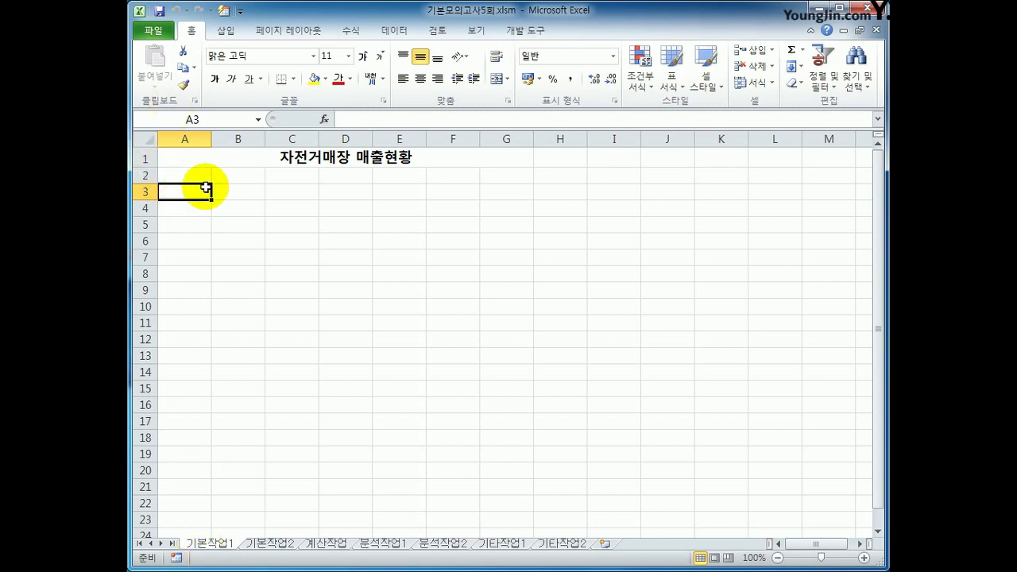
Start a Microsoft Query import from other sources, using MS Access Database* as the data source.
left_click(394, 31)
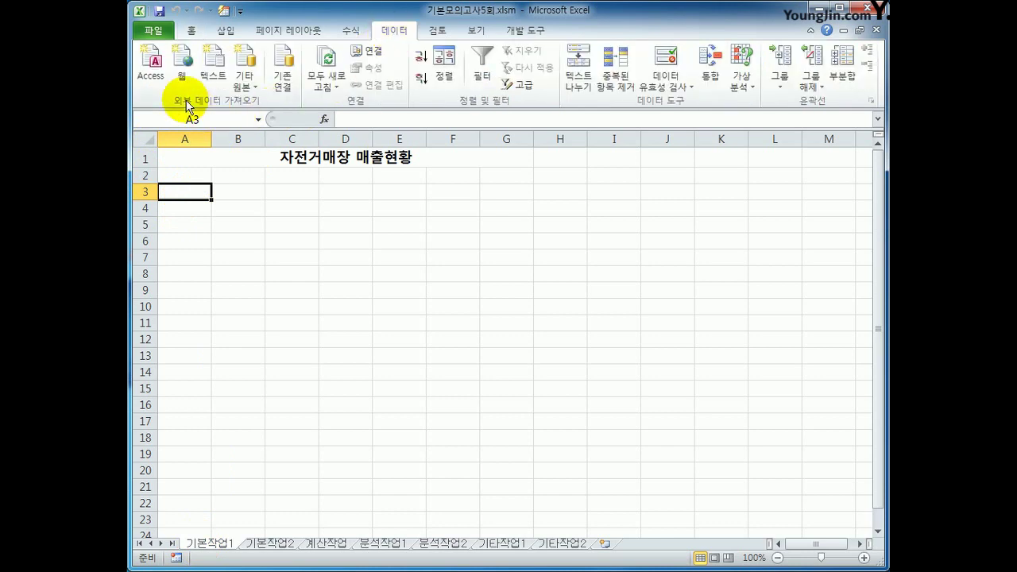
left_click(256, 80)
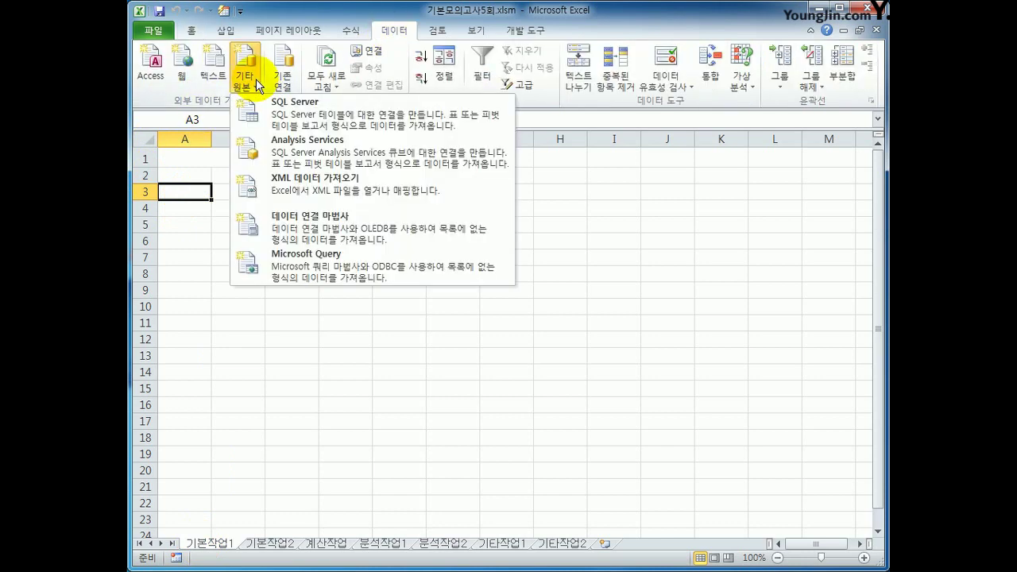
left_click(303, 276)
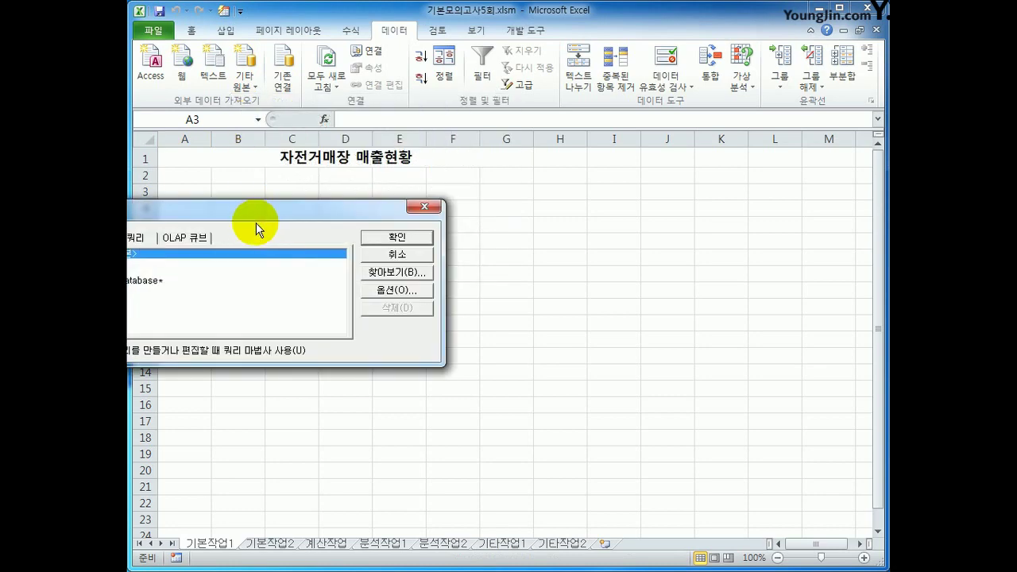
left_click_drag(256, 222, 458, 214)
left_click(384, 285)
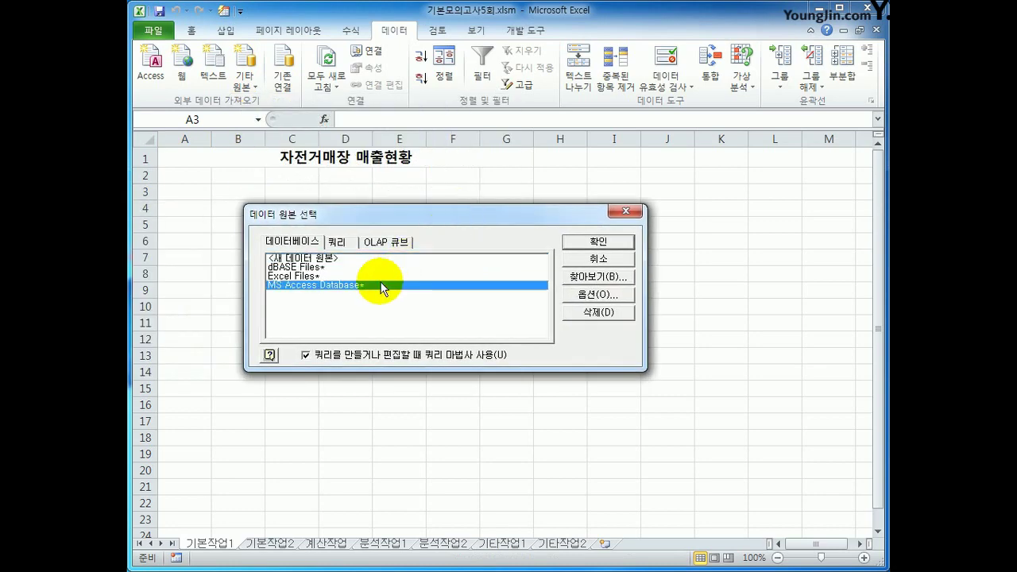
left_click(568, 242)
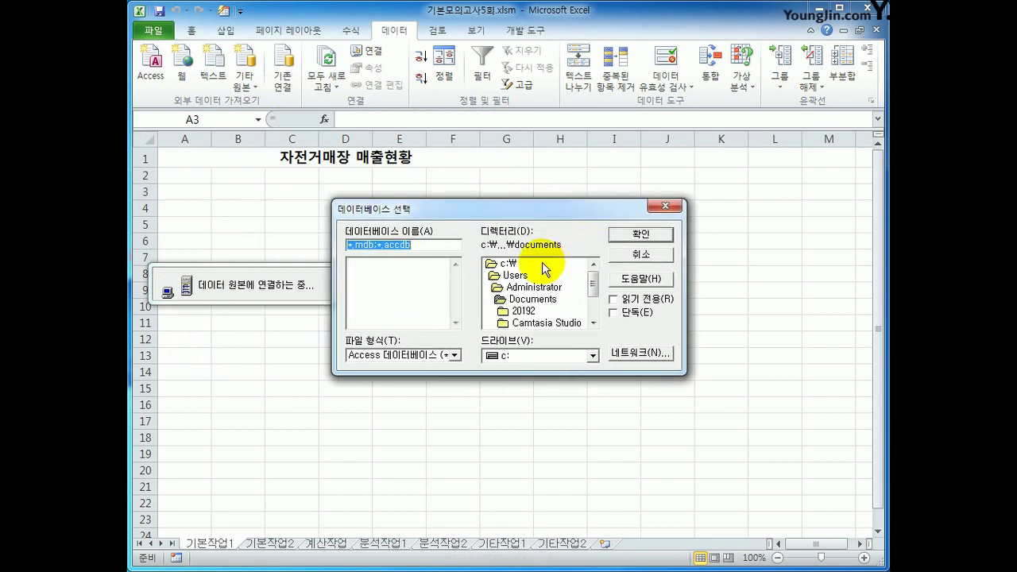
Connect to the database 자전거매장관리.accdb in the folder c:\2020컴활1급\스프레드시트\모의고사.
double_click(543, 263)
double_click(546, 276)
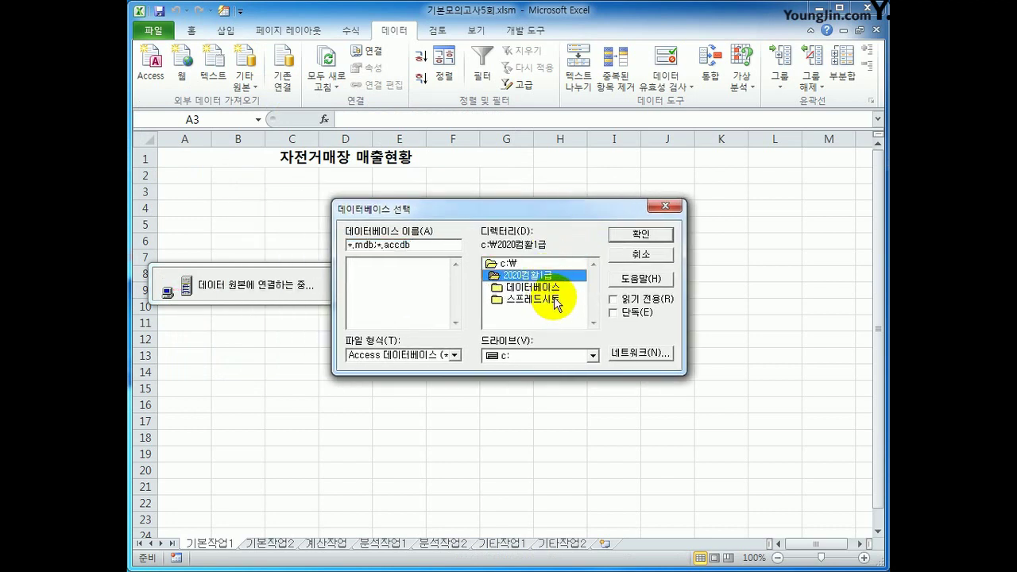
double_click(555, 305)
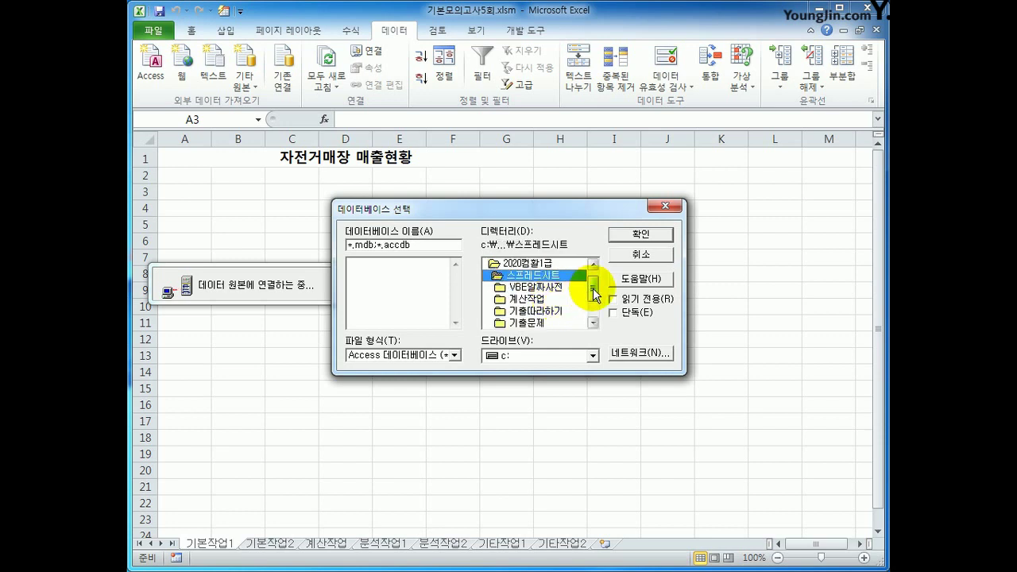
scroll(585, 288, "down", 2)
double_click(582, 294)
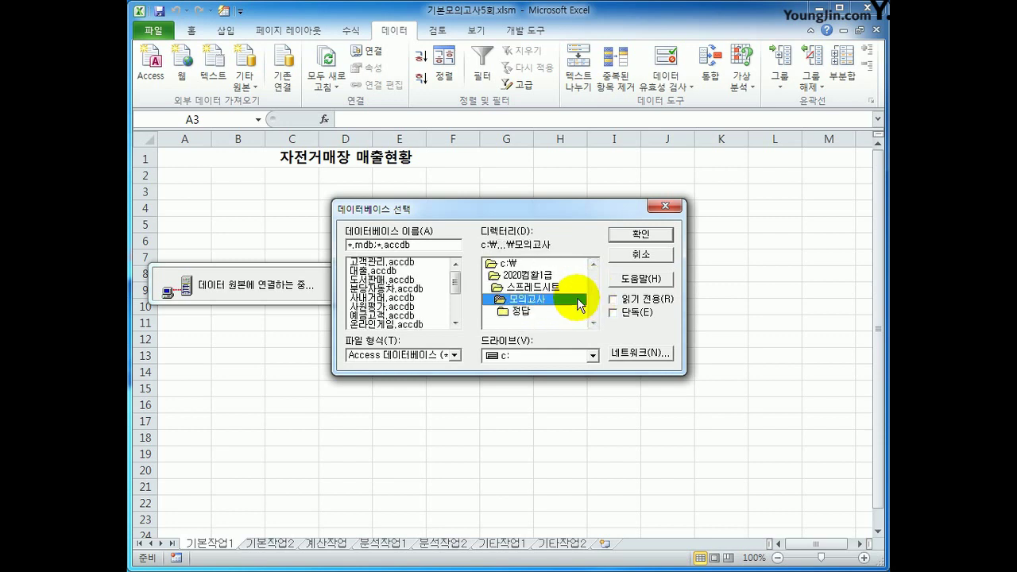
left_click_drag(454, 282, 455, 304)
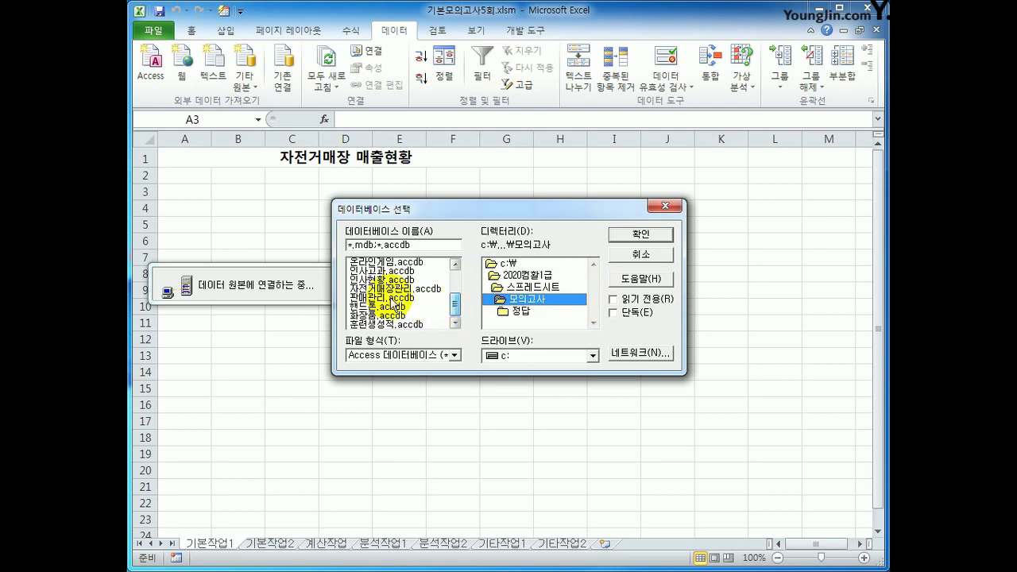
left_click(391, 289)
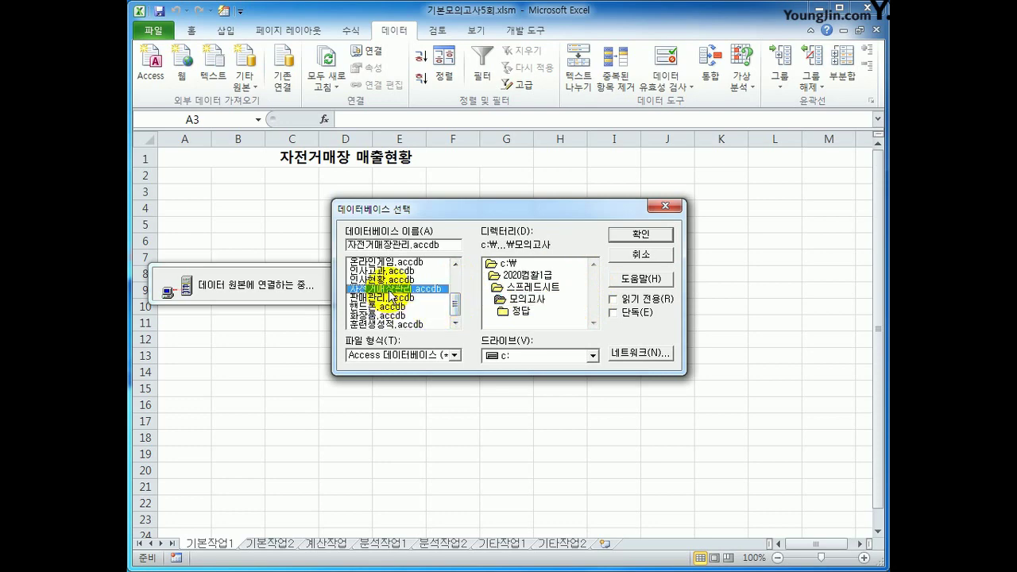
left_click(640, 235)
left_click_drag(451, 235, 455, 240)
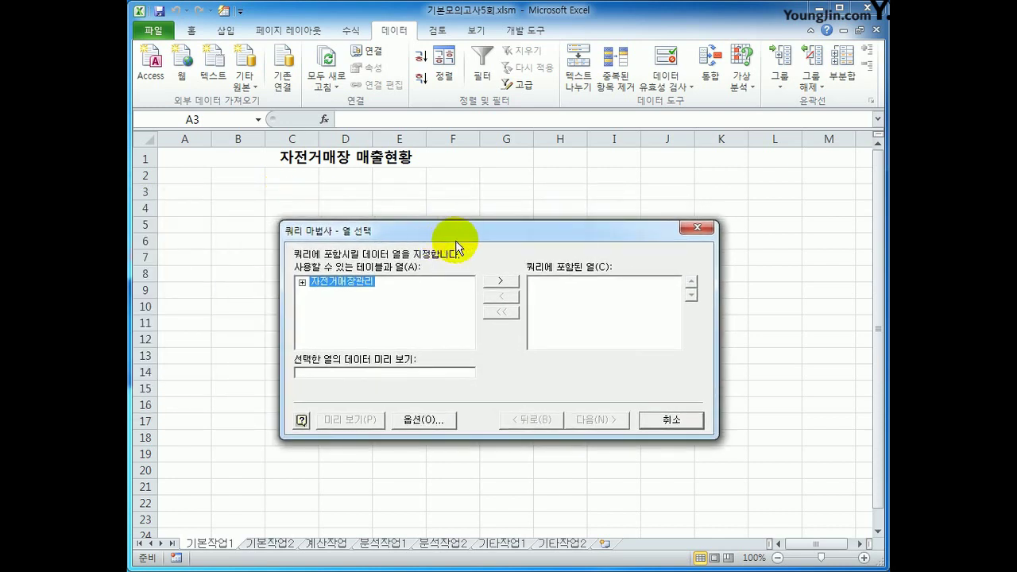
Include the columns 자전거명, 회사명, 입고일자, 단가, 수량, 매출액 and 이익금 from the 자전거매장관리 table in the query, in that order.
left_click(303, 282)
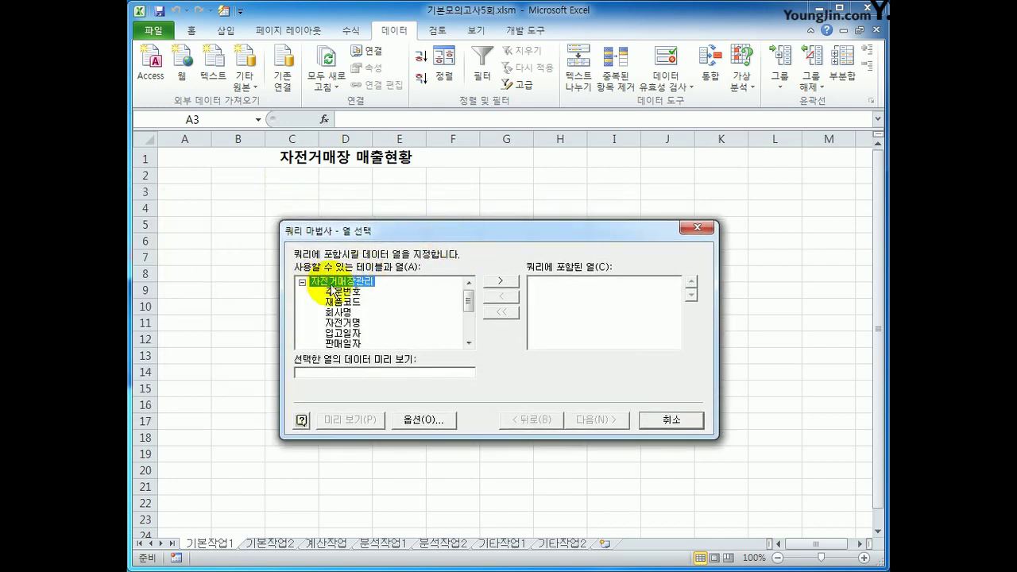
left_click(344, 324)
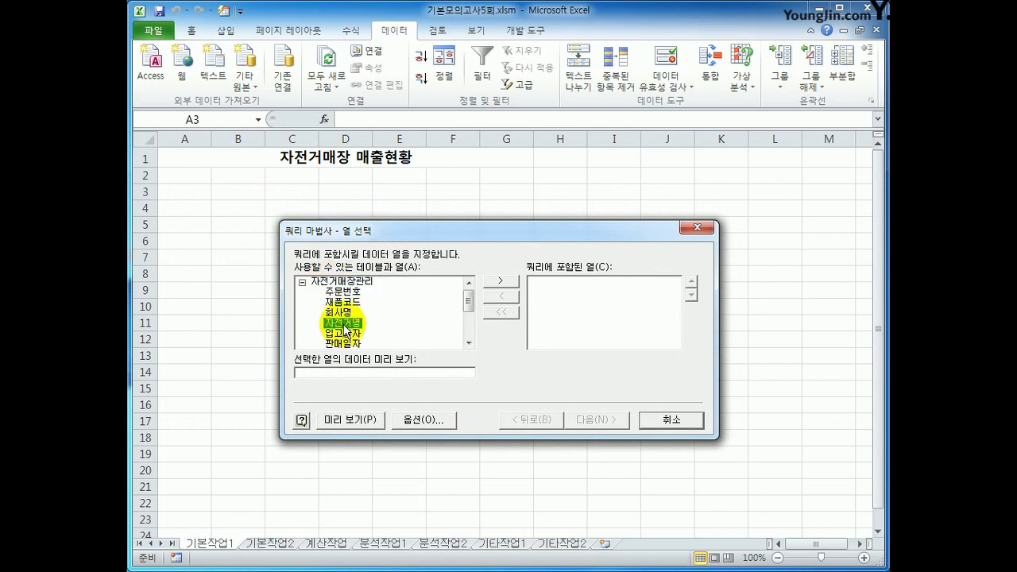
double_click(344, 324)
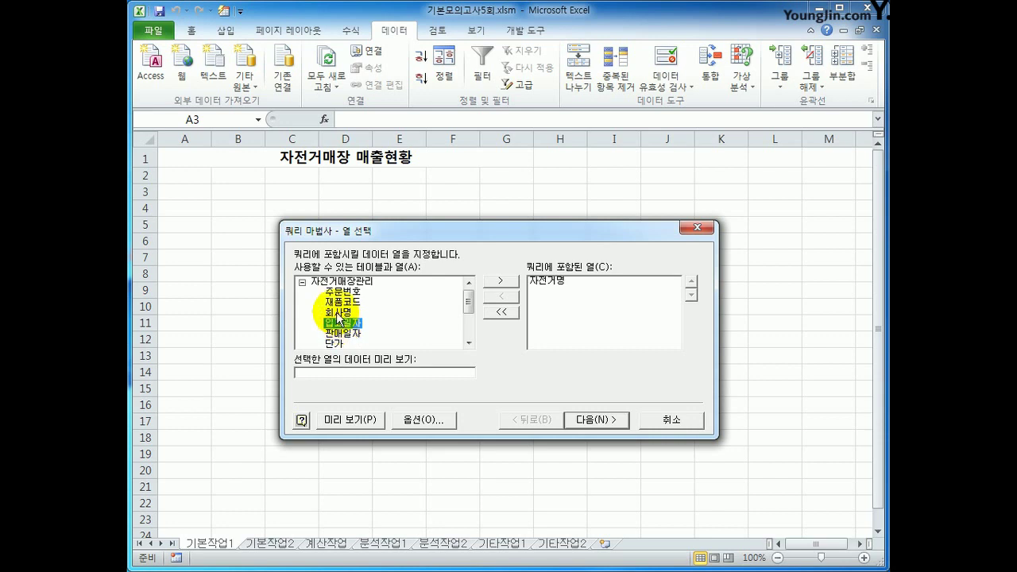
double_click(341, 312)
double_click(341, 313)
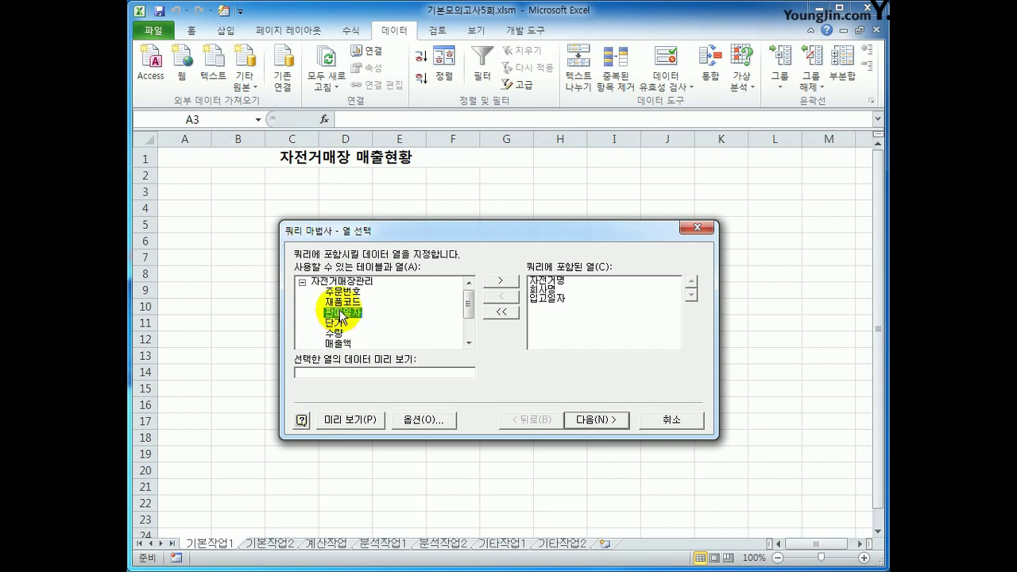
double_click(339, 323)
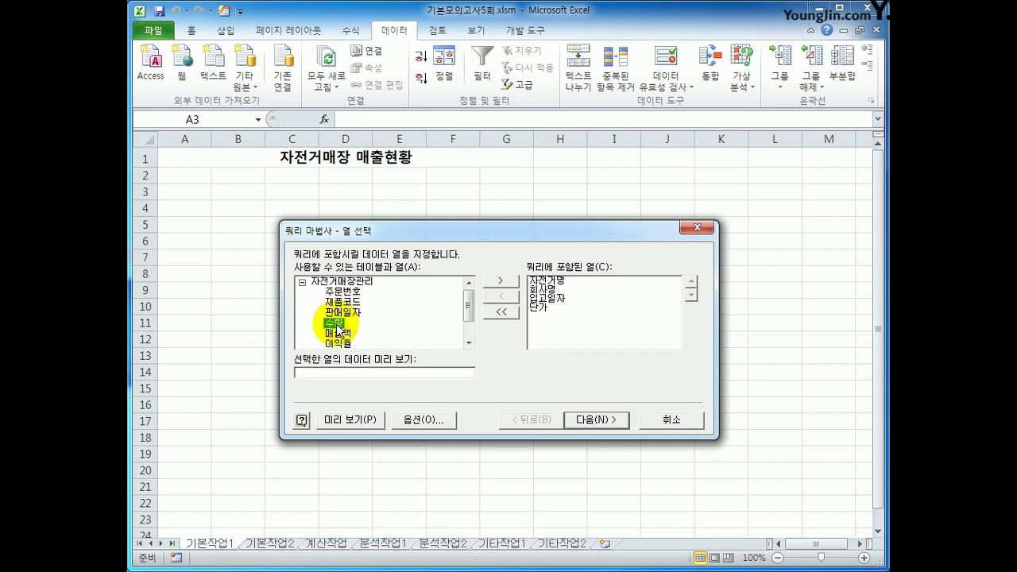
double_click(338, 326)
double_click(339, 326)
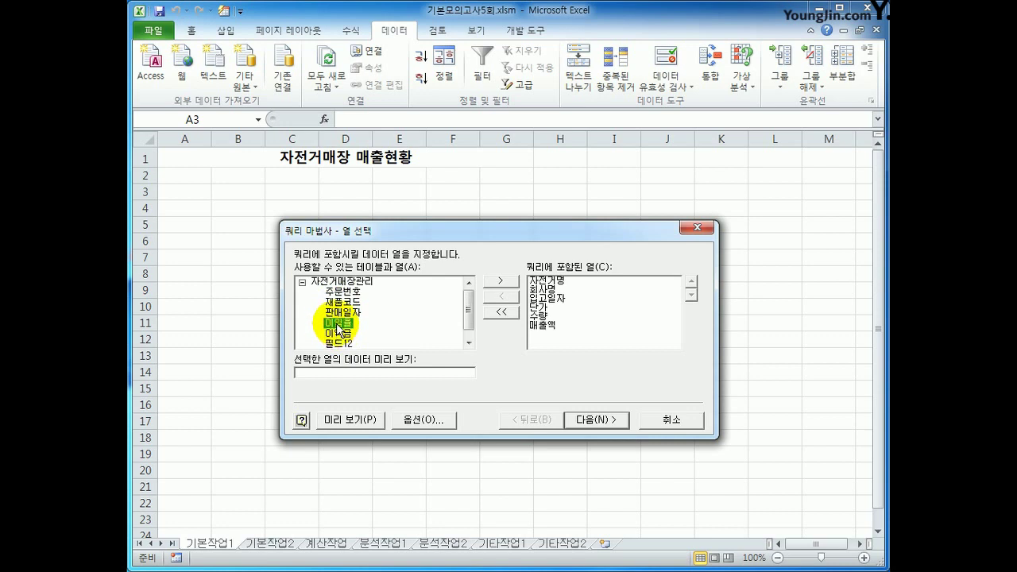
double_click(338, 334)
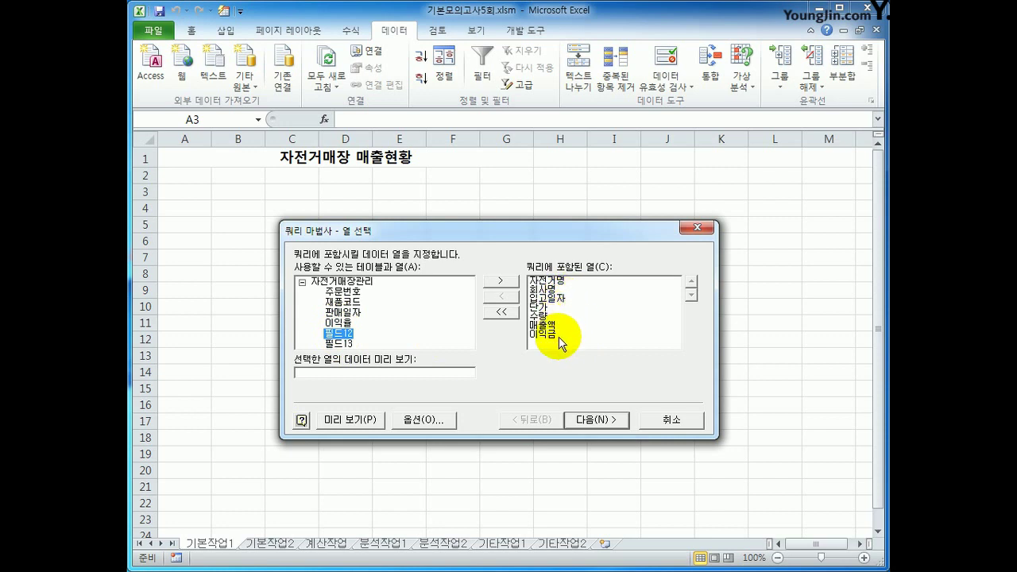
left_click(582, 423)
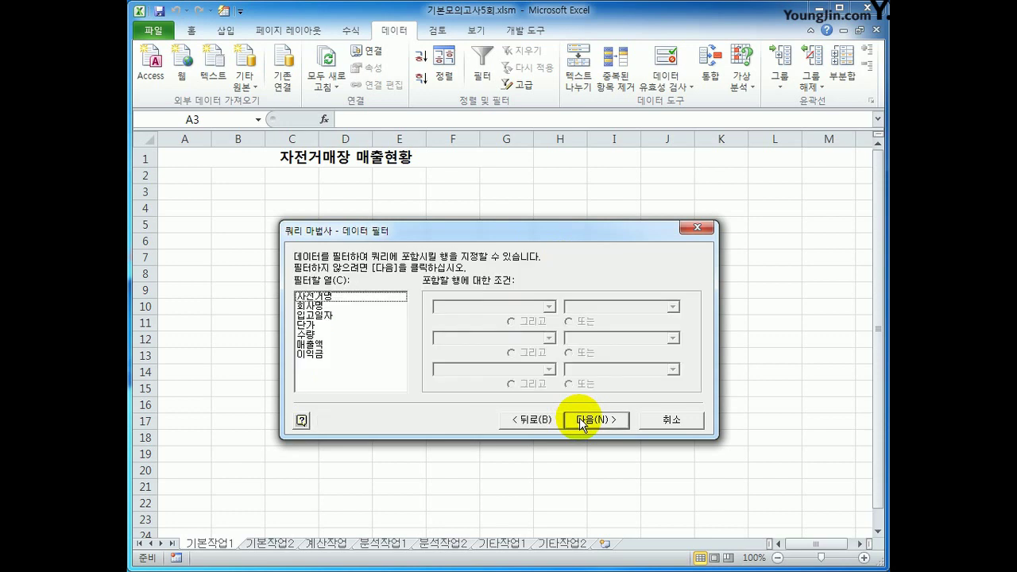
Filter the query to rows whose 입고일자 is less than or equal to (<=) 2020-10-01.
left_click(318, 315)
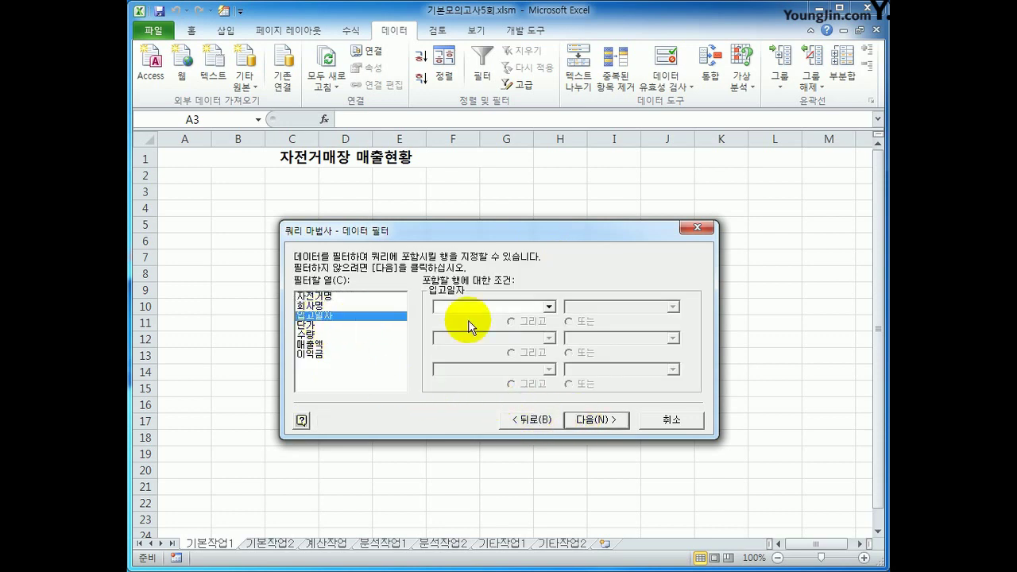
left_click(549, 307)
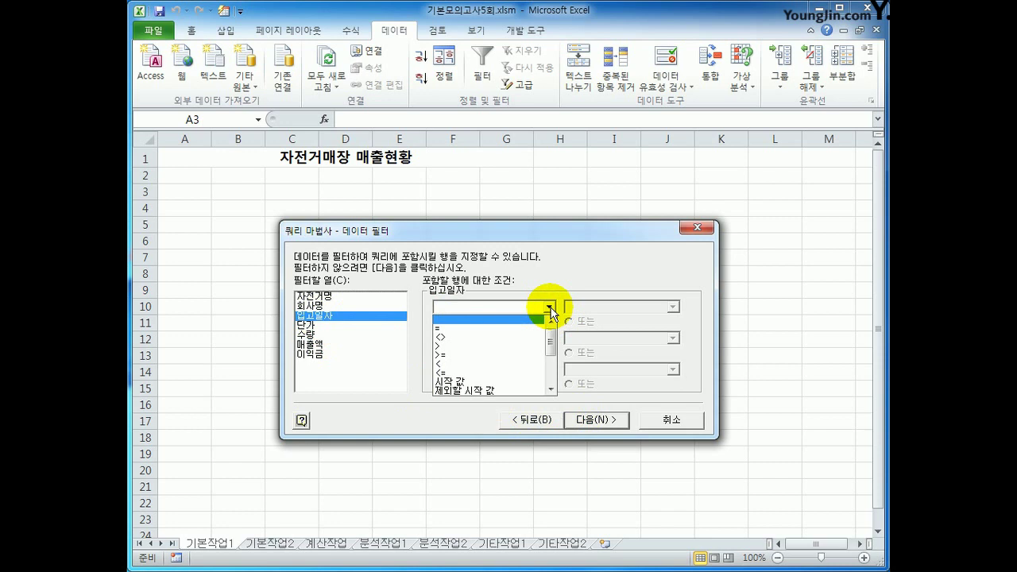
left_click(507, 373)
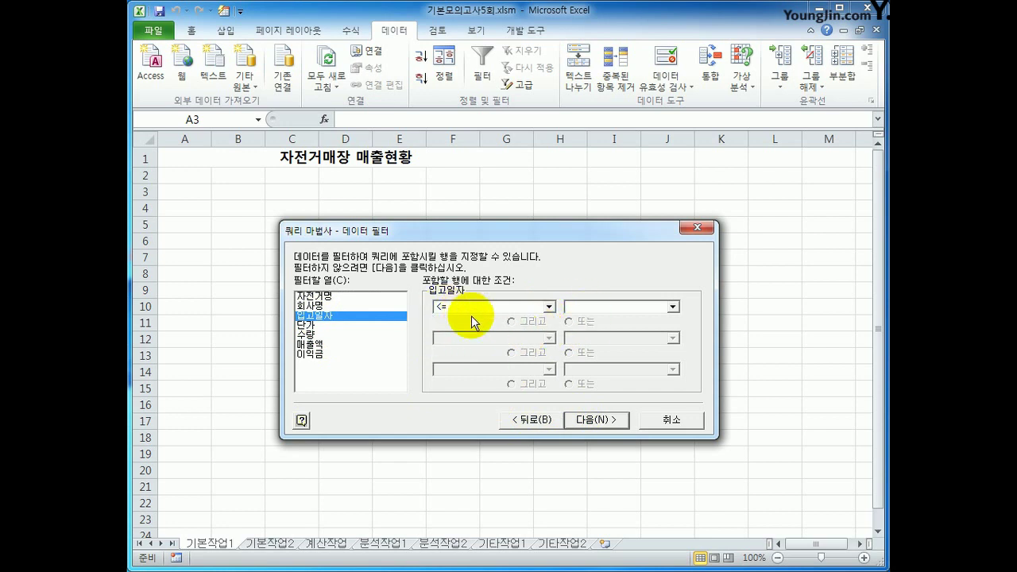
type("2010-")
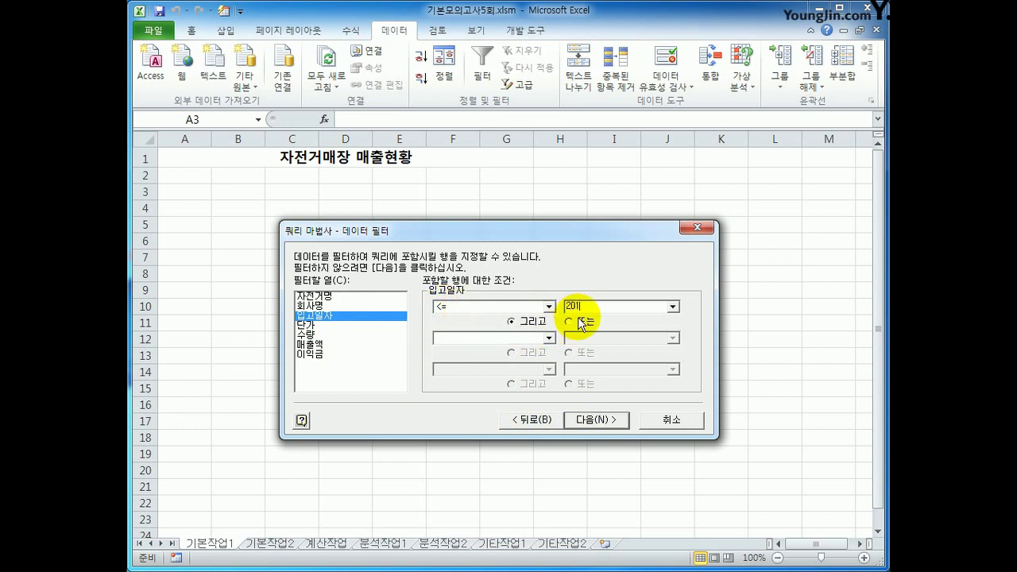
type("10")
key("BackSpace")
key("BackSpace")
key("BackSpace")
key("BackSpace")
key("BackSpace")
type("20-10-01")
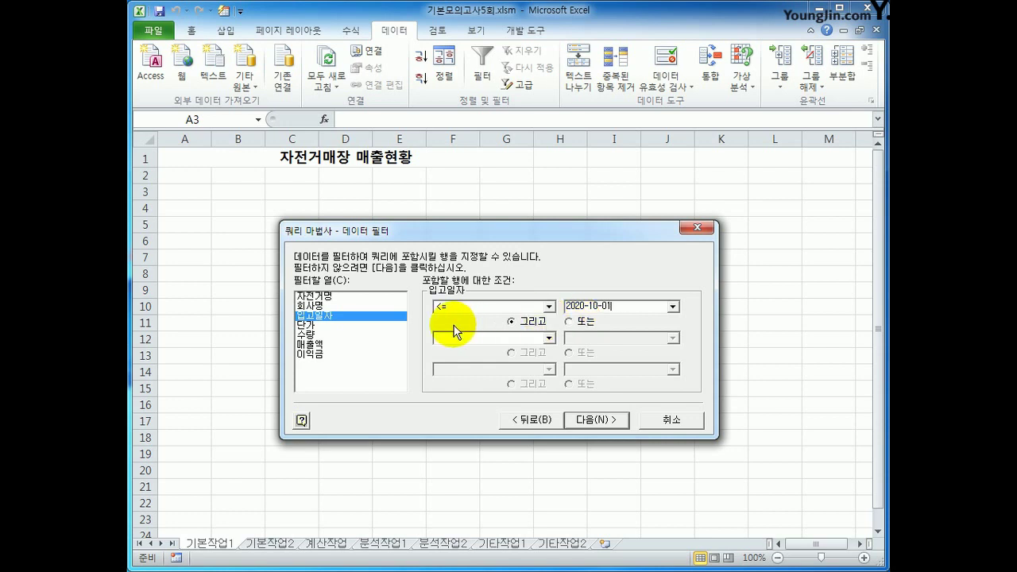
Add a filter condition requiring 매출액 to be greater than or equal to (>=) 1000000.
left_click(334, 347)
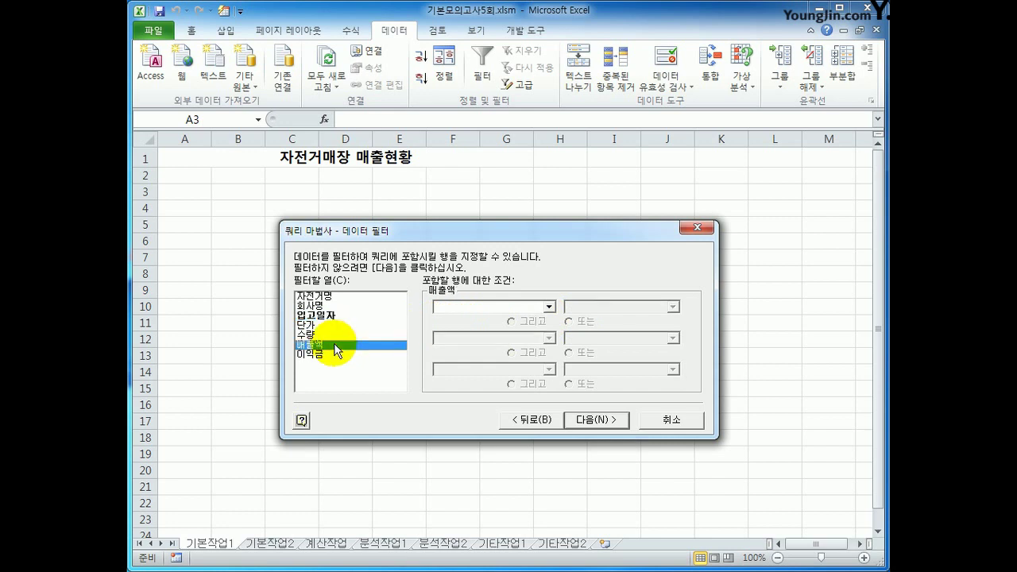
left_click(494, 307)
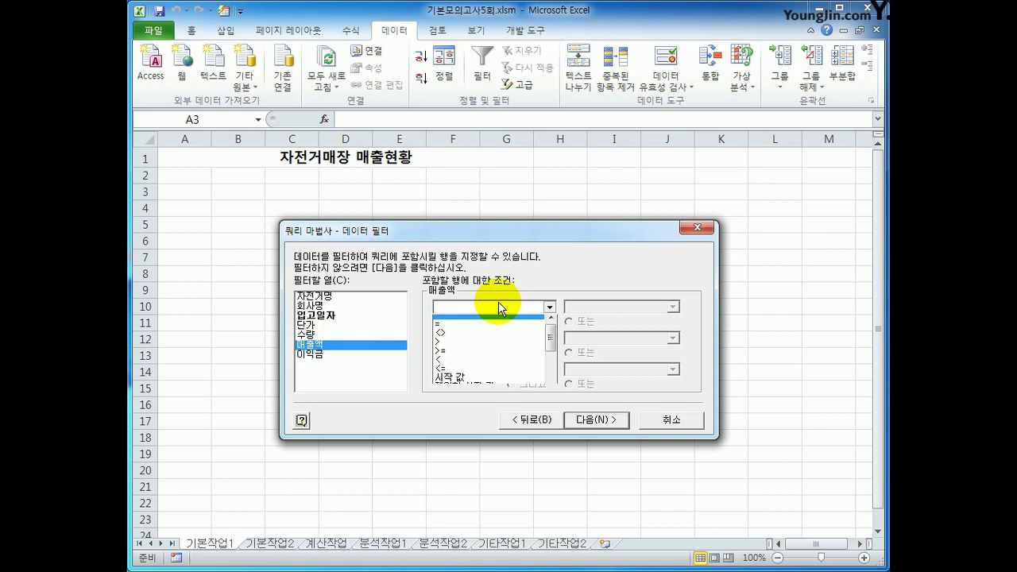
left_click(467, 355)
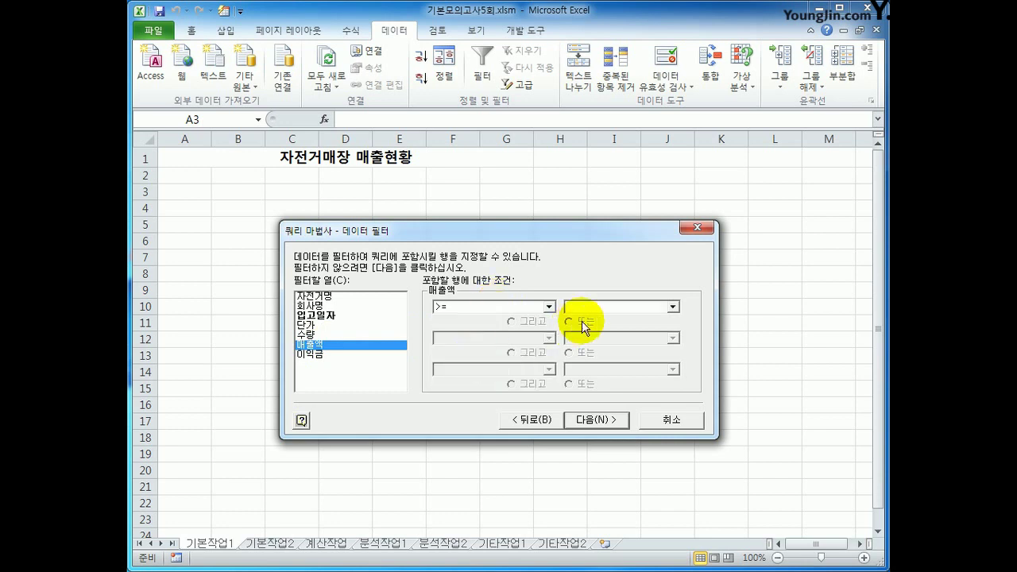
type("1000")
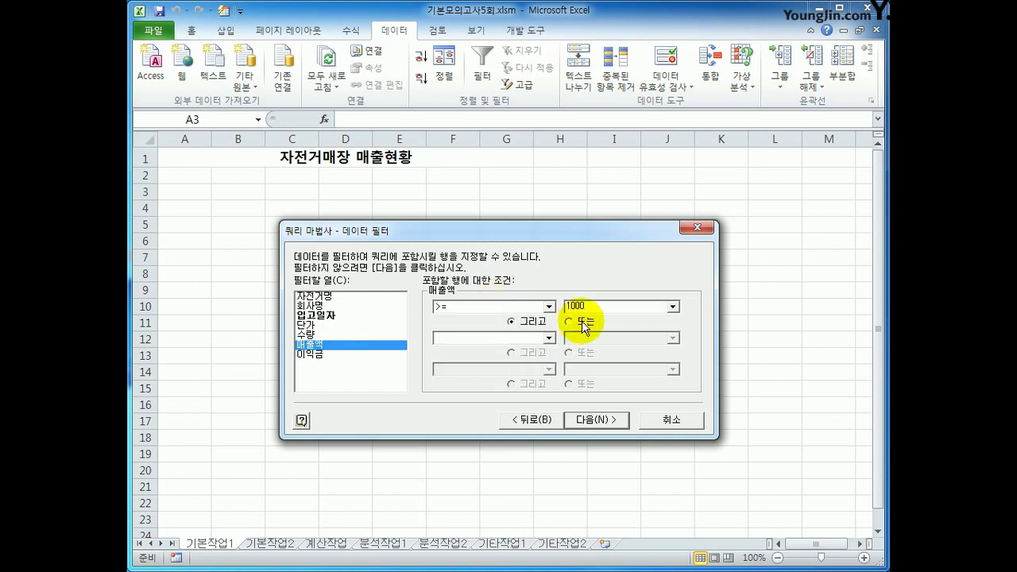
type("000")
left_click(596, 419)
Sort the query by 매출액 descending, then by 이익금 descending, and finish it by returning the data to Excel.
left_click(454, 307)
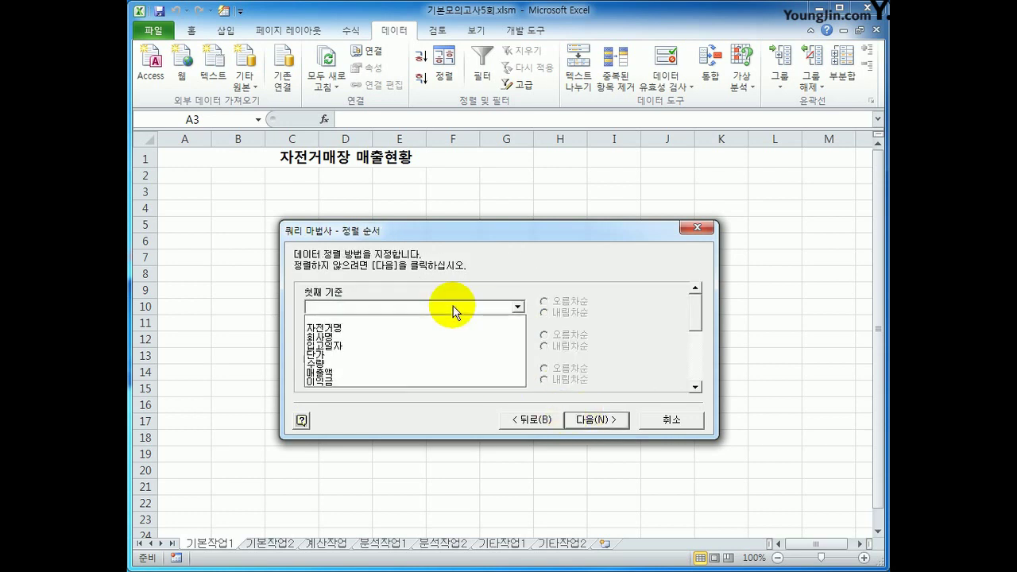
left_click(432, 374)
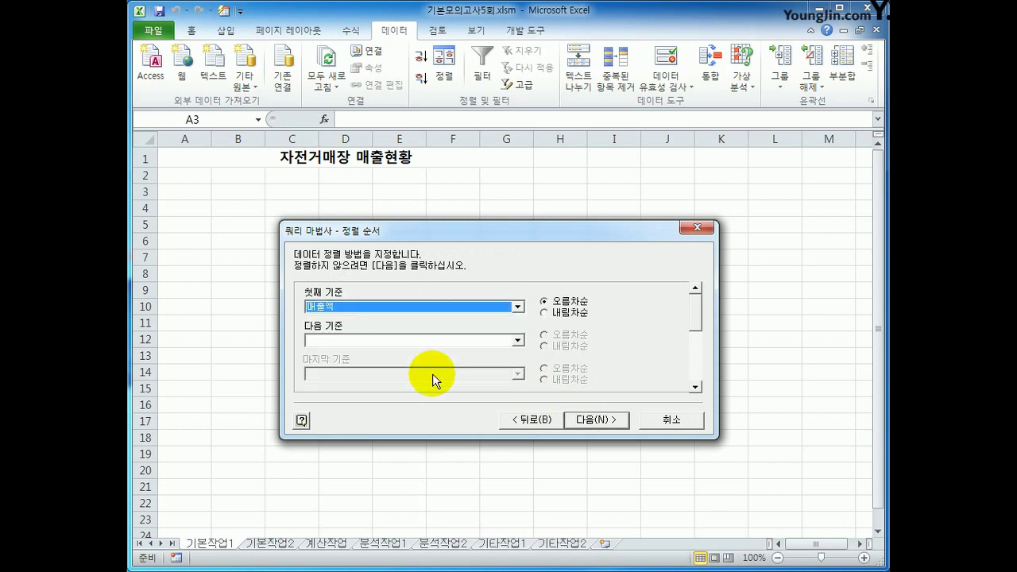
left_click(560, 313)
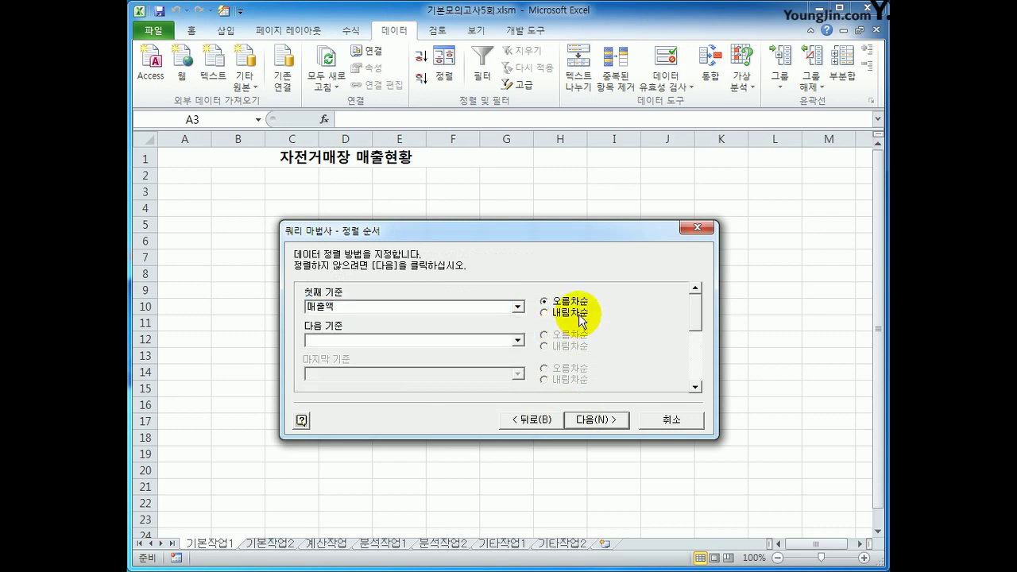
left_click(517, 340)
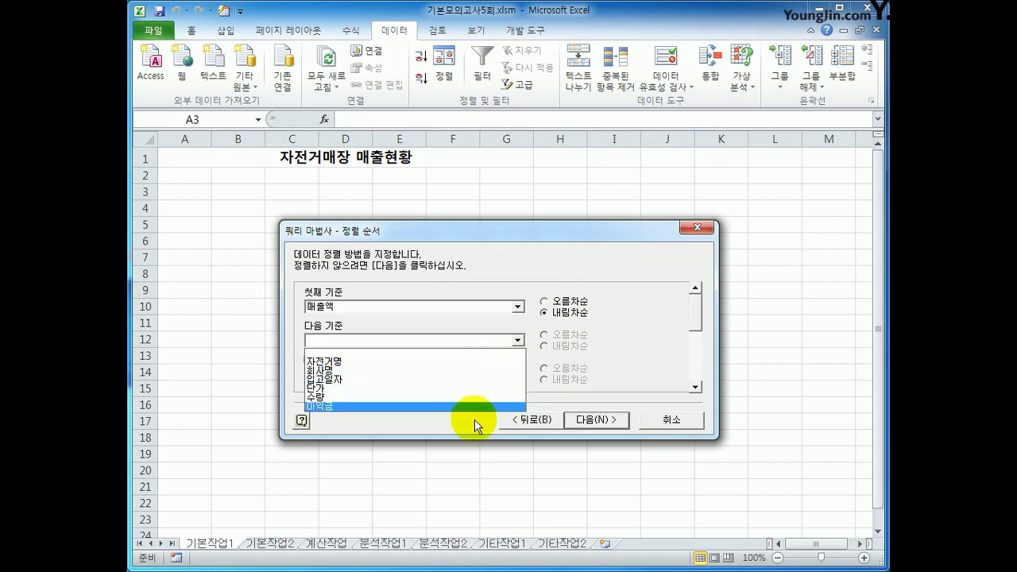
left_click(469, 408)
left_click(547, 346)
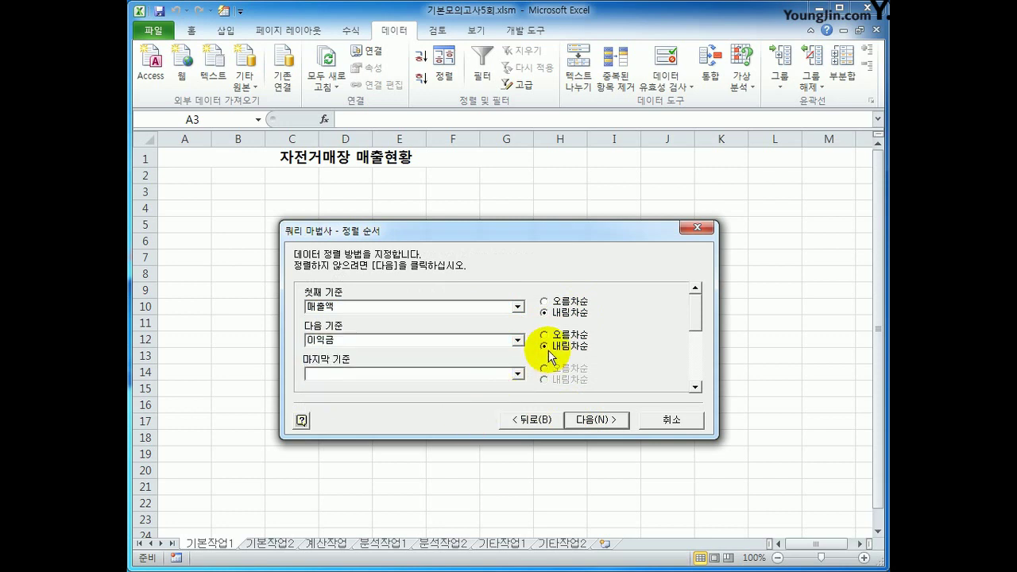
left_click(582, 422)
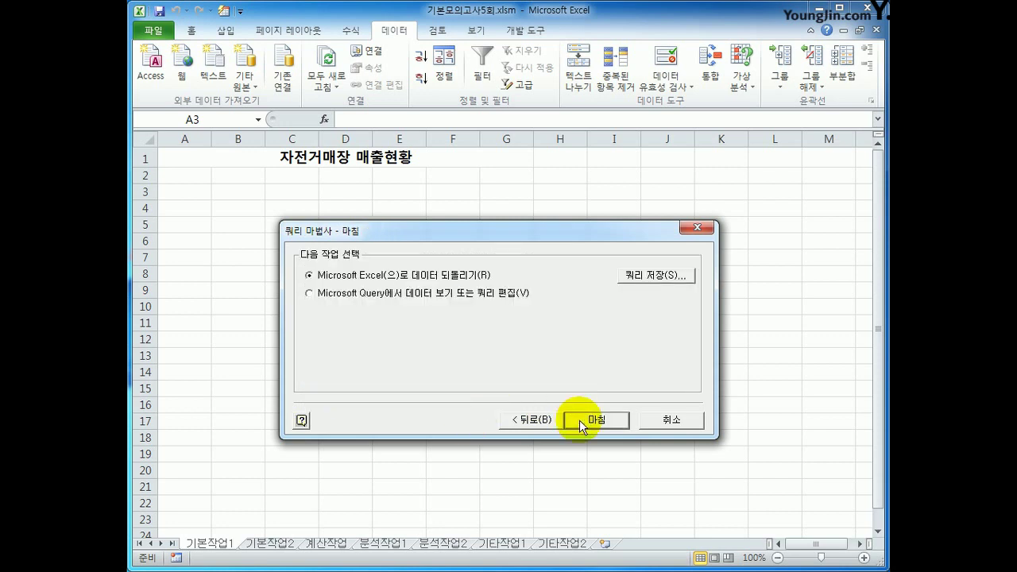
left_click(582, 422)
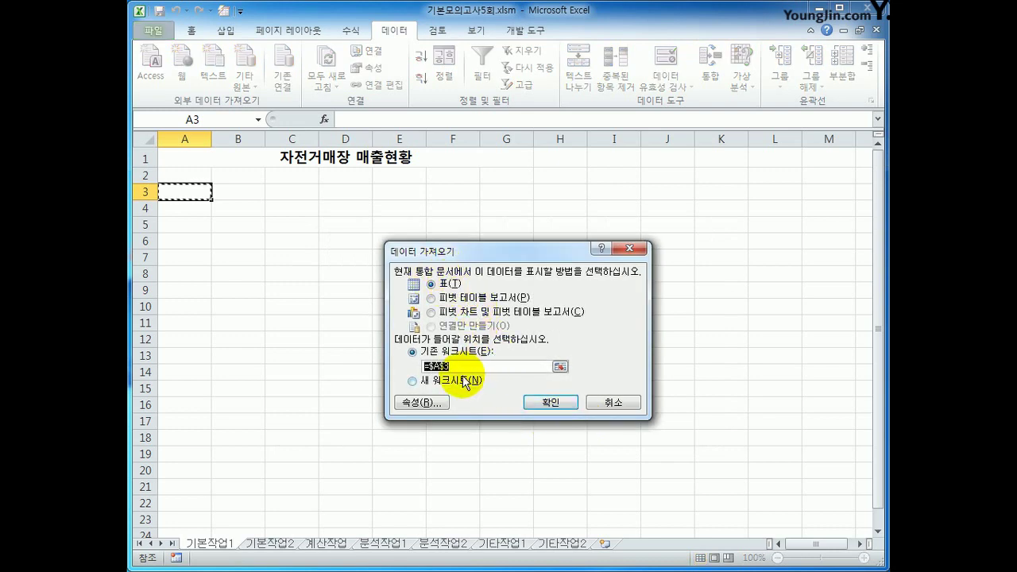
Import the query result as a table at A3 of the existing worksheet and convert it to a normal range.
left_click(550, 402)
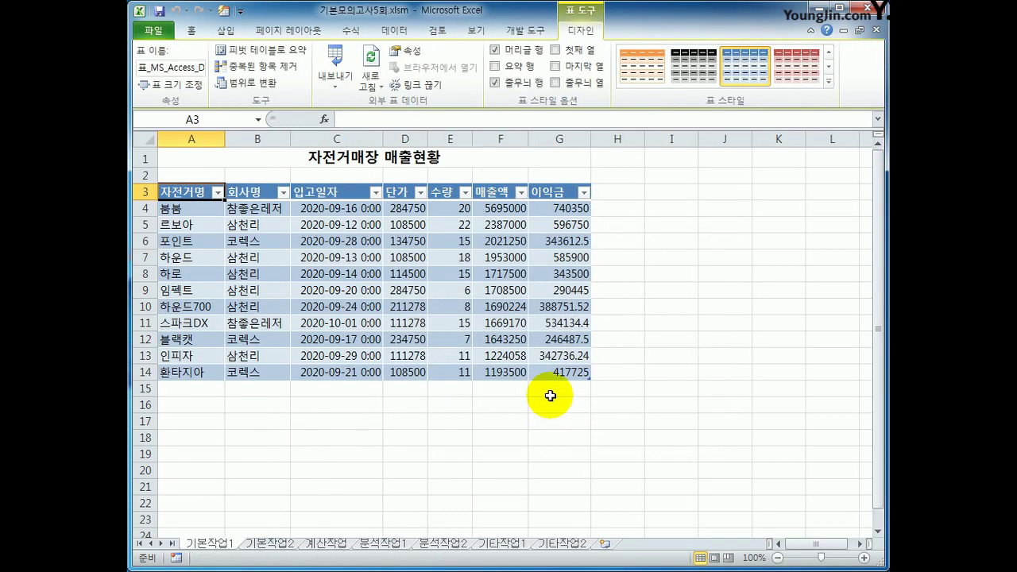
left_click(236, 89)
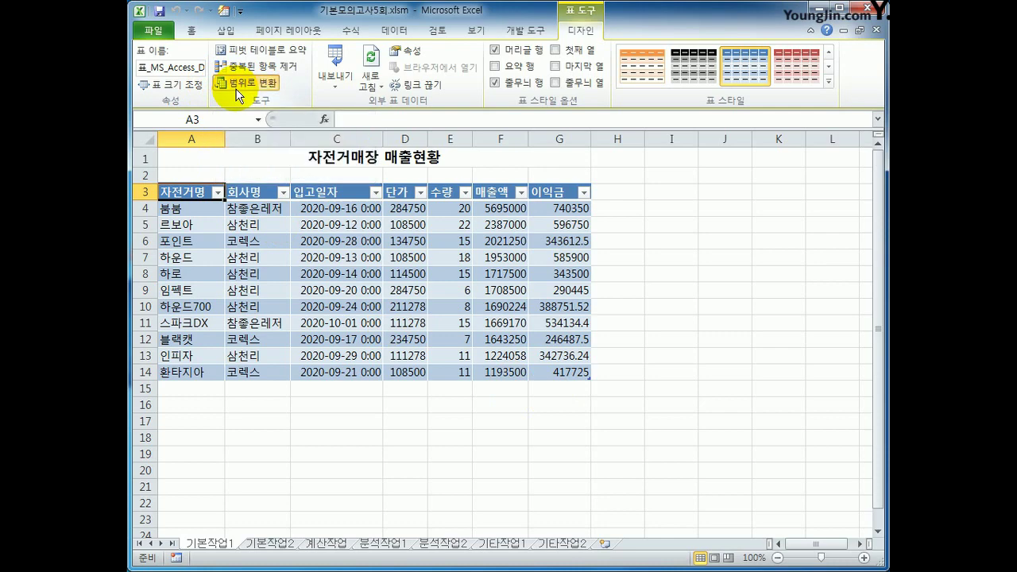
left_click_drag(350, 276, 594, 259)
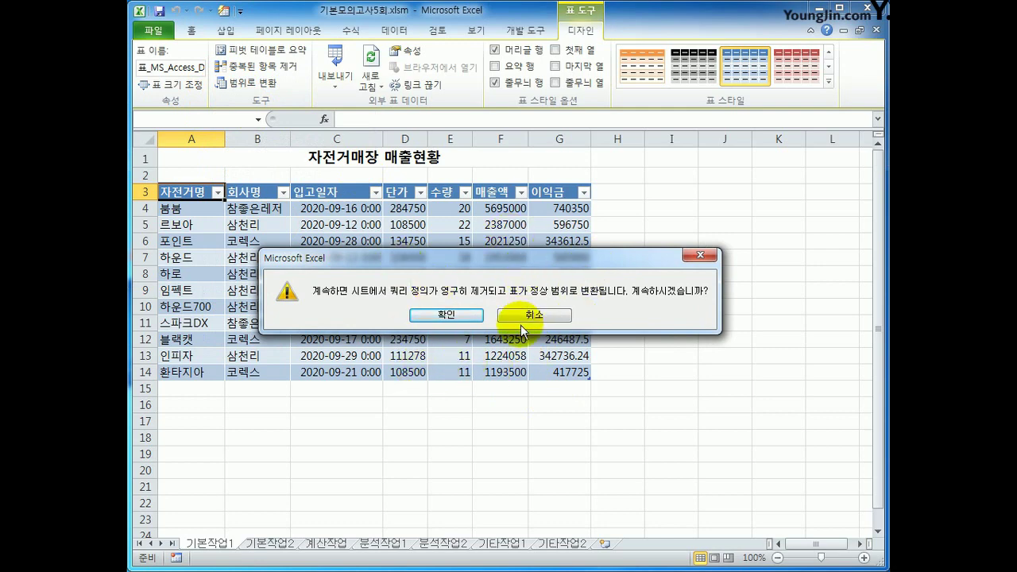
left_click(445, 318)
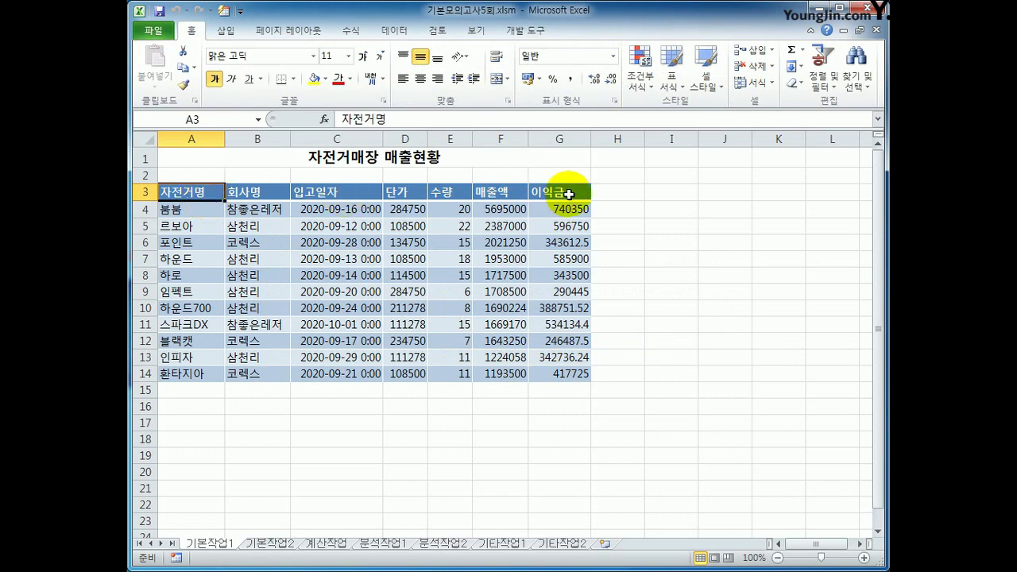
left_click_drag(359, 209, 370, 381)
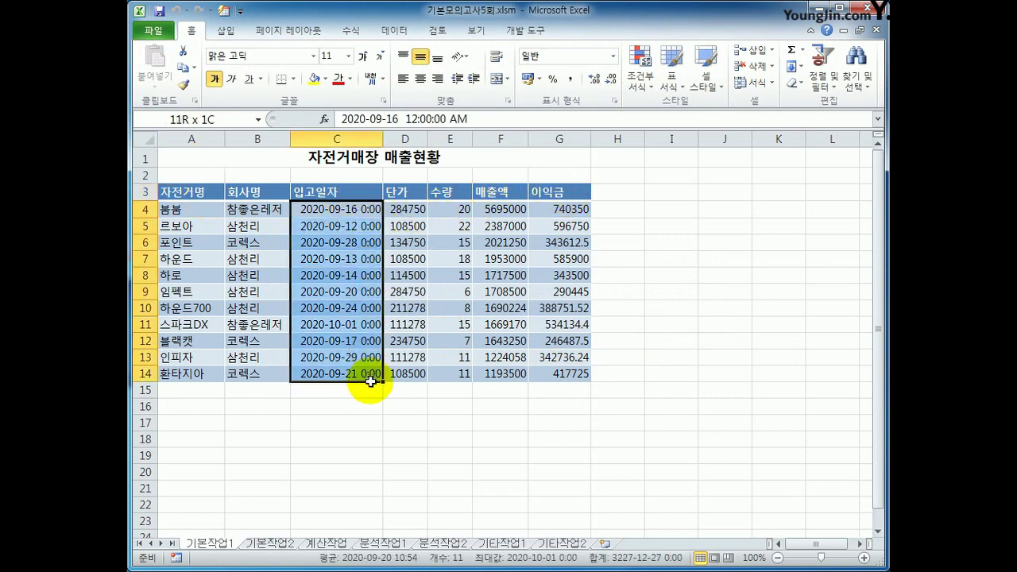
left_click_drag(494, 209, 503, 370)
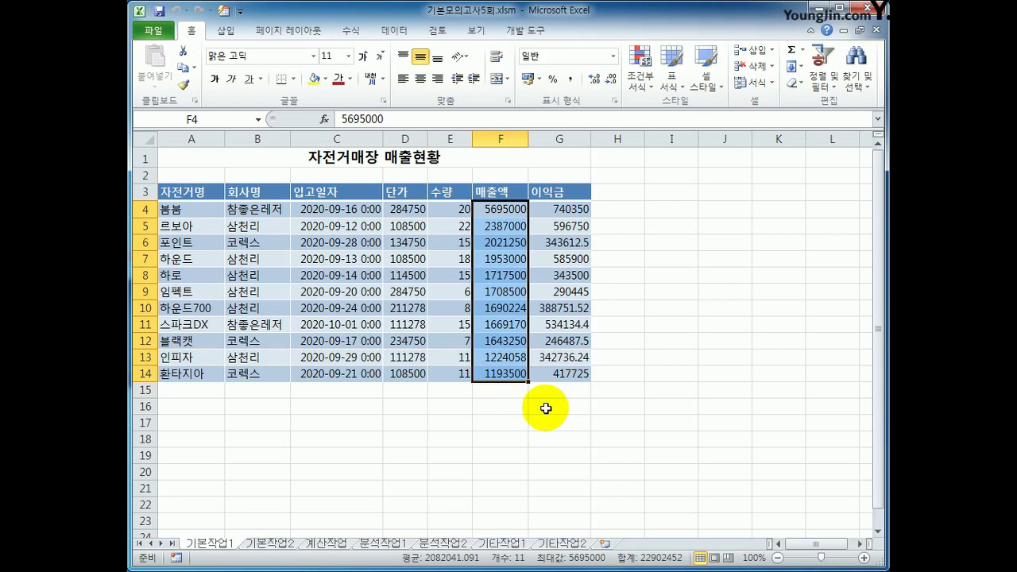
On sheet 기본작업2, enter the criteria headings 최대 in A26 and 최소 in B26 below the data.
left_click(269, 543)
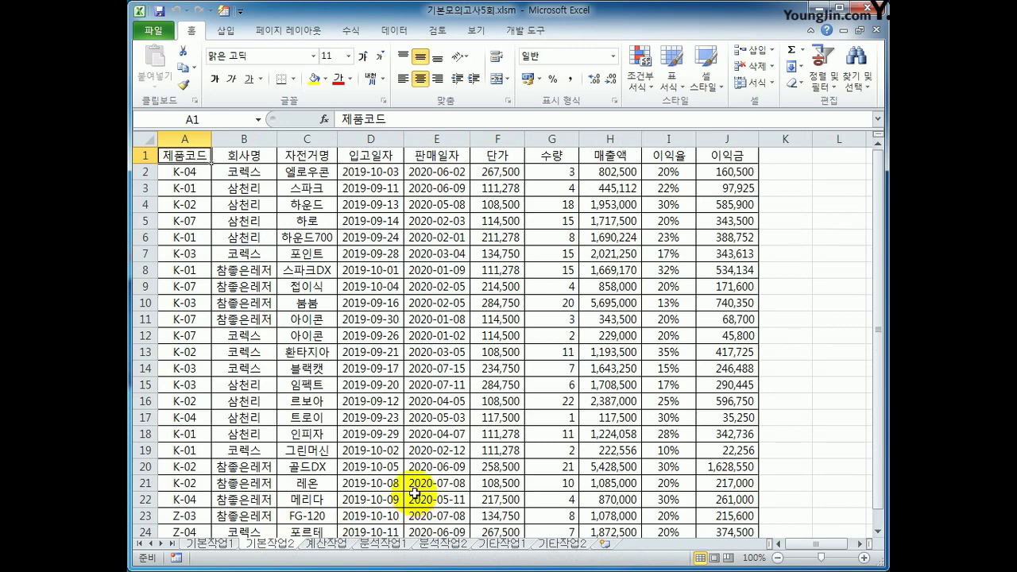
scroll(411, 488, "down", 5)
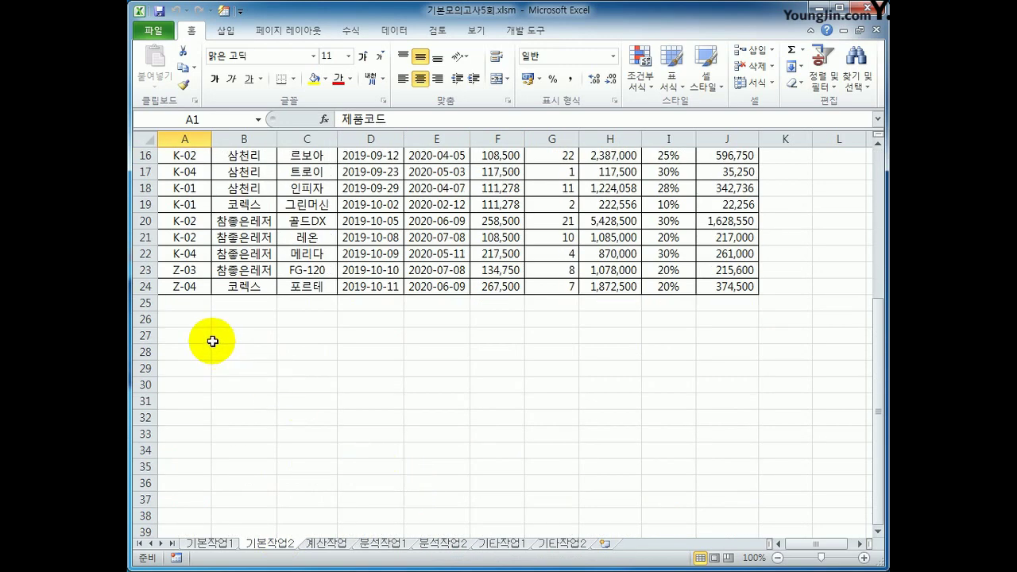
left_click(199, 320)
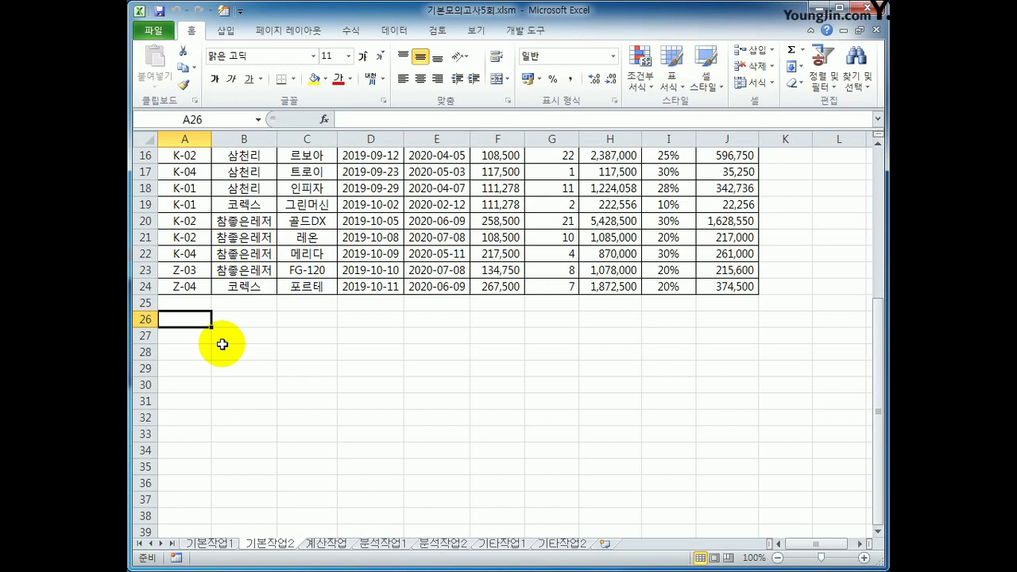
type("==")
key("BackSpace")
key("BackSpace")
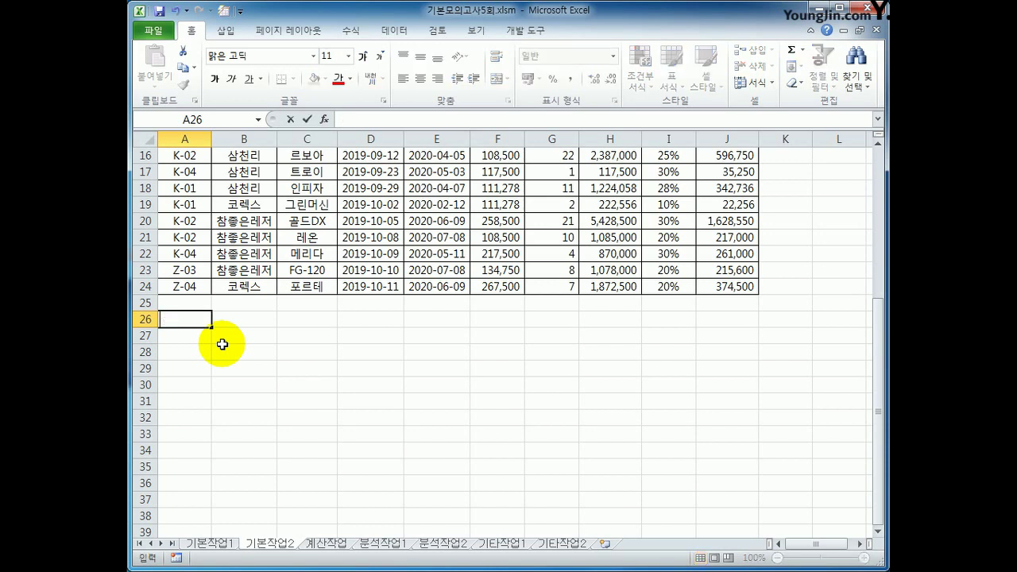
type("최대")
key("Tab")
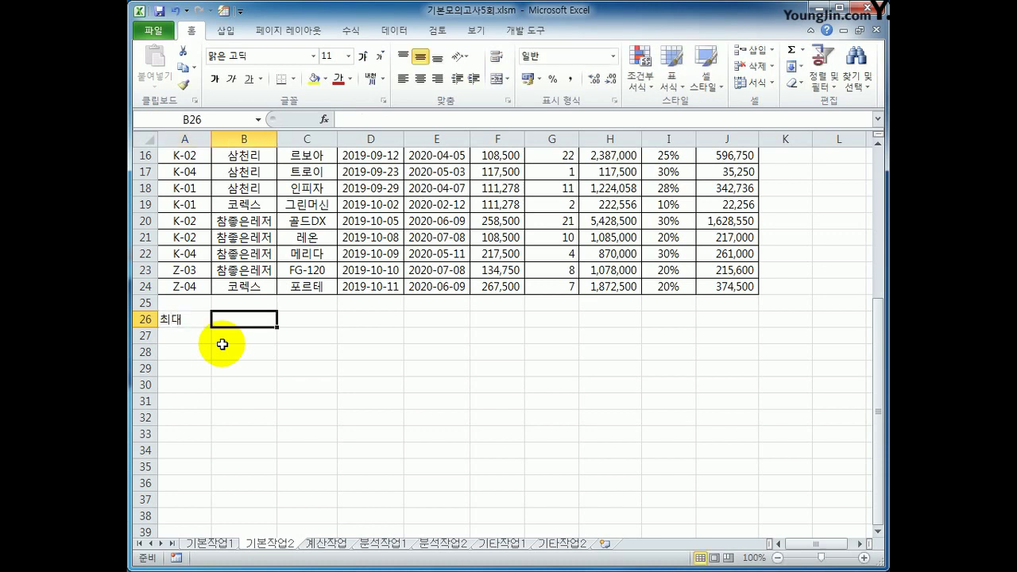
type("최소")
key("Return")
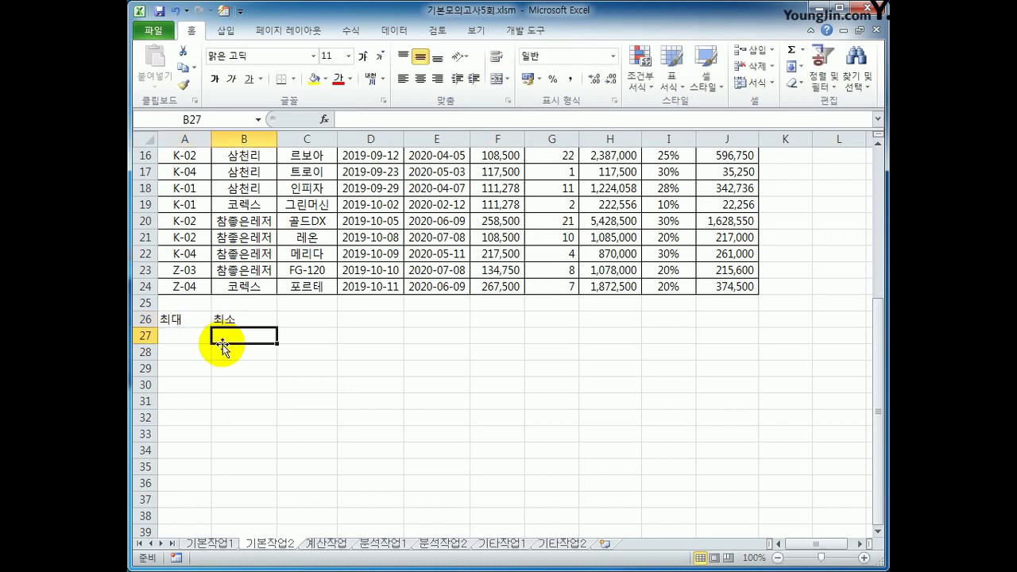
Enter the criterion formula =H2=LARGE($H$2:$H$24,1) in A27 under 최대, with an absolute reference to the 매출액 range.
left_click(201, 336)
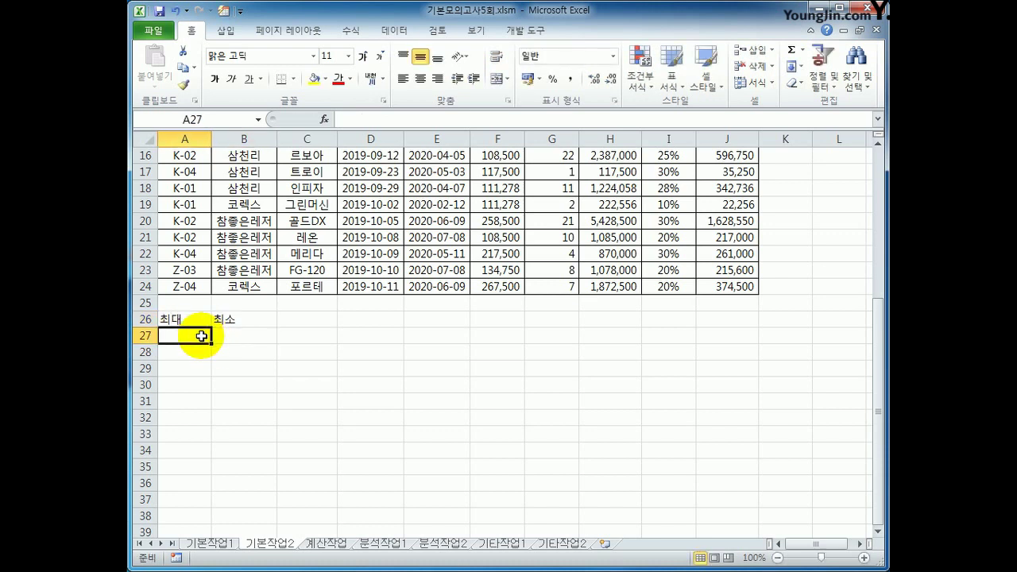
scroll(200, 336, "up", 5)
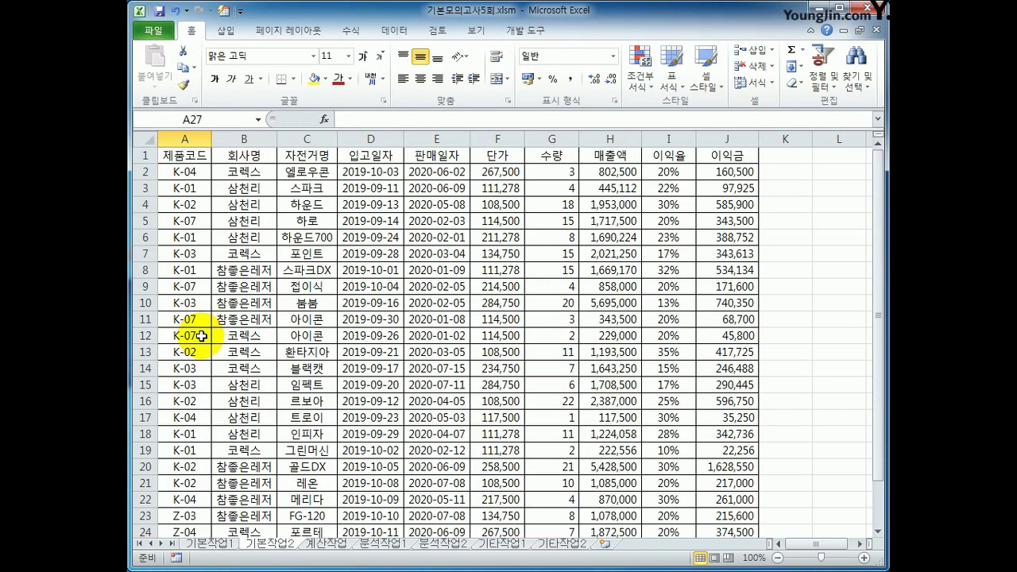
left_click(630, 178)
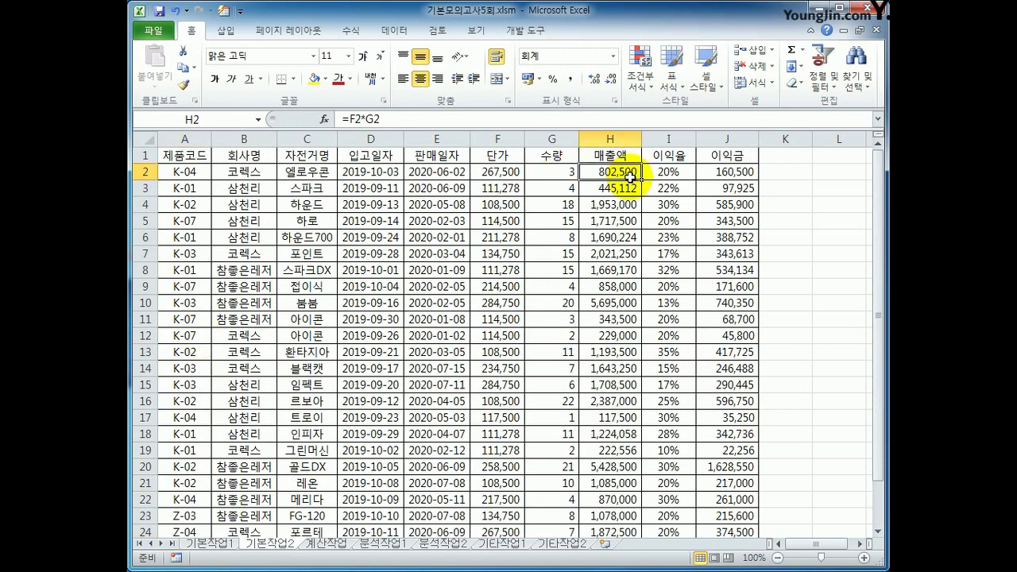
scroll(612, 214, "down", 5)
left_click(177, 336)
type("=")
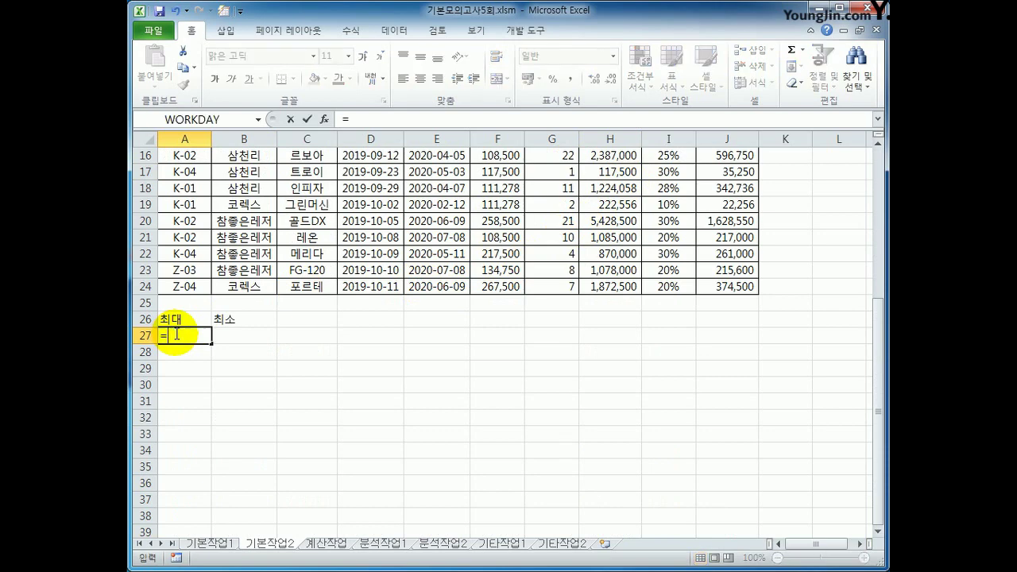
scroll(176, 335, "up", 5)
left_click(617, 171)
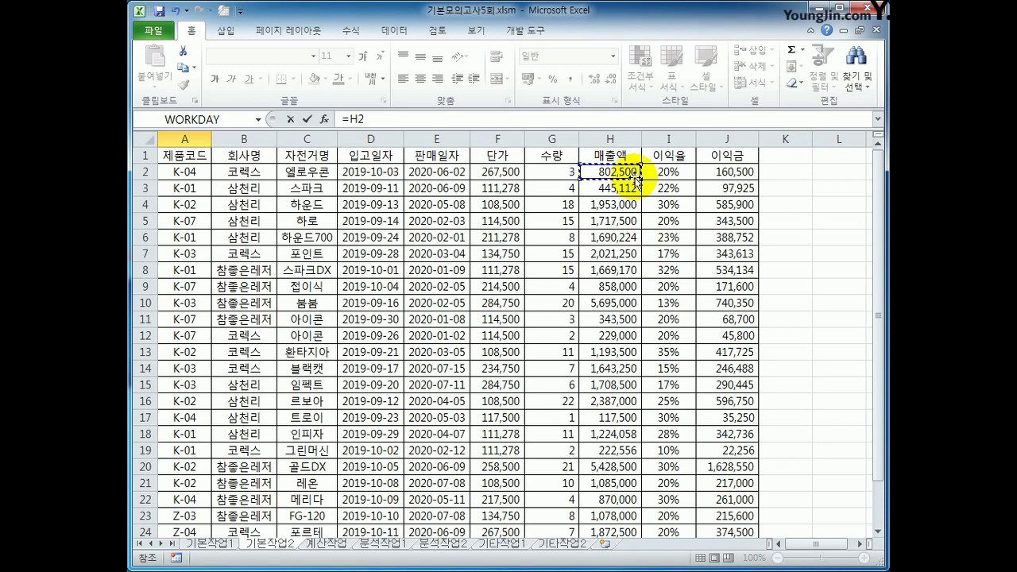
type("=ㅁ")
key("BackSpace")
type("large(")
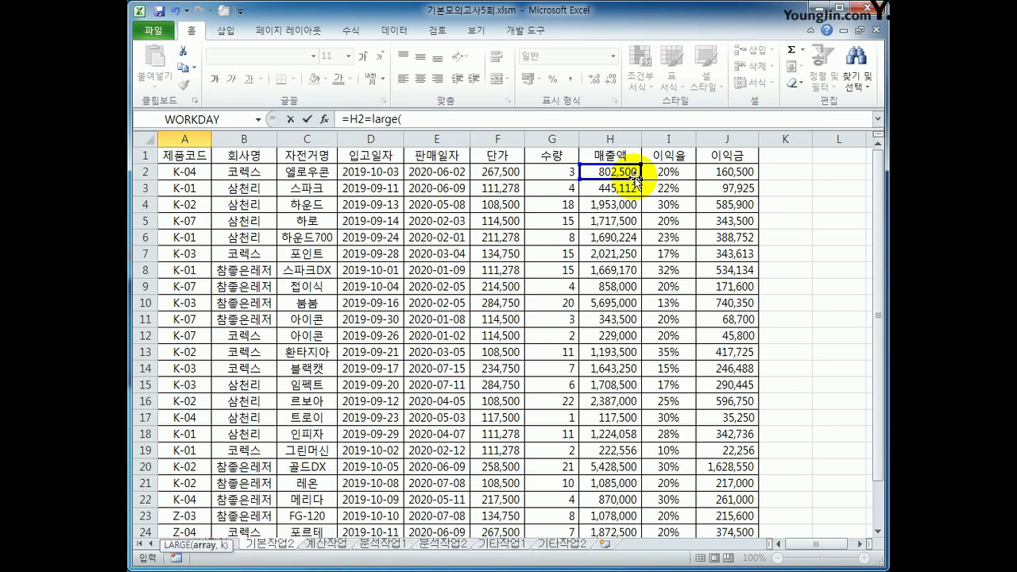
left_click(597, 171)
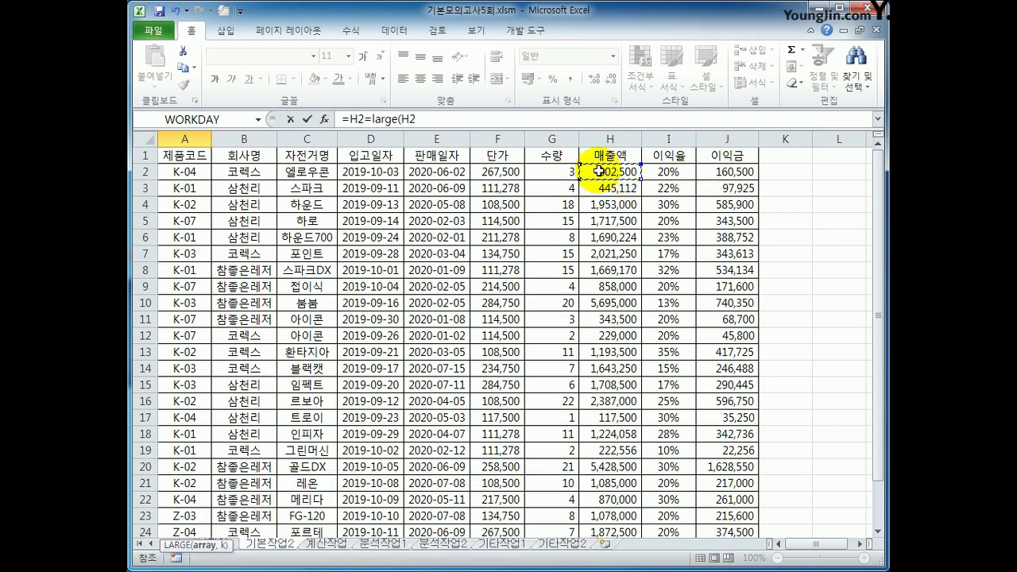
left_click_drag(598, 171, 609, 500)
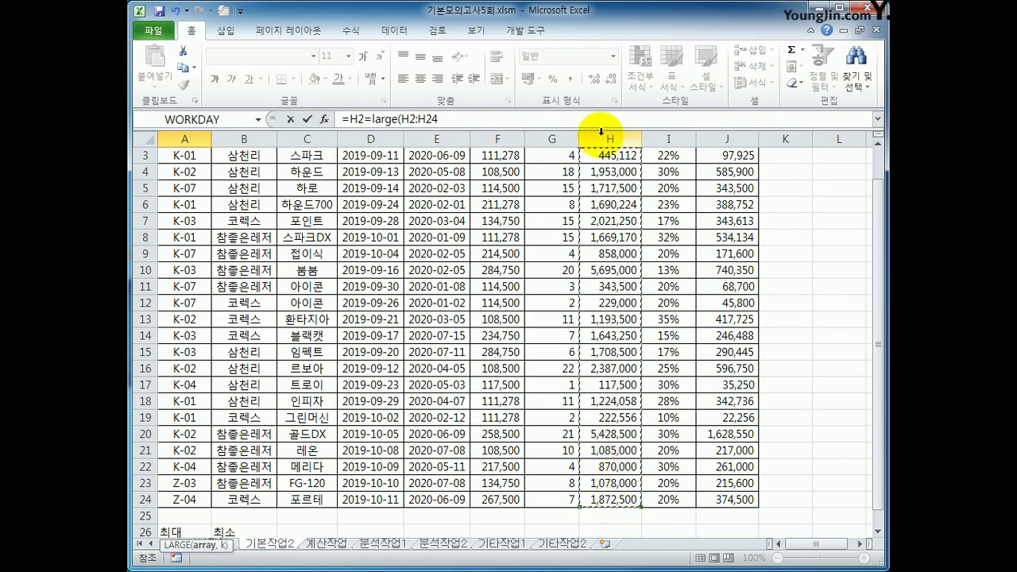
key("F4")
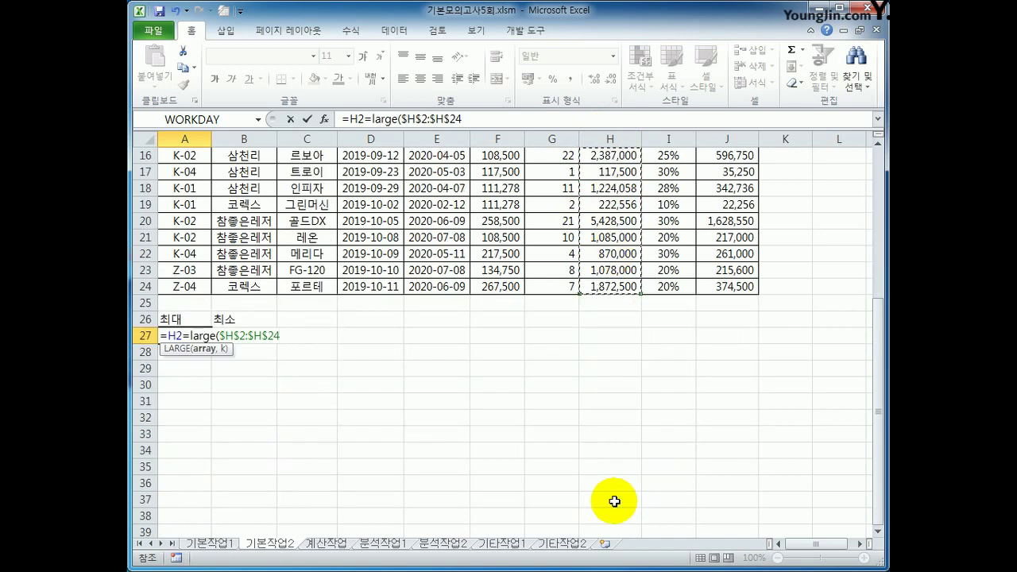
type(",1)")
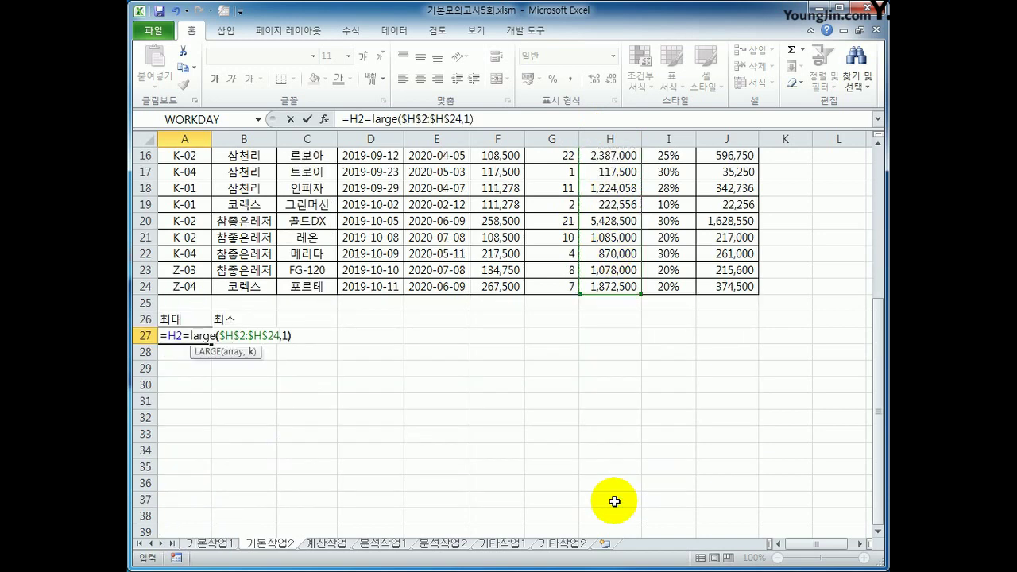
key("Return")
key("Up")
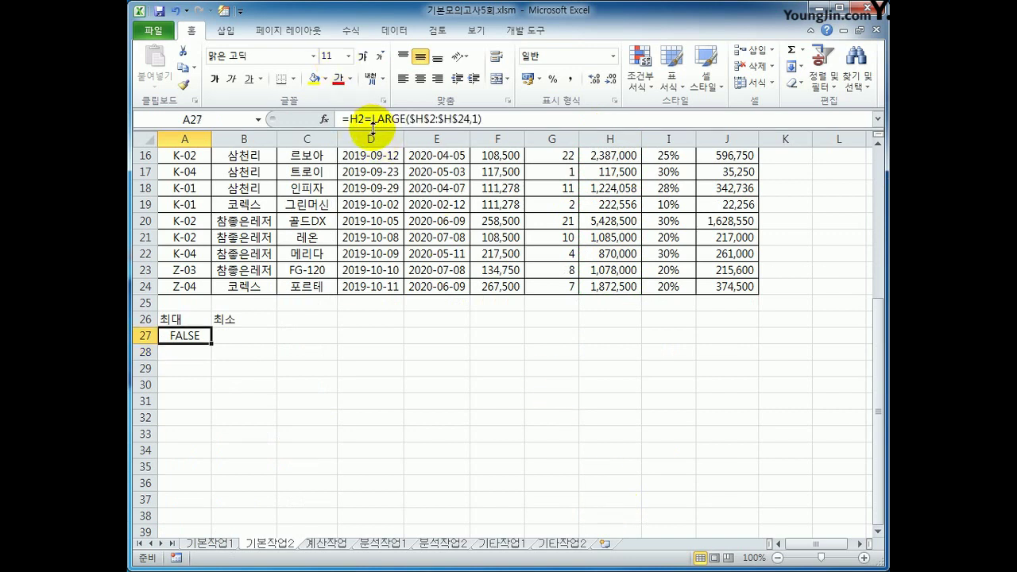
Examine the LARGE function and the H2 reference within the formula in A27.
left_click_drag(373, 119, 481, 119)
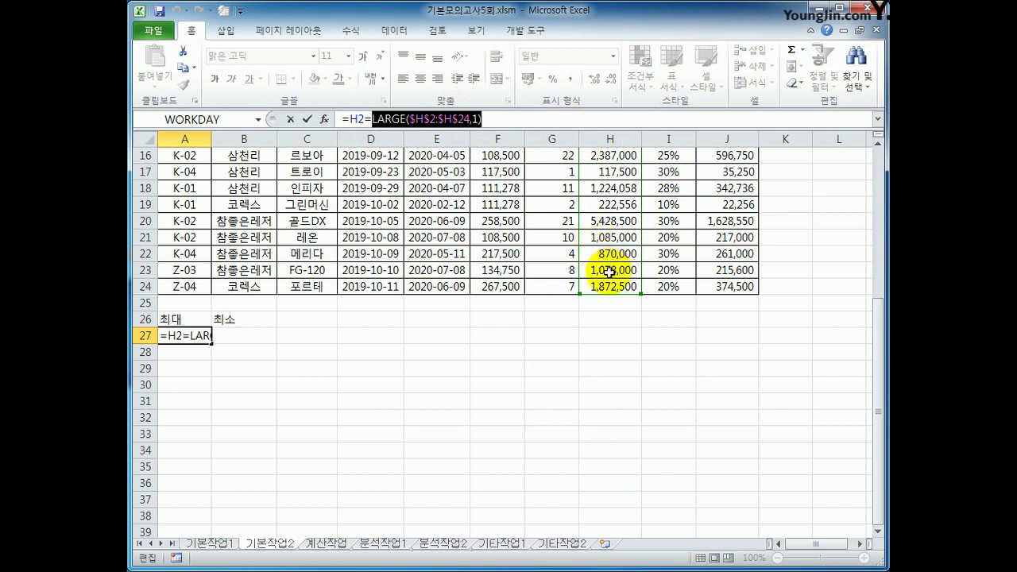
double_click(355, 119)
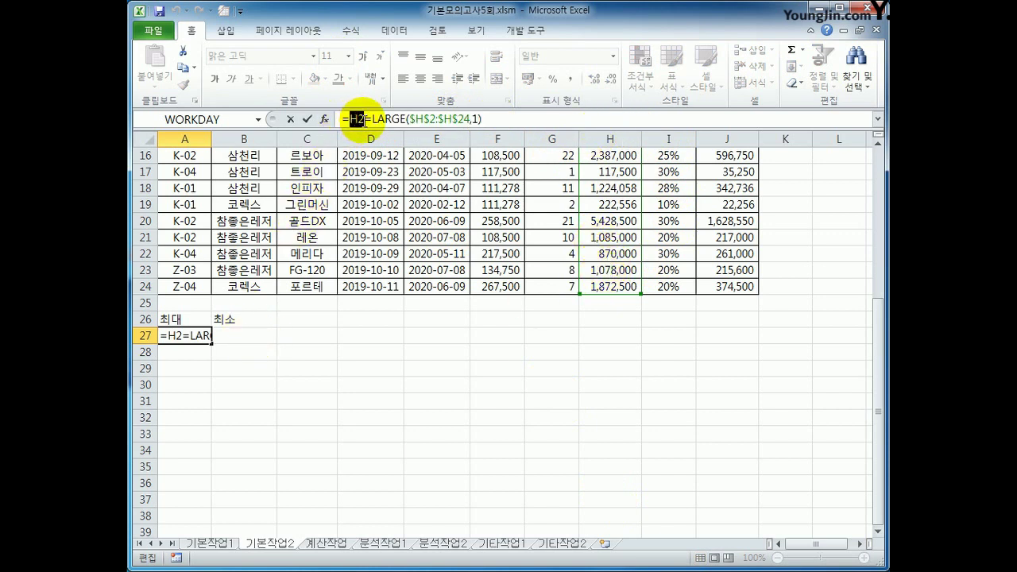
key("ctrl+Return")
Enter the criterion formula =H2=SMALL($H$2:$H$24,1) in B28 under 최소, one row below the 최대 condition.
left_click(247, 346)
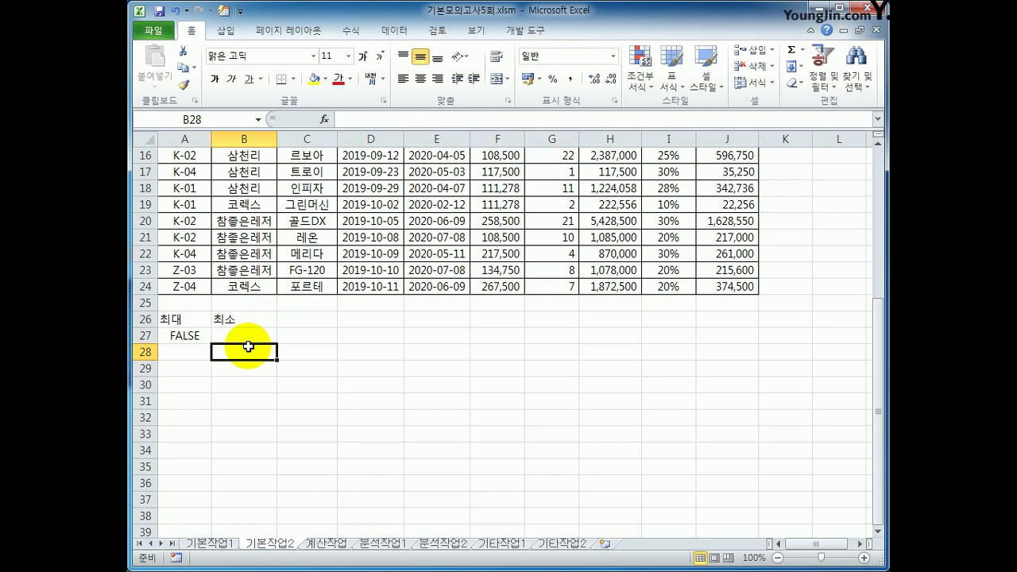
type("=")
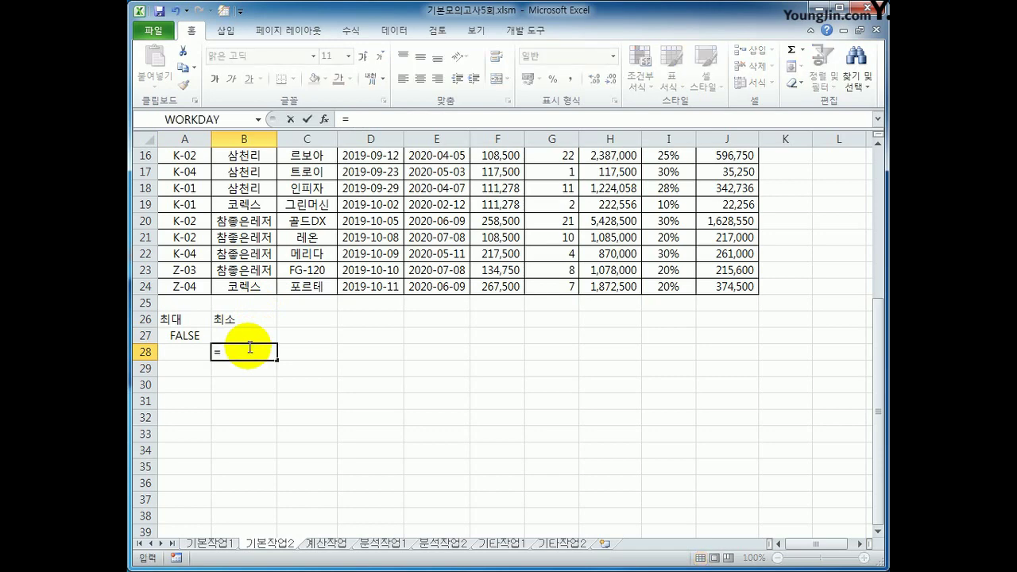
scroll(426, 330, "up", 5)
left_click(599, 169)
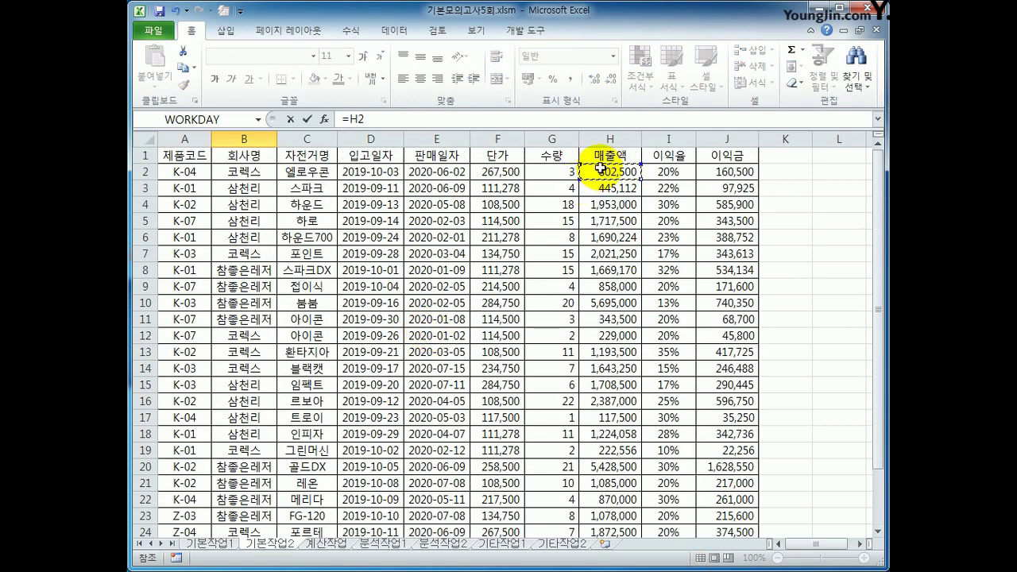
type("=small(")
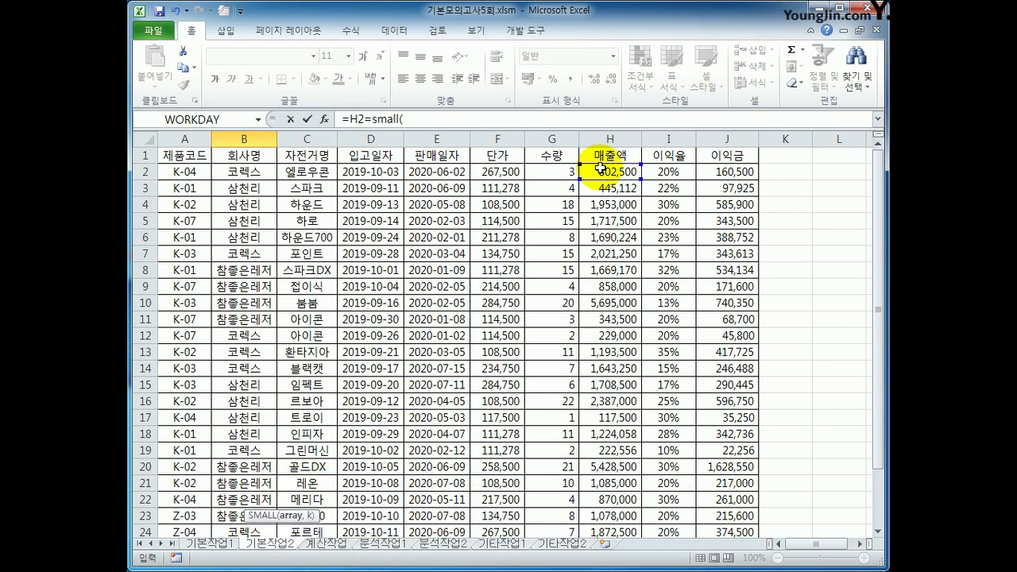
left_click_drag(600, 169, 604, 503)
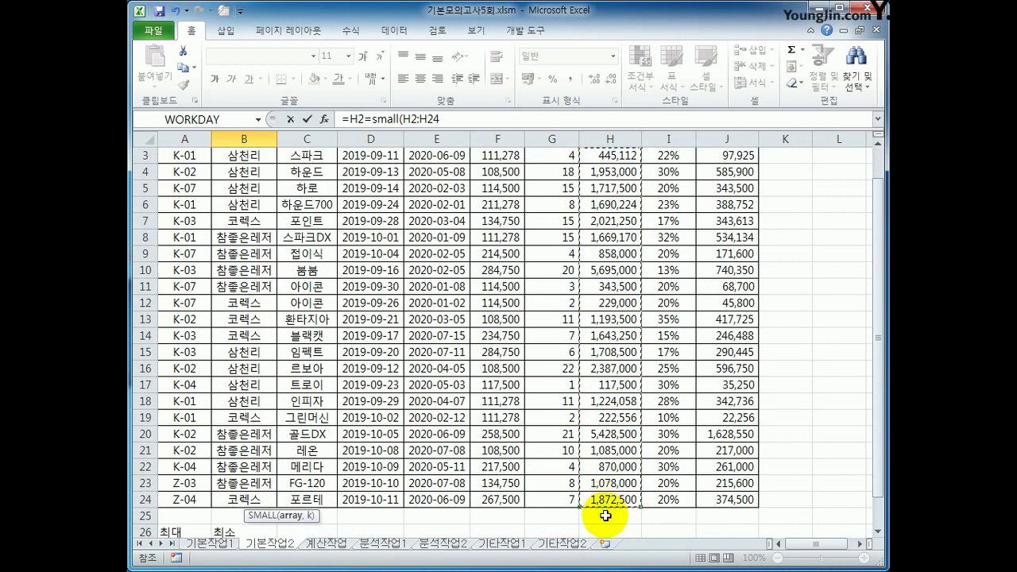
key("F4")
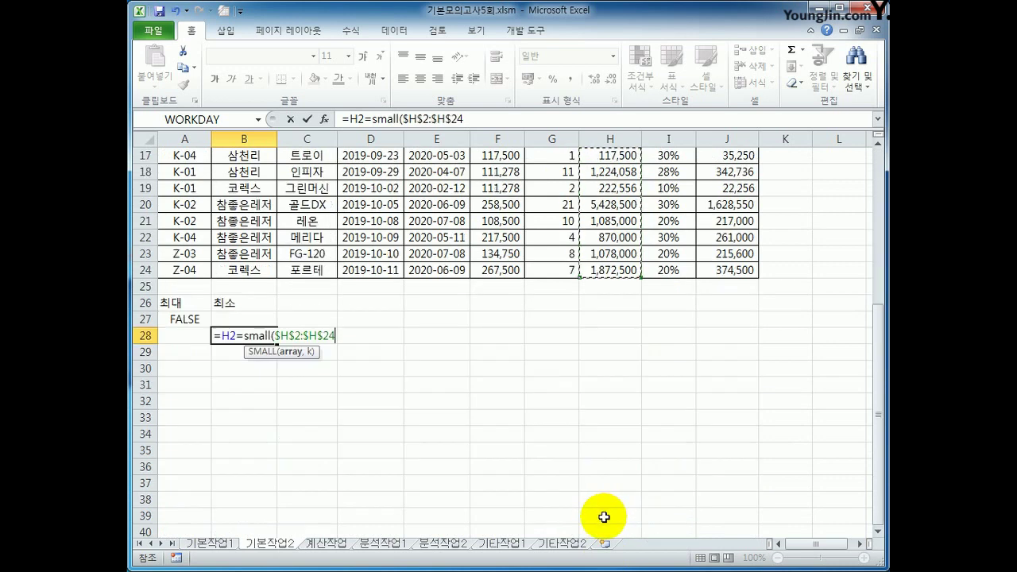
type(",1)")
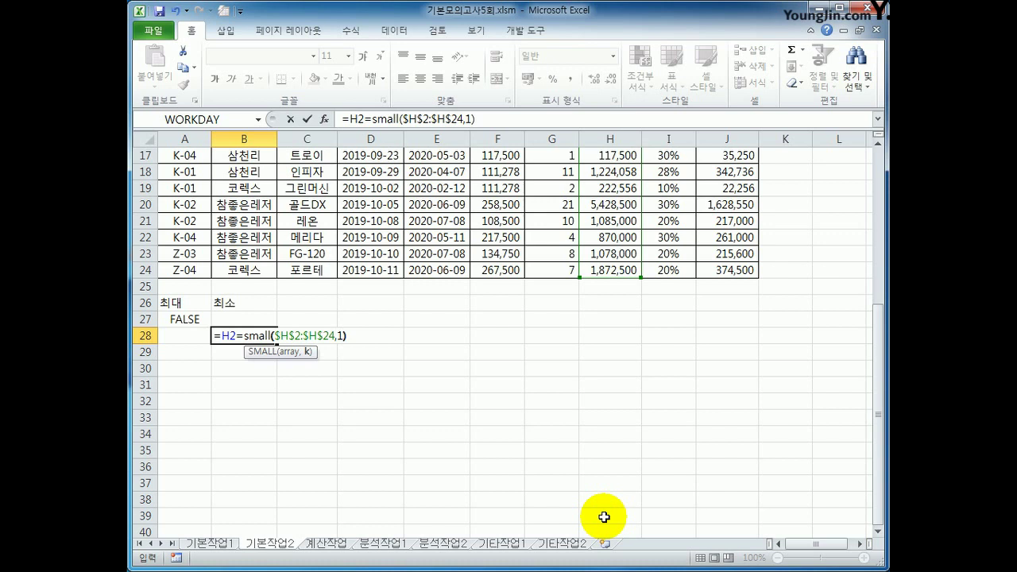
key("Return")
key("Up")
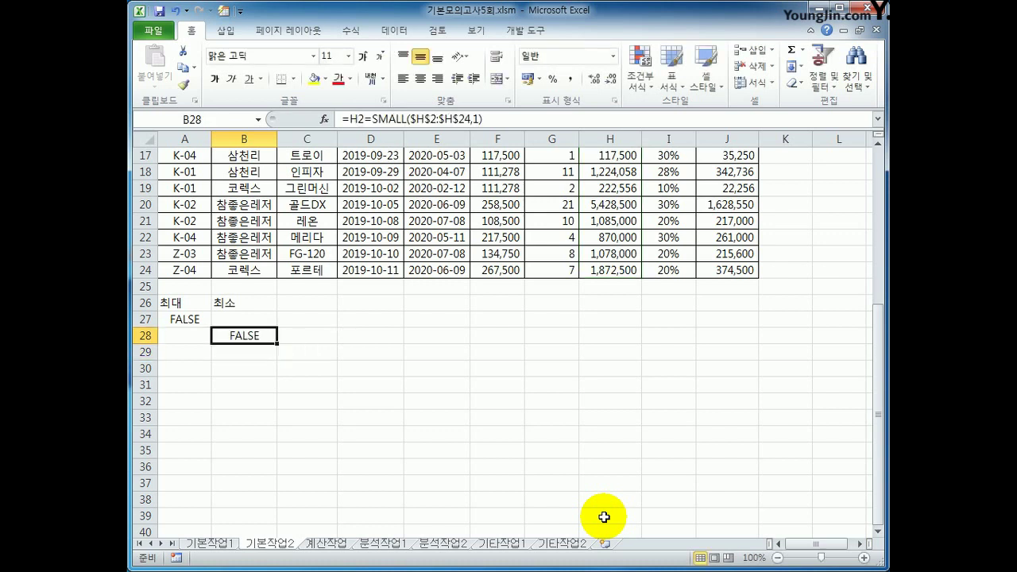
left_click(173, 318)
left_click(225, 338)
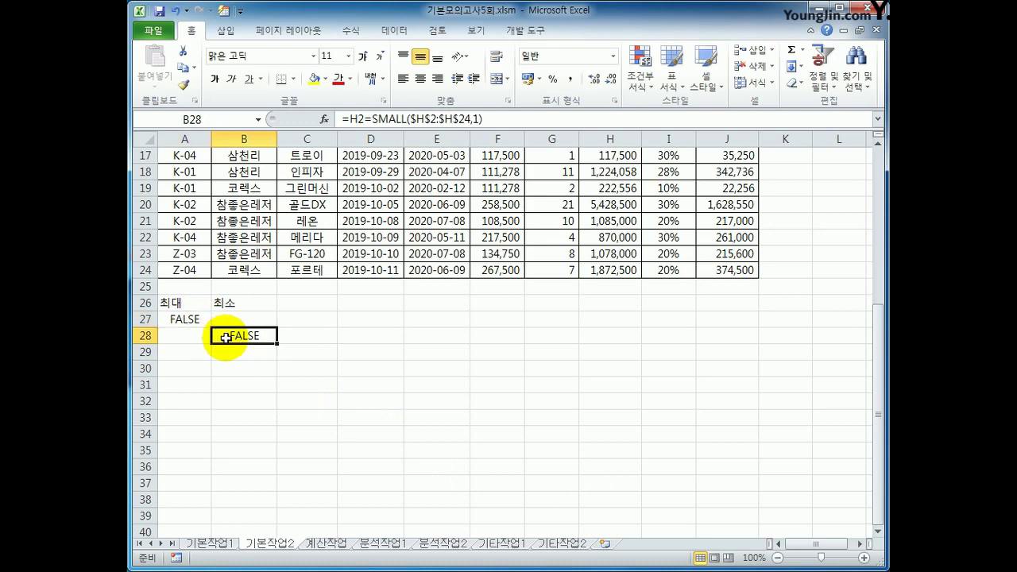
scroll(225, 338, "up", 5)
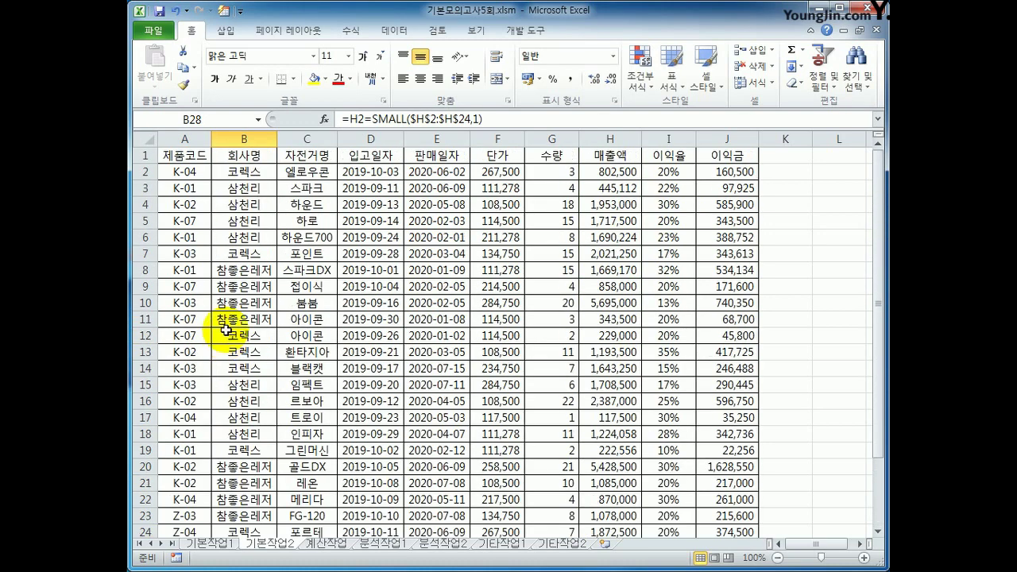
Copy the headings 회사명, 자전거명 and 매출액 from row 1 into A30:C30 below the criteria.
left_click(252, 156)
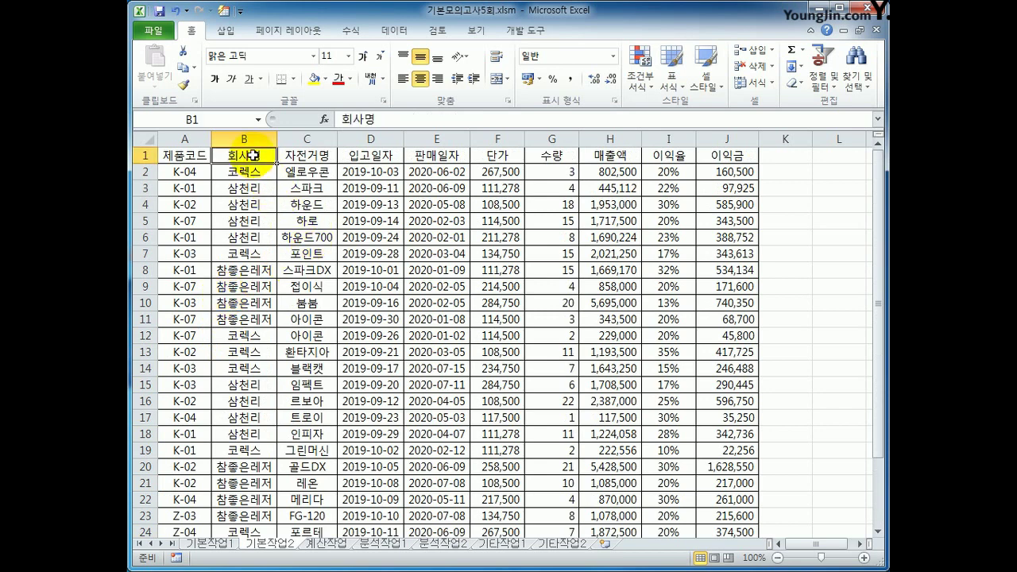
left_click(322, 153, "ctrl")
left_click(608, 154, "ctrl")
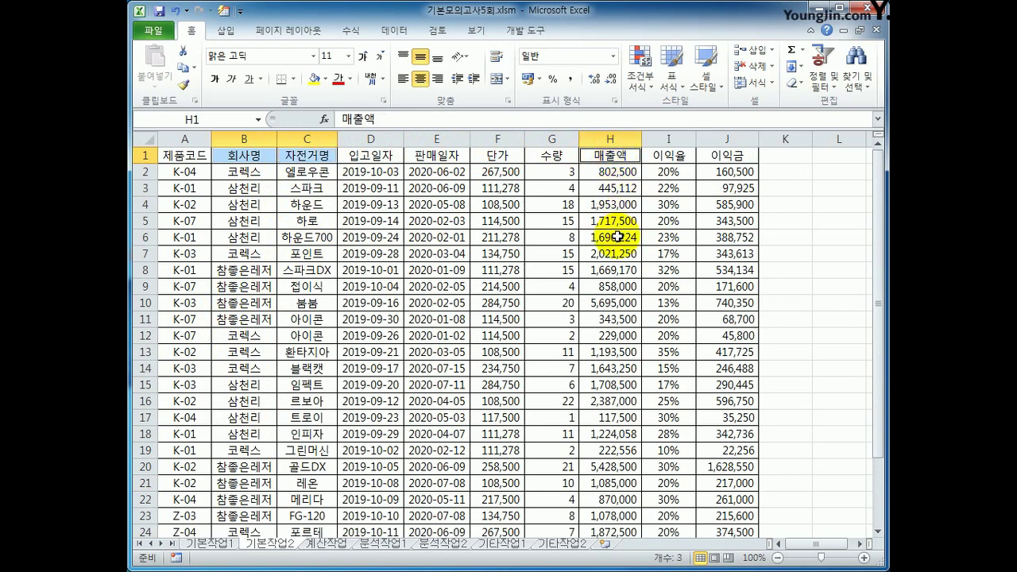
key("ctrl+c")
scroll(616, 236, "down", 4)
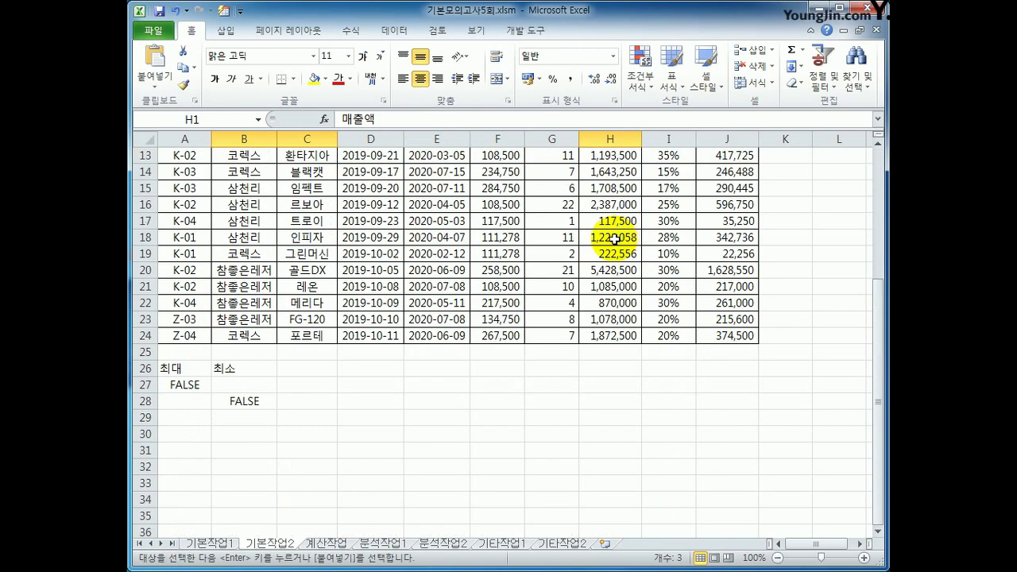
scroll(614, 239, "up", 4)
scroll(614, 238, "down", 4)
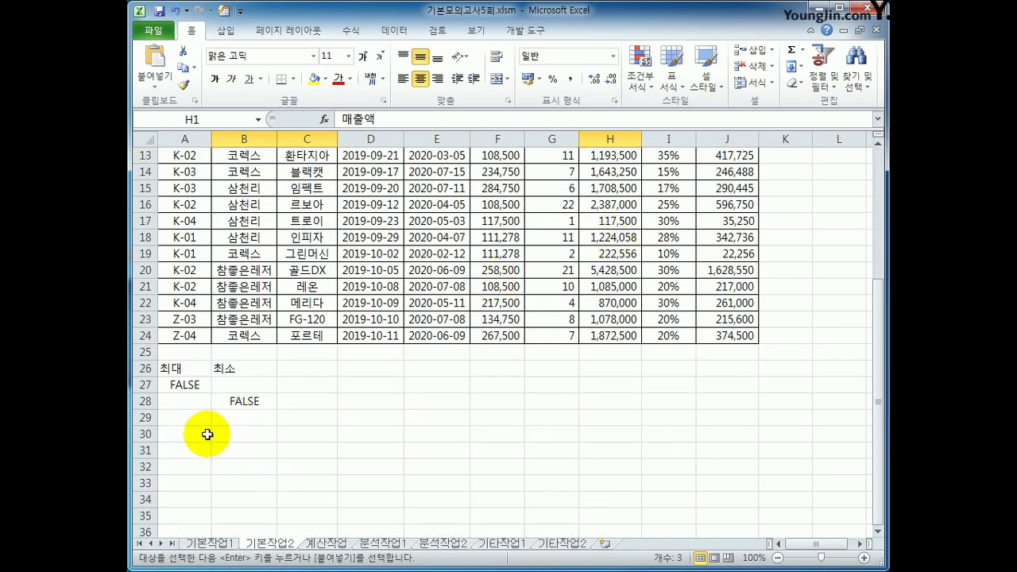
left_click(181, 435)
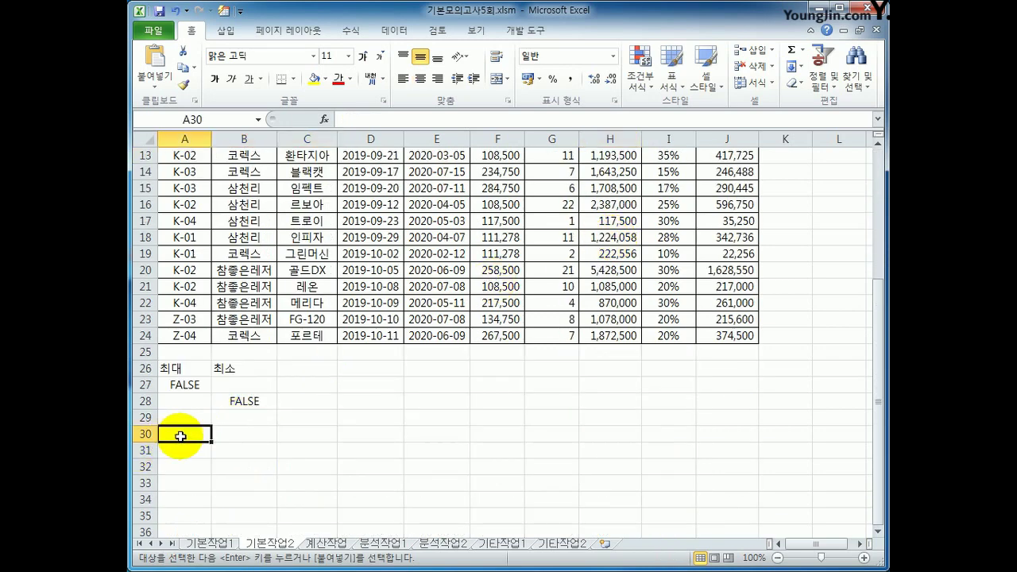
key("ctrl+v")
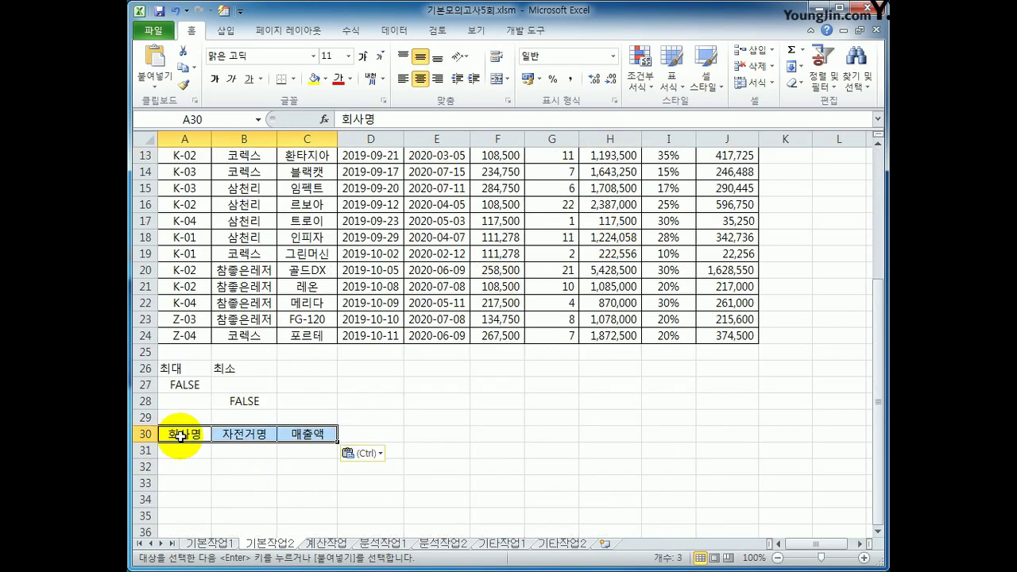
Run an advanced filter on A1:J24 with criteria range A26:B28, copying the results to A30:C30.
left_click(386, 271)
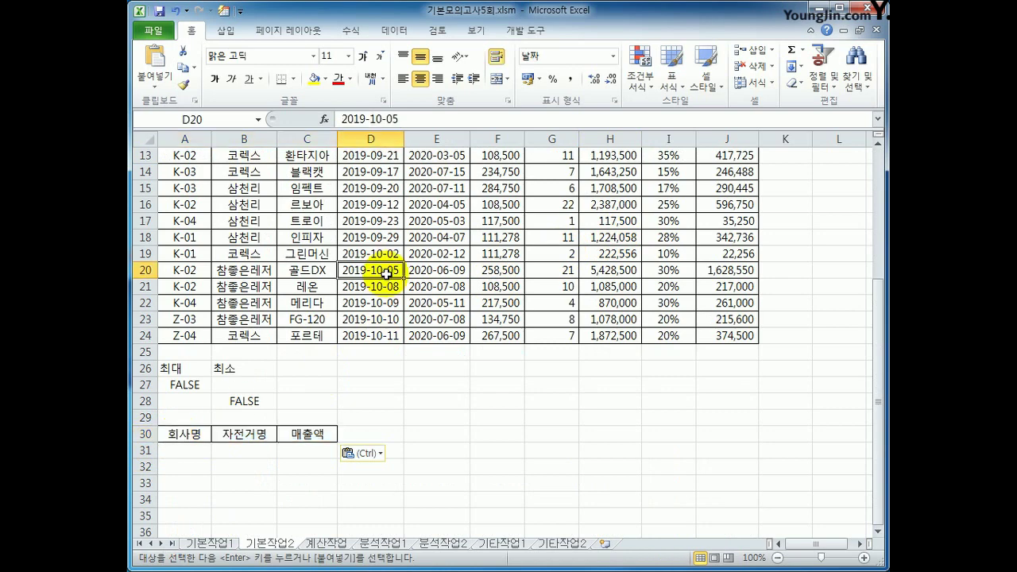
left_click(392, 33)
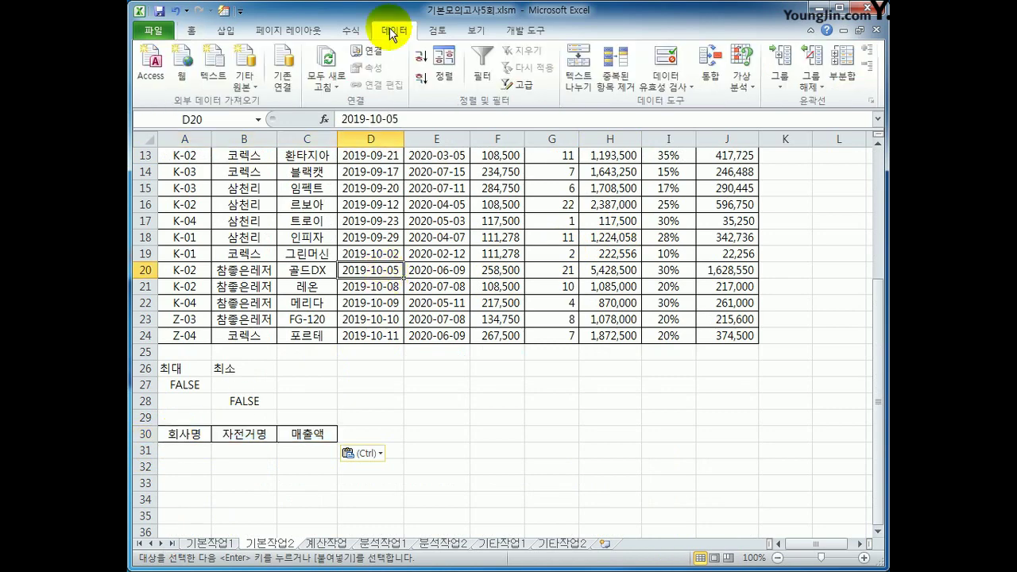
left_click(516, 85)
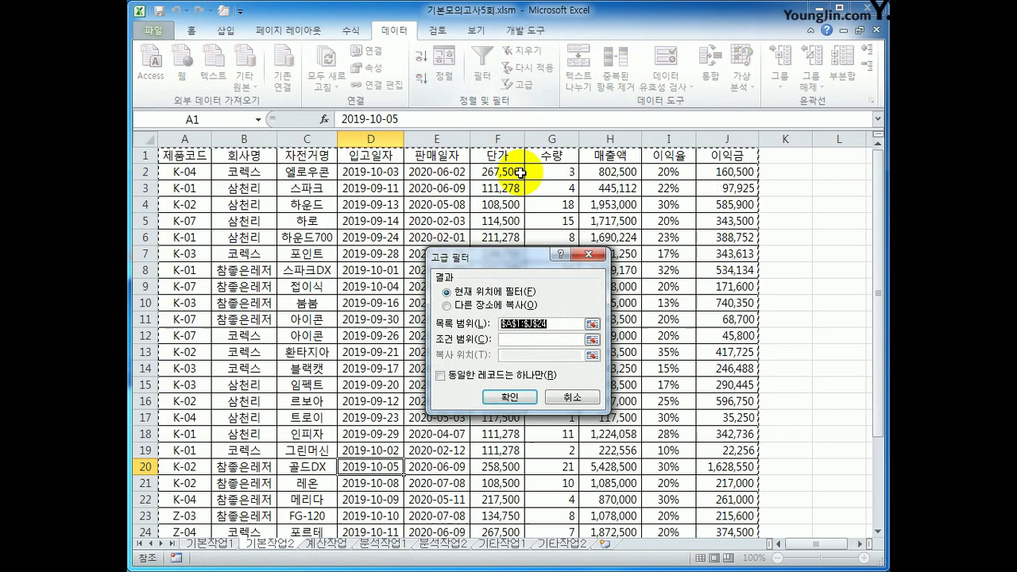
left_click(526, 341)
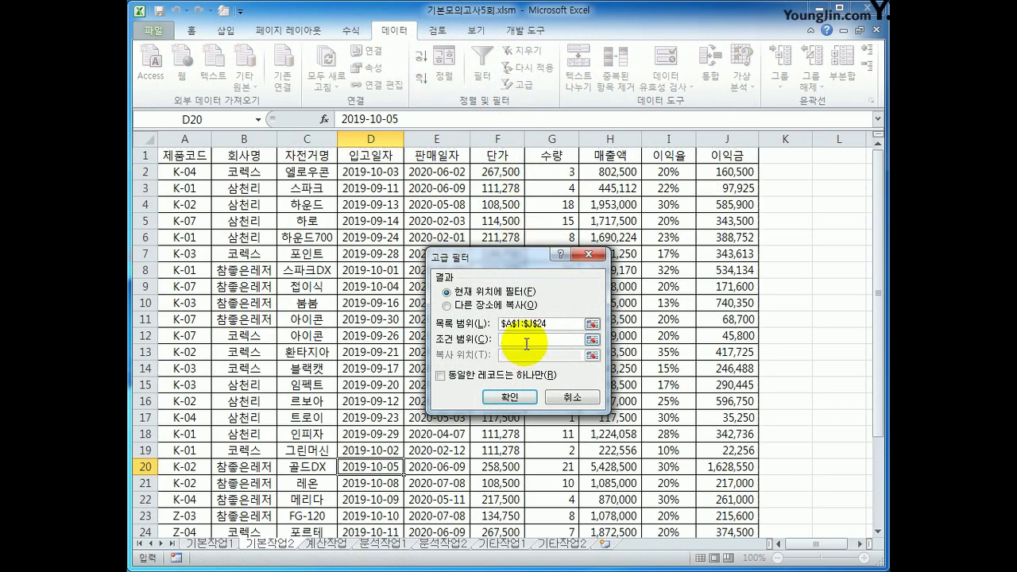
scroll(526, 344, "down", 3)
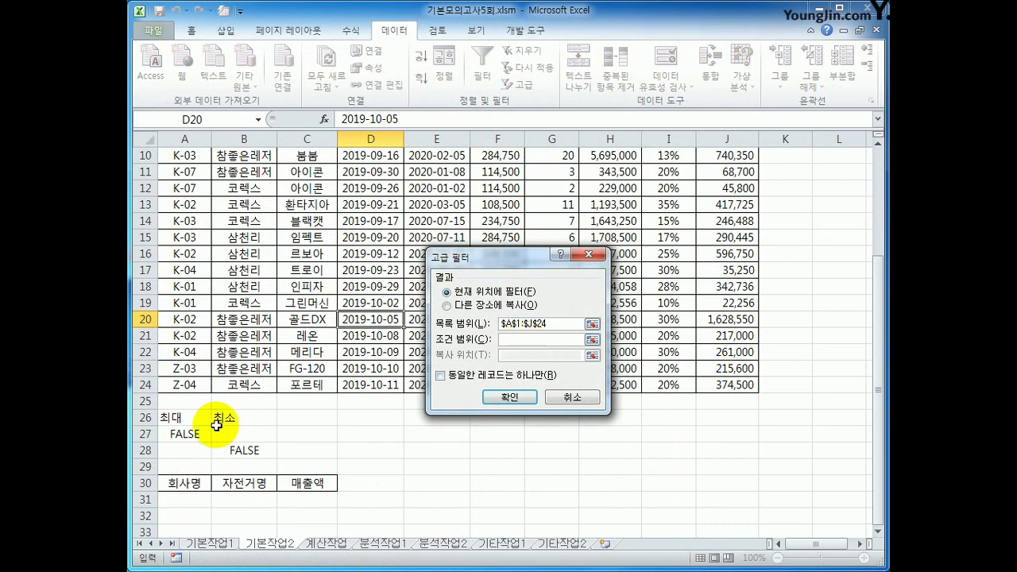
left_click_drag(199, 415, 231, 448)
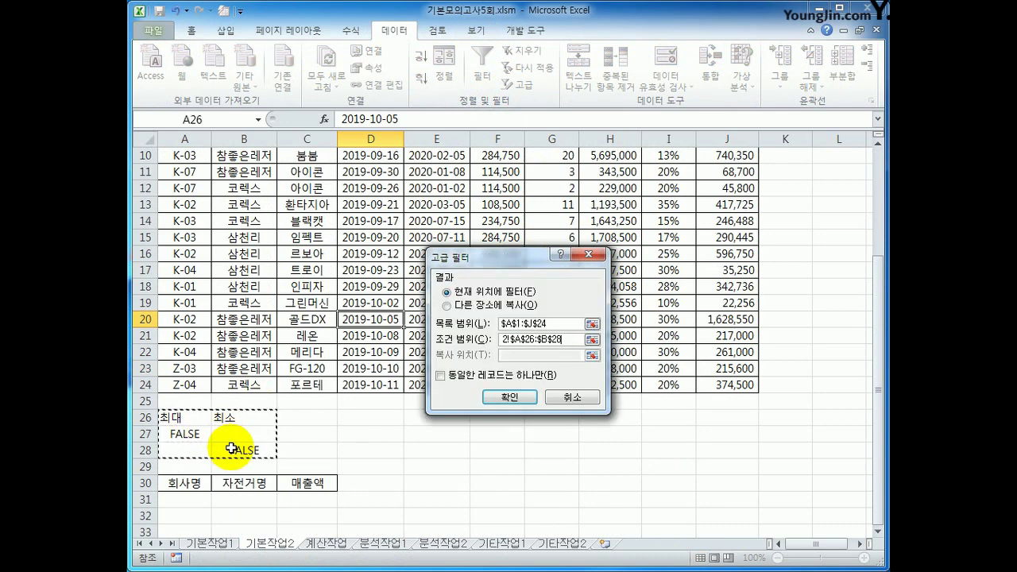
left_click(470, 308)
left_click(503, 356)
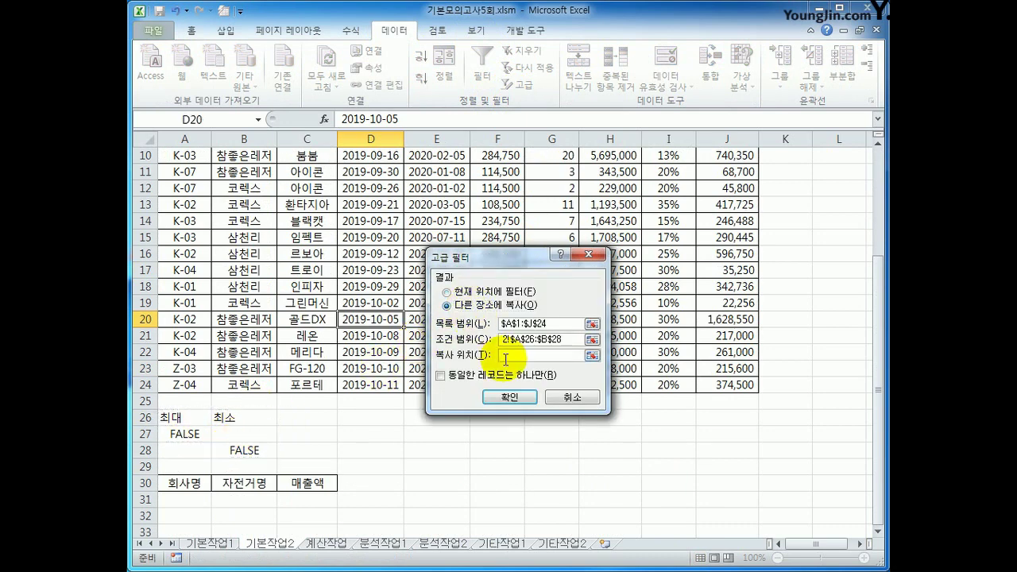
left_click_drag(189, 482, 285, 483)
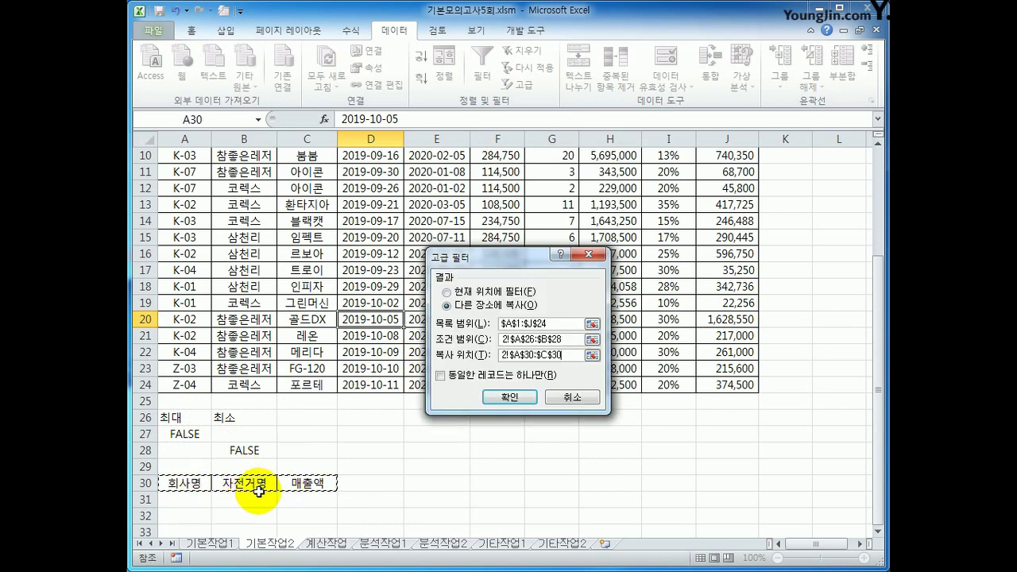
left_click(513, 395)
Widen column A and auto-fit the height of row 31 so the company name fits on one line.
scroll(518, 391, "down", 3)
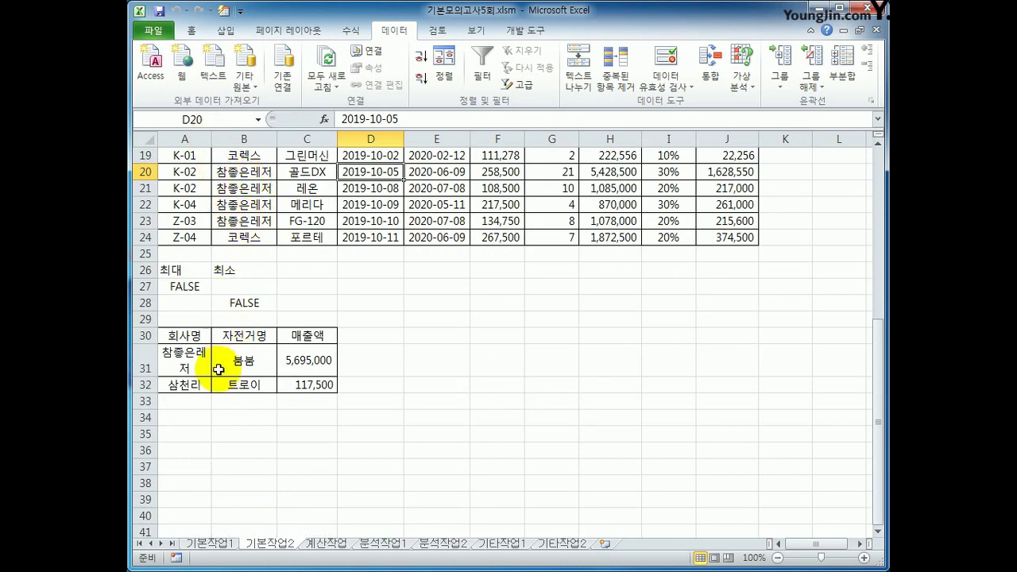
left_click_drag(211, 139, 225, 134)
double_click(147, 375)
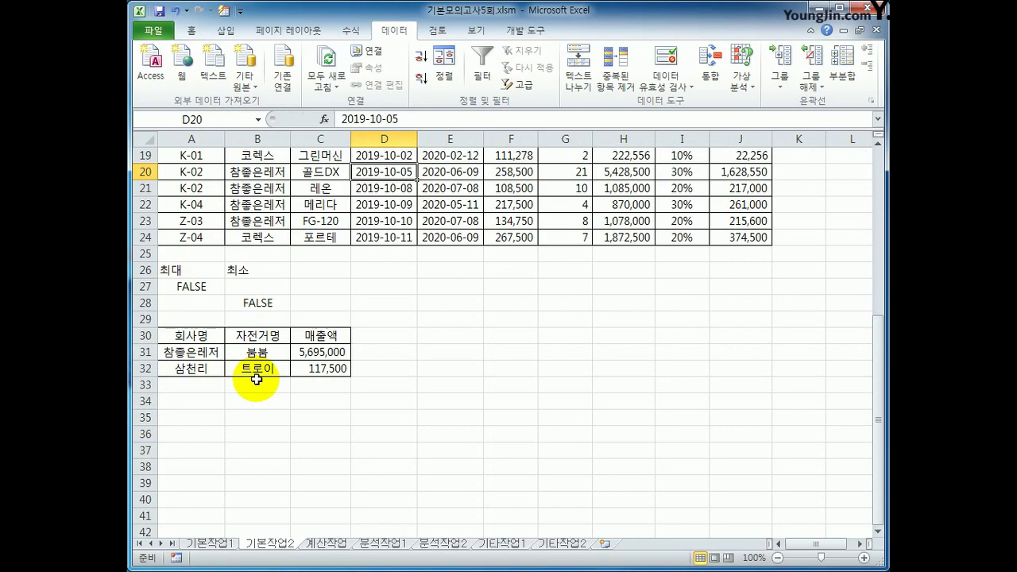
Start a new conditional formatting rule for A2:J24 that uses a formula to determine which cells to format.
scroll(256, 379, "up", 3)
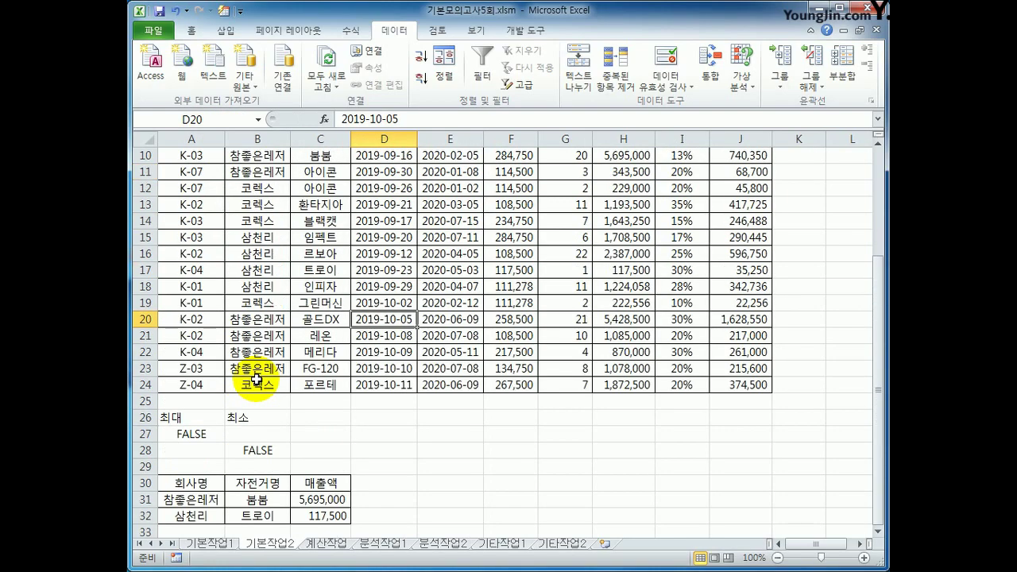
scroll(256, 379, "up", 3)
left_click_drag(194, 170, 728, 466)
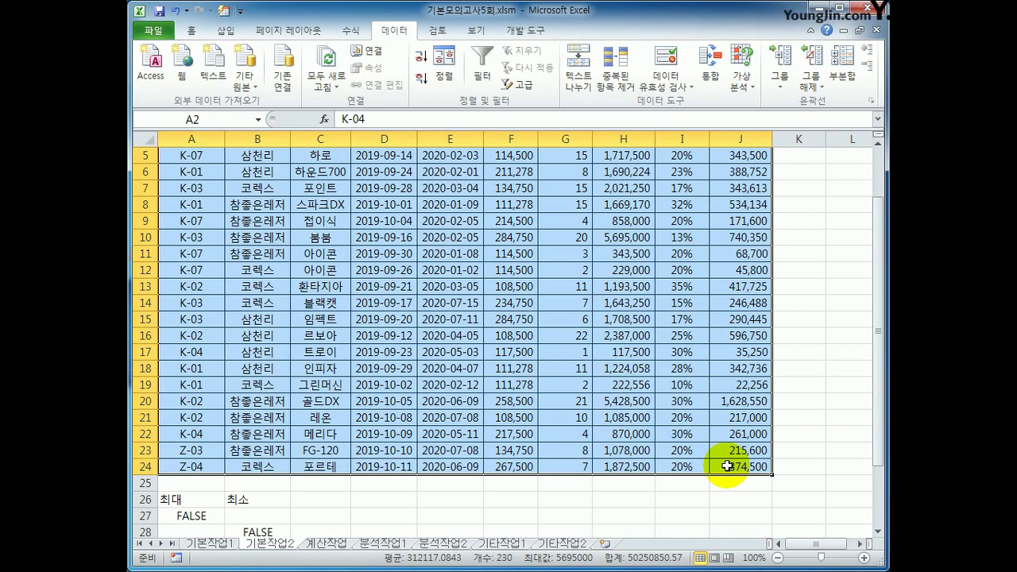
left_click(189, 30)
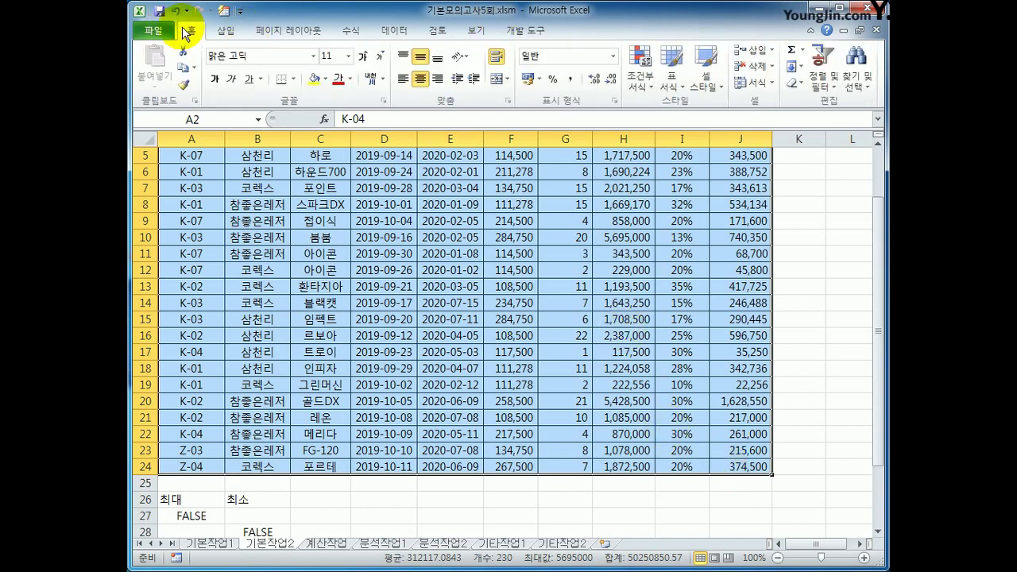
left_click(651, 86)
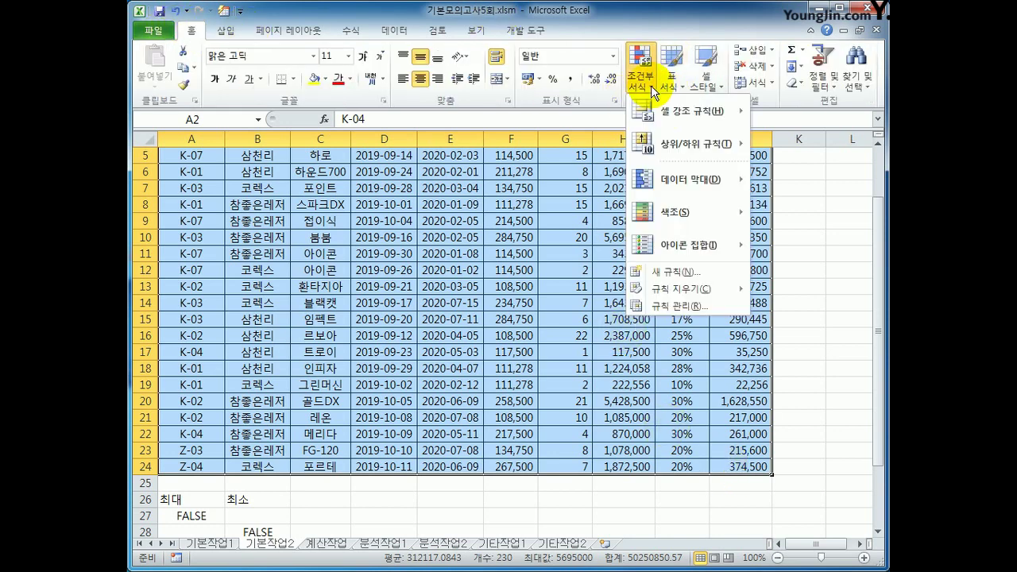
left_click(685, 272)
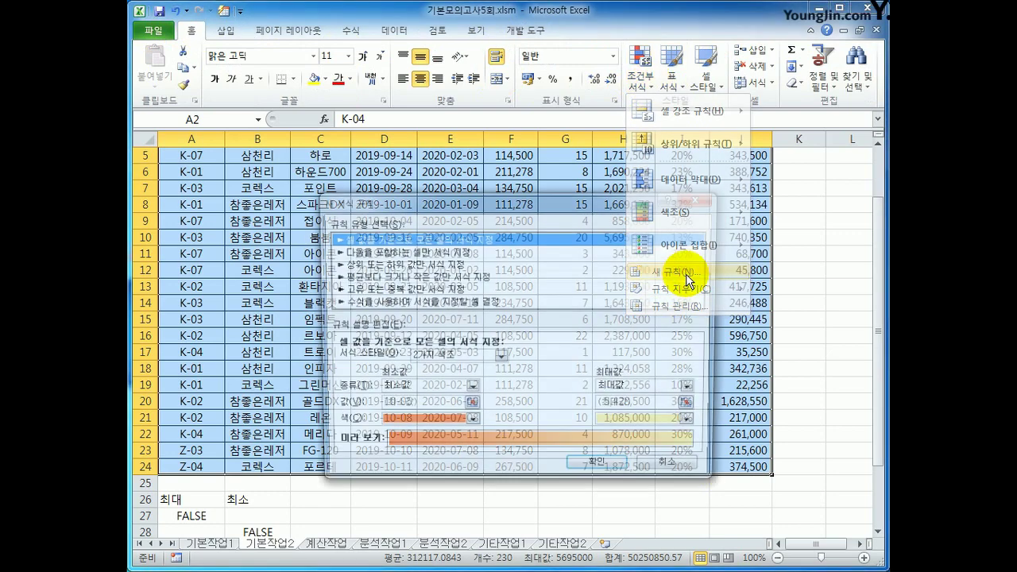
left_click(518, 302)
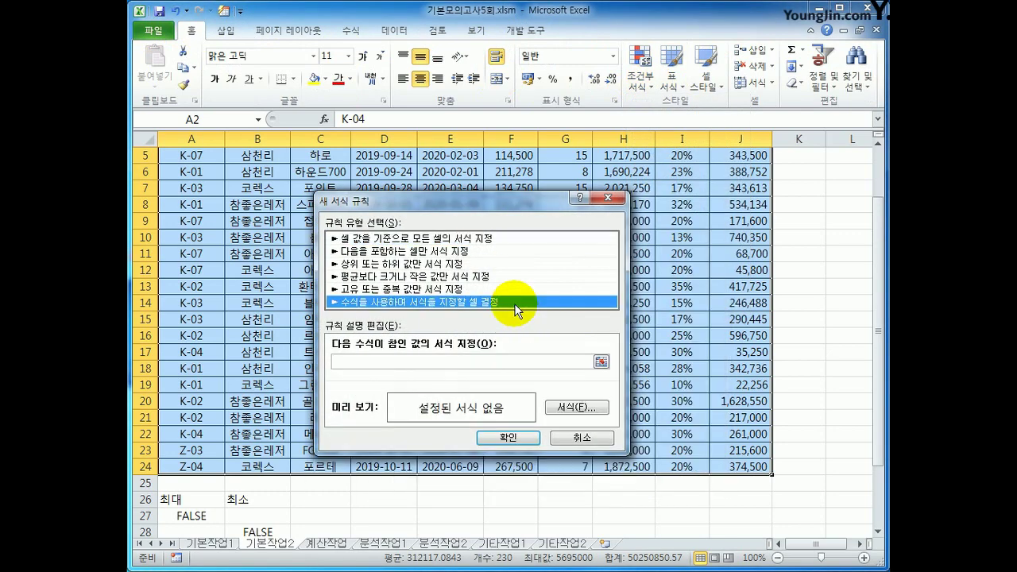
Begin the rule formula with =or($I2>20%, keeping only the 이익율 column reference absolute.
left_click(472, 359)
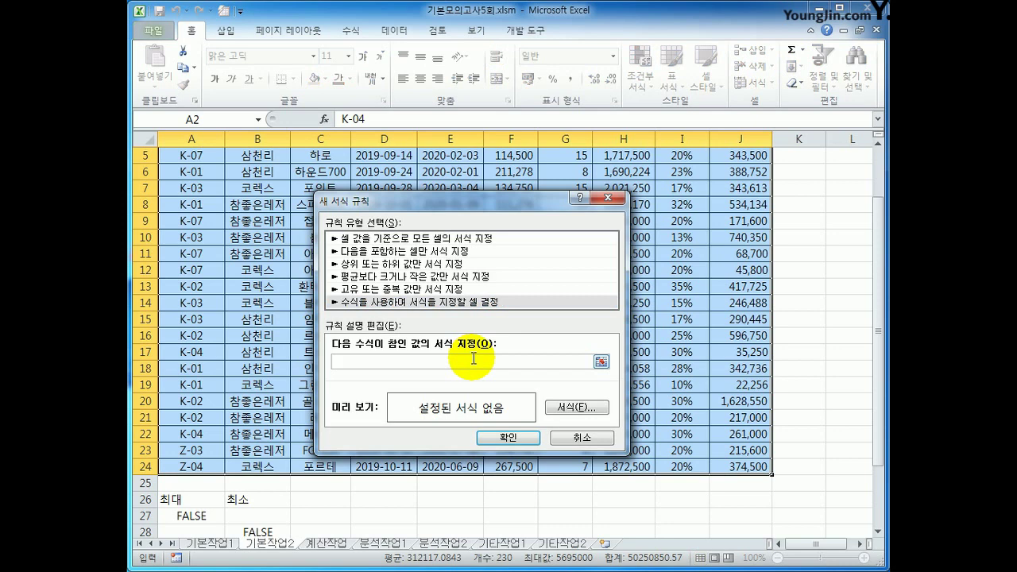
type("=에")
key("BackSpace")
type("or(")
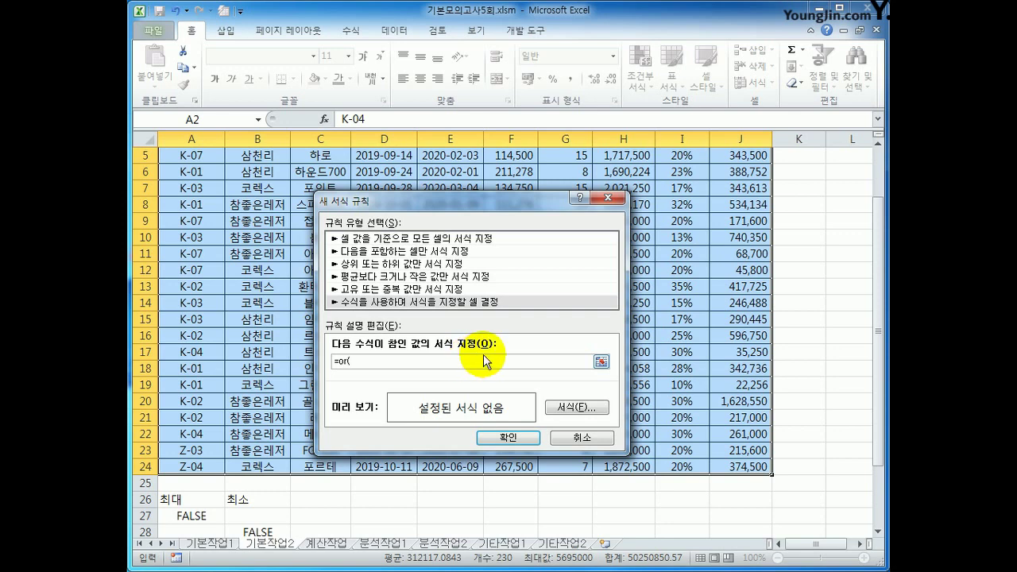
scroll(483, 354, "up", 2)
left_click(683, 171)
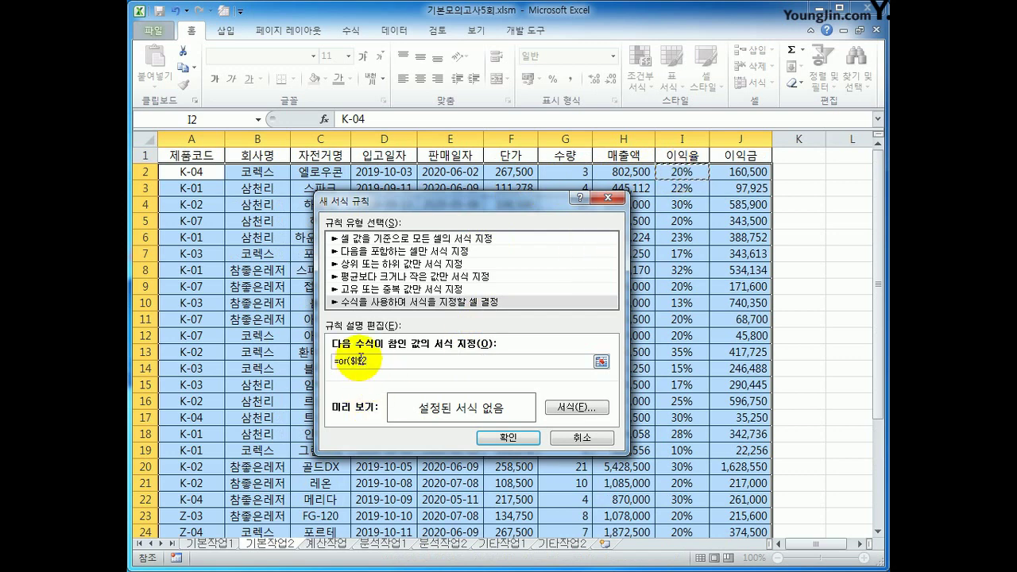
left_click(360, 361)
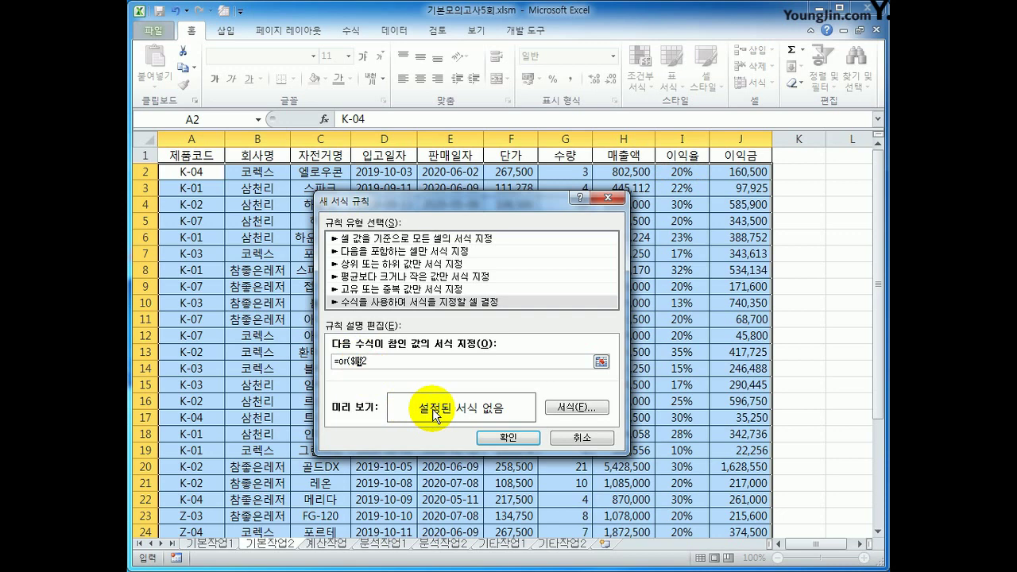
key("Delete")
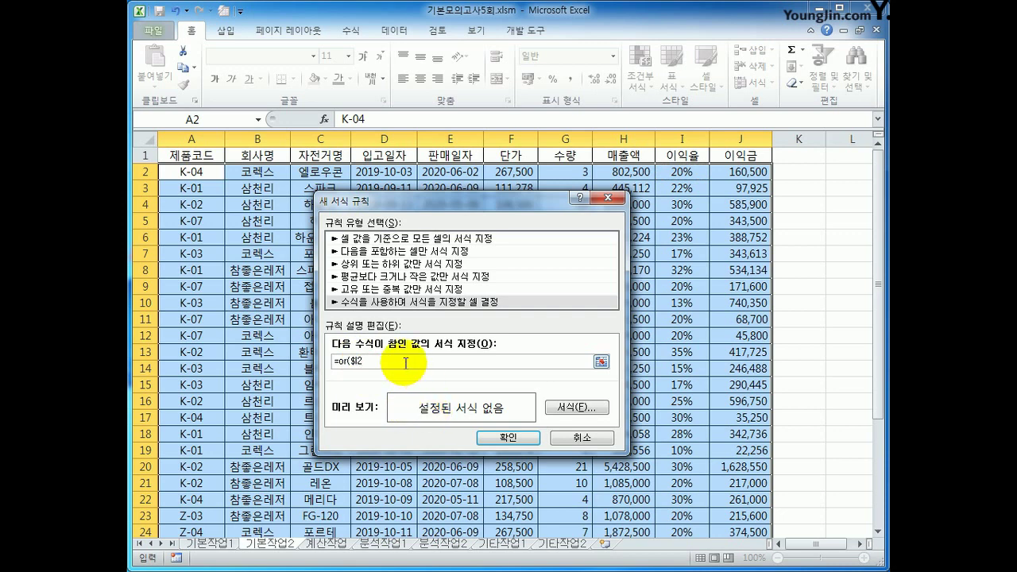
type(">20%,")
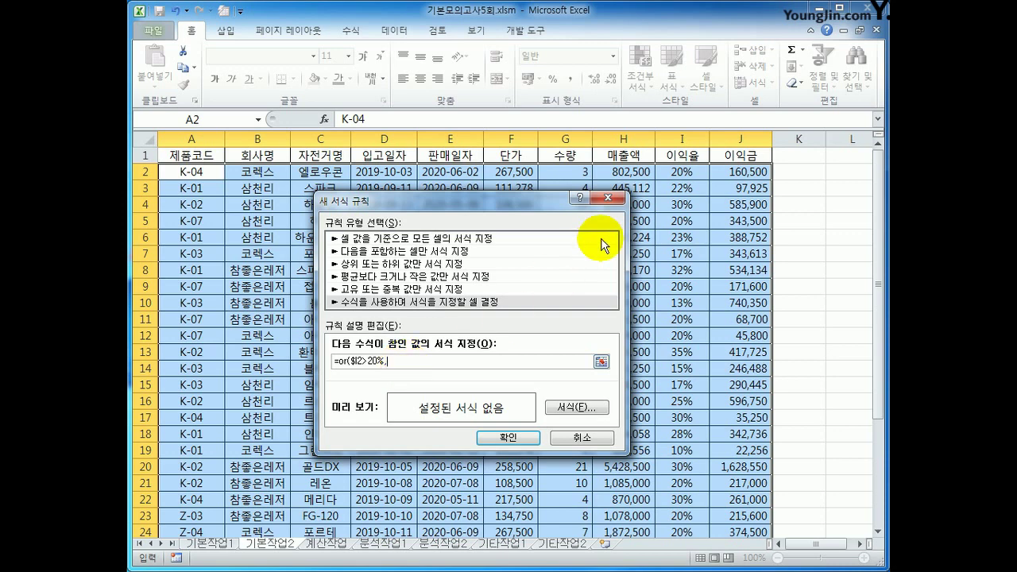
Complete the rule formula with the 이익금 condition $J2>=500000 and a closing parenthesis, keeping only the column absolute.
left_click(725, 175)
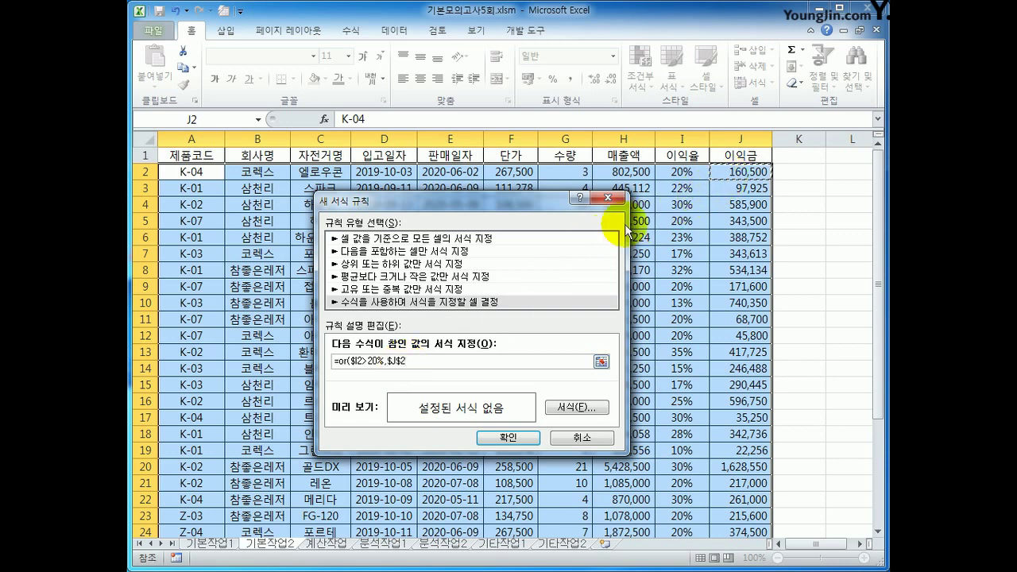
left_click(403, 360)
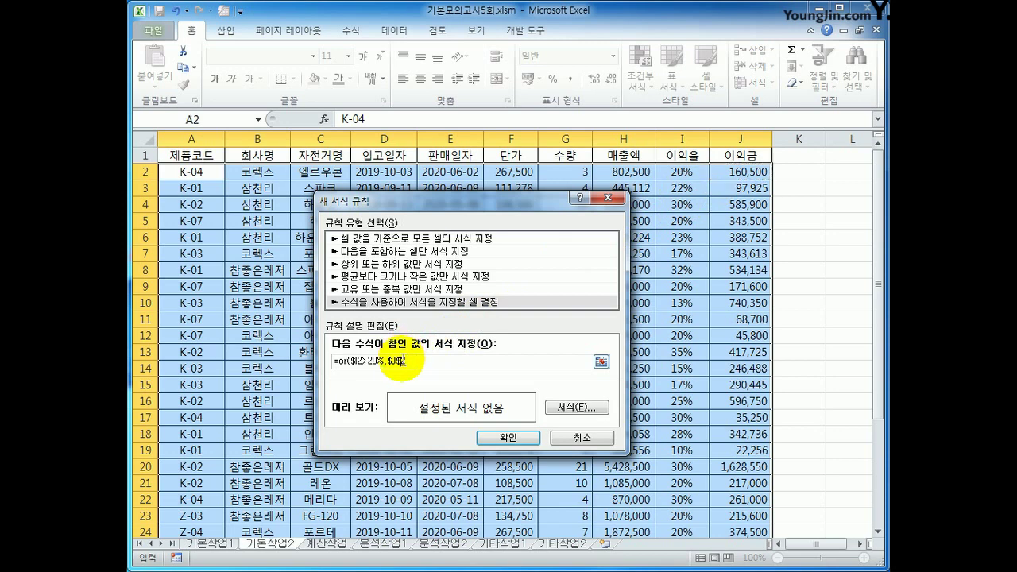
key("BackSpace")
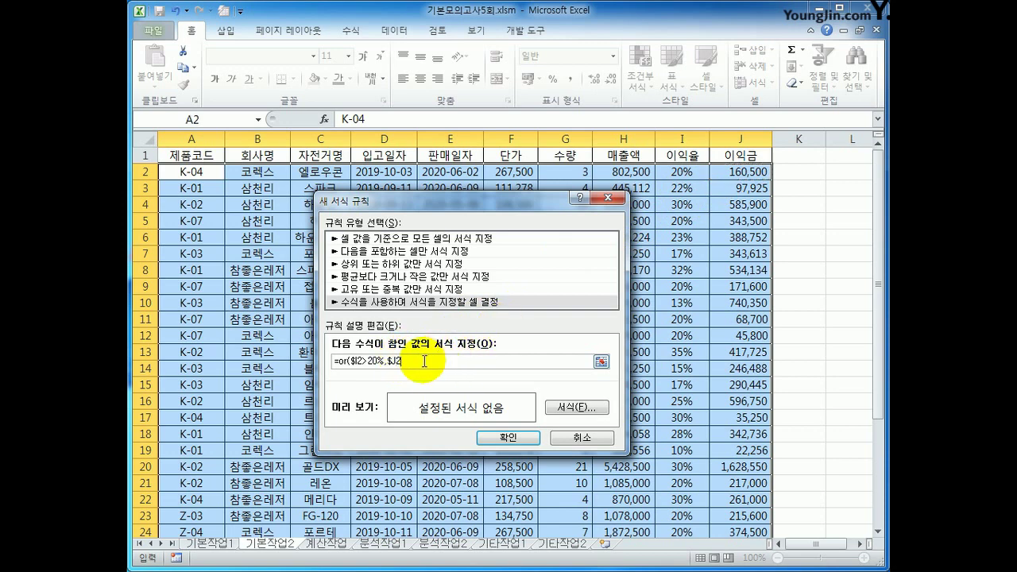
type(">=500000)")
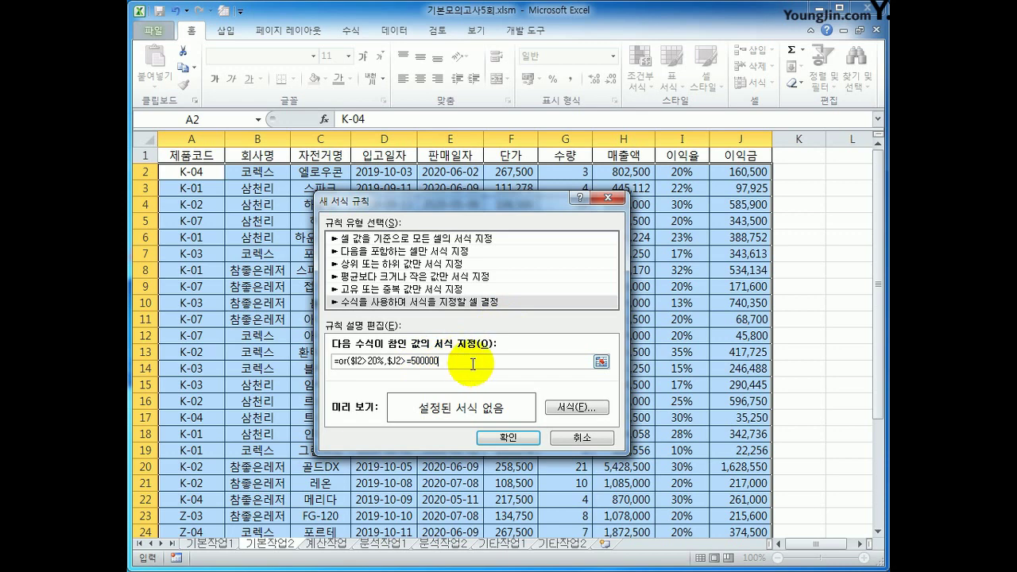
type(")")
Give the rule an italic font style in the standard blue colour and apply the conditional formatting.
left_click(557, 406)
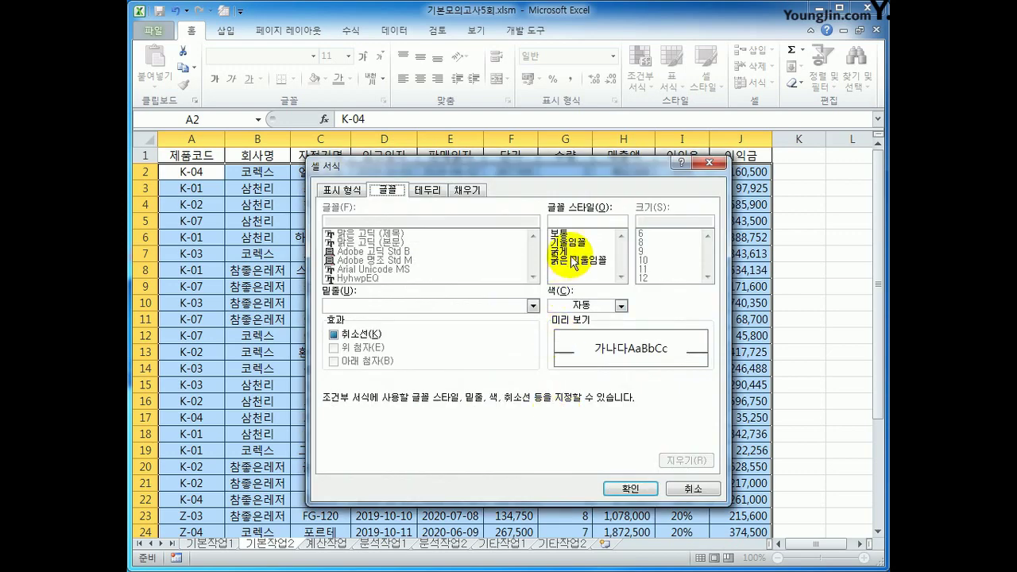
left_click(572, 243)
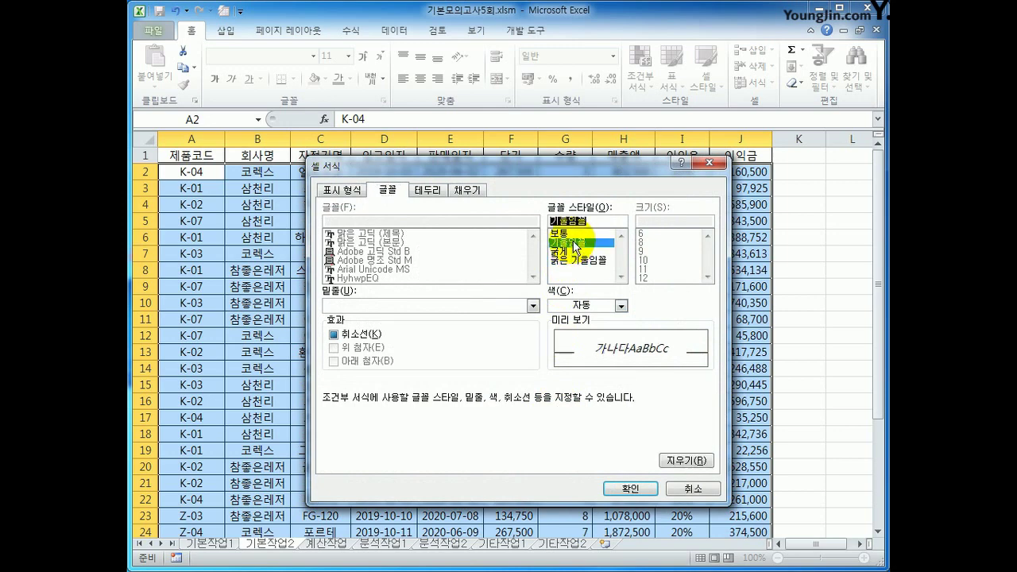
left_click(620, 305)
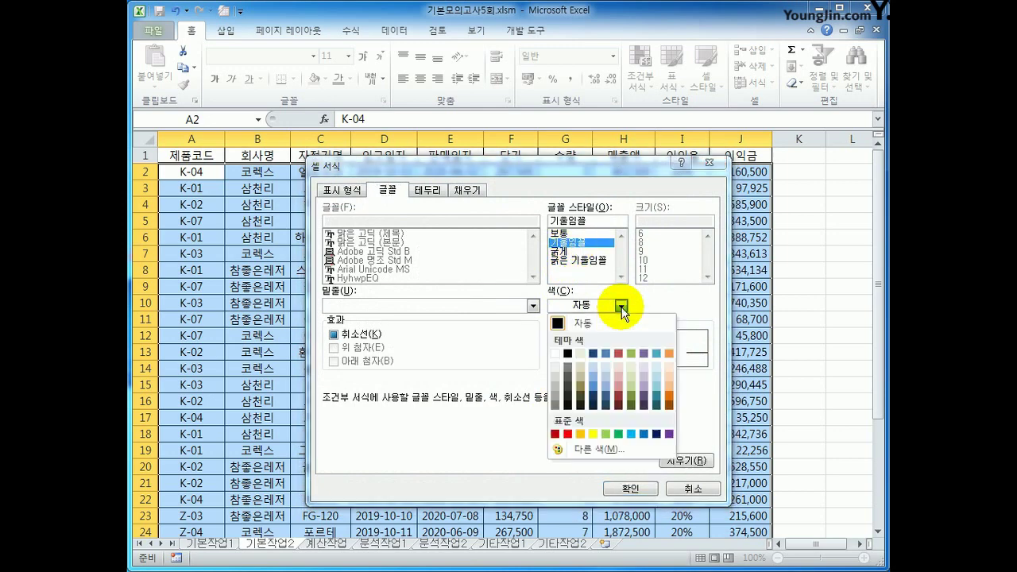
left_click(643, 432)
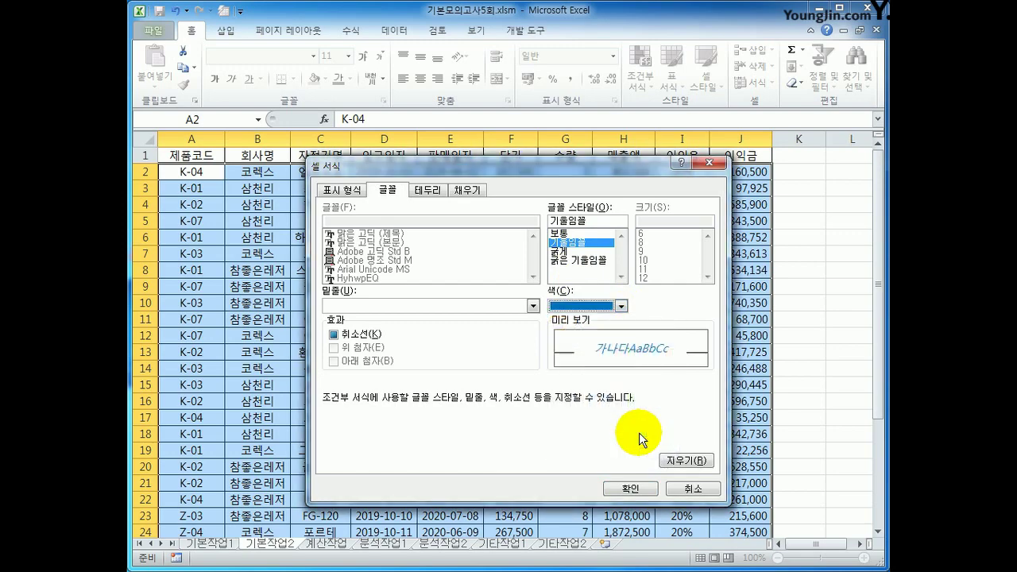
left_click(628, 488)
left_click(528, 438)
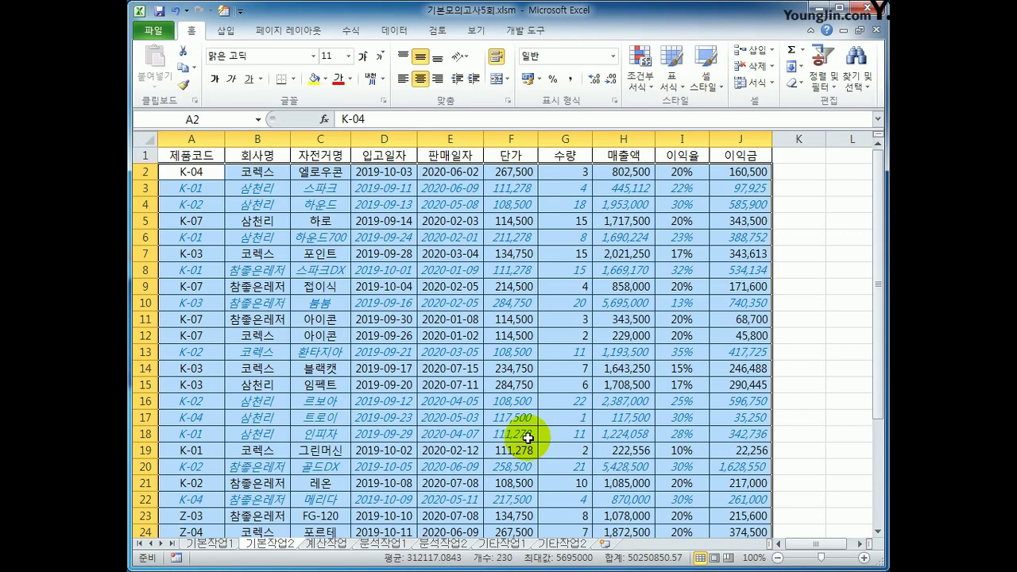
Check the 이익율 values in rows 2, 3 and 10 and the 이익금 in row 10 against the rule's conditions.
left_click(681, 172)
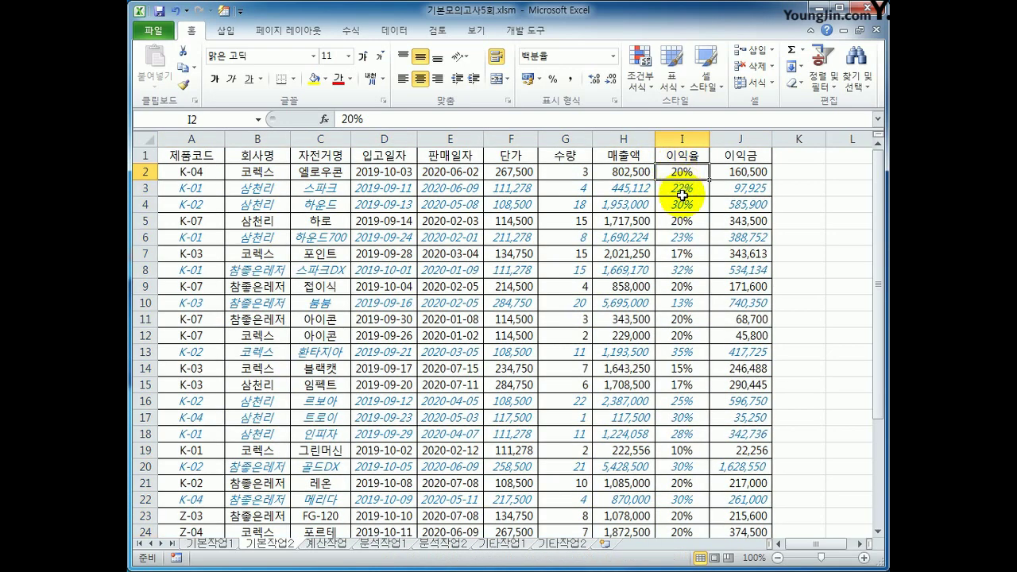
left_click(680, 189)
left_click(686, 168)
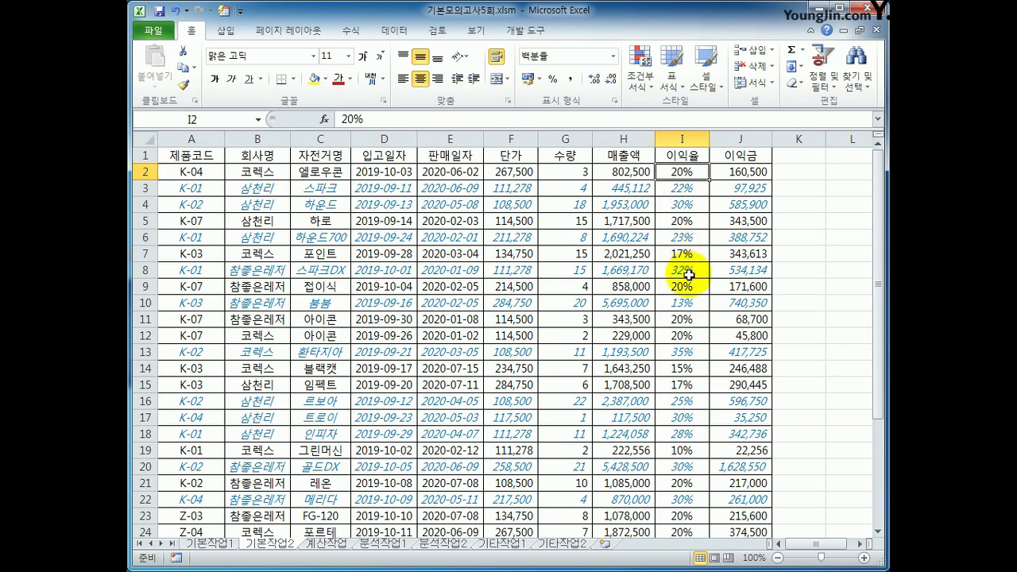
left_click(683, 301)
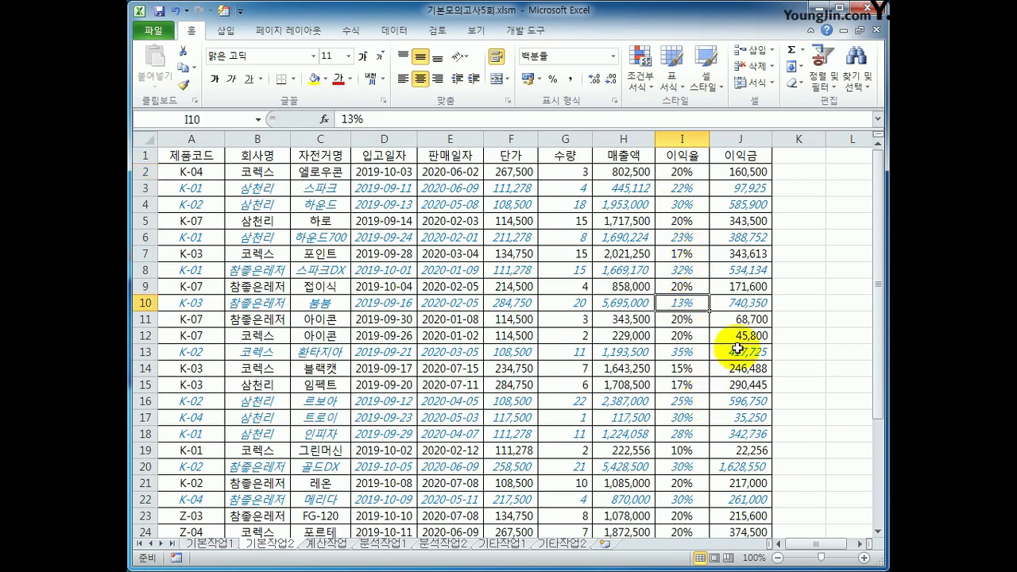
left_click(748, 303)
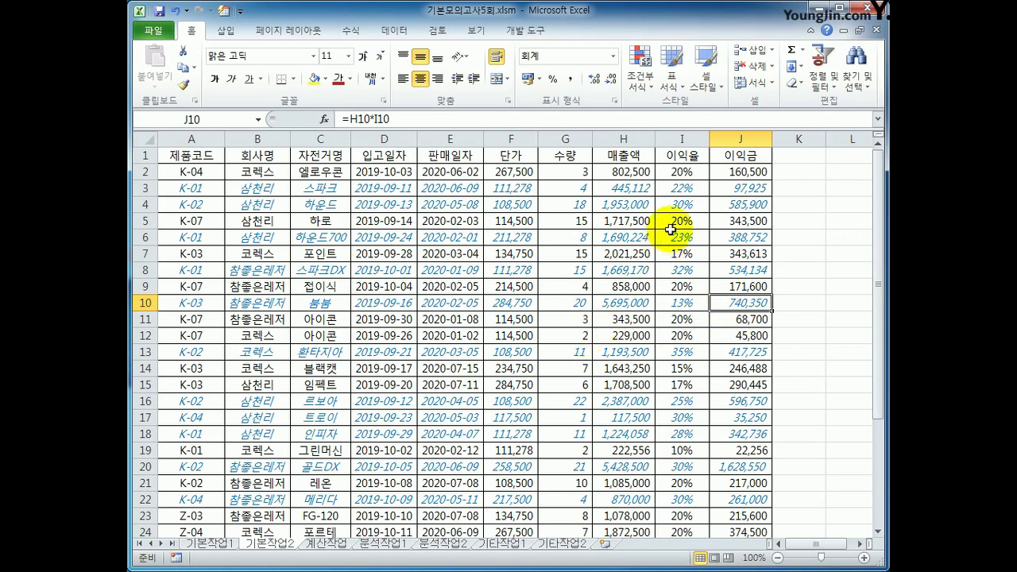
Set the 이익금 cells J2:J24 to hide their formulas under sheet protection, keeping them locked.
left_click(737, 172)
left_click_drag(737, 172, 735, 470)
scroll(733, 457, "up", 2)
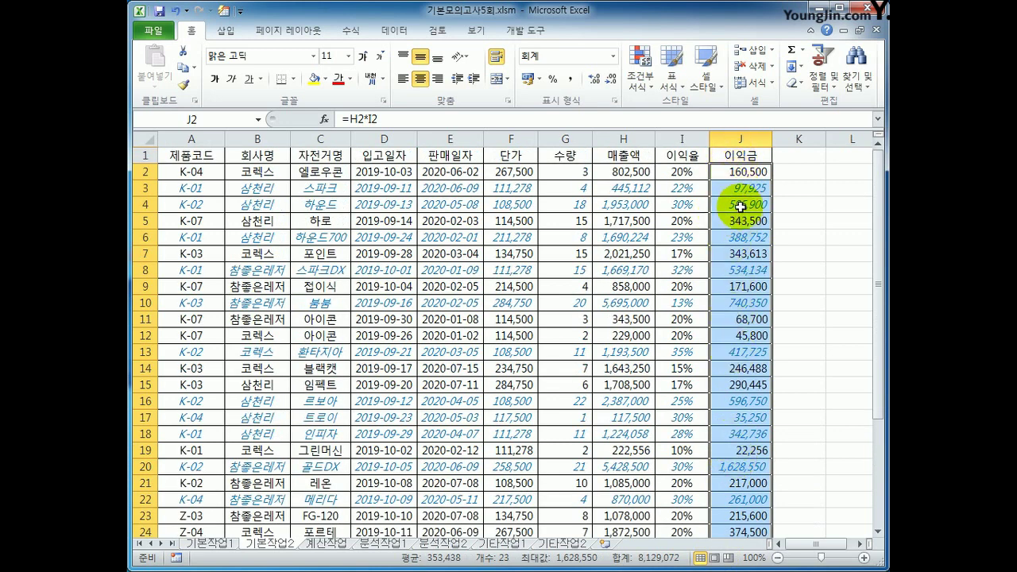
right_click(735, 172)
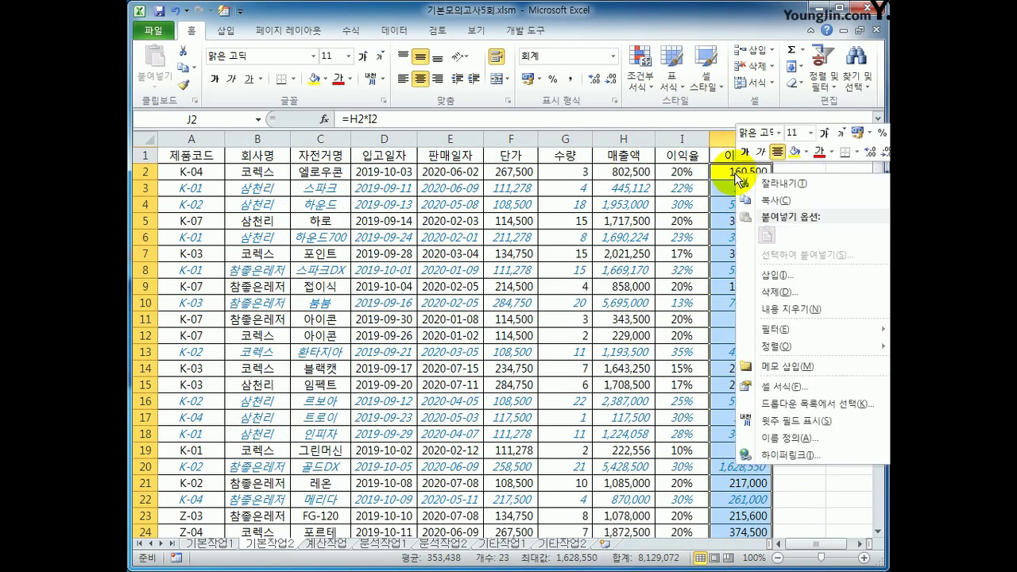
left_click(753, 394)
left_click_drag(592, 199, 302, 107)
left_click(441, 134)
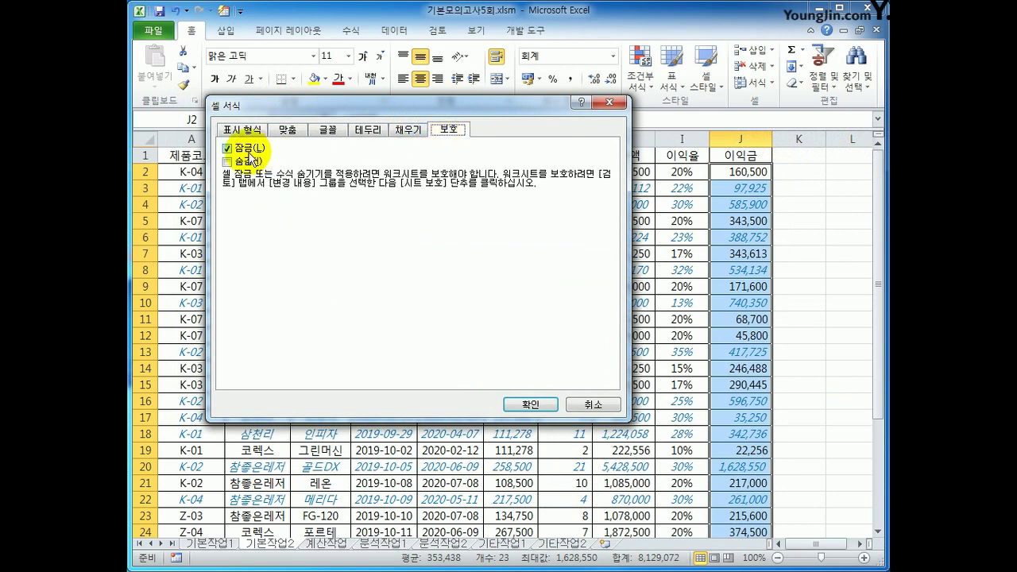
left_click(246, 163)
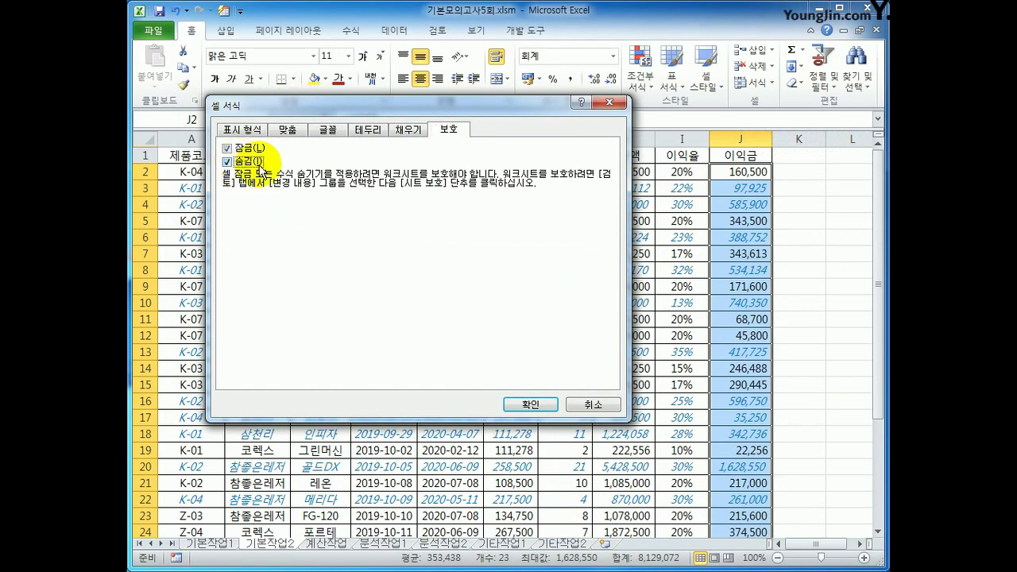
left_click(529, 403)
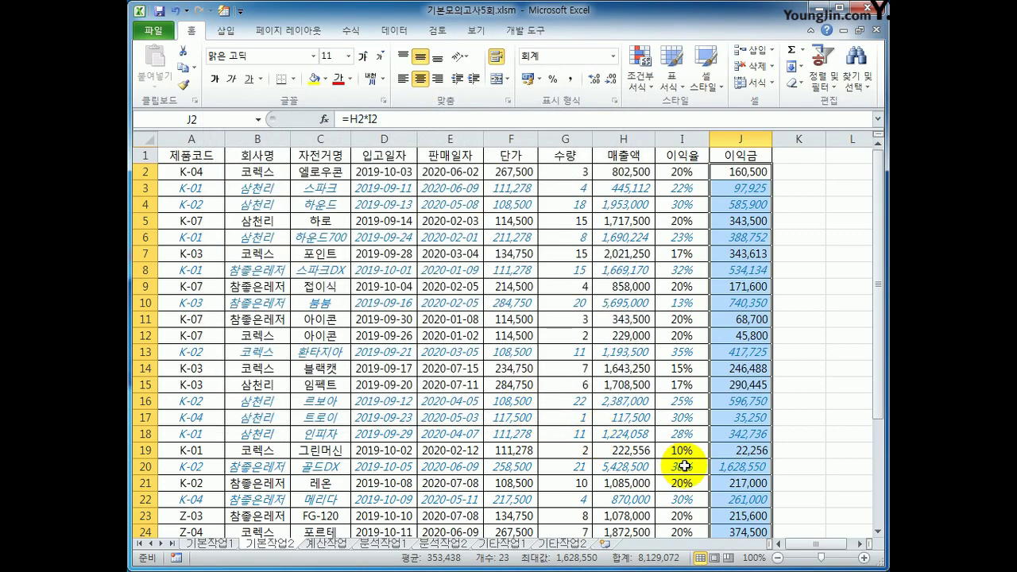
Protect the sheet, allowing selection of locked and unlocked cells, and protect the workbook's structure, both without a password.
left_click(729, 169)
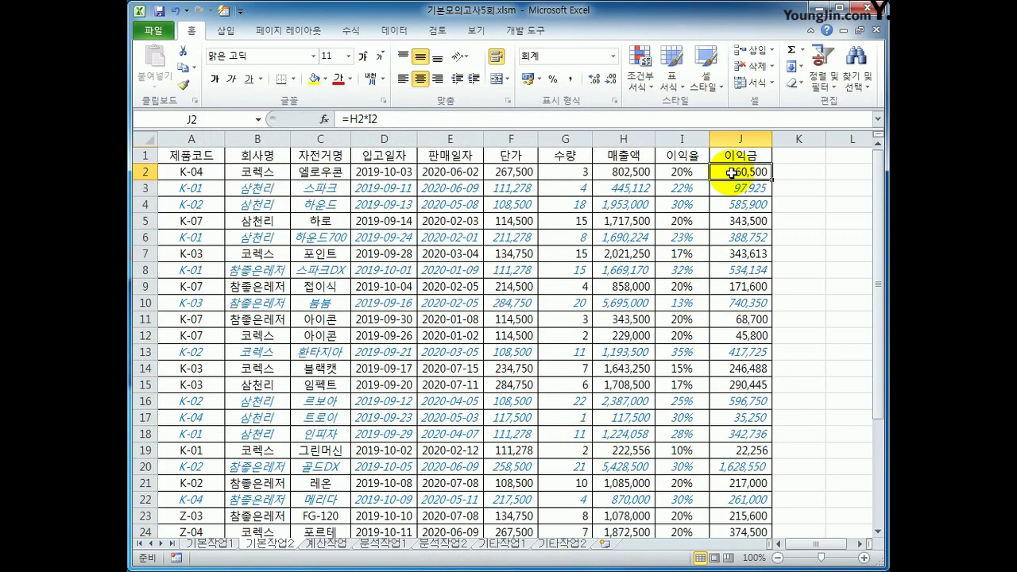
left_click(439, 38)
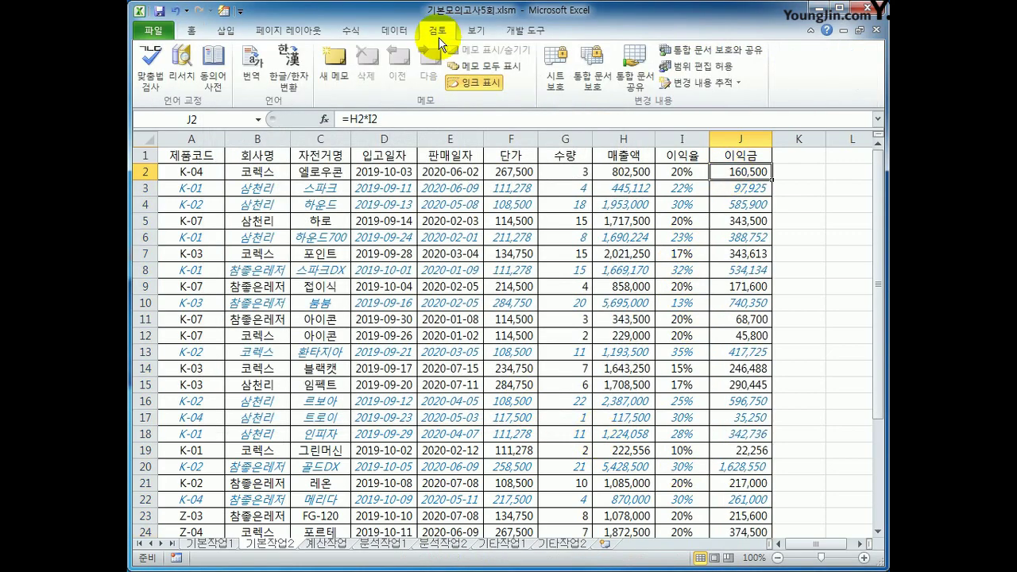
left_click(557, 75)
left_click_drag(450, 211, 354, 181)
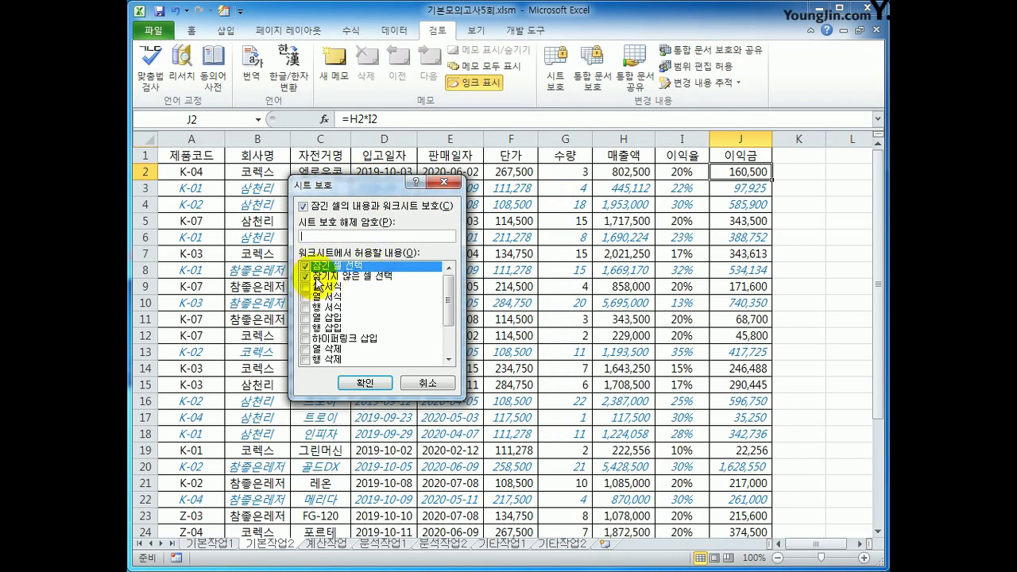
left_click(359, 383)
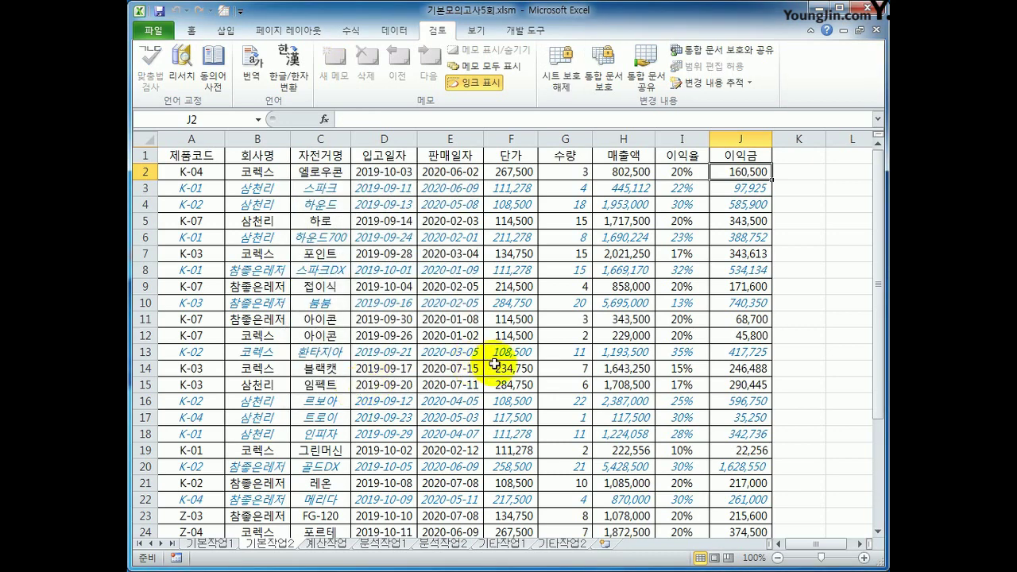
left_click(602, 79)
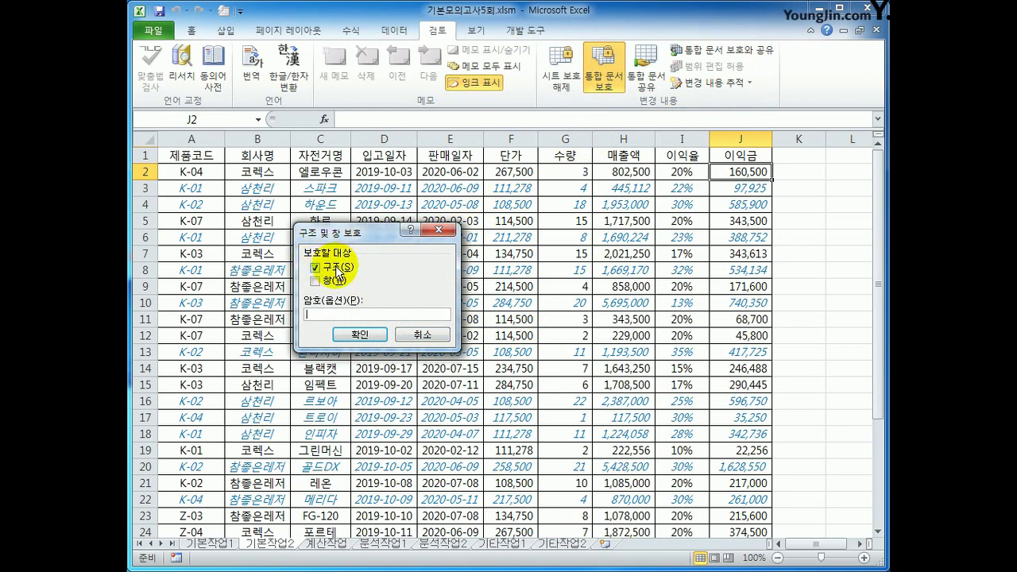
left_click(359, 334)
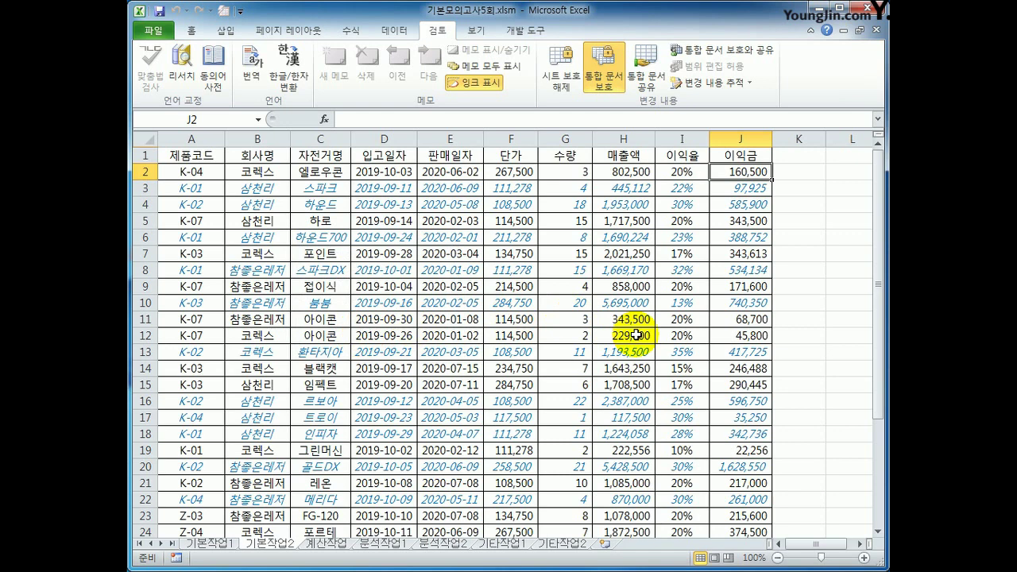
On the 계산작업 sheet, begin the 매출액 formula in F3 with =E3*VLOOKUP(B3, using the 자전거명 as lookup value.
left_click(329, 544)
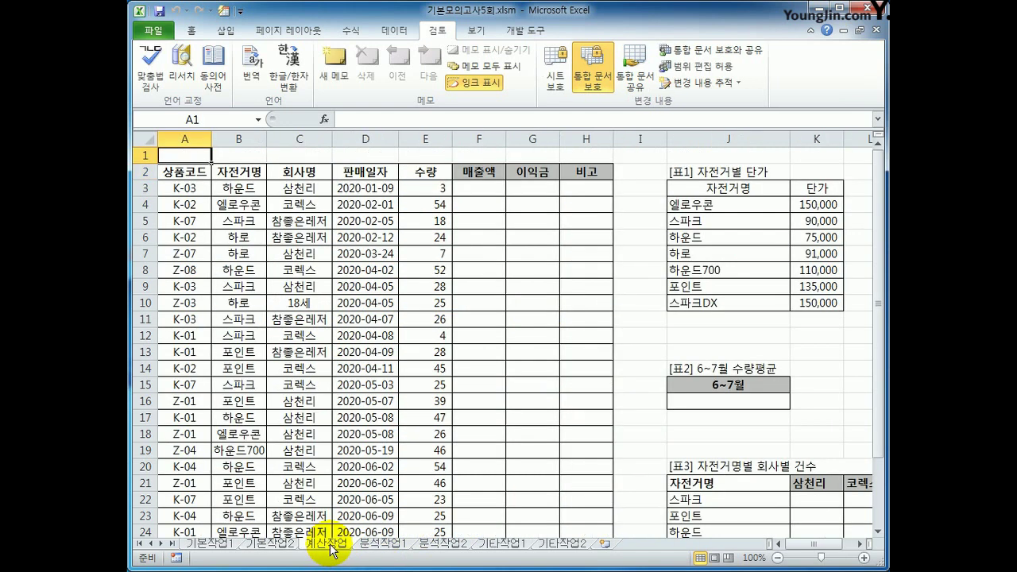
left_click(479, 189)
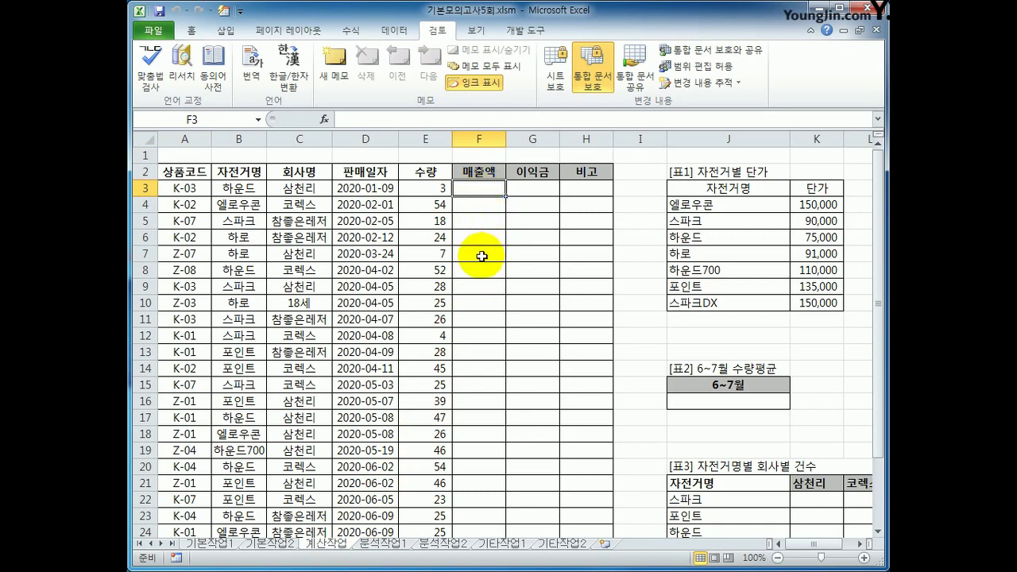
type("=")
key("Left")
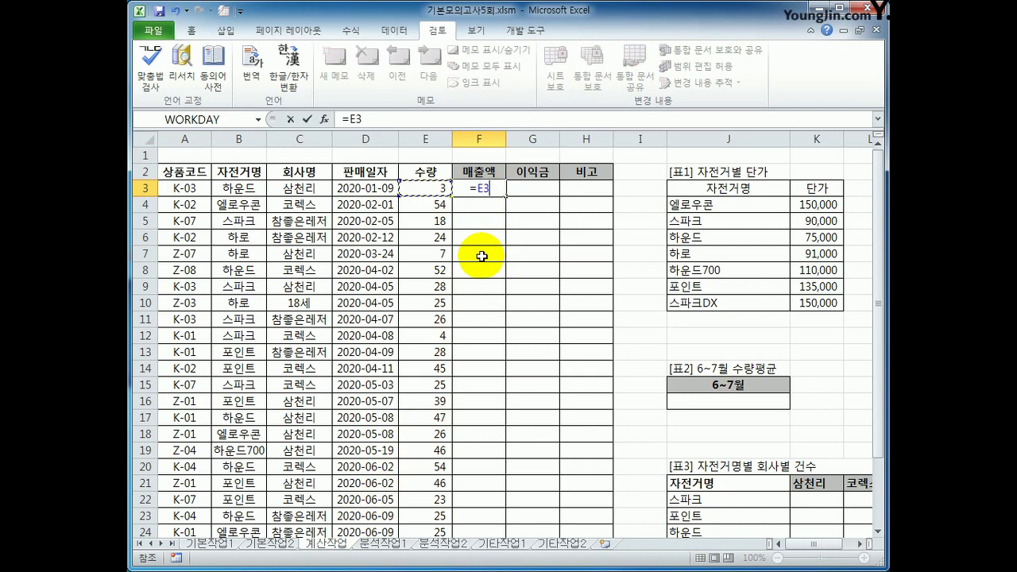
type("*")
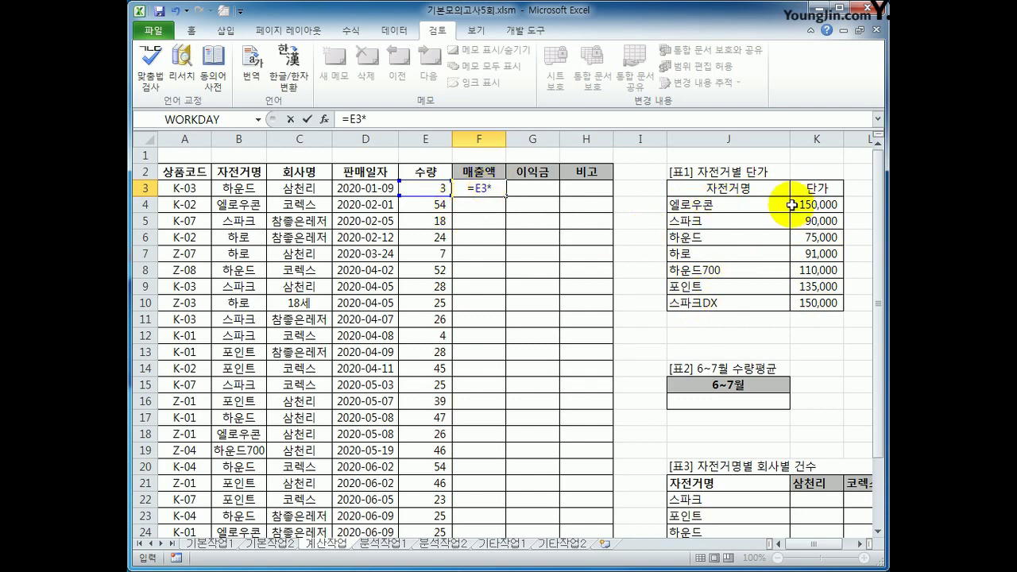
type("VL")
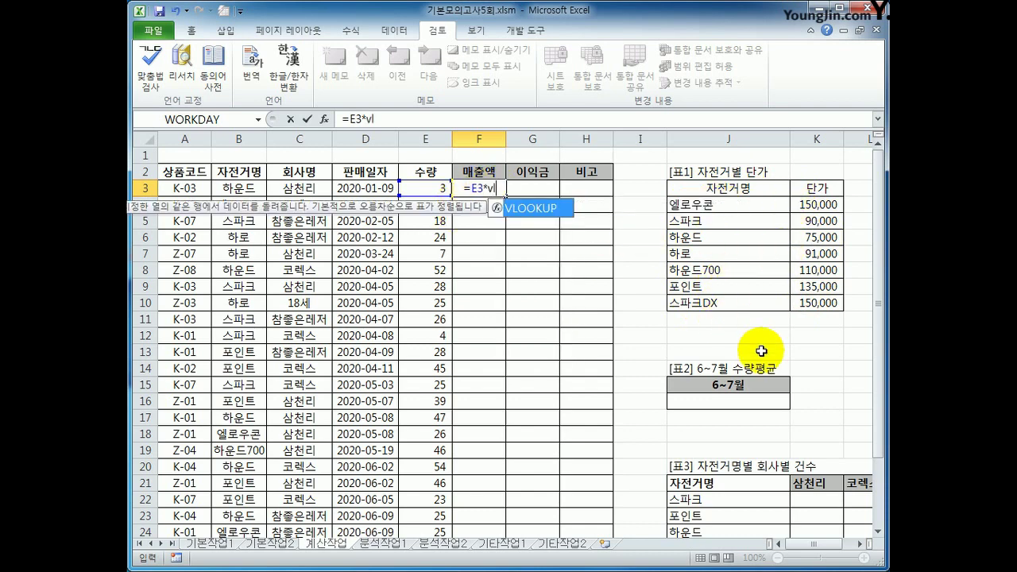
key("Tab")
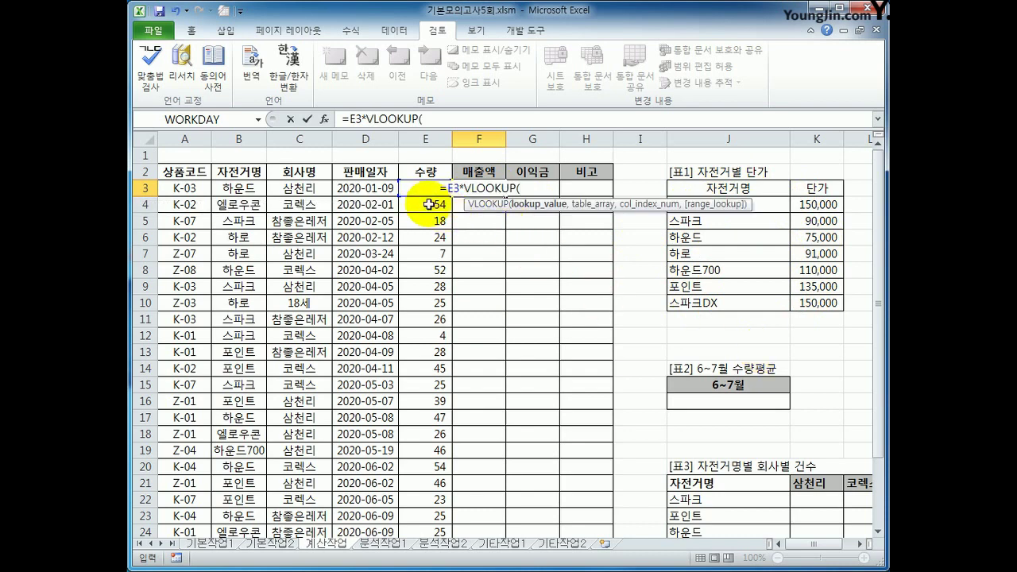
left_click(259, 189)
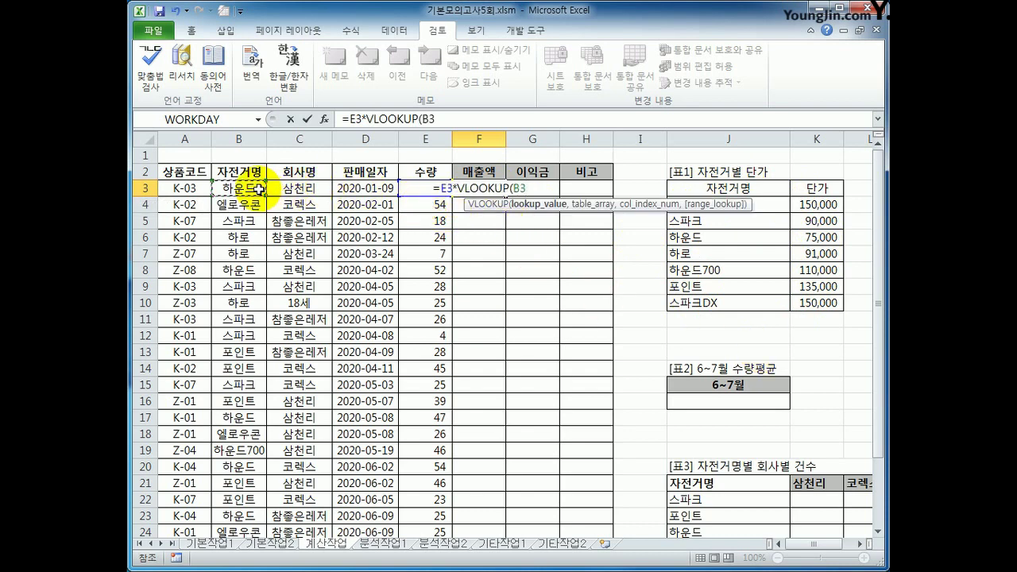
Complete the F3 VLOOKUP with the absolute range $J$4:$K$10, column index 2 and exact match 0.
type(",")
left_click_drag(774, 205, 823, 300)
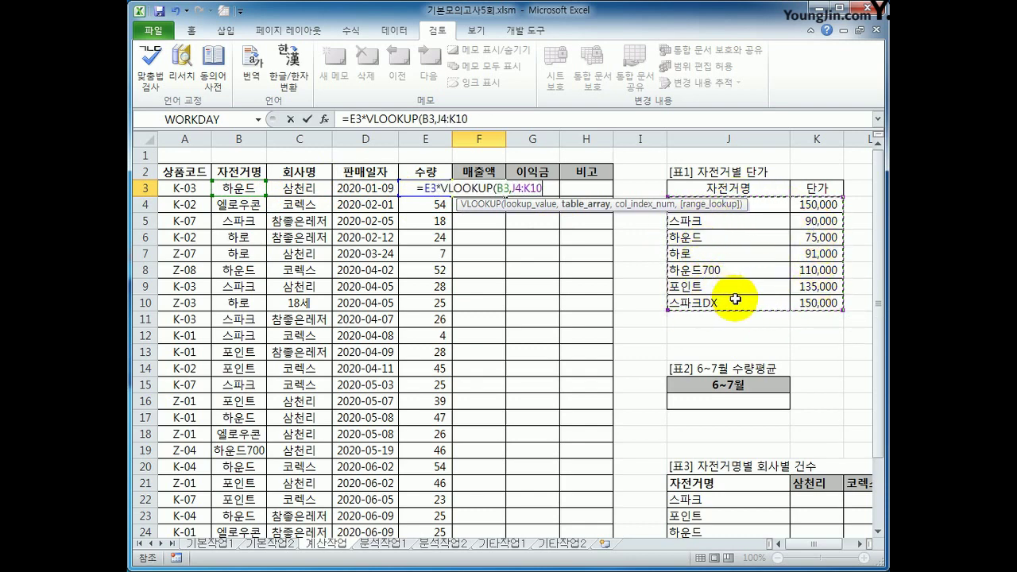
key("F4")
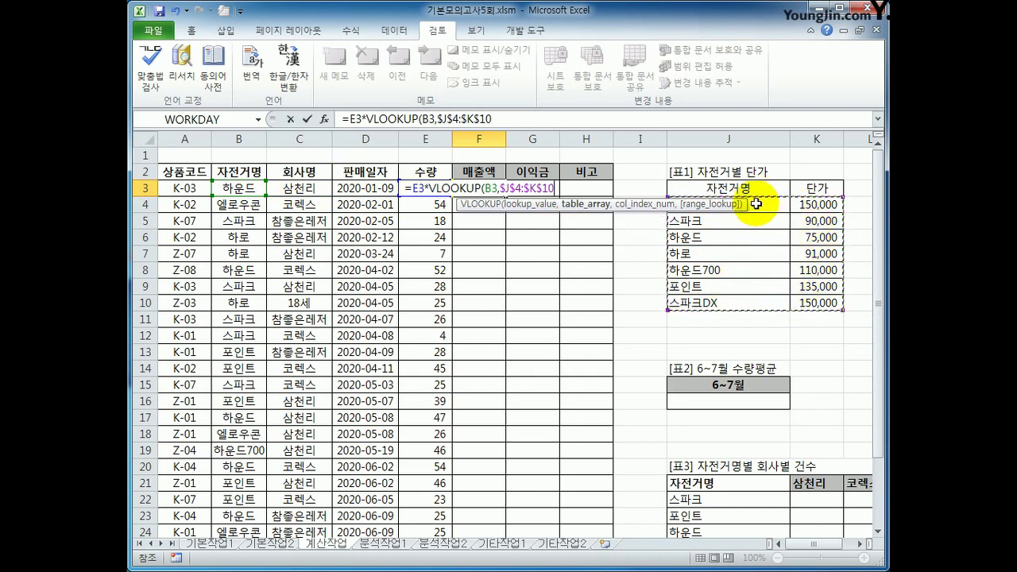
type(",")
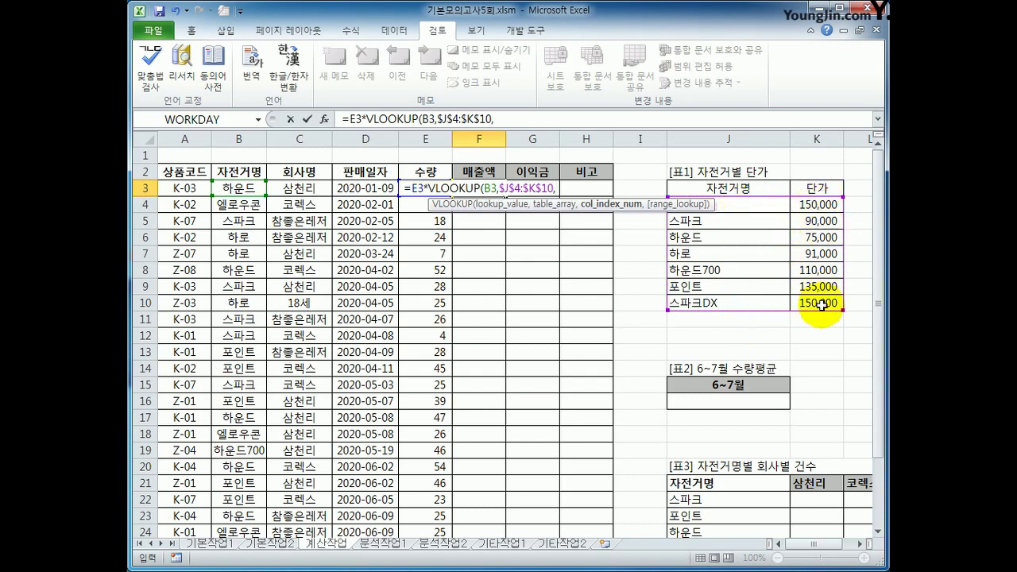
type("2")
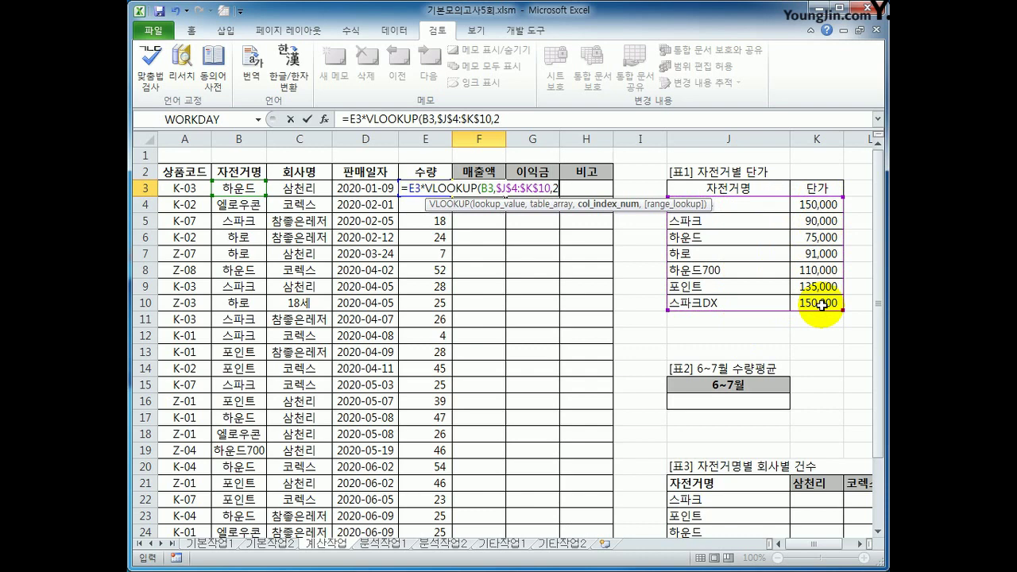
type(",")
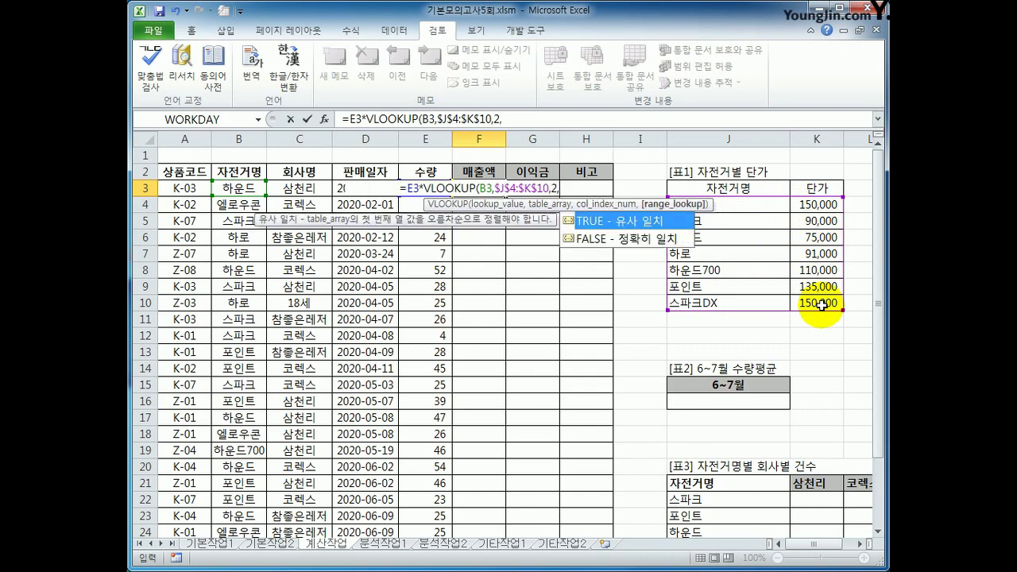
type("0)")
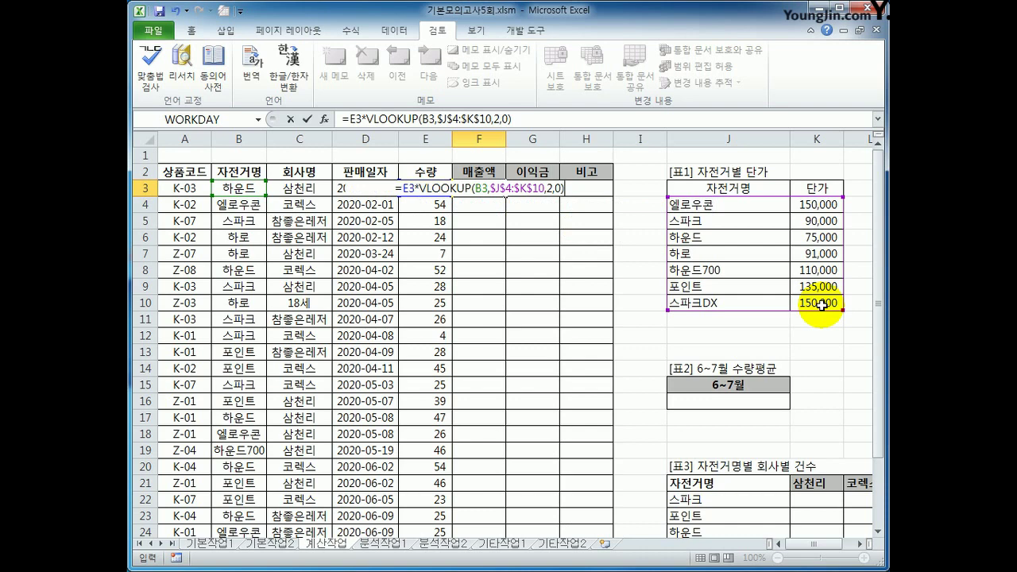
key("Return")
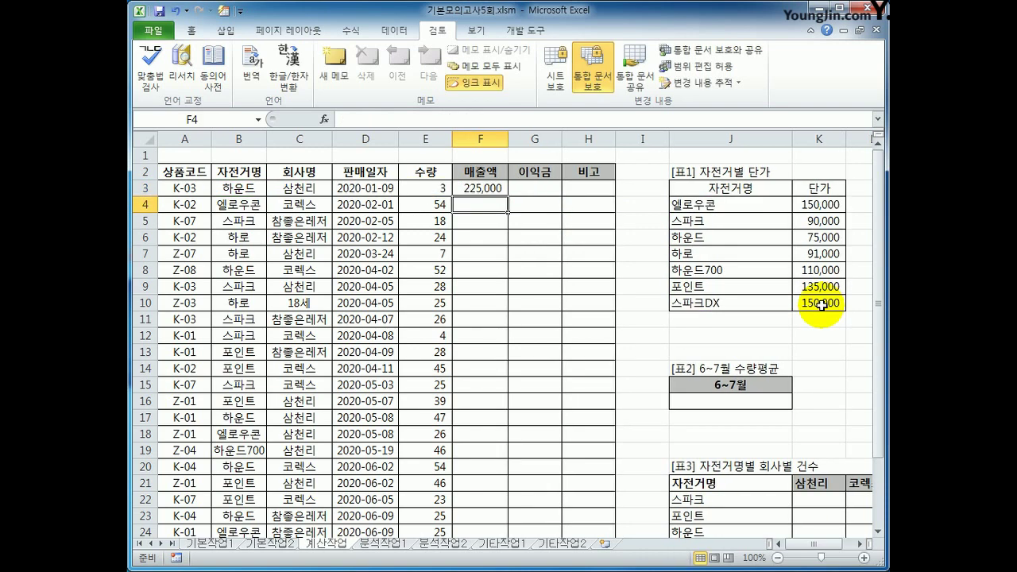
key("Up")
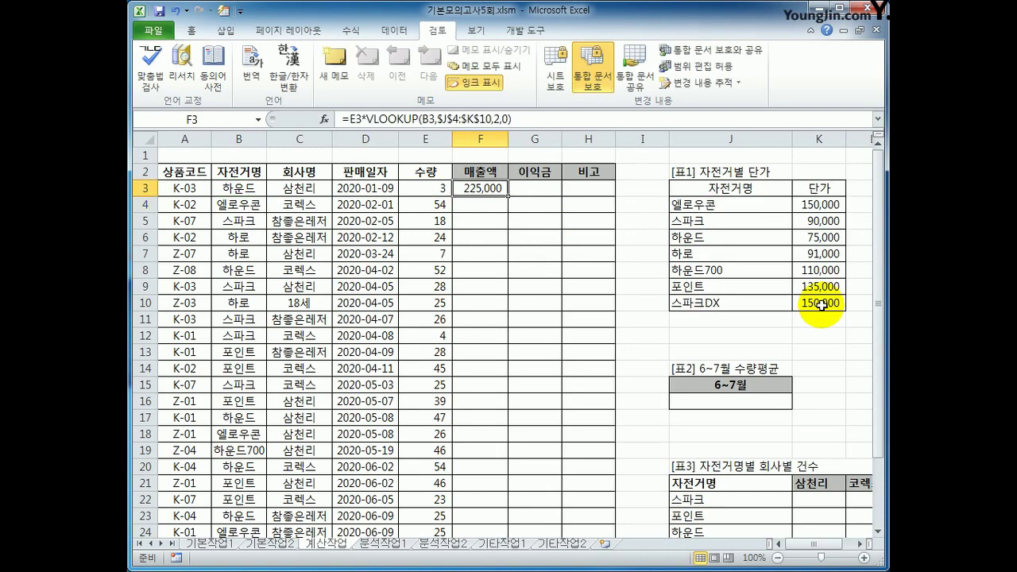
Fill the 매출액 formula from F3 down to F28 and autofit the width of column F.
double_click(508, 196)
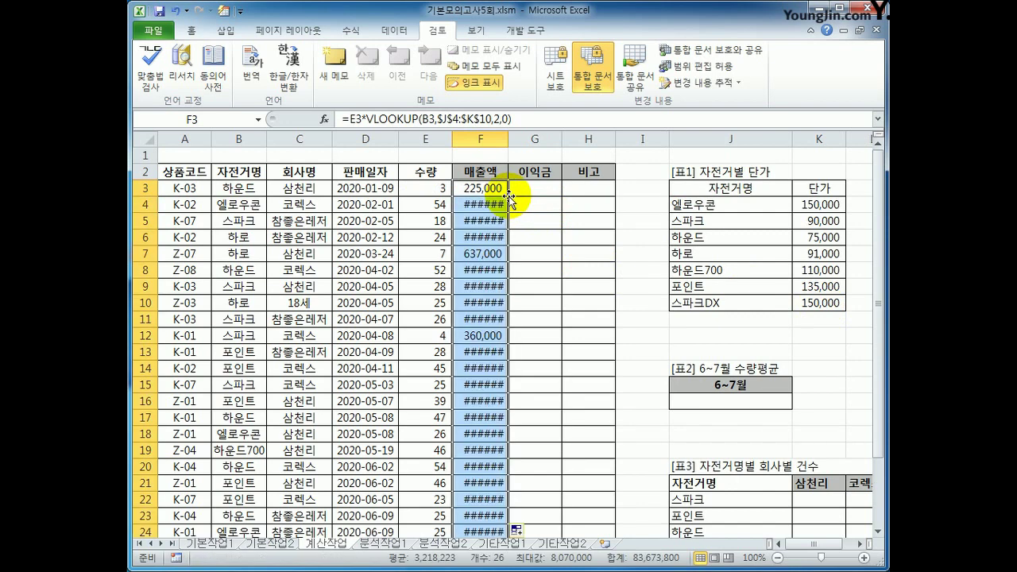
double_click(509, 139)
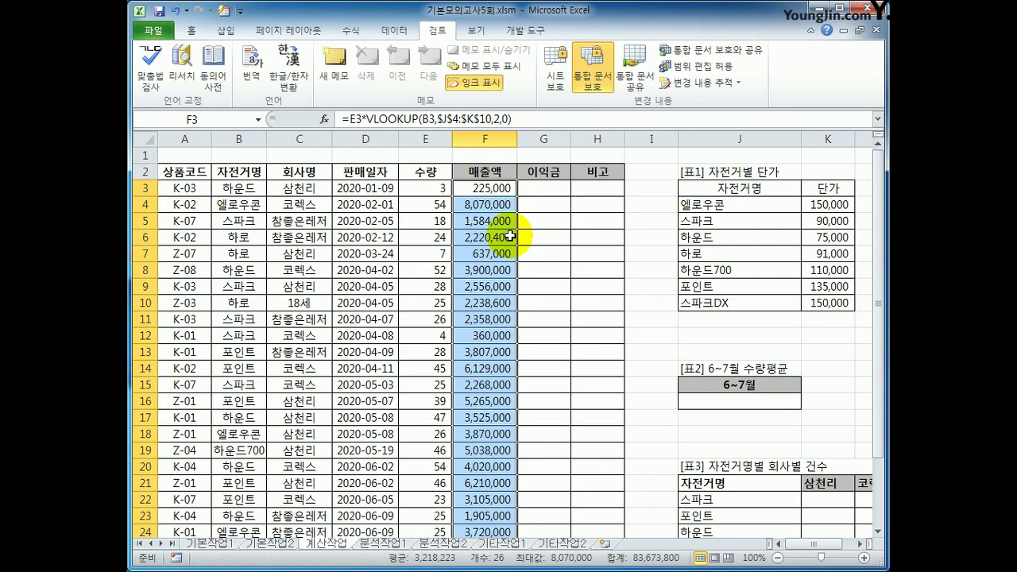
Begin the 이익금 formula in G3 with =IF(MONTH(D3)<=4, testing whether the 판매일자 month is April or earlier.
left_click(534, 188)
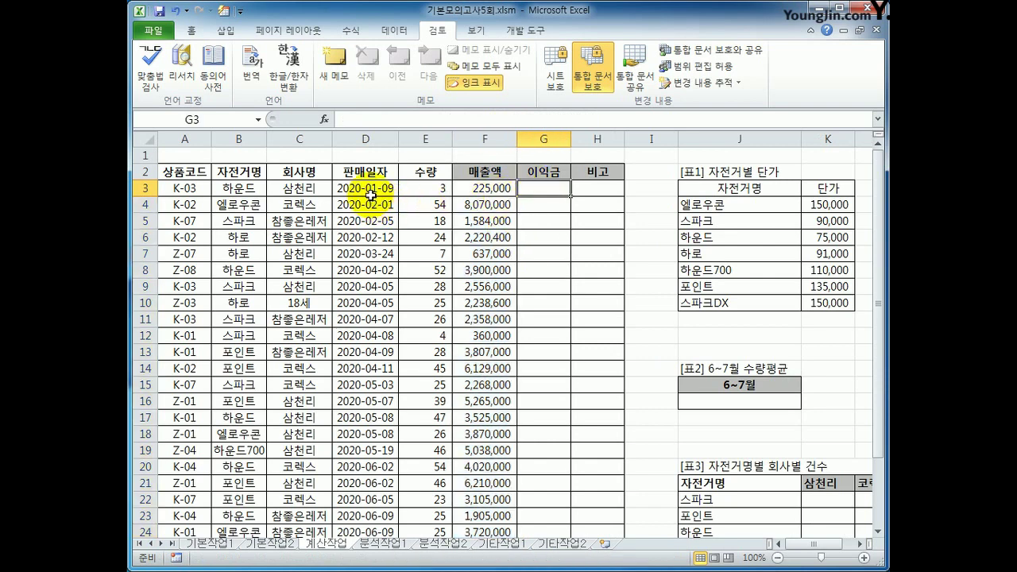
left_click(371, 197)
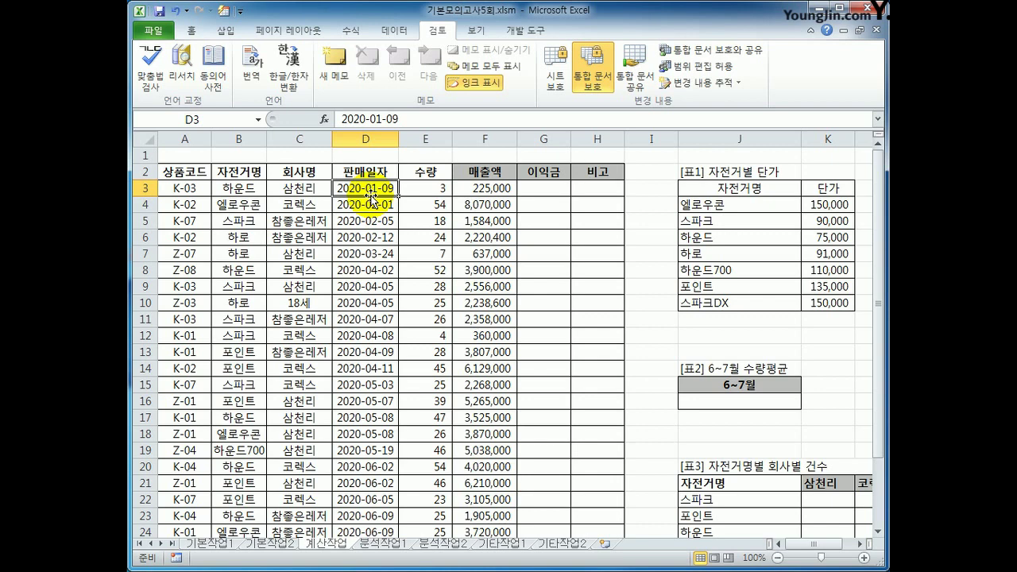
left_click(527, 188)
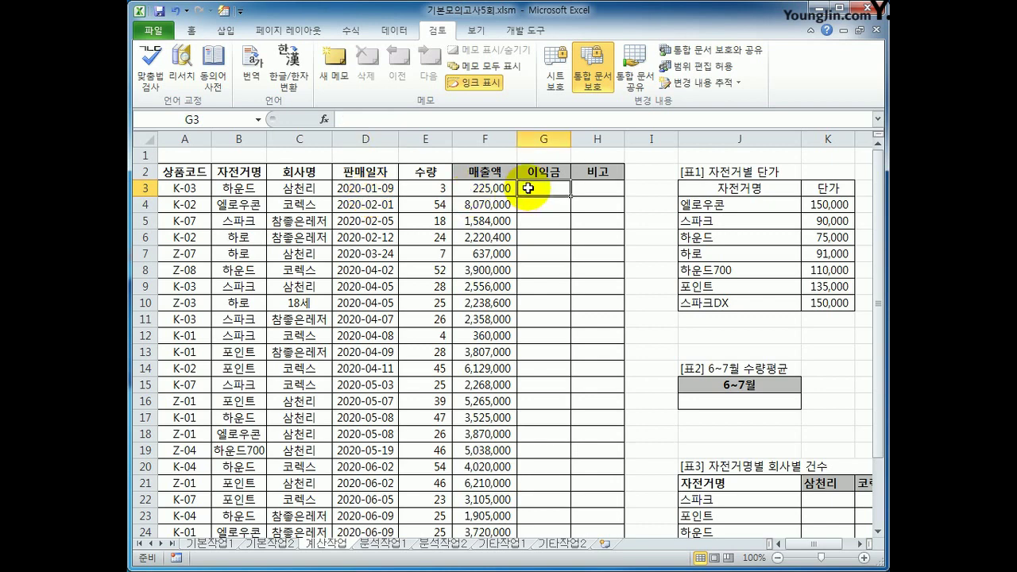
type("=")
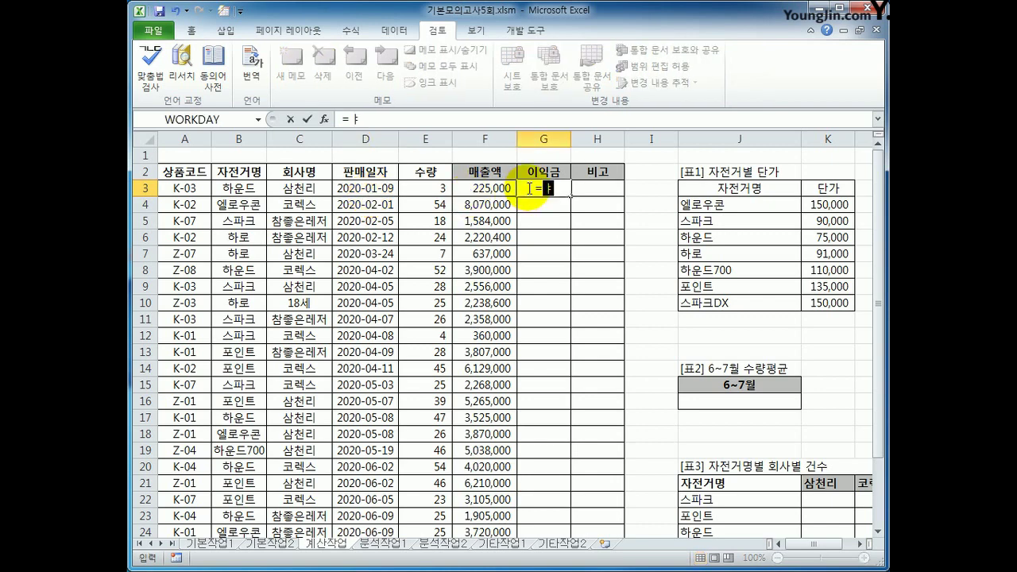
type("if(")
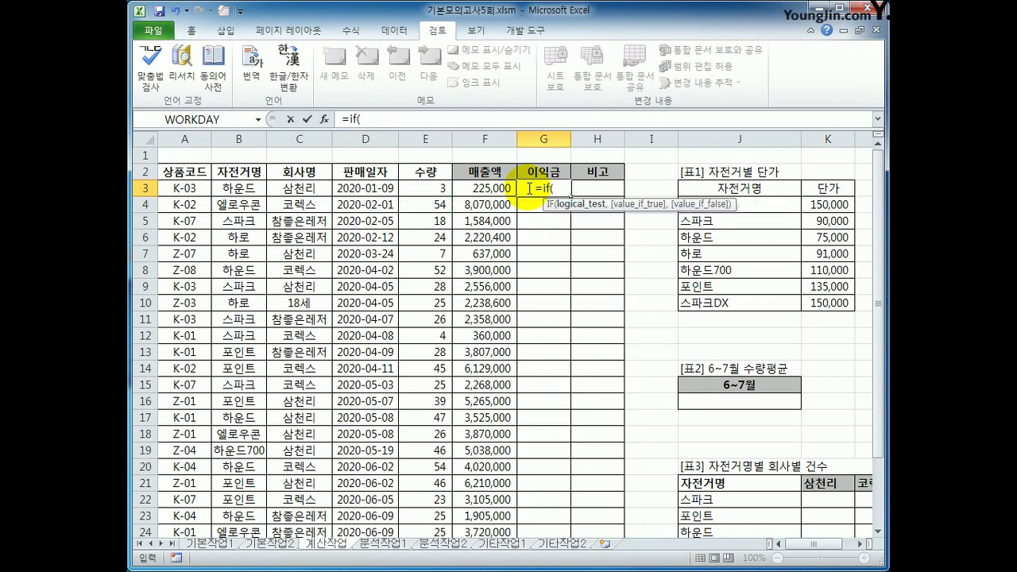
type("month(")
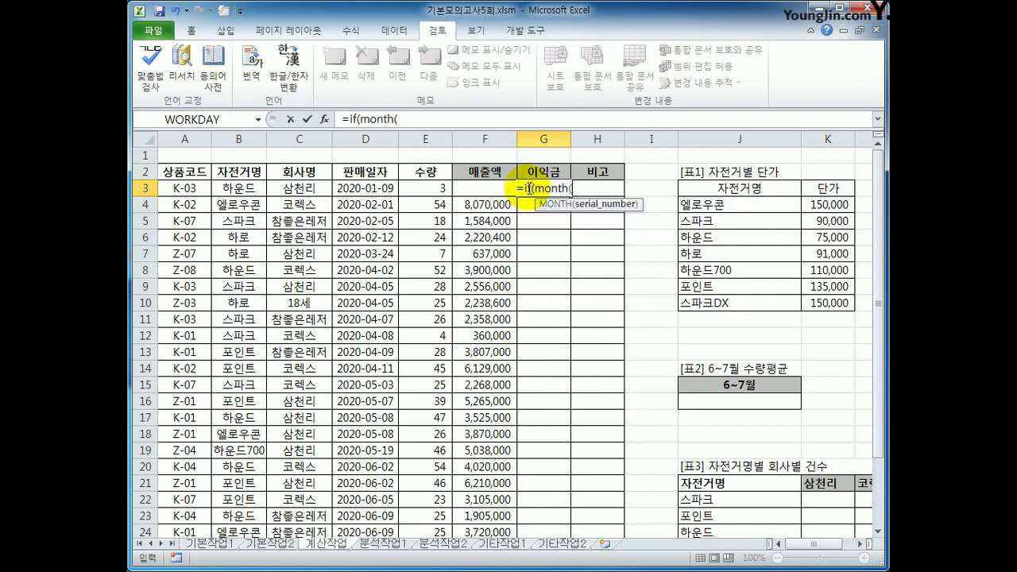
left_click(367, 188)
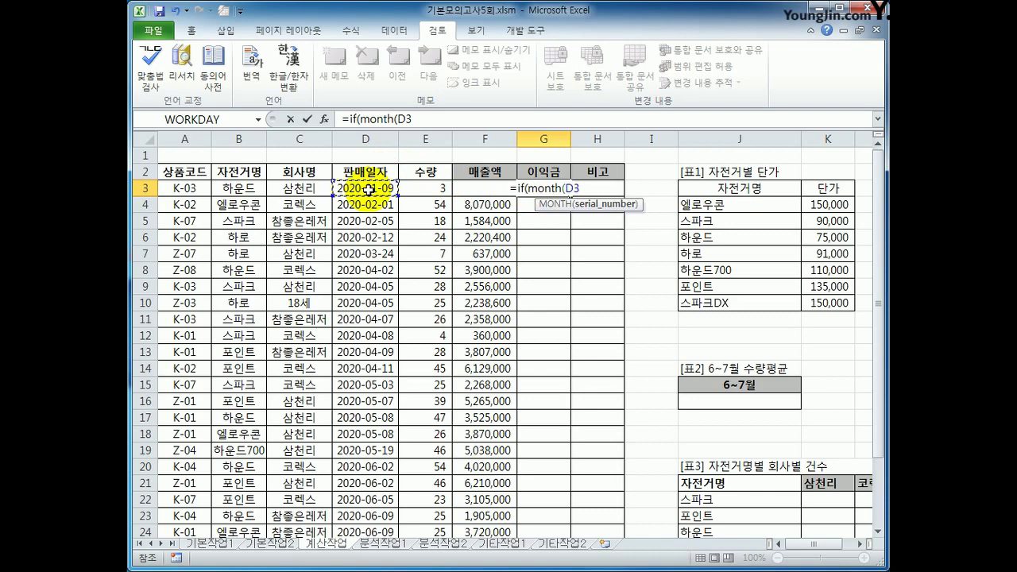
type(")")
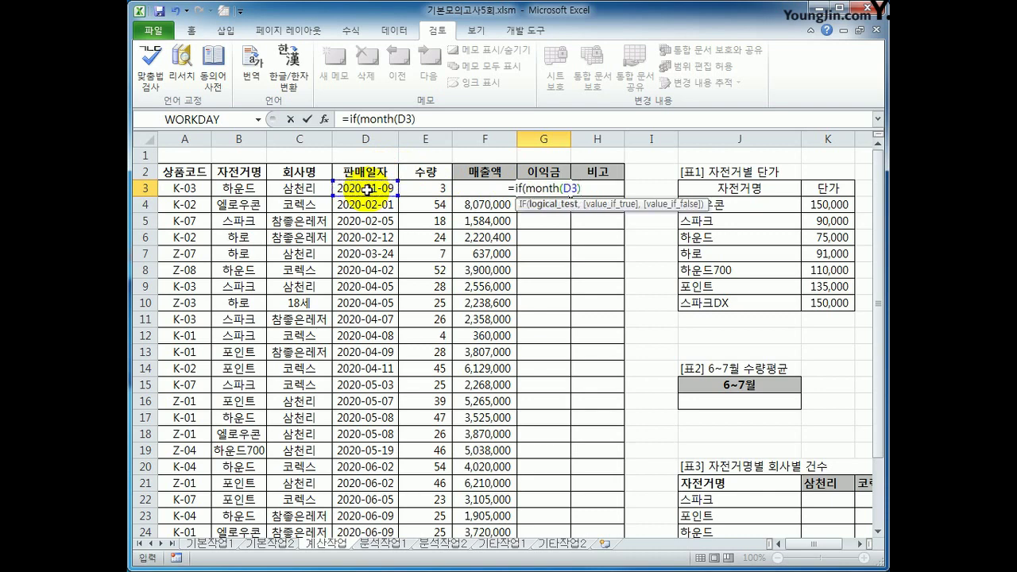
type("<")
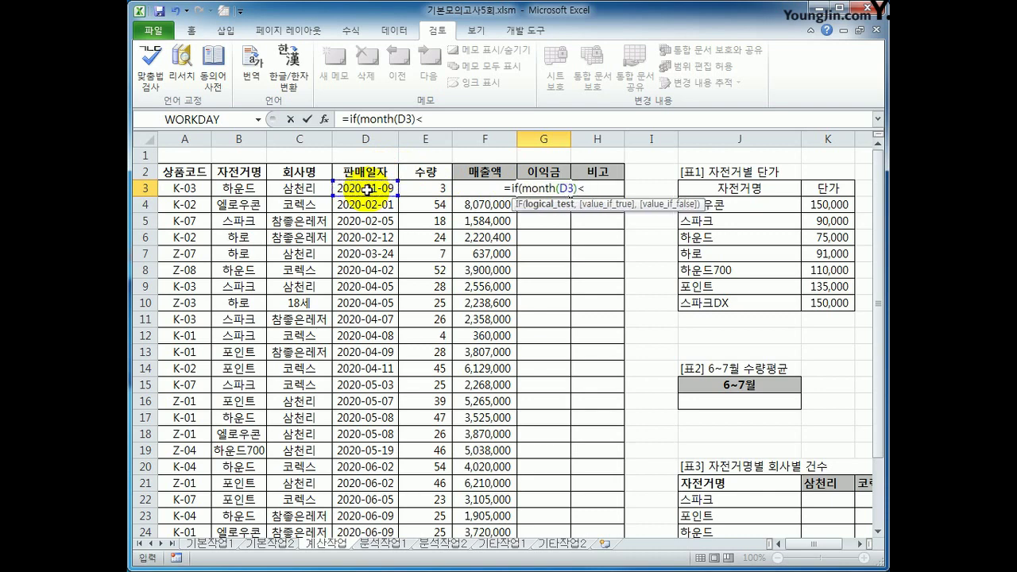
type("=4")
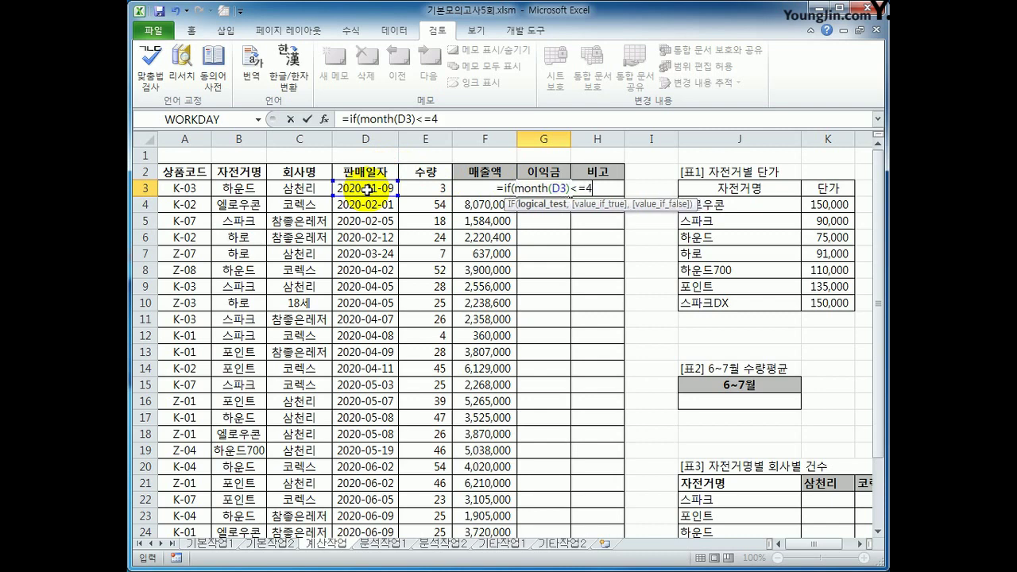
type(",")
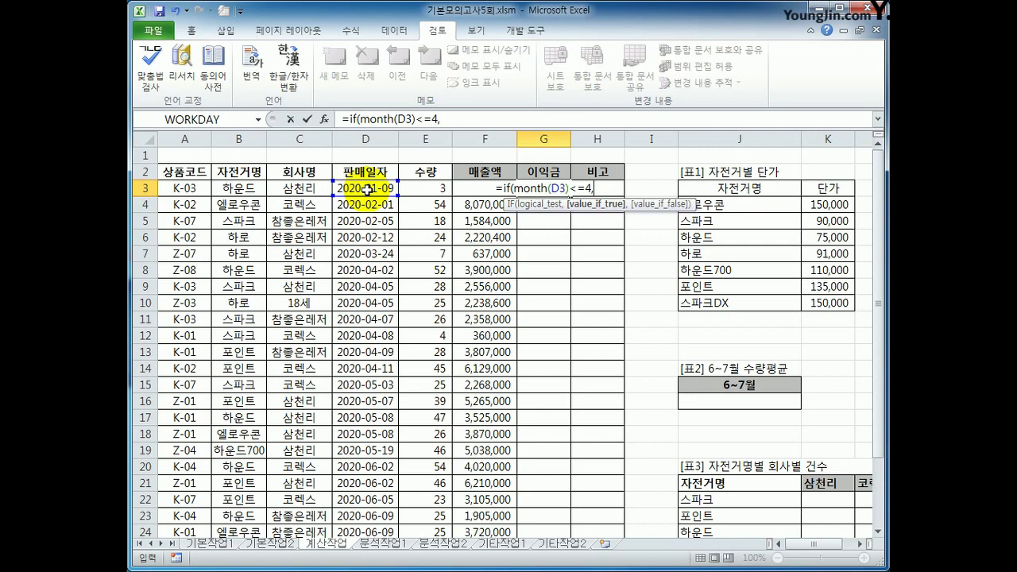
Complete the G3 IF formula with F3*20% as the true value and F3*30% as the false value.
key("Left")
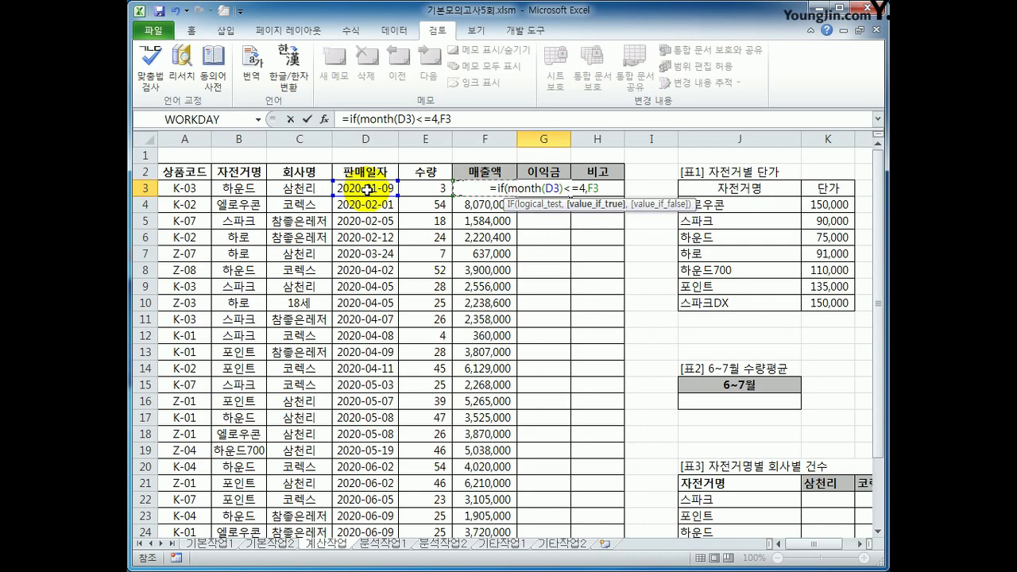
type("*20")
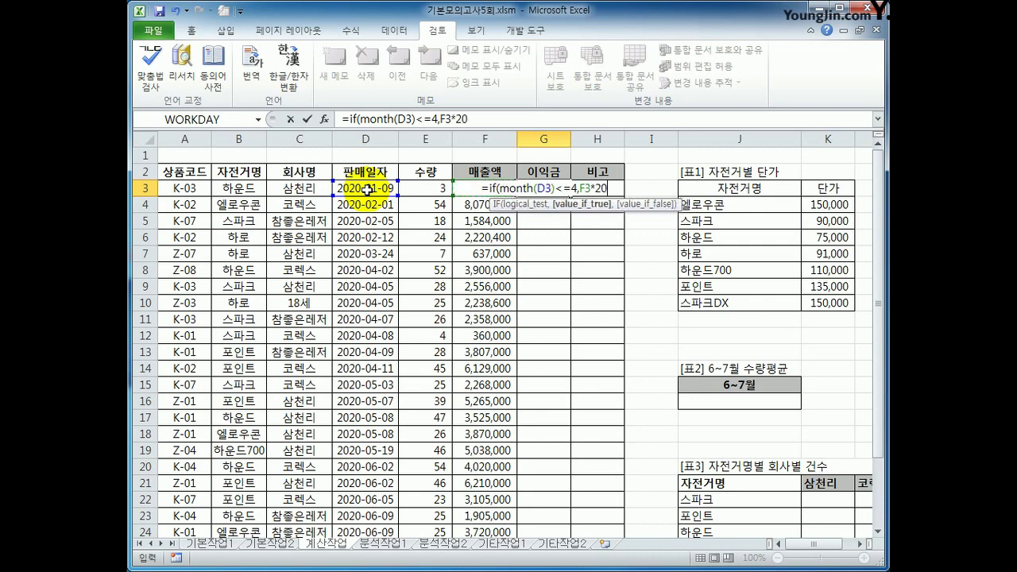
type("%,")
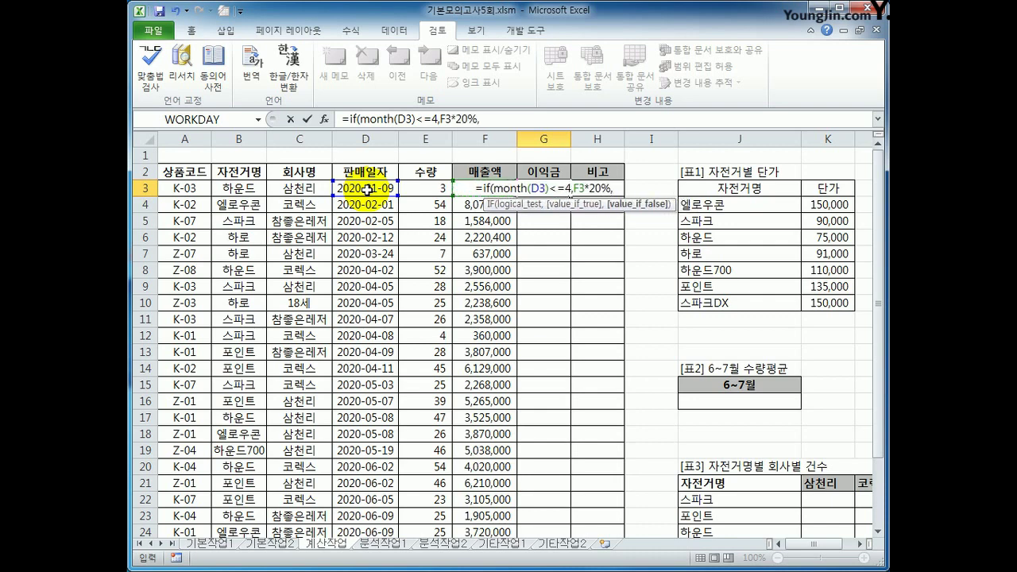
key("Left")
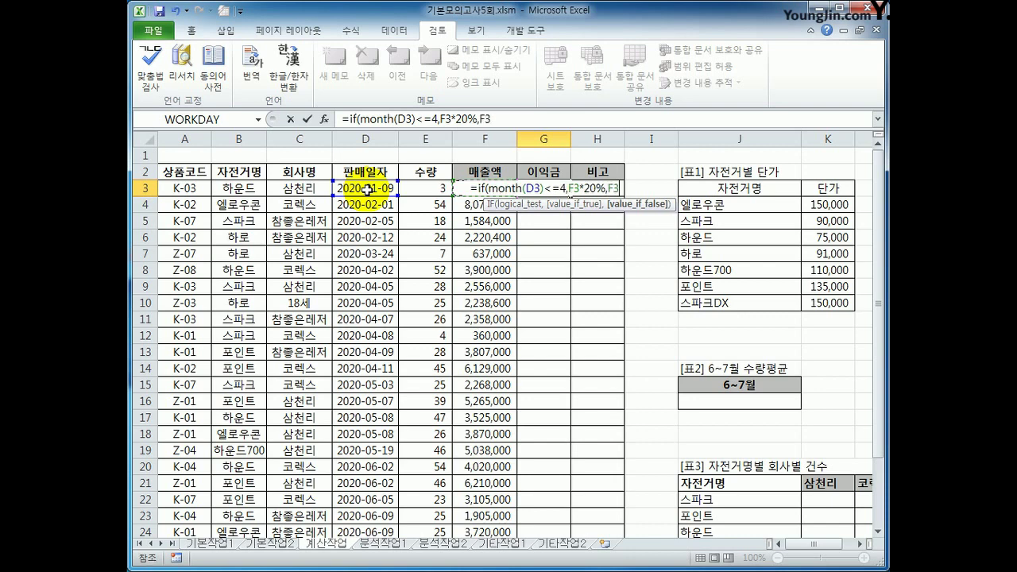
type("*")
type("30%")
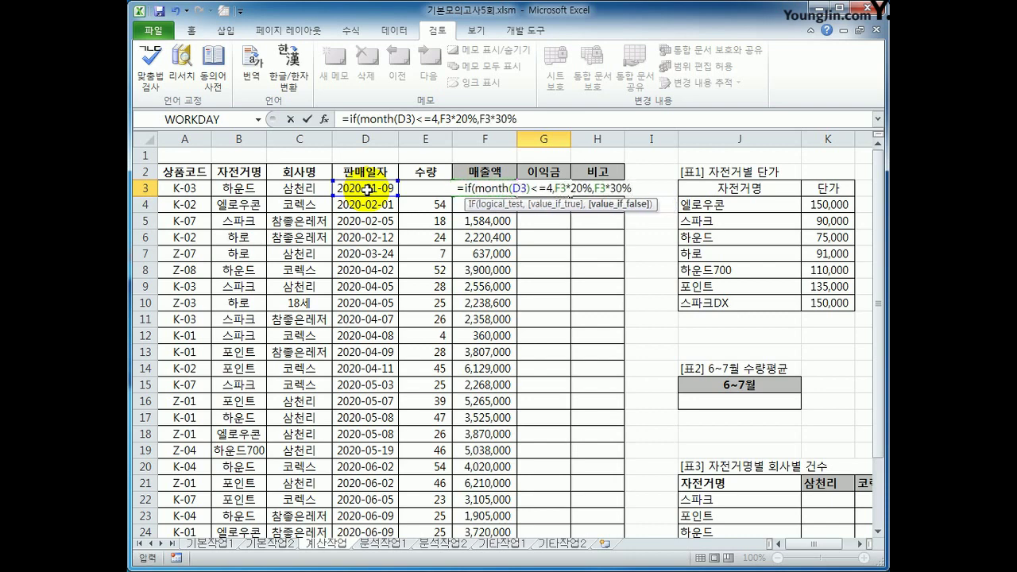
type(")")
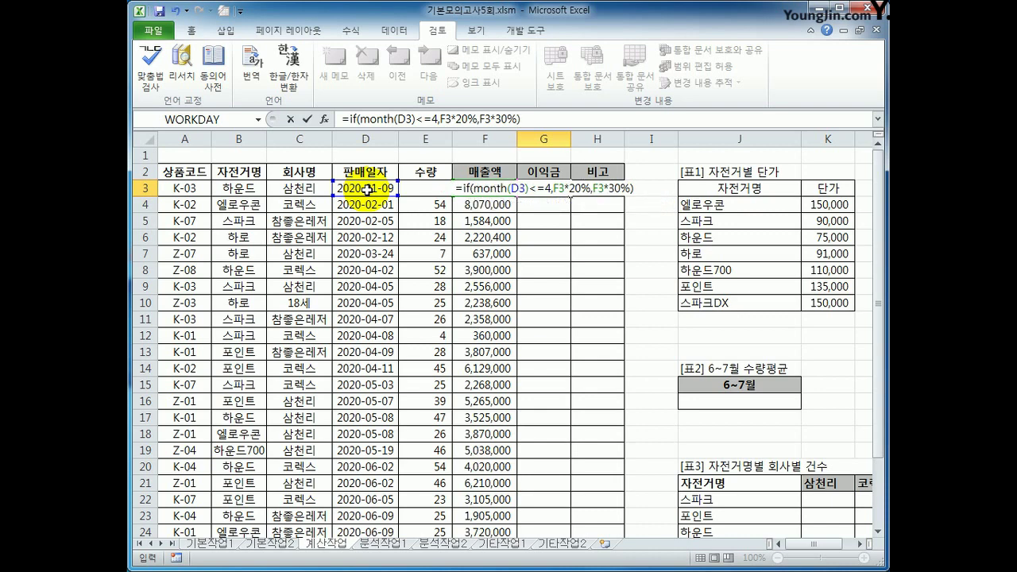
key("Return")
Fill the 이익금 formula from G3 down to G28 and autofit the width of column G.
key("Up")
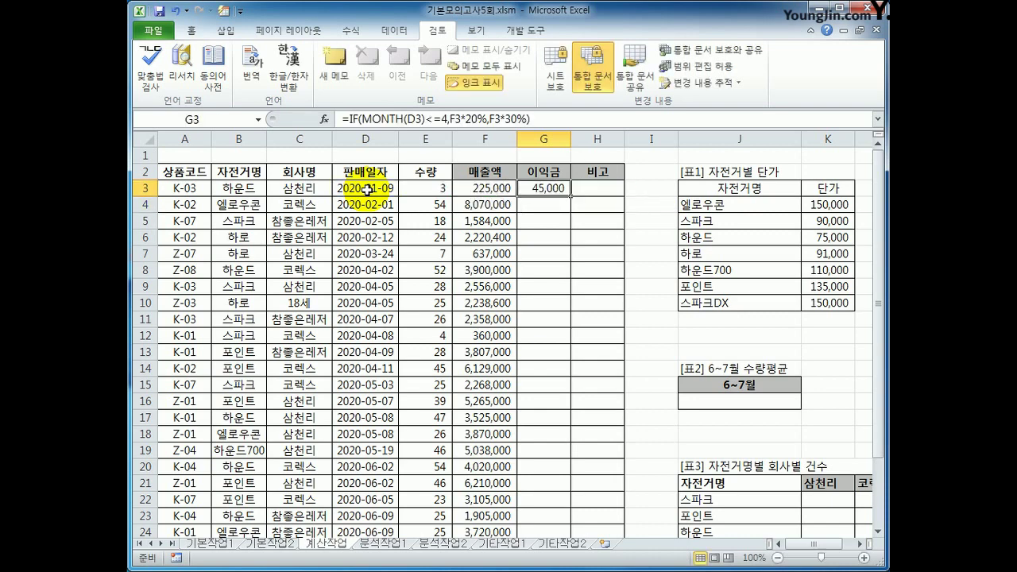
double_click(570, 195)
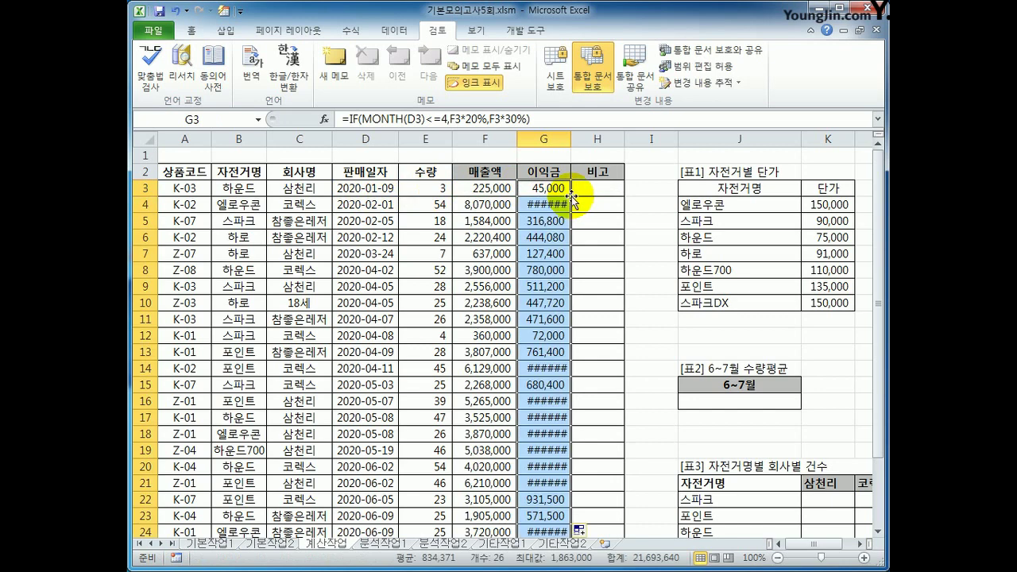
double_click(570, 139)
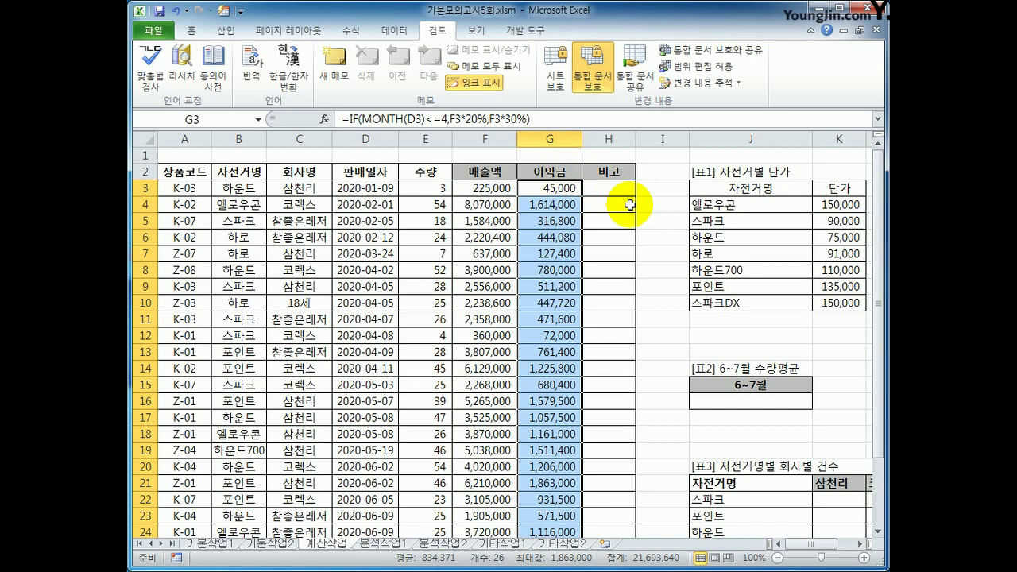
In J16 of [표2], begin the 6~7월 수량평균 formula with =AVERAGE(IF(.
scroll(671, 222, "down", 3)
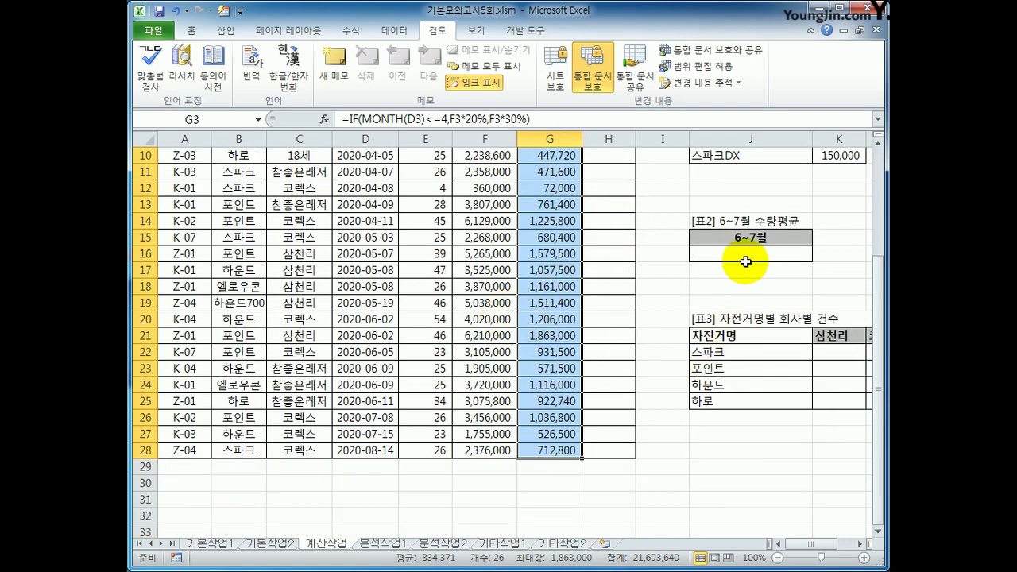
left_click(745, 260)
left_click(864, 544)
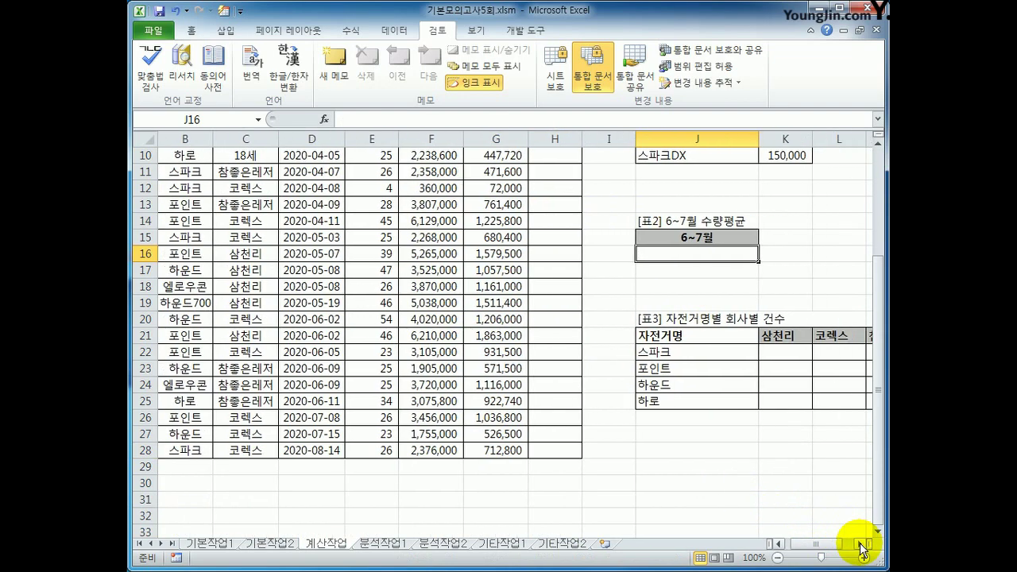
scroll(799, 488, "up", 3)
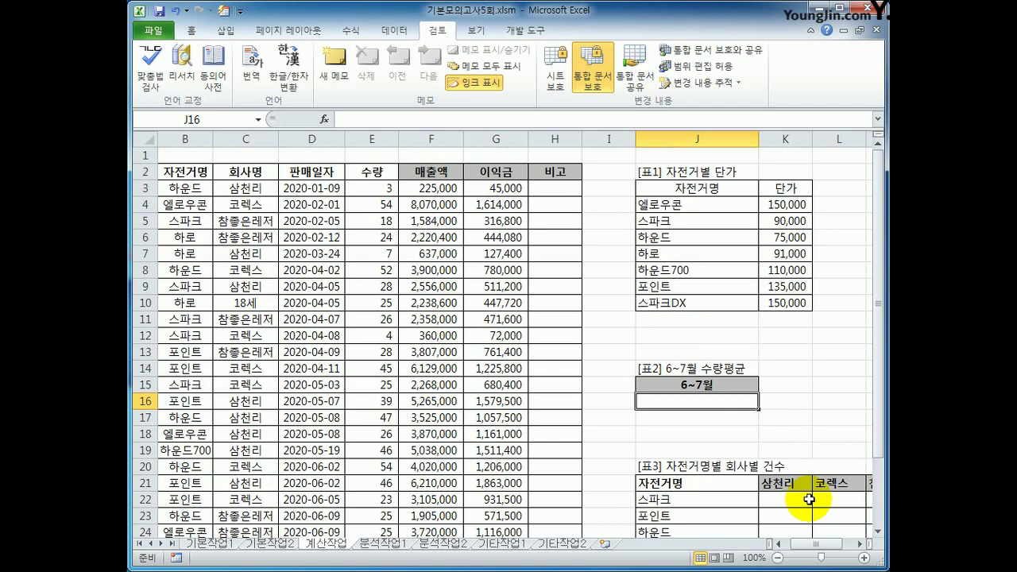
type("=")
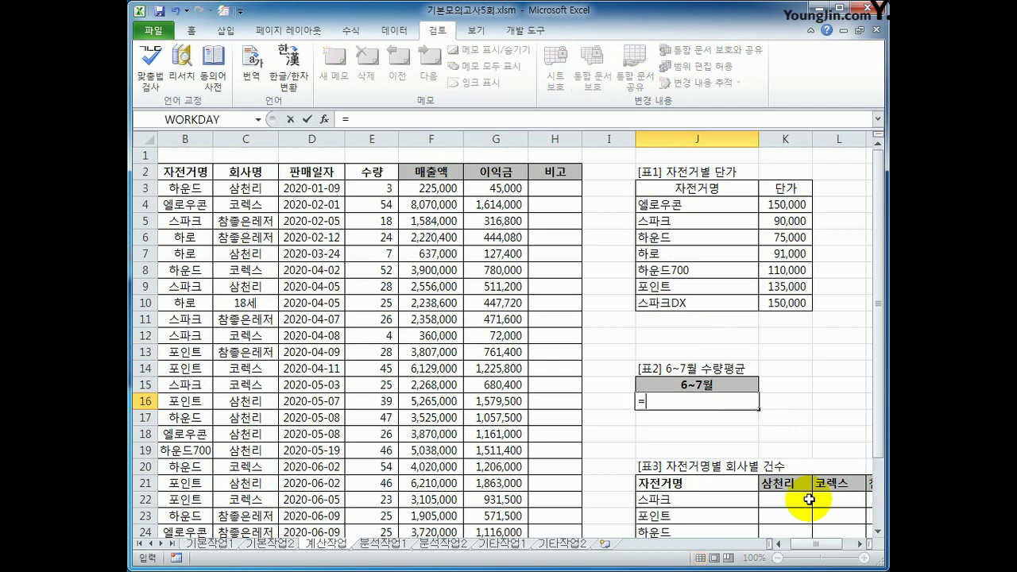
type("av")
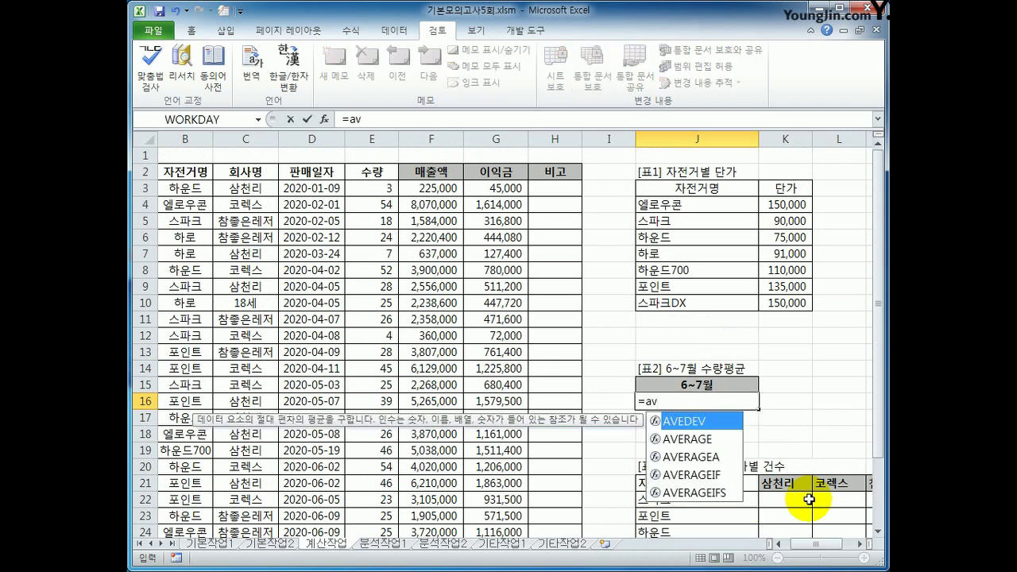
type("e")
key("Down")
key("Tab")
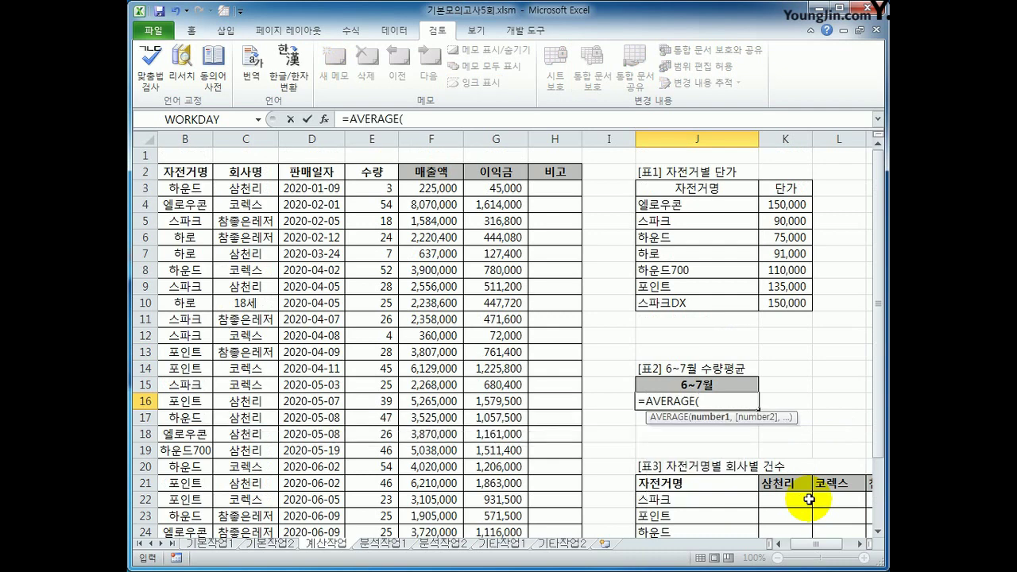
type("if(")
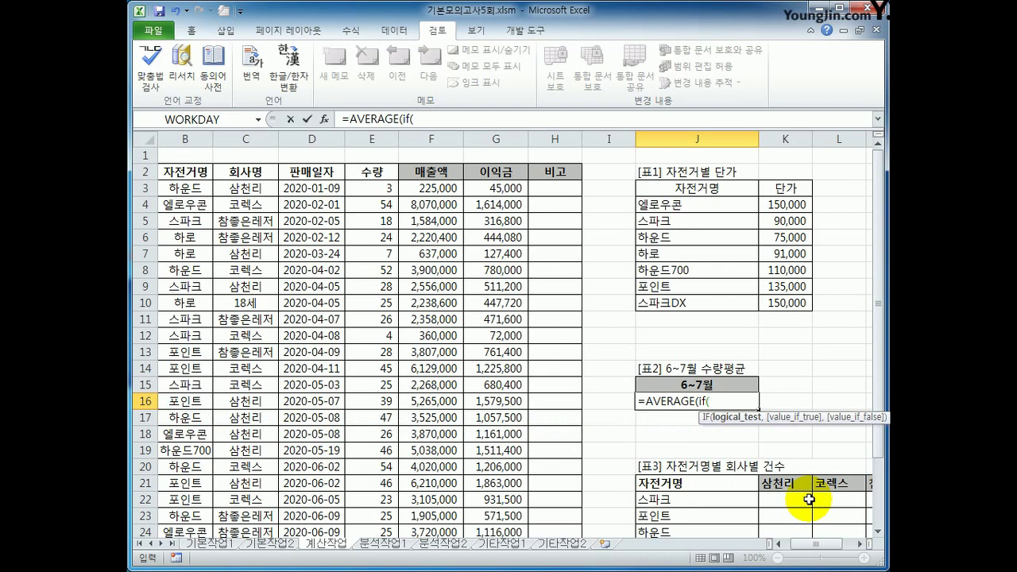
Add the parenthesised condition (MONTH(D3:D28)=6) to the AVERAGE(IF( formula in J16, testing 판매일자 for June.
type("month(")
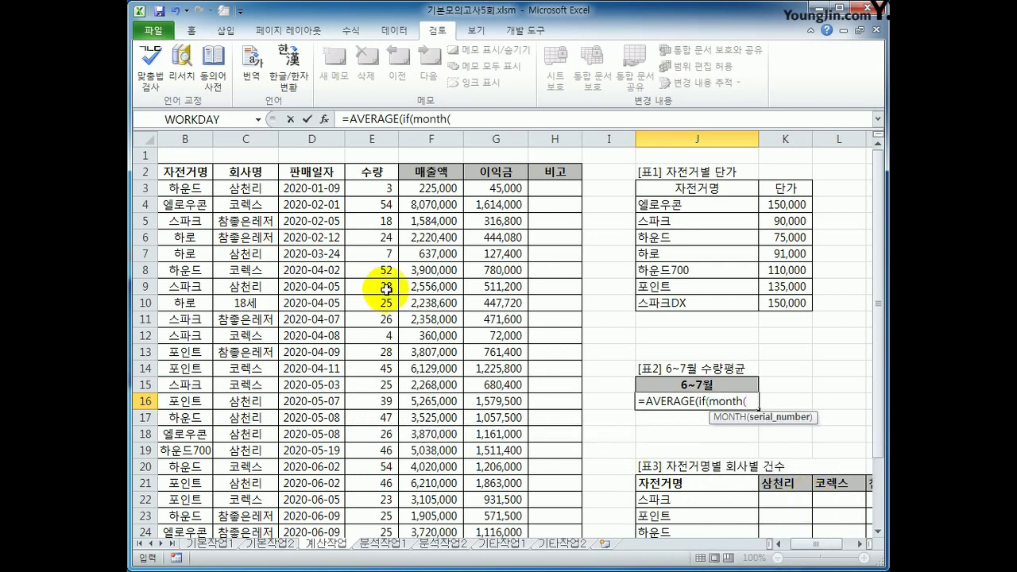
left_click(328, 190)
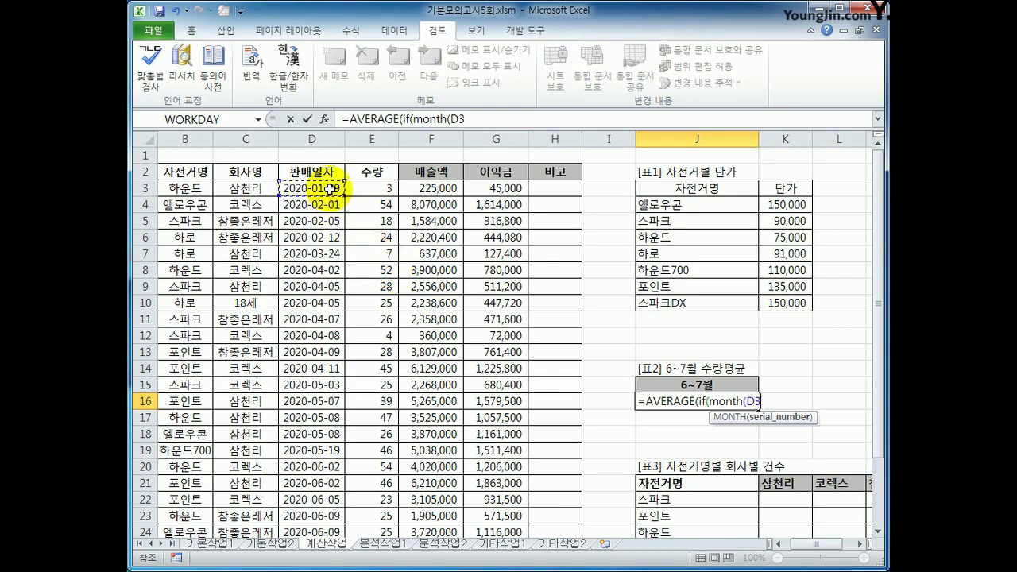
left_click_drag(328, 190, 330, 511)
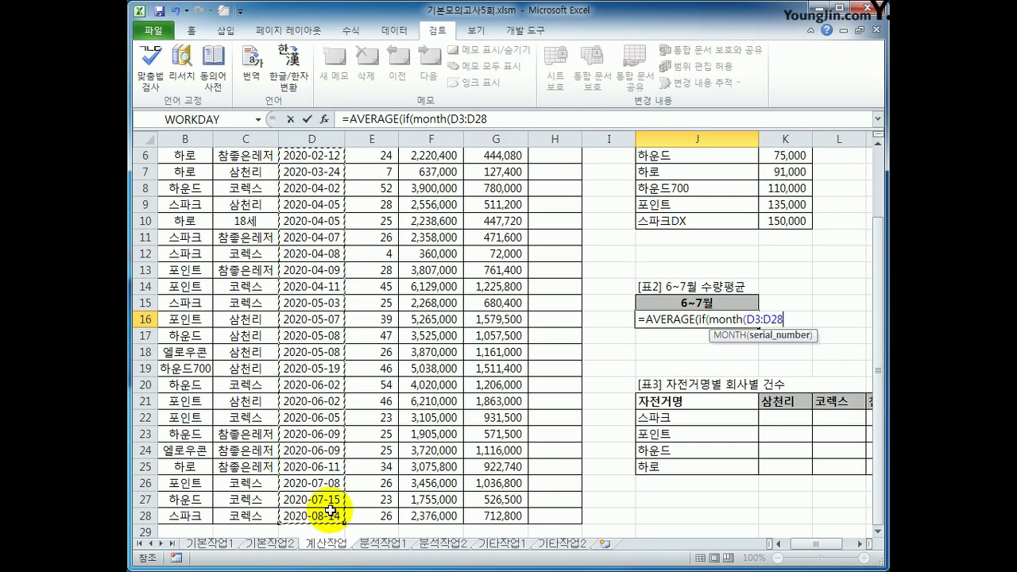
type(")=")
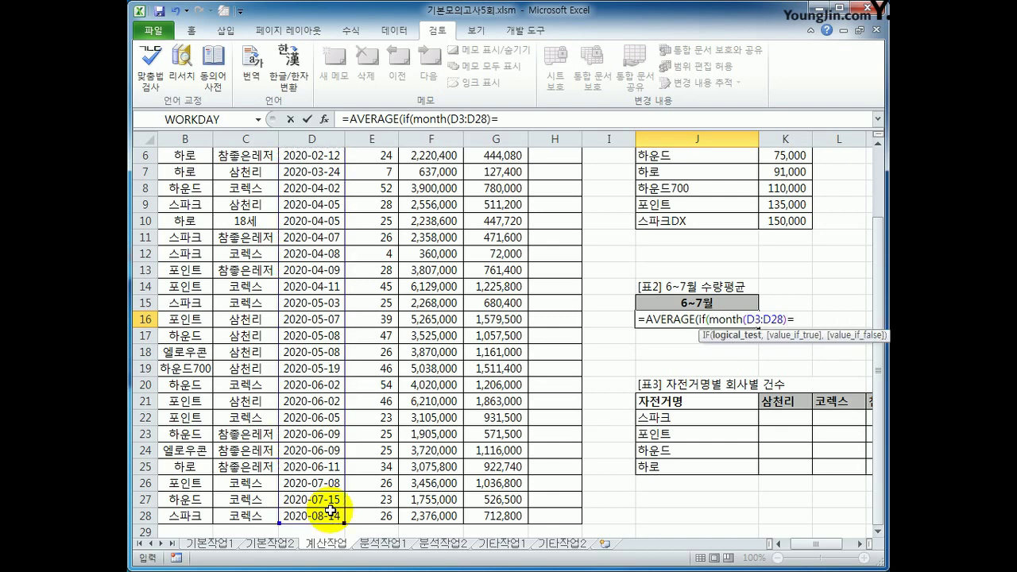
type("6")
left_click(414, 119)
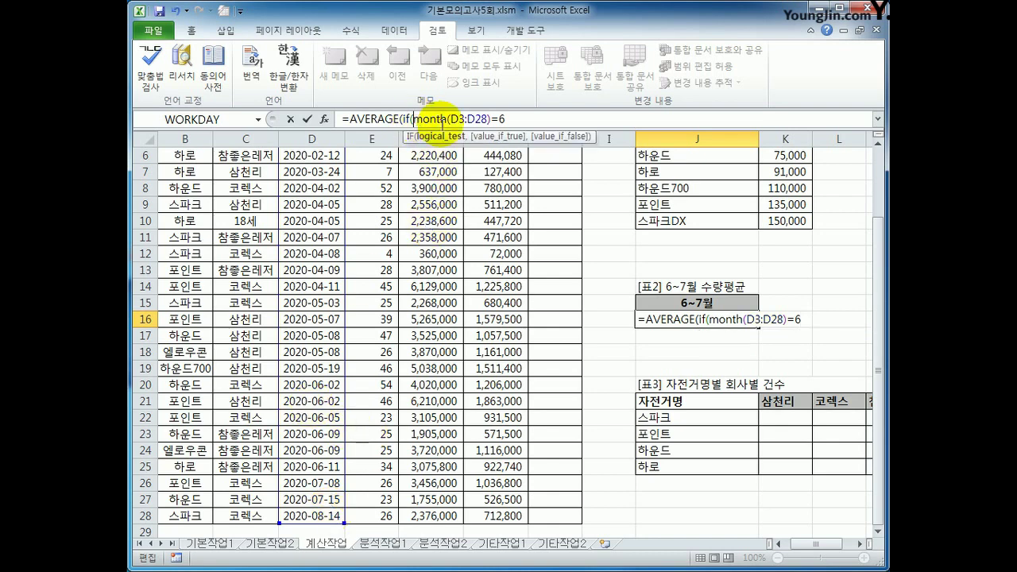
type("(")
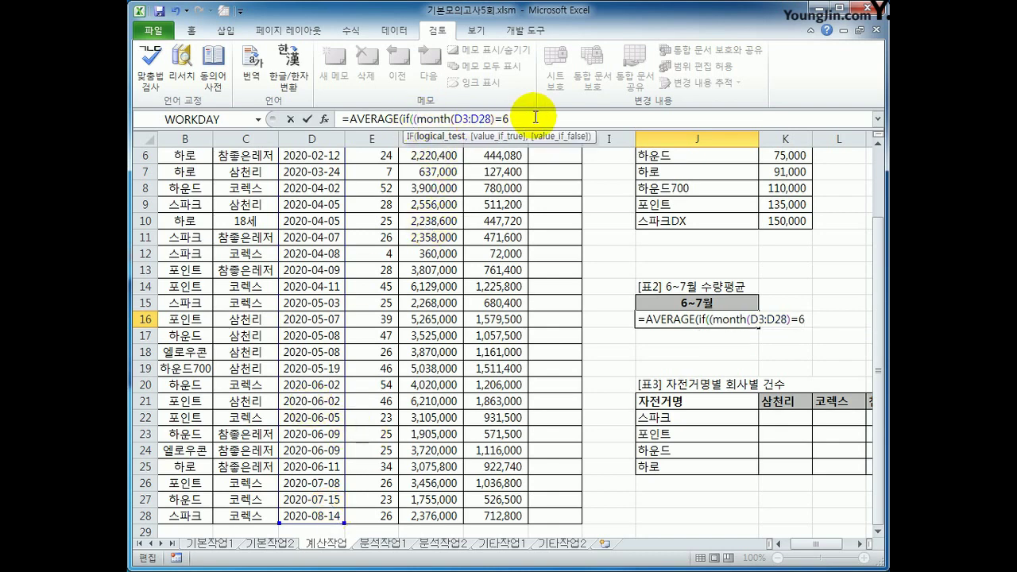
type(")*")
key("BackSpace")
Add the July test to the J16 condition as an OR with +(MONTH(D3:D28)=7), ending the logical test.
type("+(mon")
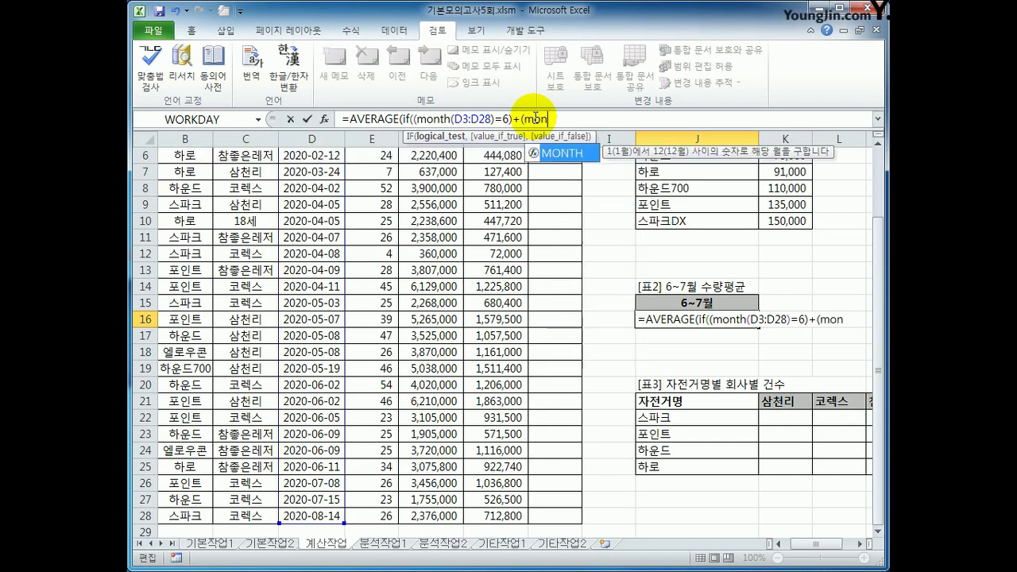
key("Tab")
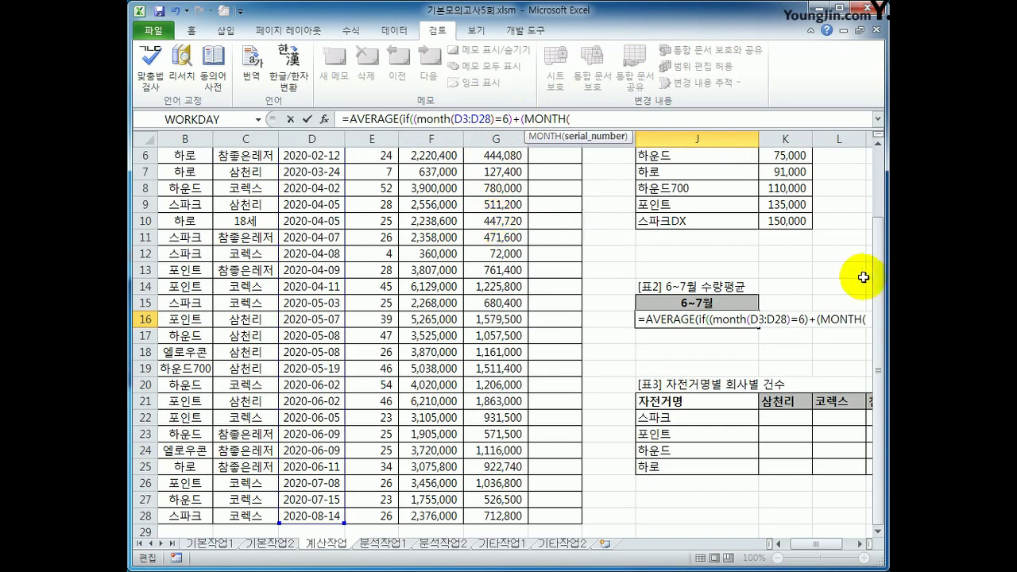
left_click_drag(878, 279, 883, 174)
left_click_drag(312, 188, 328, 481)
type(")=7")
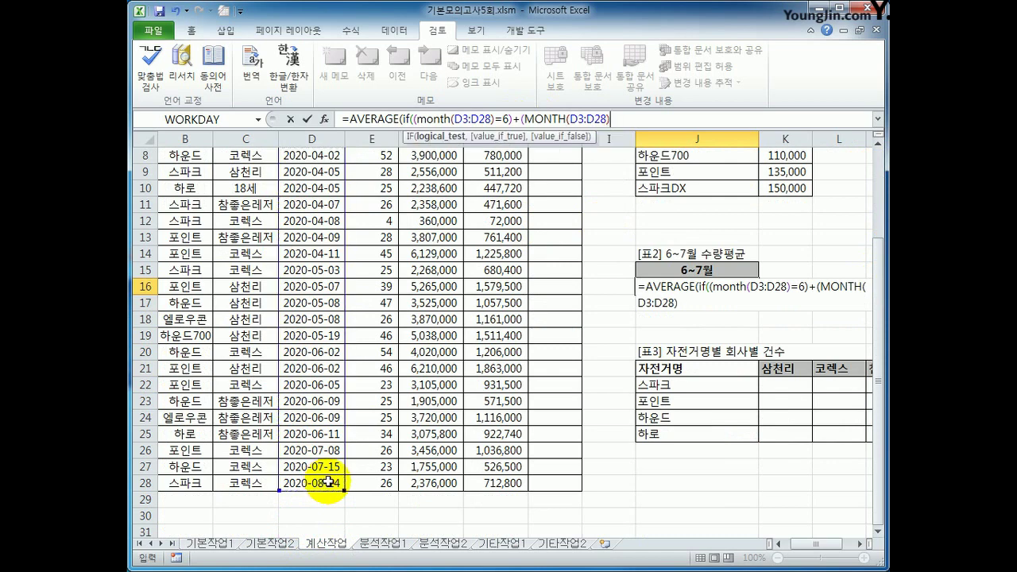
type("),")
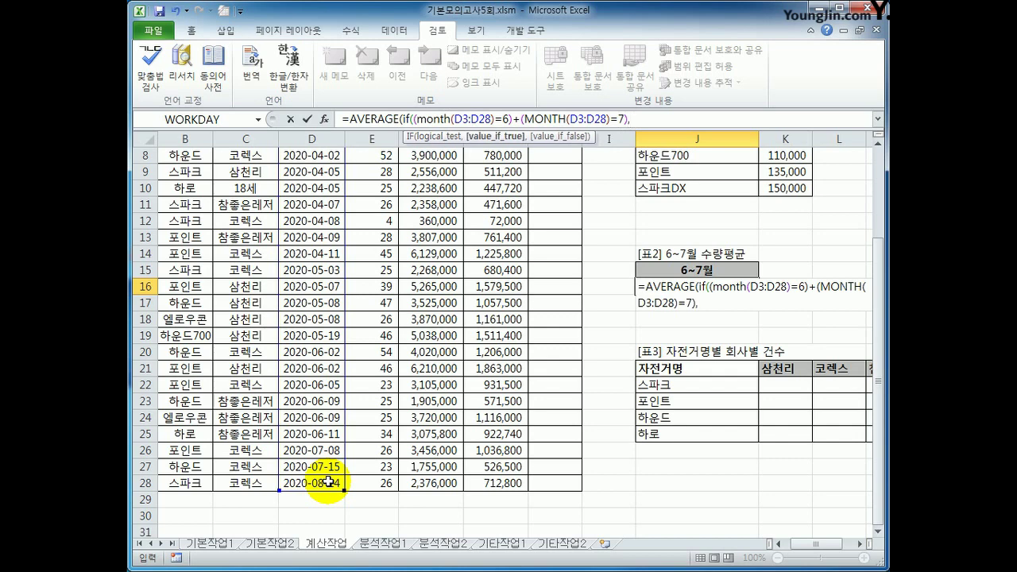
Use the 수량 range E3:E28 as the true value, close both functions and enter J16 as an array formula.
left_click_drag(882, 438, 884, 328)
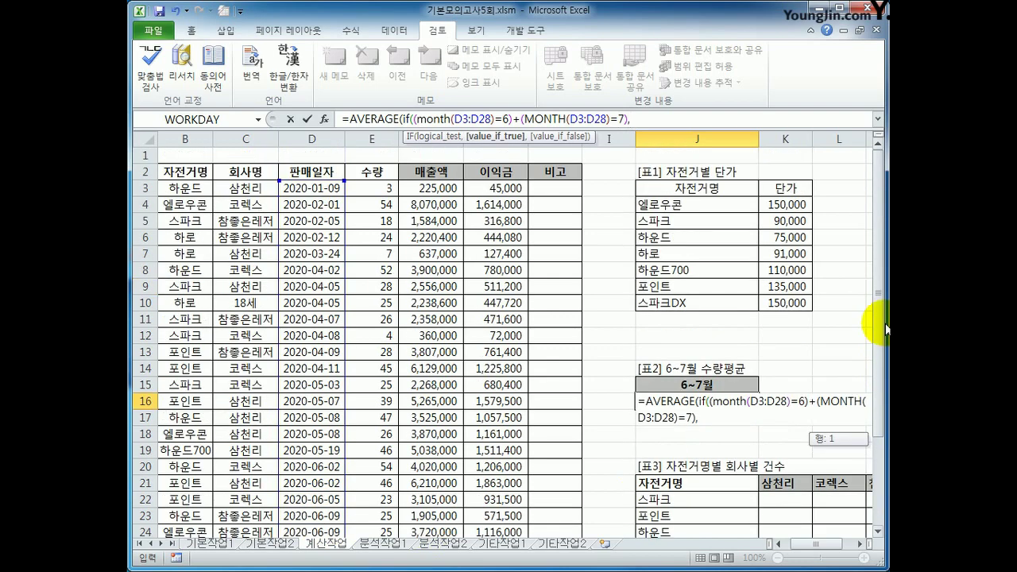
left_click_drag(372, 188, 383, 486)
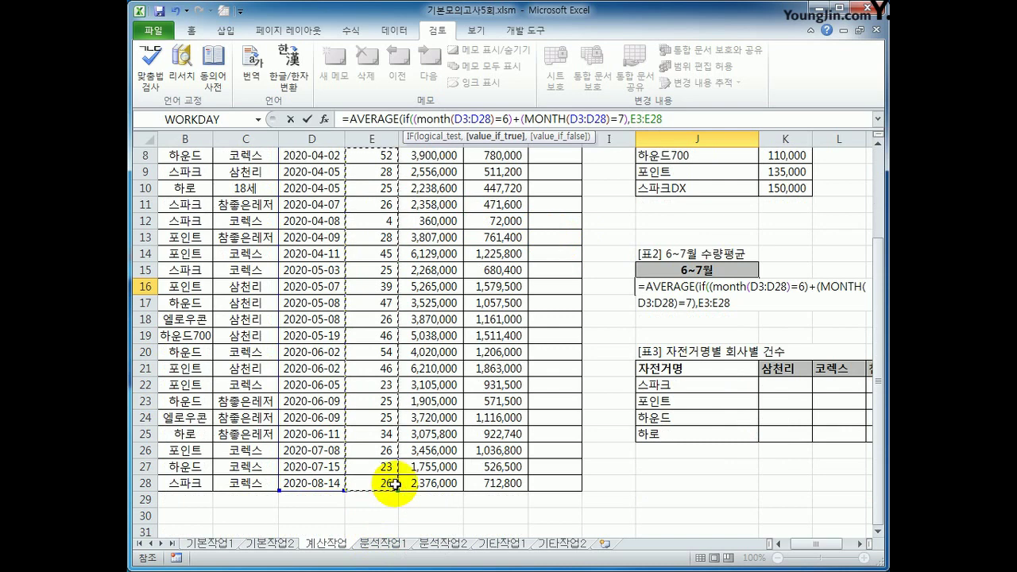
type(")")
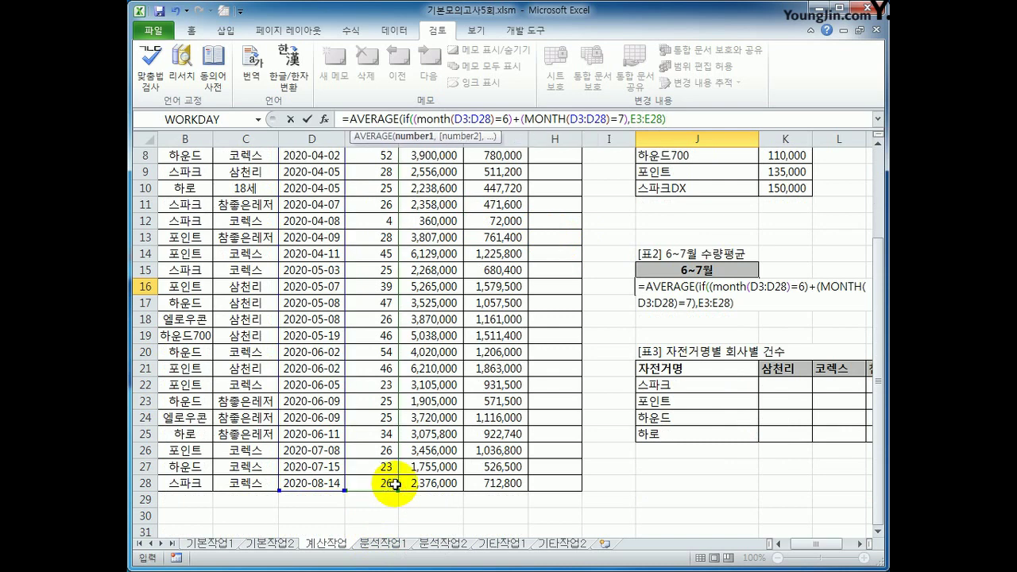
type(")")
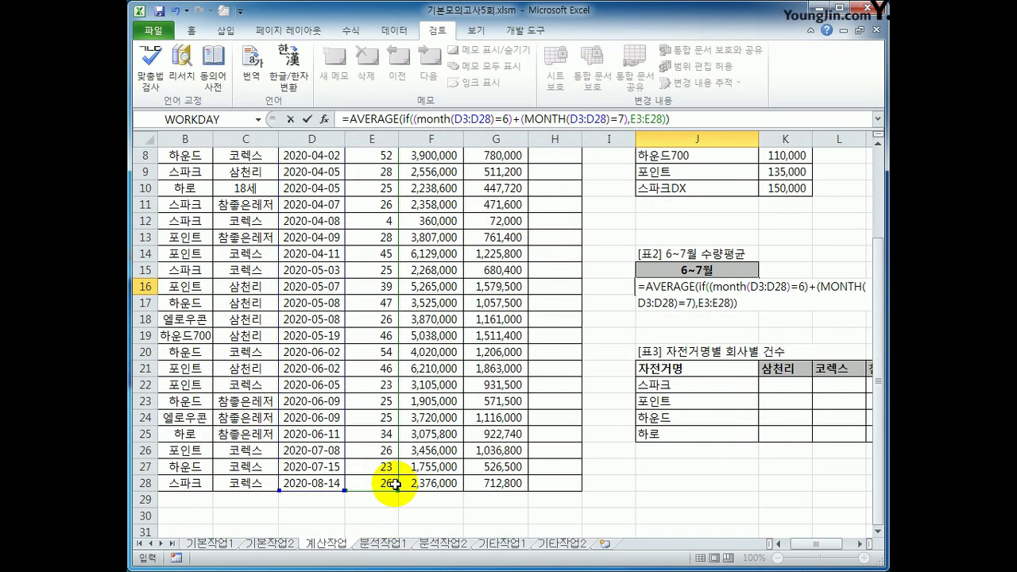
key("ctrl+shift+Return")
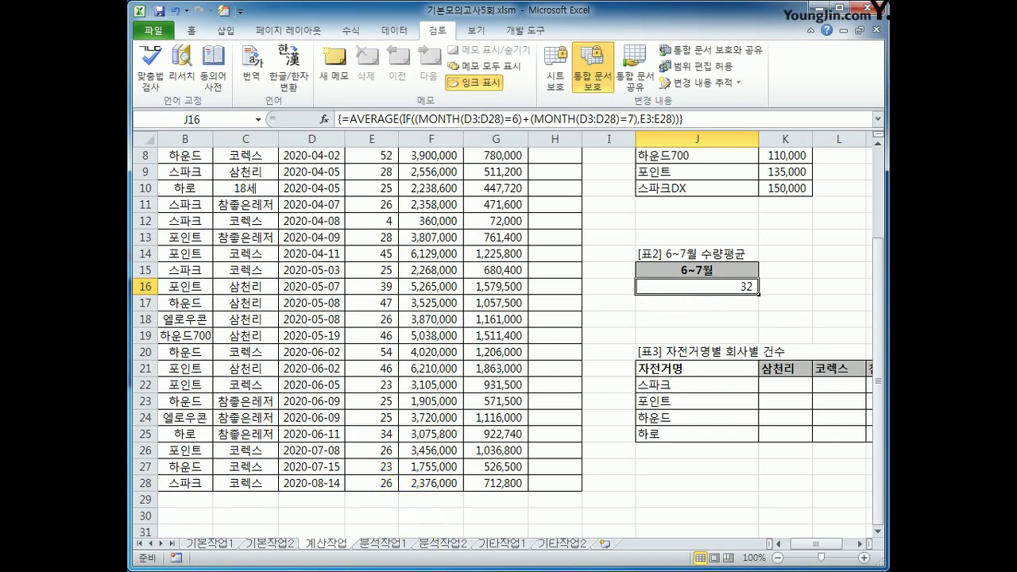
In K22 of [표3], begin the 자전거명별 회사별 건수 formula with =SUM((.
left_click(860, 545)
left_click(859, 544)
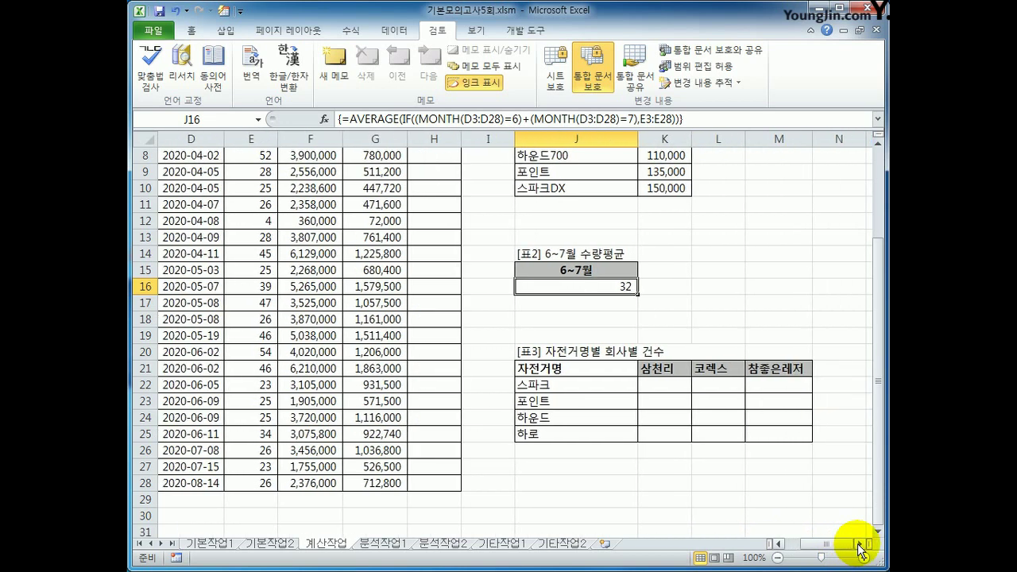
left_click(659, 387)
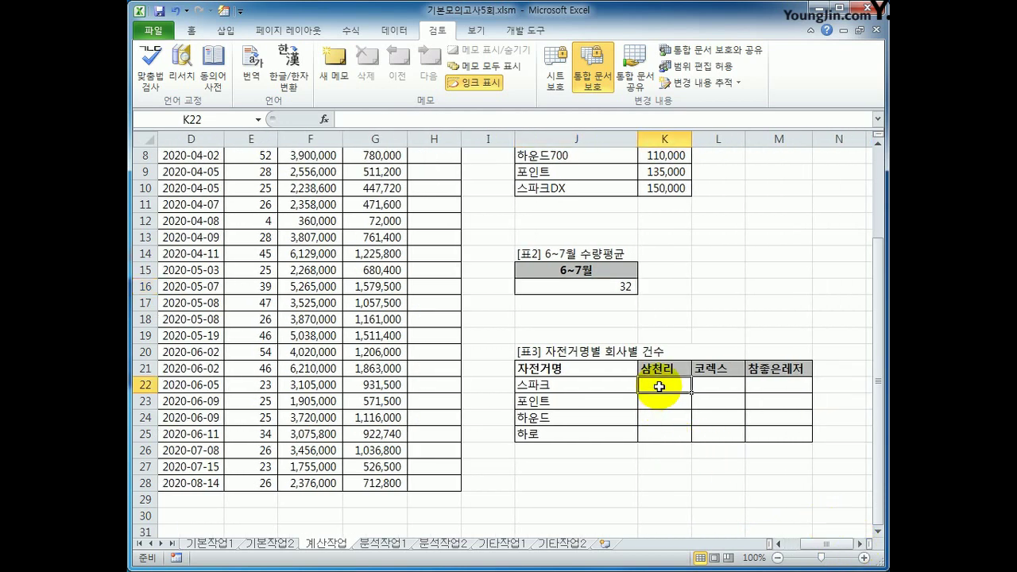
left_click_drag(574, 383, 583, 433)
left_click_drag(653, 367, 765, 368)
left_click(680, 389)
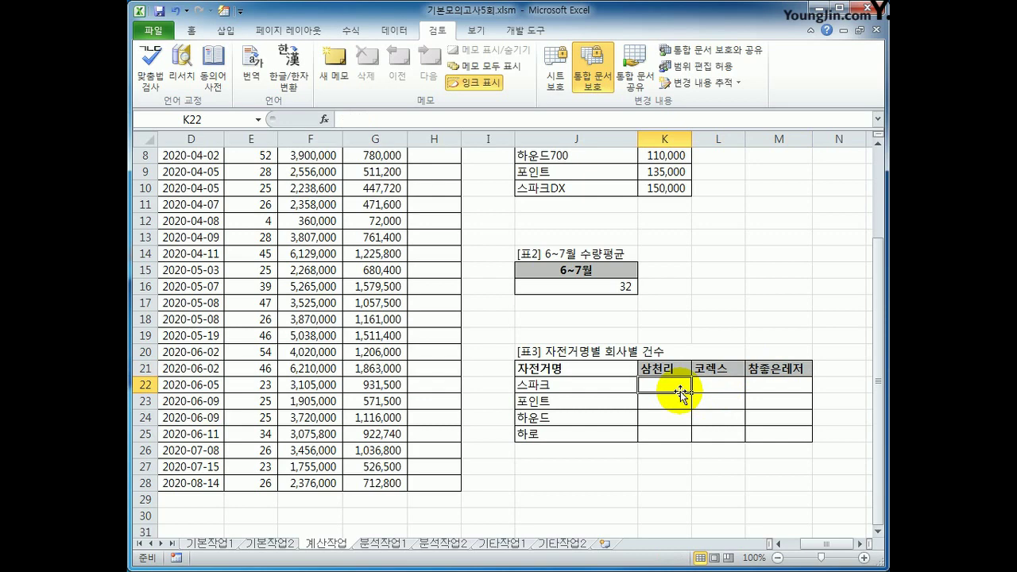
type("=sum")
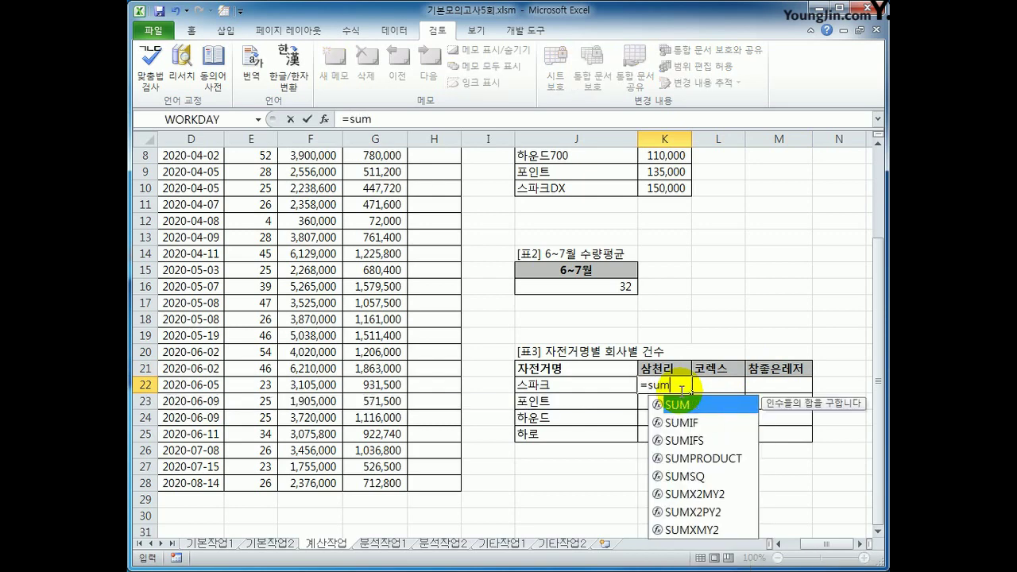
type("((")
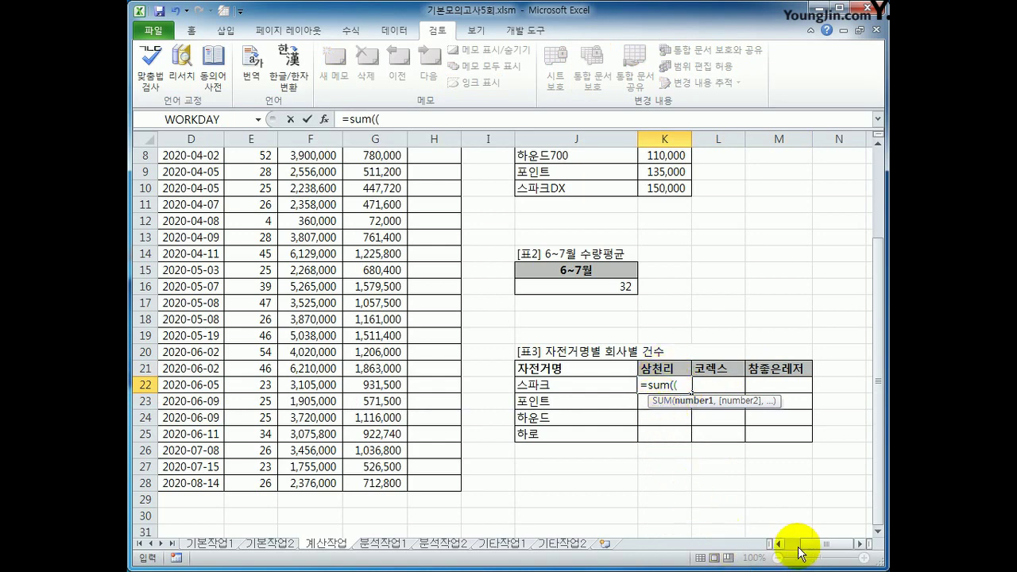
Add the 자전거명 condition $B$3:$B$28=$J22 to the SUM, with the range fully absolute and only column J locked.
left_click_drag(799, 545, 791, 550)
scroll(404, 398, "up", 2)
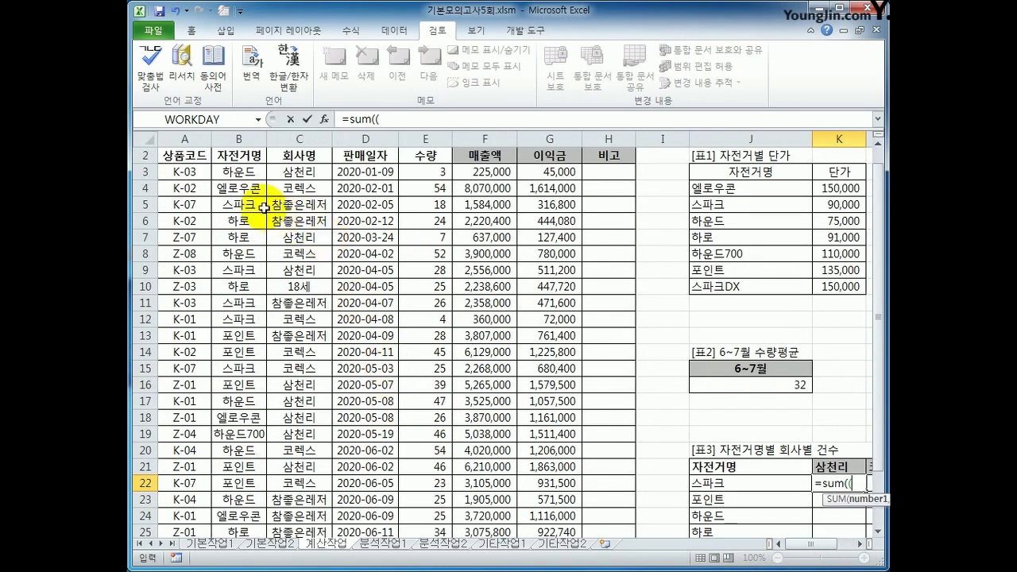
left_click_drag(238, 170, 244, 520)
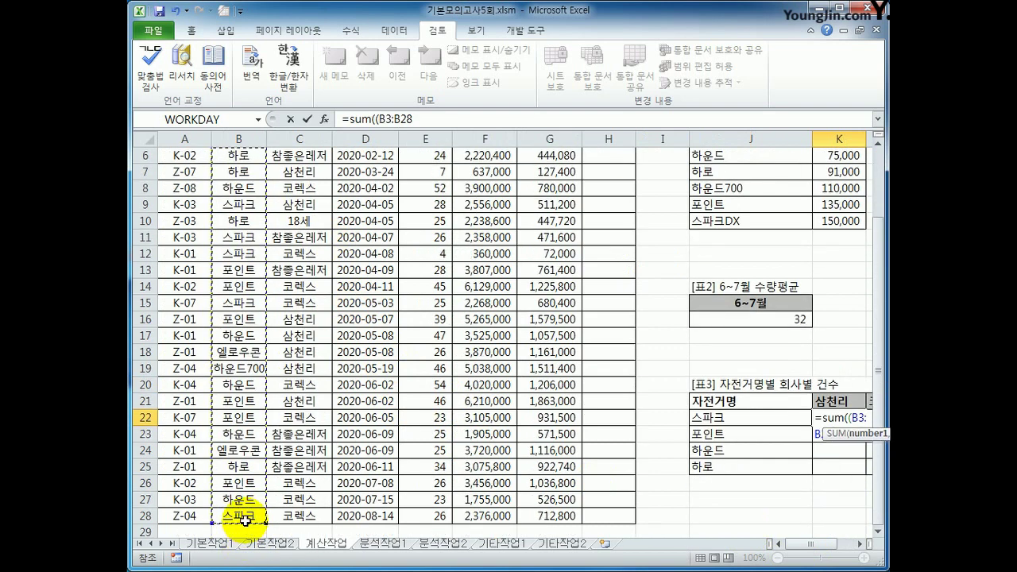
key("F4")
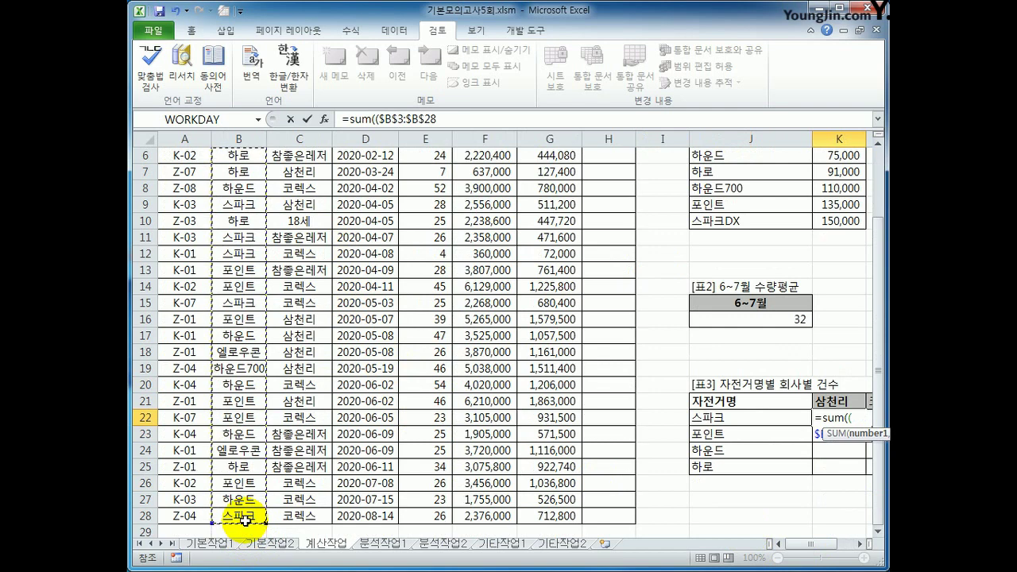
type("=")
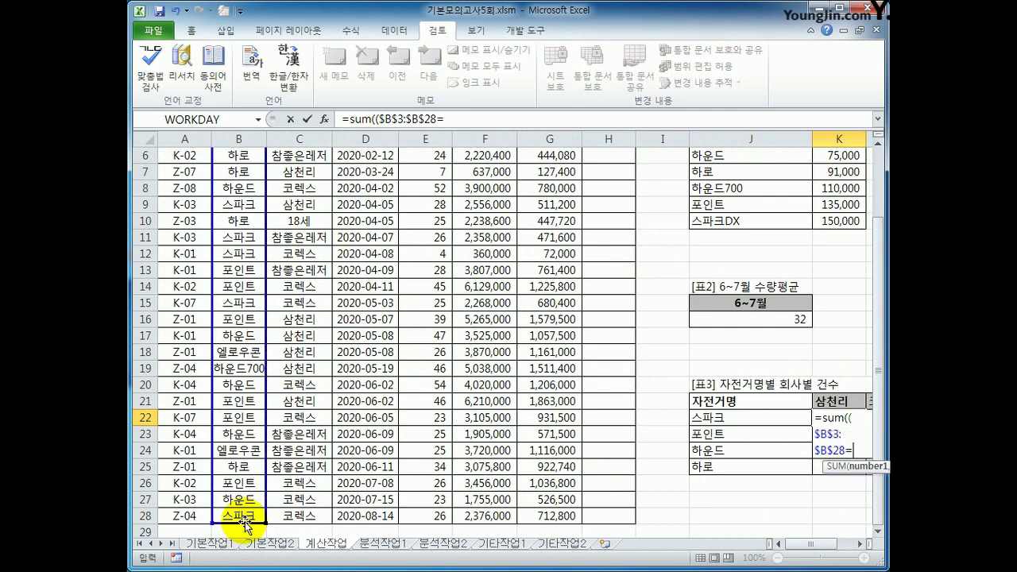
left_click(751, 426)
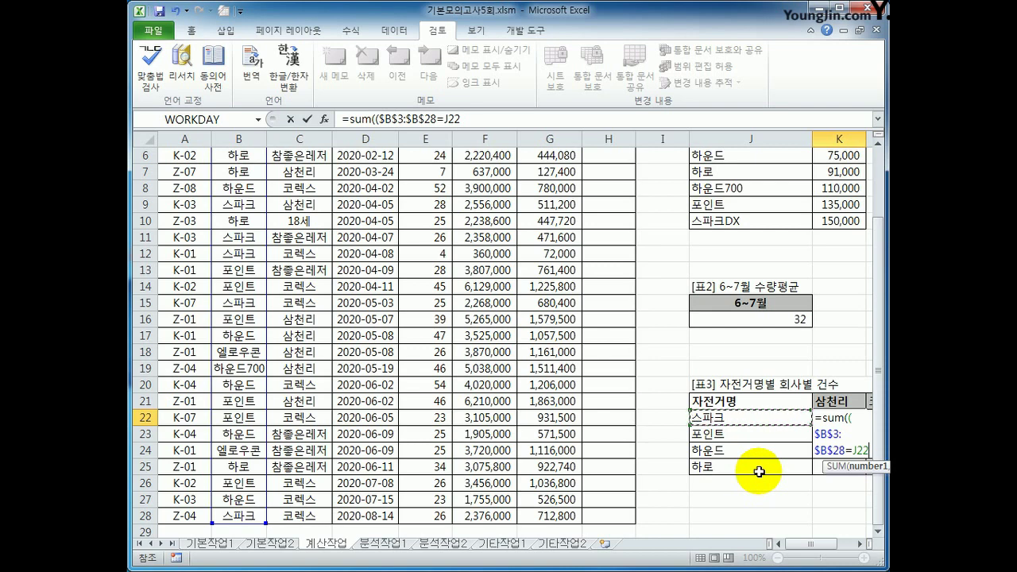
left_click(470, 121)
key("F4")
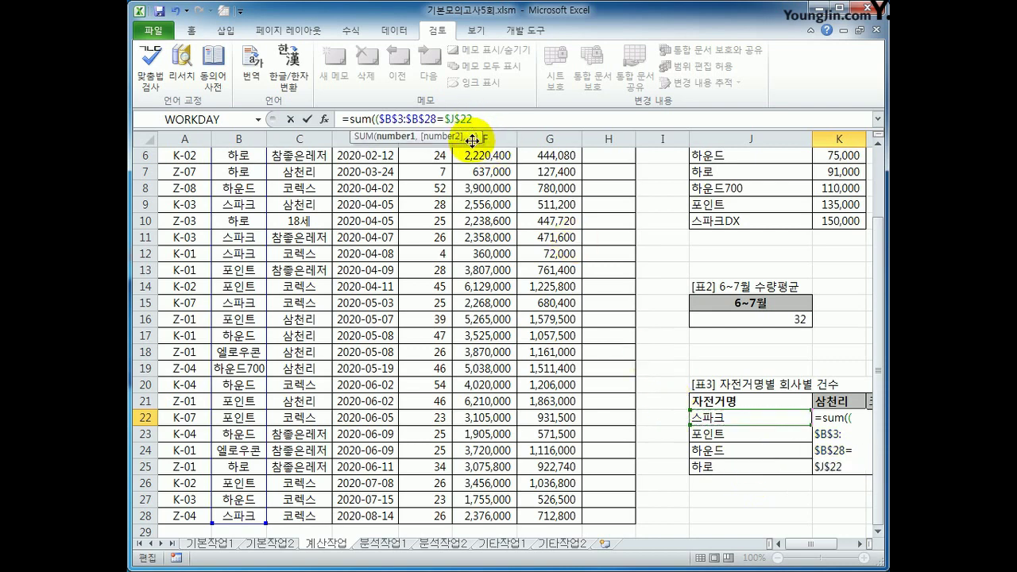
key("F4")
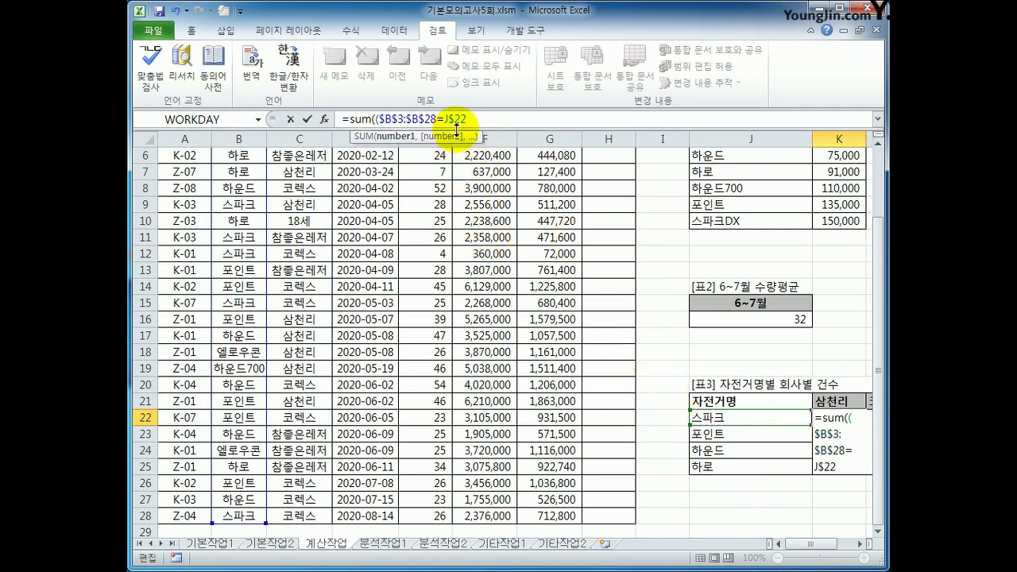
key("F4")
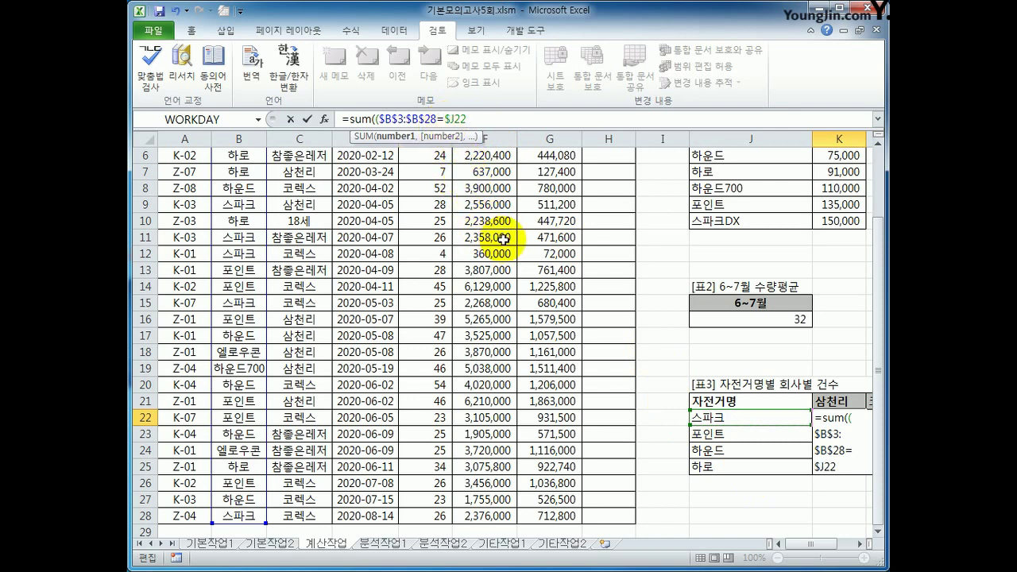
Multiply by the 회사명 condition ($C$3:$C$28=K$21), with the range fully absolute and only row 21 locked.
type(")*(")
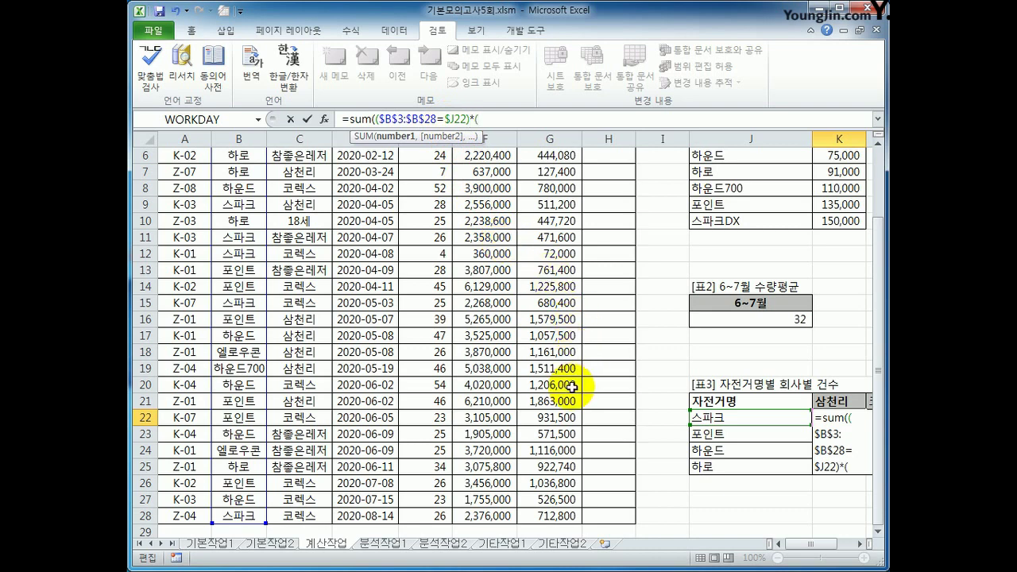
left_click_drag(882, 473, 882, 413)
left_click_drag(300, 191, 310, 477)
key("F4")
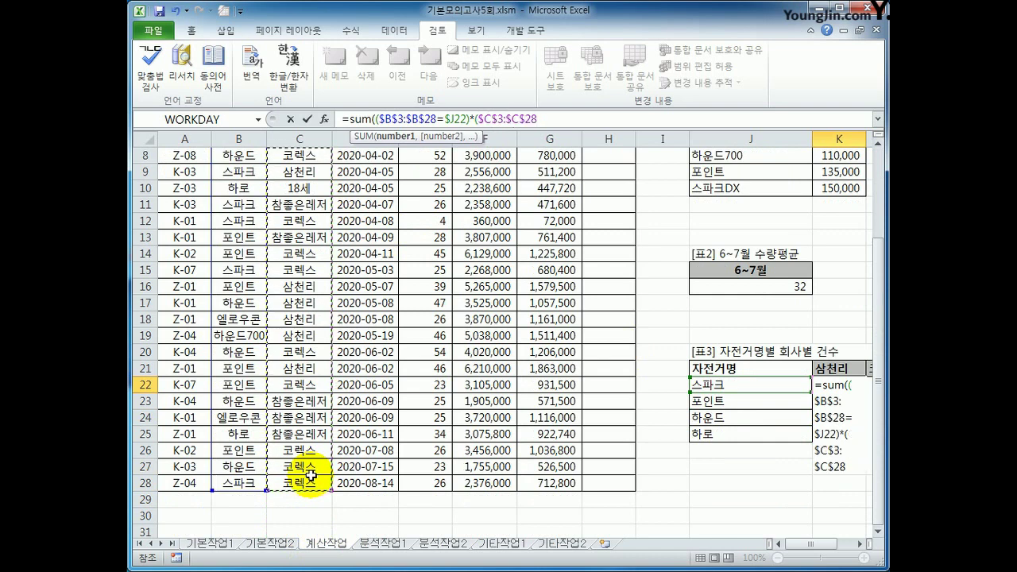
type("=")
left_click(828, 367)
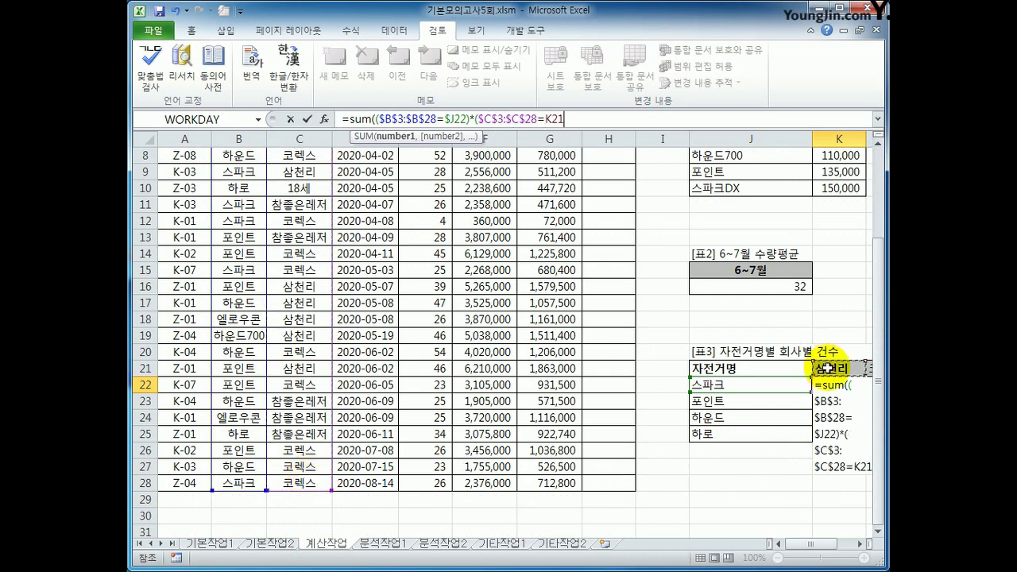
double_click(863, 545)
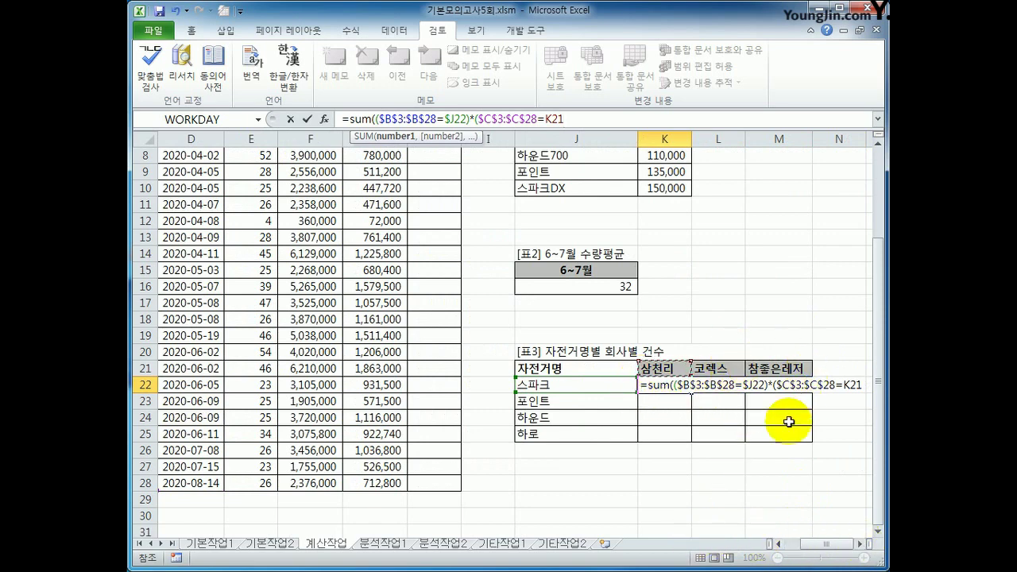
key("F4")
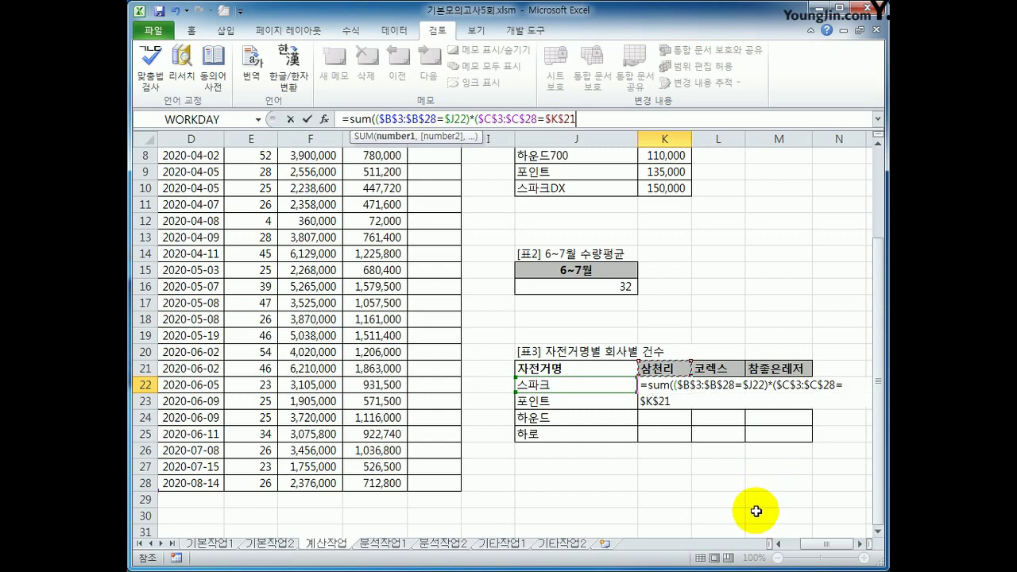
key("F4")
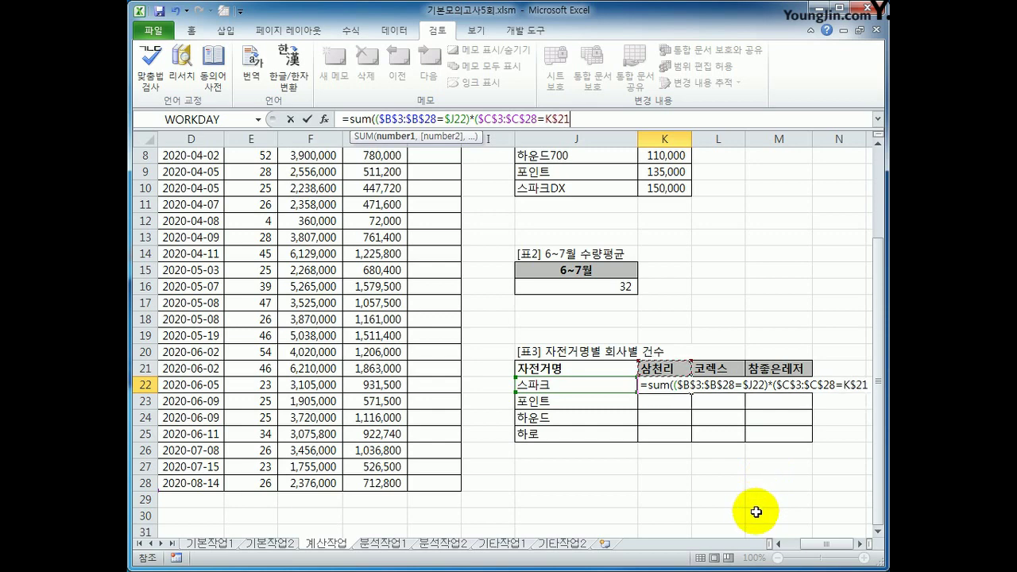
type(")")
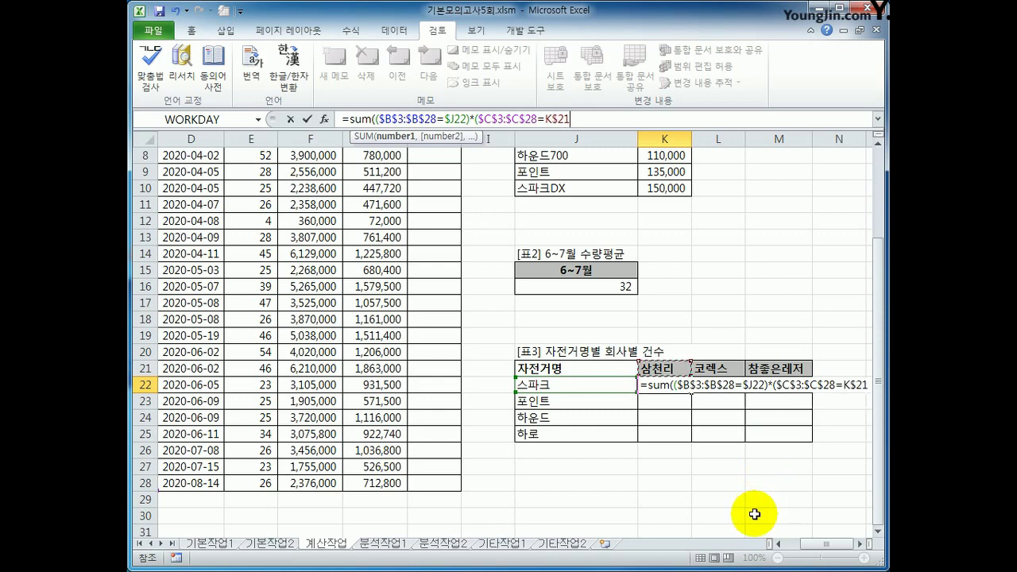
Close the SUM formula, enter K22 as an array formula and fill it across K22:M25 of [표3].
type(")")
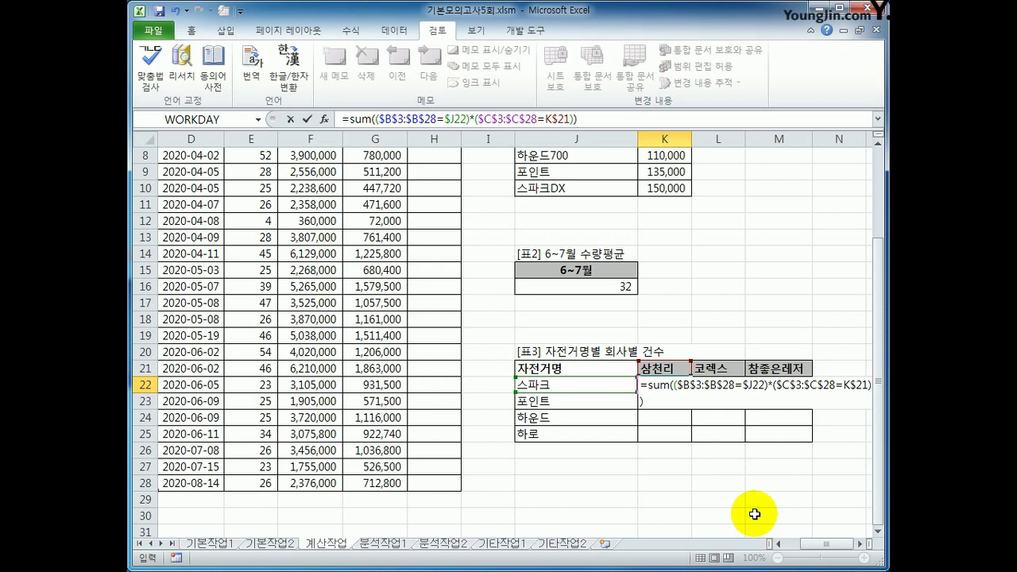
key("ctrl+shift+Return")
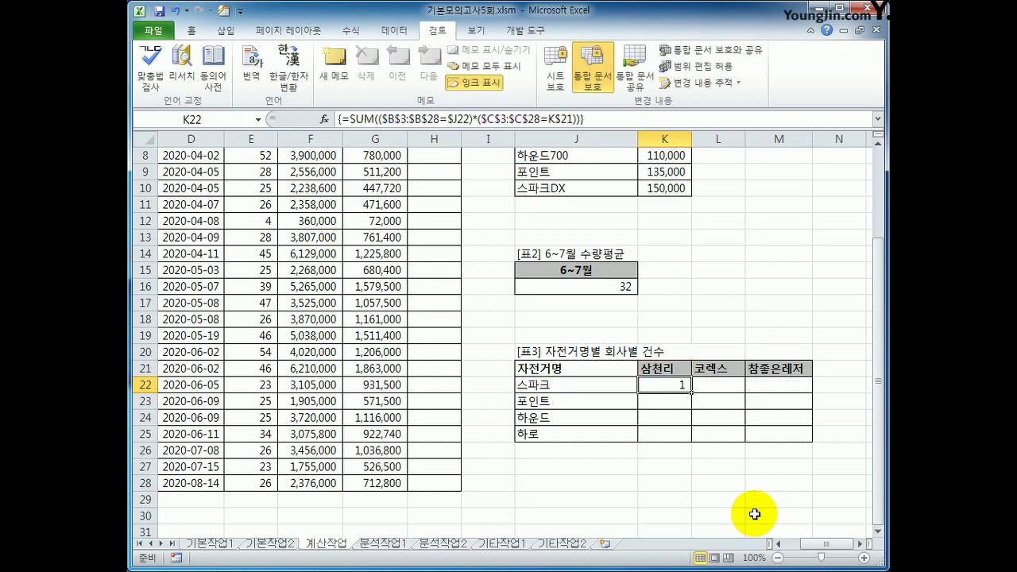
left_click_drag(691, 393, 800, 444)
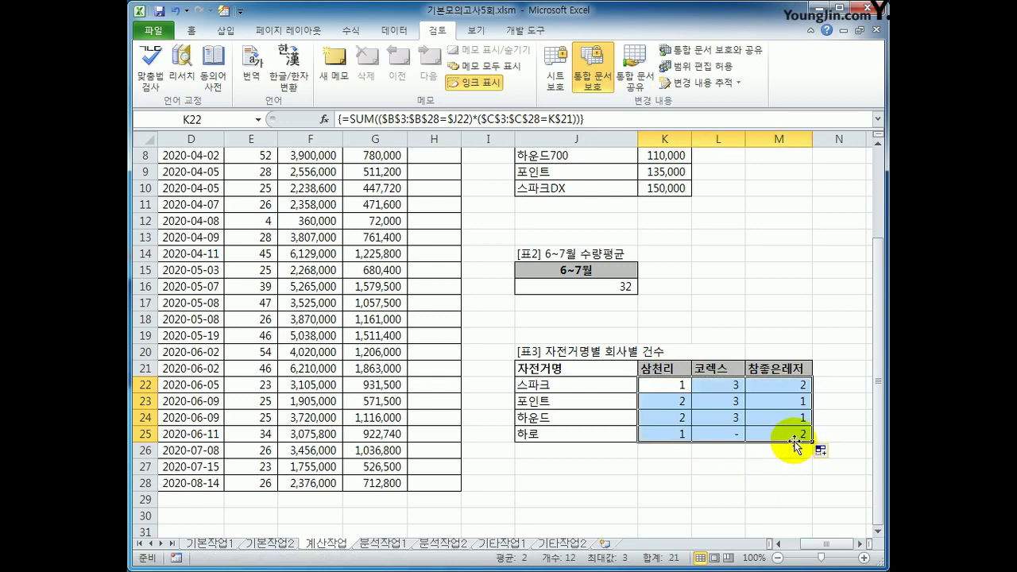
Select H3 in the 비고 column, open the Visual Basic editor and insert a new module.
scroll(568, 420, "up", 3)
left_click(436, 193)
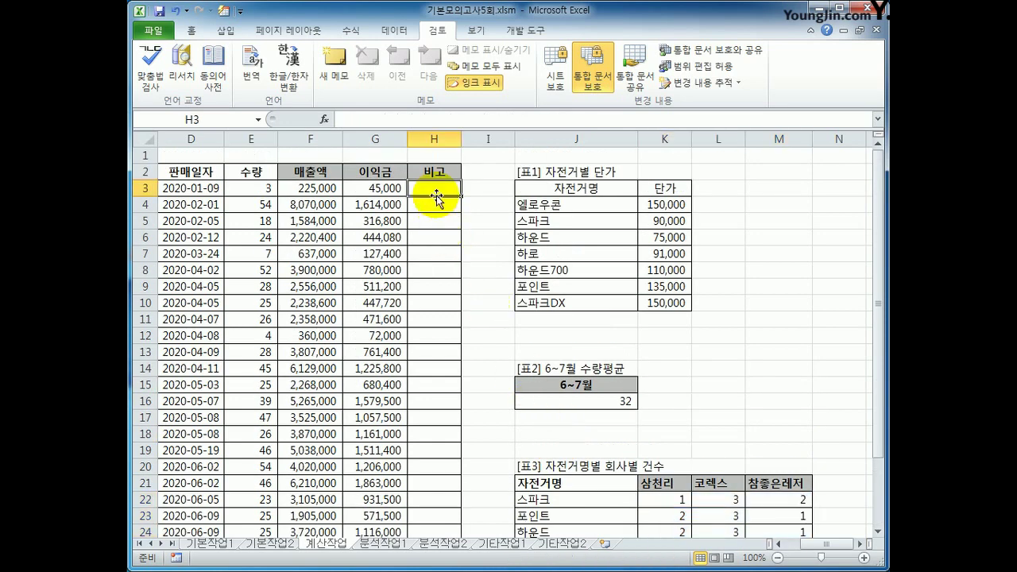
left_click(518, 32)
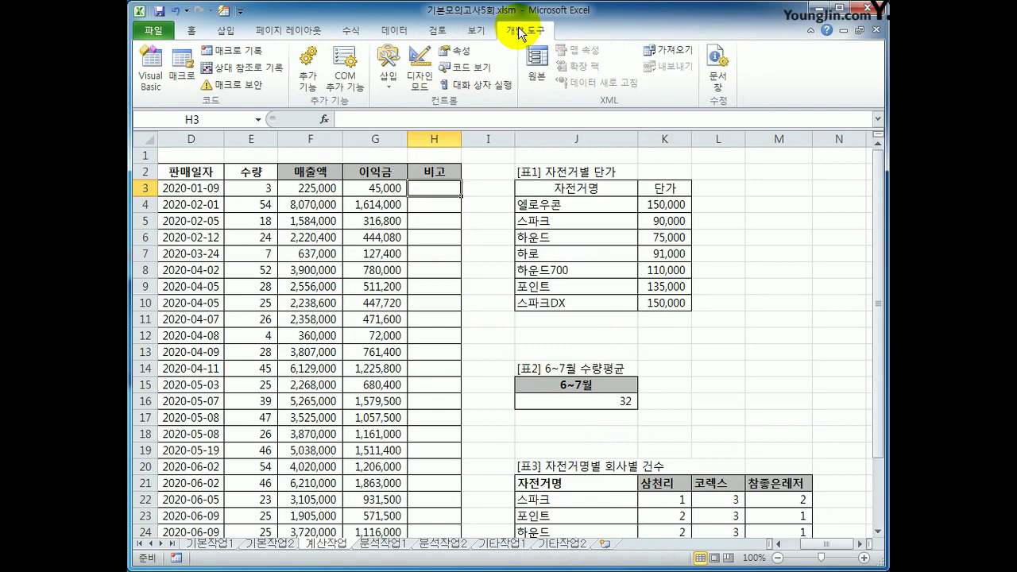
left_click(155, 79)
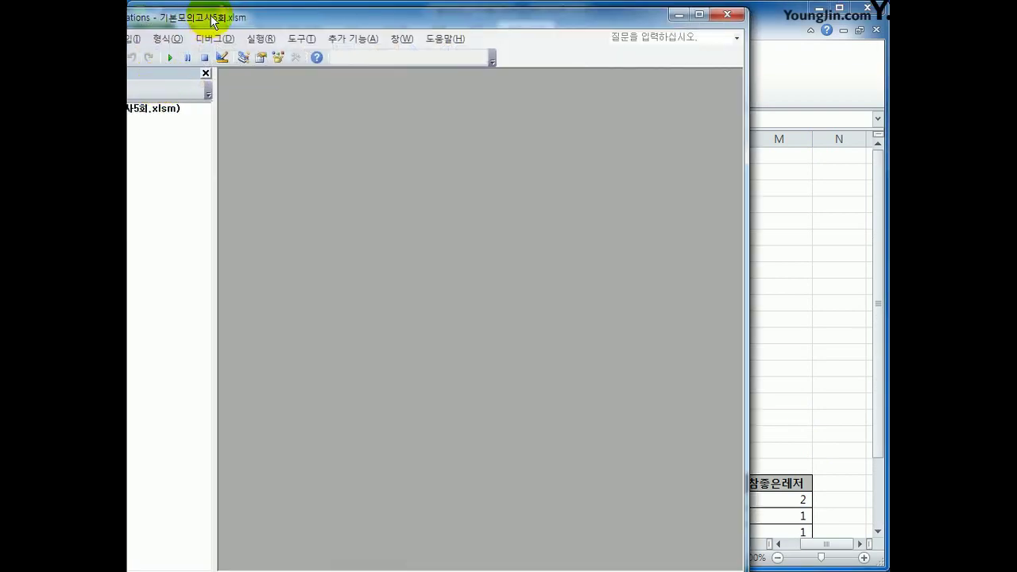
left_click_drag(211, 16, 363, 18)
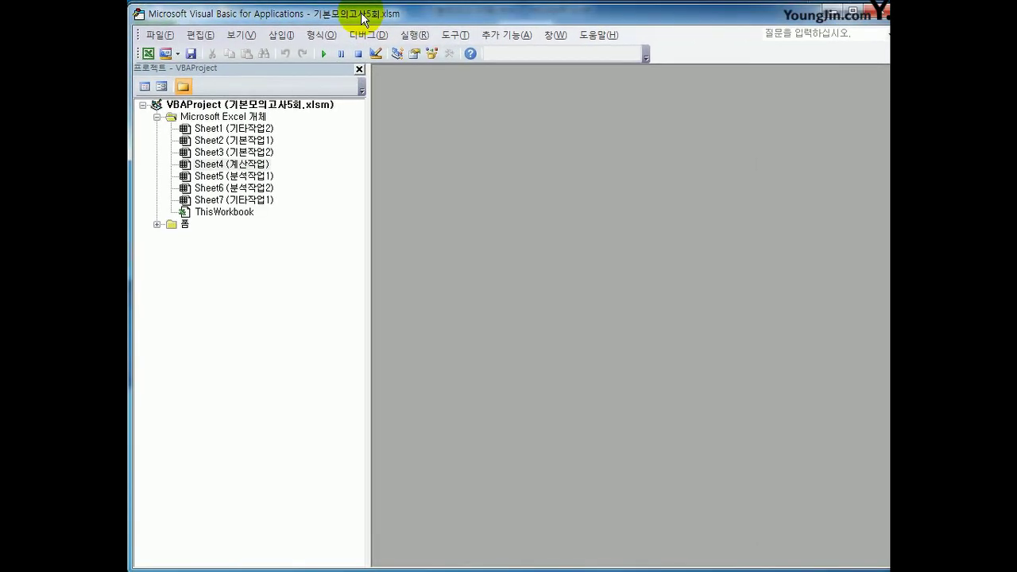
left_click(286, 35)
left_click(300, 86)
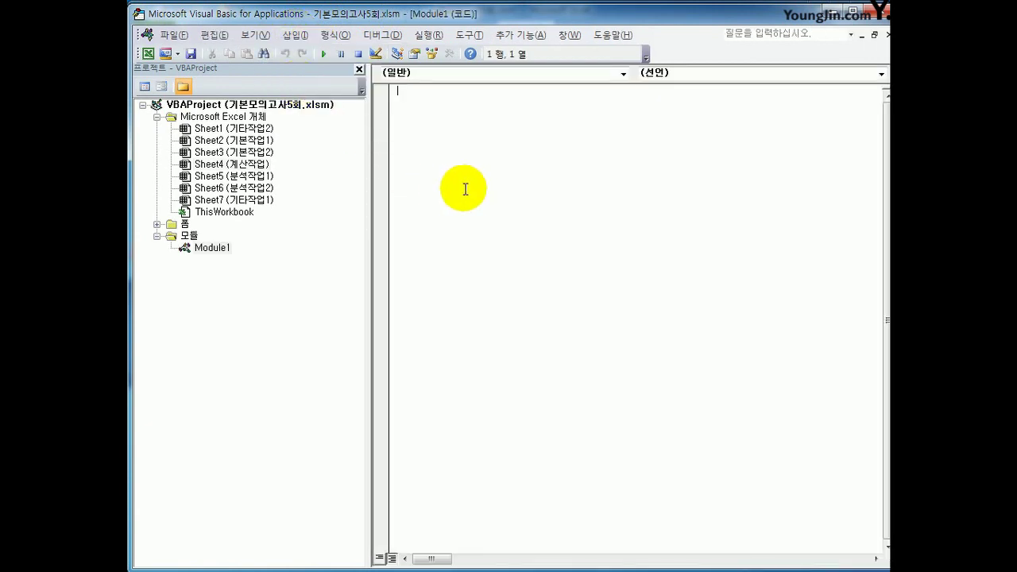
Declare the public function fn비고(수량) in the new module.
type("public function")
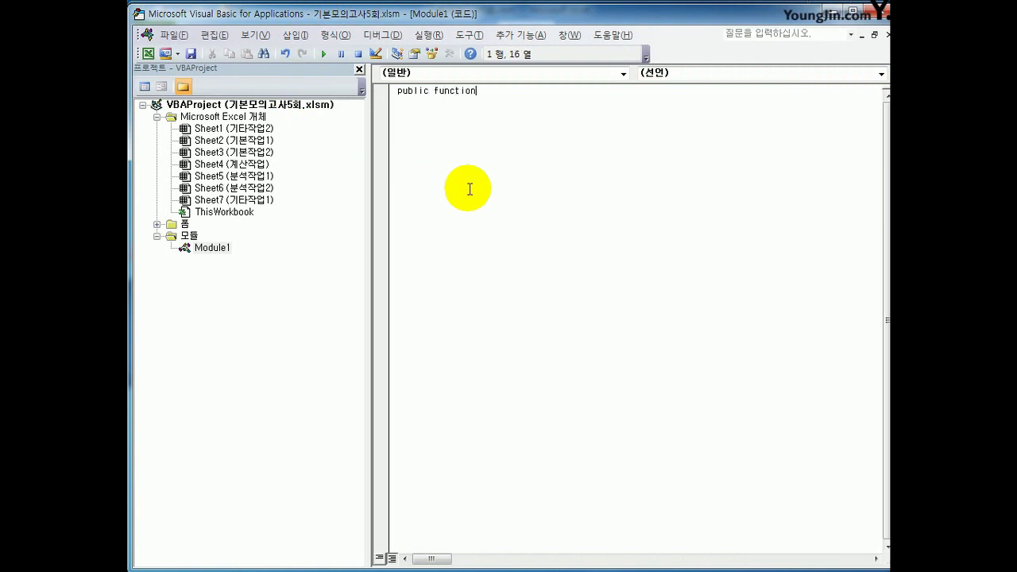
type(" fn비고(수량)")
key("Return")
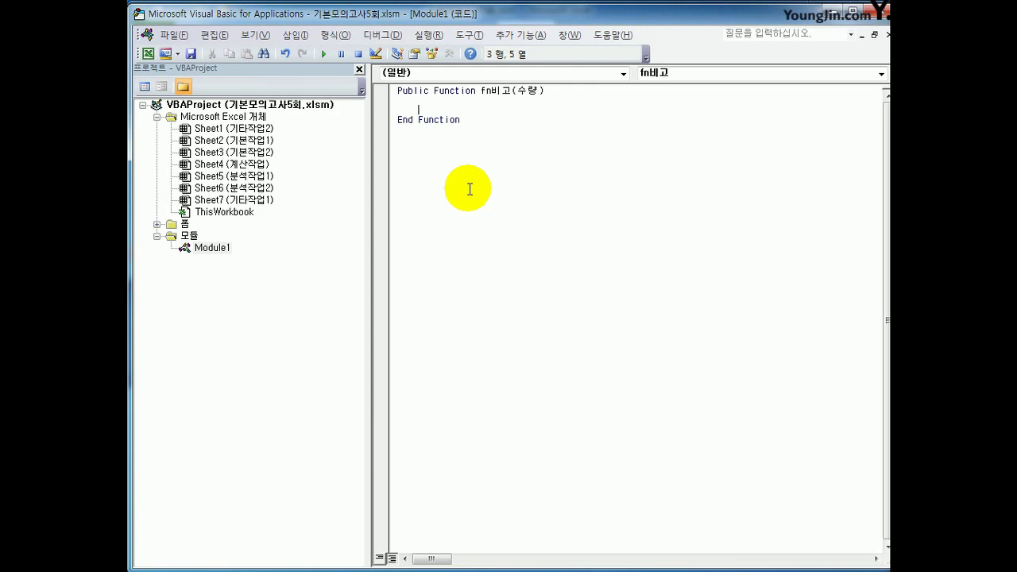
Start a Select Case block on 수량 inside the fn비고 function.
type("ㄴㄷ")
key("BackSpace")
key("BackSpace")
type("sele")
type("ct case ㅅ")
type("수량")
key("Return")
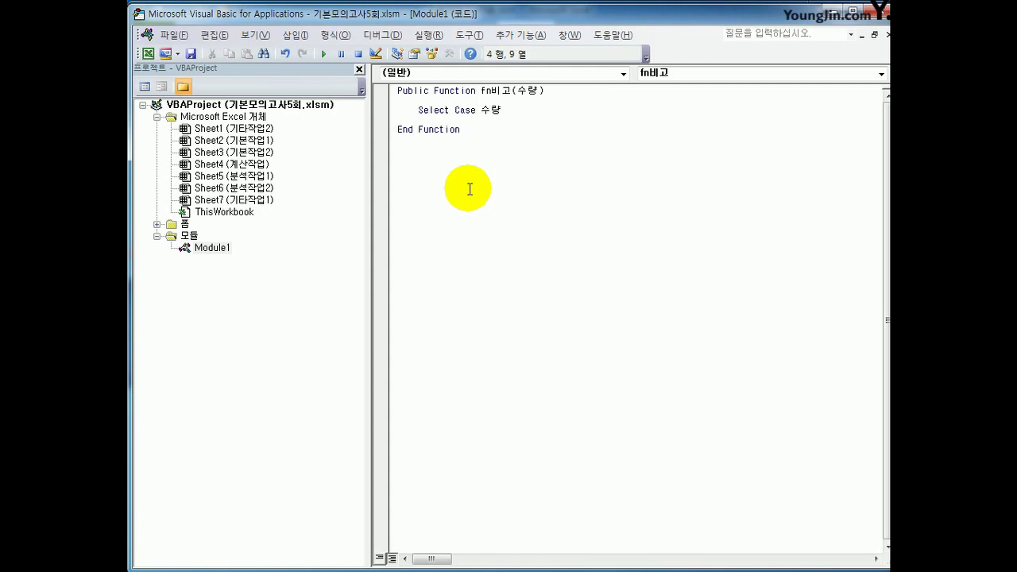
Add the branch Case Is >= 30 that sets fn비고 = "단체구매".
type("ㅊ")
key("BackSpace")
type("case is >=30")
key("Return")
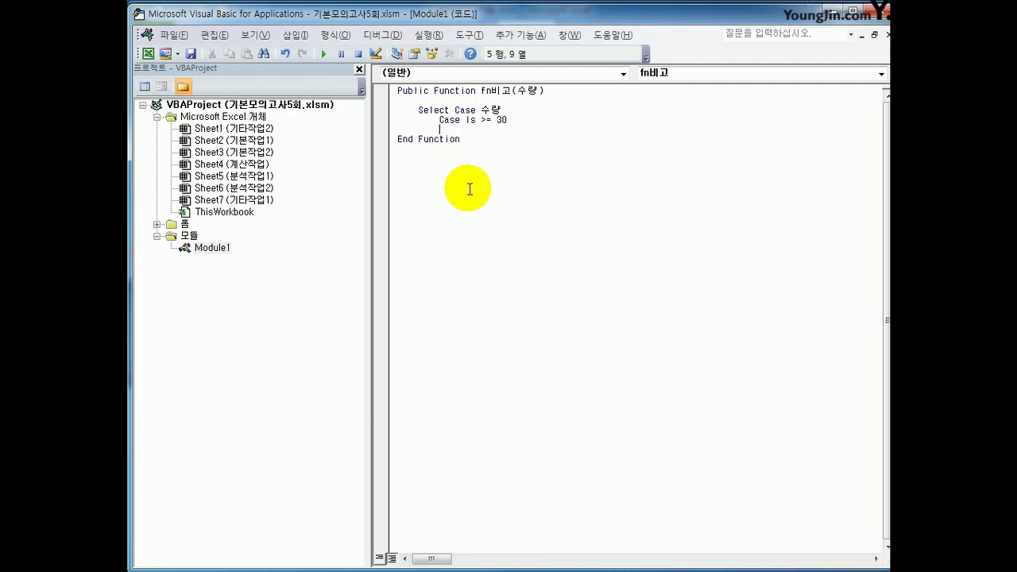
type("fn비고 ")
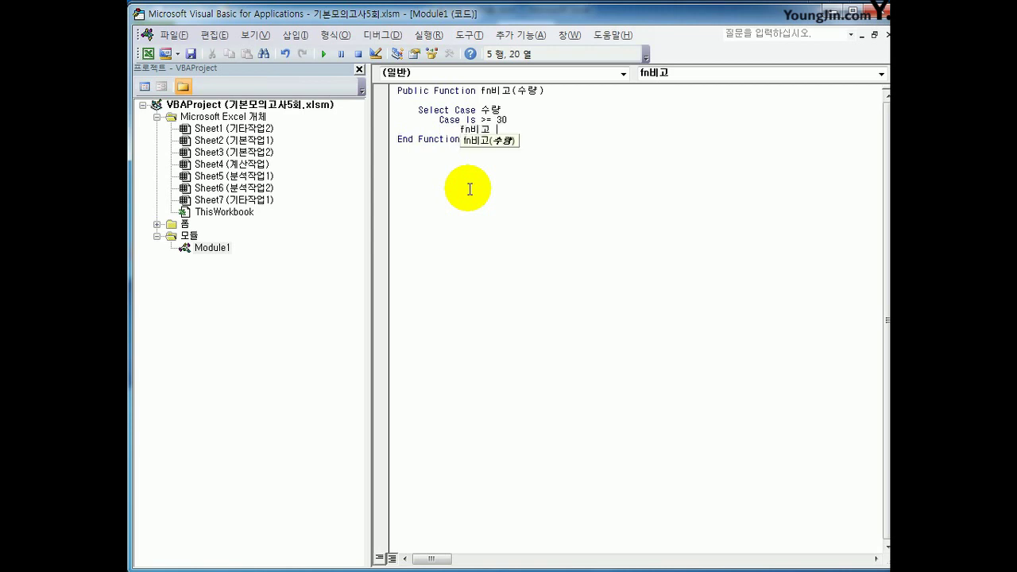
type("=\"")
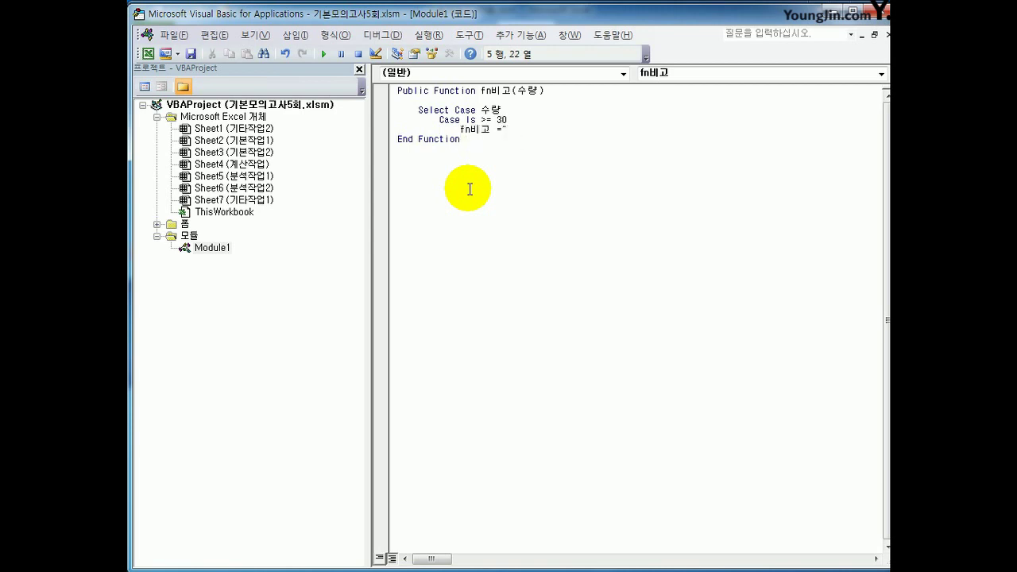
type("단ㅊ")
type("체구매\"")
key("Return")
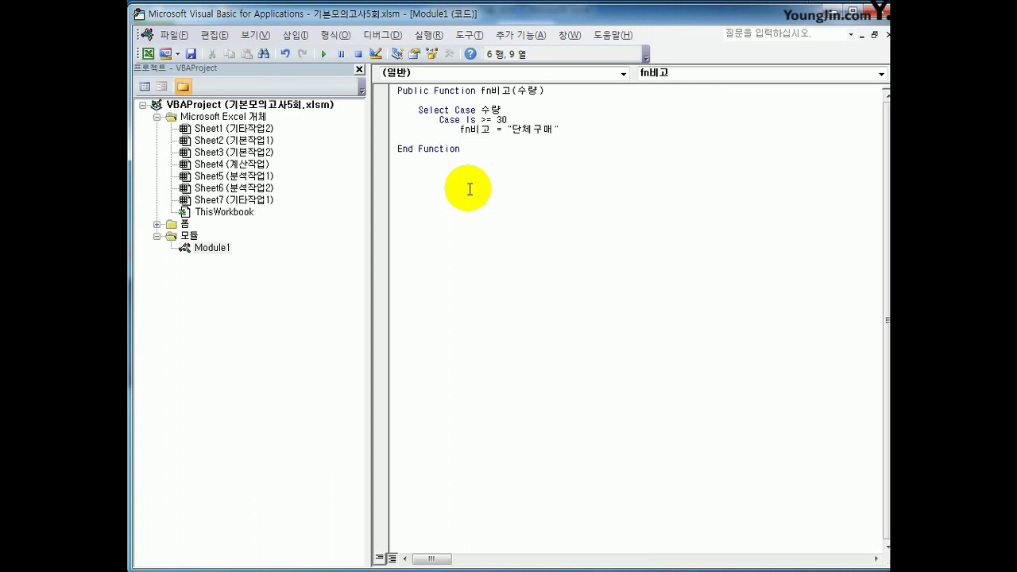
Add the branch Case Is < 5 that sets fn비고 = "개인구매".
type("cal")
key("BackSpace")
type("se if")
key("BackSpace")
type("s <5")
key("Return")
key("Tab")
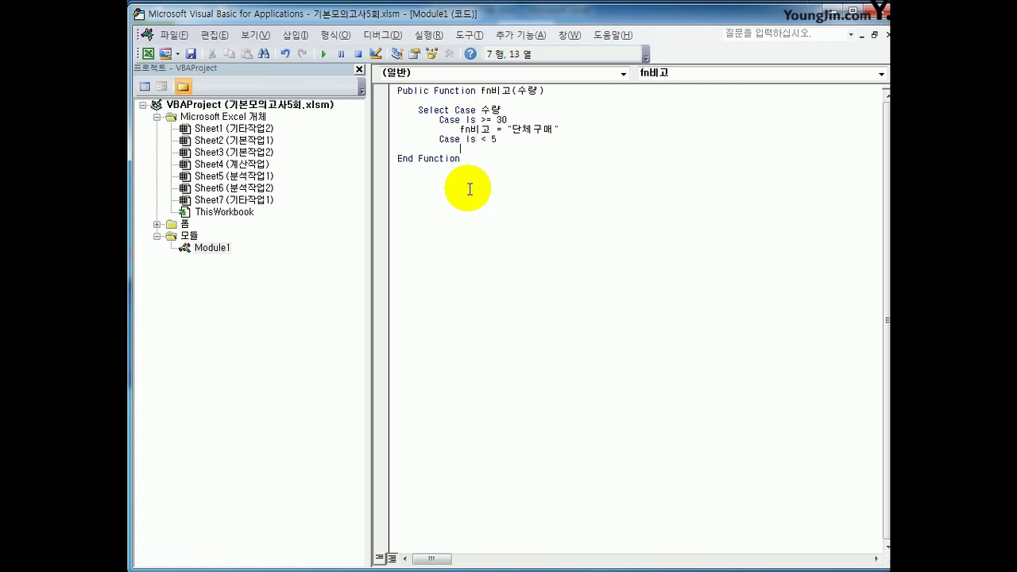
type("fnㅂㅣ고 ")
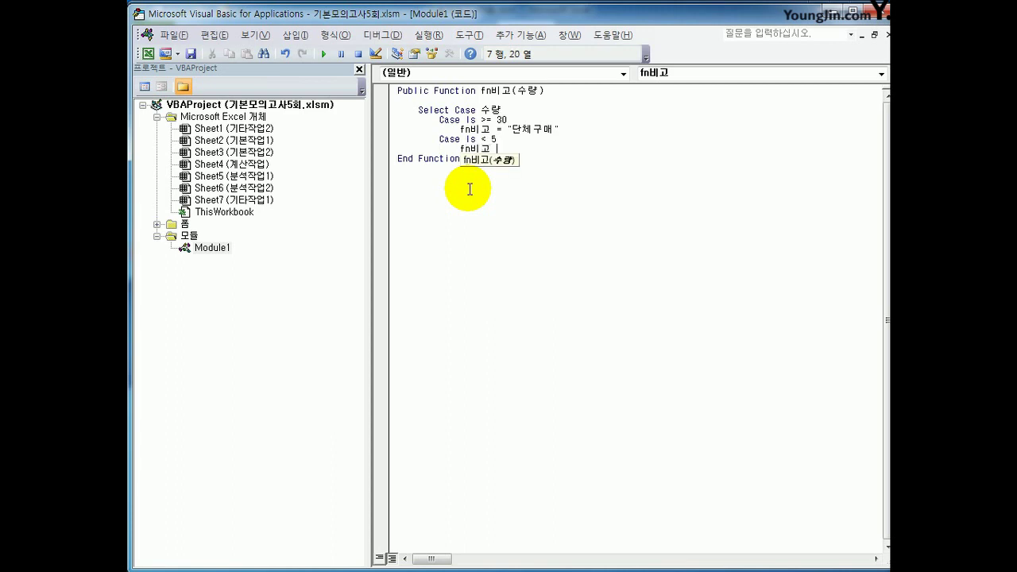
type("= \"개")
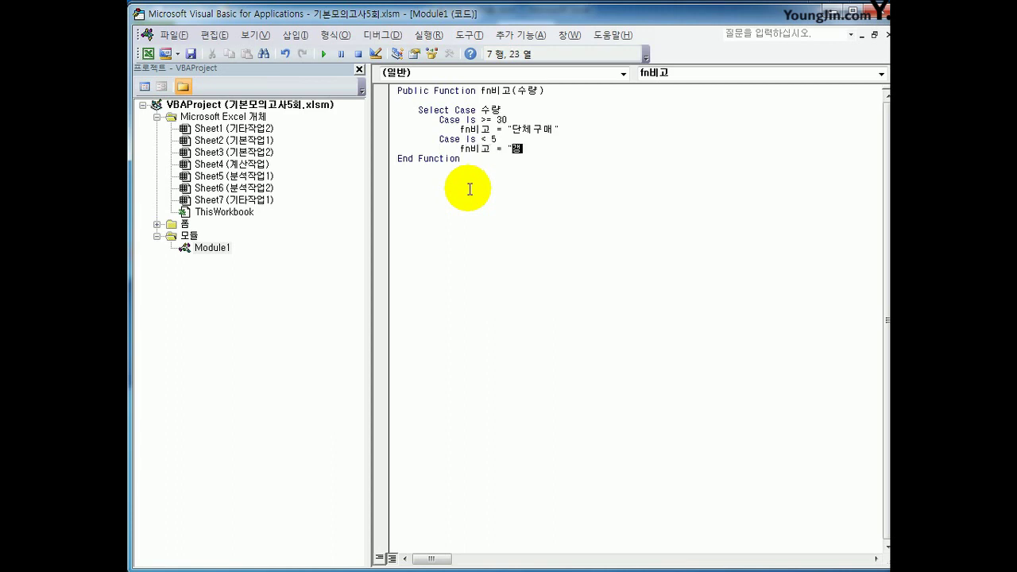
type("인구매")
key("Return")
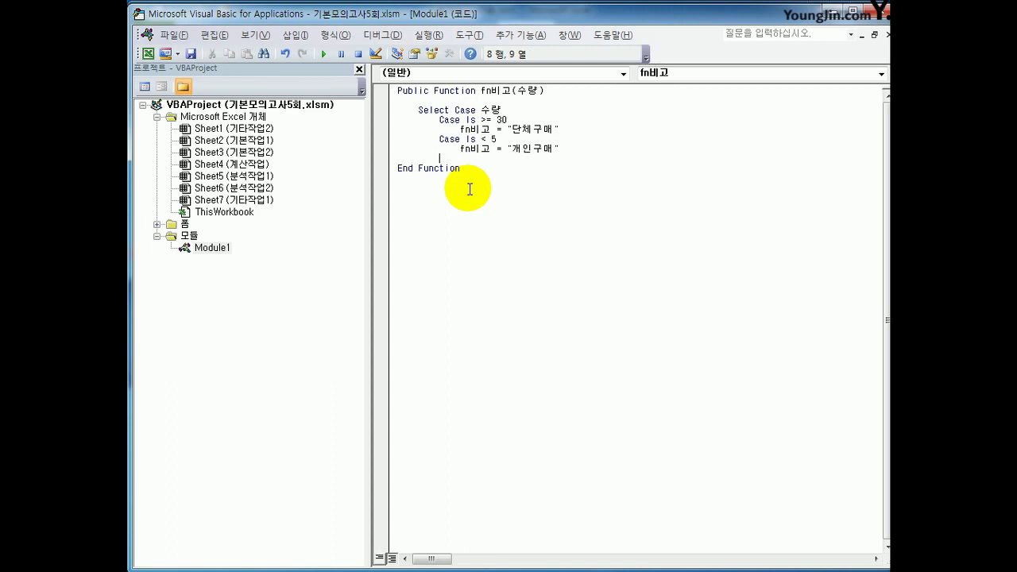
Add a Case Else branch that sets fn비고 = "" and close the block with End Select.
type("case else")
key("Return")
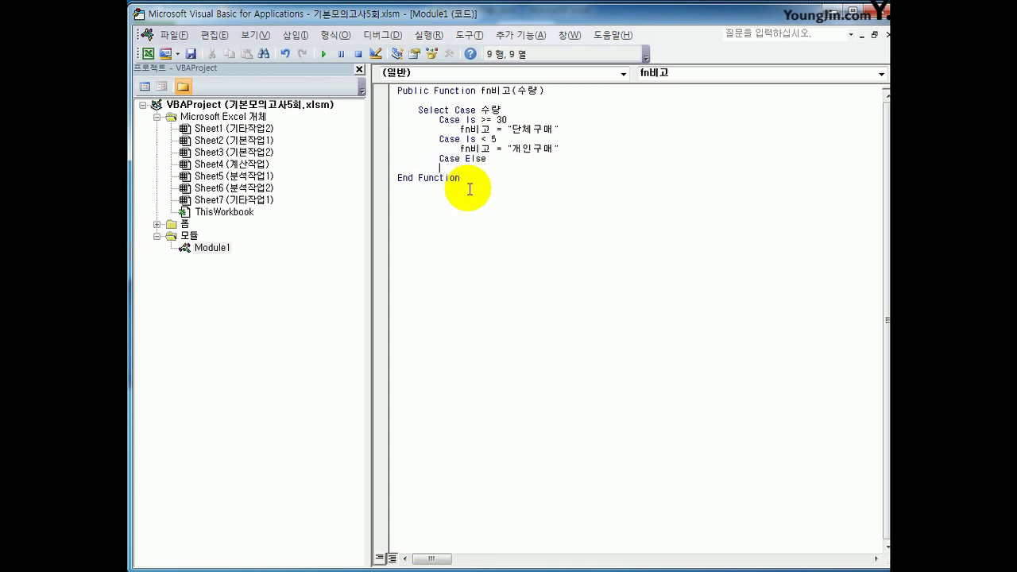
key("Tab")
type("fn비고 ")
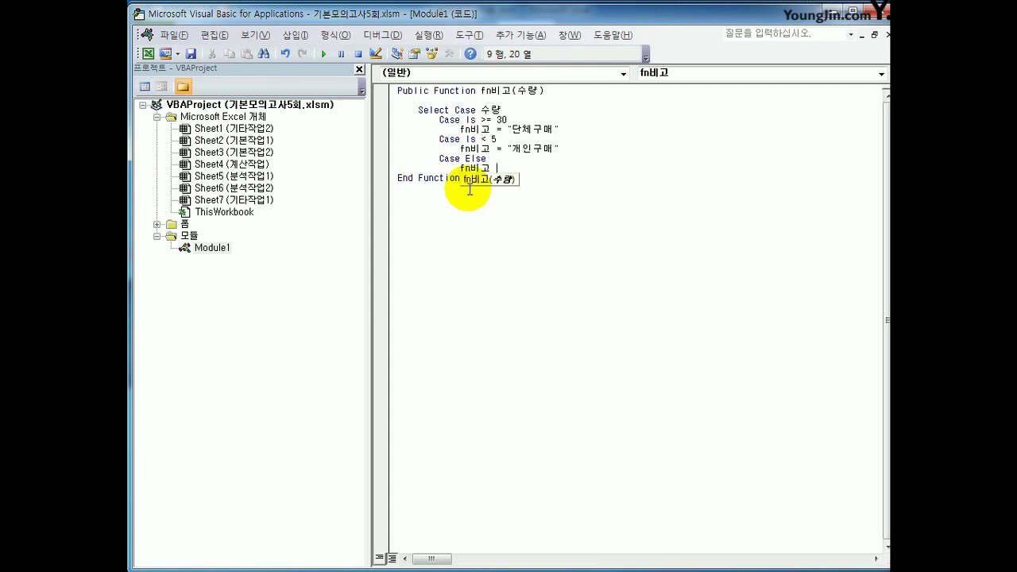
type("= \"\"")
key("Return")
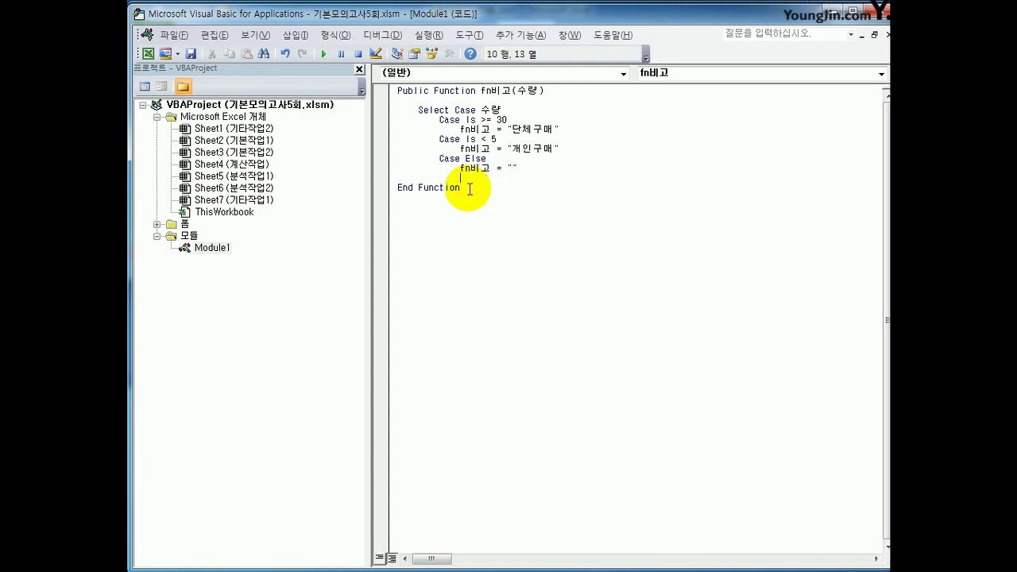
key("shift+Tab")
key("shift+Tab")
type("end select")
key("Return")
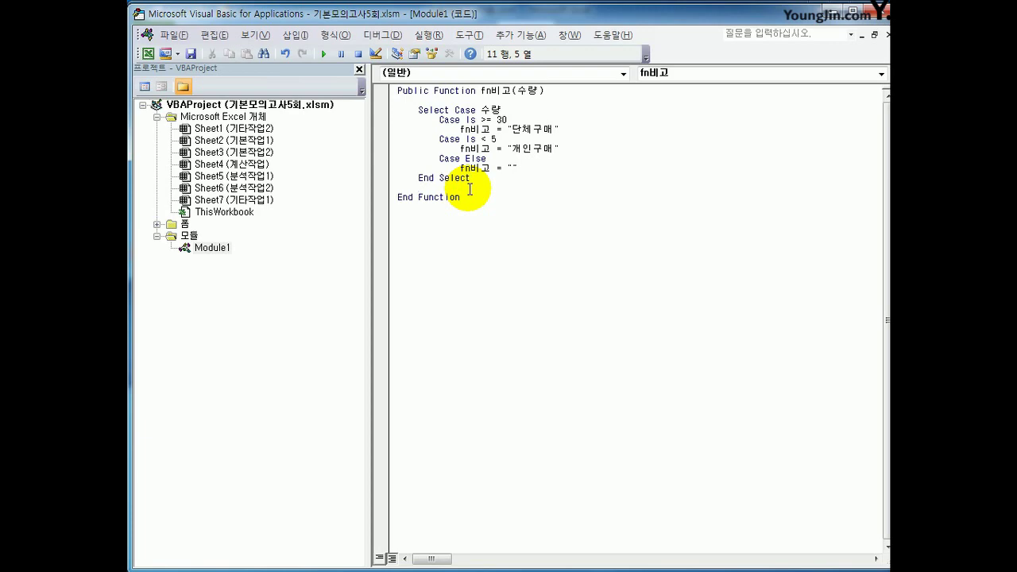
Close the Visual Basic editor and insert the user-defined function fn비고 in H3 with E3 as 수량.
left_click(878, 11)
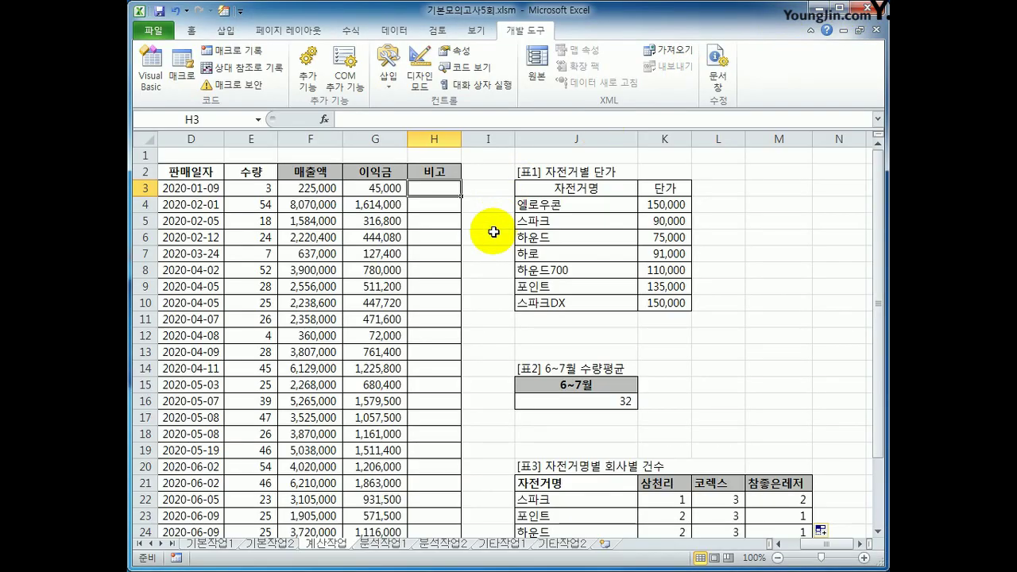
left_click(326, 118)
left_click(386, 231)
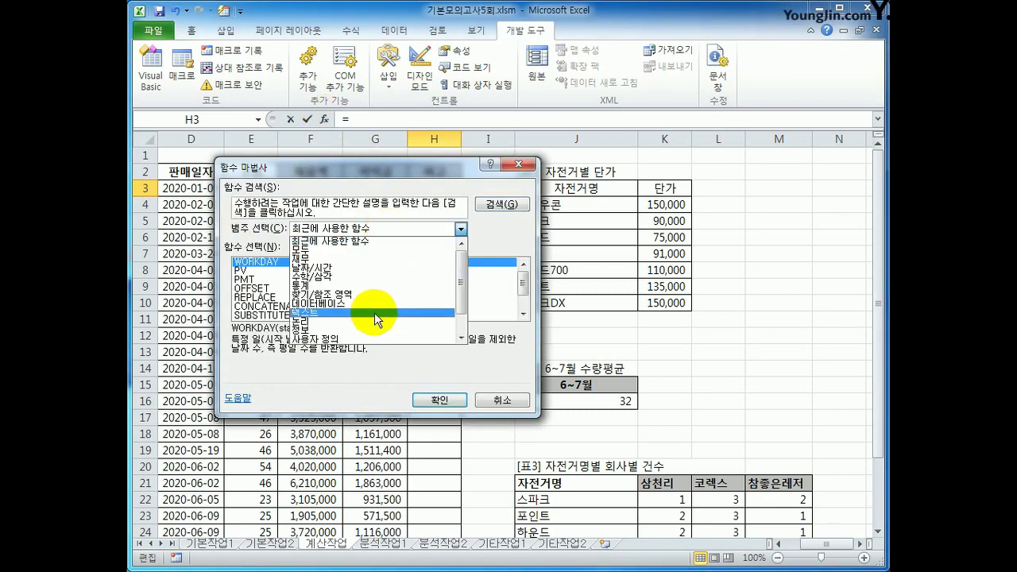
left_click(377, 338)
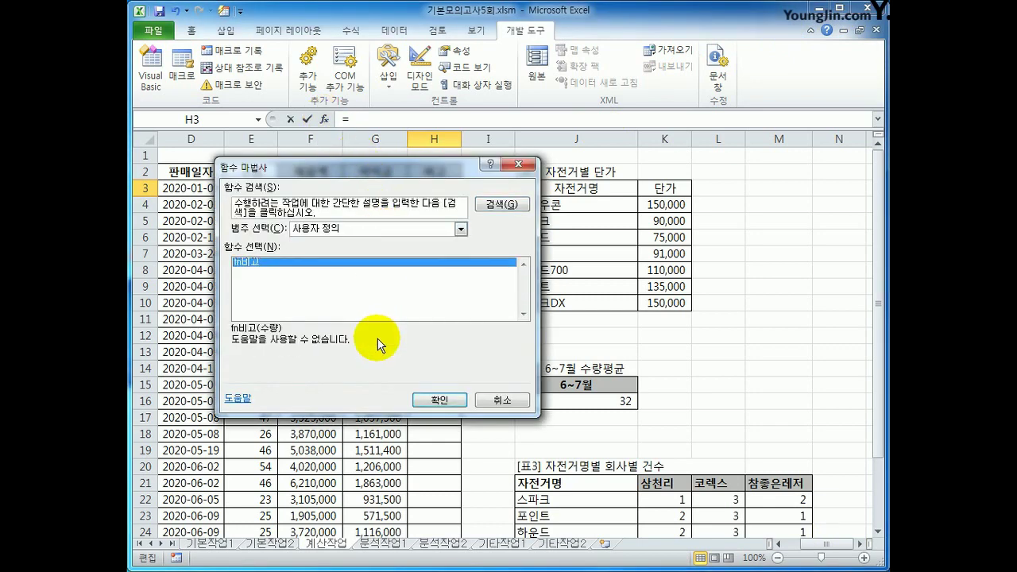
left_click(448, 399)
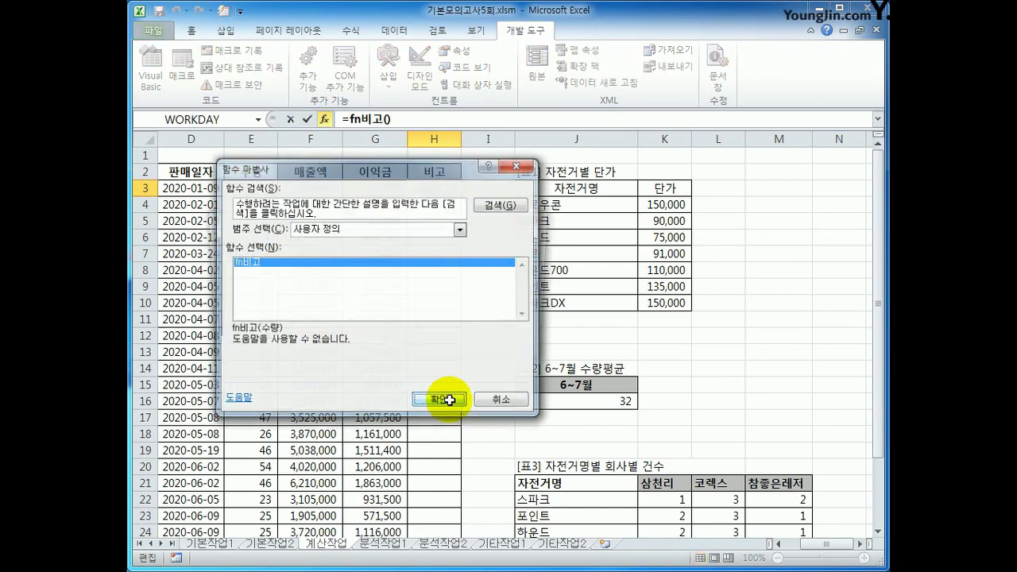
left_click(251, 188)
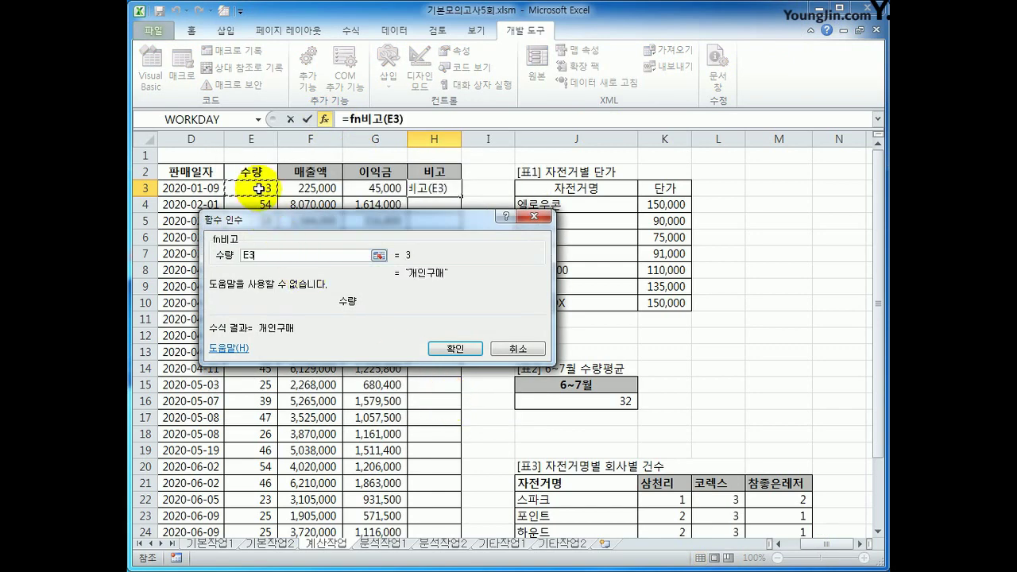
left_click(449, 350)
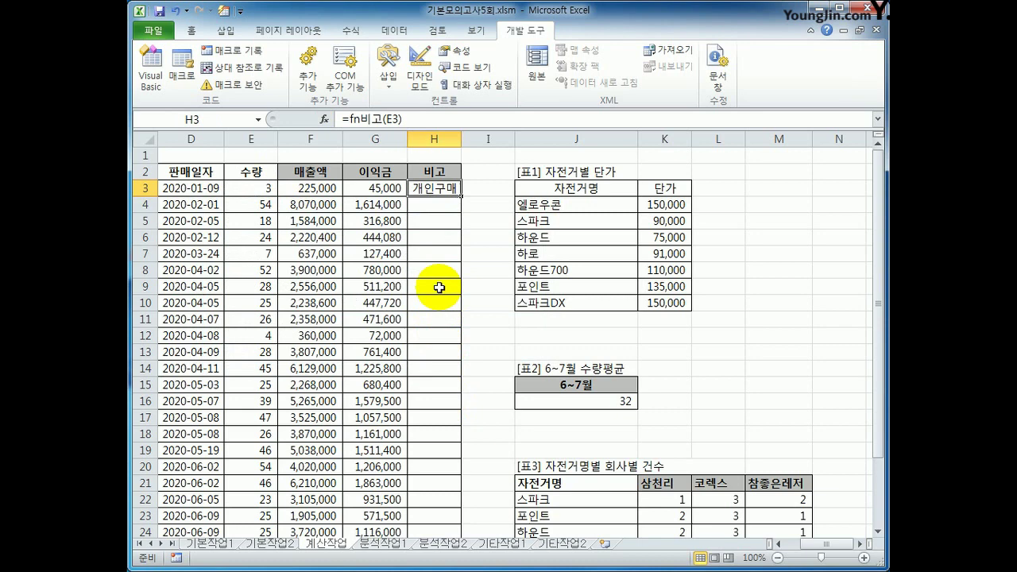
Fill the H3 formula down the 비고 column and check the first results in H3:H7.
double_click(461, 196)
left_click(450, 204)
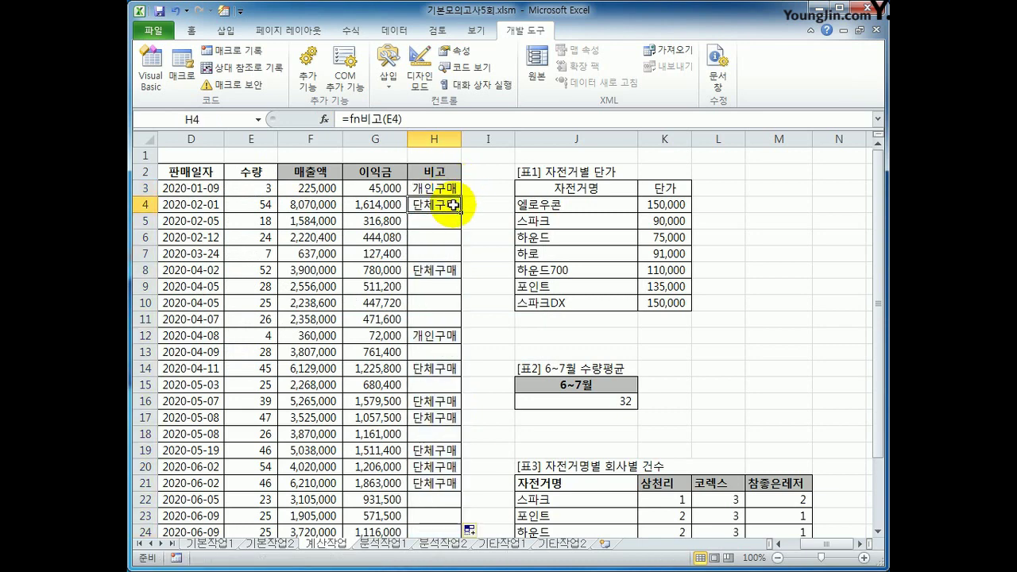
left_click(450, 192)
left_click_drag(445, 220, 443, 254)
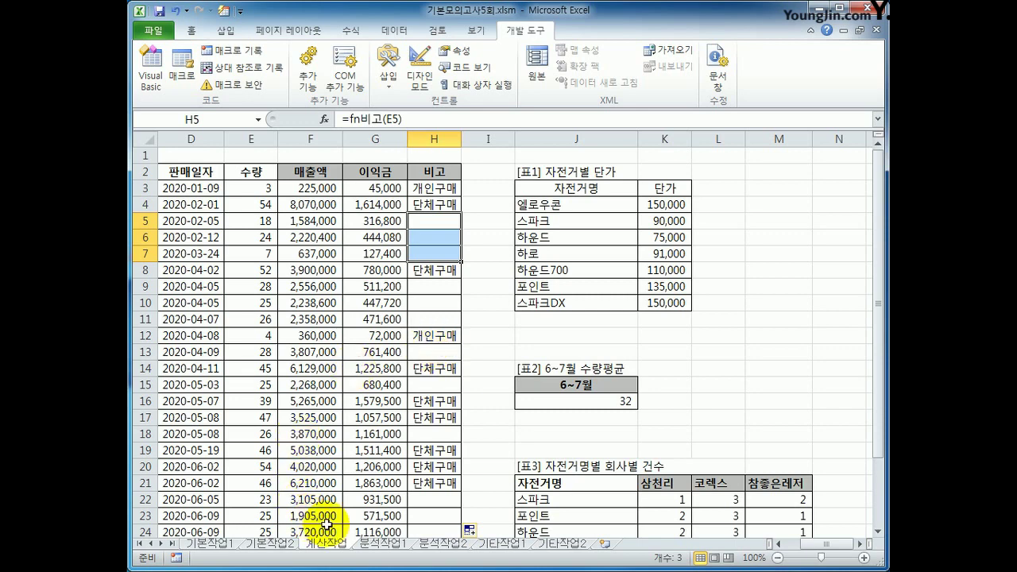
On the 분석작업1 sheet, start a pivot table from the data range A1:G39.
left_click(366, 545)
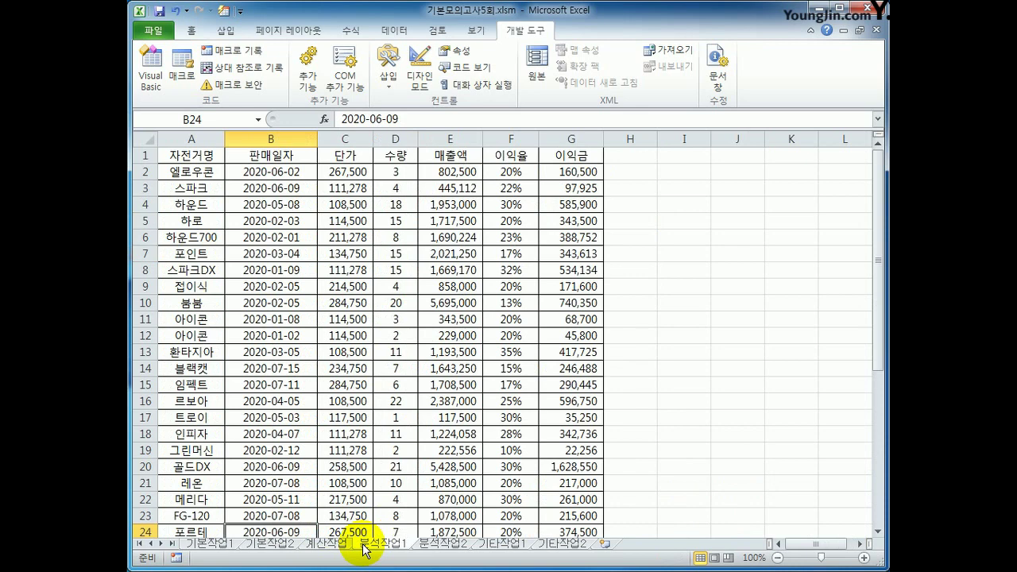
left_click(199, 155)
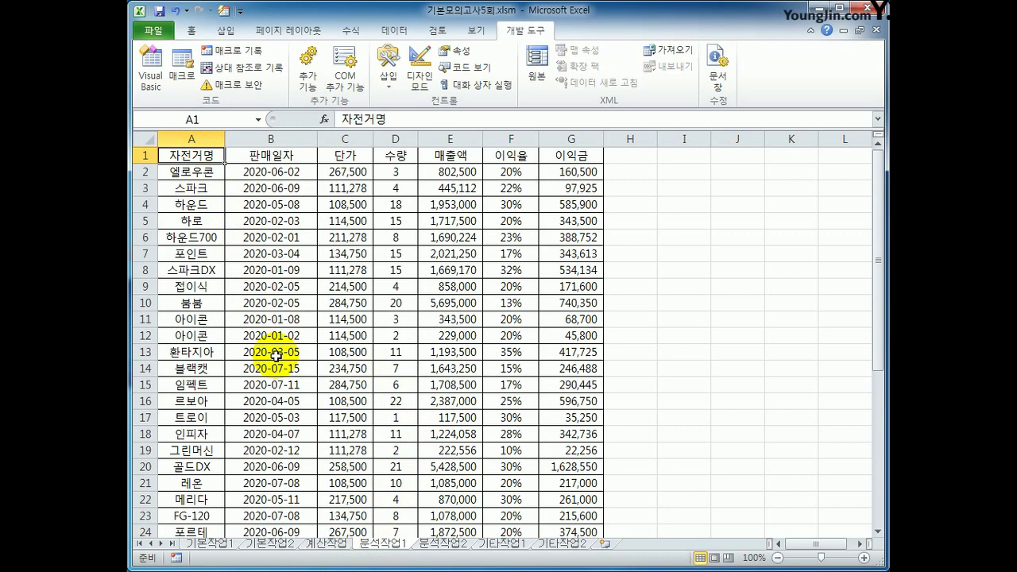
left_click(220, 30)
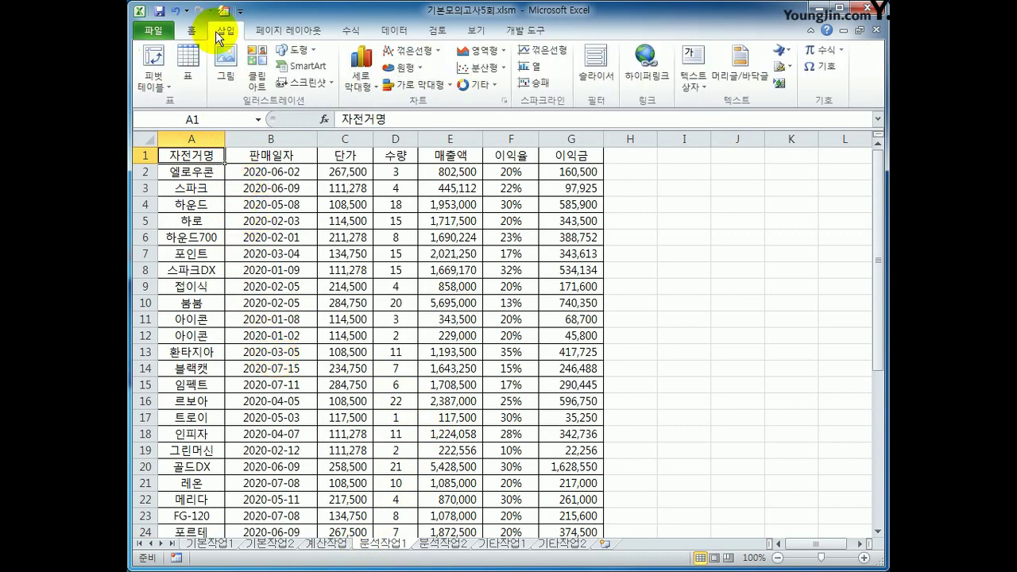
left_click(168, 57)
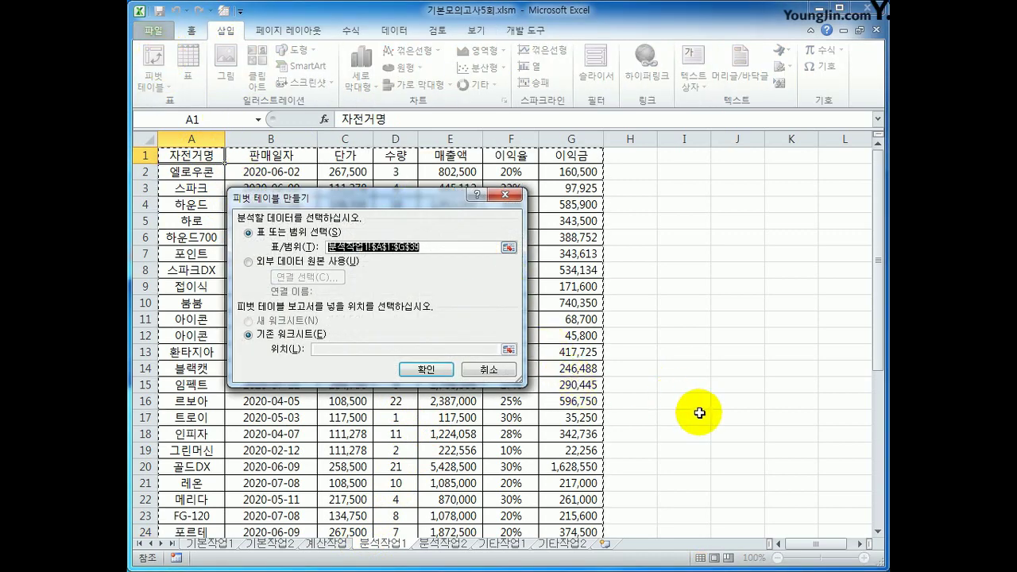
scroll(699, 413, "down", 8)
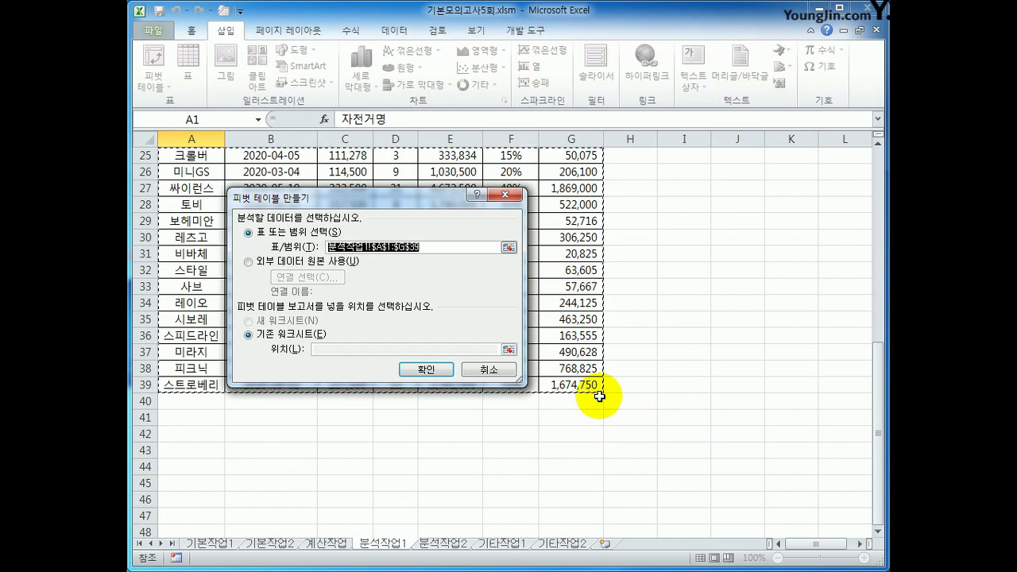
Place the pivot table on the existing worksheet at cell I4 and create it.
left_click(365, 354)
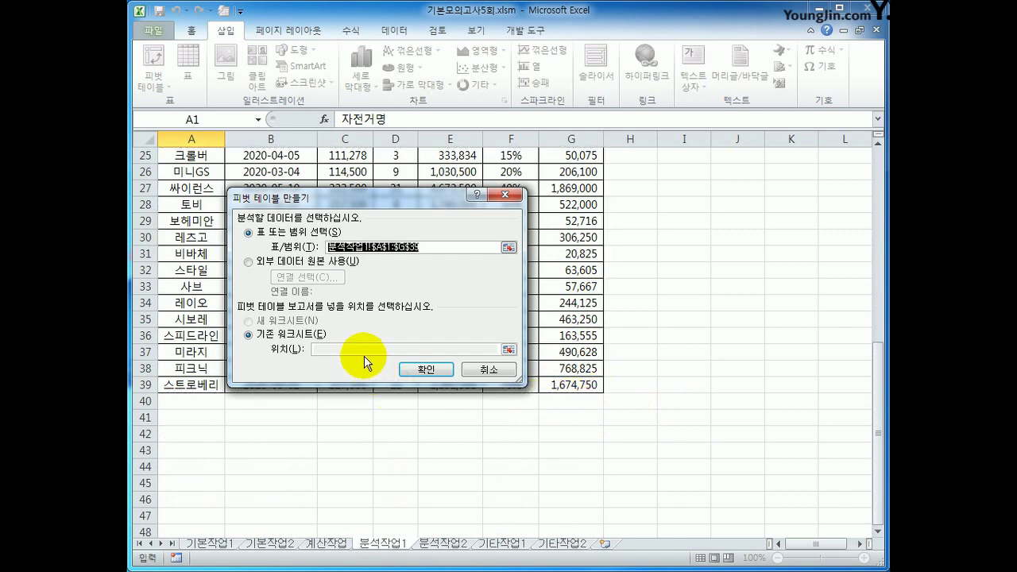
left_click(251, 334)
left_click(331, 348)
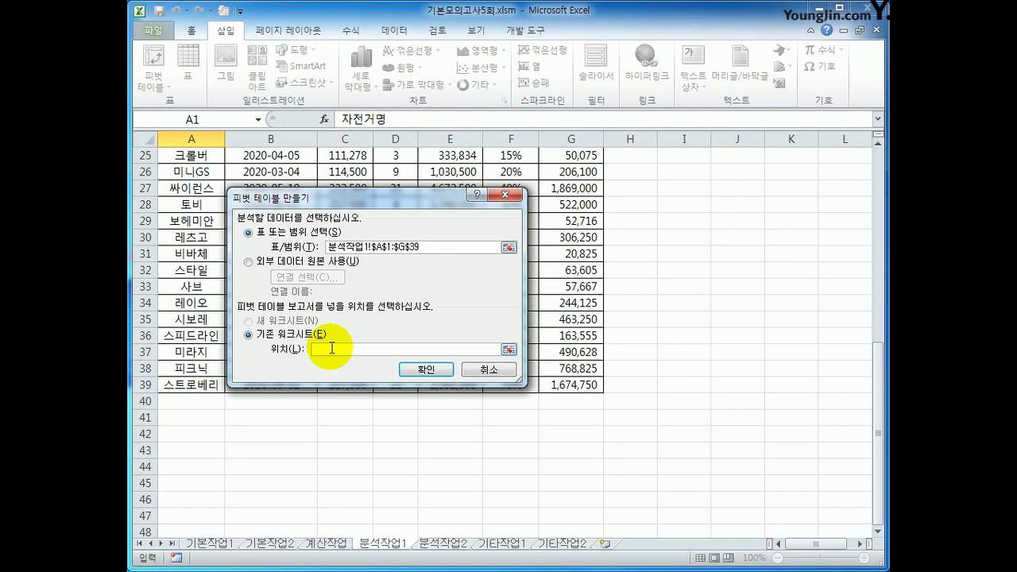
scroll(676, 277, "up", 8)
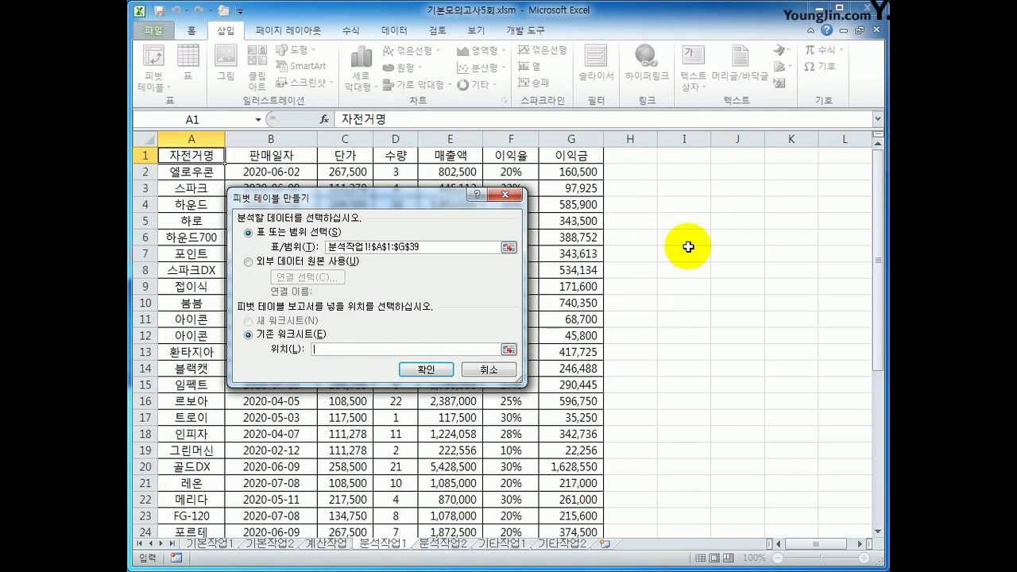
left_click(688, 212)
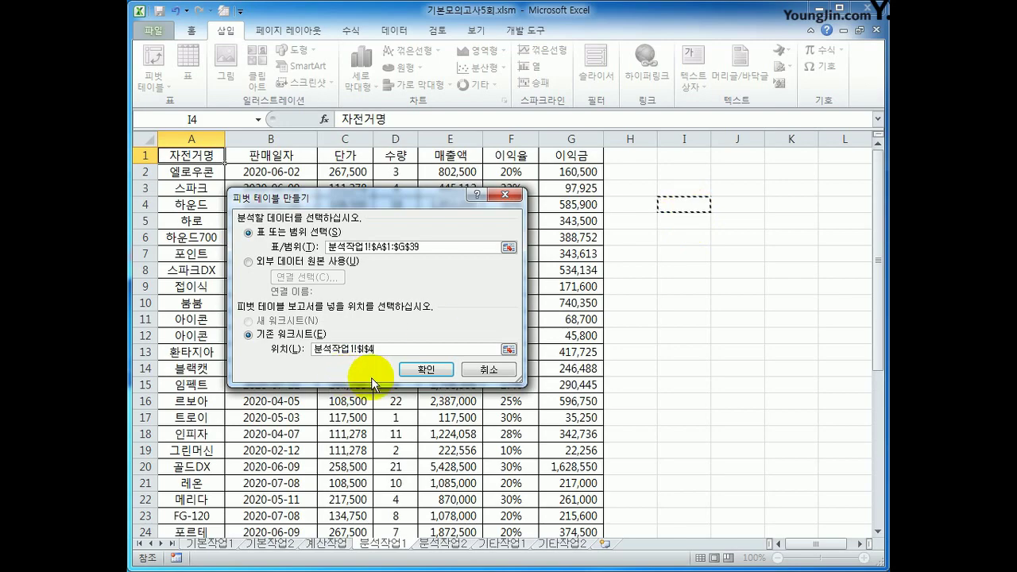
left_click(414, 372)
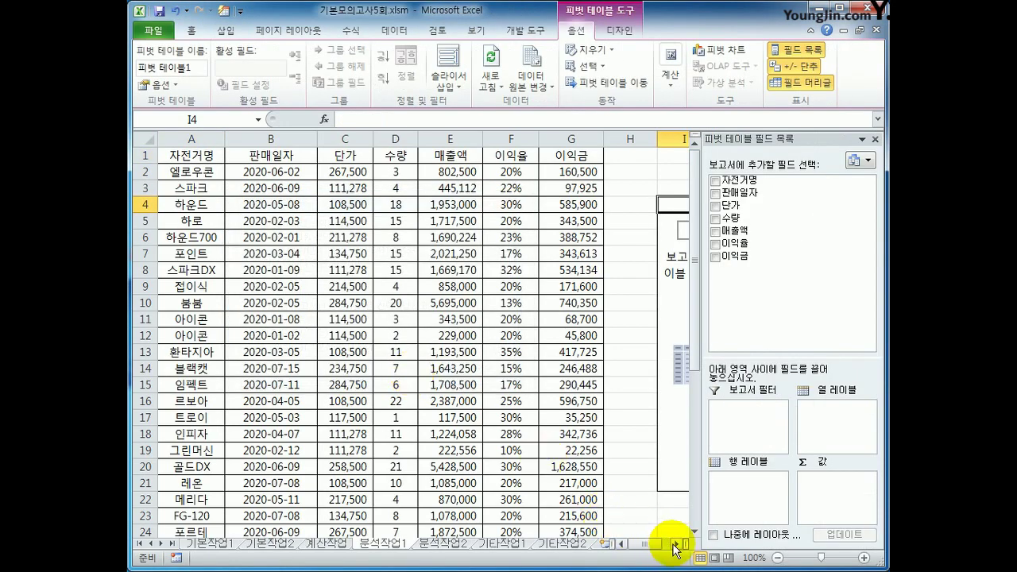
Add 판매일자 to the pivot table as the report filter and 매출액 as the row label.
left_click(674, 546)
left_click(673, 546)
left_click(673, 546)
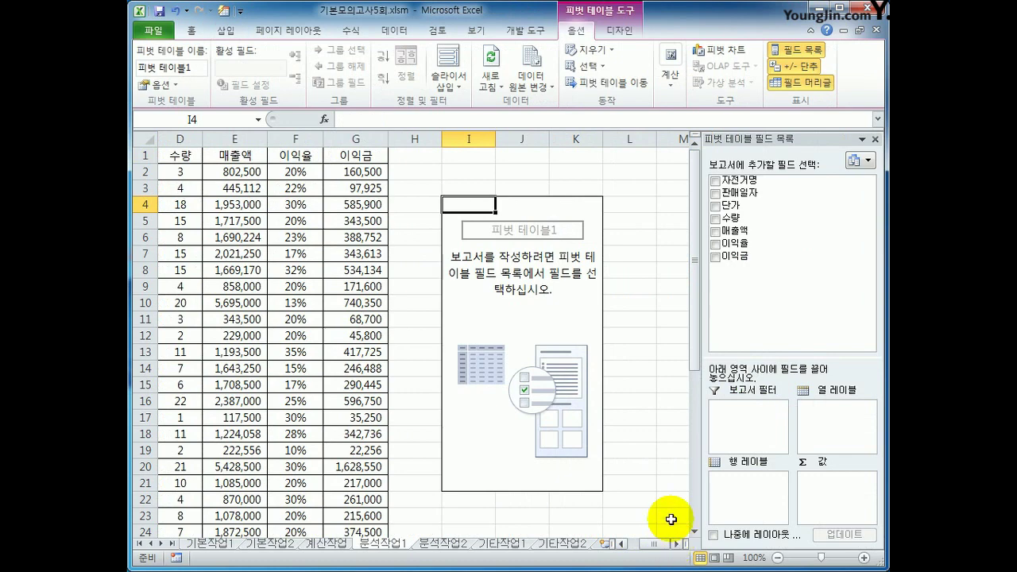
left_click_drag(760, 201, 769, 443)
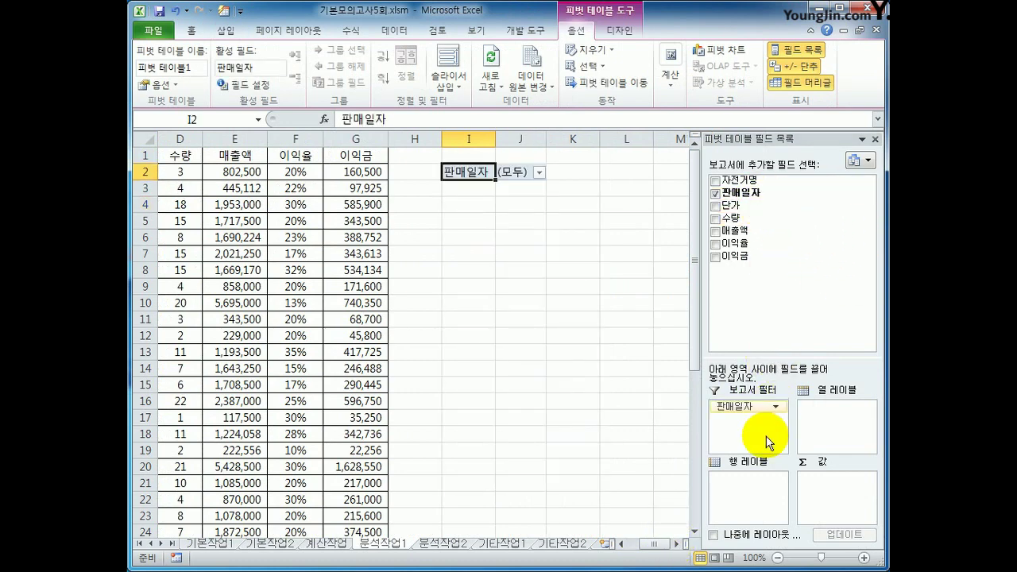
left_click_drag(730, 232, 756, 493)
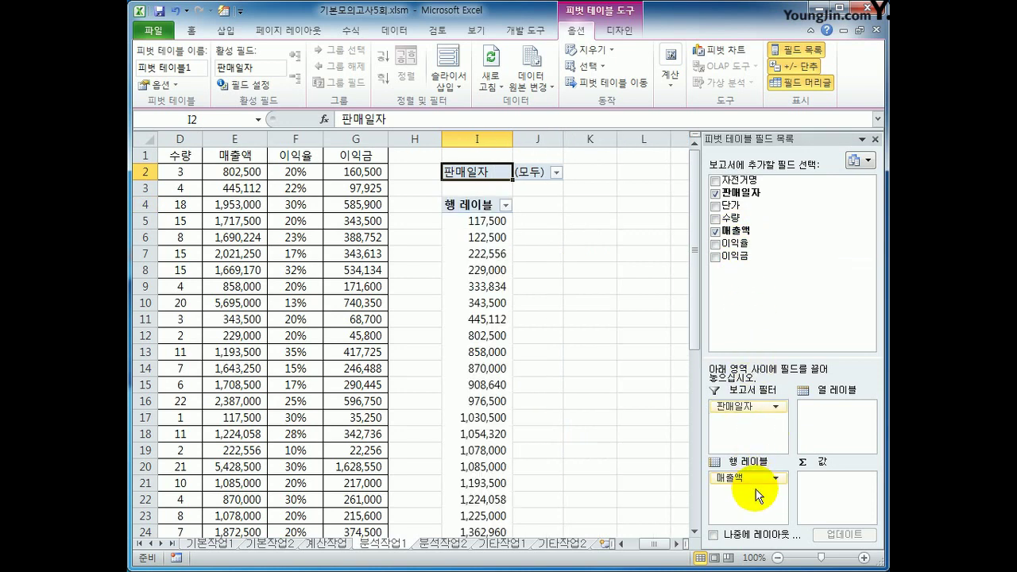
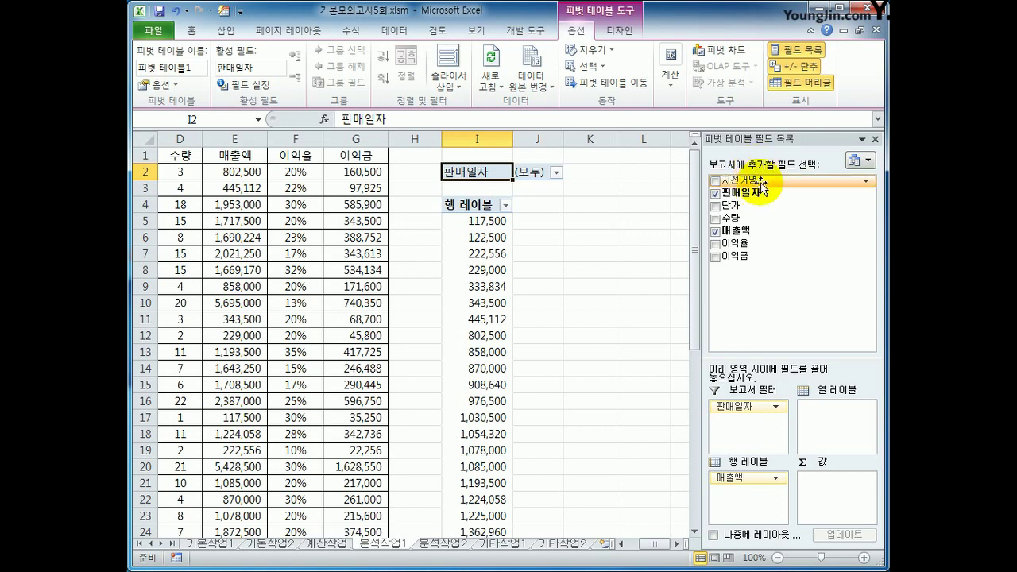
Add 자전거명, 단가 and 이익금 to the pivot table as value fields, in that order.
left_click_drag(755, 189, 839, 489)
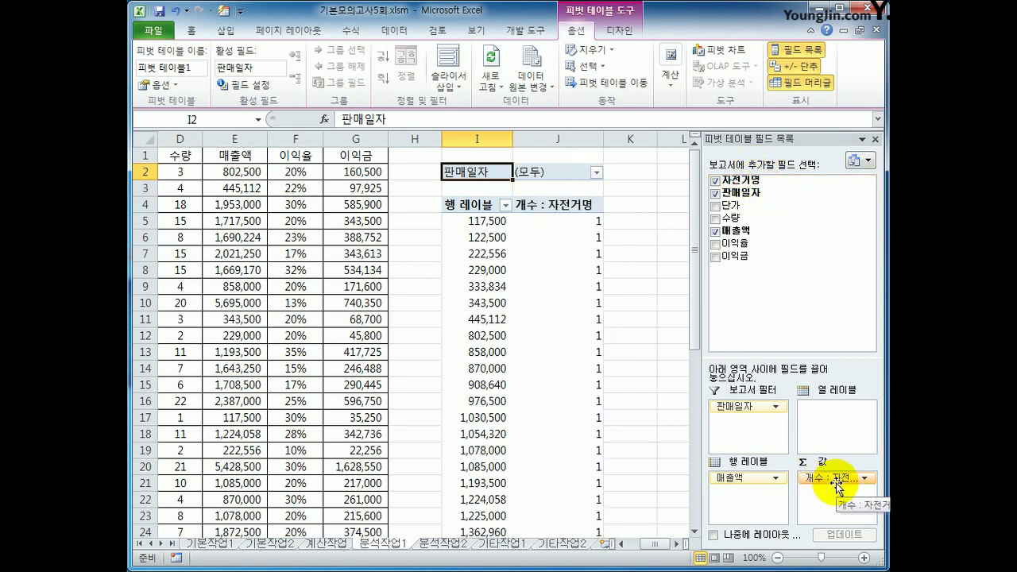
left_click_drag(747, 200, 834, 520)
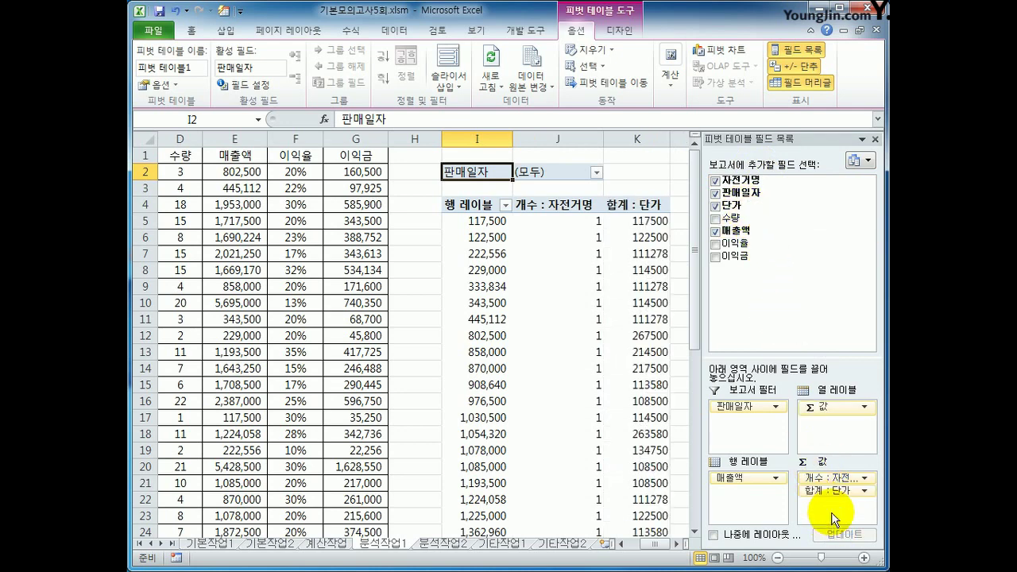
left_click_drag(739, 256, 820, 521)
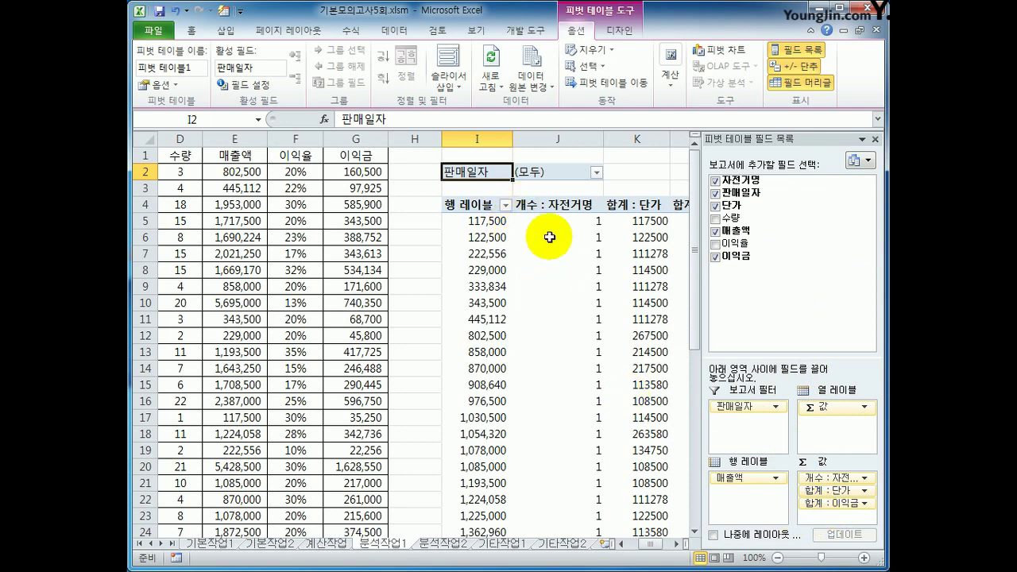
Switch the pivot table's report layout to tabular form (테이블 형식으로 표시).
left_click(627, 32)
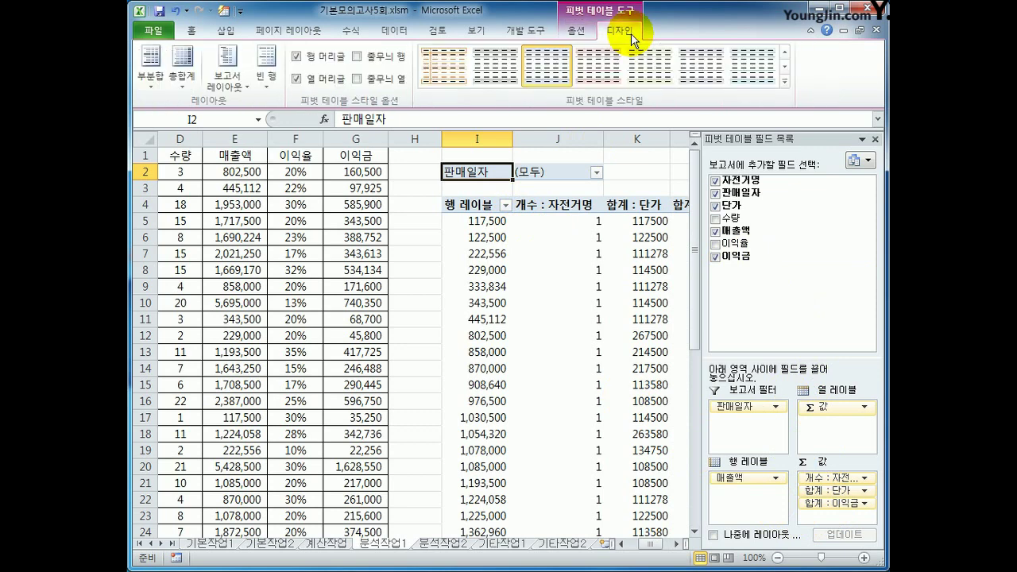
left_click(238, 76)
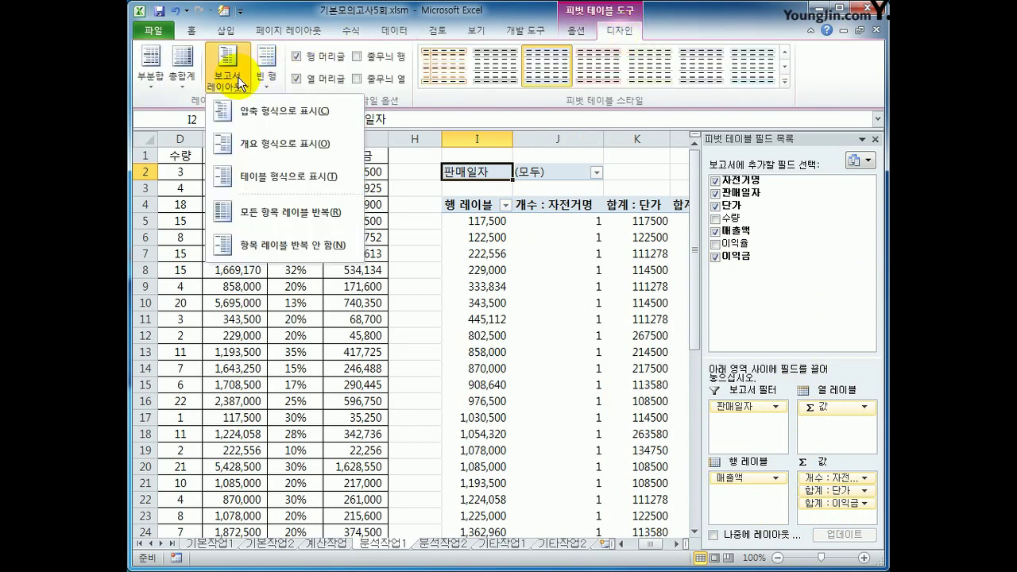
left_click(278, 178)
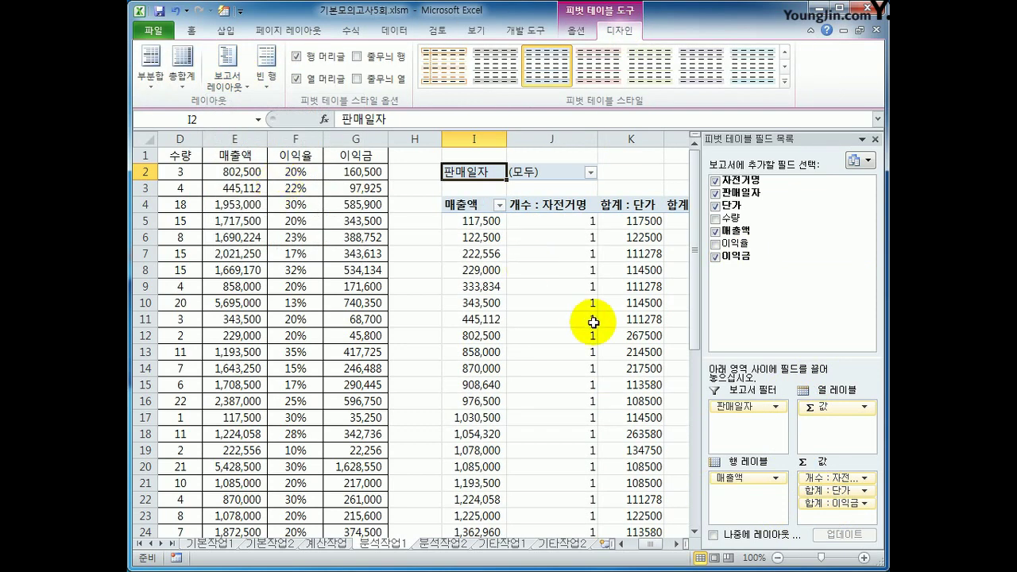
Group the 매출액 row values from 0 to 6000000 in intervals of 1000000.
left_click(471, 221)
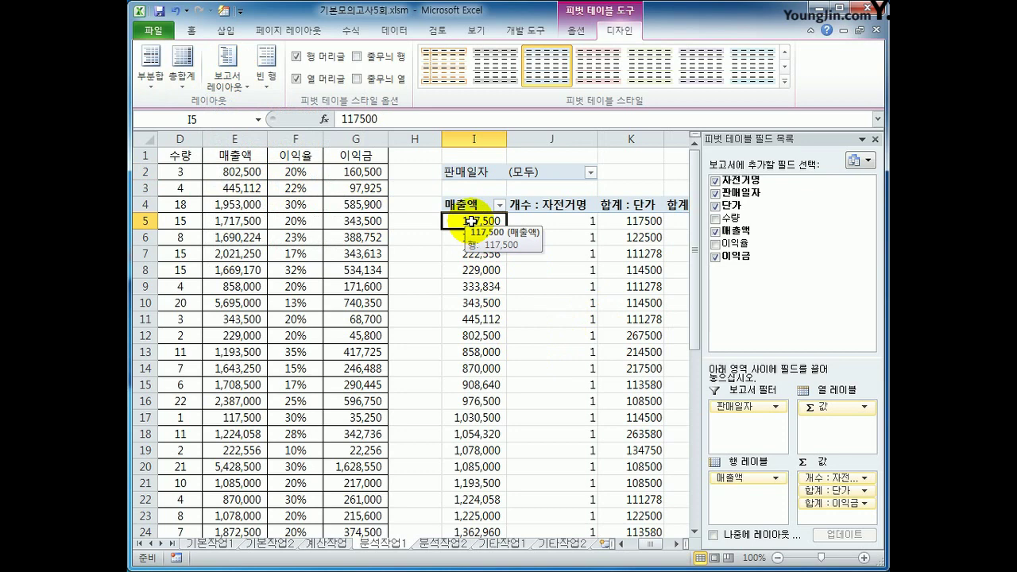
right_click(471, 221)
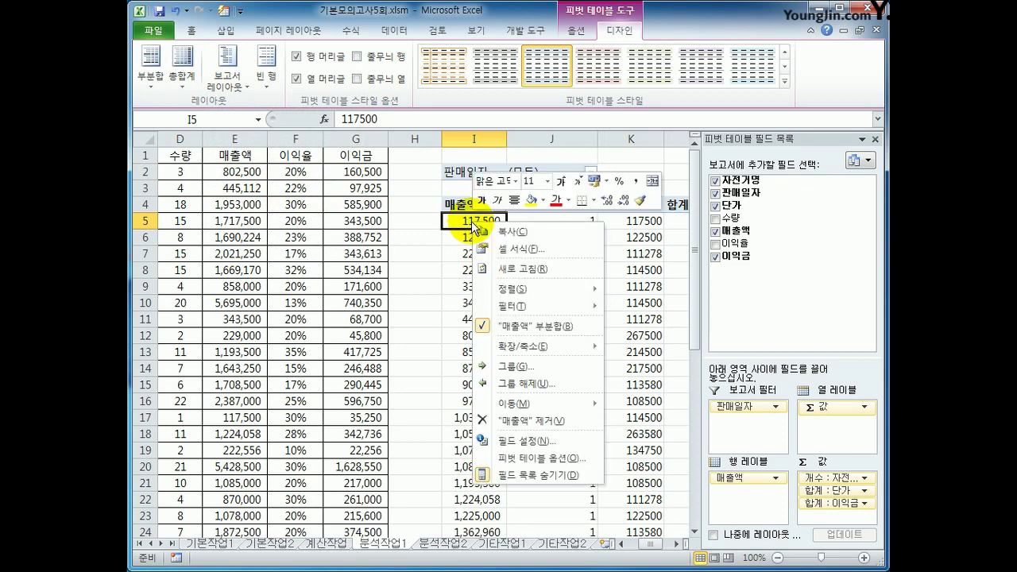
left_click(555, 370)
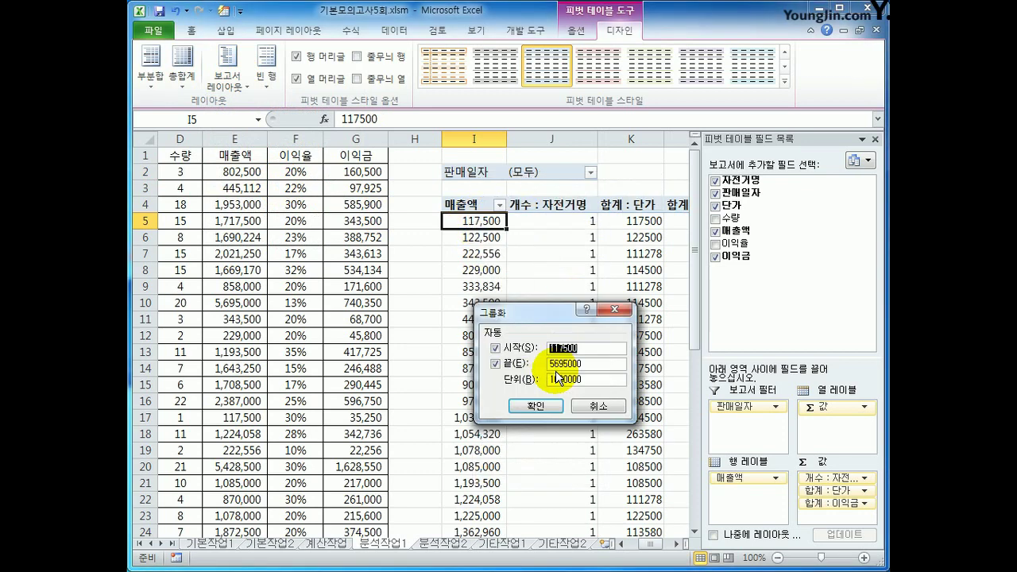
type("0")
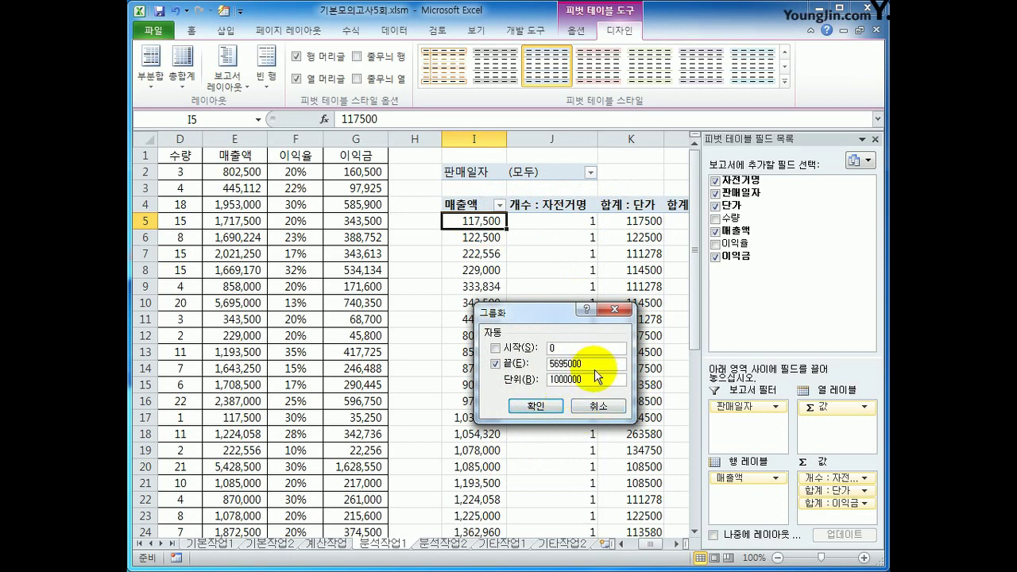
double_click(595, 364)
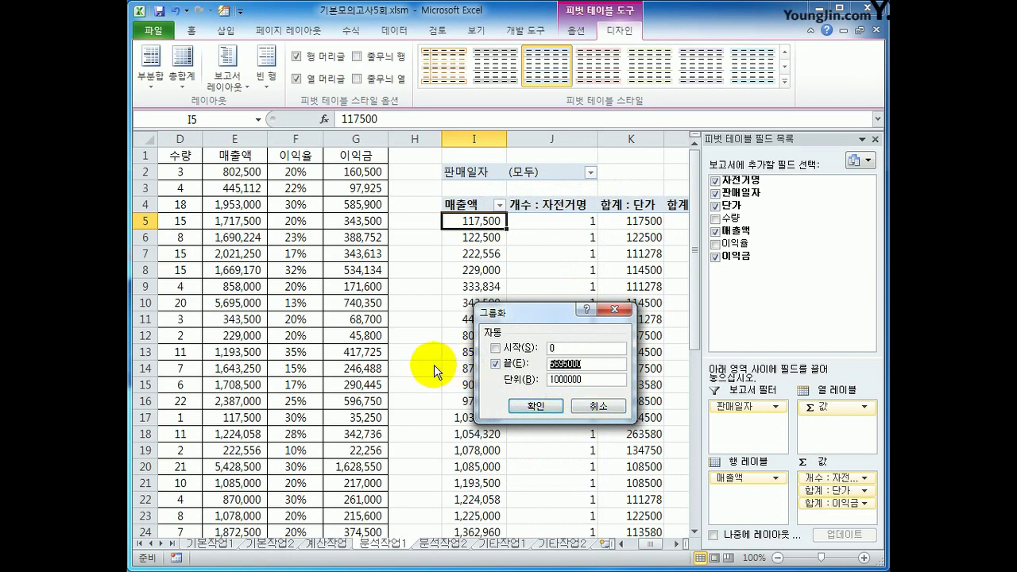
type("6000000")
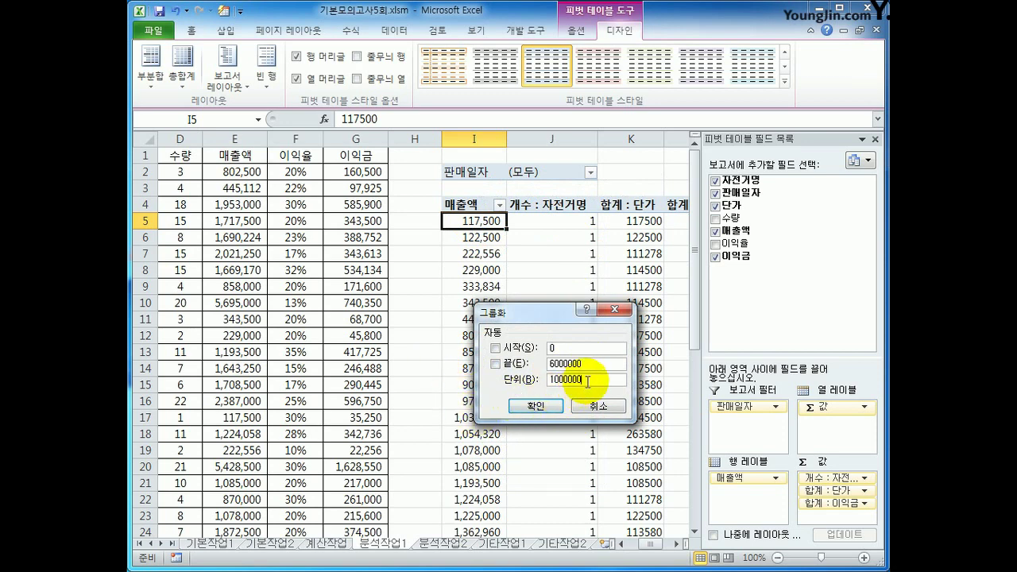
left_click(535, 405)
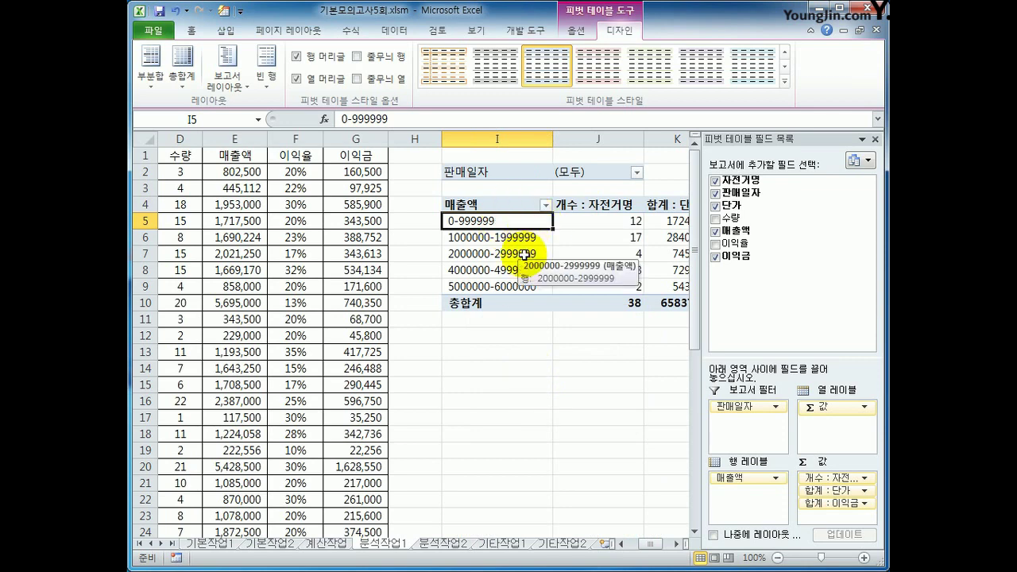
Format the 합계 : 단가 value field as 숫자 with the 1000 separator and 0 decimal places.
left_click(679, 544)
left_click(679, 544)
left_click(679, 544)
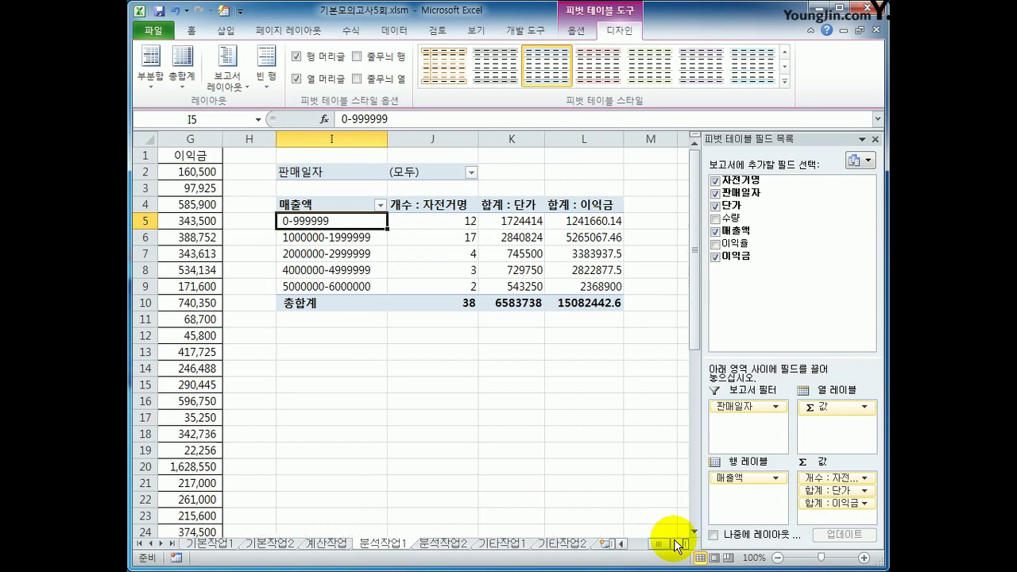
left_click(526, 204)
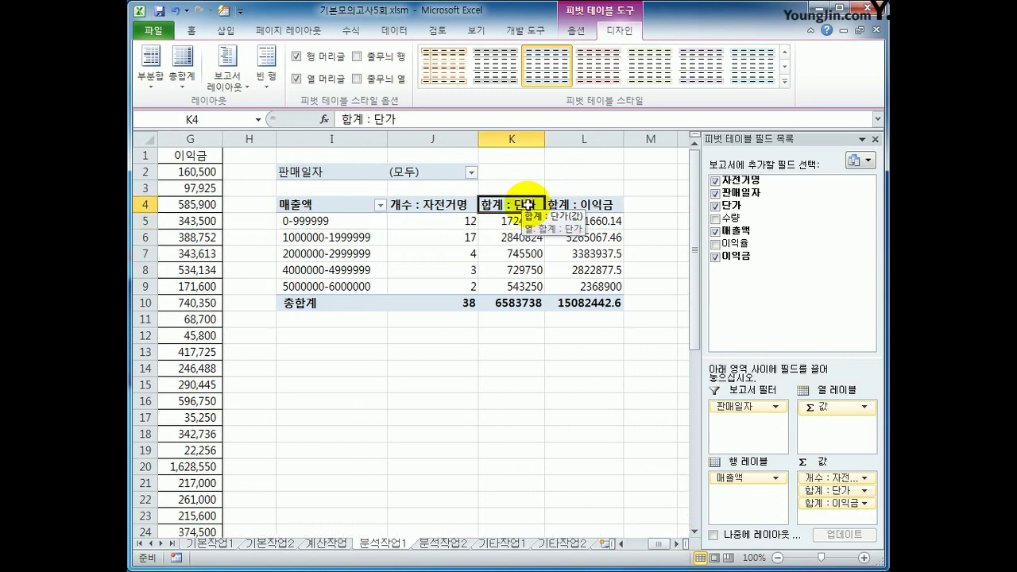
right_click(498, 204)
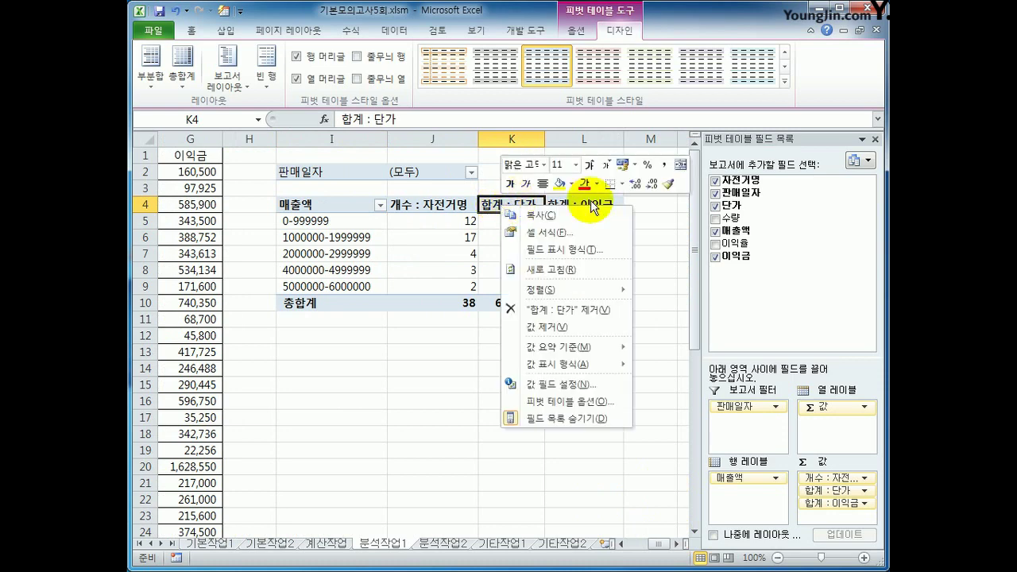
left_click(610, 384)
left_click(514, 472)
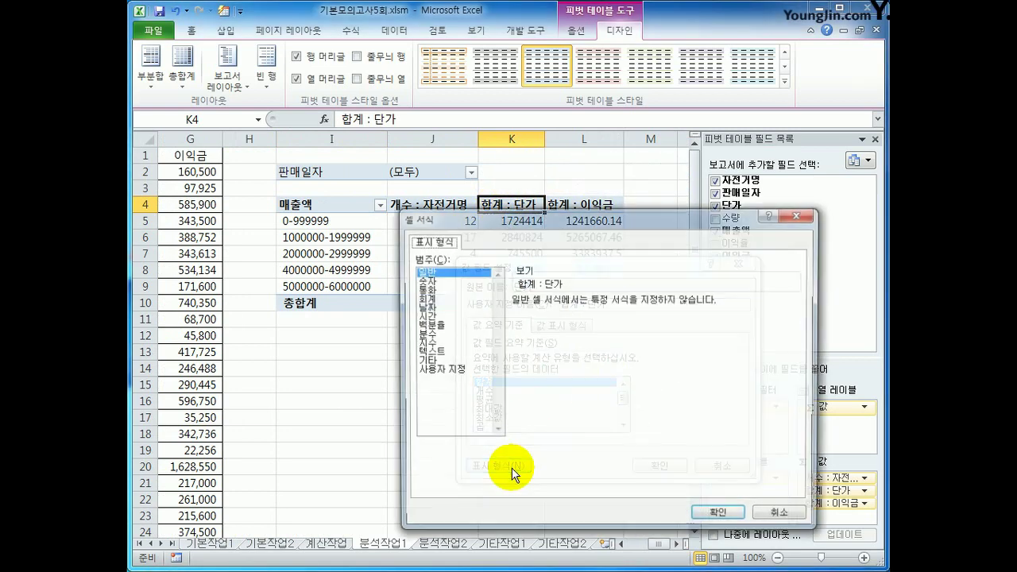
left_click(422, 280)
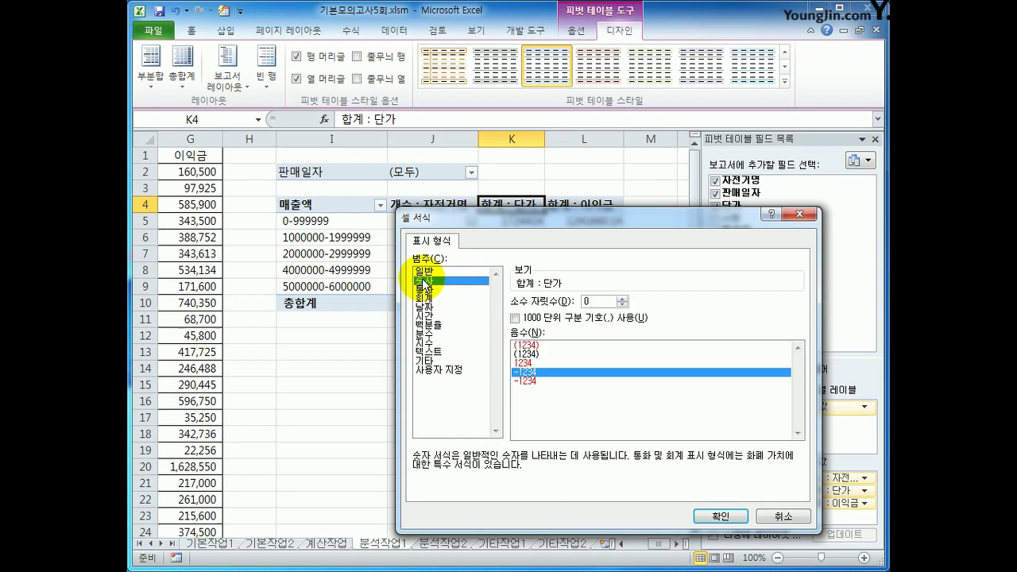
left_click(554, 327)
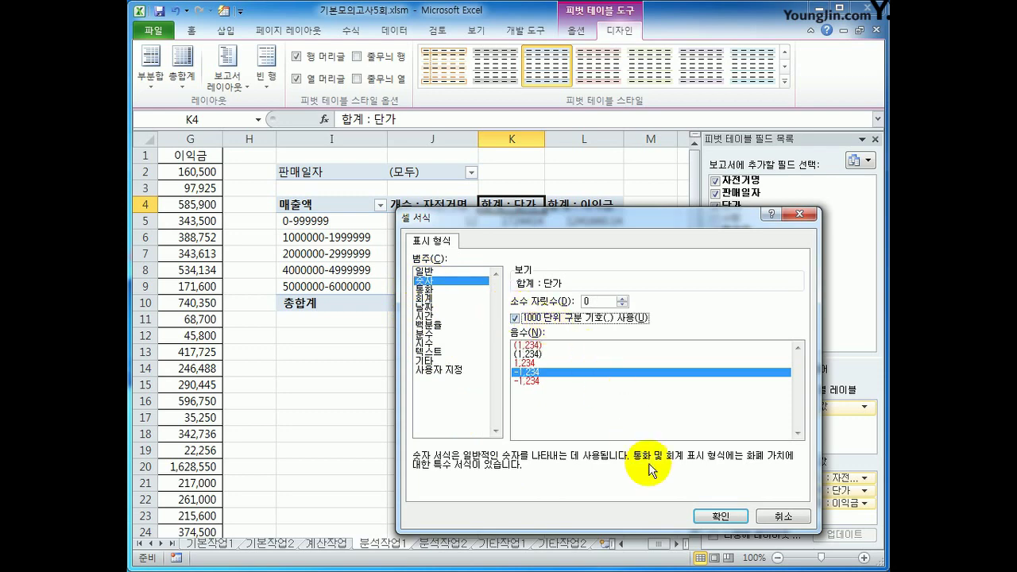
left_click(706, 517)
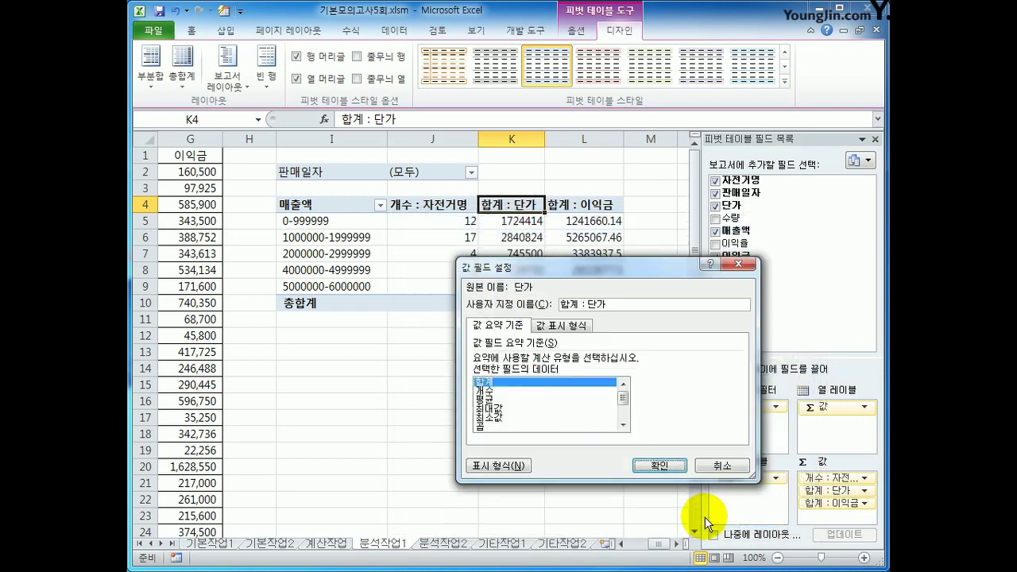
left_click(658, 465)
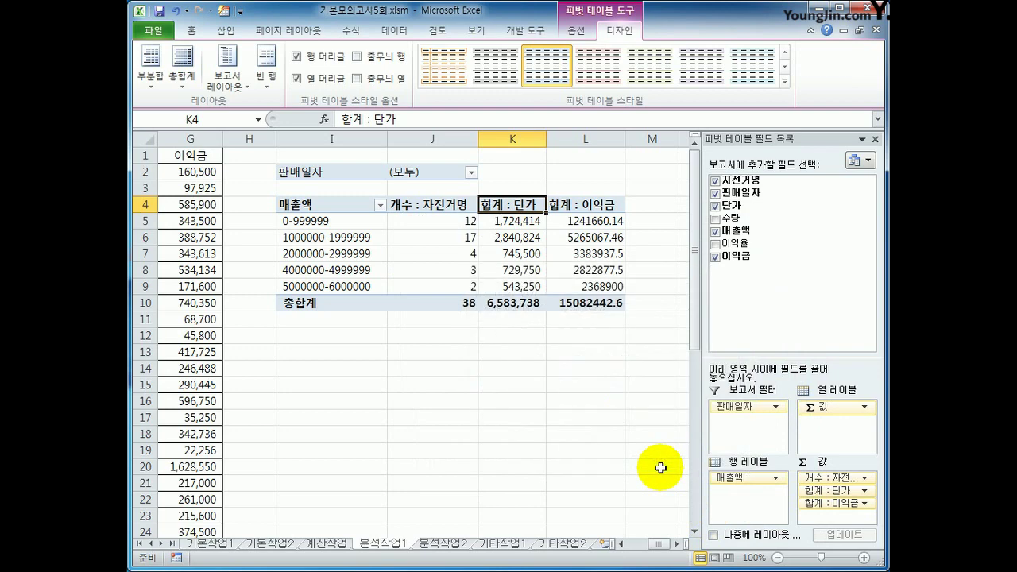
Format the 합계 : 이익금 value field as 숫자 with the 1000 separator and 0 decimal places.
left_click(569, 204)
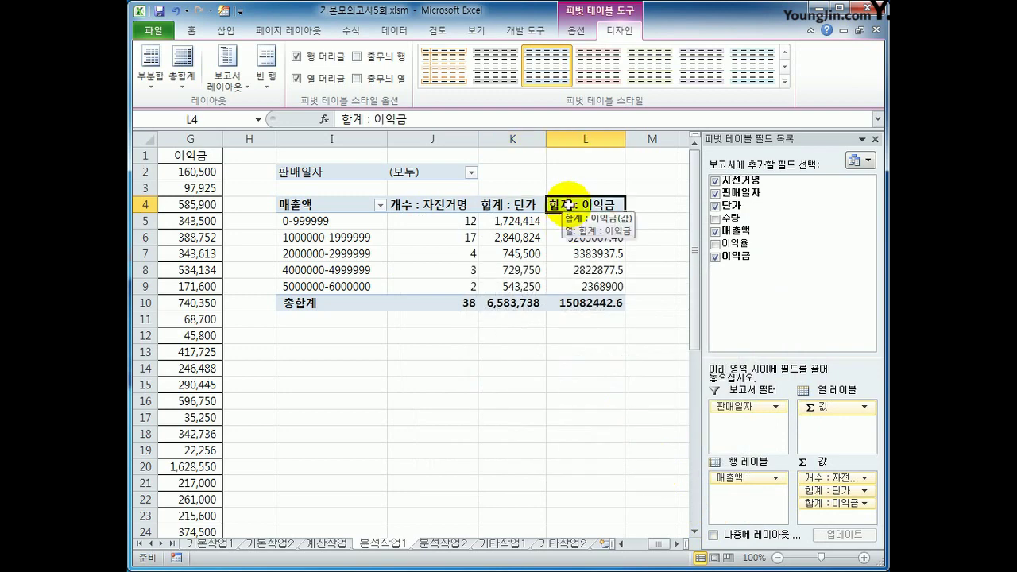
right_click(569, 204)
left_click(678, 383)
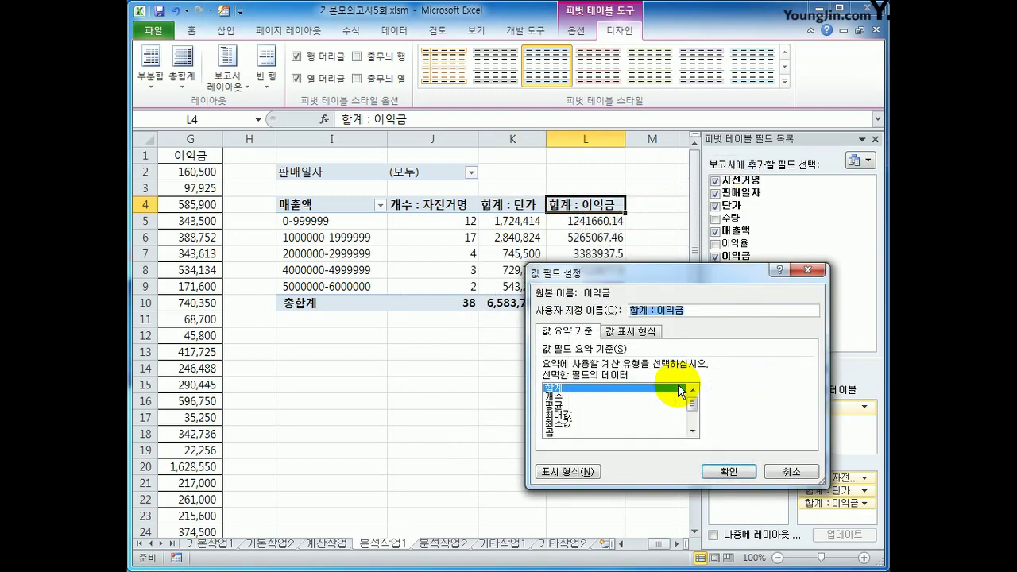
left_click(590, 472)
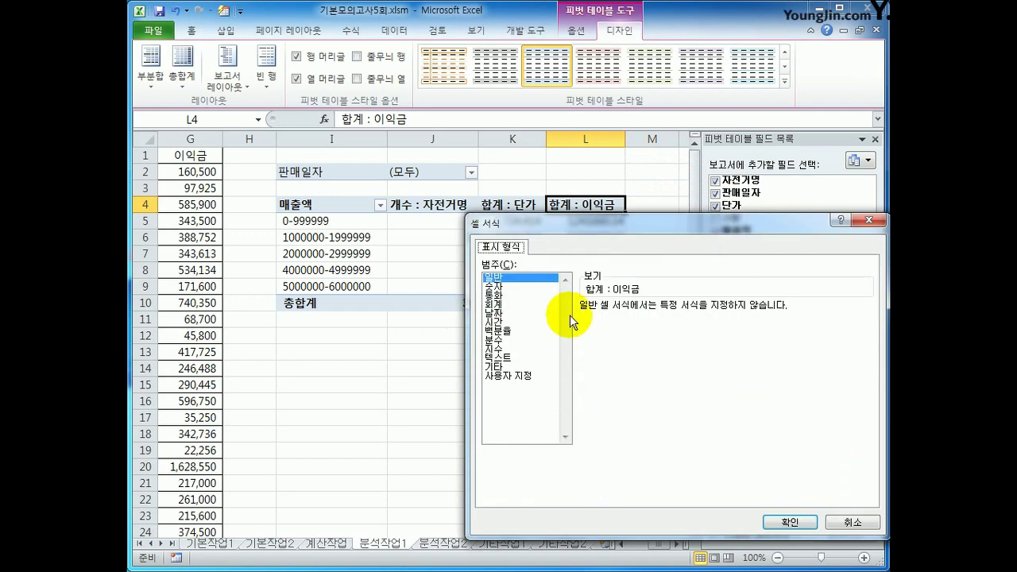
left_click(365, 230)
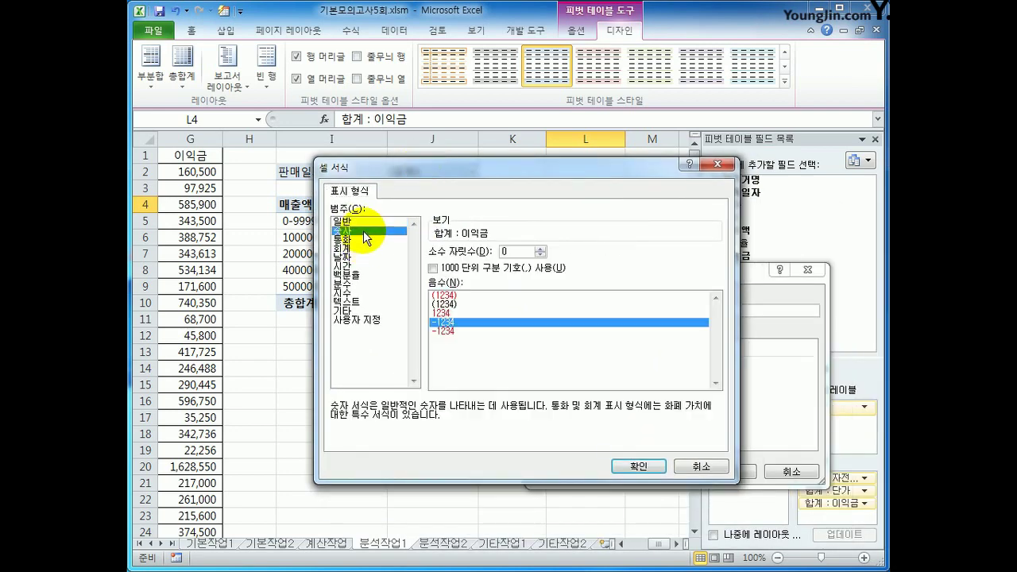
left_click(477, 274)
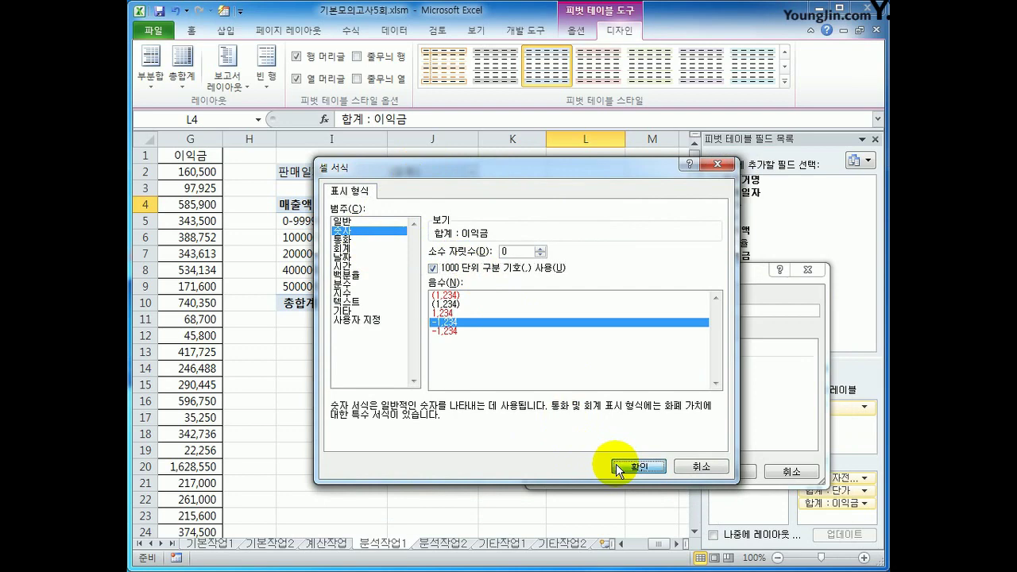
left_click(617, 466)
left_click(714, 472)
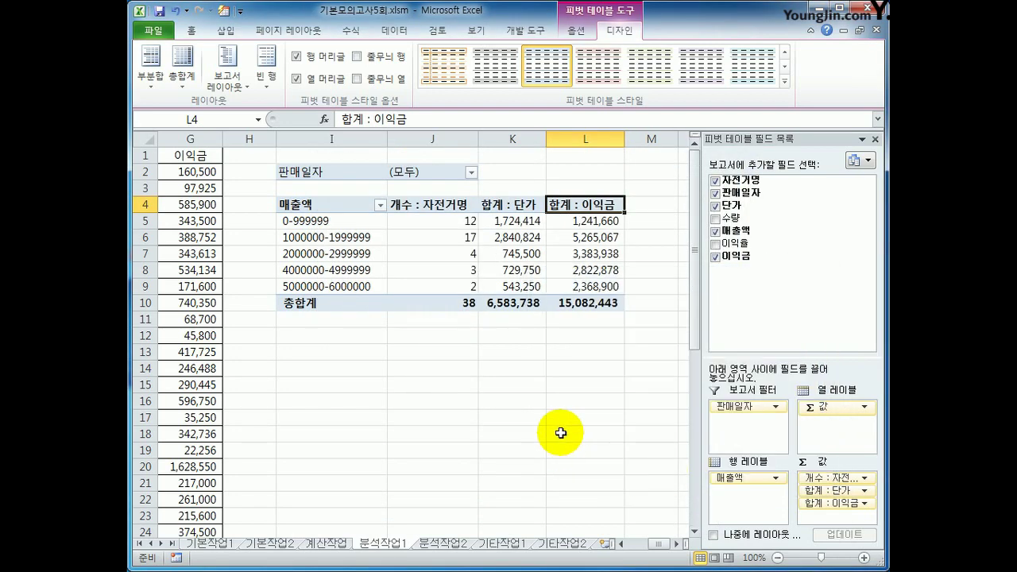
Rename the 개수 : 자전거명 value field in the pivot table as 자전거수.
left_click(458, 208)
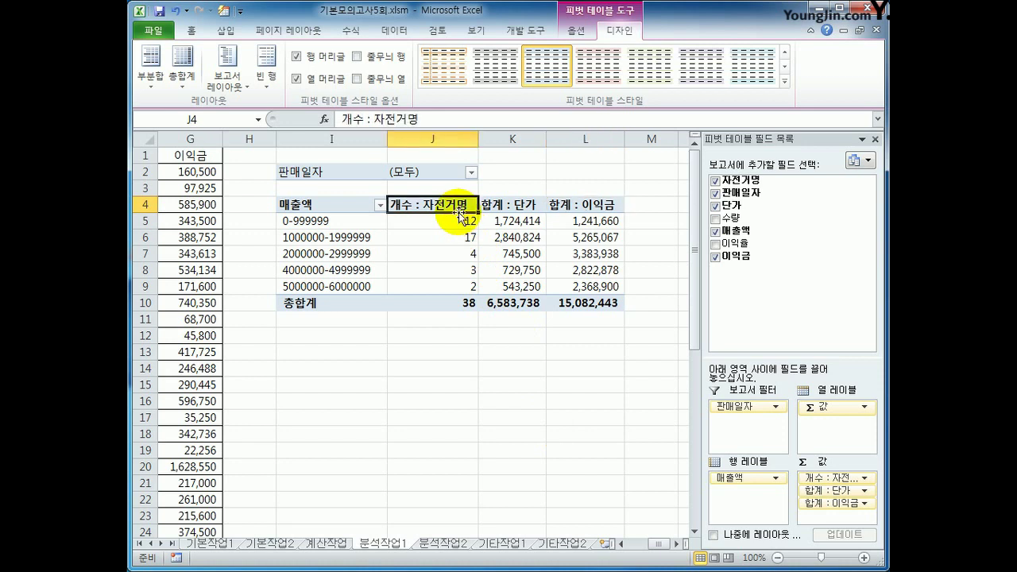
right_click(421, 205)
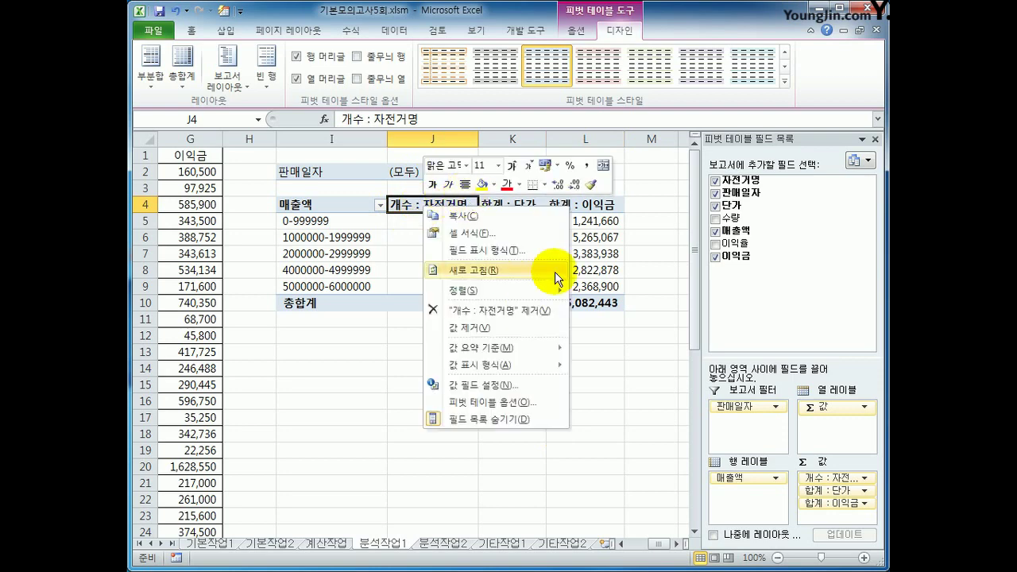
left_click(548, 386)
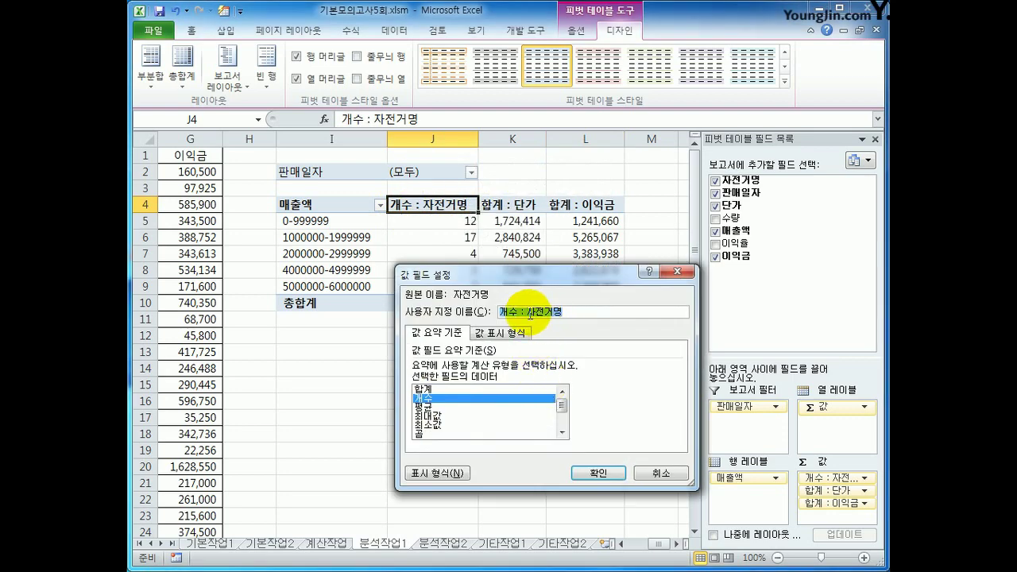
left_click_drag(525, 312, 492, 318)
key("Delete")
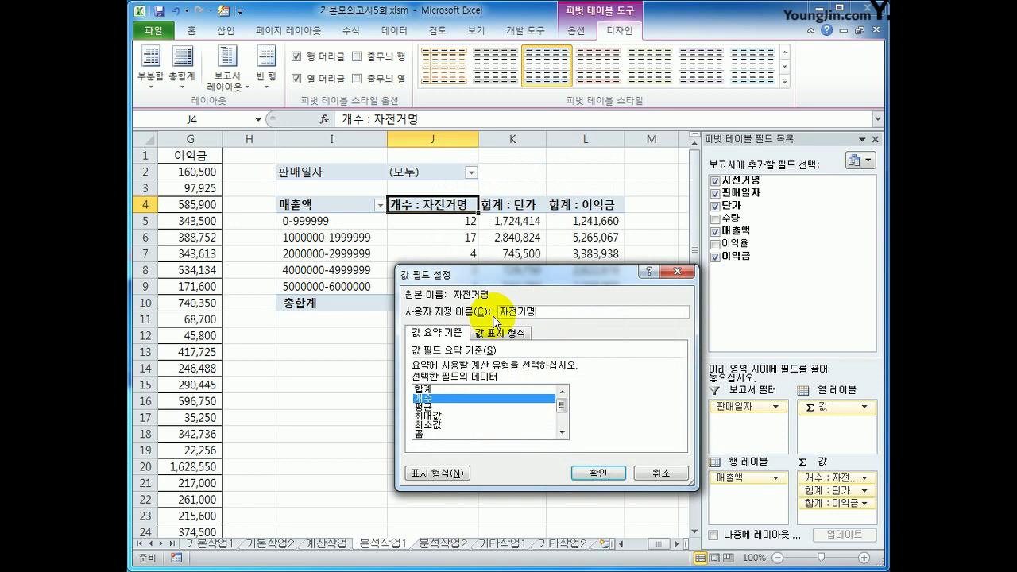
key("BackSpace")
type("ㅁ수")
left_click(597, 473)
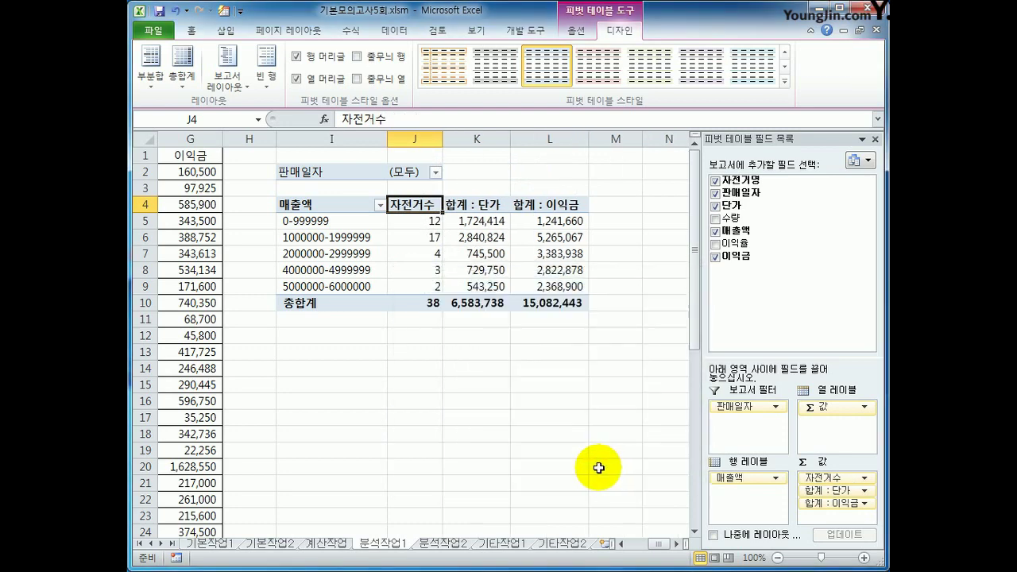
Locate the 자동 서식 command among all commands in the Quick Access Toolbar customization options.
left_click(240, 11)
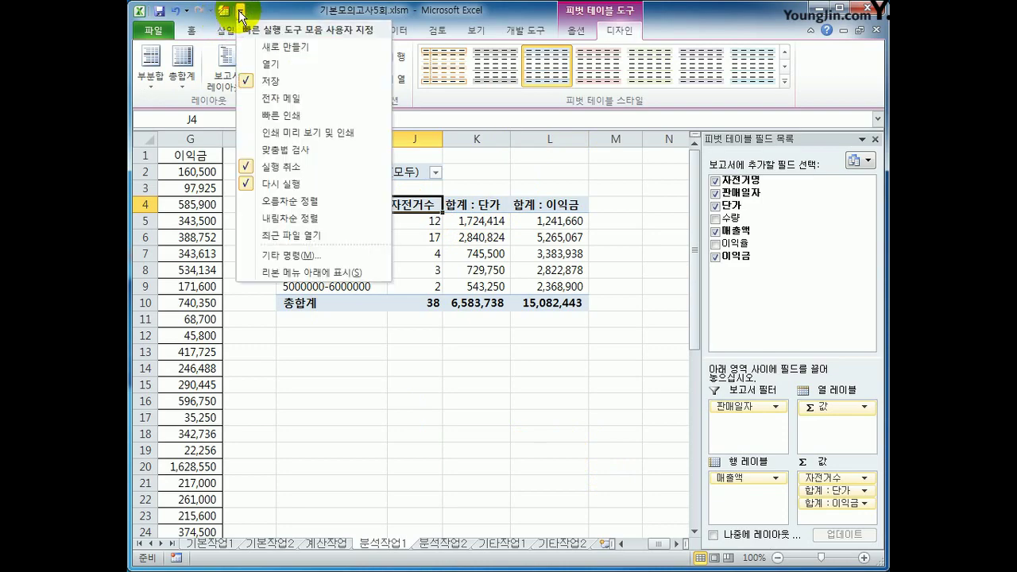
left_click(313, 255)
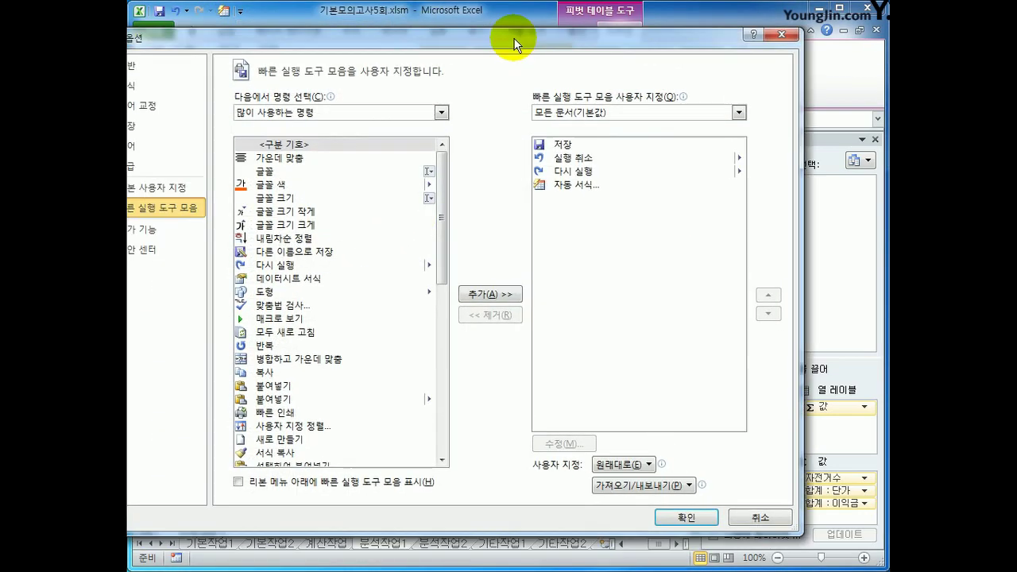
left_click(390, 97)
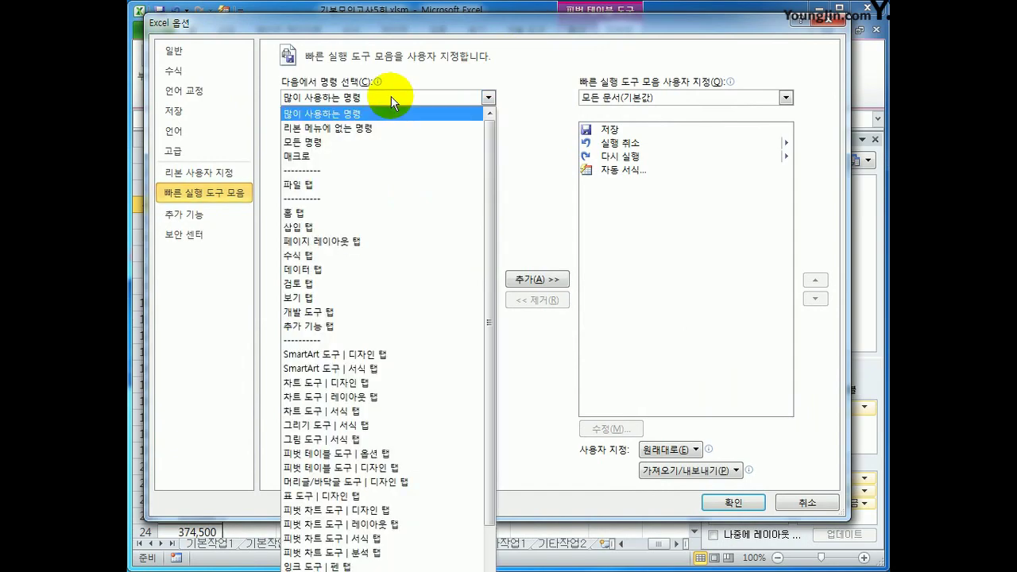
left_click(390, 142)
left_click_drag(488, 143, 482, 355)
left_click(402, 366)
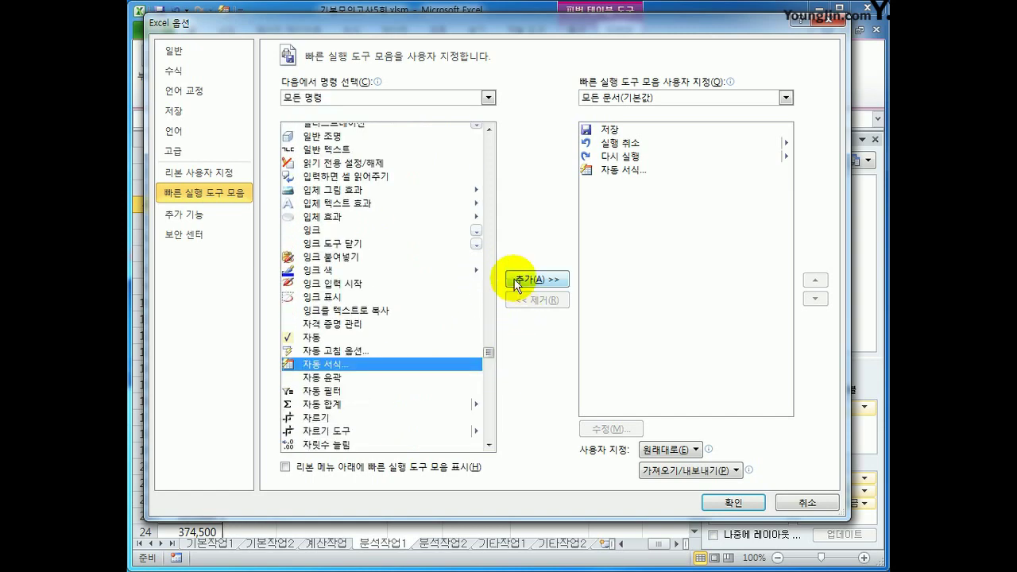
left_click(732, 502)
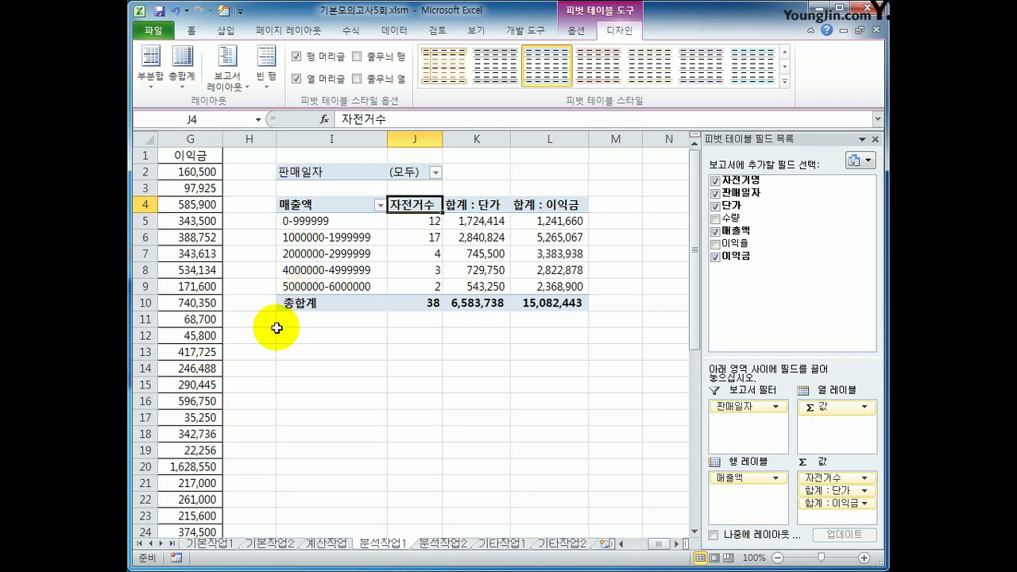
Apply the 보고서 1 AutoFormat to the pivot table and deselect it.
left_click(223, 10)
left_click(350, 198)
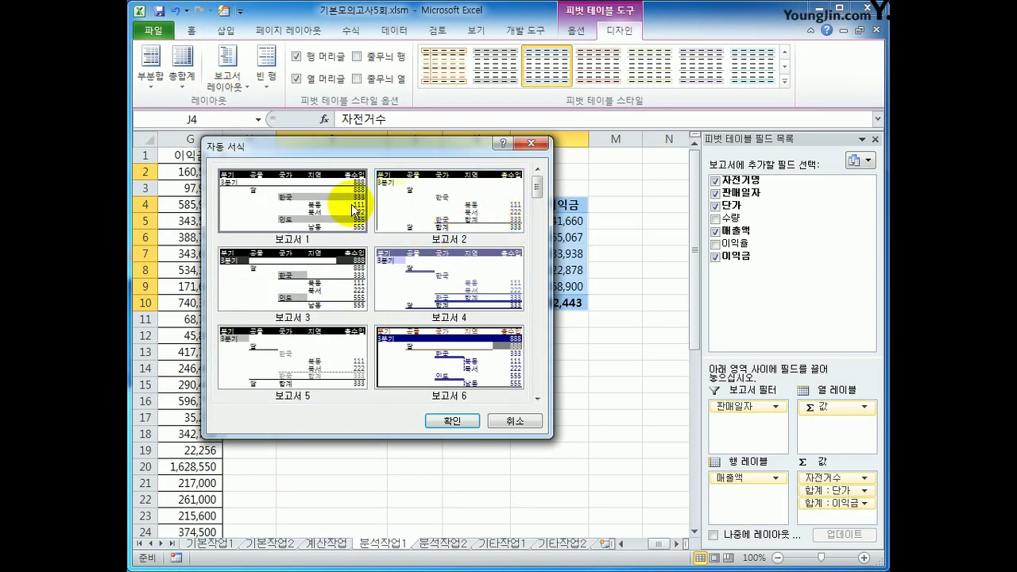
left_click(443, 418)
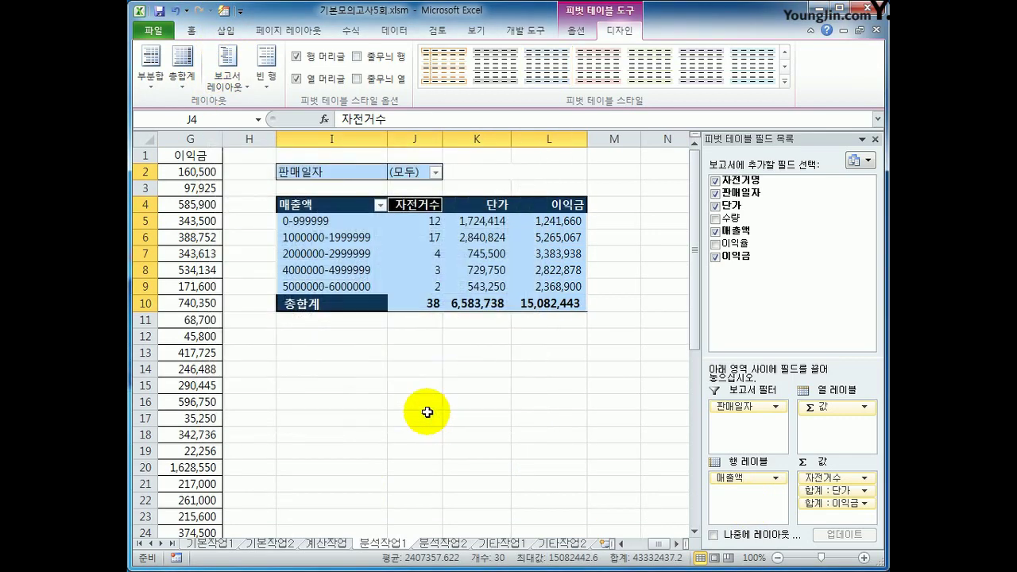
left_click(658, 386)
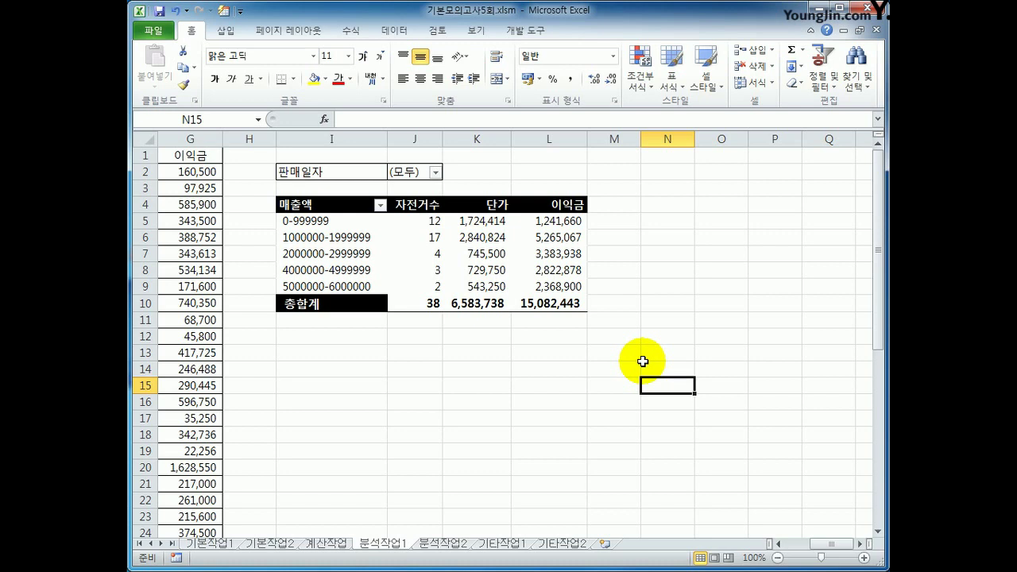
Start recording a macro named 총매출액 on the 분석작업2 sheet, stored in 현재 통합 문서.
left_click(442, 543)
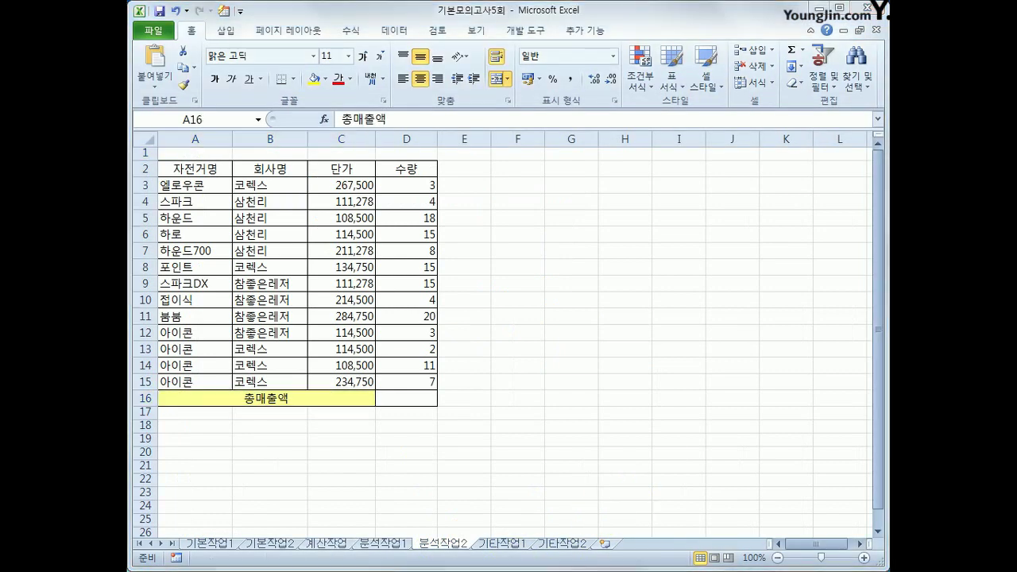
left_click(562, 368)
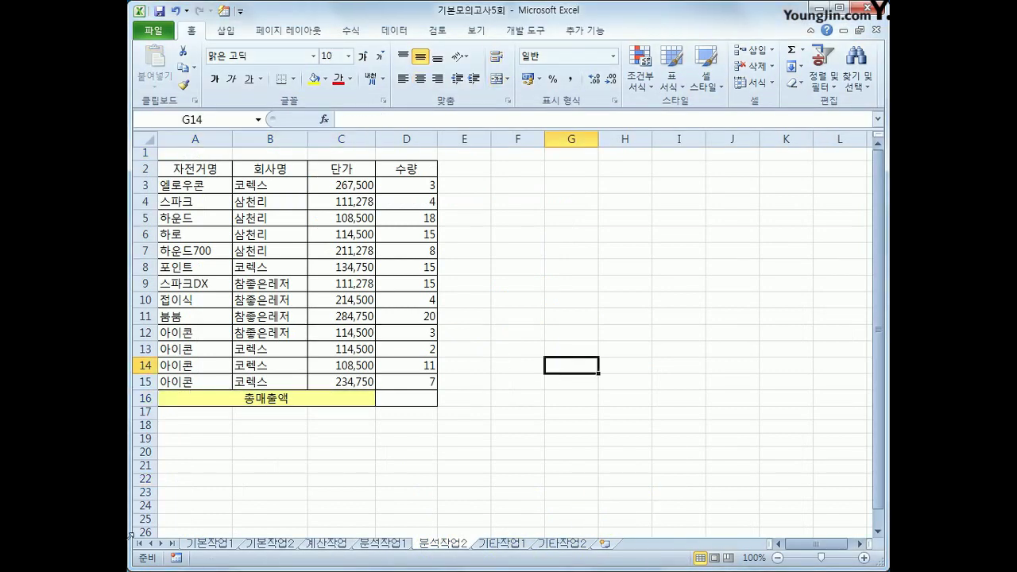
left_click(173, 558)
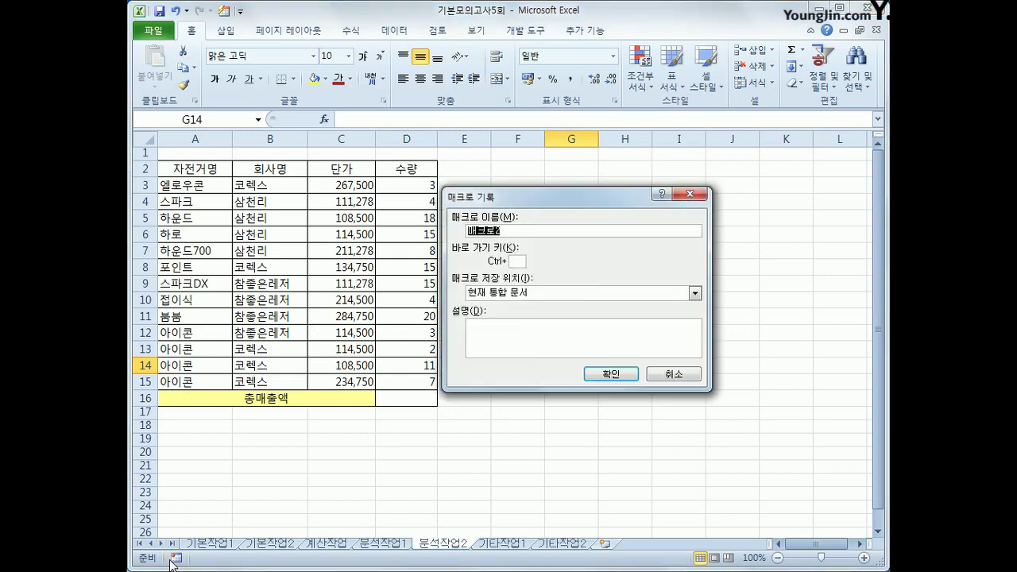
key("BackSpace")
key("BackSpace")
key("BackSpace")
key("BackSpace")
type("총매출액")
left_click(592, 378)
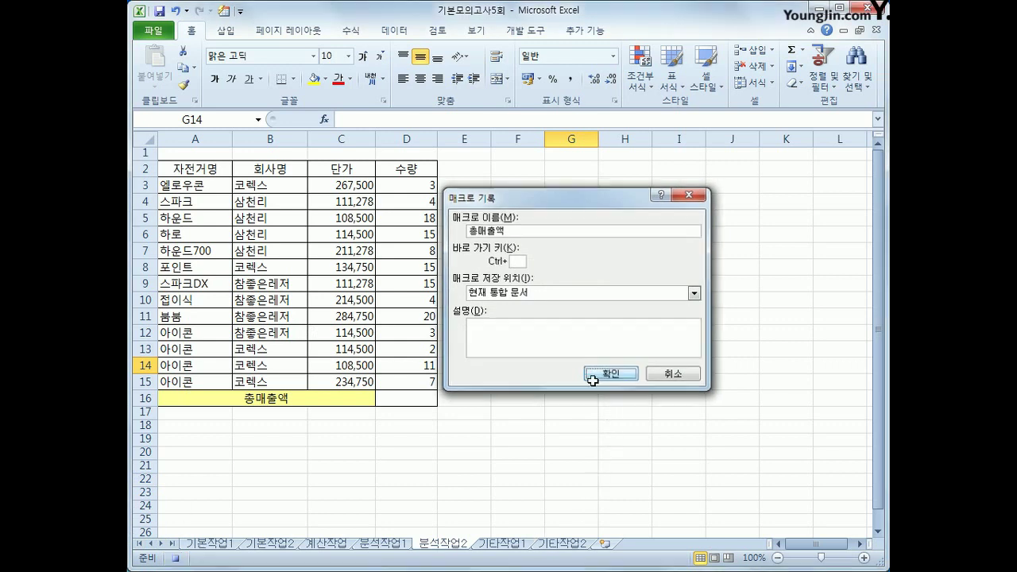
Calculate the 총매출액 in D16 with =SUMPRODUCT(D3:D15,C3:C15) and autofit the width of column D.
left_click(393, 399)
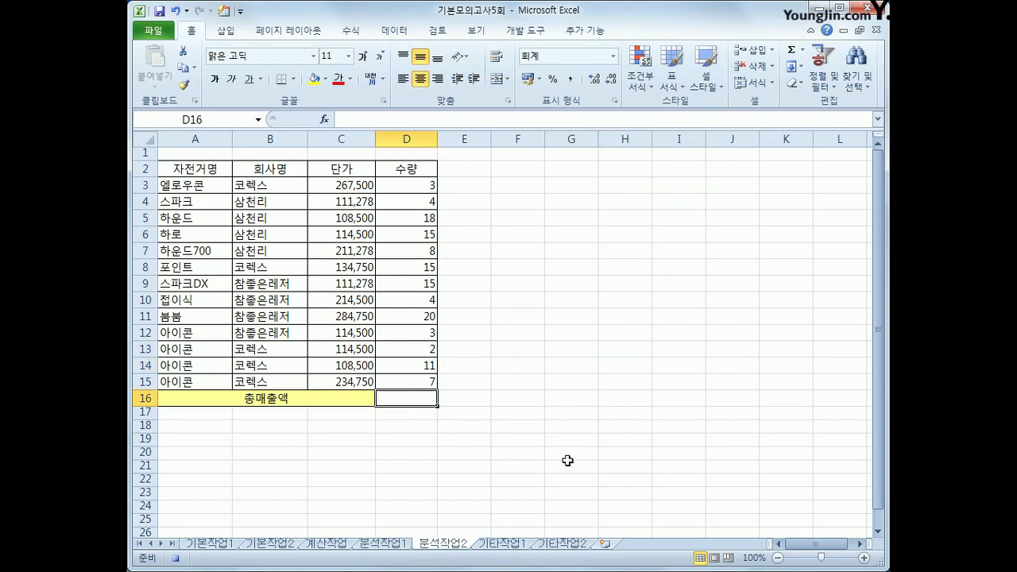
type("=")
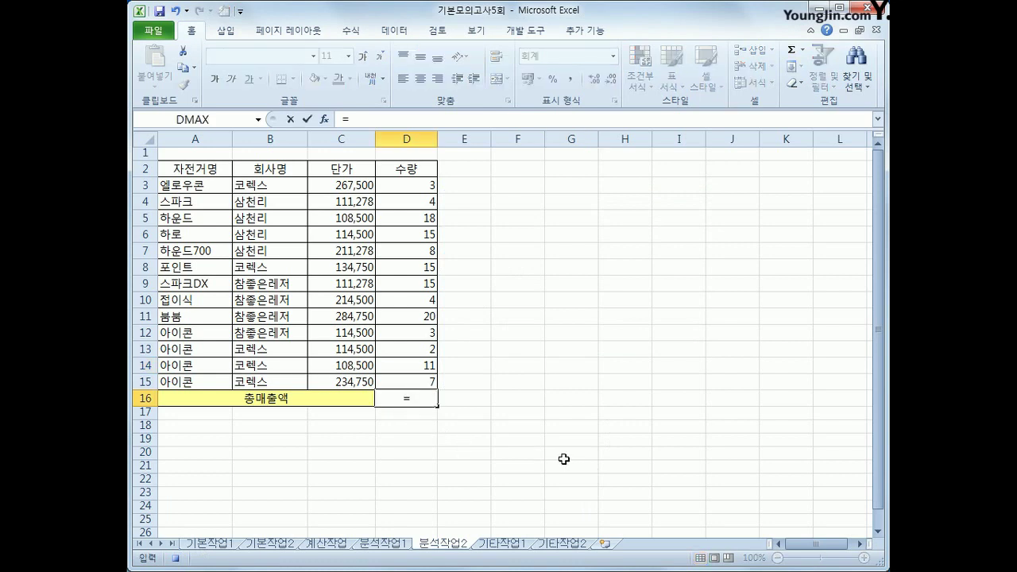
type("sump")
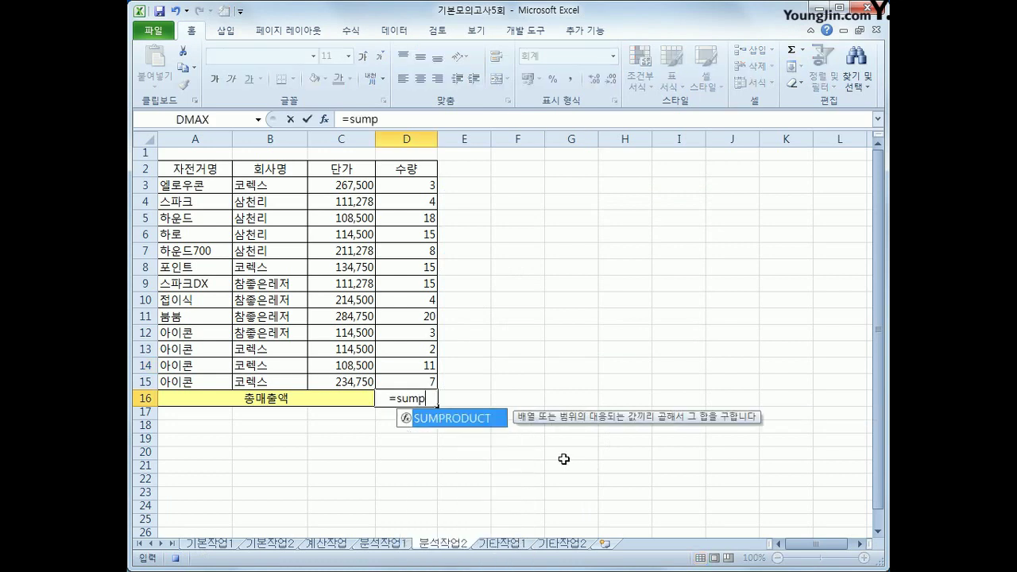
key("Tab")
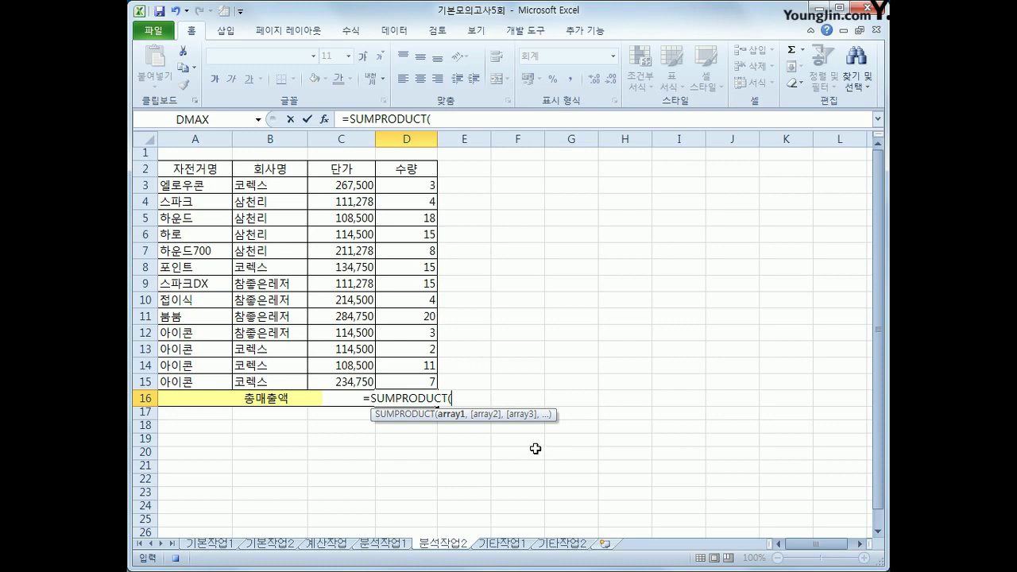
left_click_drag(394, 184, 408, 379)
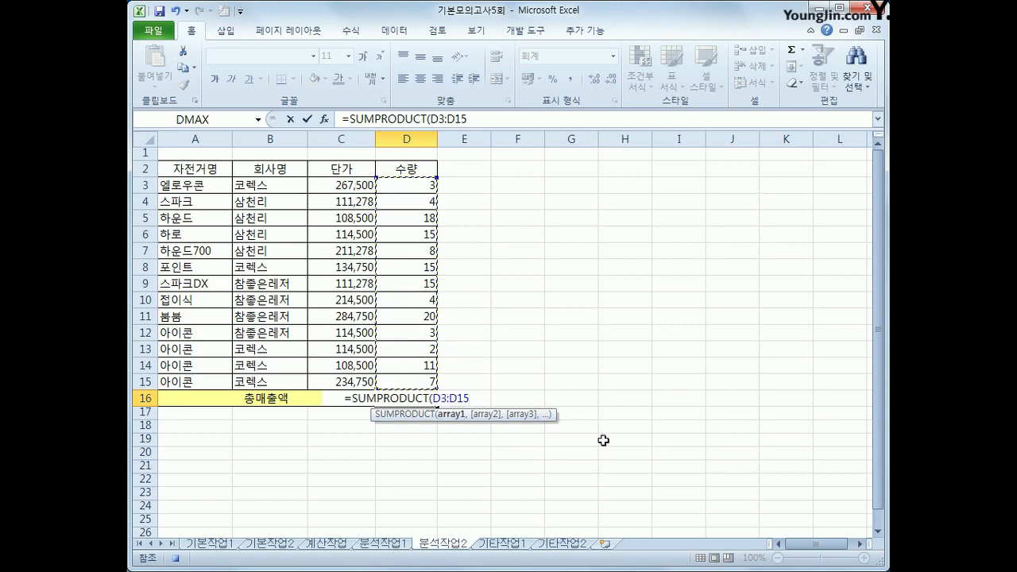
type(",")
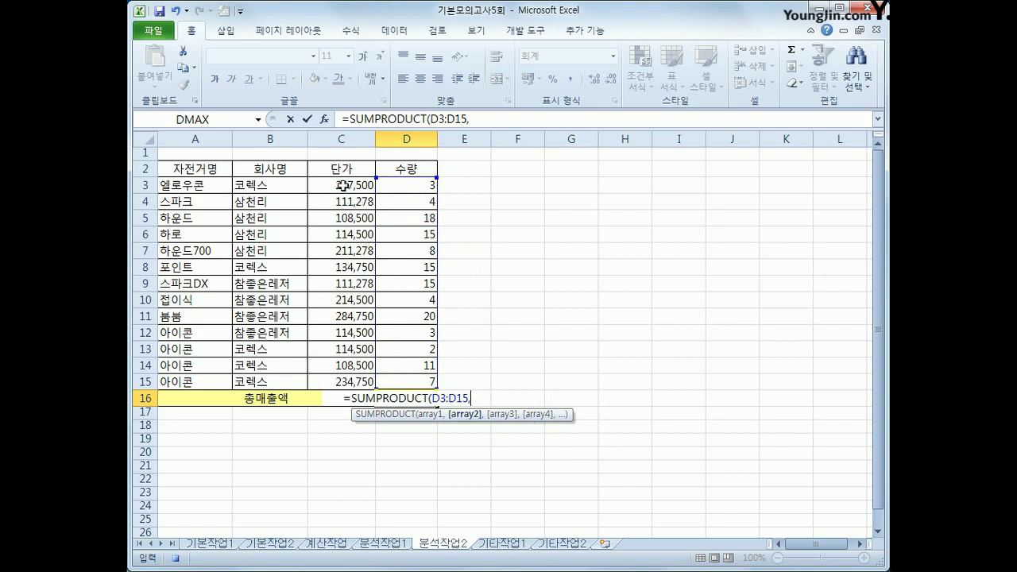
left_click_drag(341, 184, 330, 377)
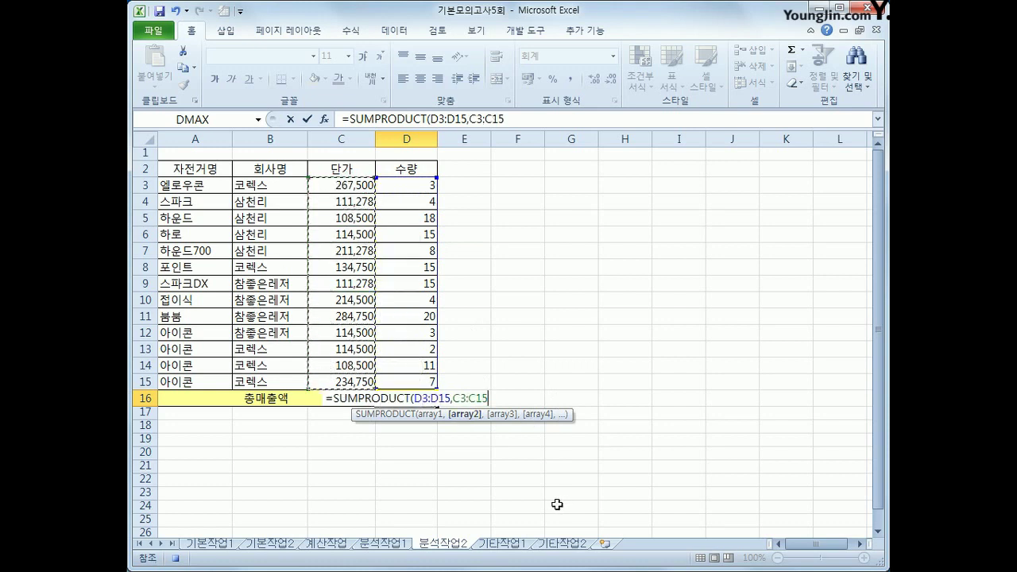
type(")")
key("Return")
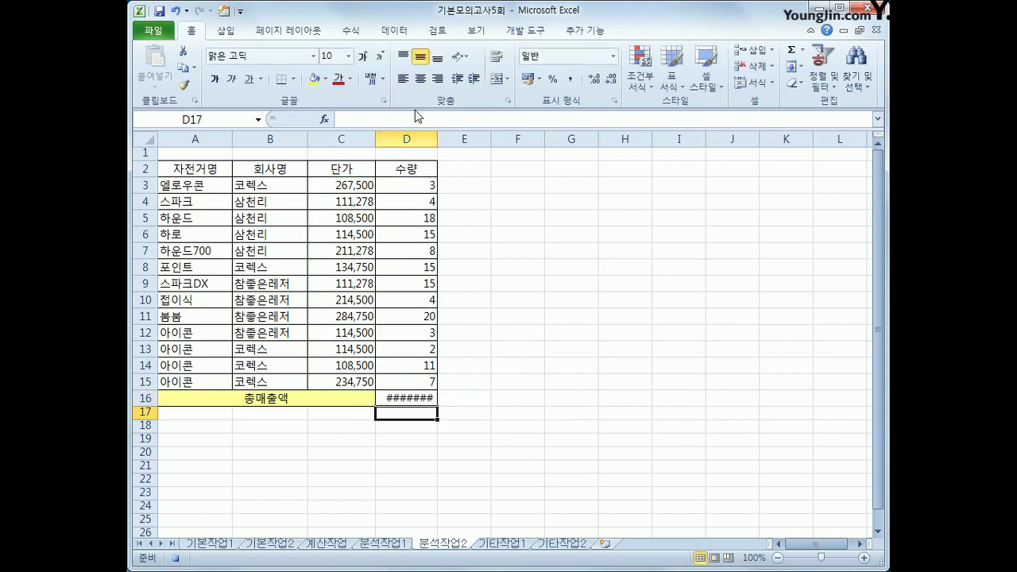
double_click(438, 138)
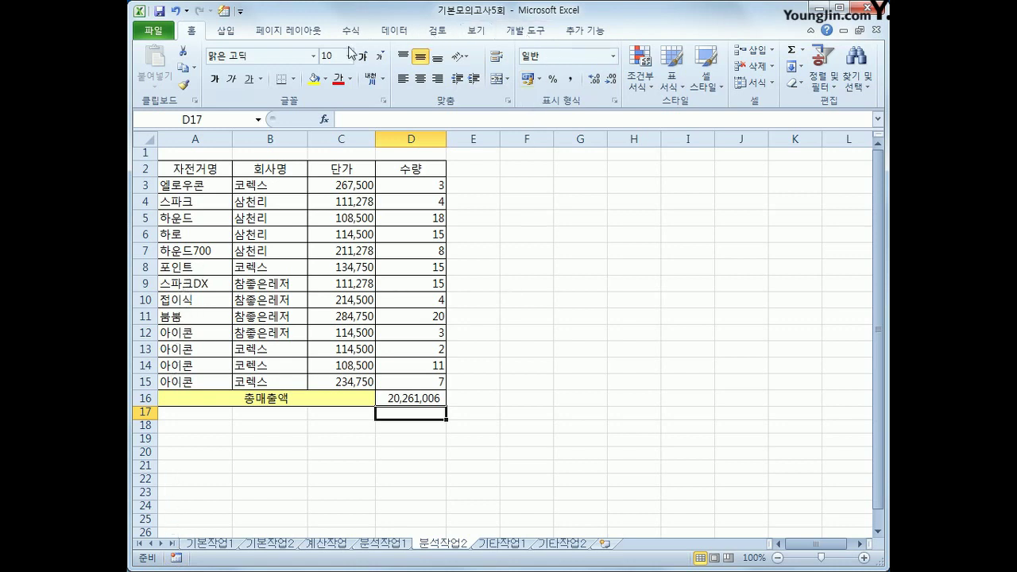
Draw a rectangle shape about 3.78 cm wide and 1.16 cm high over cells F2:G3.
left_click(227, 31)
left_click(297, 51)
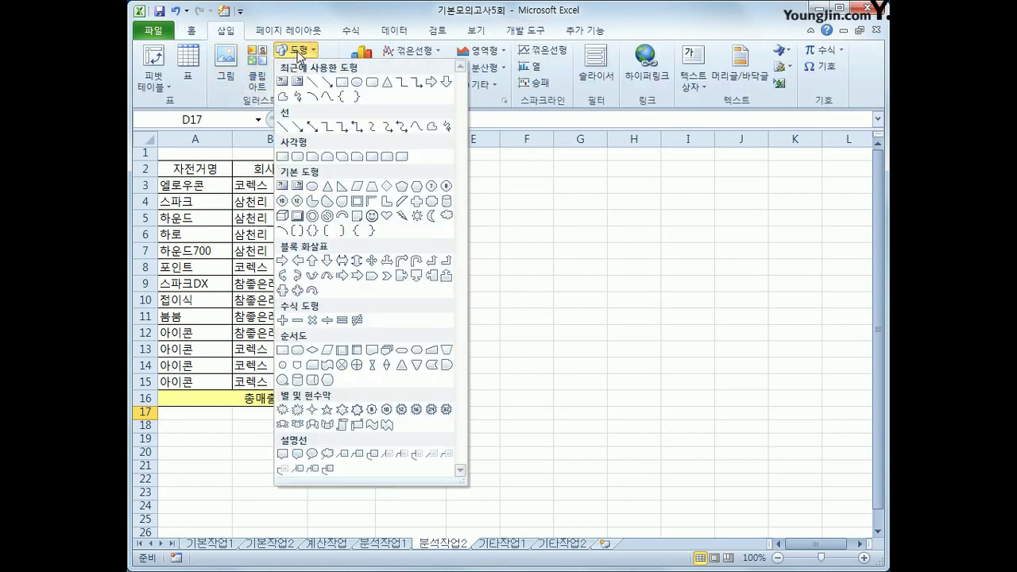
left_click(281, 159)
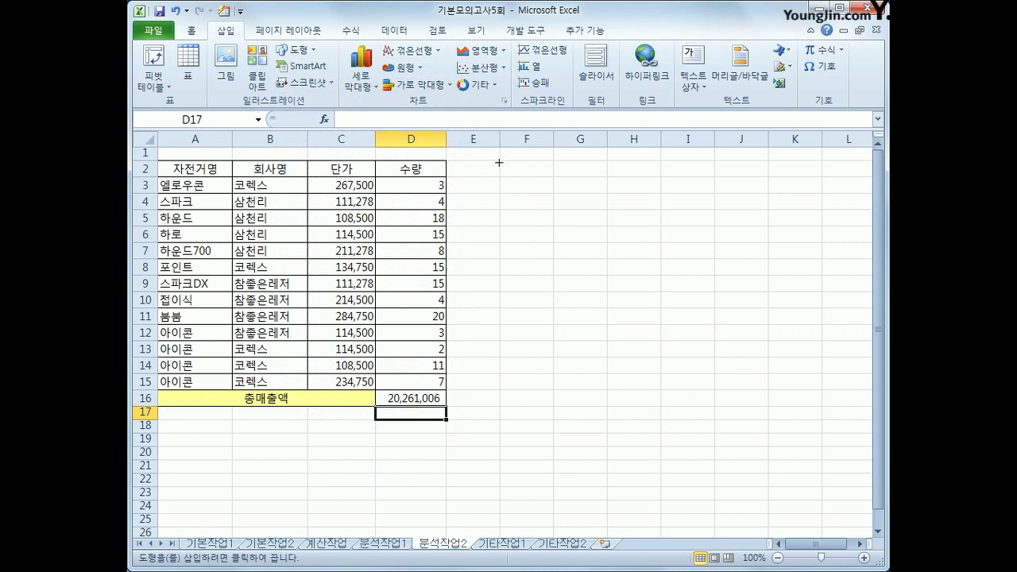
left_click_drag(500, 160, 608, 193)
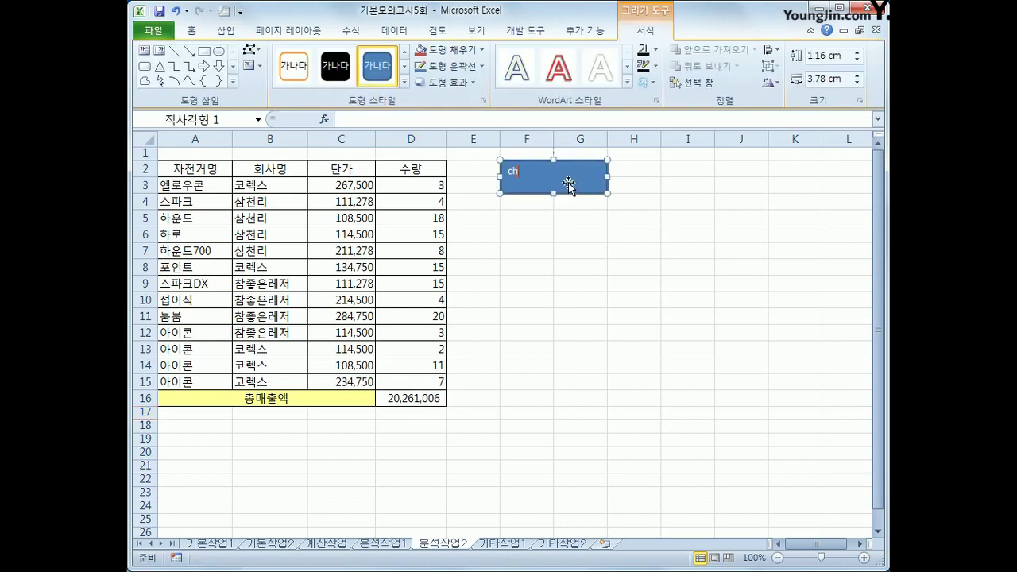
Label the rectangle shape over F2:G3 with the text 총매출액.
type("총매출액")
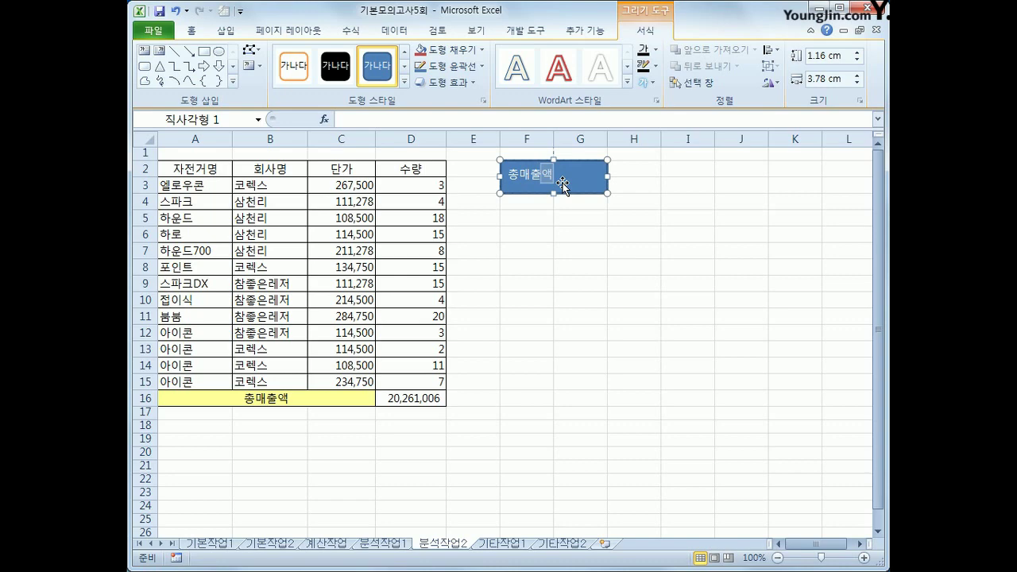
left_click(191, 31)
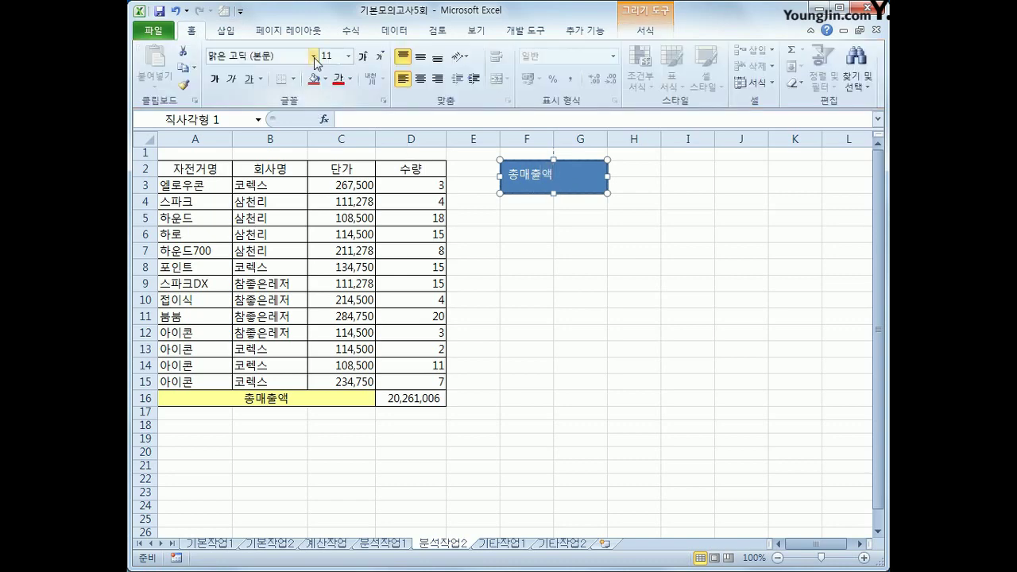
Try to set the rectangle's font to 굴림 at size 14 while its text is being edited.
left_click(314, 56)
left_click_drag(411, 93, 410, 187)
left_click(284, 436)
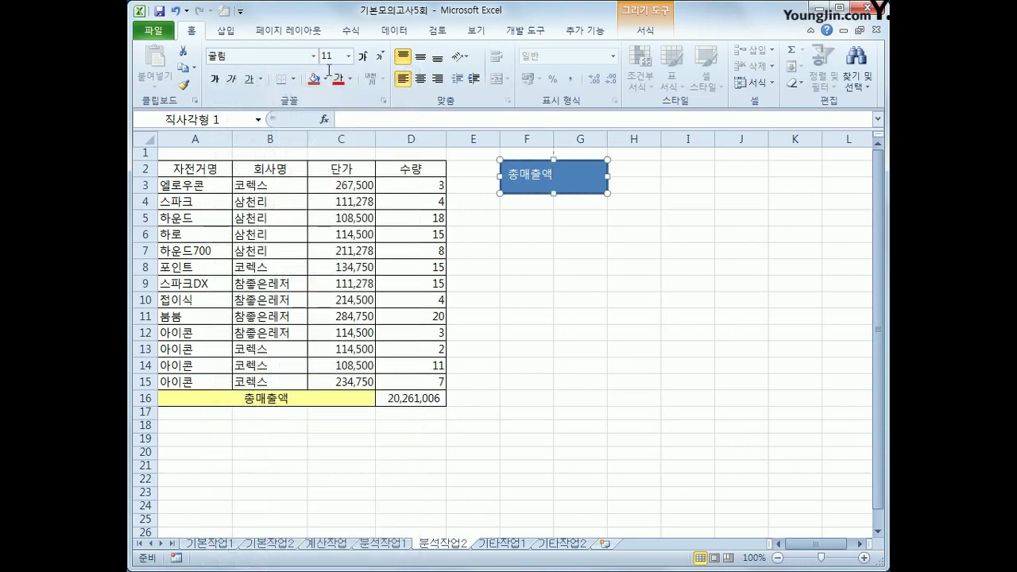
left_click(347, 56)
left_click(333, 157)
left_click(579, 173)
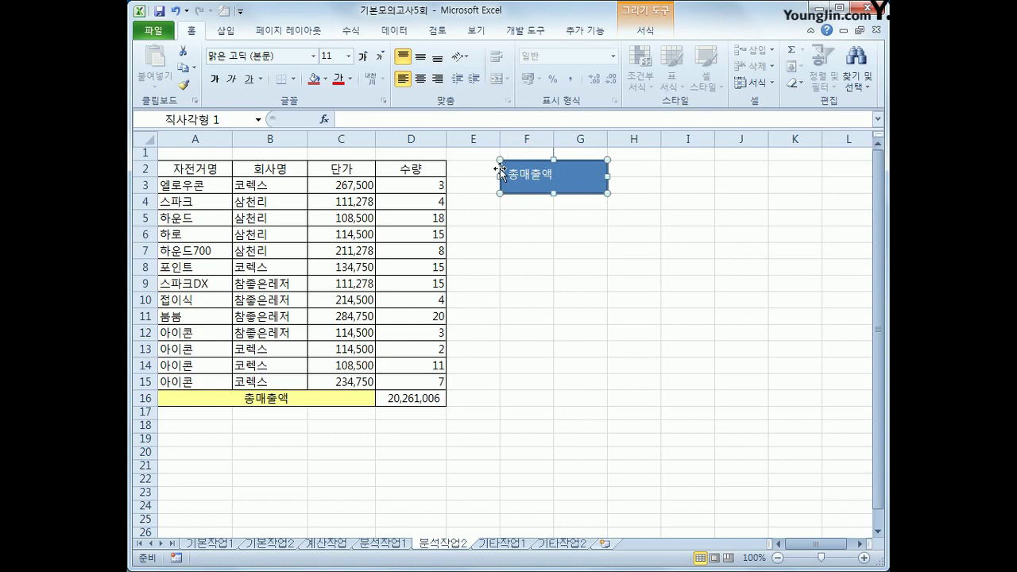
left_click(570, 232)
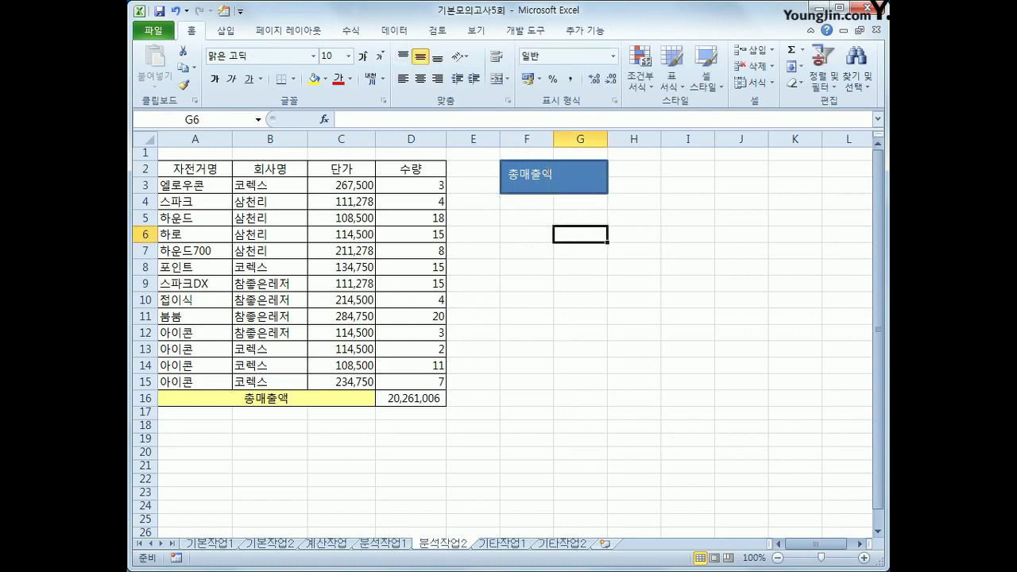
Format the rectangle's text as 굴림, size 14, centred both vertically and horizontally.
left_click(548, 182)
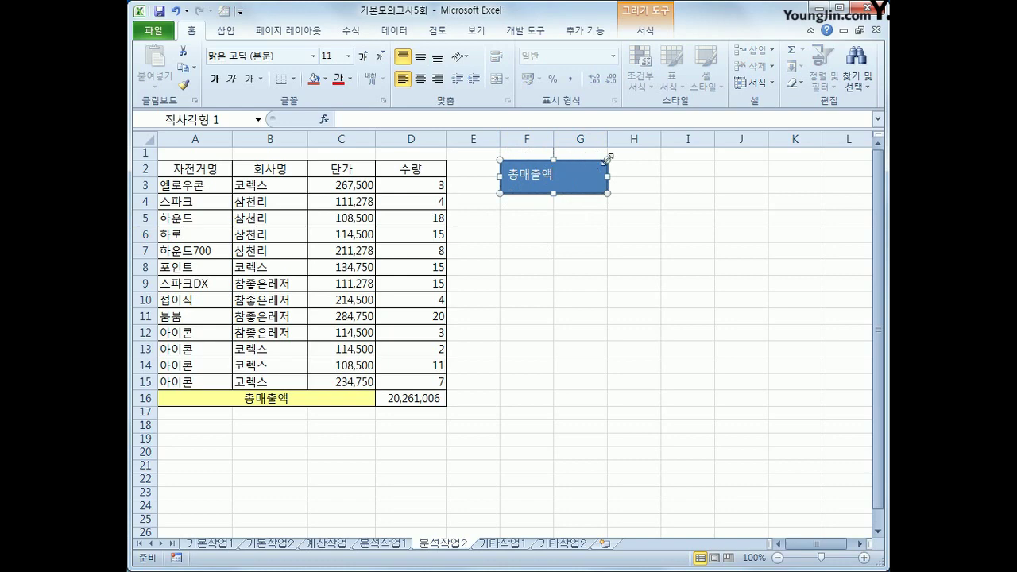
left_click(313, 57)
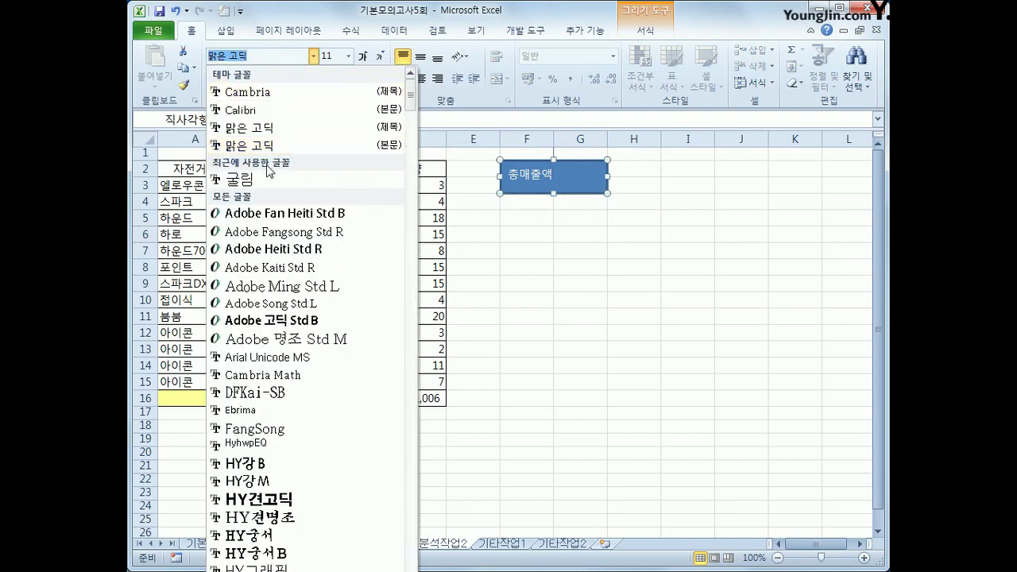
left_click(254, 179)
left_click(348, 56)
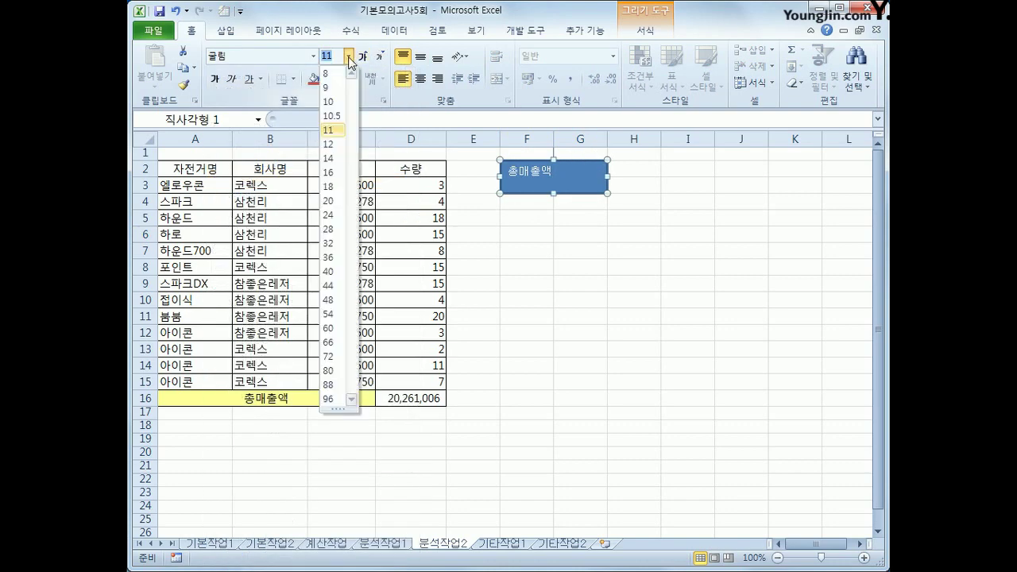
left_click(329, 158)
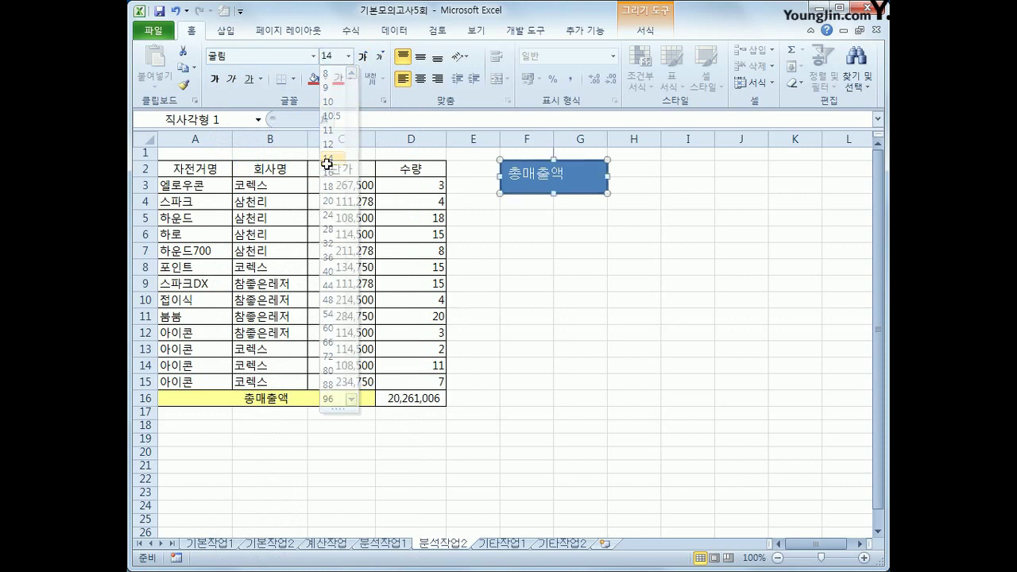
left_click(421, 59)
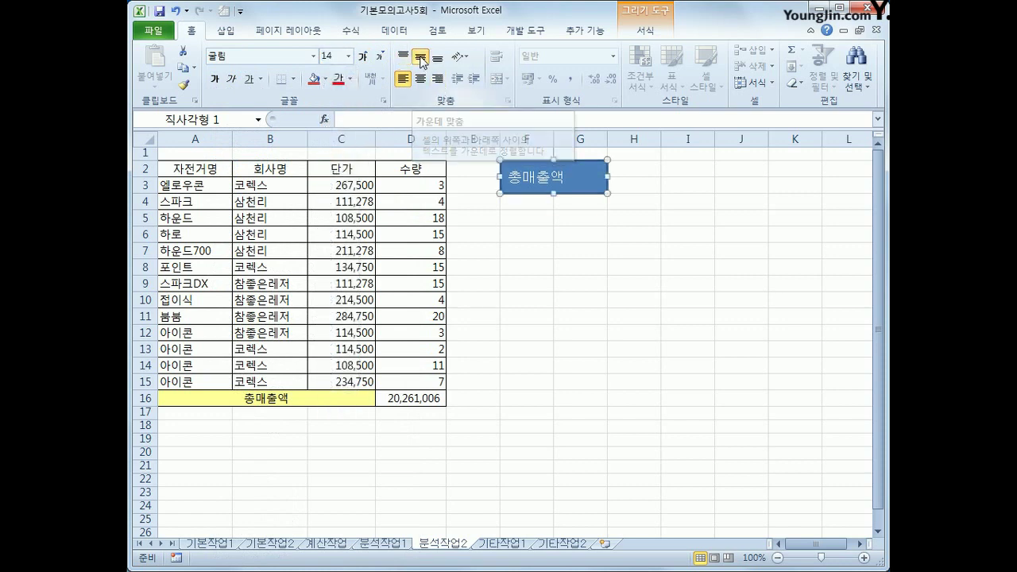
left_click(421, 79)
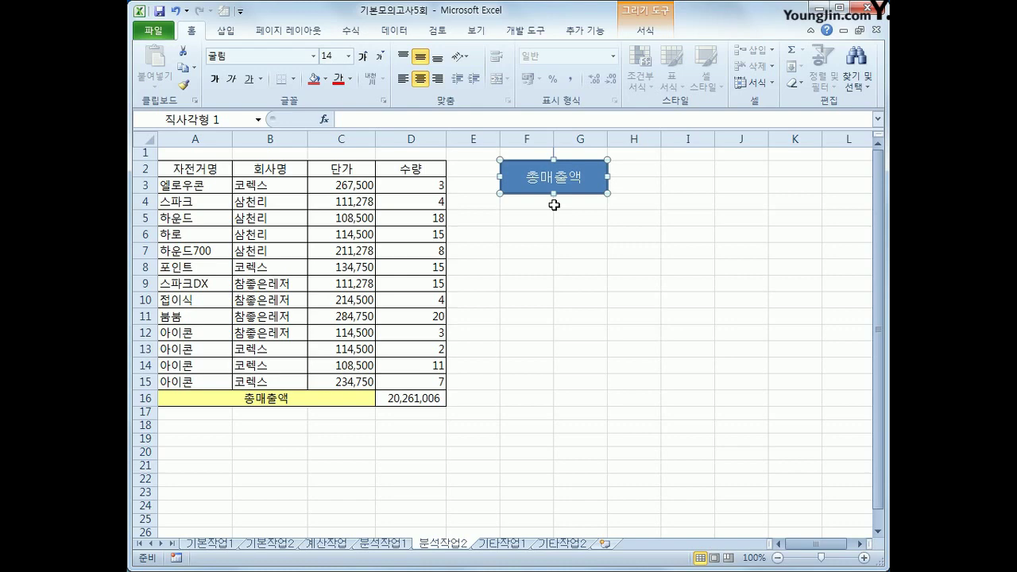
Assign the 총매출액 macro to the rectangle shape and deselect it.
right_click(586, 170)
left_click(669, 362)
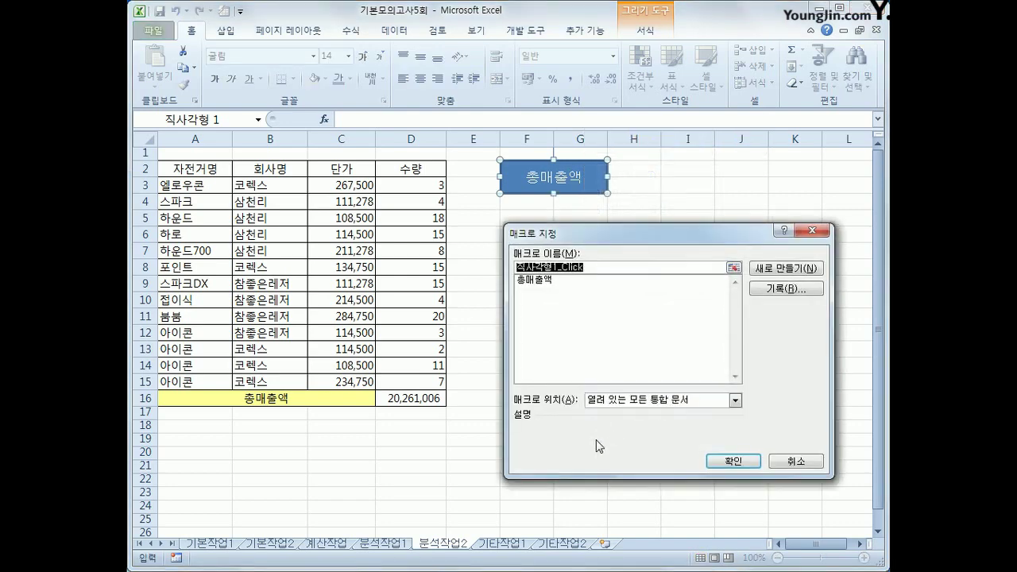
left_click(550, 279)
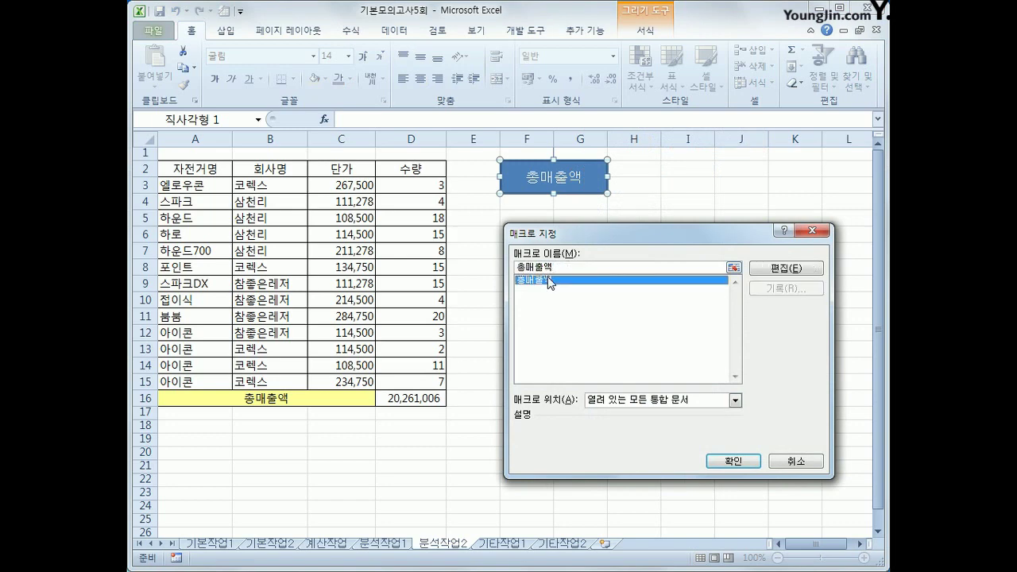
left_click(732, 460)
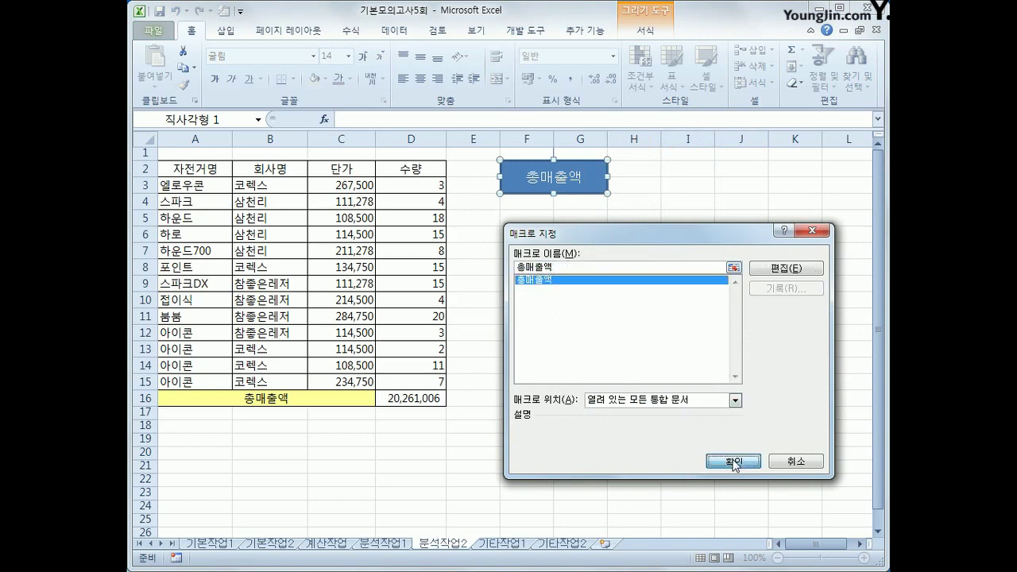
left_click(676, 352)
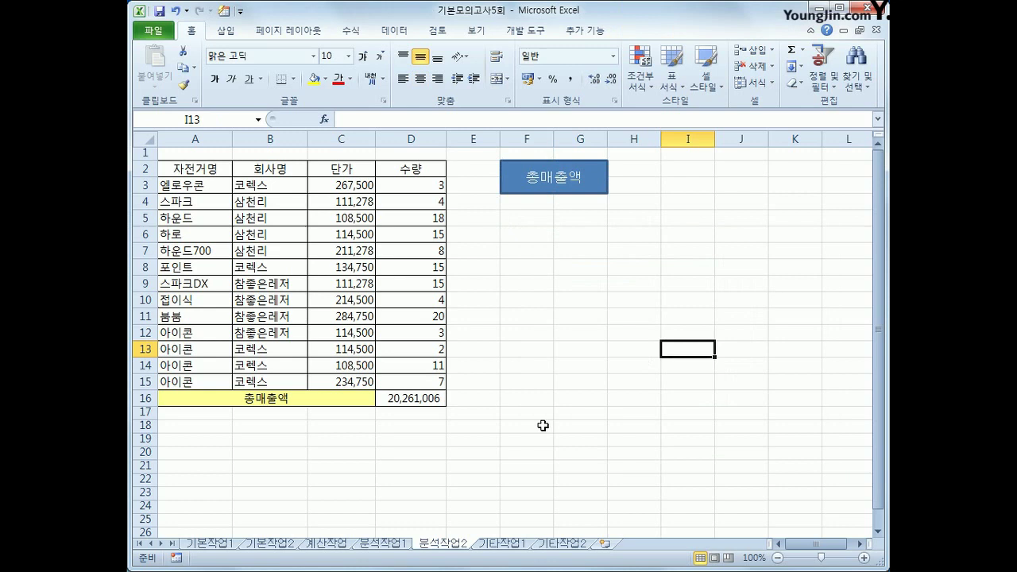
Clear cell D16 and run the macro from the 총매출액 rectangle to test it.
left_click(426, 397)
key("Delete")
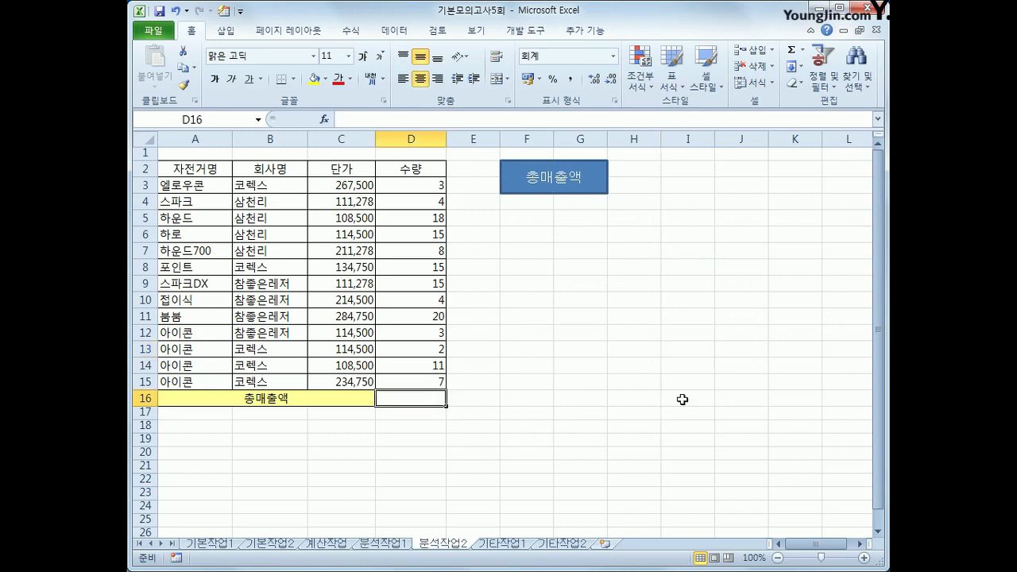
left_click(683, 399)
left_click(572, 175)
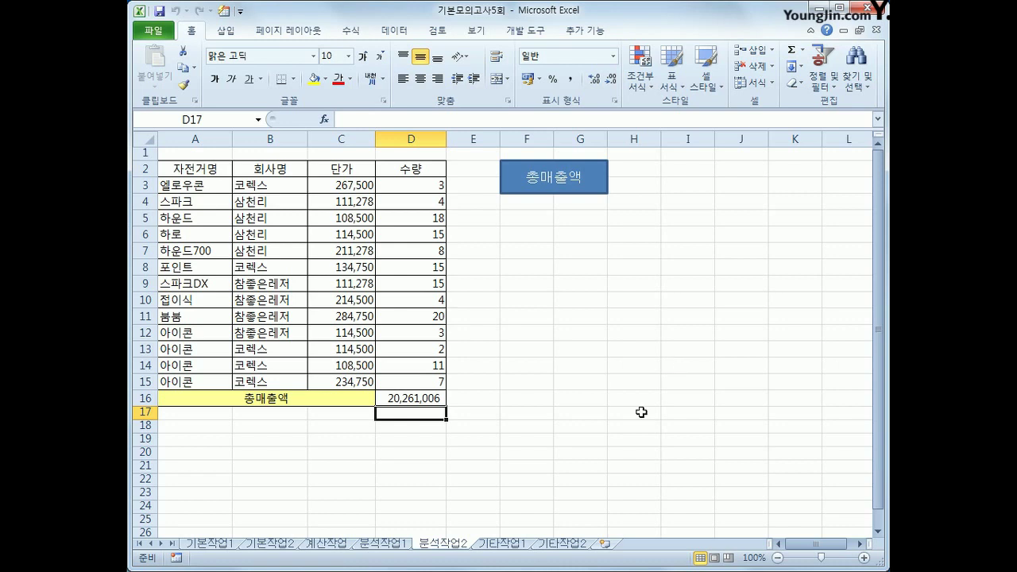
Delete the 총방문객수 series from the line chart on the 기타작업1 sheet.
left_click(518, 542)
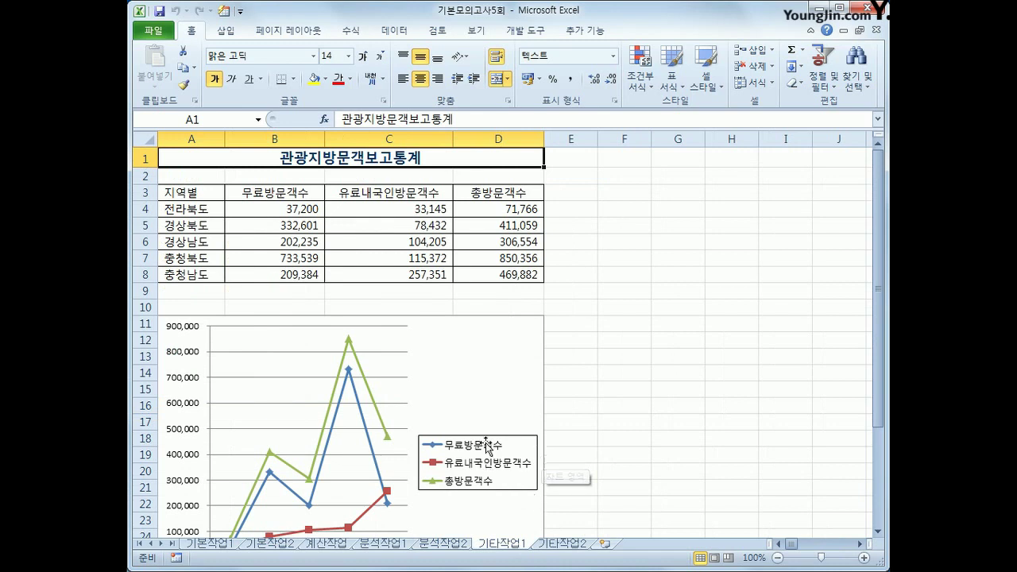
left_click(502, 386)
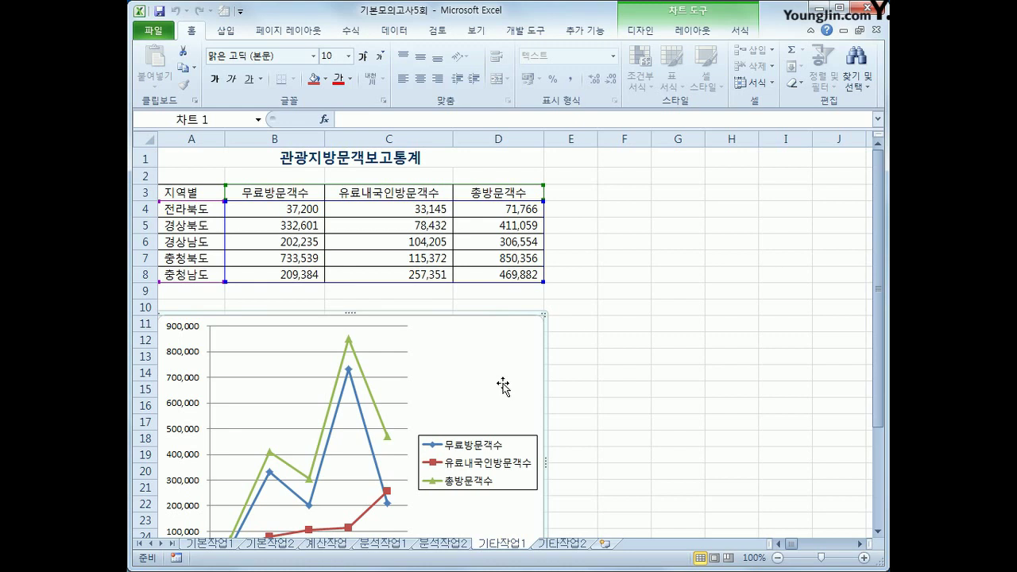
scroll(503, 386, "down", 1)
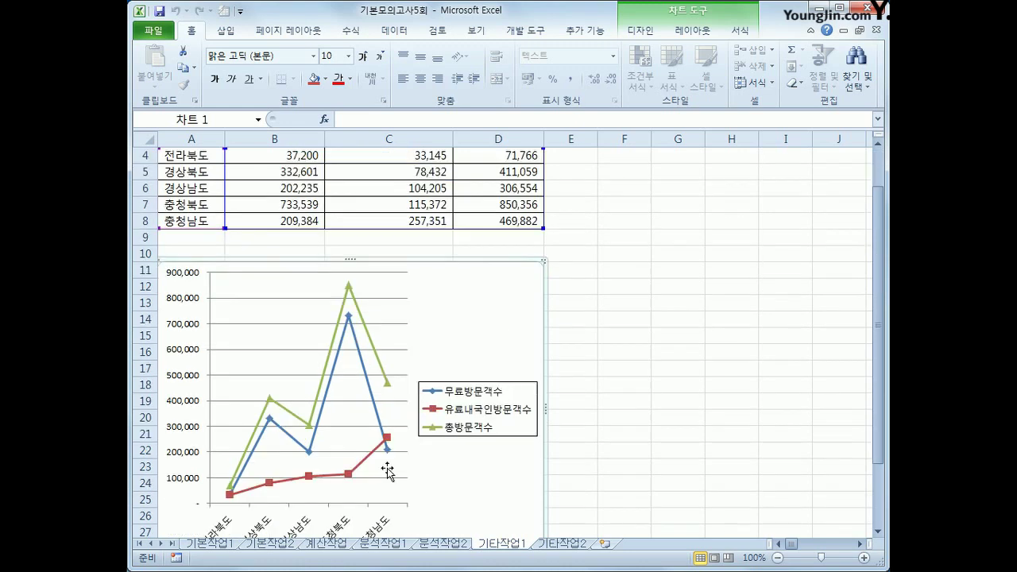
left_click(326, 364)
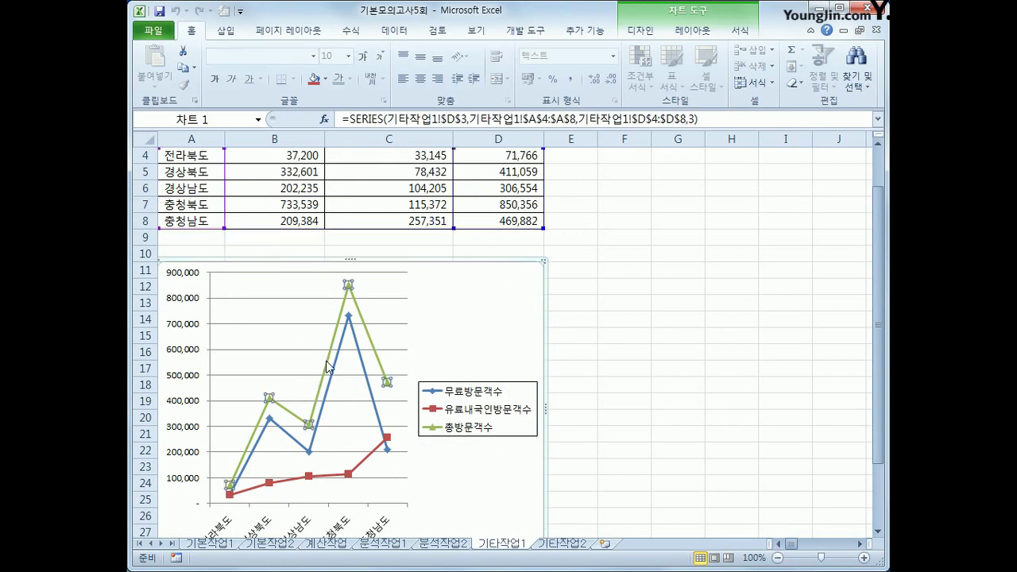
key("Delete")
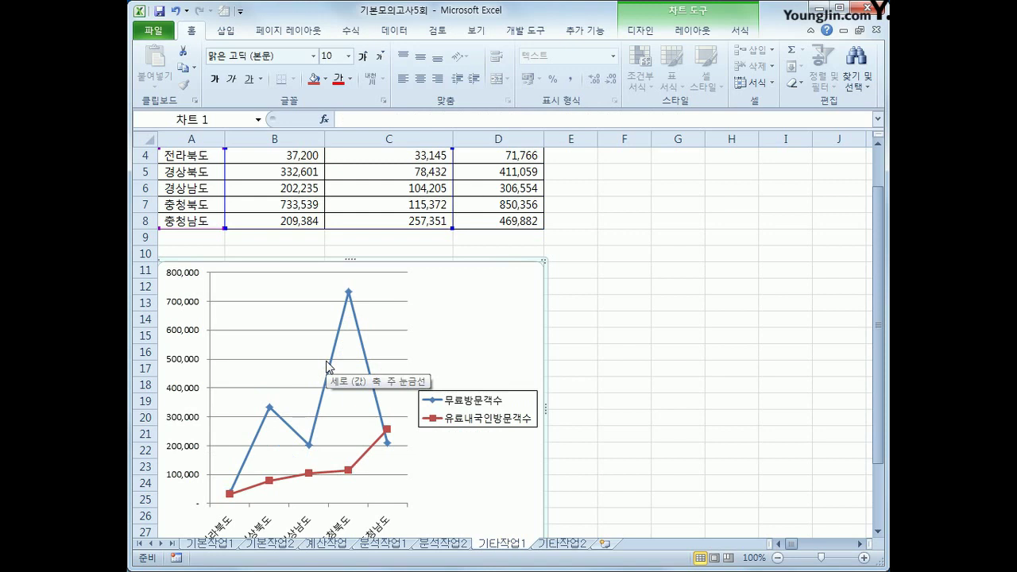
Plot the 유료내국인방문객수 series on the secondary axis (보조 축).
left_click(347, 475)
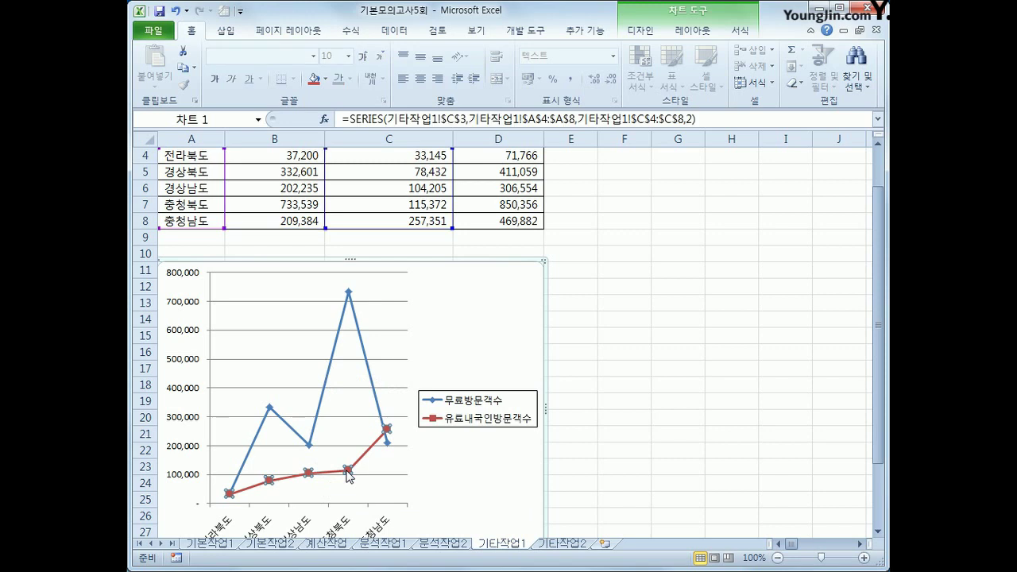
right_click(347, 474)
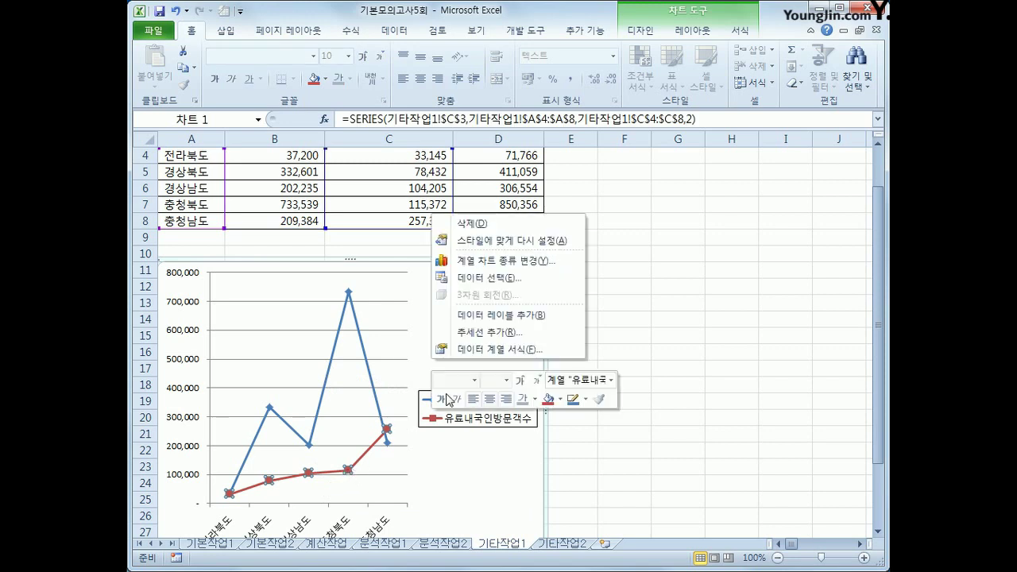
left_click(480, 356)
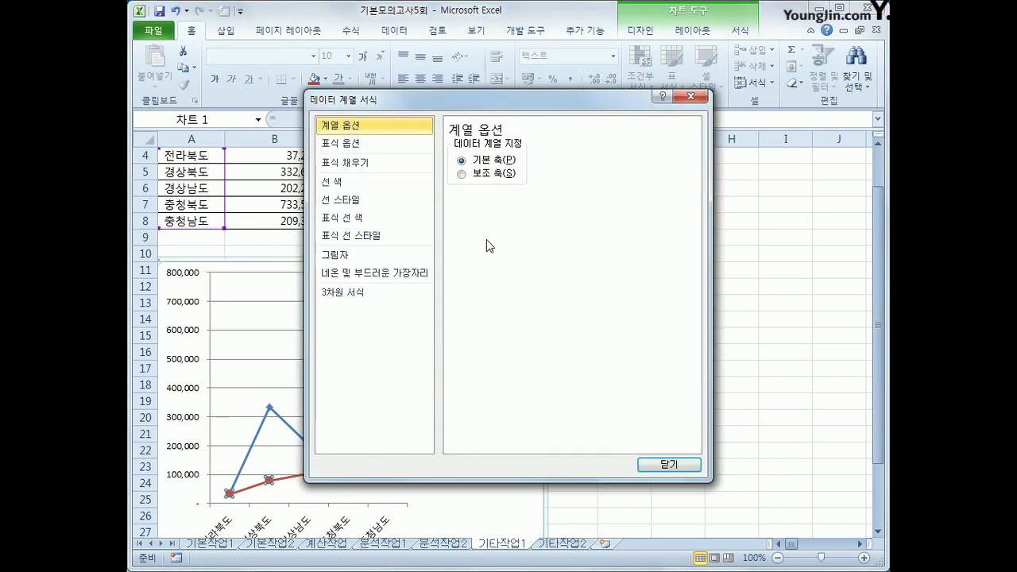
left_click(488, 174)
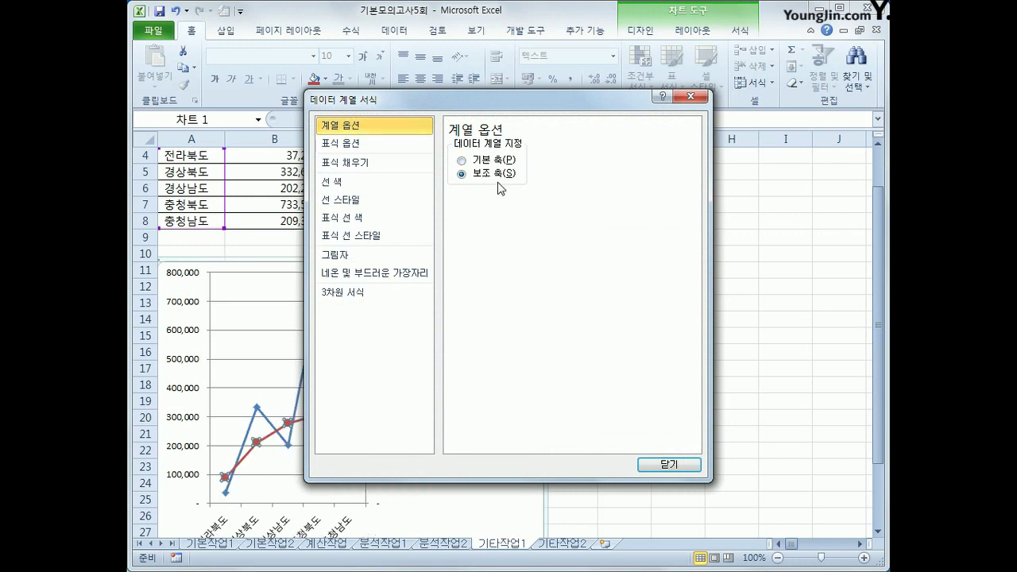
left_click(675, 465)
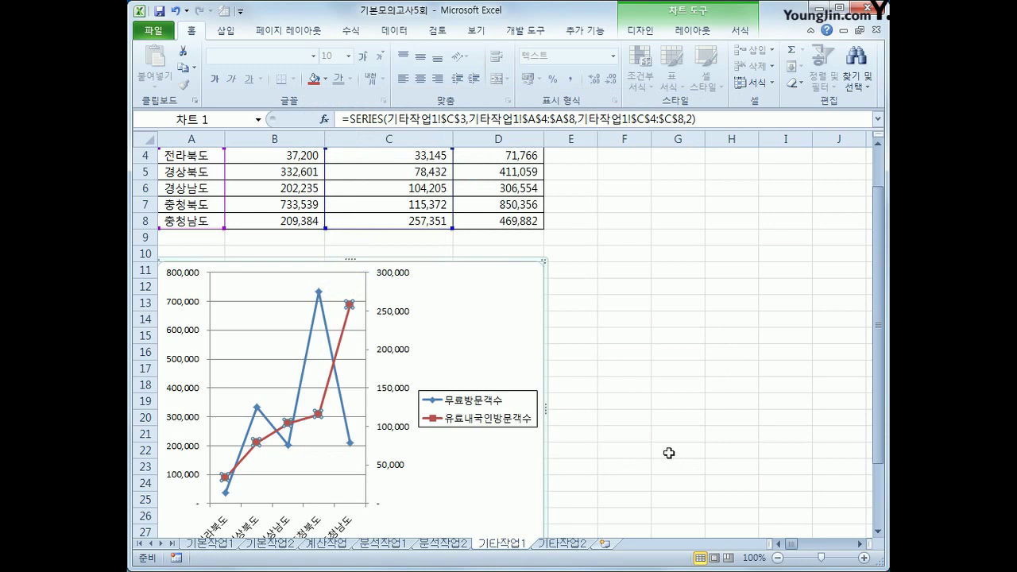
Fix the secondary vertical axis minimum at 0 and its major unit at 100000.
right_click(393, 354)
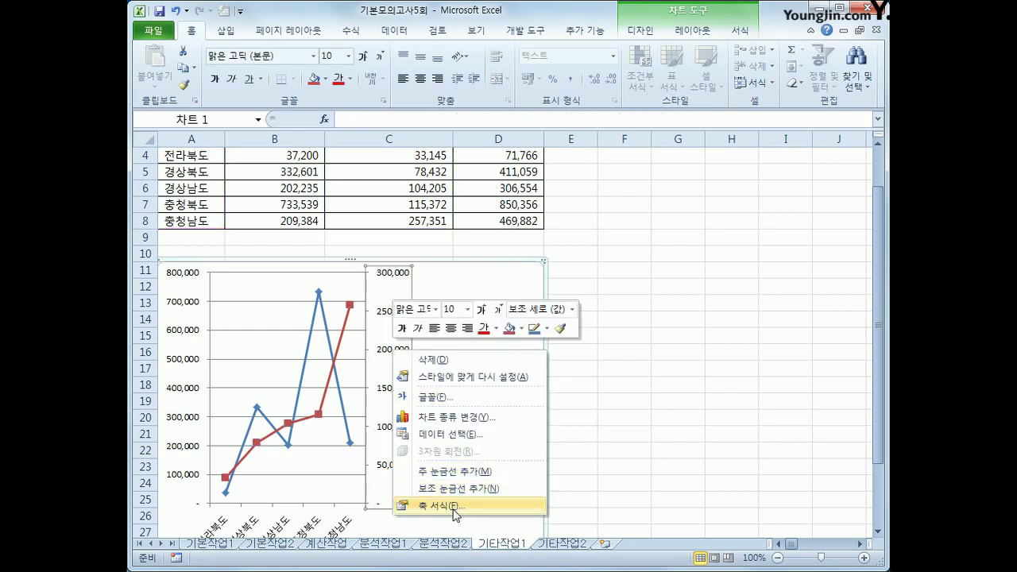
left_click(454, 507)
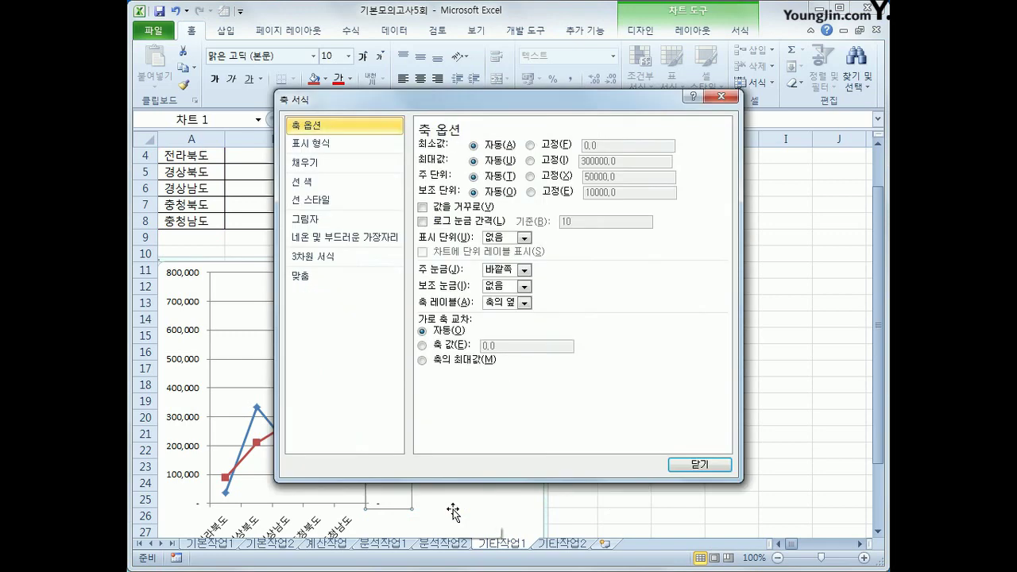
left_click(565, 146)
left_click_drag(610, 147, 584, 147)
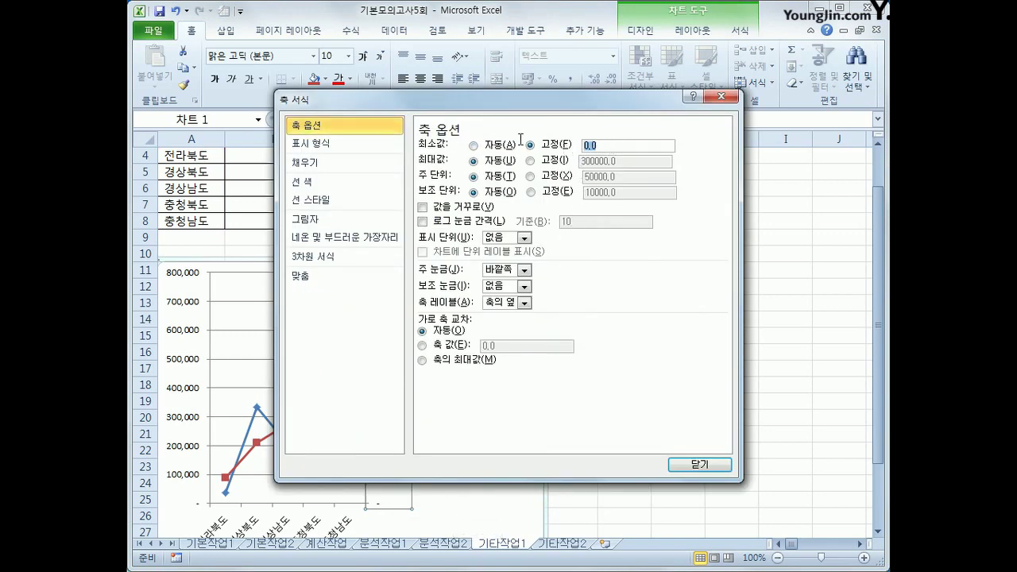
type("0")
left_click(548, 178)
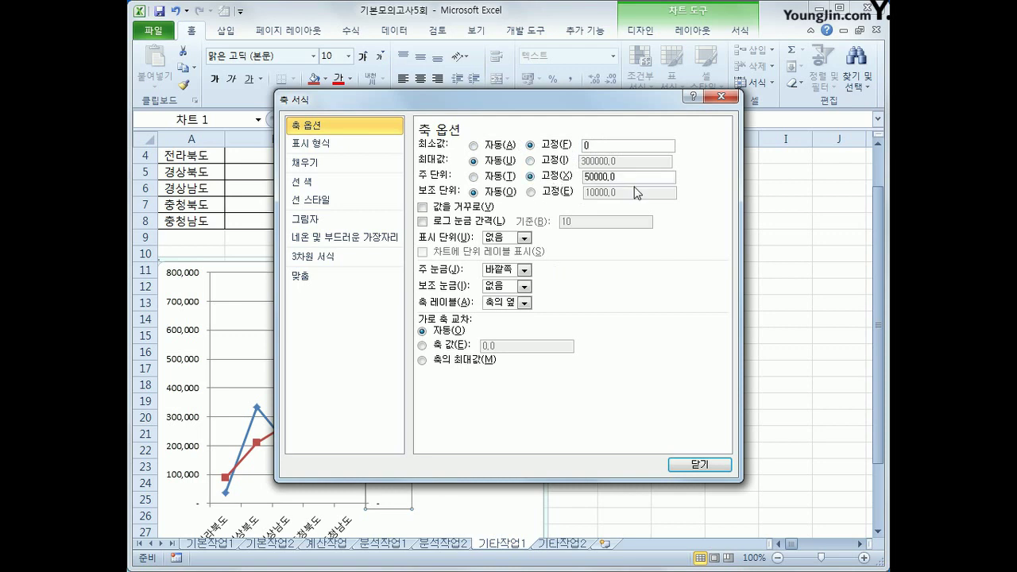
left_click(637, 180)
left_click_drag(637, 180, 585, 176)
type("100000")
left_click(699, 463)
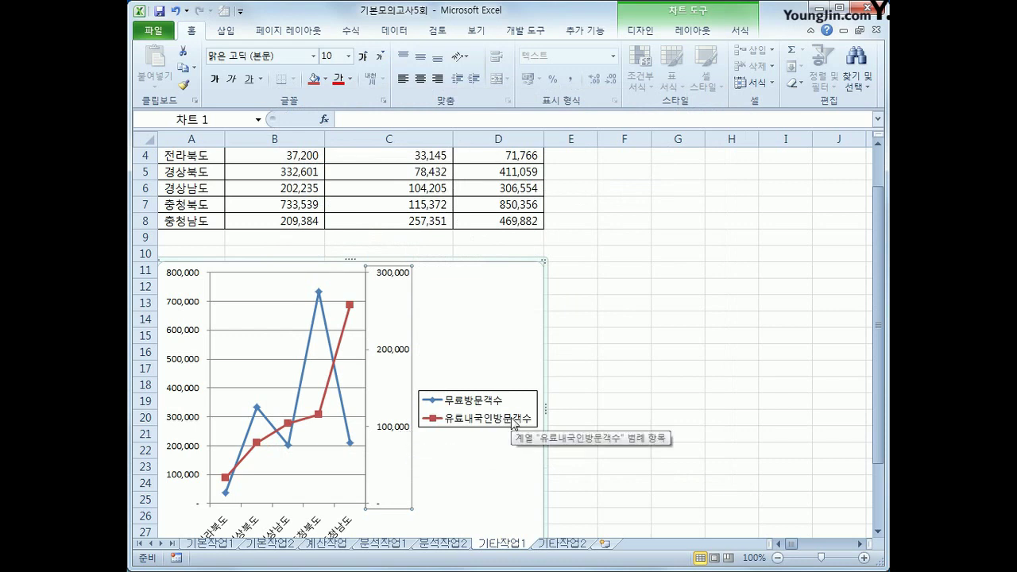
Place the chart legend below the plot area and select the chart area.
left_click(685, 31)
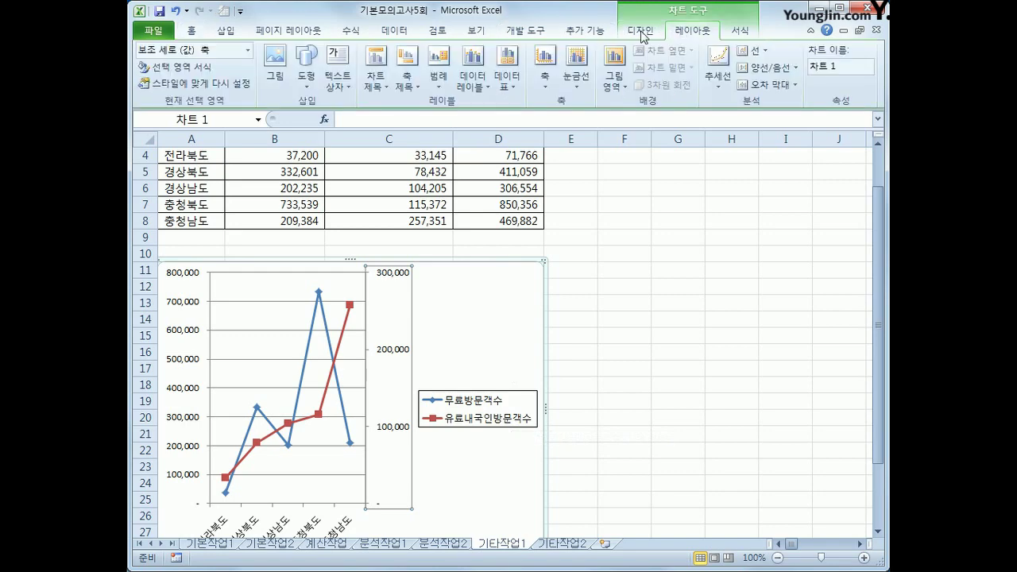
left_click(438, 65)
left_click(494, 261)
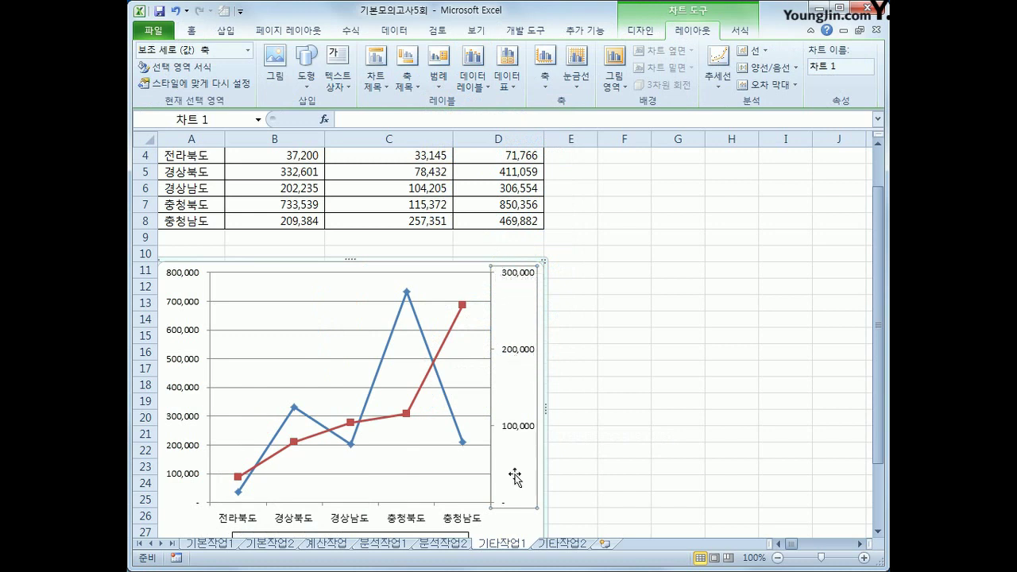
left_click(510, 524)
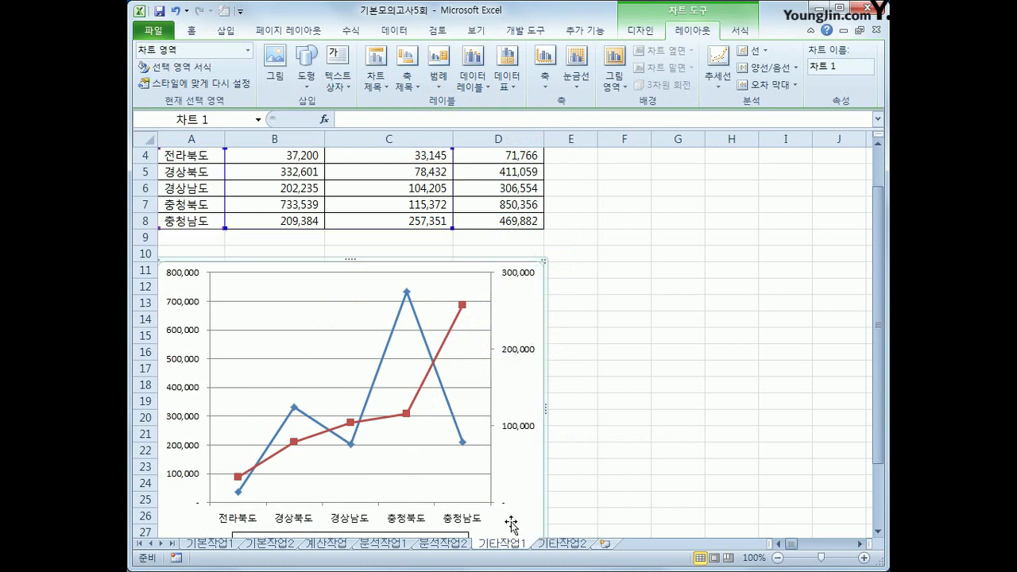
Add a title above the chart reading 지역별 방문객 보고.
left_click(376, 79)
left_click(392, 196)
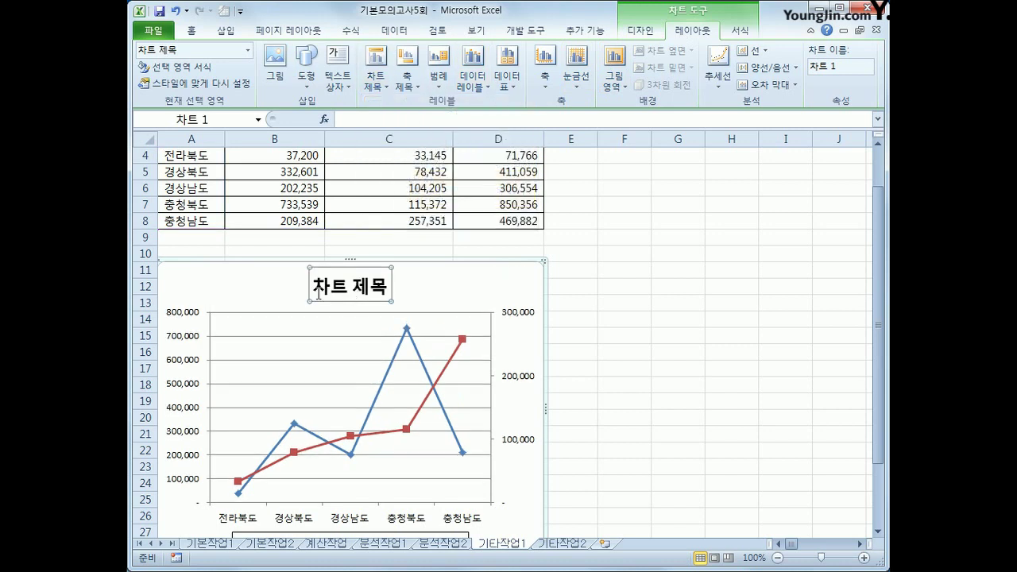
triple_click(389, 286)
type("지")
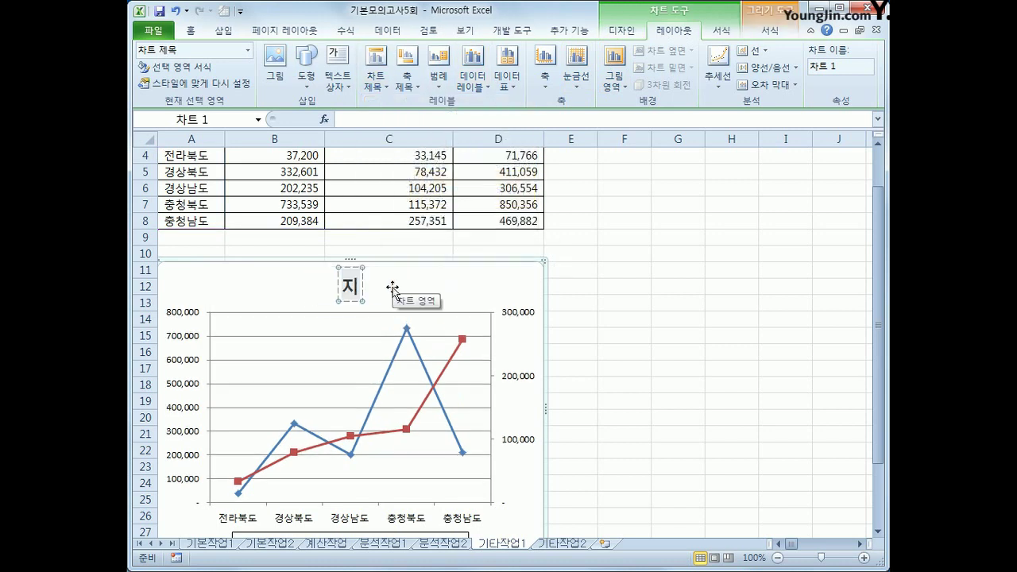
type("역별 방문객 보고")
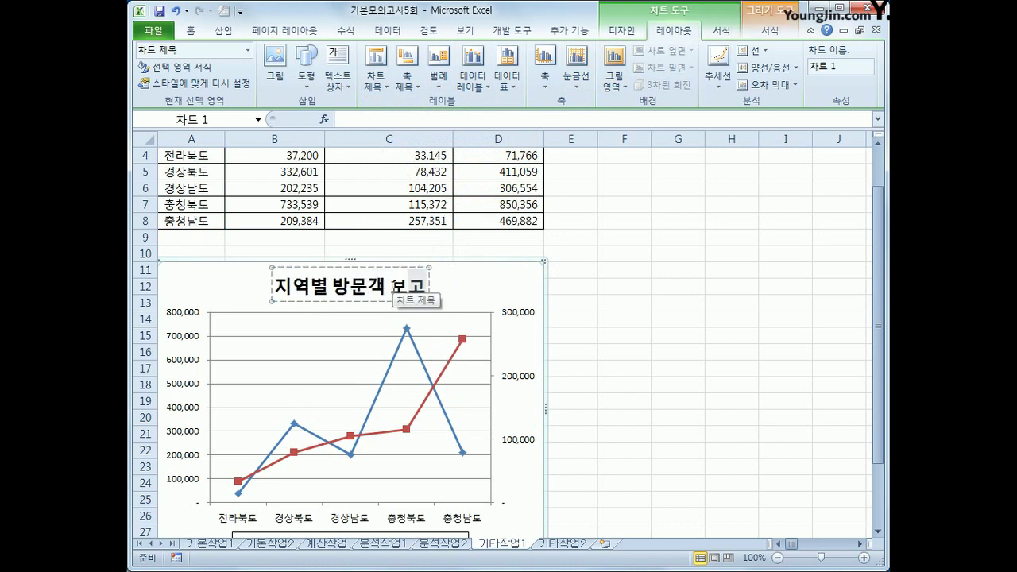
Format the chart title in the 돋움 font at size 16.
left_click(383, 301)
right_click(382, 302)
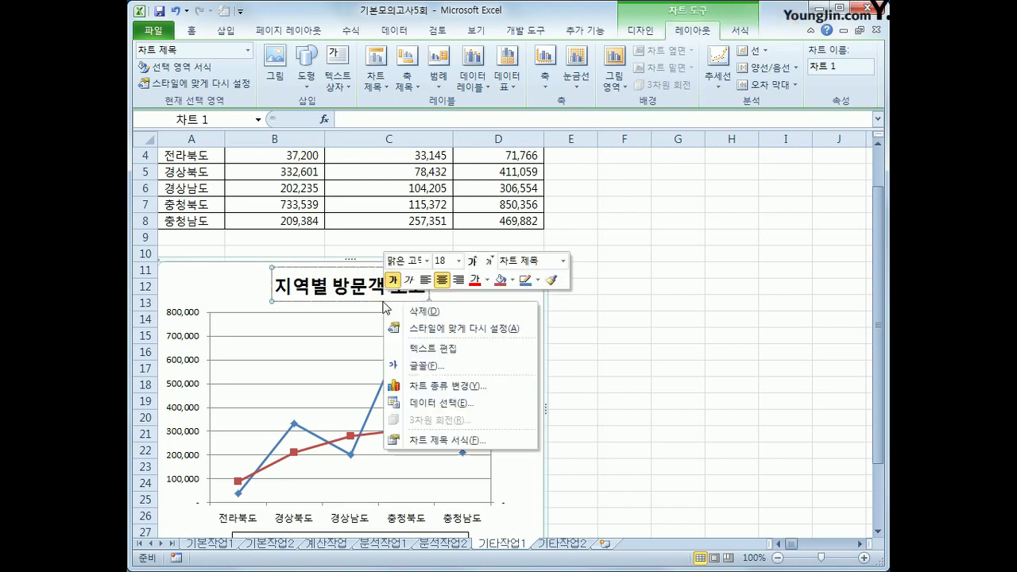
left_click(427, 261)
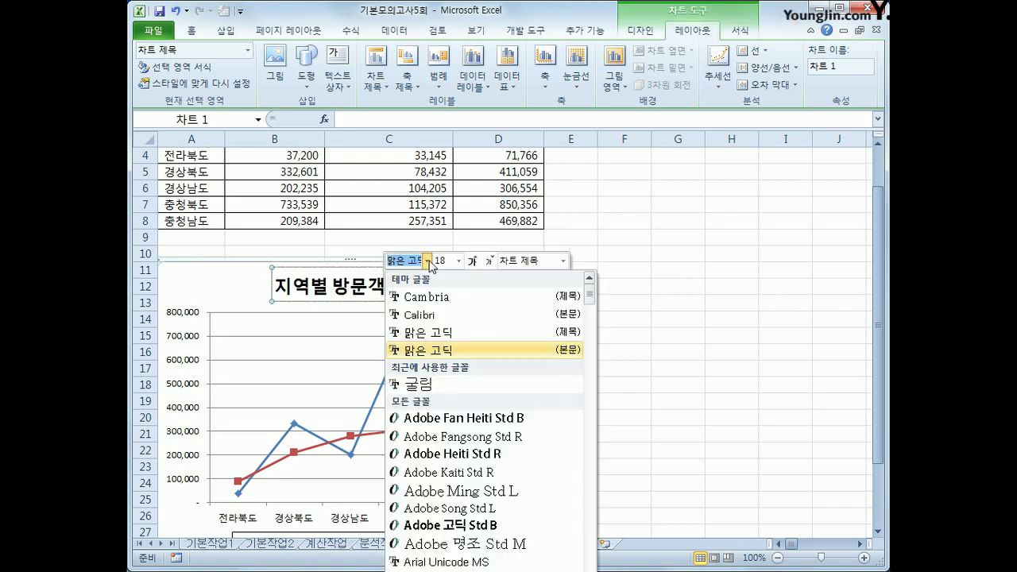
scroll(580, 343, "down", 20)
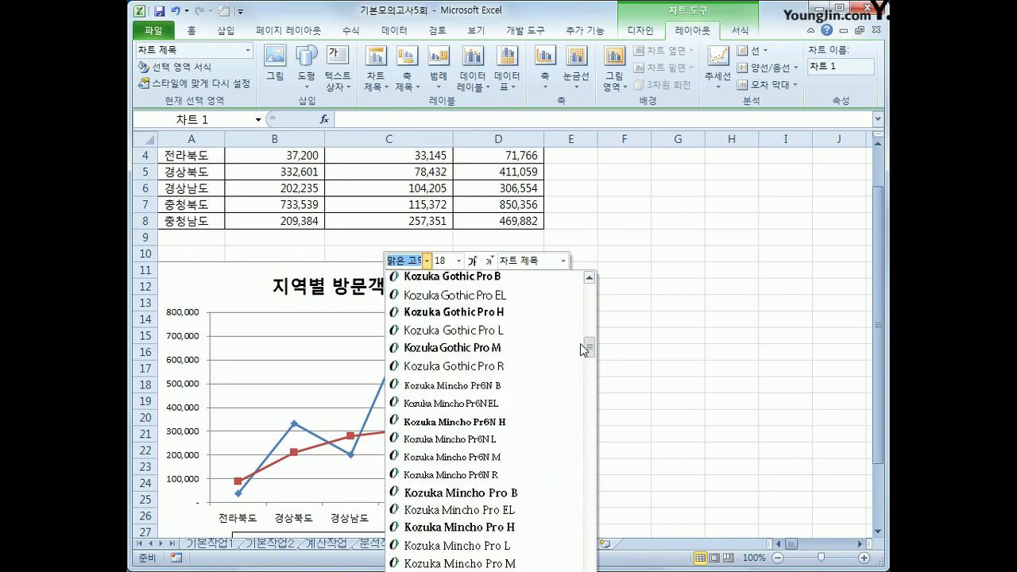
scroll(578, 363, "down", 10)
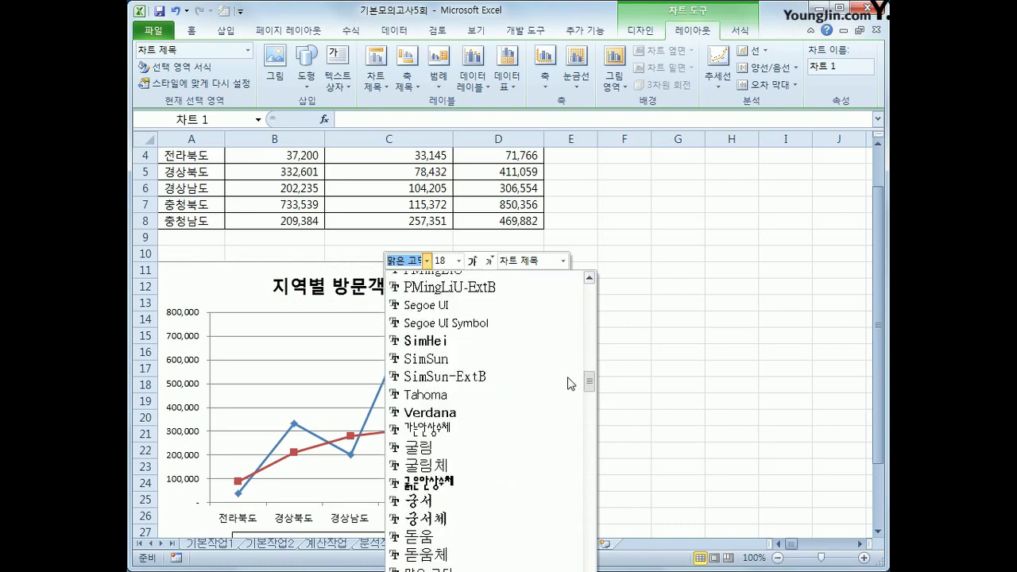
left_click(452, 545)
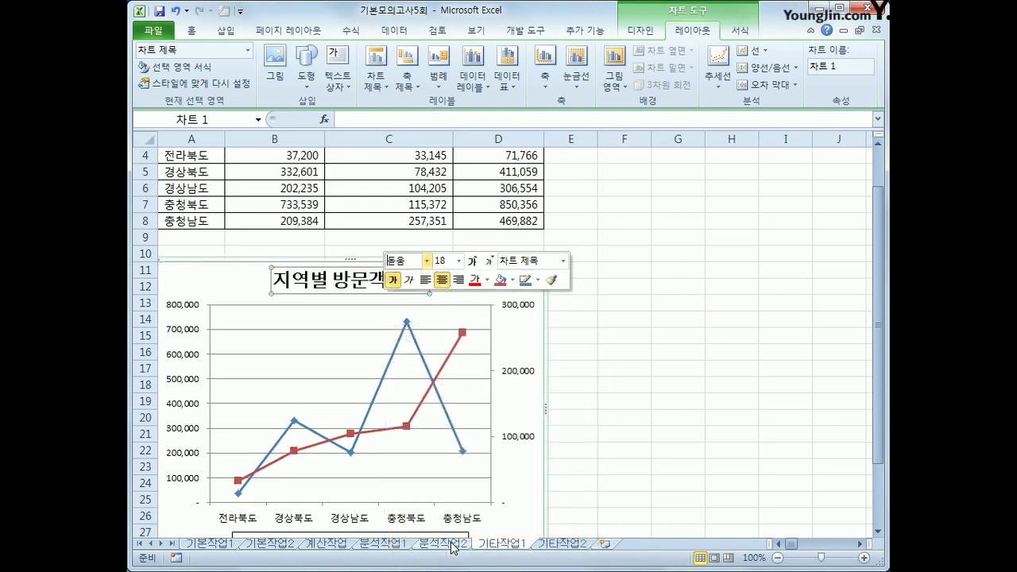
left_click(459, 261)
left_click(442, 378)
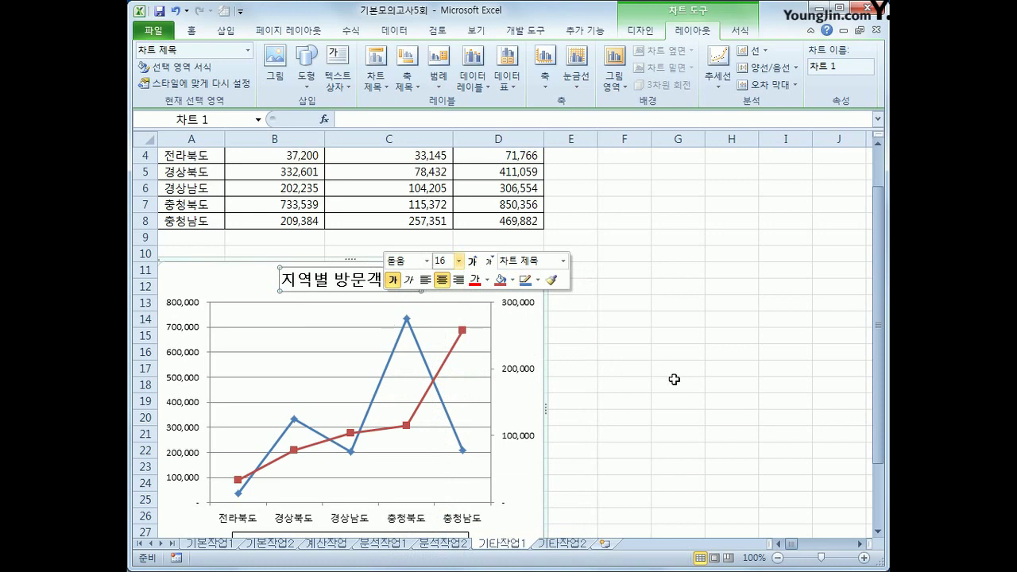
Show data labels to the right (오른쪽) of the points for all series in the chart.
left_click(521, 346)
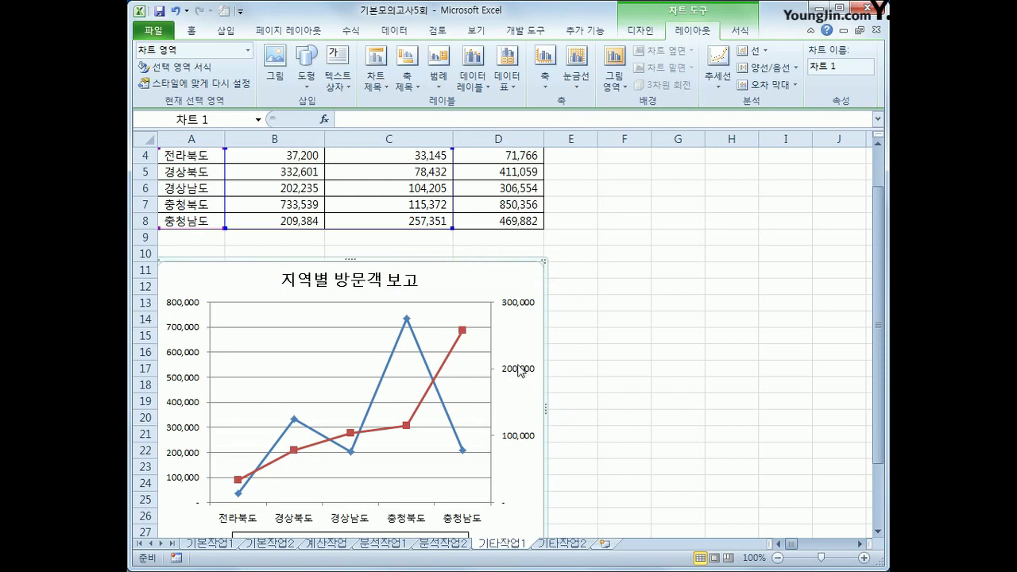
left_click(475, 94)
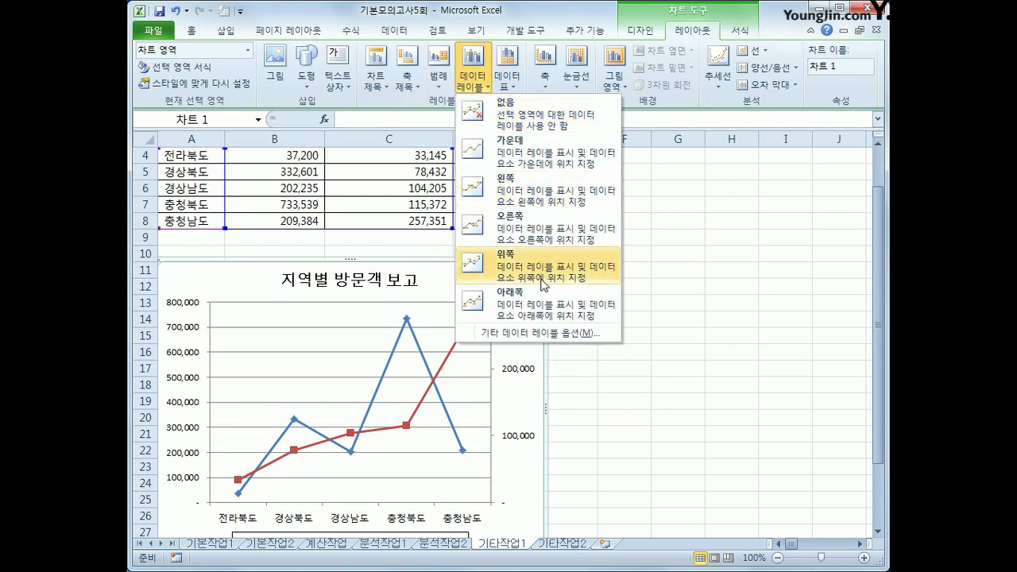
left_click(540, 238)
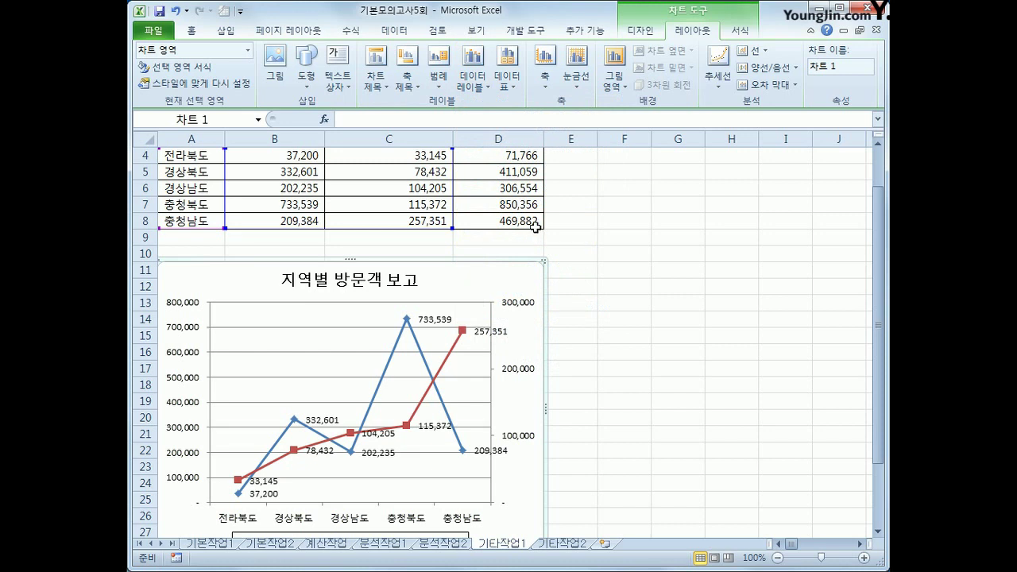
Set the chart's plot area fill to none (채우기 없음) and deselect the chart.
left_click(273, 314)
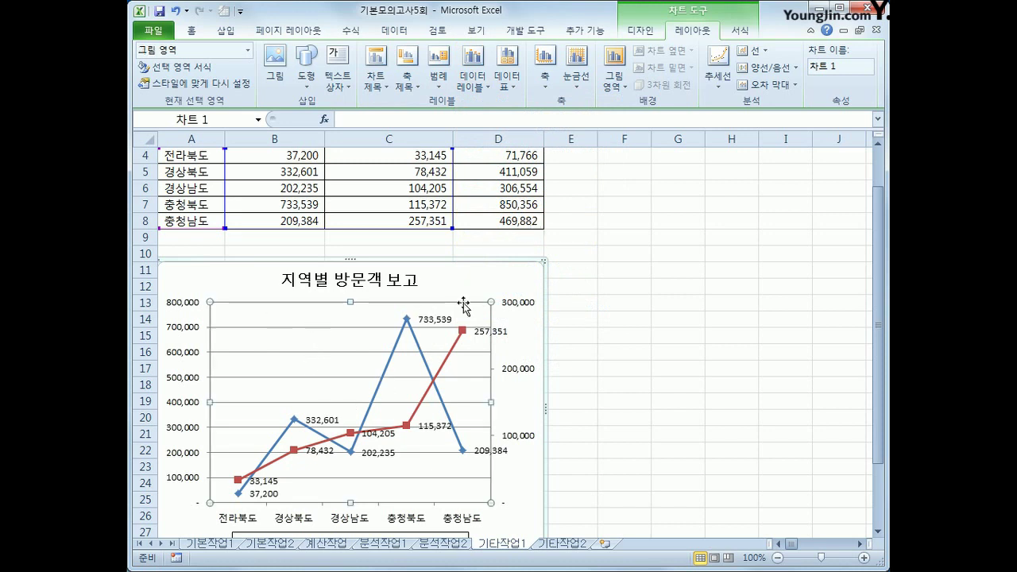
right_click(293, 322)
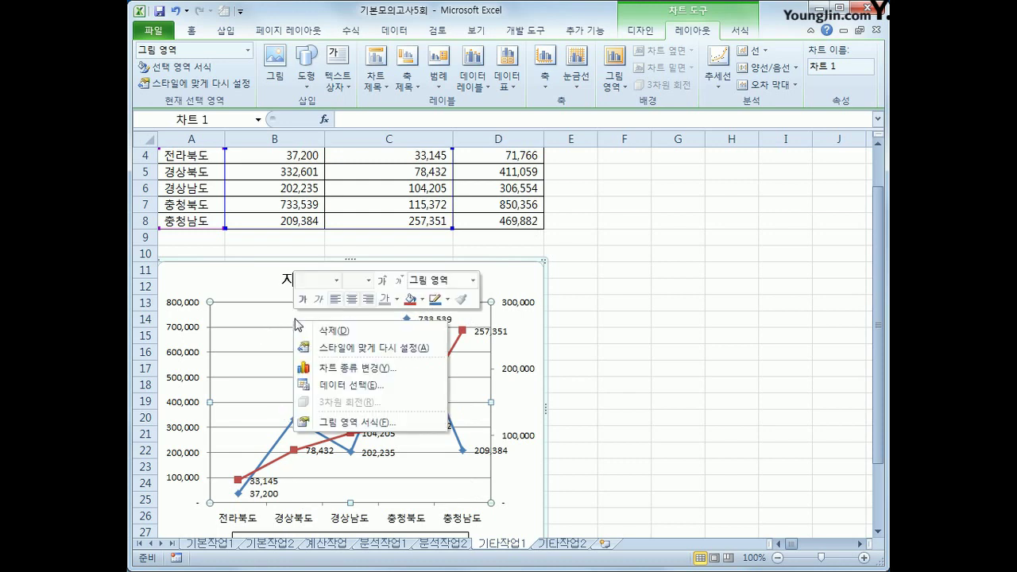
left_click(355, 423)
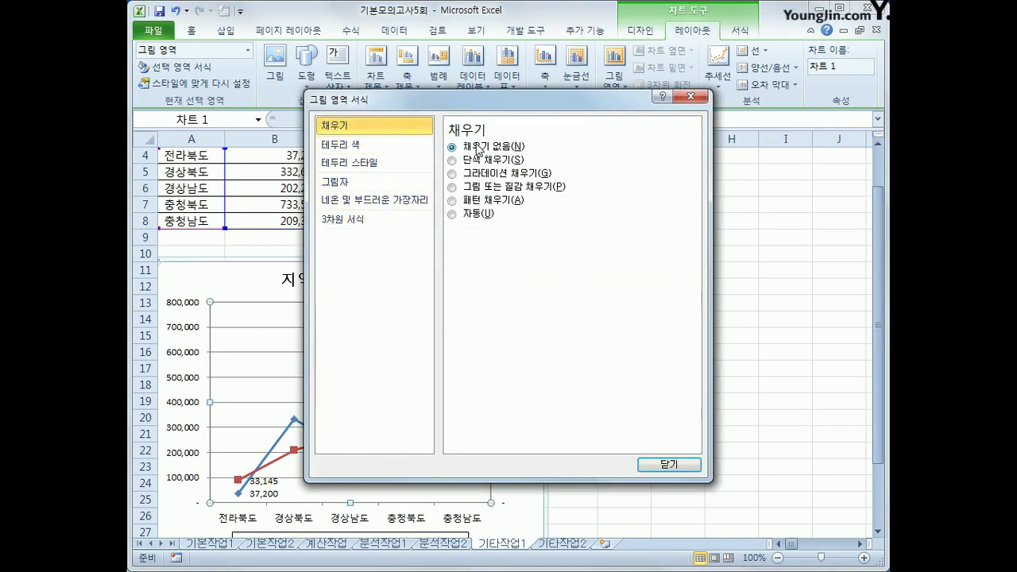
left_click(648, 465)
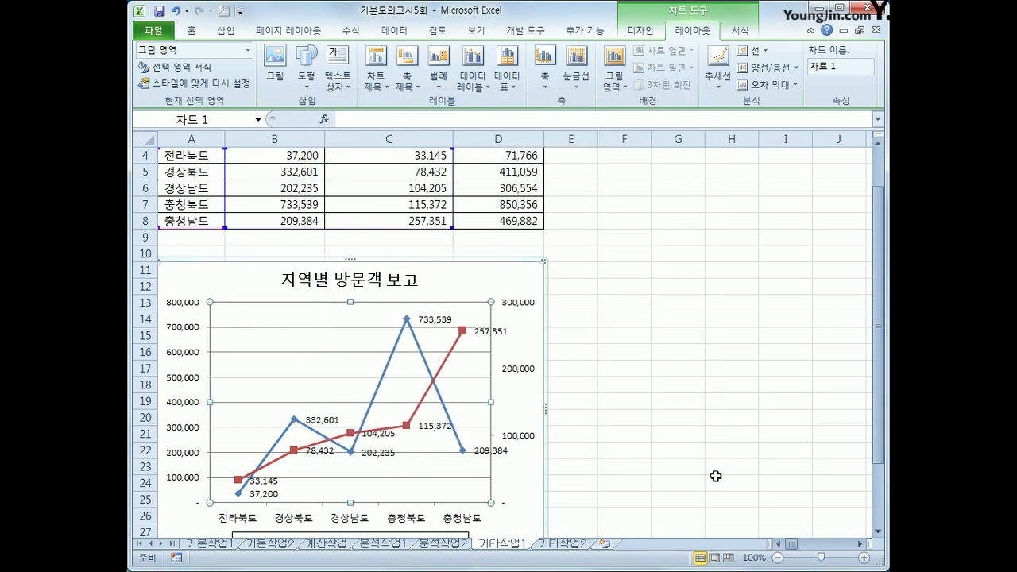
left_click(715, 476)
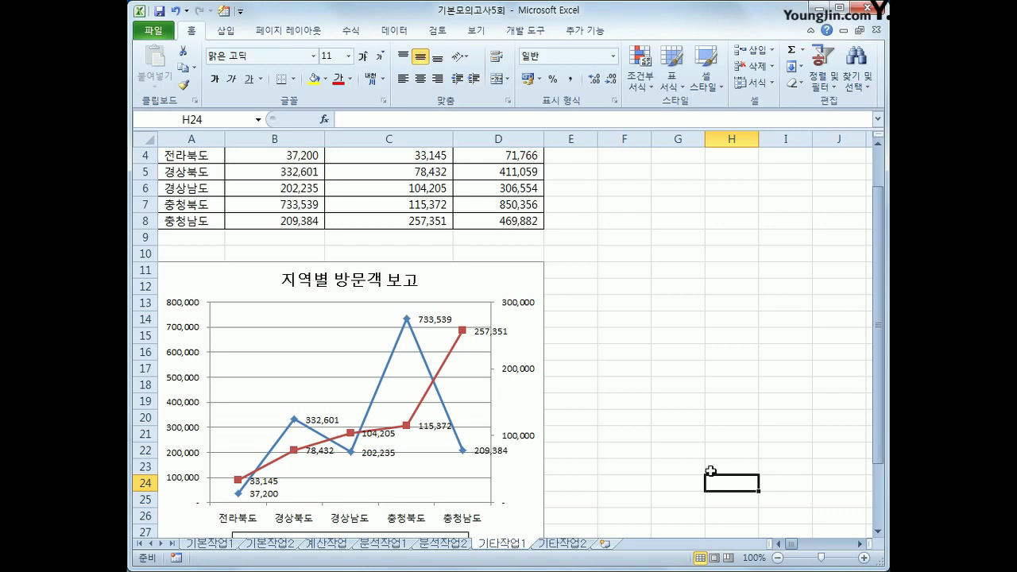
On the 기타작업2 sheet, enable design mode and open the Click event procedure of the 자전거구입 button.
left_click(569, 545)
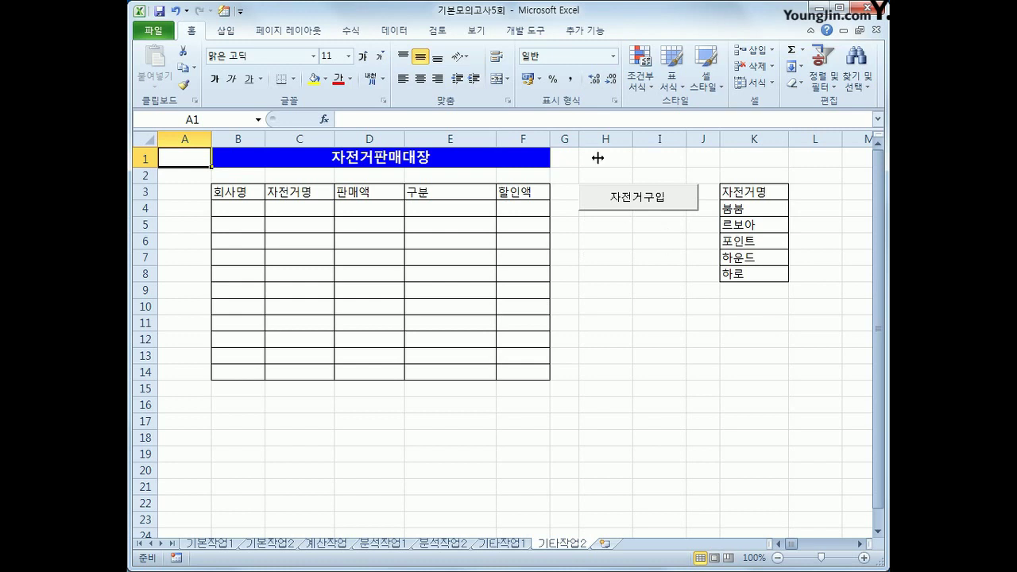
left_click(529, 35)
left_click(419, 71)
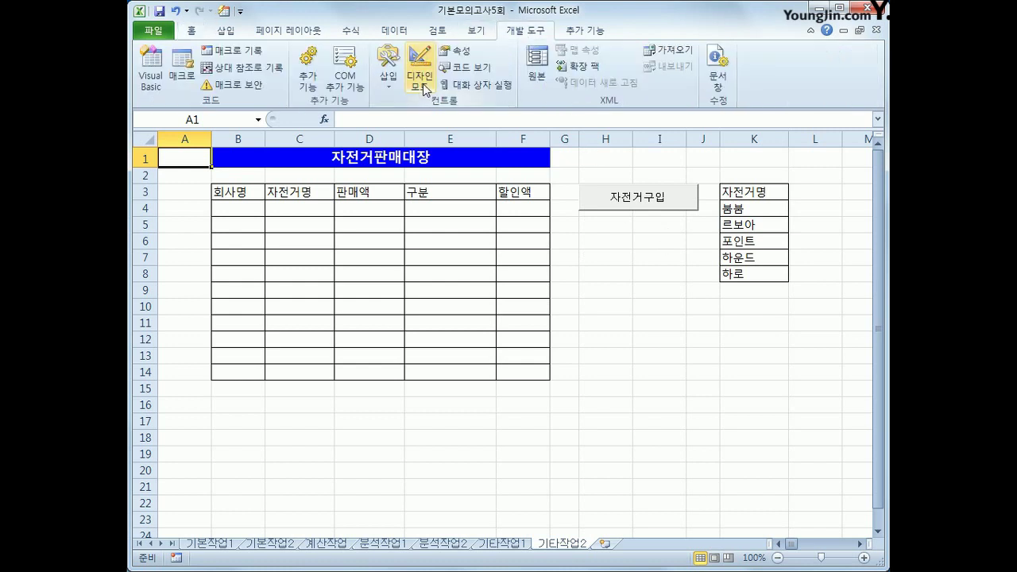
left_click(658, 203)
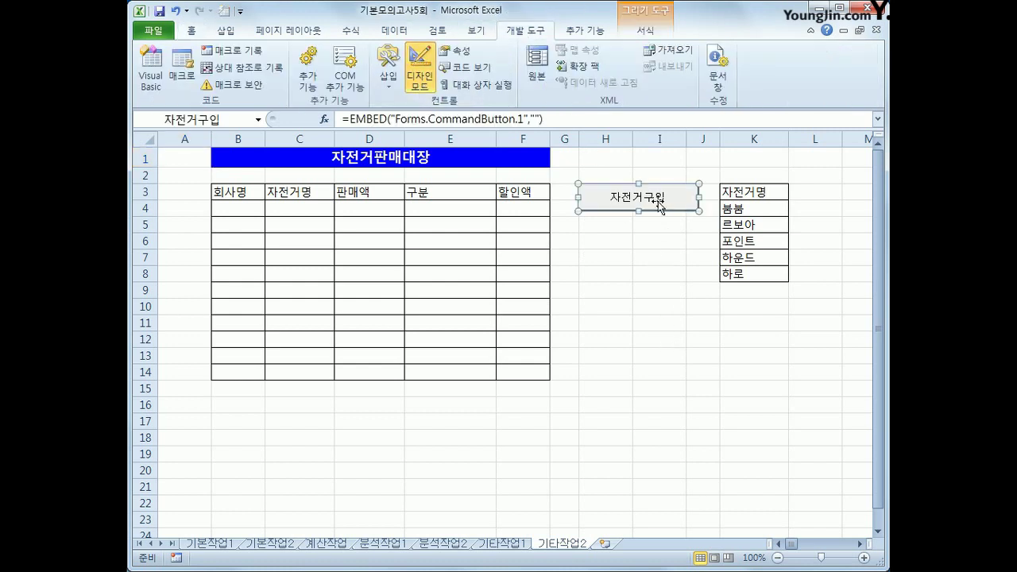
double_click(657, 203)
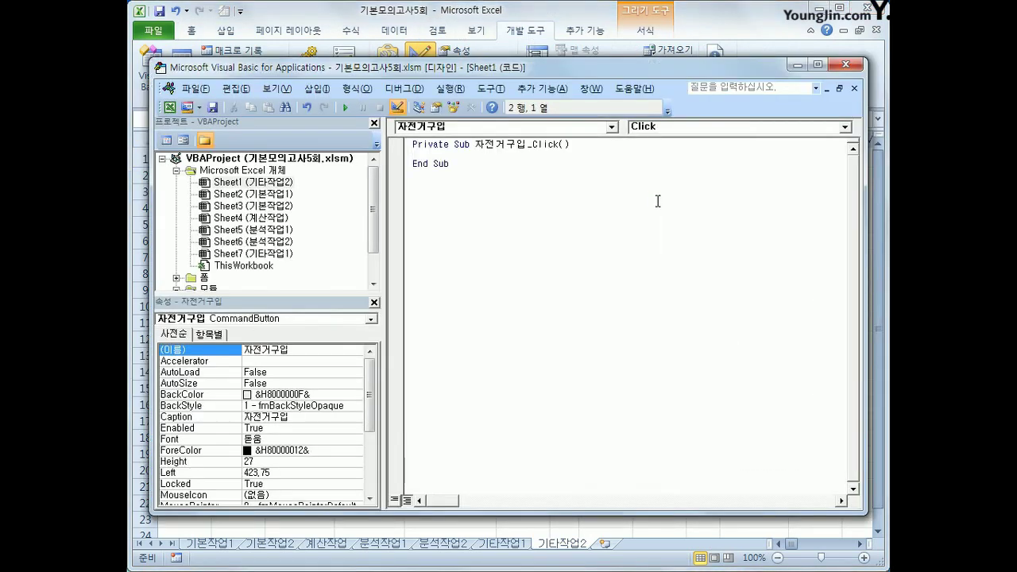
Write 자전거판매관리.Show in the 자전거구입_Click procedure so the button opens the form.
key("Tab")
type("자")
type("전거")
type("마")
type("매관리.")
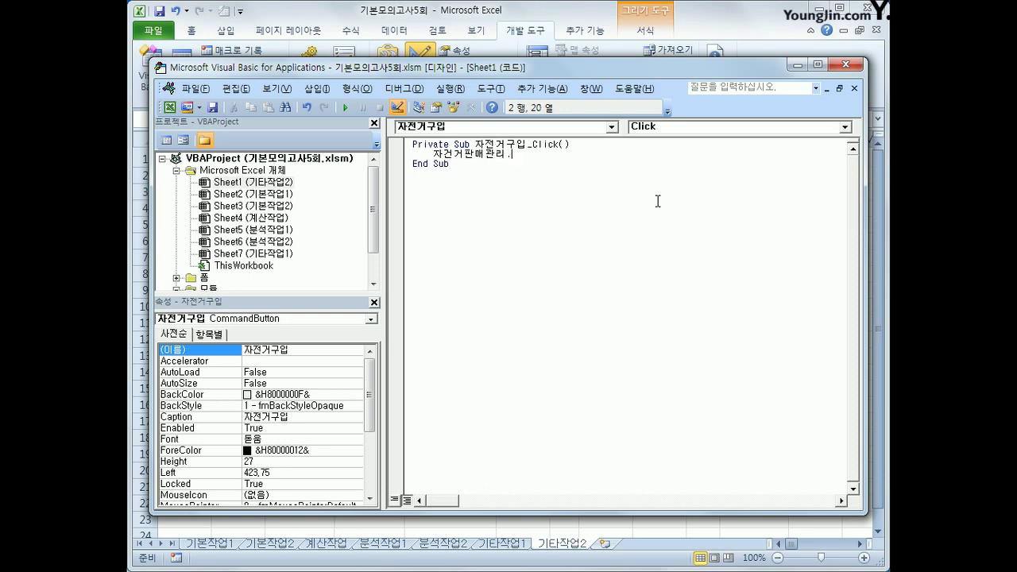
type("ㄴ")
key("BackSpace")
type("show")
key("Down")
Open the code of the 자전거판매관리 form and add the UserForm Initialize event procedure.
left_click(208, 277)
double_click(208, 278)
left_click(236, 278)
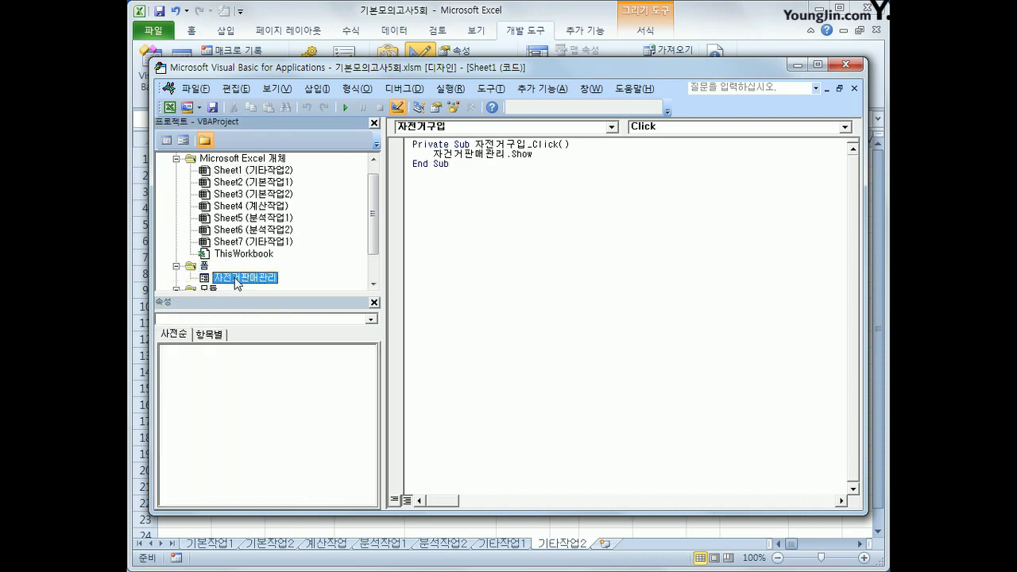
left_click(167, 141)
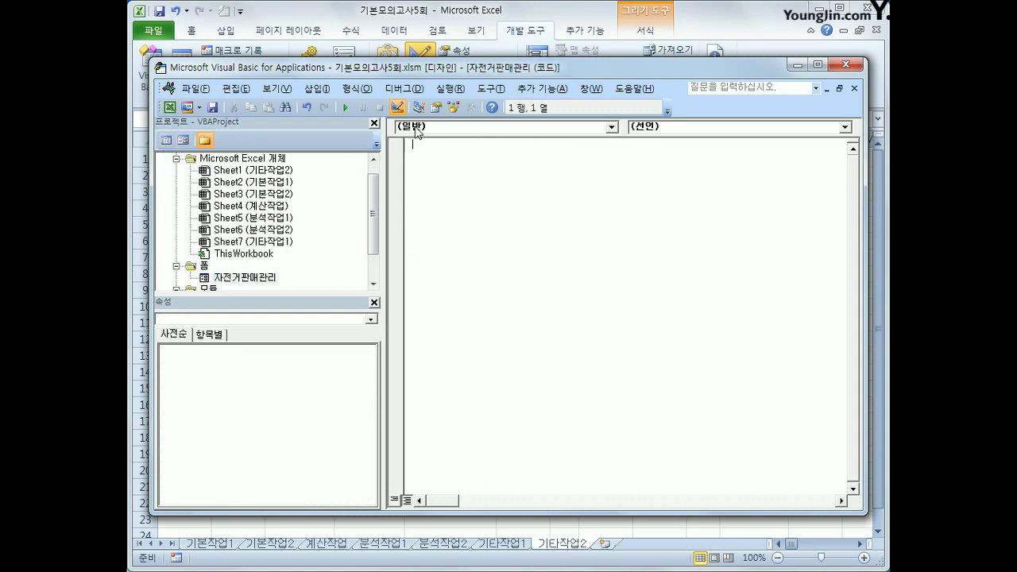
left_click(450, 132)
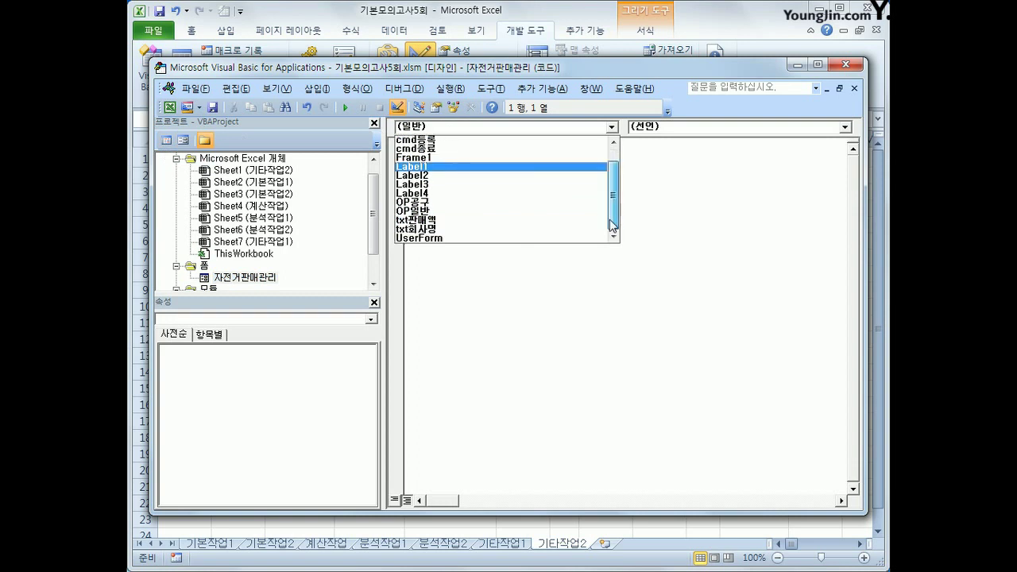
left_click(547, 239)
left_click(678, 133)
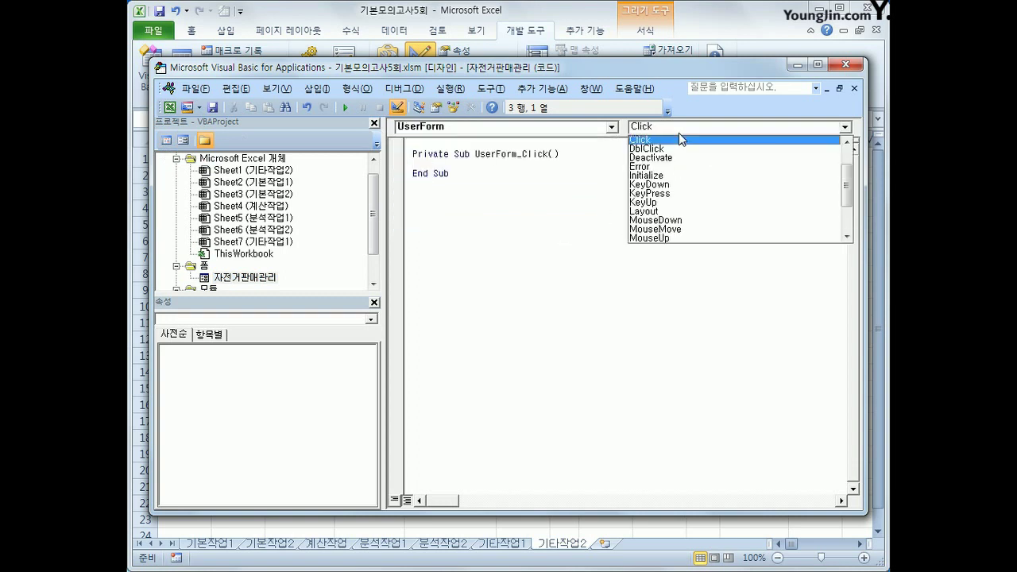
left_click(681, 178)
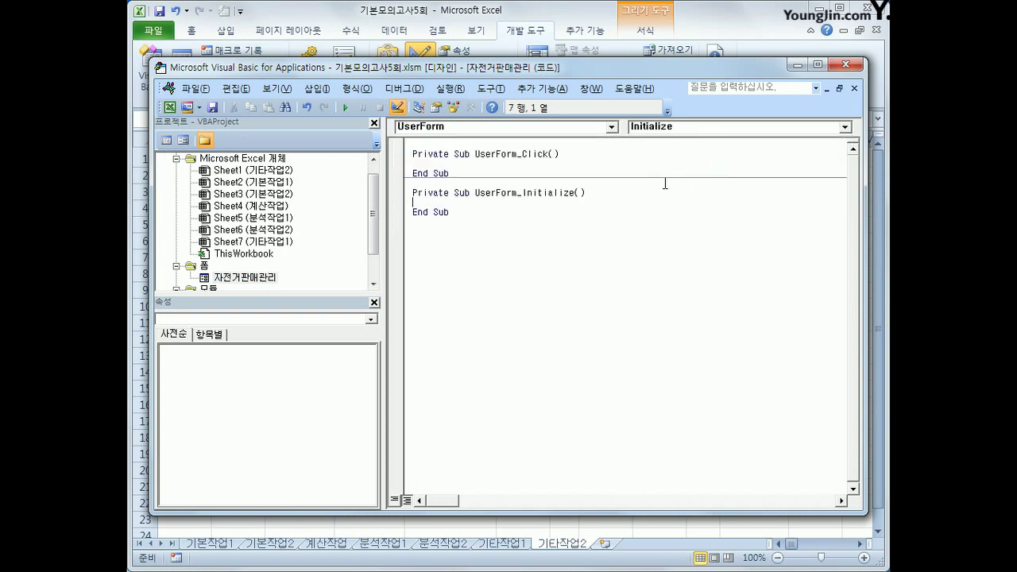
In UserForm_Initialize, set the RowSource of cmb자전거명 to "K4:K8".
key("Tab")
type("cmb자전거모.")
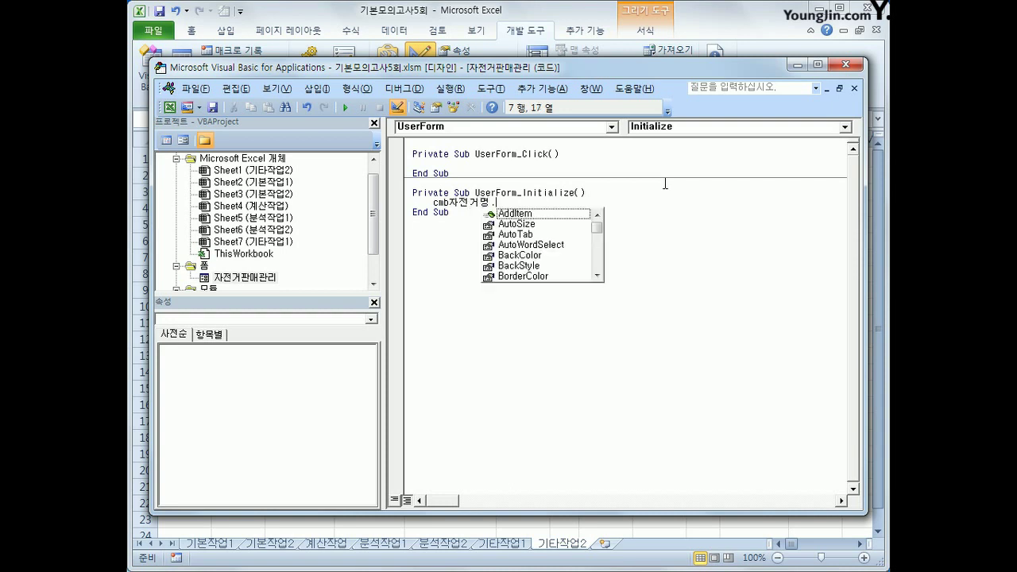
type("RowSource")
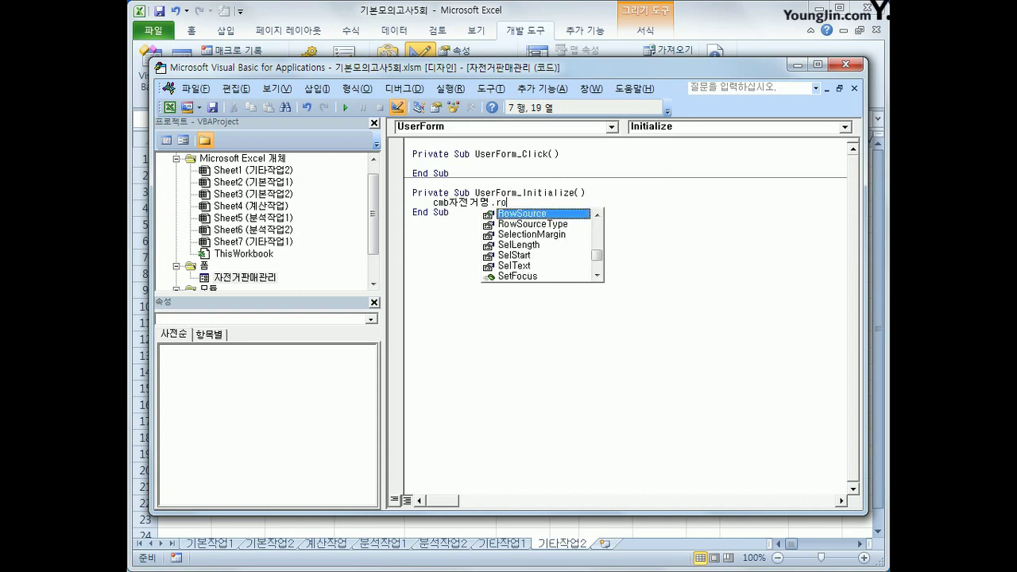
type(" =")
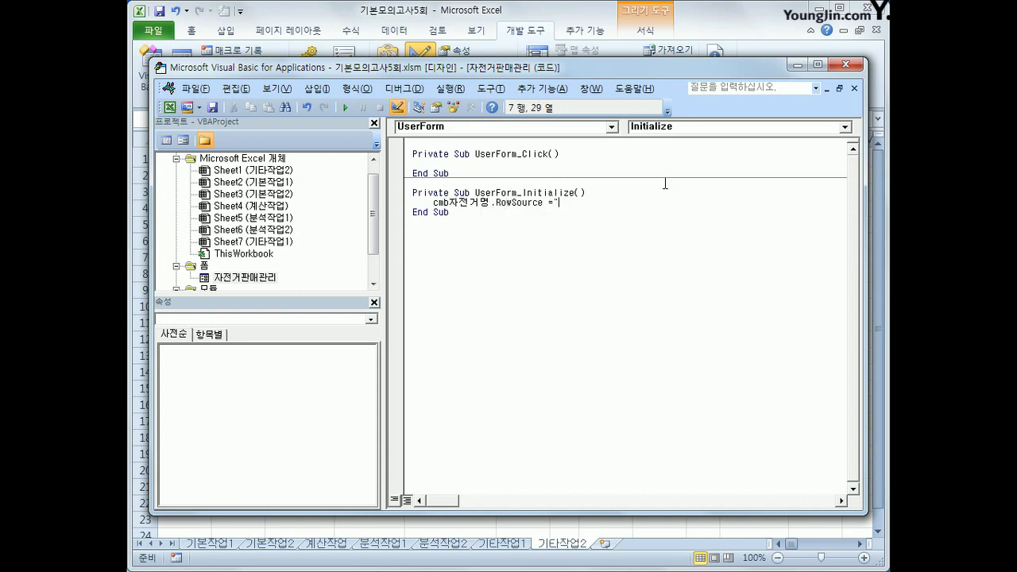
type("\"K4:K8\"")
key("Down")
Create the cmd종료 Click procedure with Unload Me followed by MsgBox "수고하셨습니다.".
left_click(543, 128)
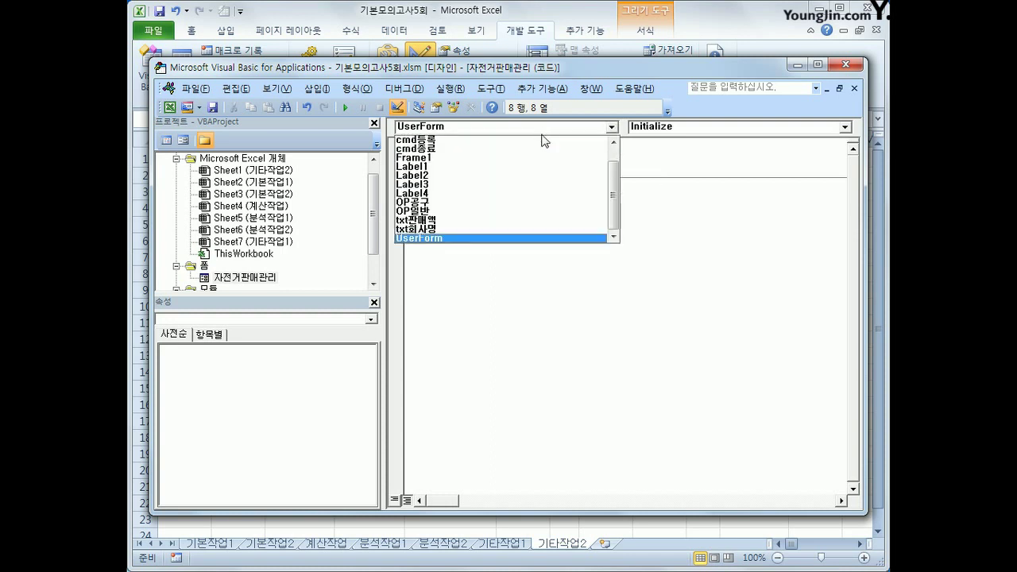
left_click(539, 151)
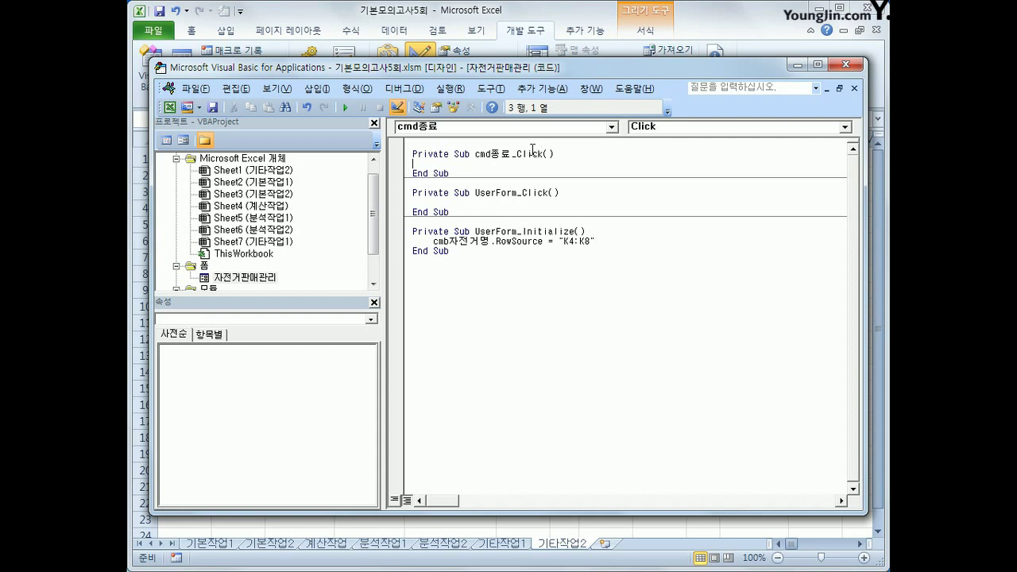
key("Tab")
type("unload Me")
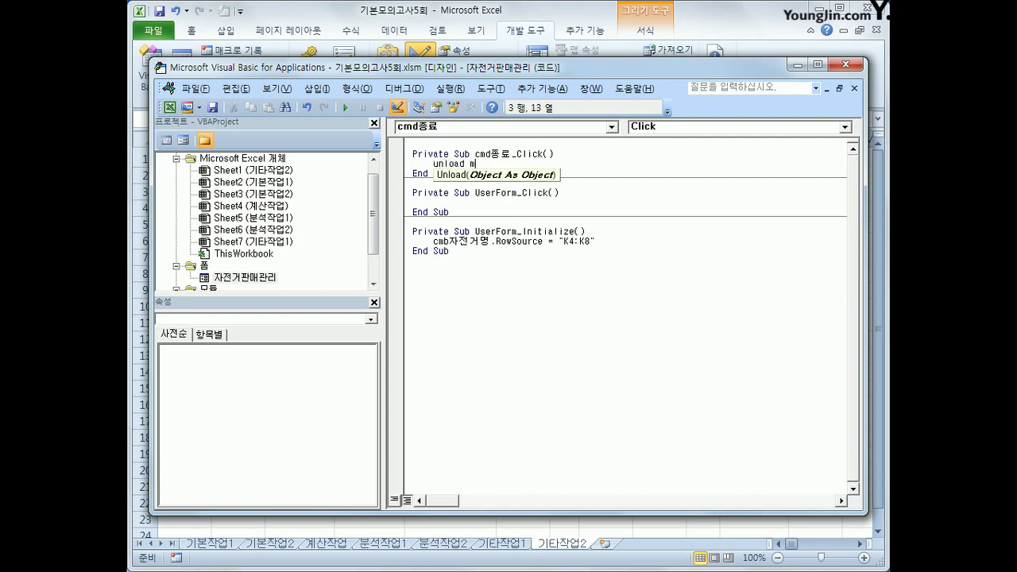
key("Return")
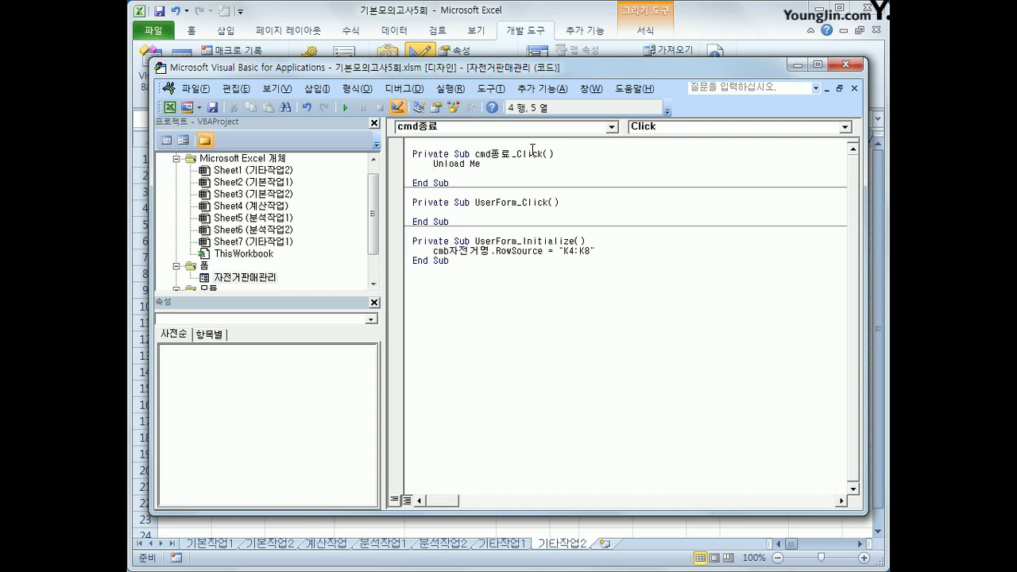
type("msgbox \"")
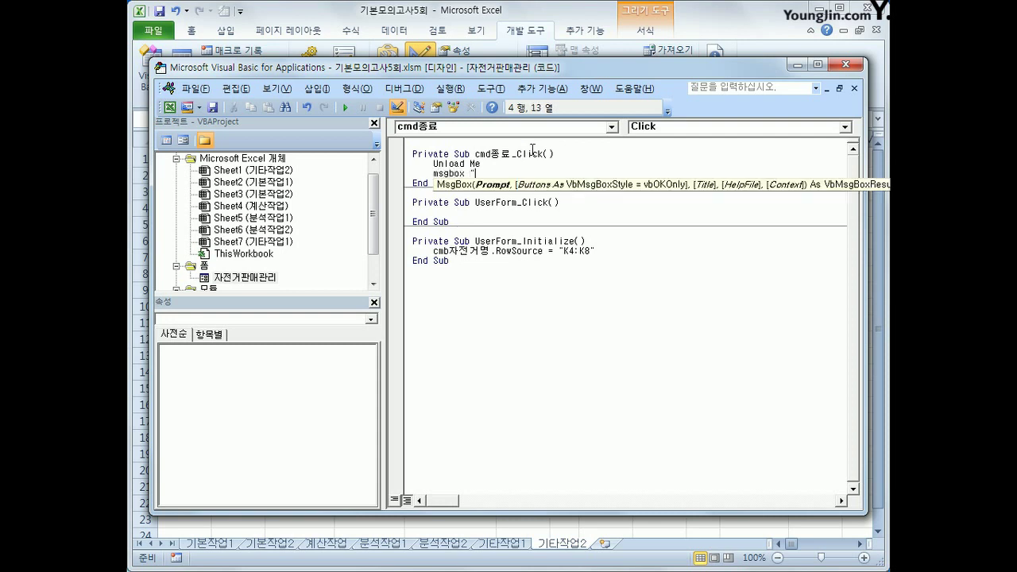
type("수고하셨습니다.\"")
key("Down")
key("Up")
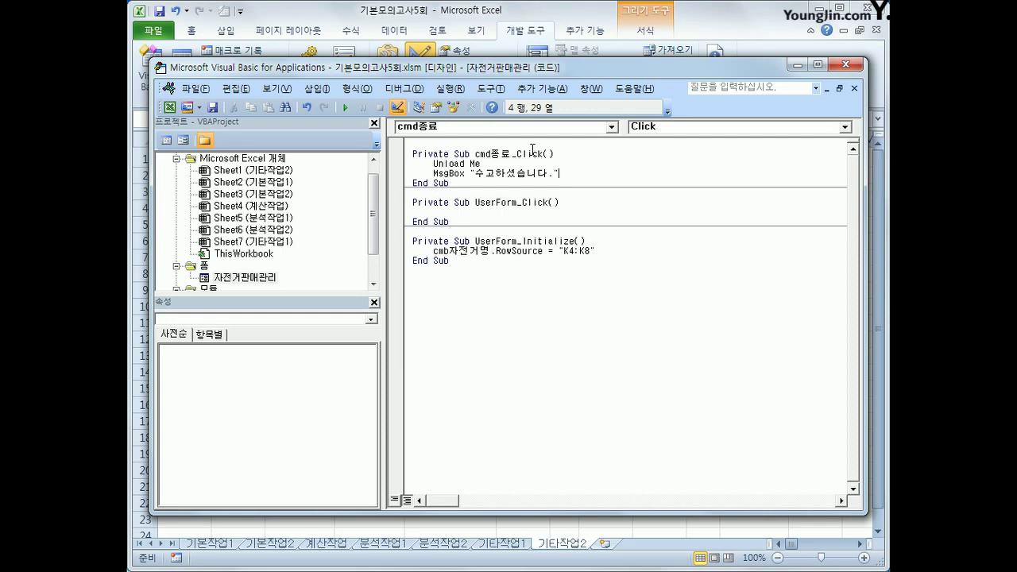
Return to the 기타작업2 worksheet, turn off design mode and run the 자전거구입 button.
left_click(851, 64)
left_click(413, 80)
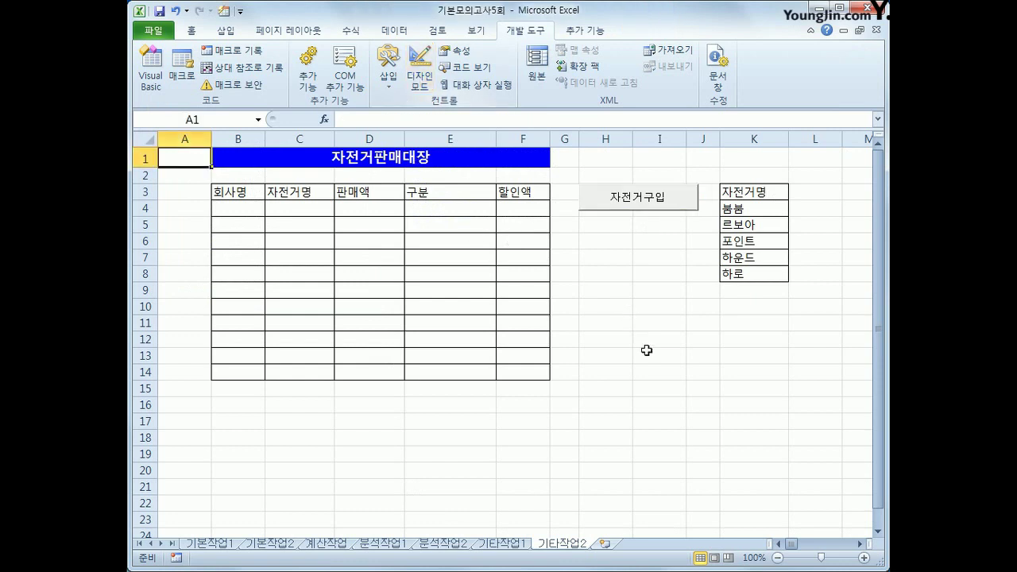
left_click(656, 369)
left_click(230, 191)
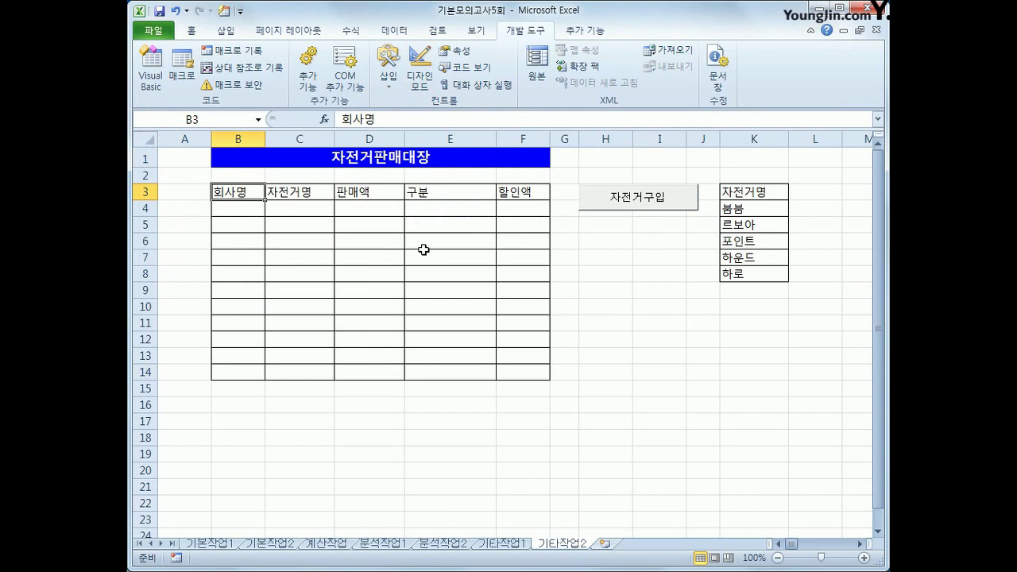
left_click_drag(229, 162, 227, 169)
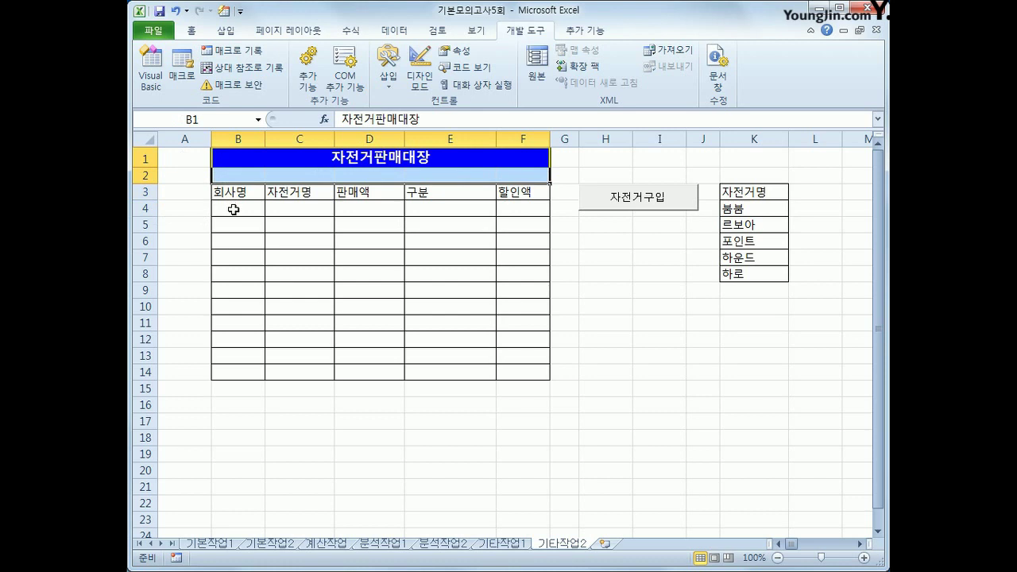
left_click(233, 208)
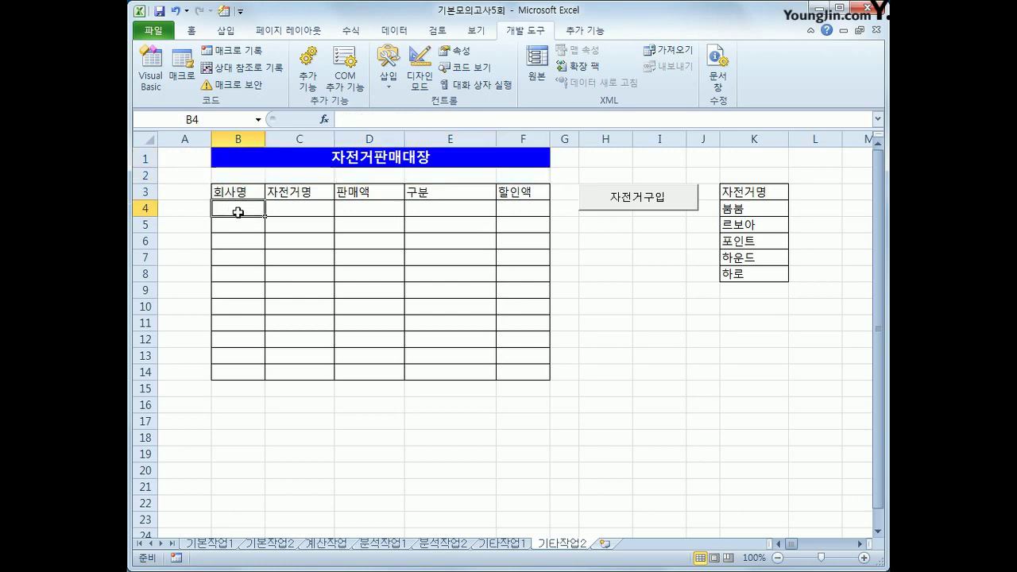
left_click(649, 208)
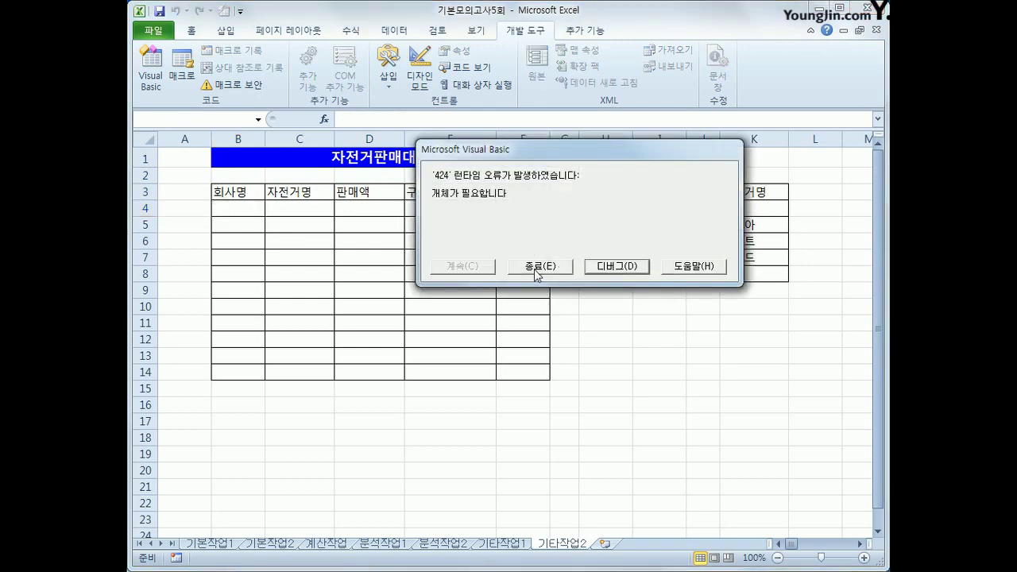
Debug the 자전거구입 Click procedure, correct its statement to 자전거판매관리.Show, and reset the halted code.
left_click(601, 266)
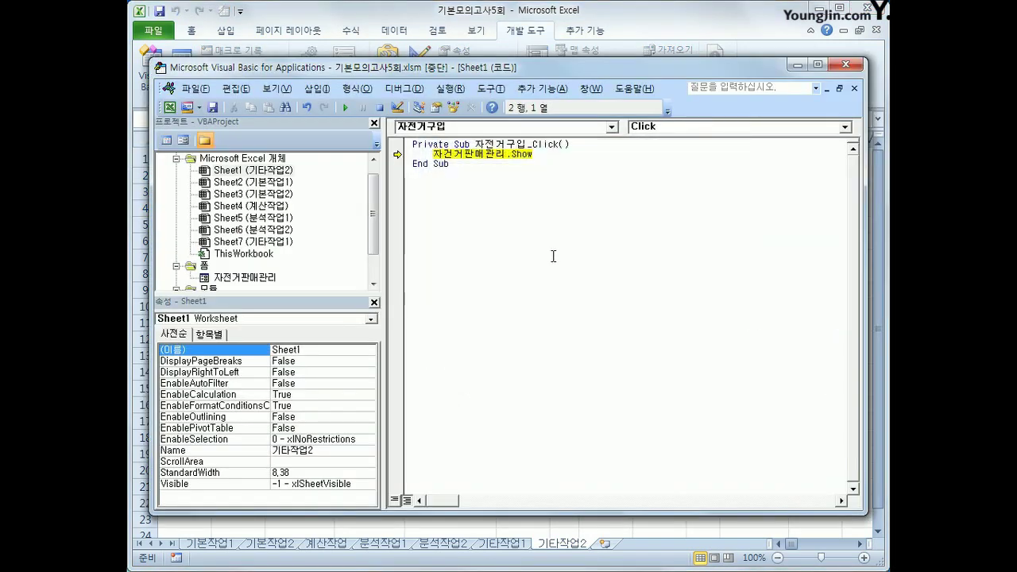
left_click(562, 155)
left_click(450, 154)
key("BackSpace")
type("전")
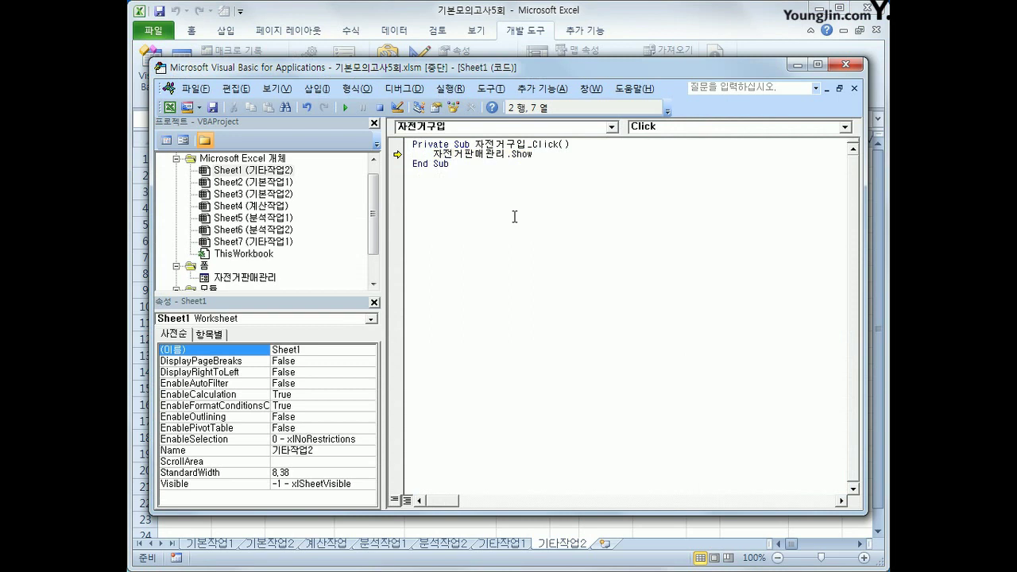
left_click(514, 216)
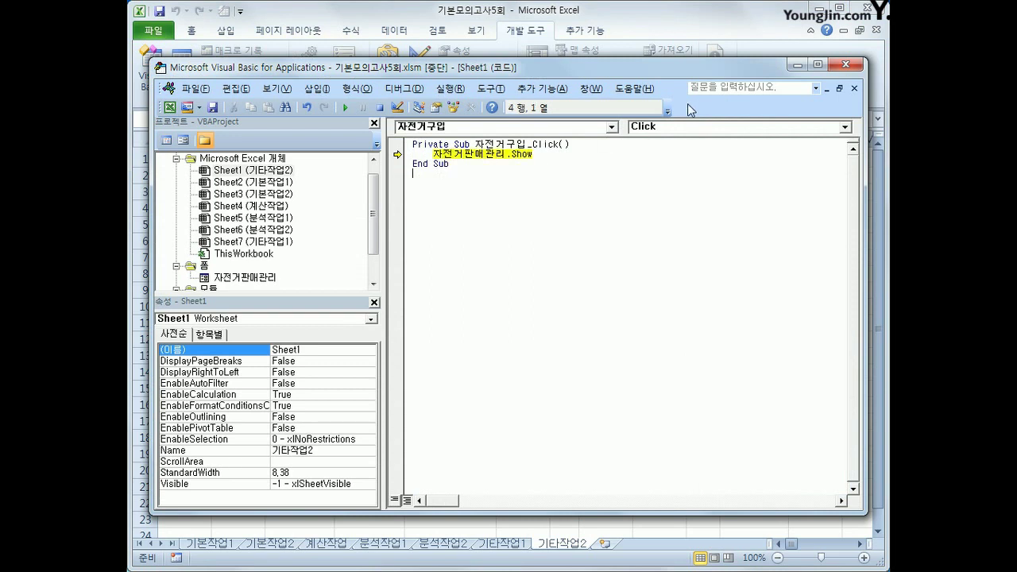
left_click(379, 107)
Go back to the worksheet, open the 자전거판매관리 form with the 자전거구입 button and move it clear of the table headers.
left_click(845, 63)
left_click(624, 366)
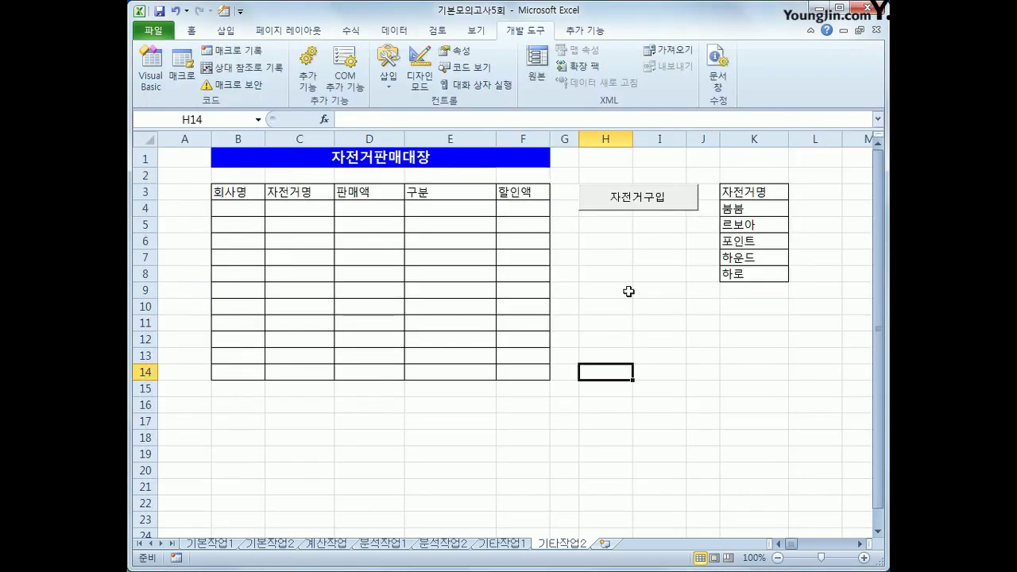
left_click(636, 199)
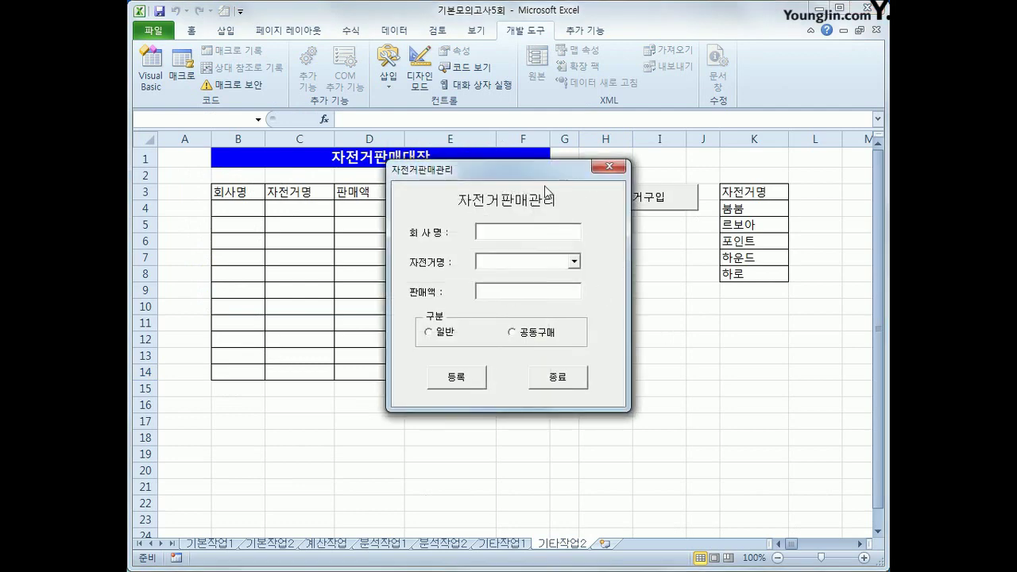
left_click_drag(600, 173, 628, 176)
left_click_drag(551, 169, 677, 138)
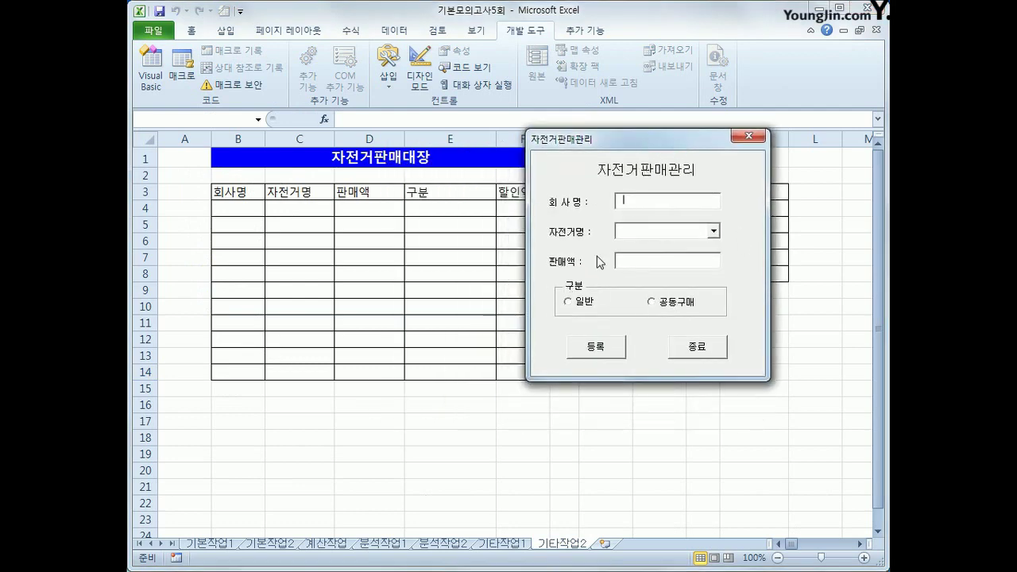
left_click_drag(629, 136, 550, 238)
Test the form by choosing 붐붐 as the 자전거명 and 일반 as the 구분, and close it.
left_click(633, 333)
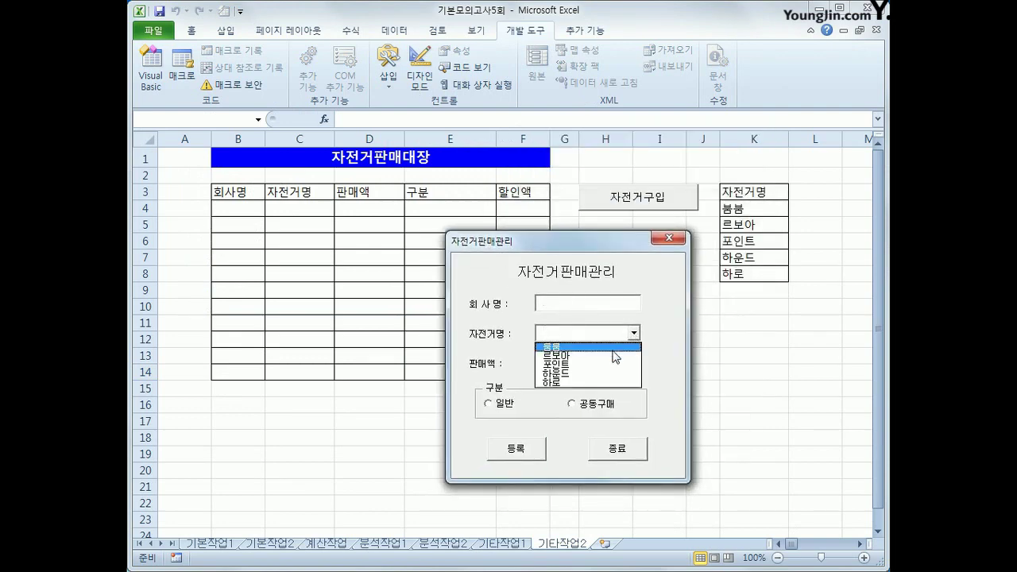
left_click(588, 344)
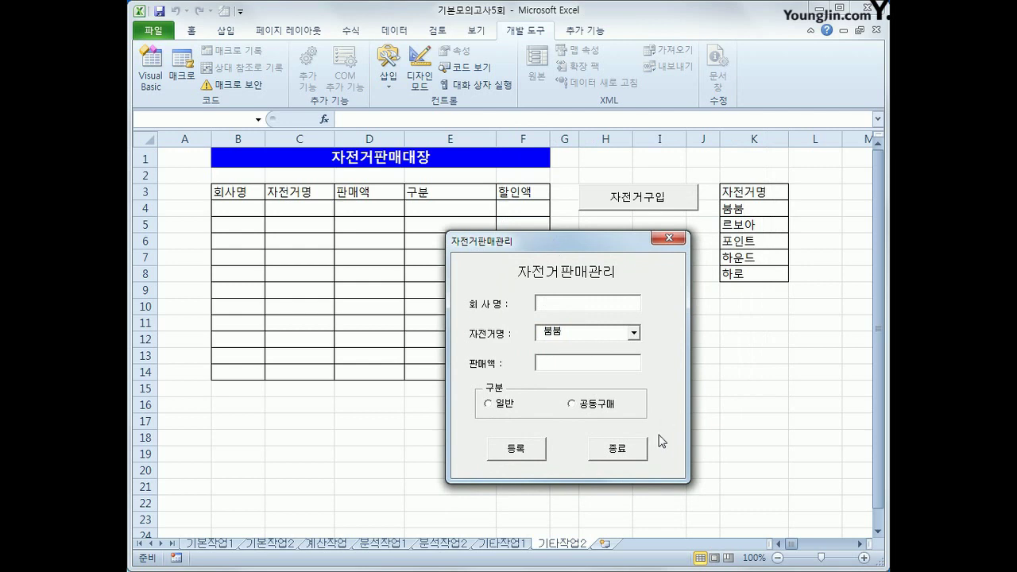
left_click(501, 407)
left_click(672, 237)
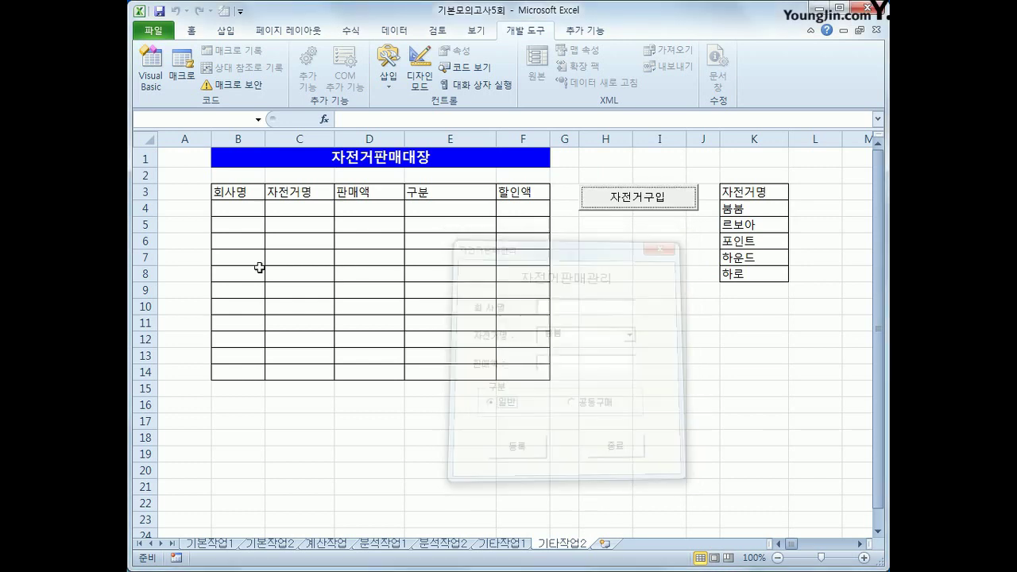
left_click(221, 193)
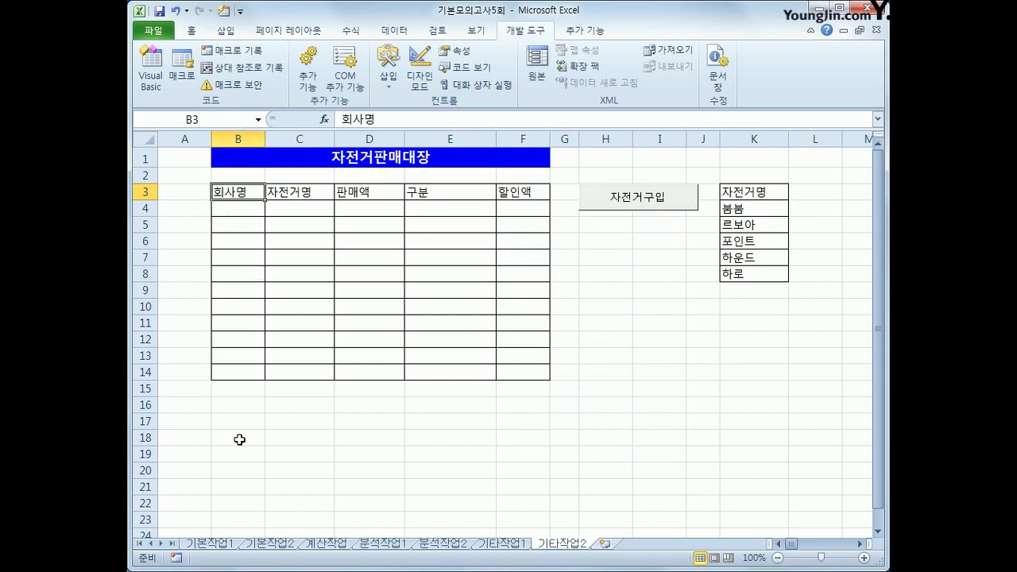
left_click(303, 199)
left_click(340, 194)
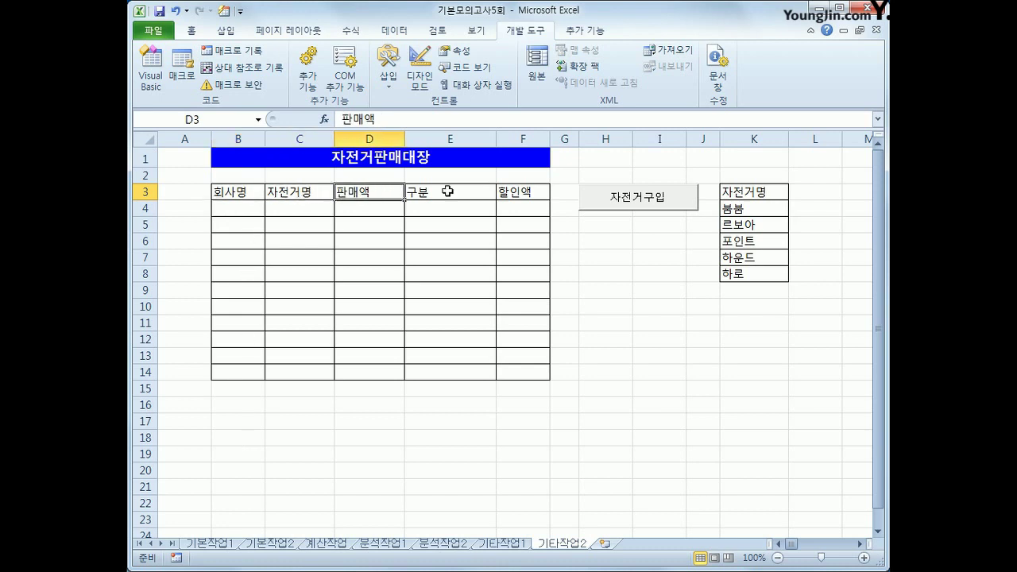
left_click(447, 190)
left_click(515, 189)
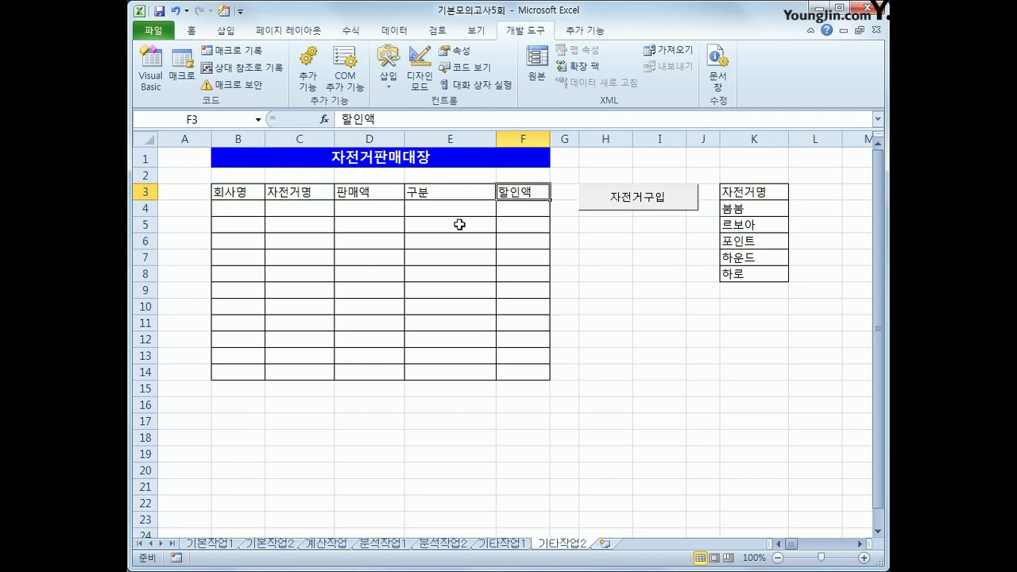
Open the code of the 자전거판매관리 form and create the cmd등록 Click procedure.
left_click(151, 80)
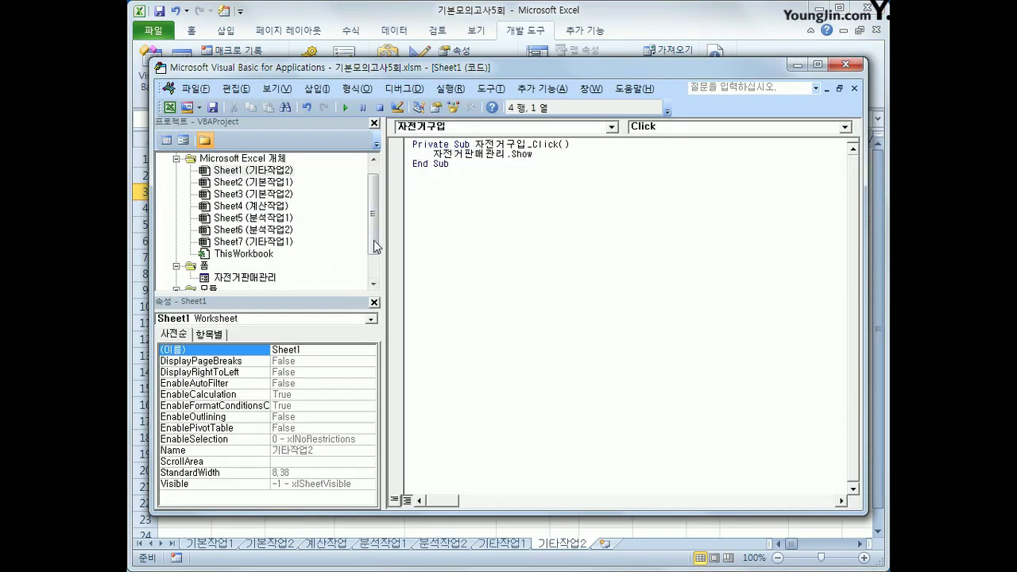
left_click(253, 278)
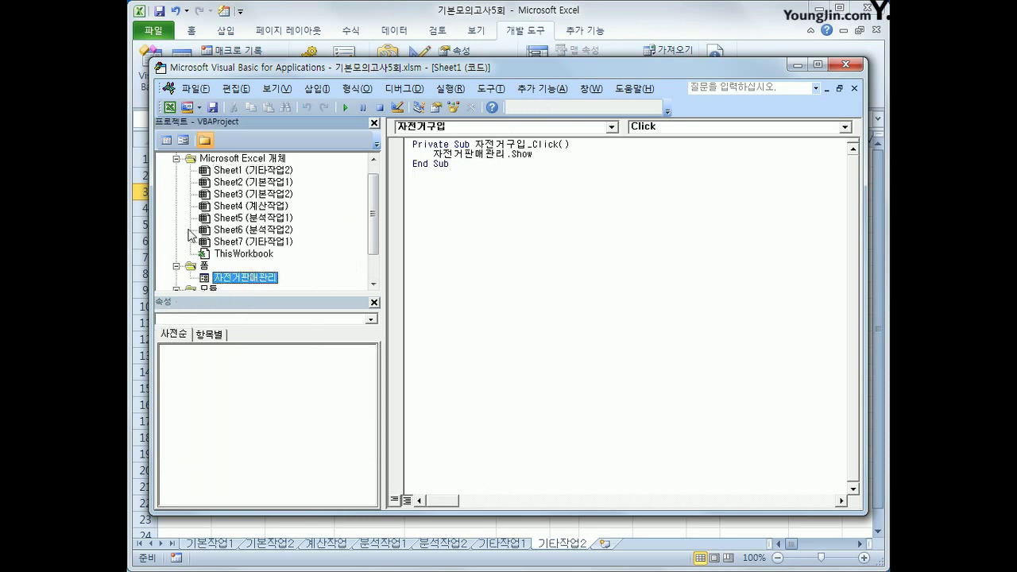
left_click(166, 140)
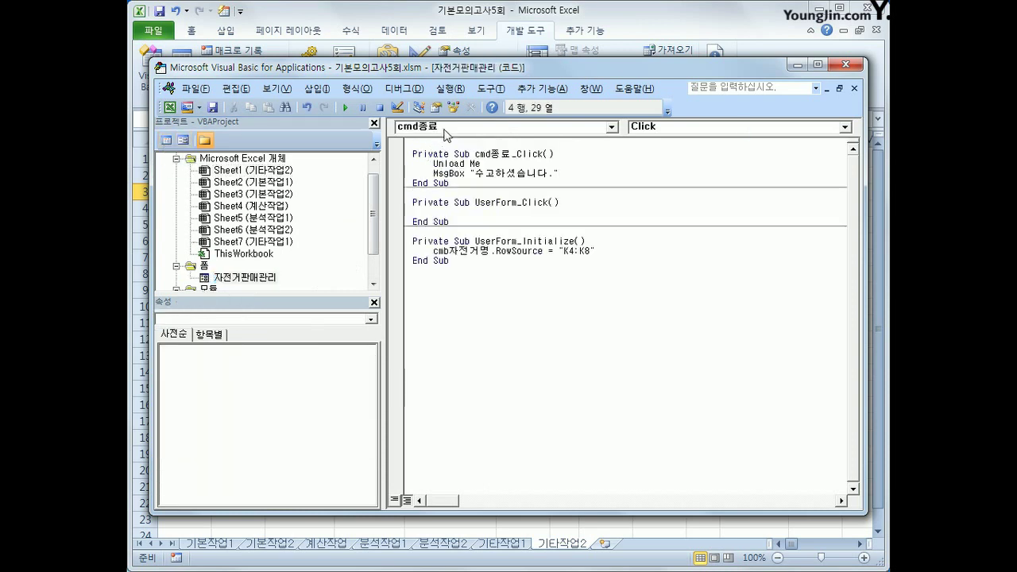
left_click(447, 127)
left_click(458, 141)
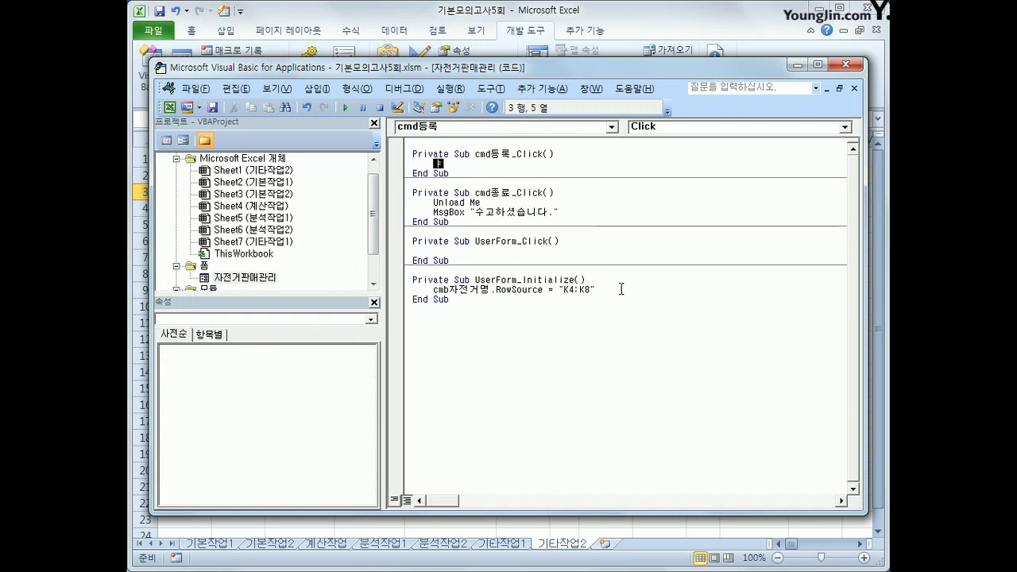
In cmd등록_Click, add the statement i = Range("B3").CurrentRegion.Rows.Count + 3.
type("i=range(")
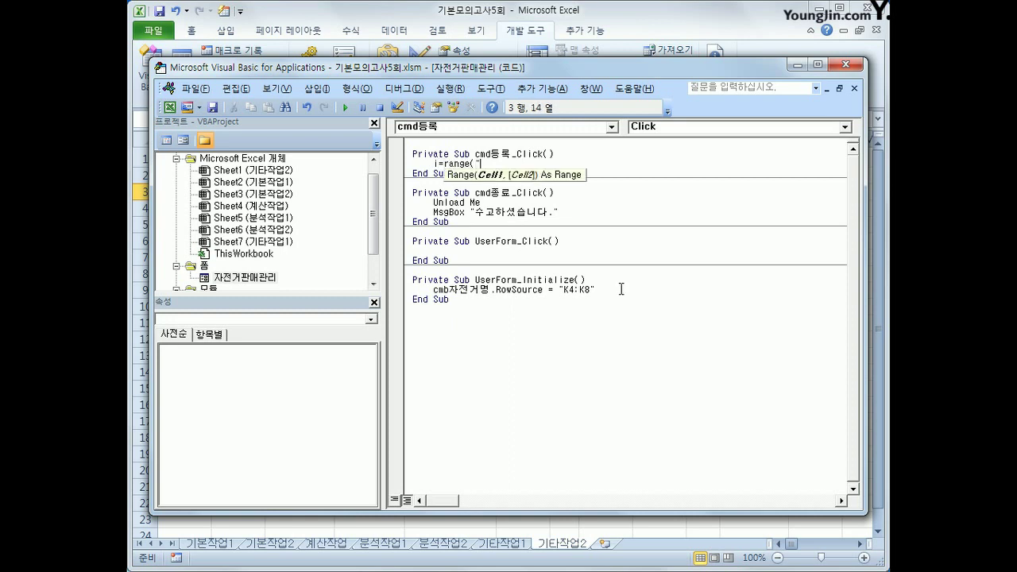
type("\"B3\").cu")
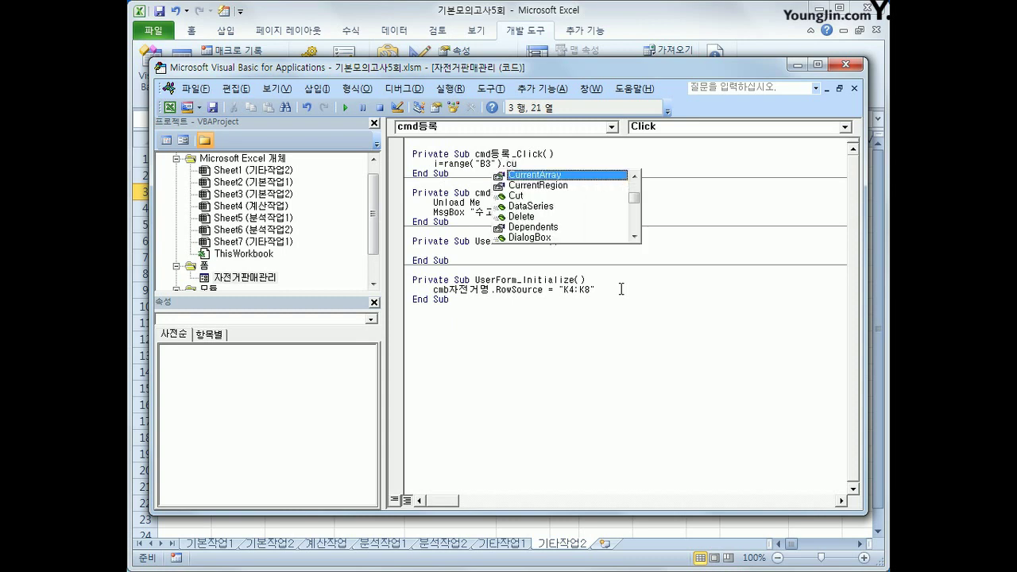
key("Down")
key("Tab")
type(".Rows.cou")
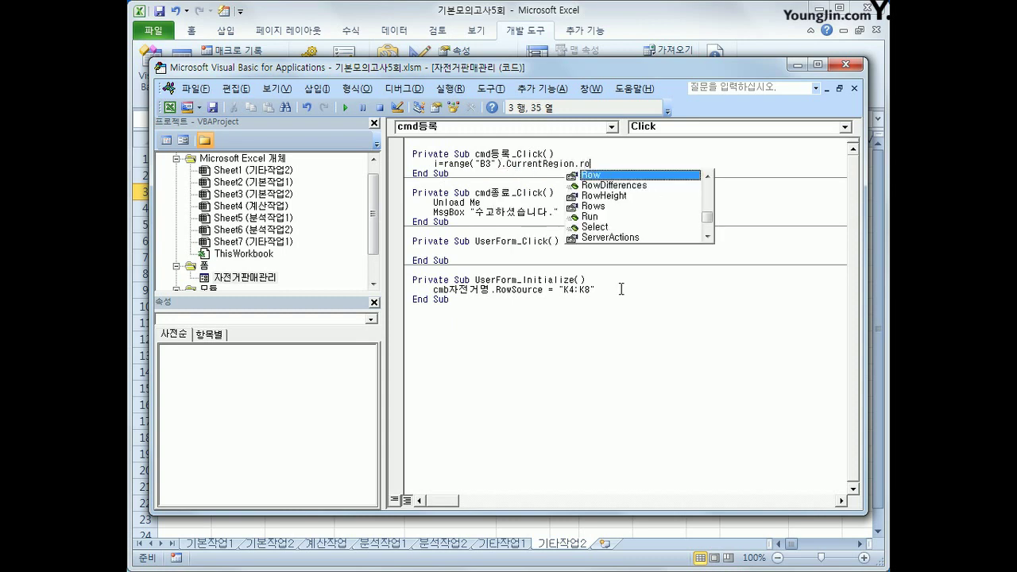
type("nt ")
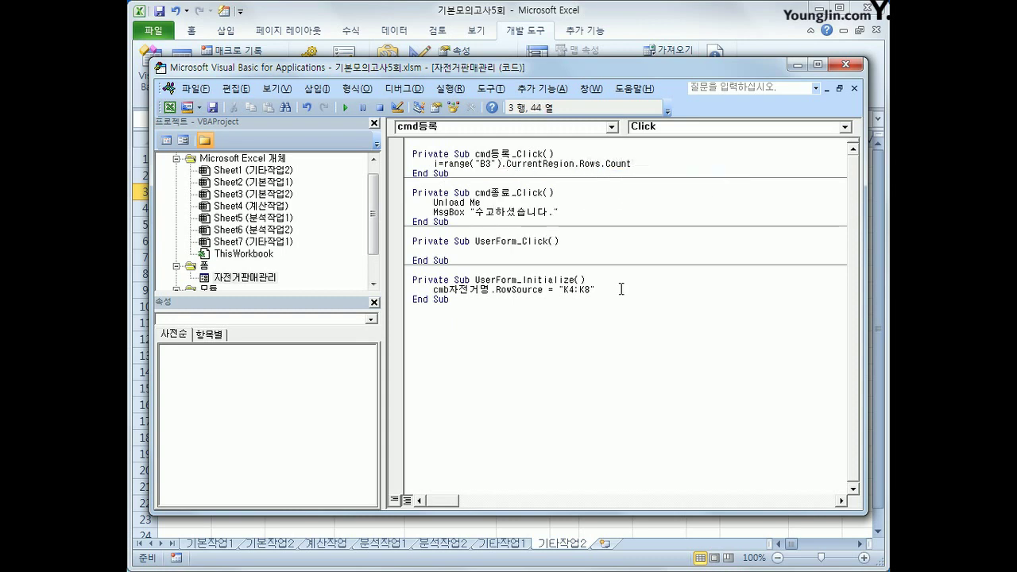
type("+ 3")
key("Return")
Below the row-count statement in cmd등록_Click, add the statement Cells(i, 2) = txt회사명.
key("Return")
type("cel")
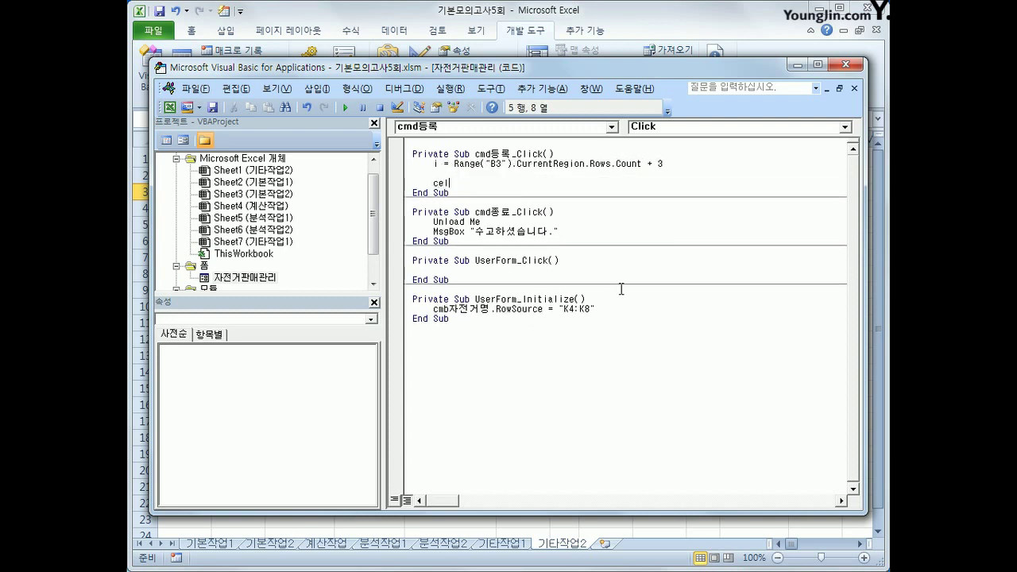
type("ls(i,2) =txt회사며")
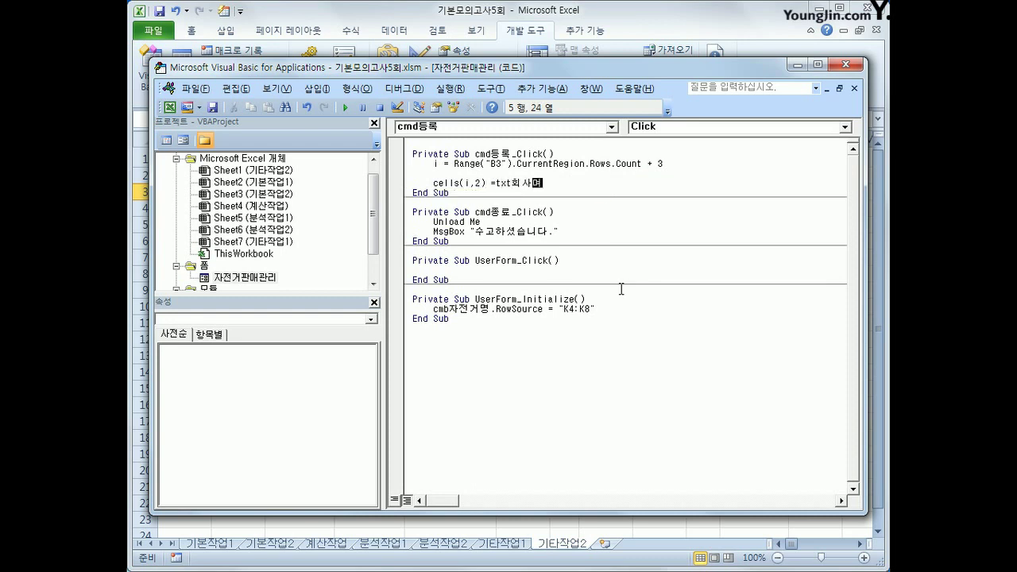
type("ㅇ")
key("Return")
Duplicate the Cells(i, 2) statement on the following line and change the copy to Cells(i, 3) = cmb자전거명.
key("Up")
key("shift+End")
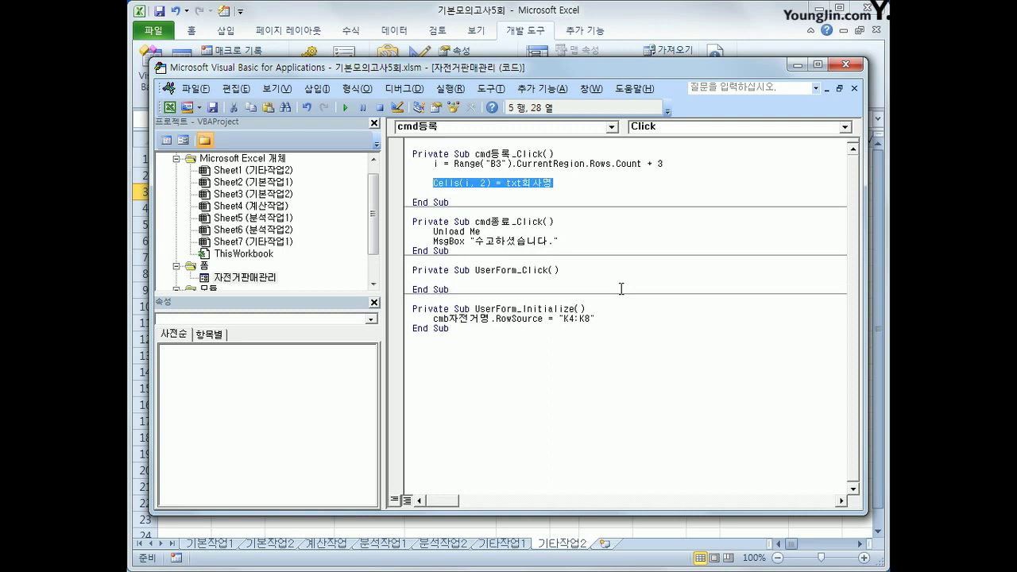
key("ctrl+c")
key("Down")
key("ctrl+v")
key("Return")
key("Up")
key("End")
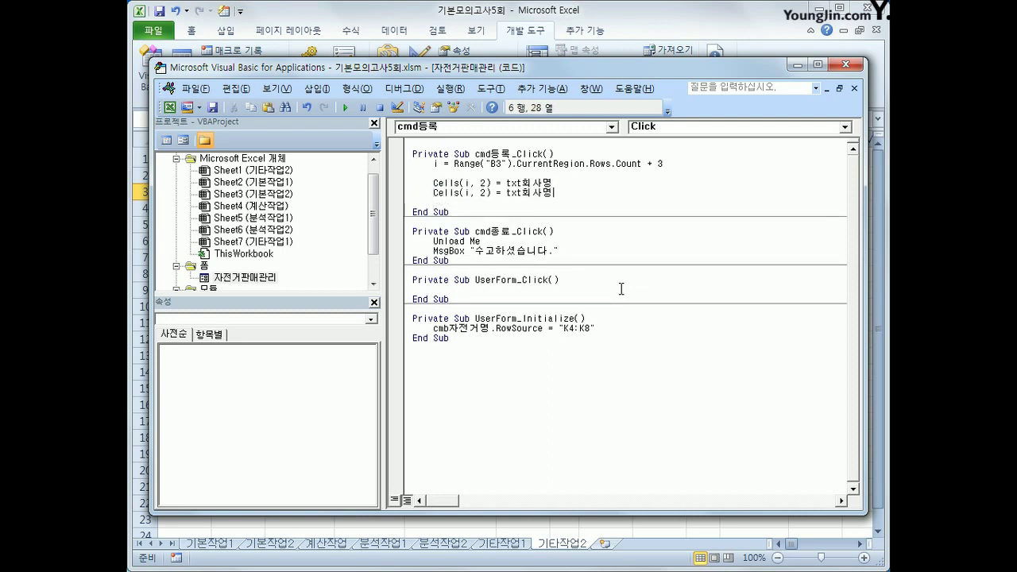
key("Left")
key("Left")
key("Left")
key("Left")
key("Left")
key("Left")
key("Left")
key("Left")
key("Left")
key("Left")
key("Left")
key("Left")
key("Left")
key("Left")
key("Delete")
type("3")
key("Right")
key("Right")
key("Right")
key("shift+End")
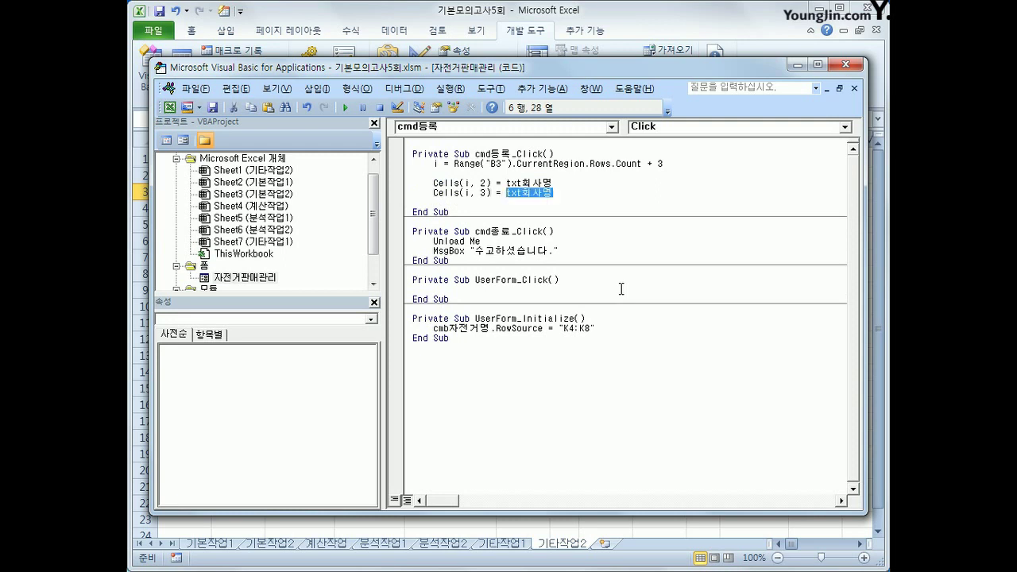
type("cmb")
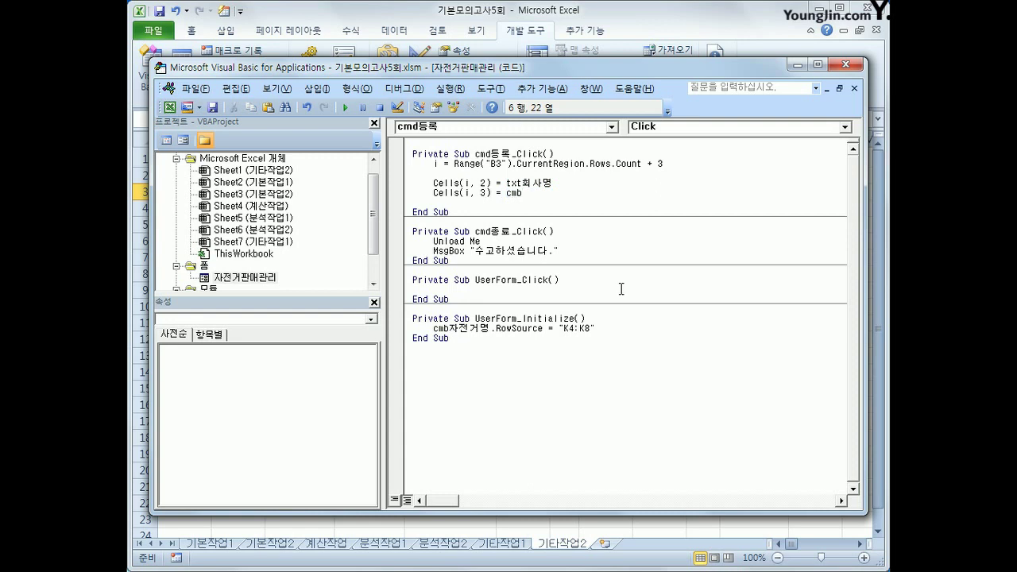
type("자전거명")
key("Return")
Paste the copied Cells statement as a third assignment and change it to Cells(i, 4) = txt판매액.Value.
key("ctrl+v")
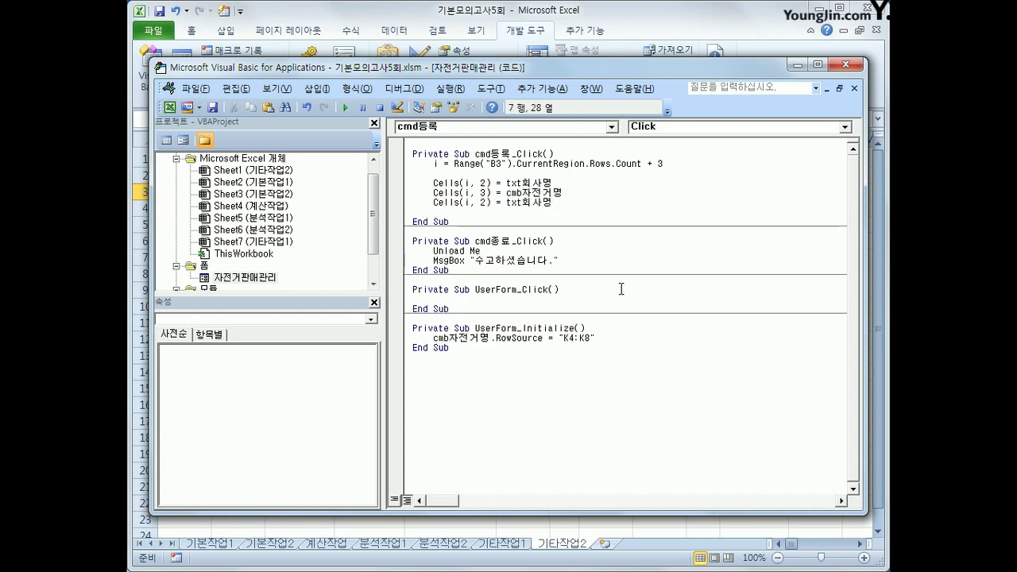
key("Left")
key("Left")
key("Left")
key("Left")
key("Left")
key("Left")
key("Left")
key("Left")
key("Left")
key("Left")
key("Left")
key("Left")
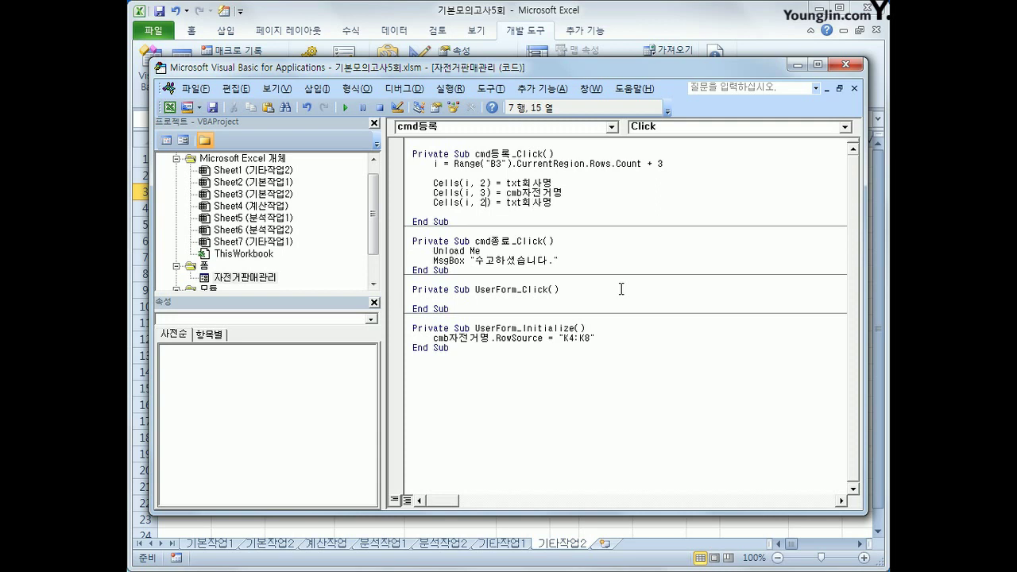
key("Delete")
type("4")
key("End")
key("BackSpace")
key("BackSpace")
key("BackSpace")
type("판매액.va")
key("Return")
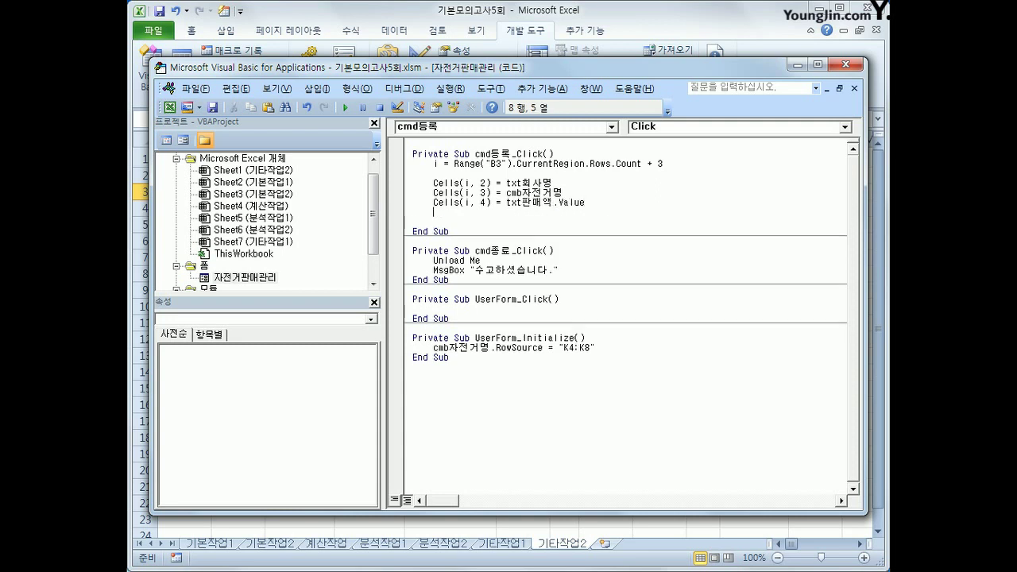
After a blank line, start a conditional block with If OP일반 = True Then.
key("Return")
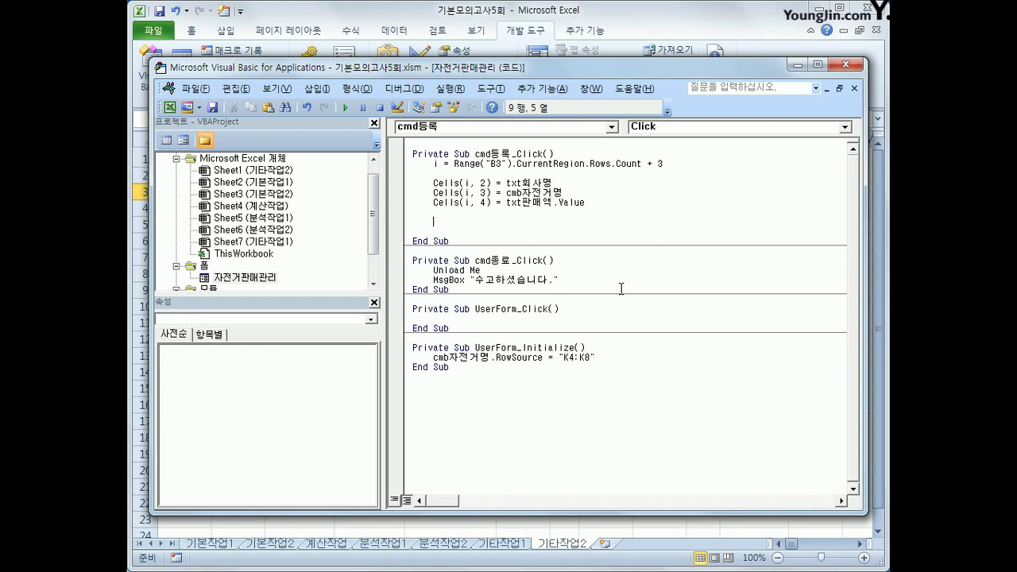
type("if op일반 = true then")
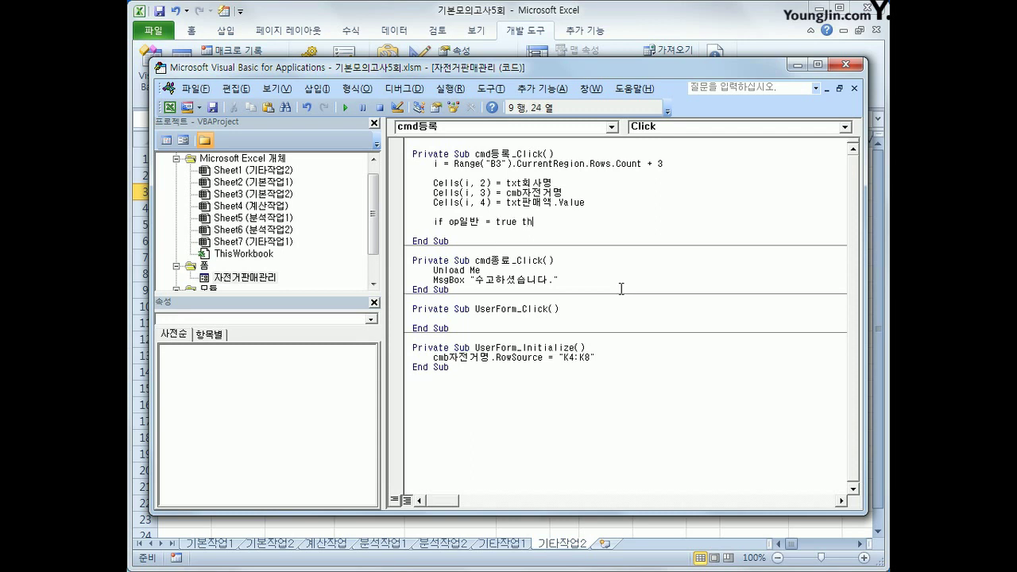
key("Return")
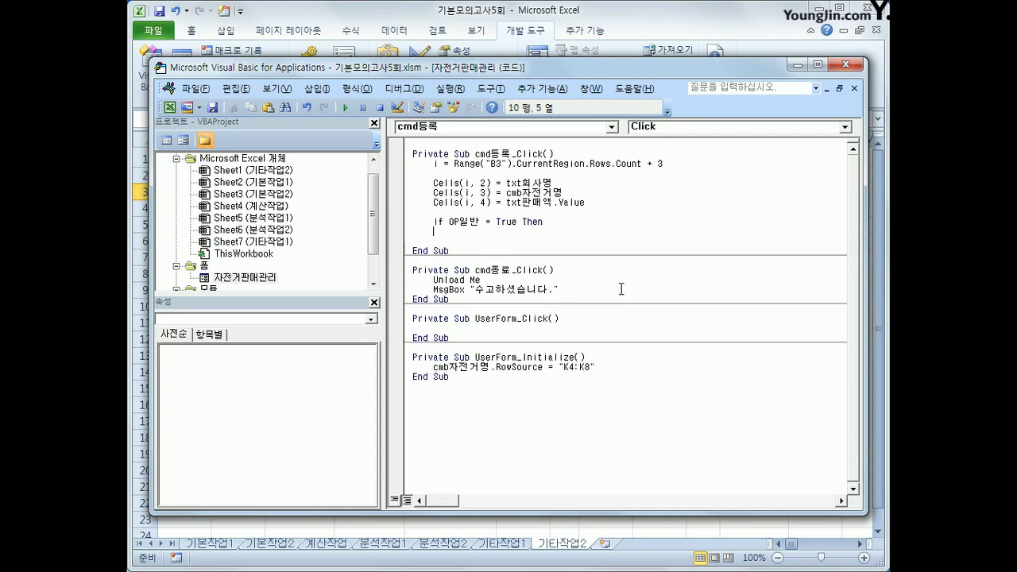
Paste the copied Cells statement into the If block, indent it and change it to Cells(i, 5) = "일반".
key("ctrl+v")
key("Left")
key("Left")
key("Left")
key("Left")
key("Left")
key("Left")
key("Left")
key("Left")
key("Left")
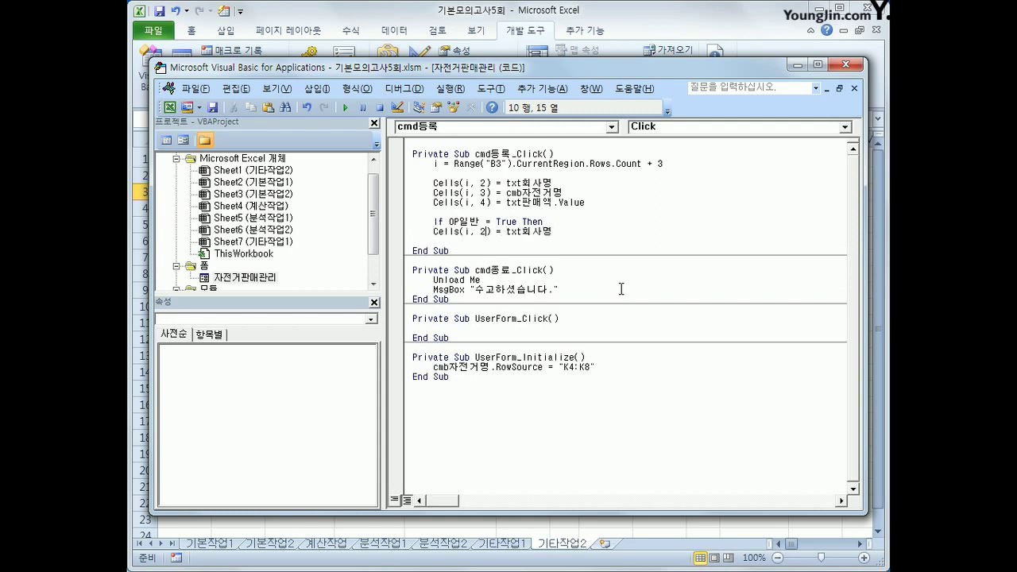
key("BackSpace")
type("5")
key("Home")
key("Tab")
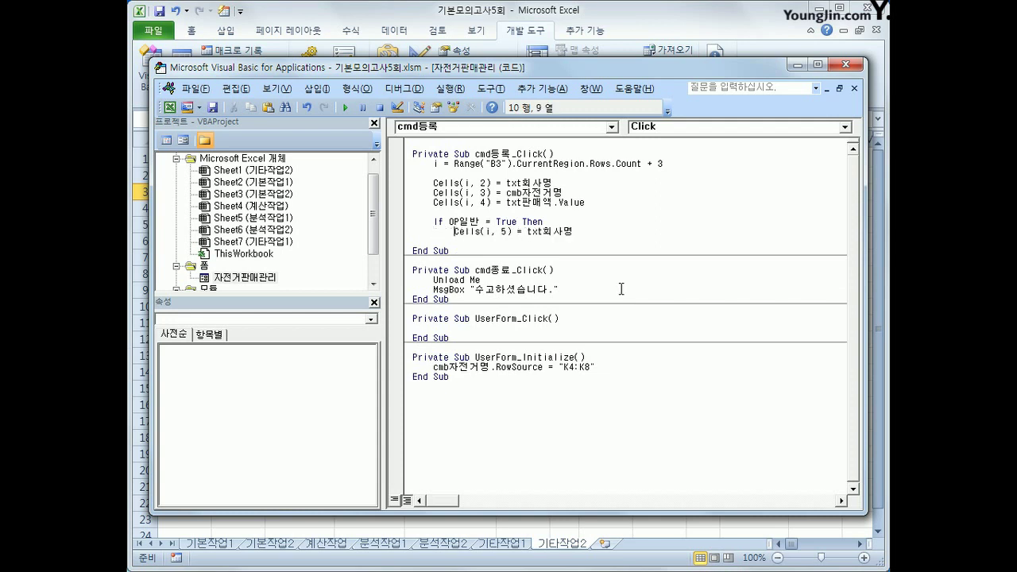
key("End")
key("Left")
key("Left")
key("Left")
key("Left")
key("Left")
key("shift+End")
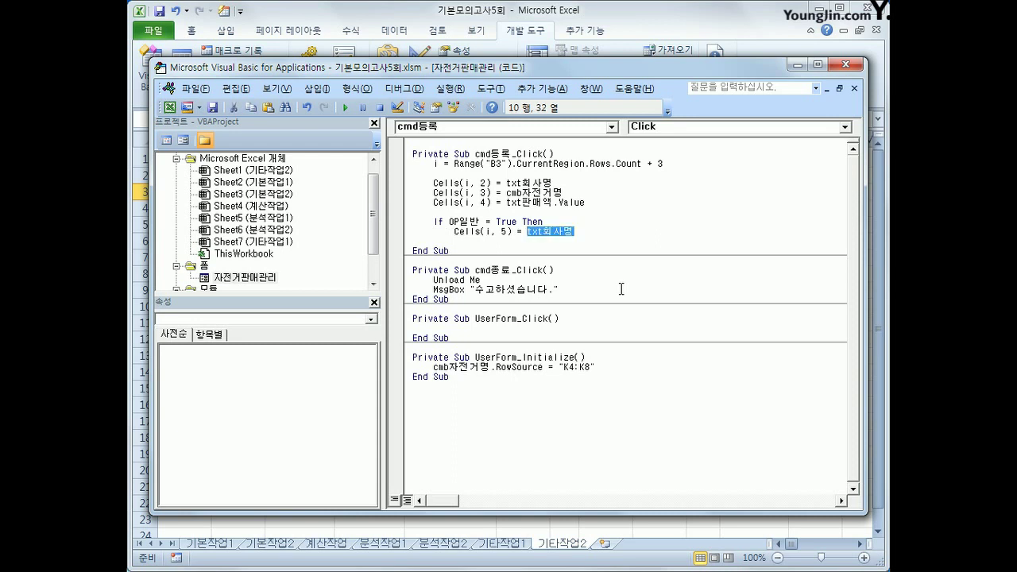
type("\"")
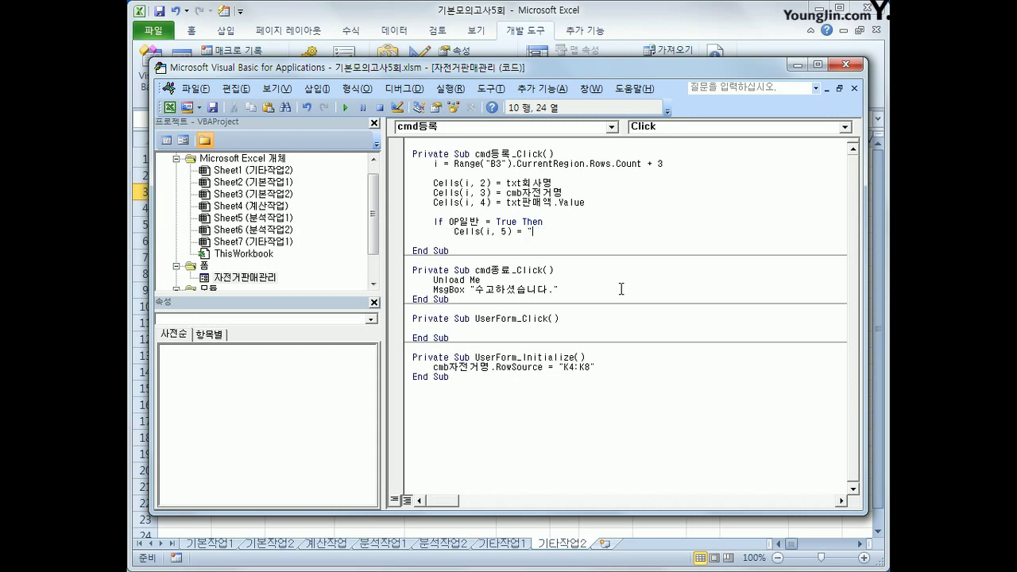
type("d일반\"")
key("Return")
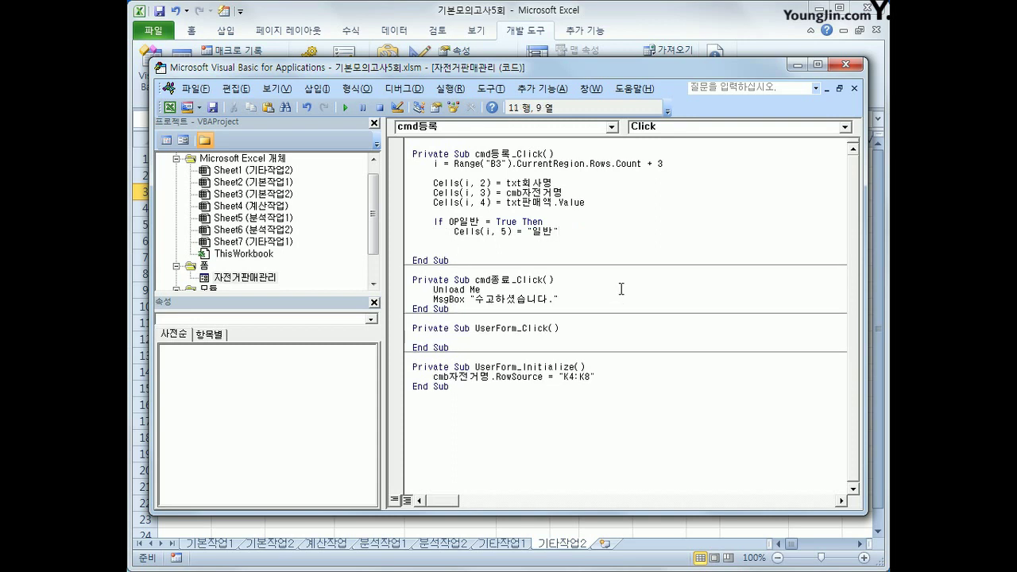
Paste the copied statement again in the If block and change it to Cells(i, 6) = Cells(i, 4) * 0.03.
key("ctrl+v")
key("Left")
key("Left")
key("Left")
key("Left")
key("Left")
key("Left")
key("Left")
key("Left")
key("Left")
key("Left")
key("Left")
key("shift+Right")
type("6")
key("End")
key("shift+Left")
key("shift+Left")
key("shift+Left")
key("shift+Left")
key("shift+Left")
key("shift+Left")
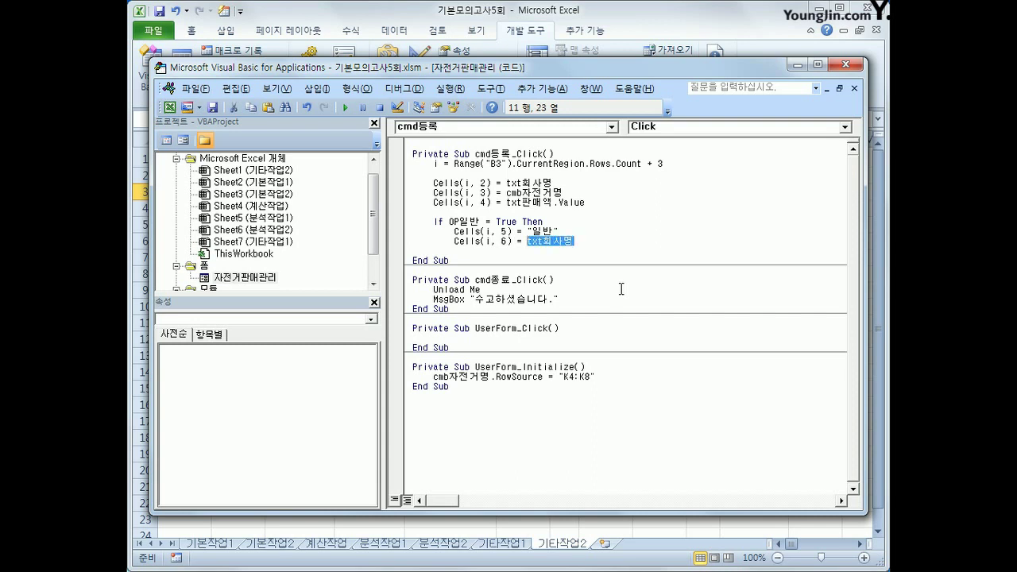
key("BackSpace")
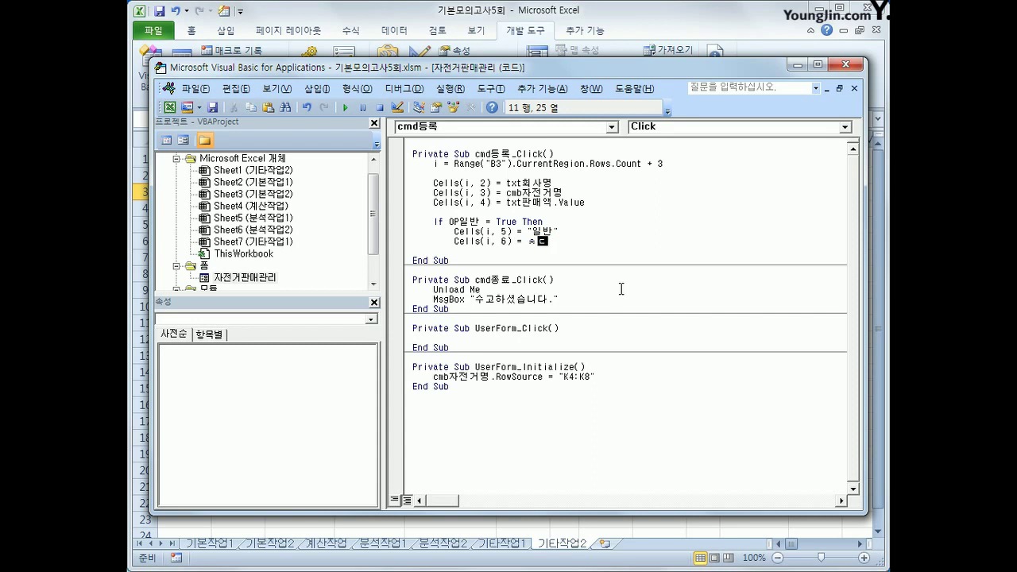
type("cells(i,4")
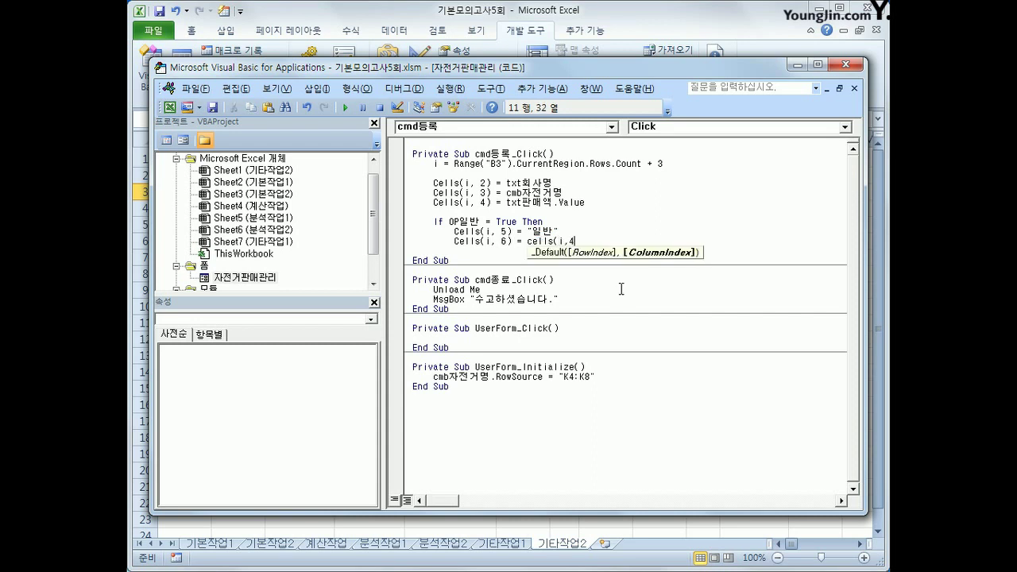
type(") * 0.03")
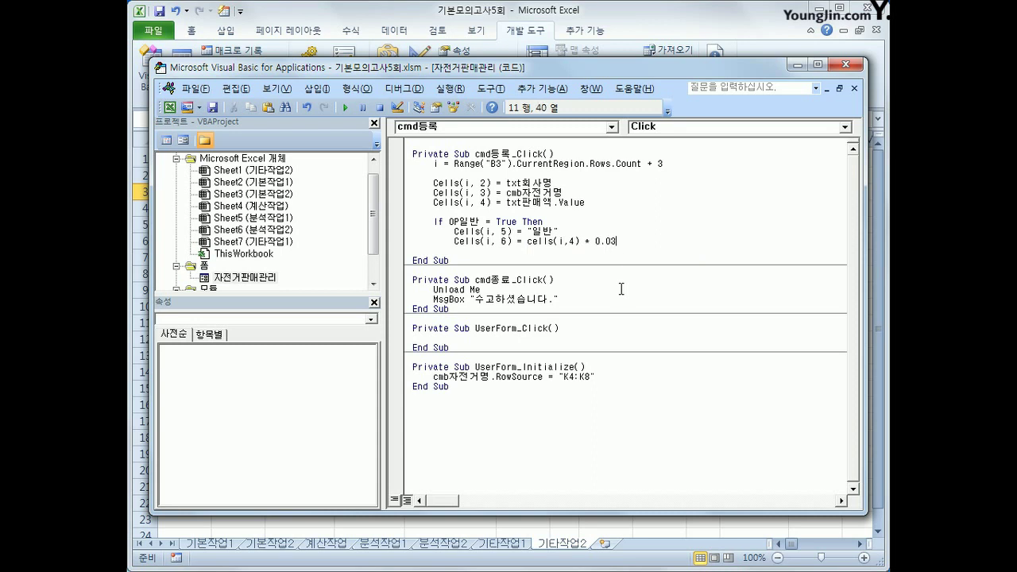
key("Return")
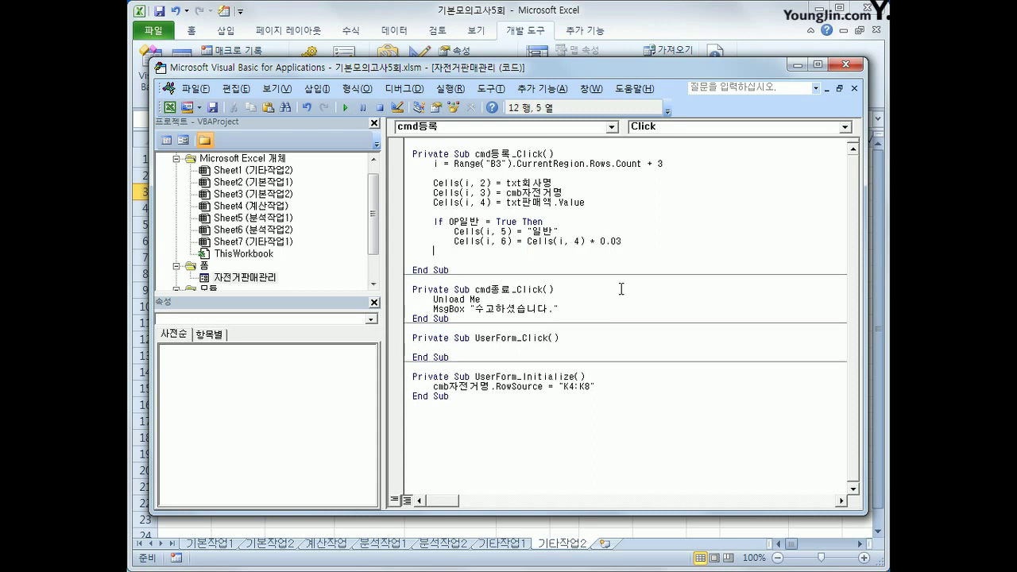
Add an Else line below the 0.03 discount statement.
type("end")
key("BackSpace")
key("BackSpace")
key("BackSpace")
type("else")
key("Return")
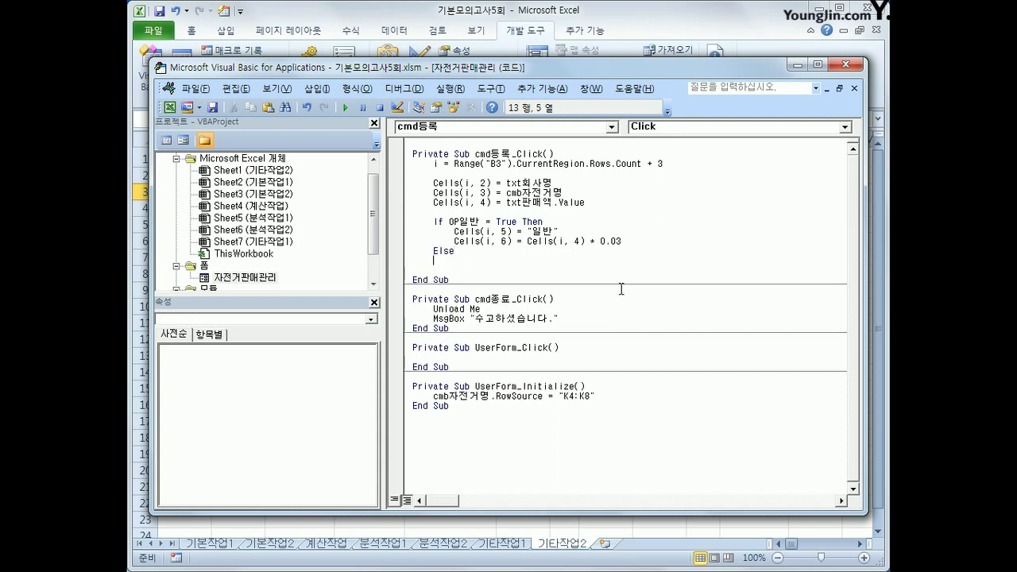
Copy the Cells(i, 5) and Cells(i, 6) statements from the If branch into the Else branch.
key("Tab")
key("Up")
key("Up")
key("Up")
key("shift+Down")
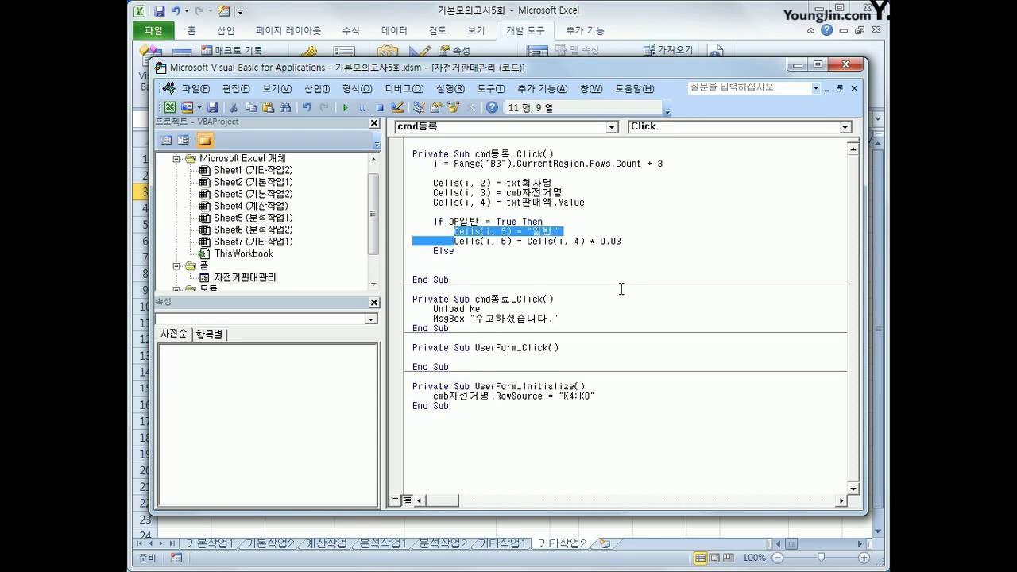
key("shift+End")
key("ctrl+c")
key("Down")
key("Down")
key("ctrl+v")
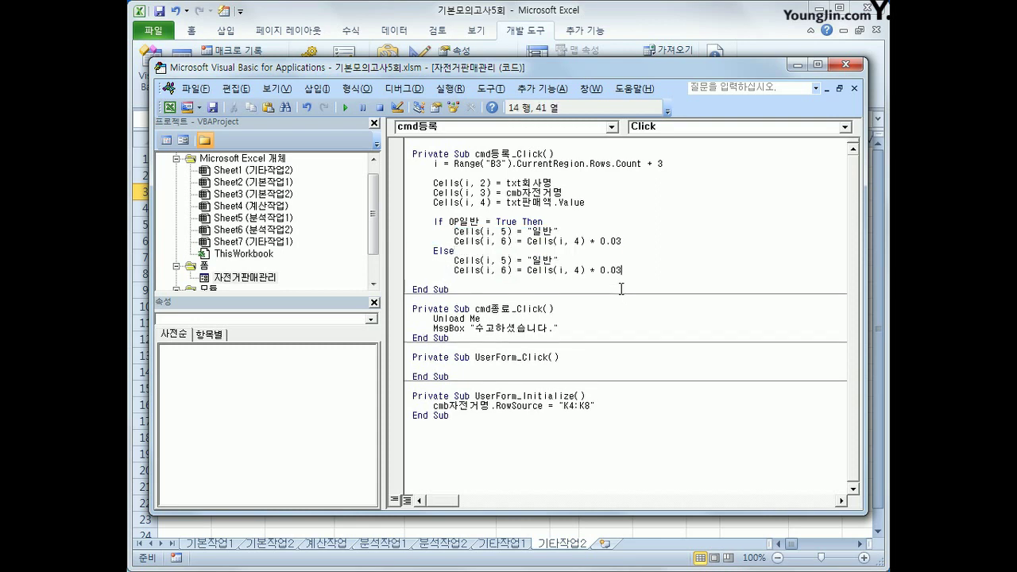
In the Else branch, change the text assigned to Cells(i, 5) to "공동구매".
key("Up")
key("Left")
key("Left")
key("shift+Right")
key("shift+Right")
type("공동구매")
In the Else branch, change the multiplier in the Cells(i, 6) statement to 0.1.
key("Down")
key("Right")
key("Right")
key("Right")
key("Right")
key("Right")
key("Right")
key("Right")
key("Right")
key("Right")
type("1")
key("Delete")
key("Delete")
key("Return")
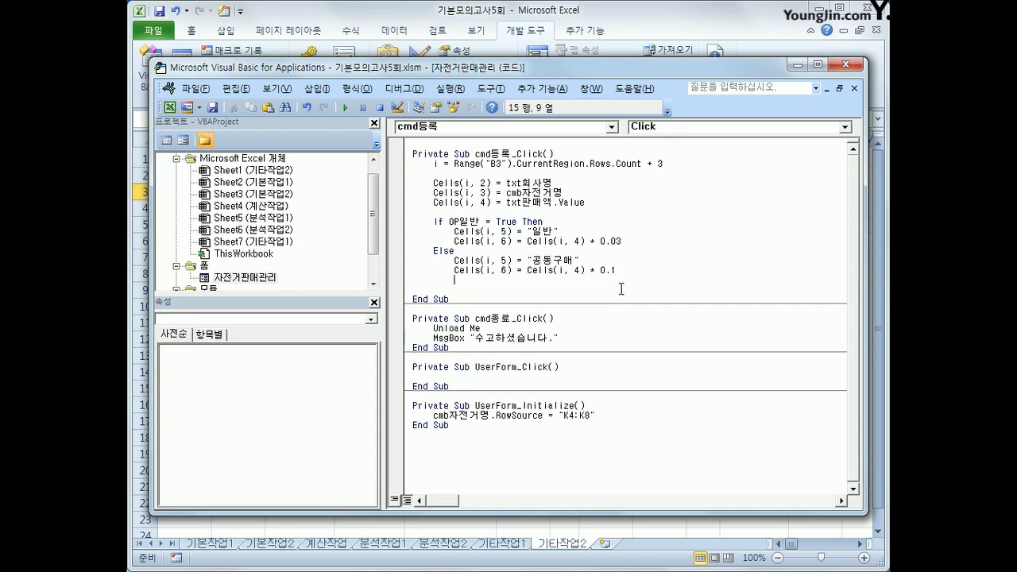
Close the conditional block with an End If line aligned with the If statement.
key("BackSpace")
type("end if")
key("Return")
key("Up")
key("Up")
Return to the worksheet, open the 자전거판매관리 form with the 자전거구입 button and move it clear of the table headers.
left_click(846, 65)
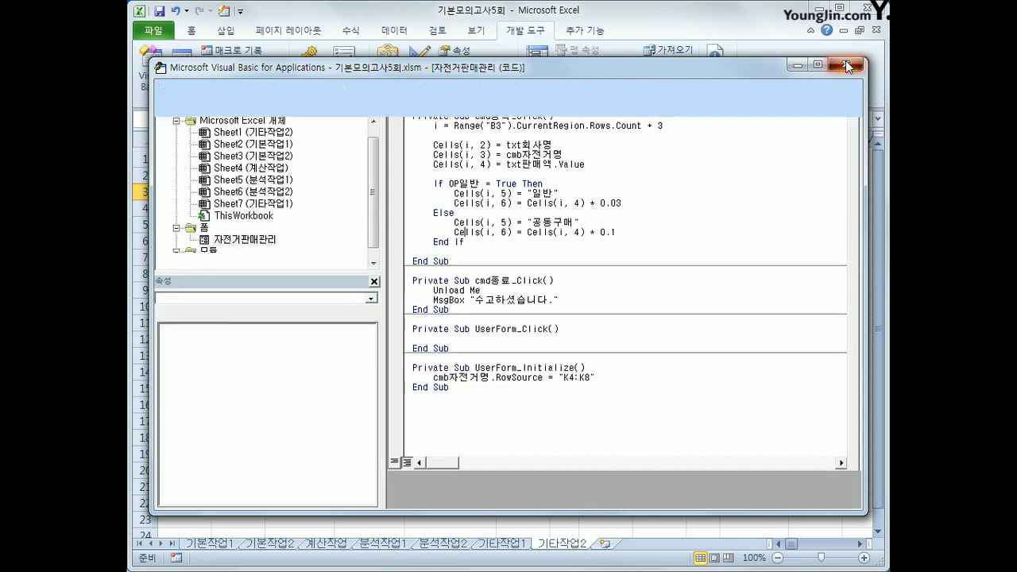
left_click(672, 197)
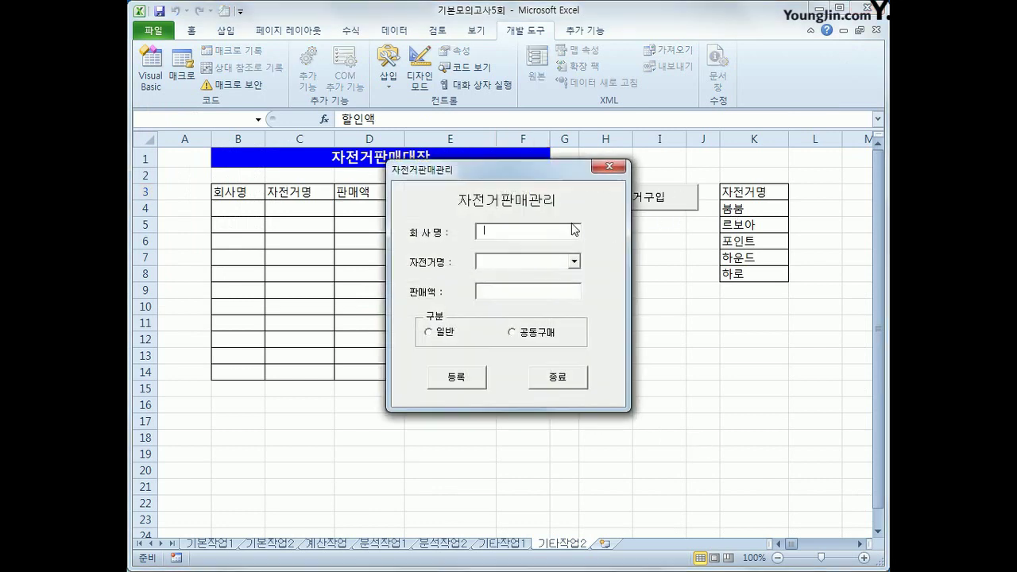
left_click_drag(522, 172, 656, 282)
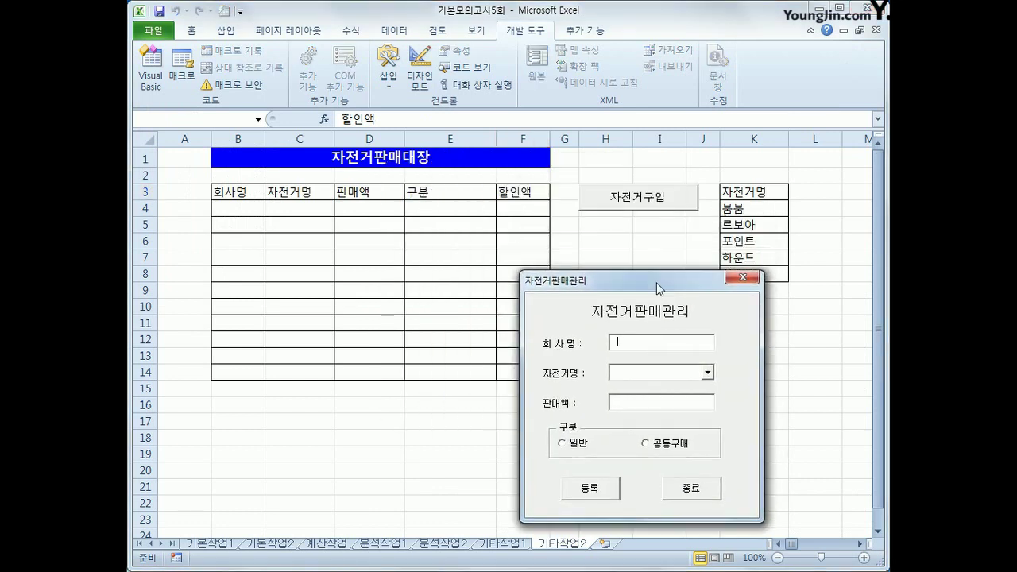
In the form, enter 삼천리 as the 회사명 and choose 포인트 as the 자전거명.
type("삼천리")
left_click(707, 371)
left_click(685, 406)
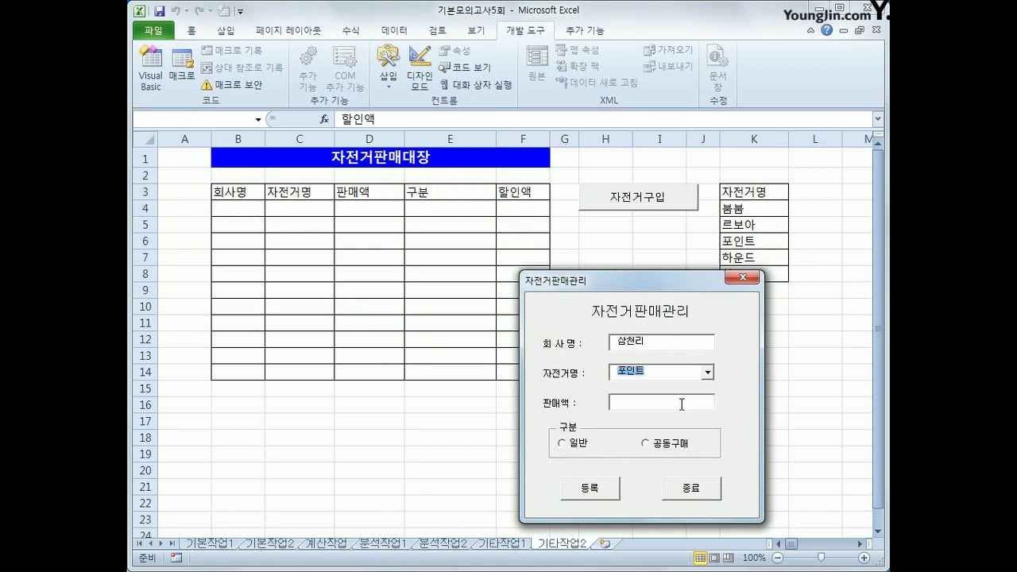
Enter 120000 as the 판매액, choose 일반 as the 구분 and register the sale.
left_click(670, 400)
type("120000")
left_click(584, 445)
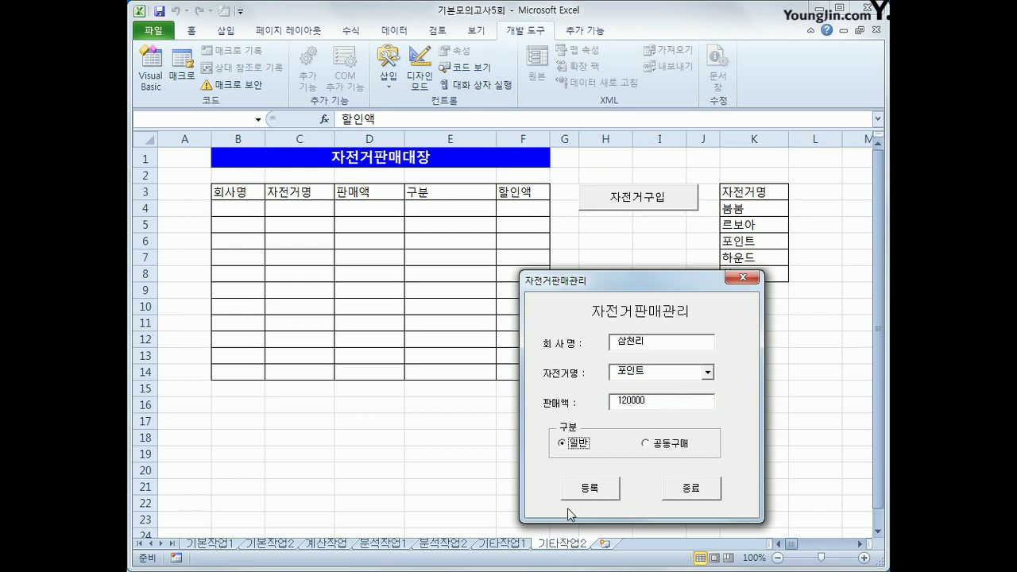
left_click(586, 490)
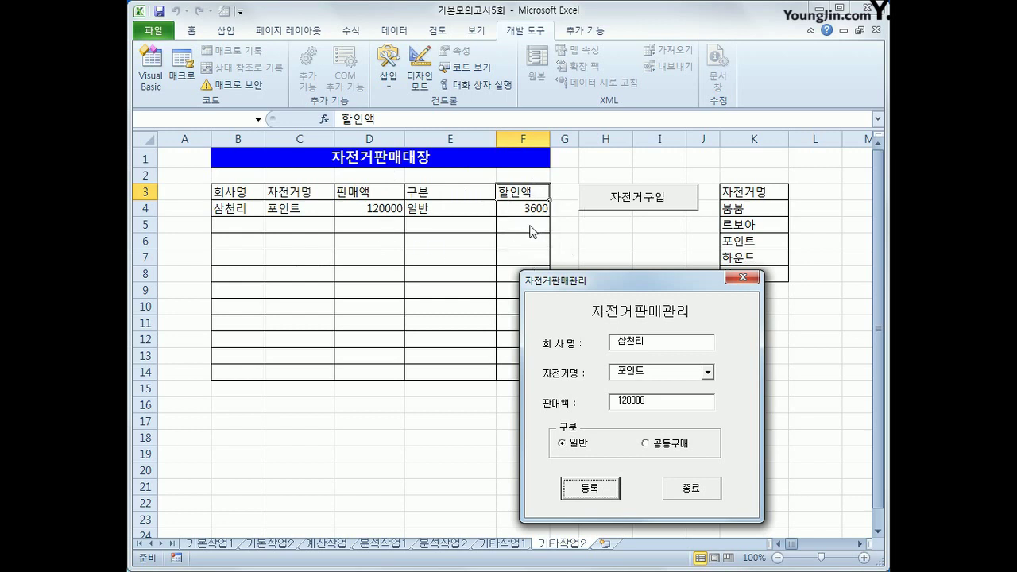
Close the form with its 종료 button, dismiss the closing message and select cell H12.
left_click(683, 490)
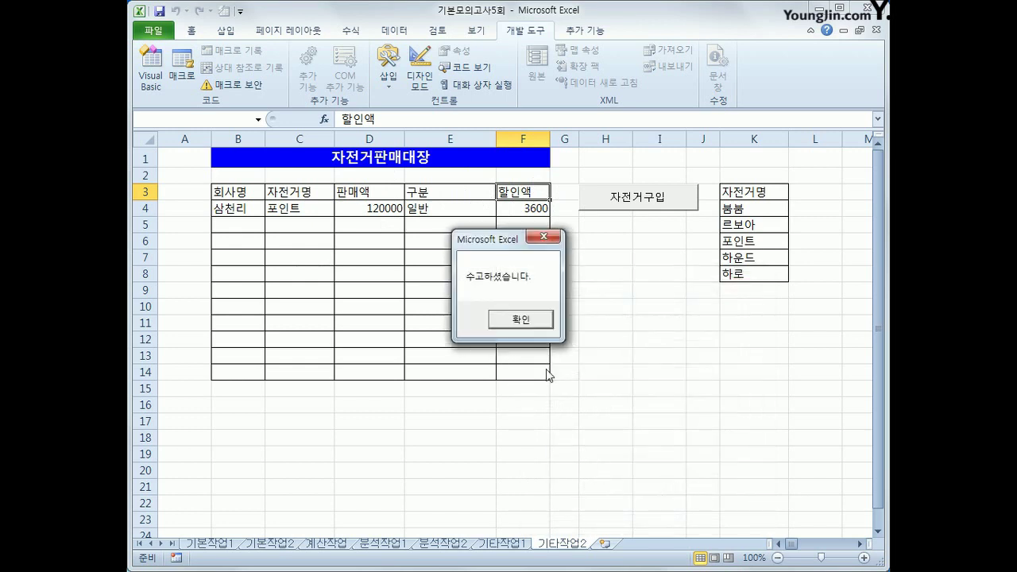
left_click(524, 325)
left_click(617, 342)
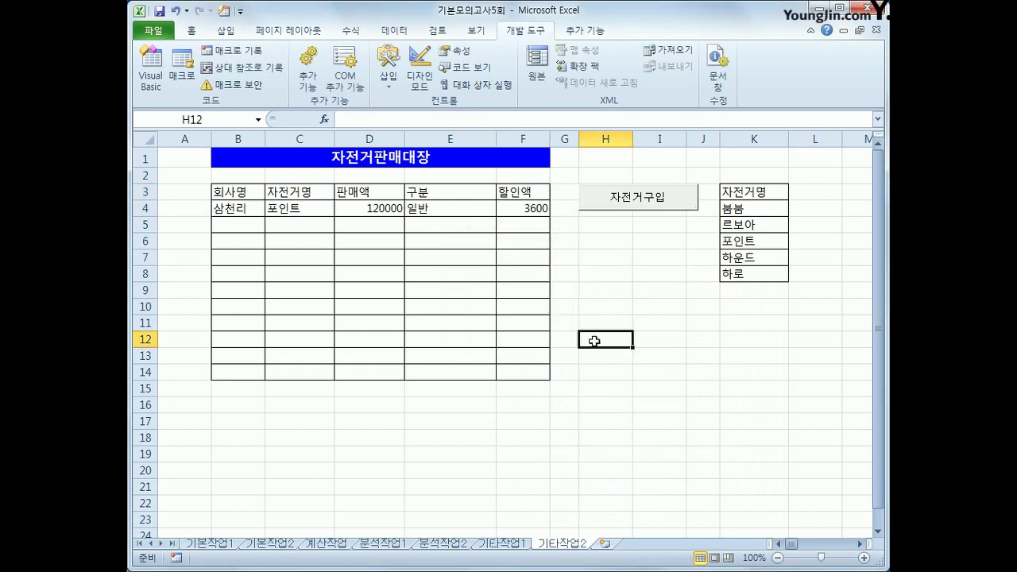
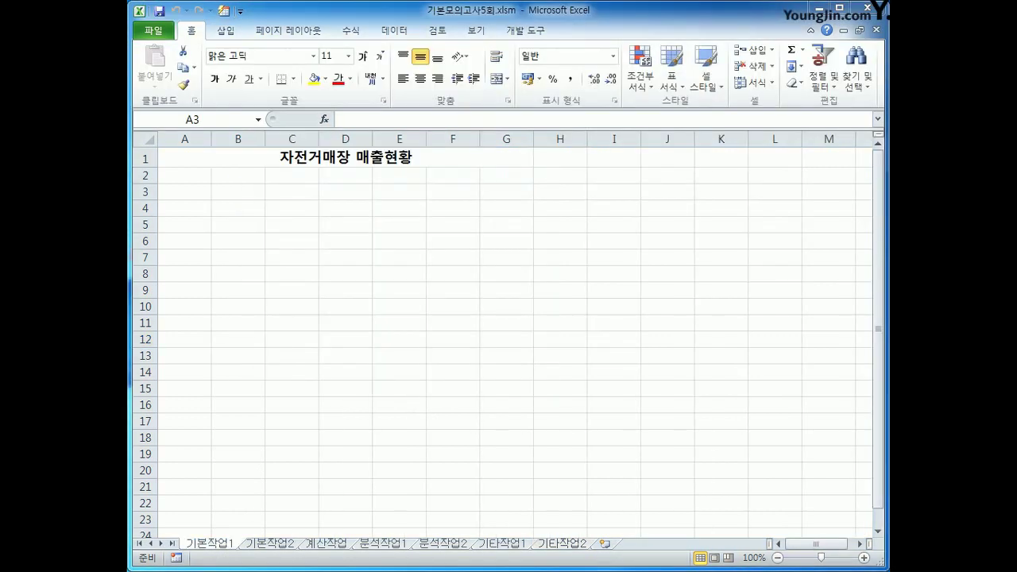
On the 기본작업1 sheet, start a Microsoft Query import at cell A3 using MS Access Database as the data source.
left_click(201, 548)
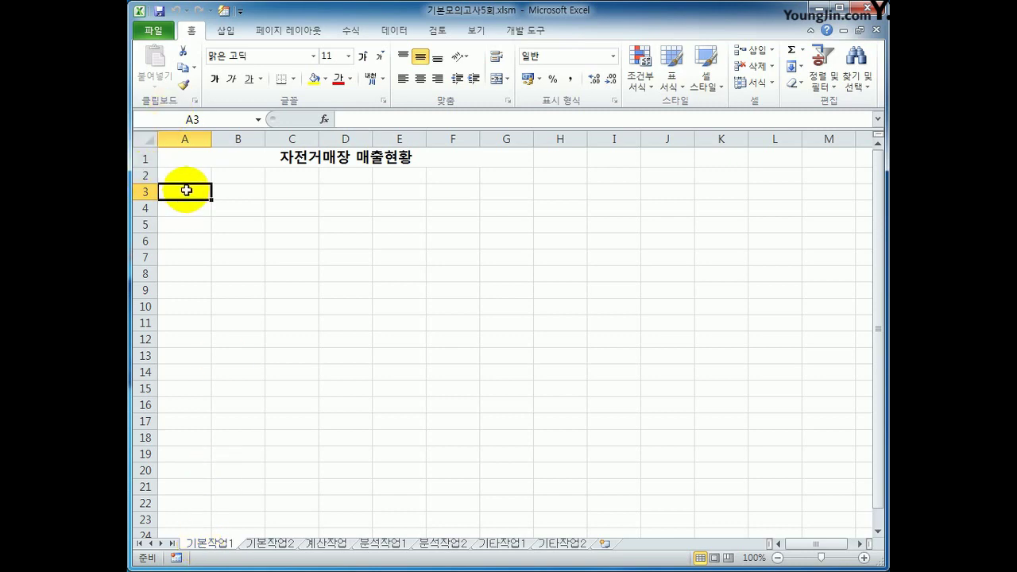
left_click(394, 31)
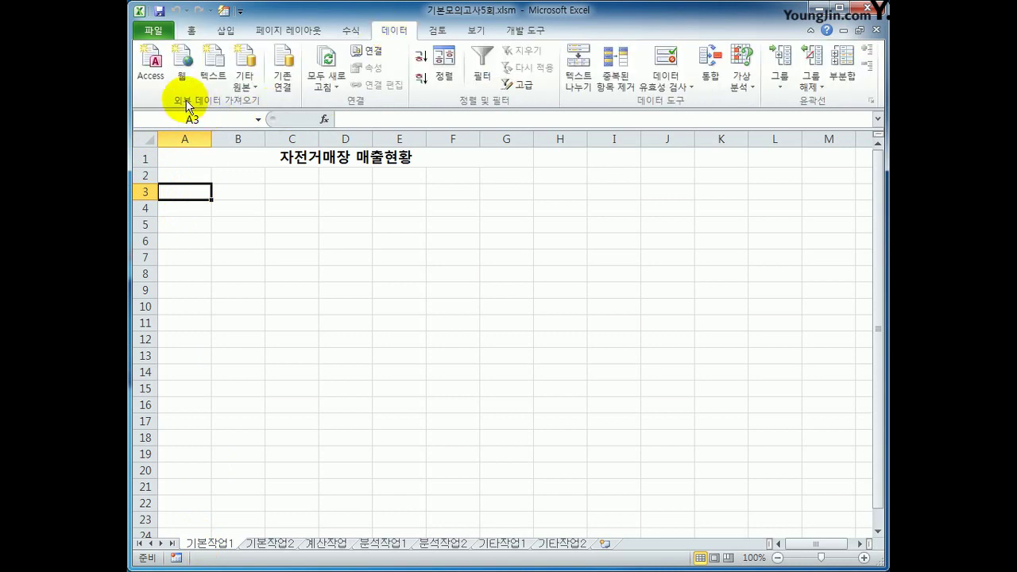
left_click(256, 79)
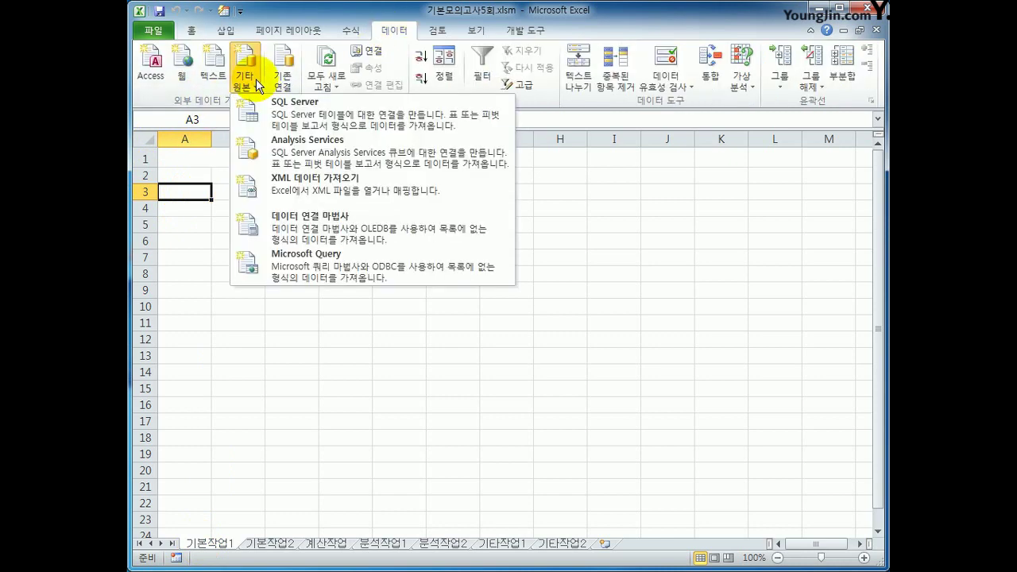
left_click(303, 276)
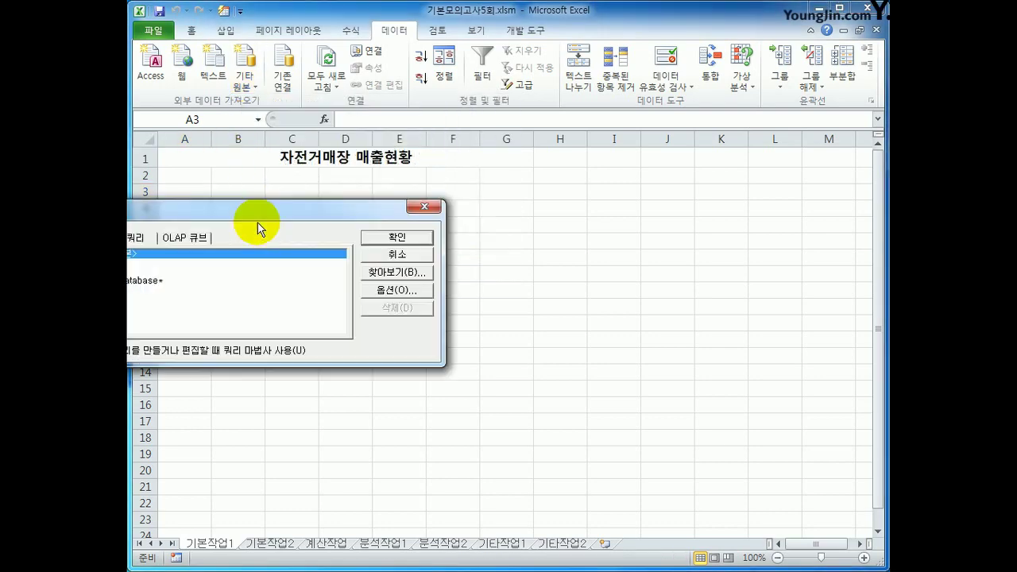
left_click_drag(256, 209, 458, 213)
left_click(382, 286)
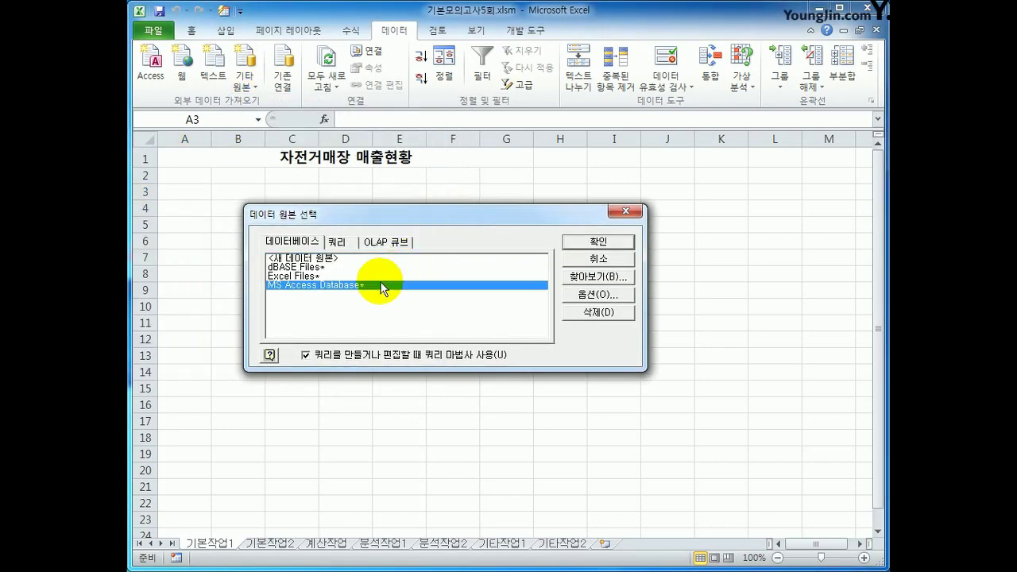
left_click(567, 241)
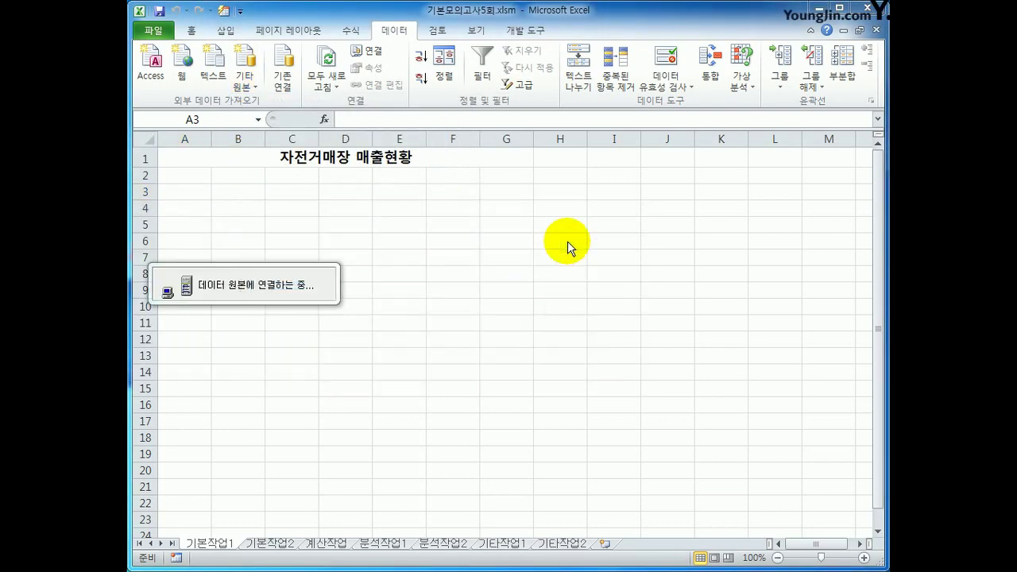
Choose 자전거매장관리.accdb in the 2020컴활1급\스프레드시트\모의고사 folder on drive C as the query database.
left_click_drag(394, 151, 567, 217)
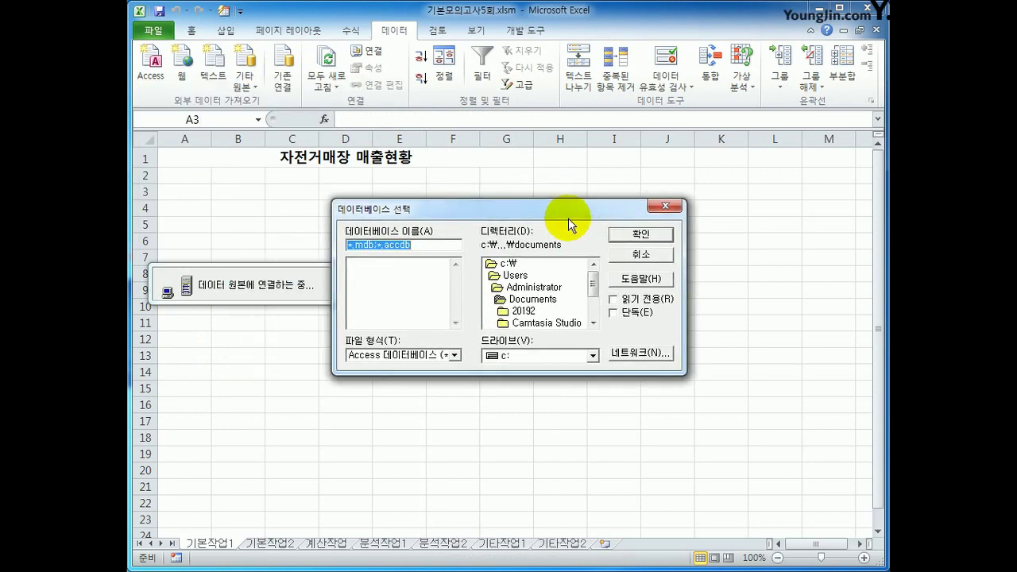
left_click(544, 264)
double_click(544, 264)
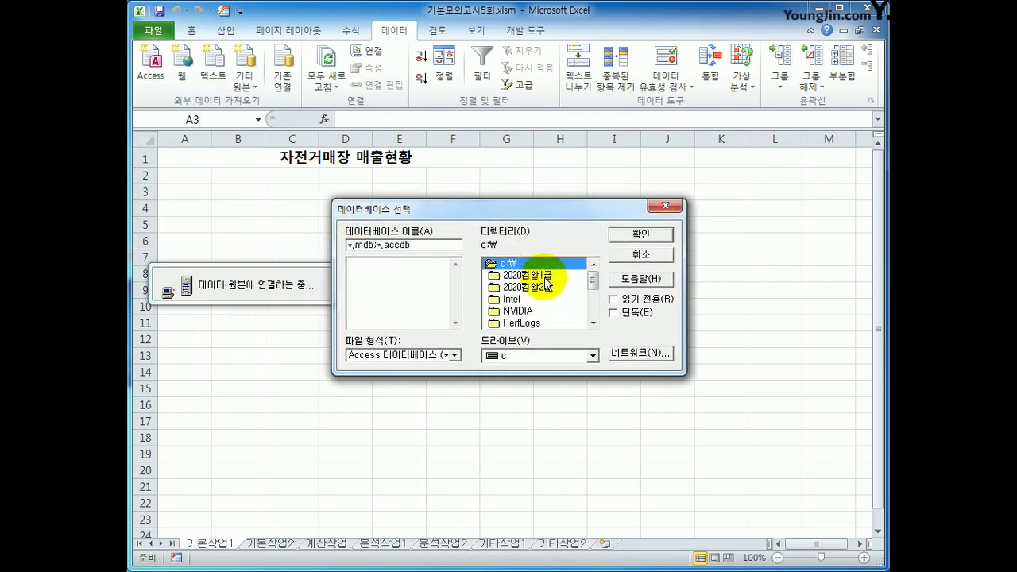
double_click(547, 276)
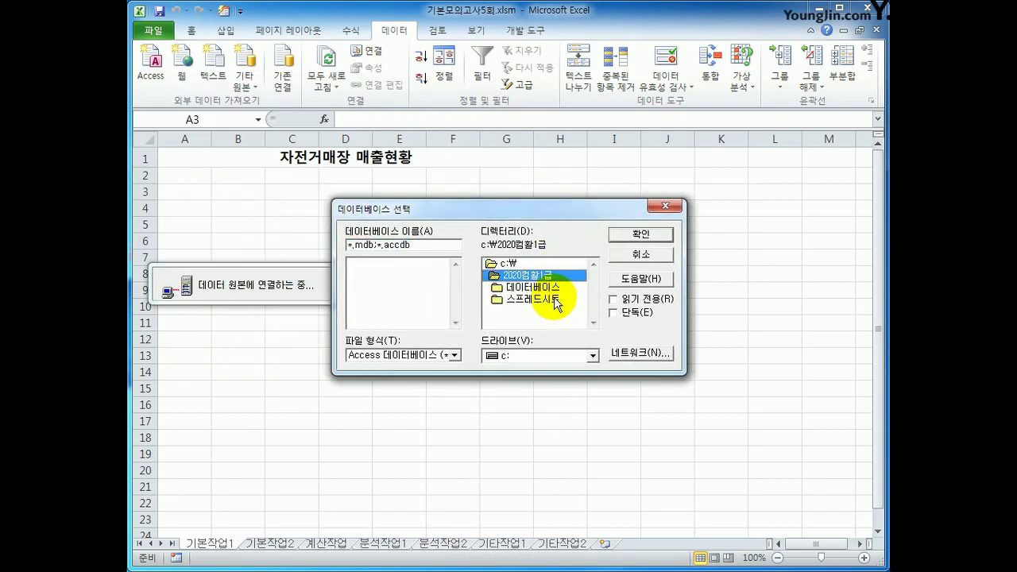
double_click(556, 299)
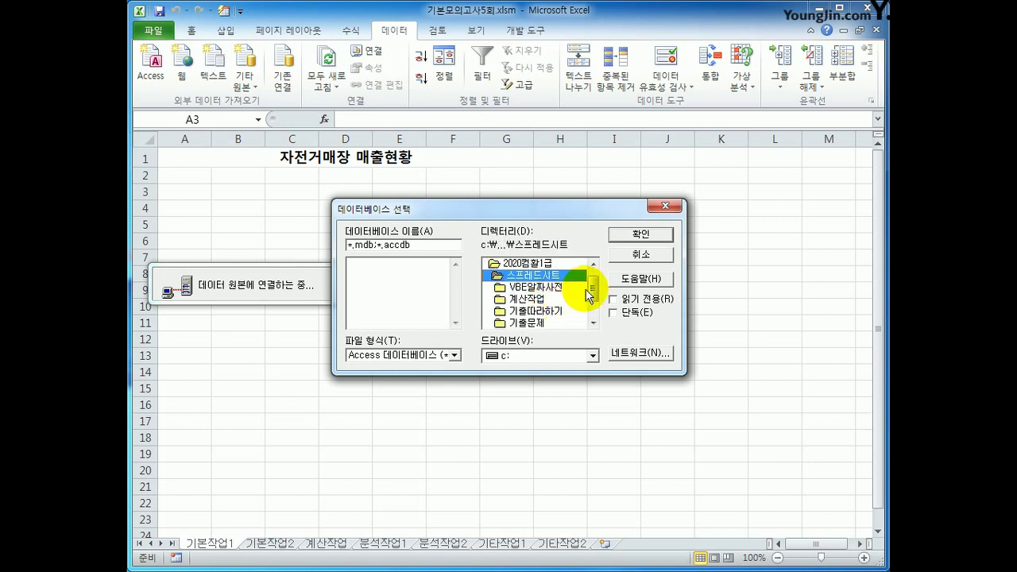
scroll(584, 292, "down", 1)
double_click(580, 300)
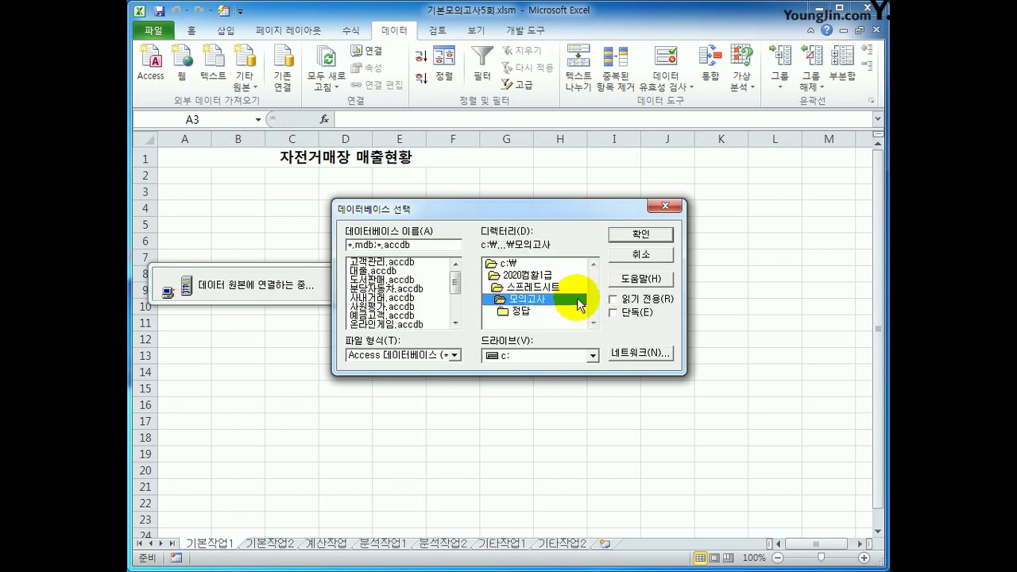
scroll(454, 286, "down", 3)
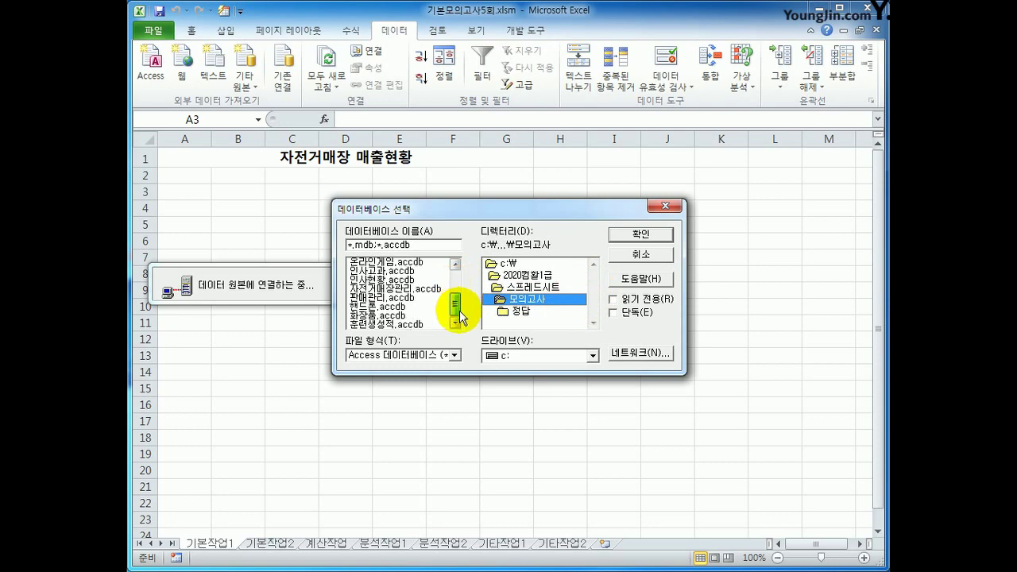
left_click(389, 291)
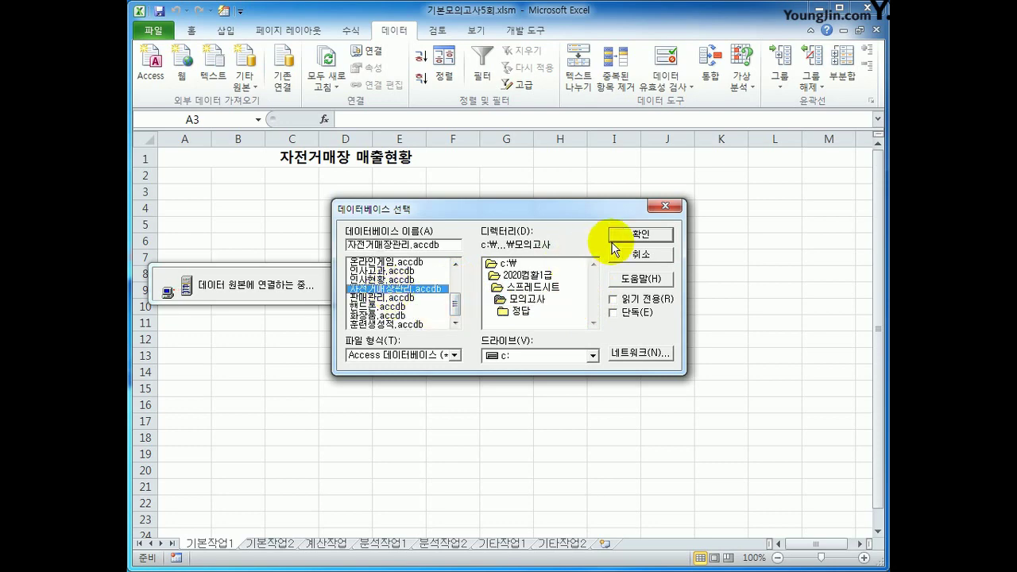
left_click(640, 234)
Add the 자전거명, 회사명, 입고일자, 단가, 수량, 매출액 and 이익금 columns to the query in that order and continue to filtering.
left_click_drag(294, 209, 439, 238)
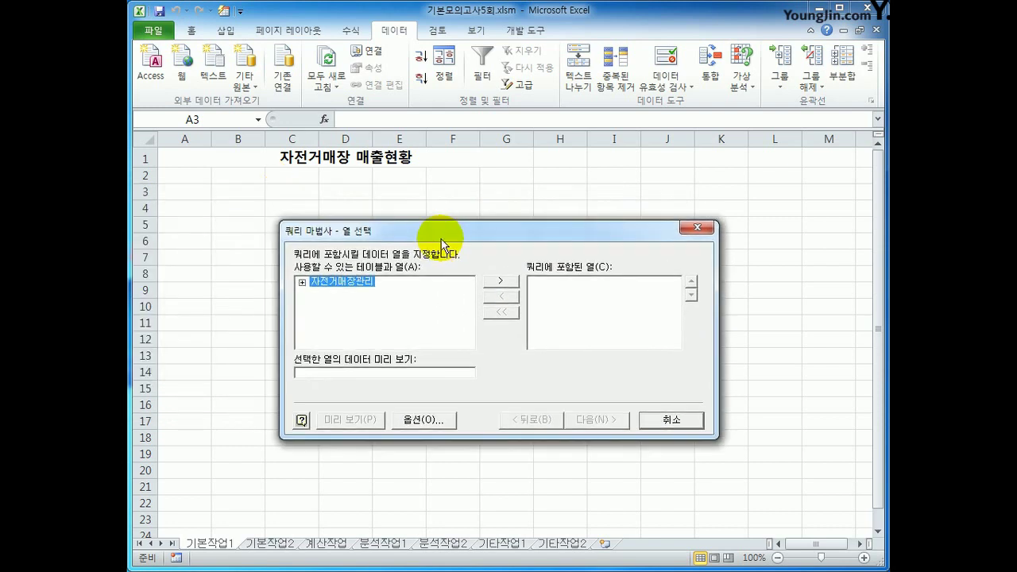
left_click(302, 282)
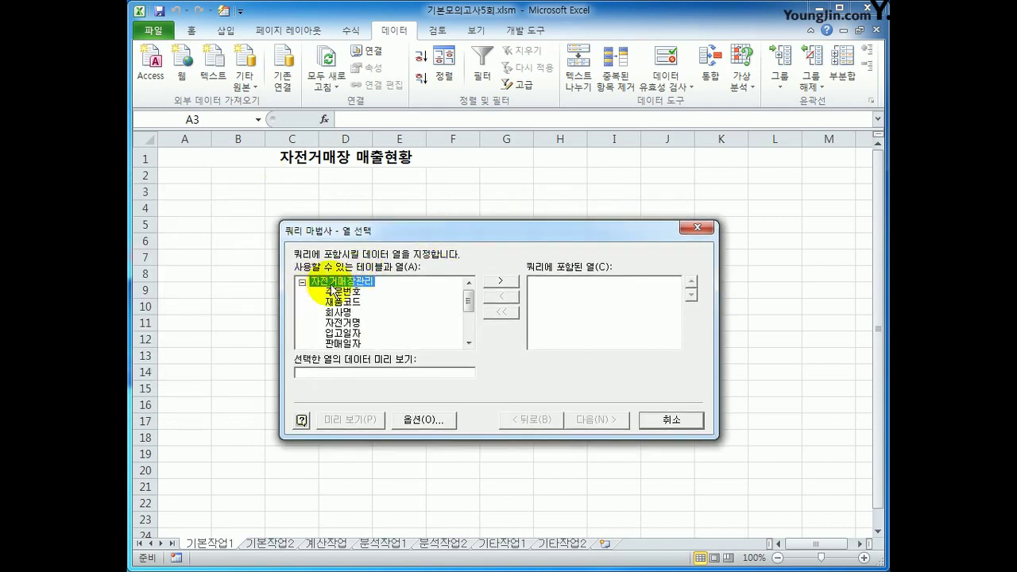
left_click(344, 323)
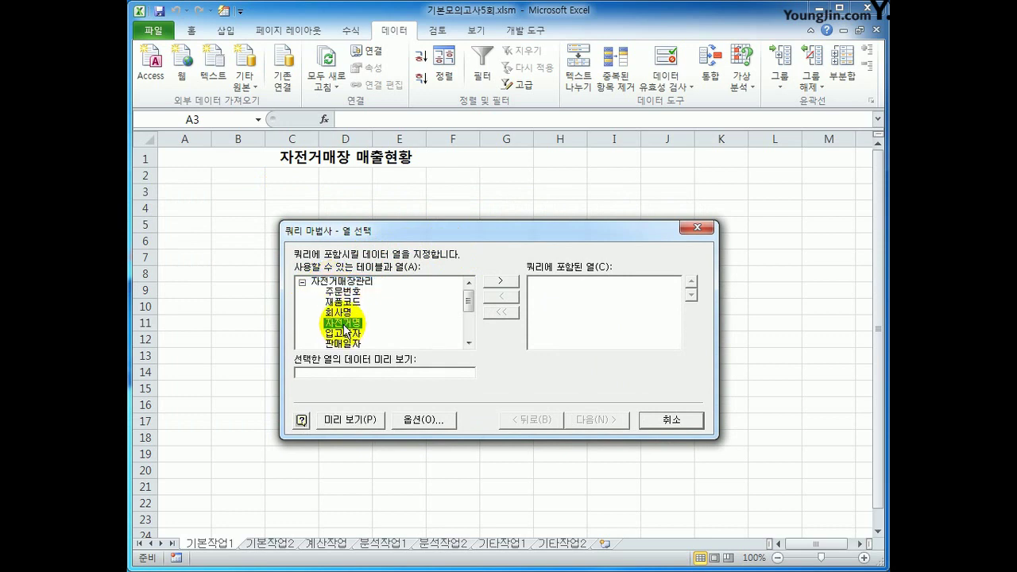
double_click(346, 324)
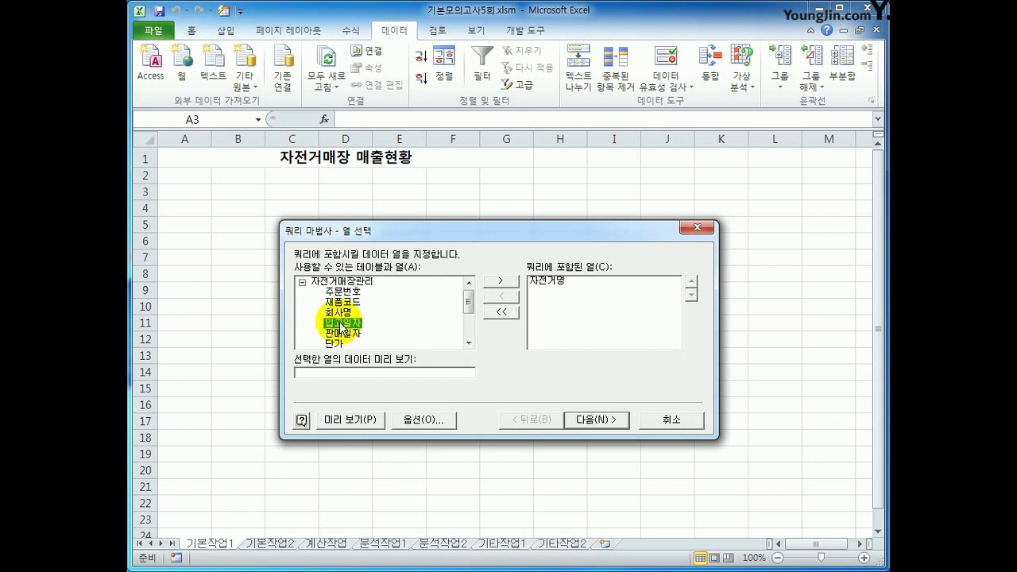
double_click(340, 312)
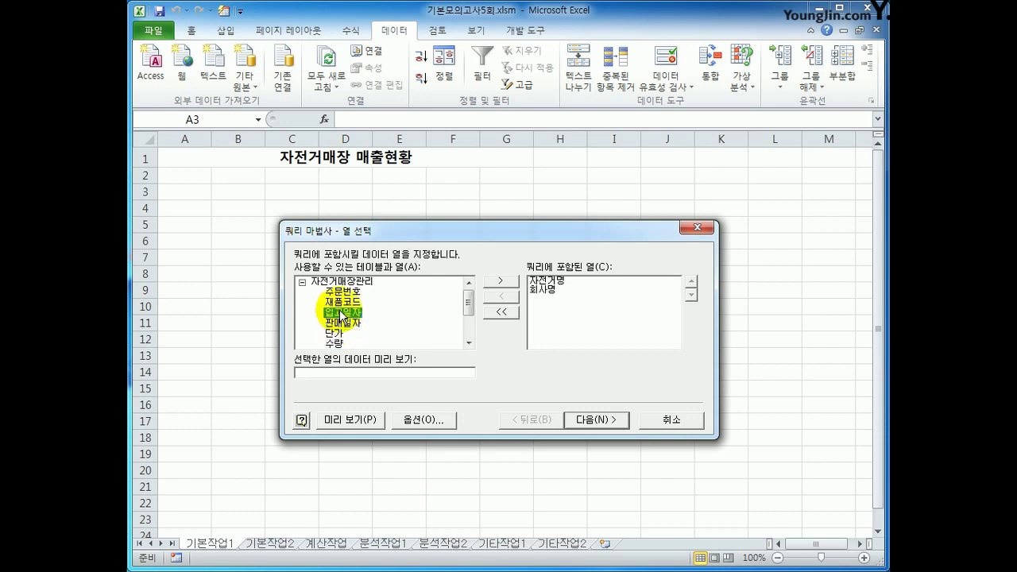
double_click(340, 313)
double_click(340, 323)
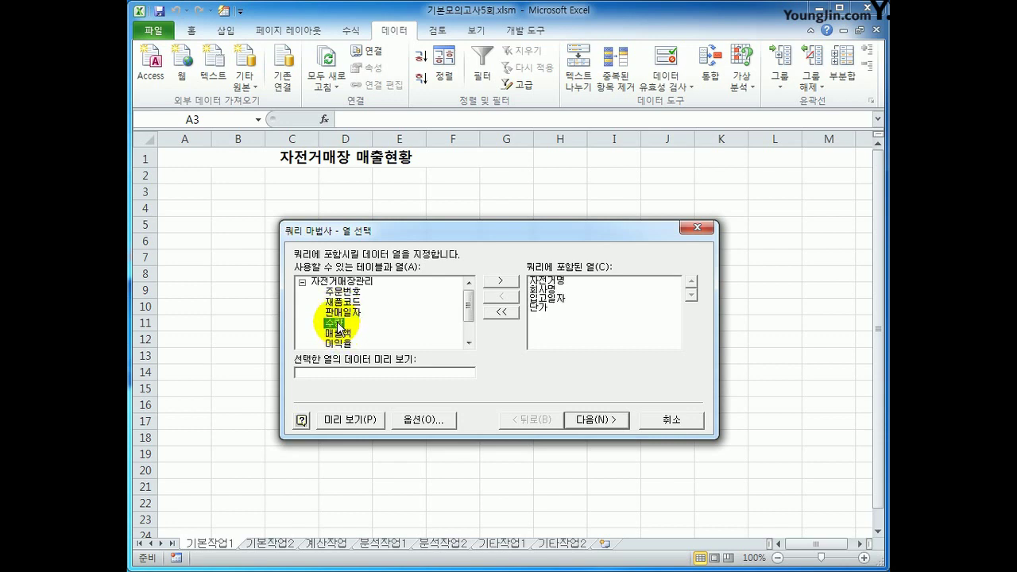
double_click(340, 325)
double_click(339, 325)
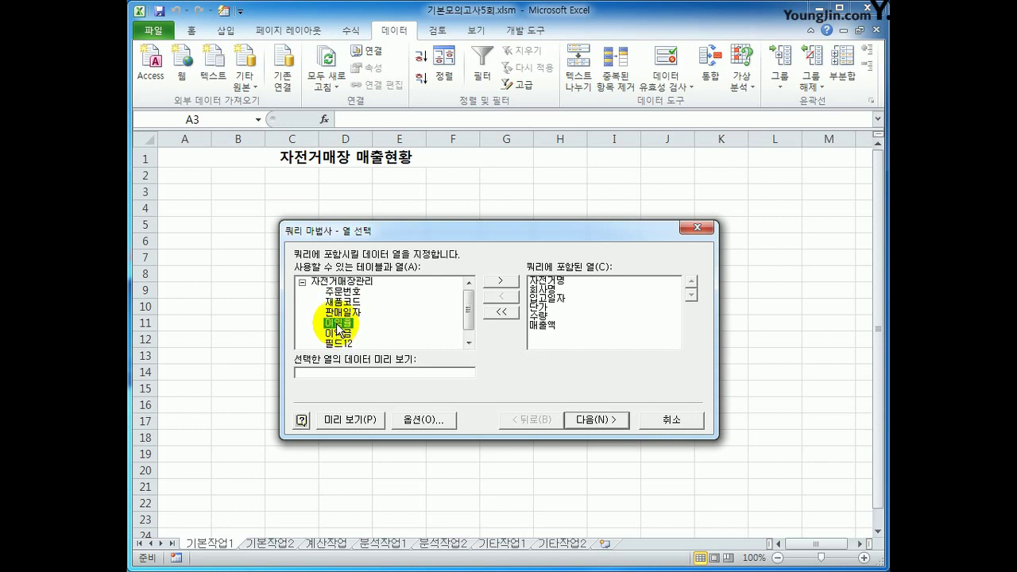
double_click(340, 334)
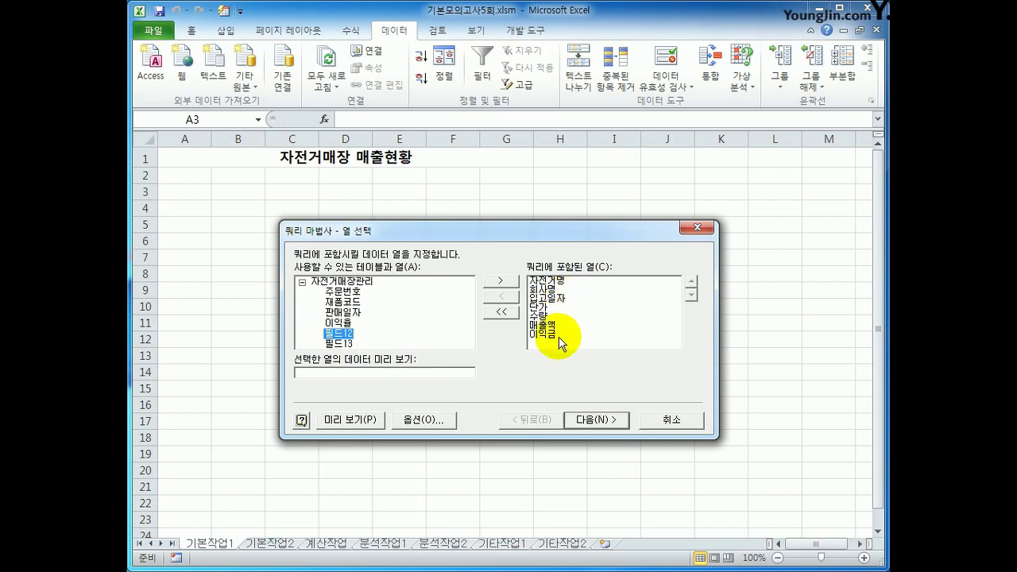
left_click(577, 416)
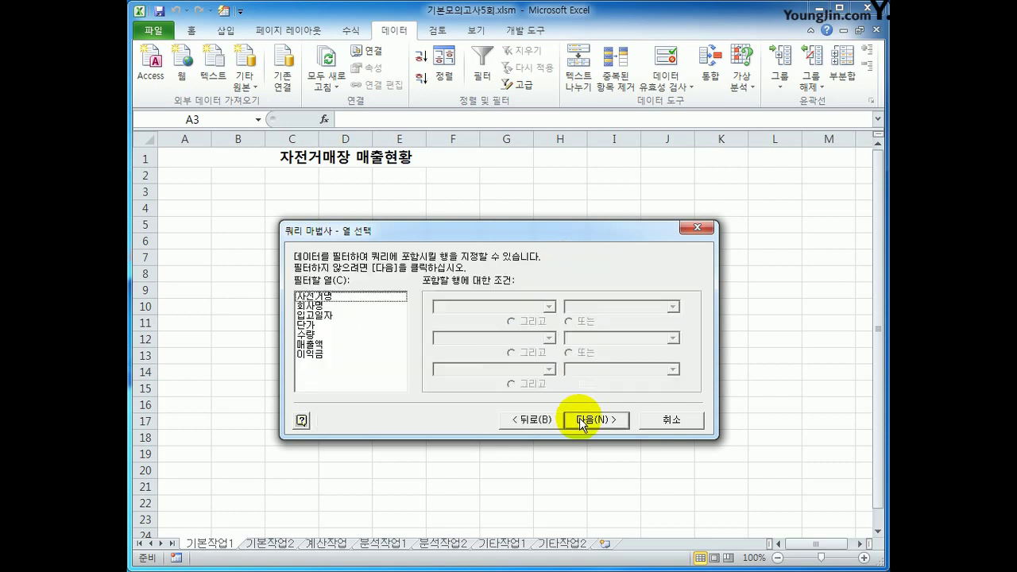
Filter the query rows to those whose 입고일자 is <= 2020-10-01.
left_click(322, 315)
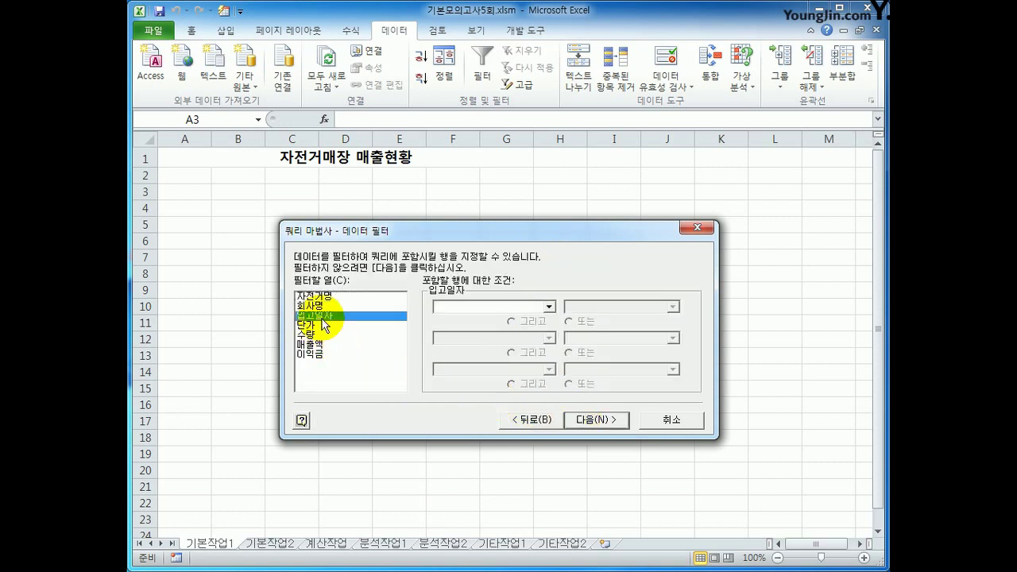
left_click(549, 306)
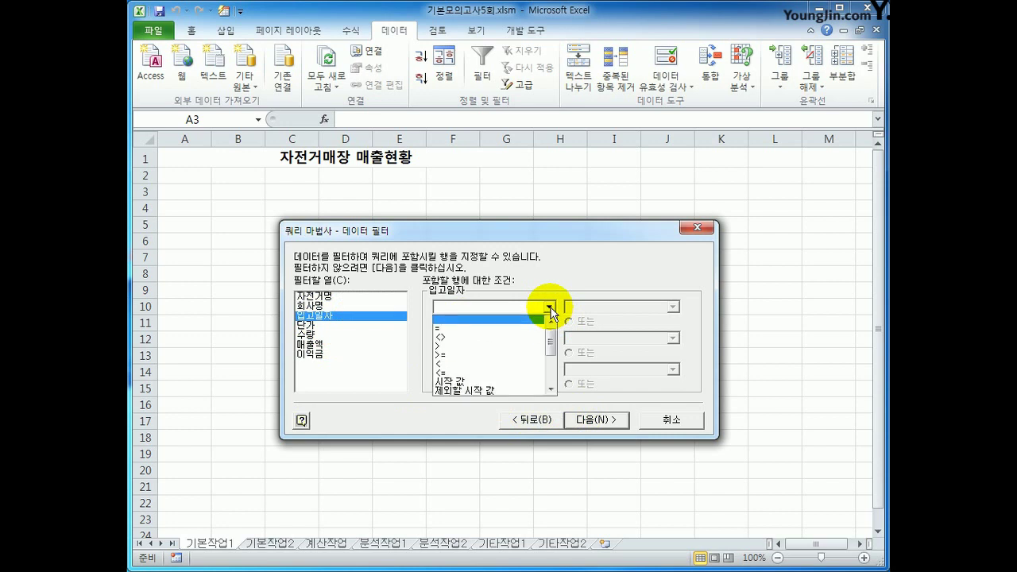
left_click(507, 372)
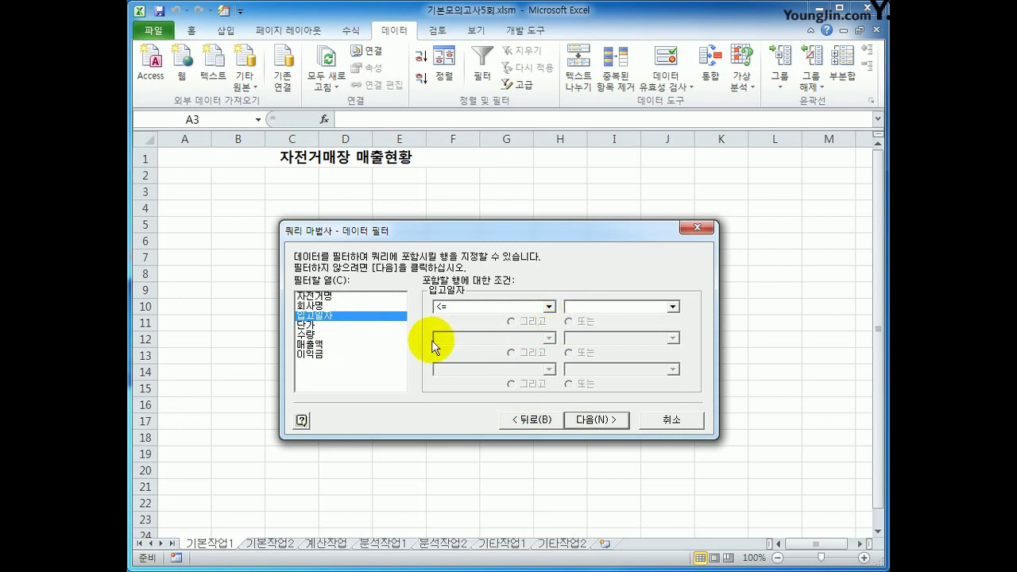
type("2010-10")
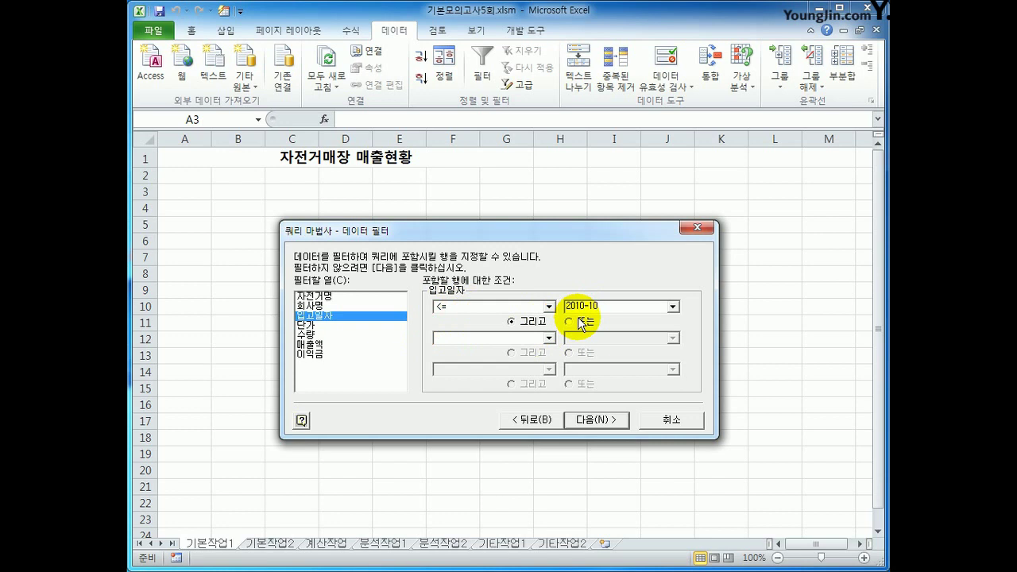
key("BackSpace")
key("BackSpace")
key("BackSpace")
key("BackSpace")
type("1")
key("BackSpace")
type("20-10-01")
Add a filter keeping only rows whose 매출액 is >= 1000000 and continue to the sort order.
left_click(334, 346)
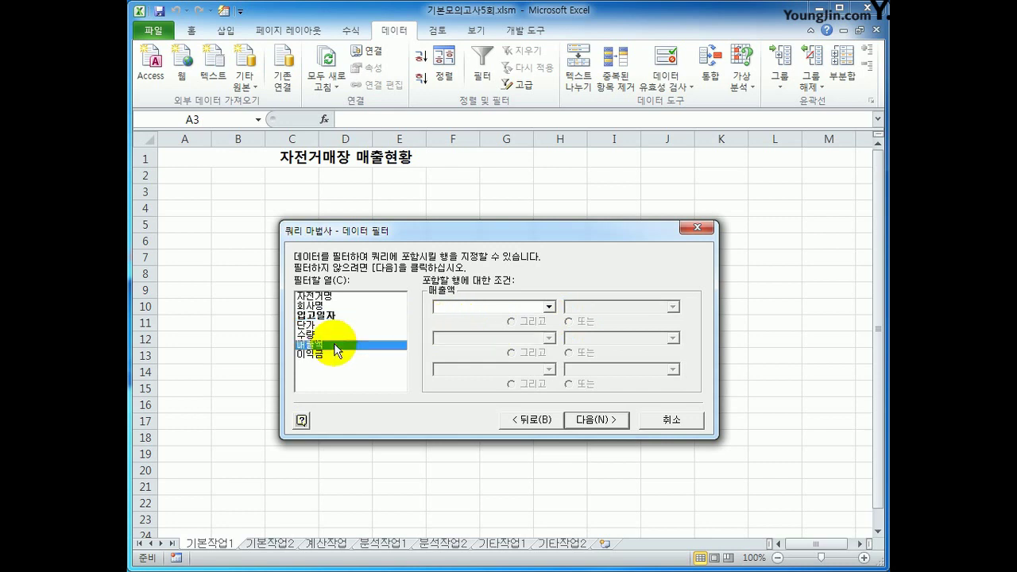
left_click(505, 305)
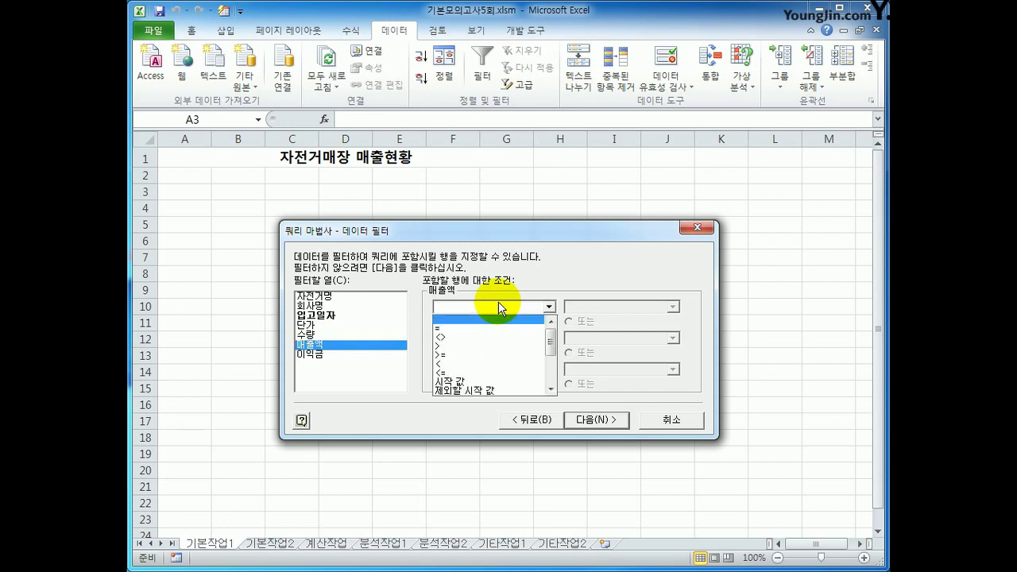
left_click(477, 356)
key("Tab")
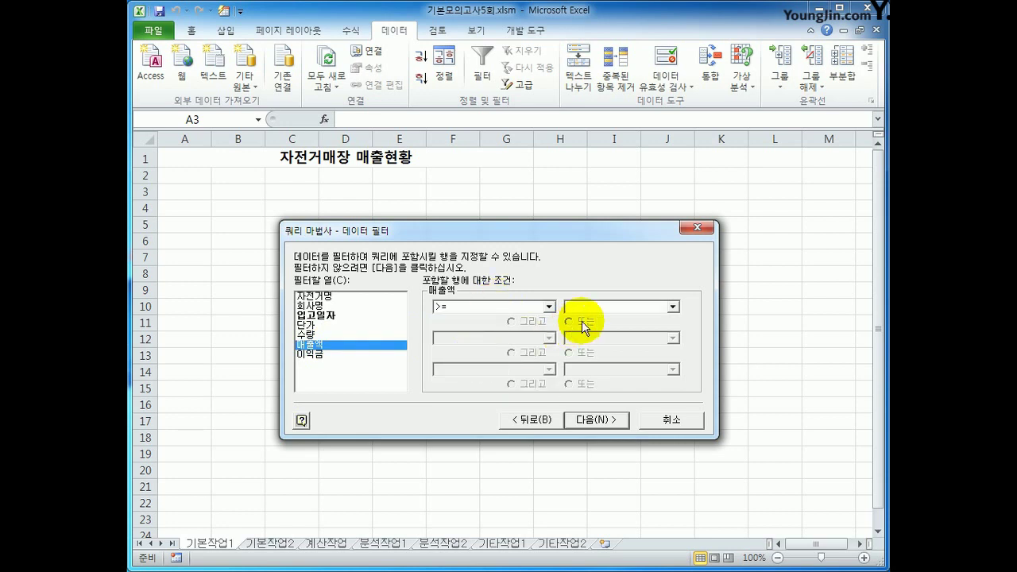
type("1000")
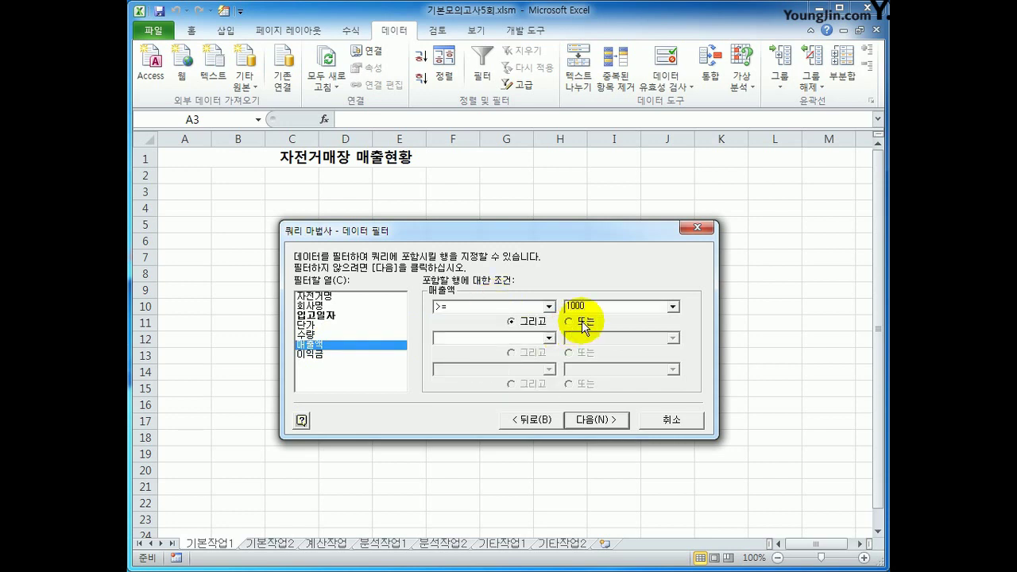
type("000")
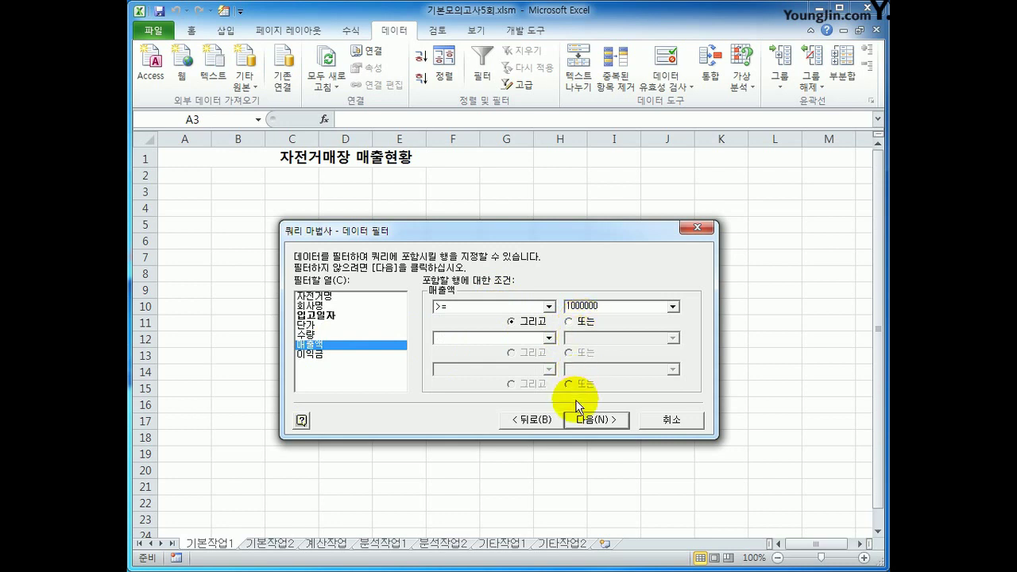
left_click(596, 419)
Sort the query by 매출액 descending, then by 이익금 descending, and continue to the final wizard page.
left_click(452, 313)
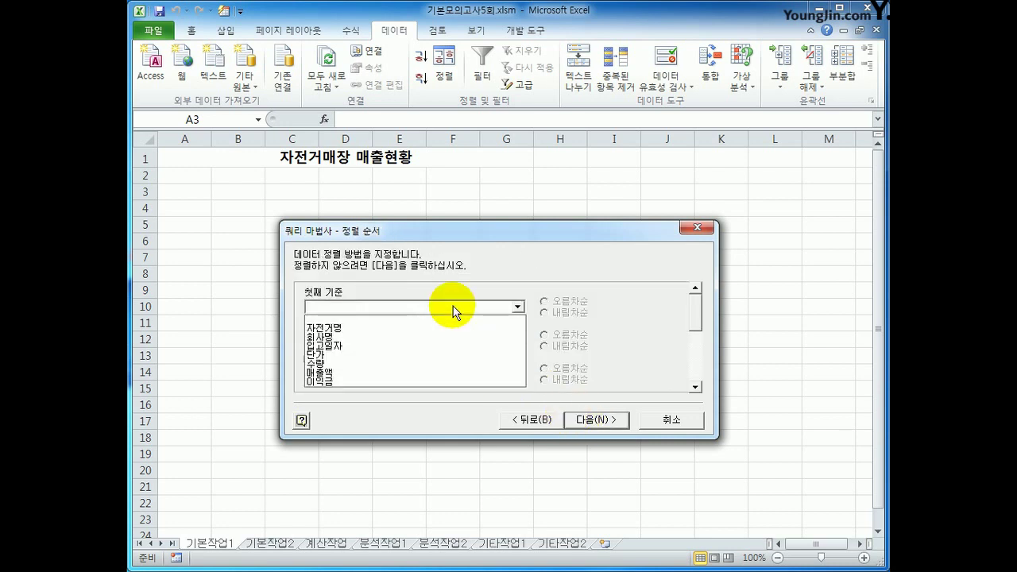
left_click(432, 373)
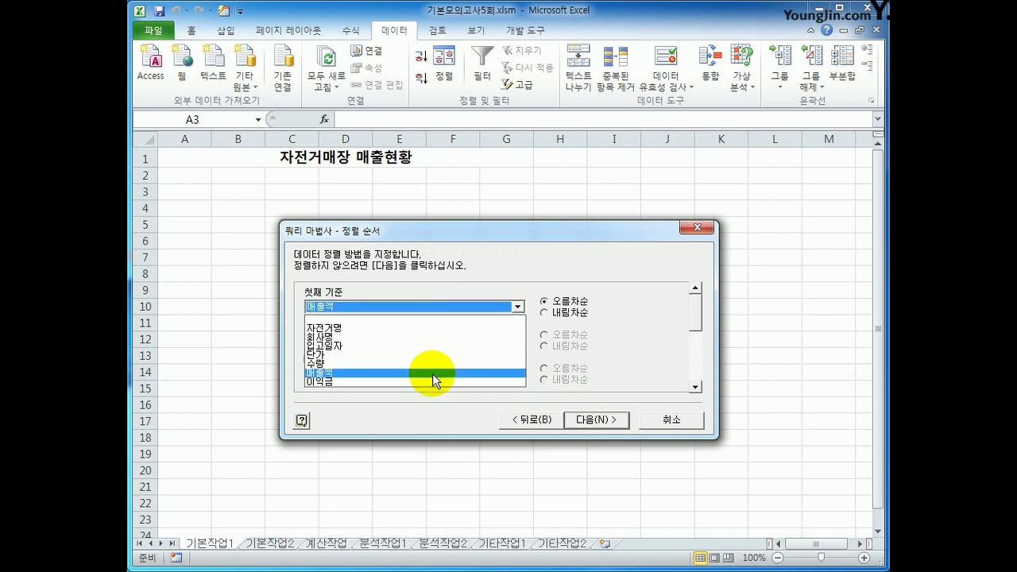
left_click(579, 316)
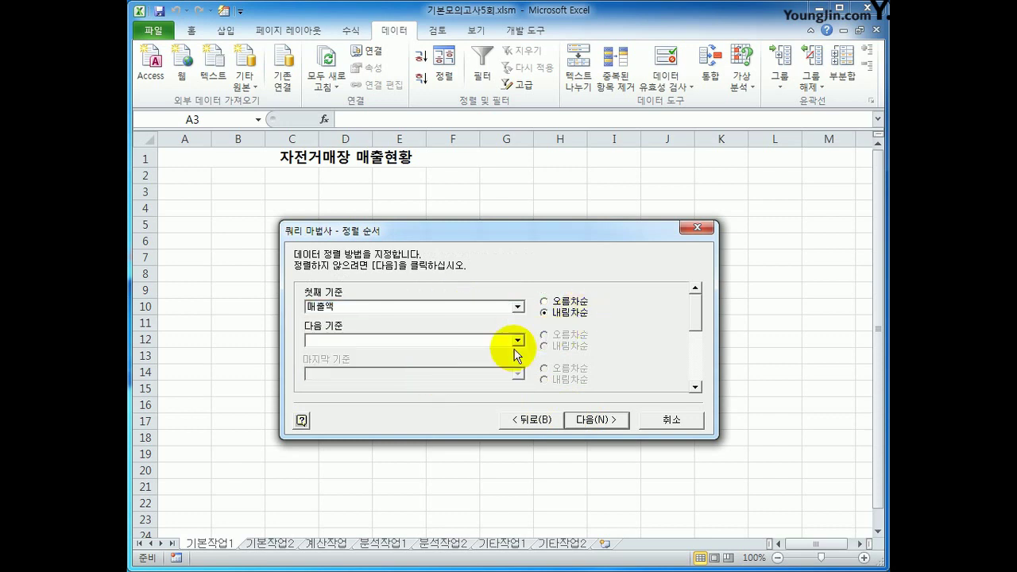
left_click(516, 340)
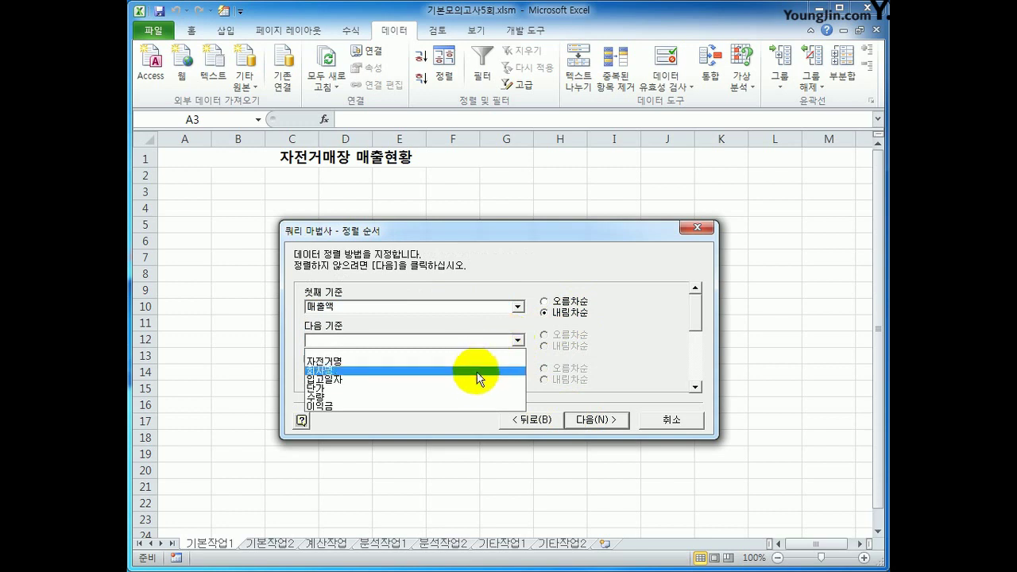
left_click(468, 408)
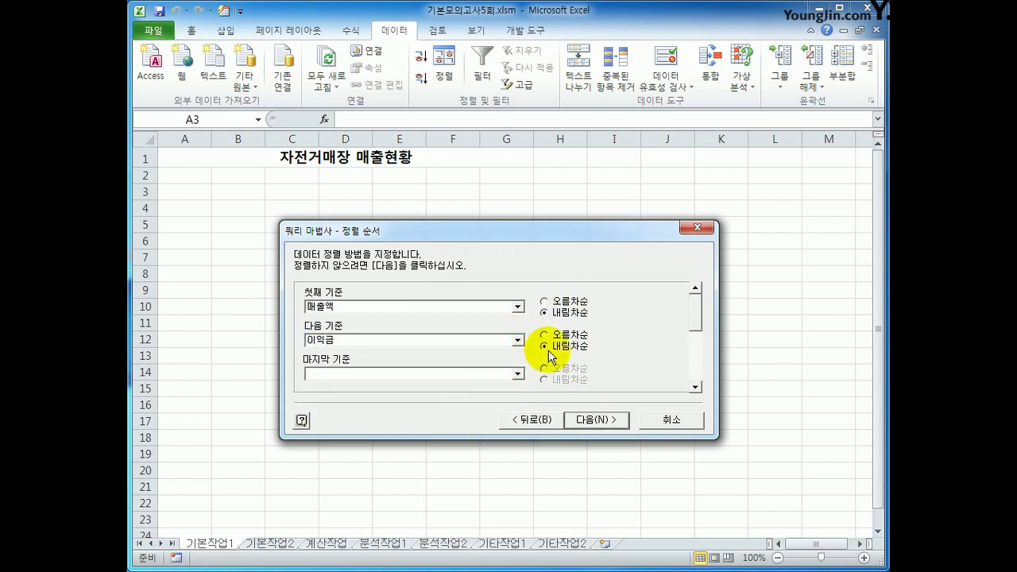
left_click(581, 421)
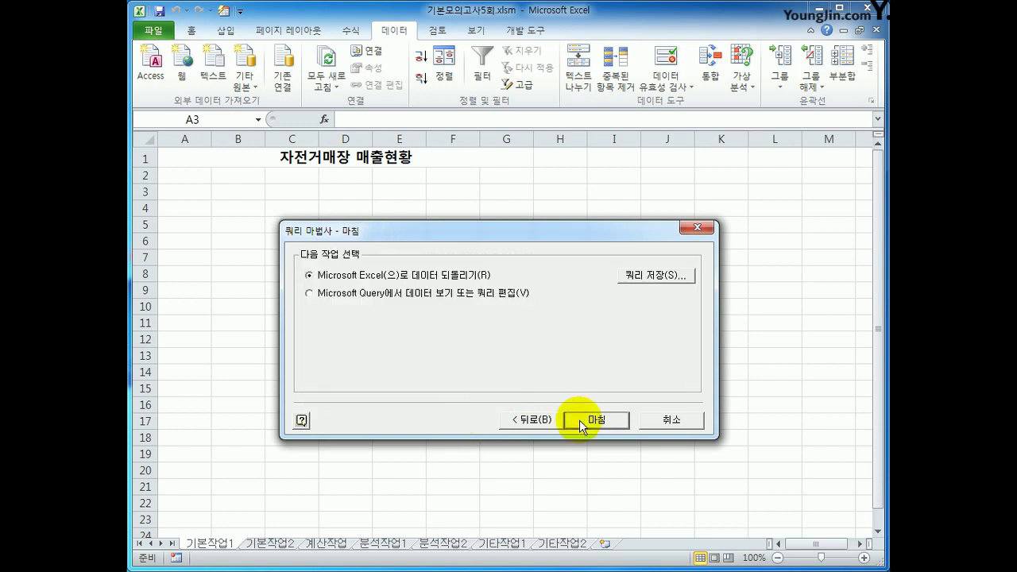
Return the query data to Excel as a table at cell A3 of the existing worksheet and convert the table to a normal range.
left_click(579, 421)
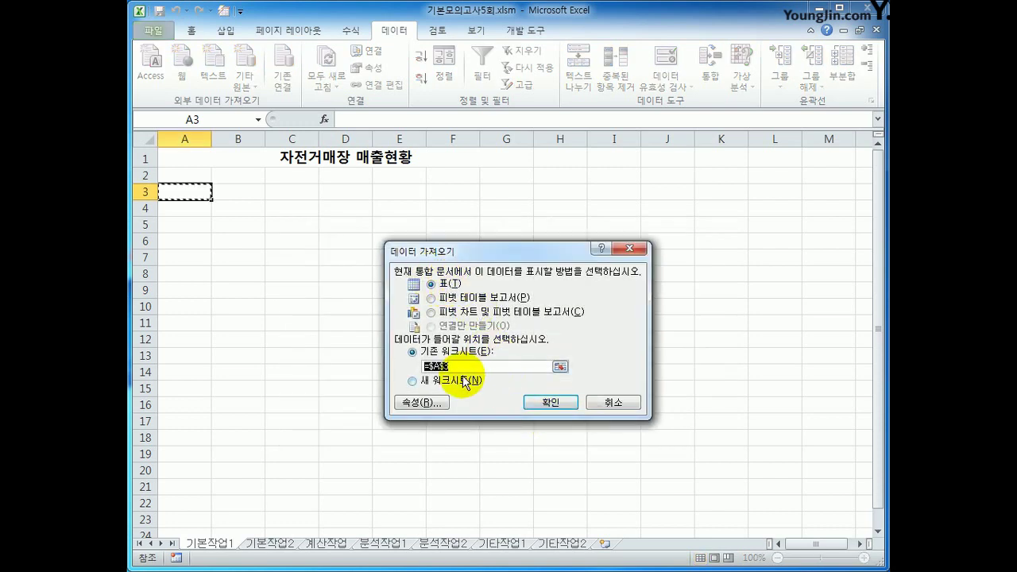
left_click(552, 405)
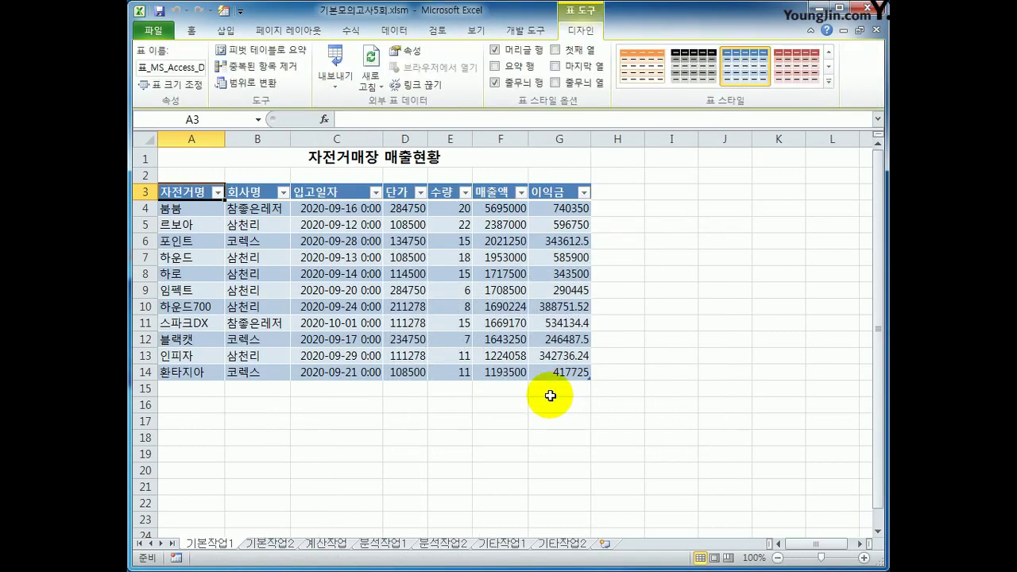
left_click(237, 90)
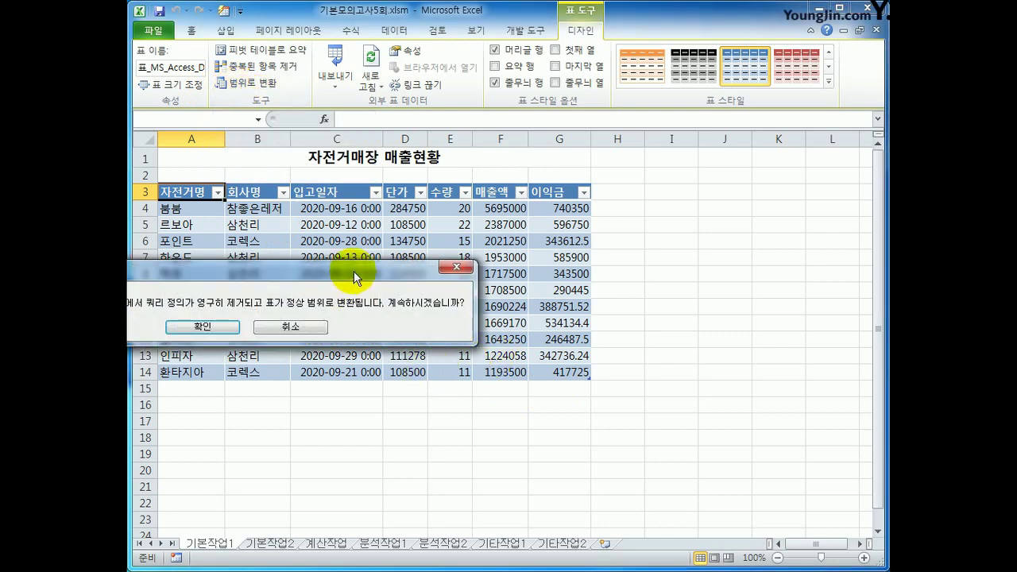
left_click_drag(354, 266, 594, 260)
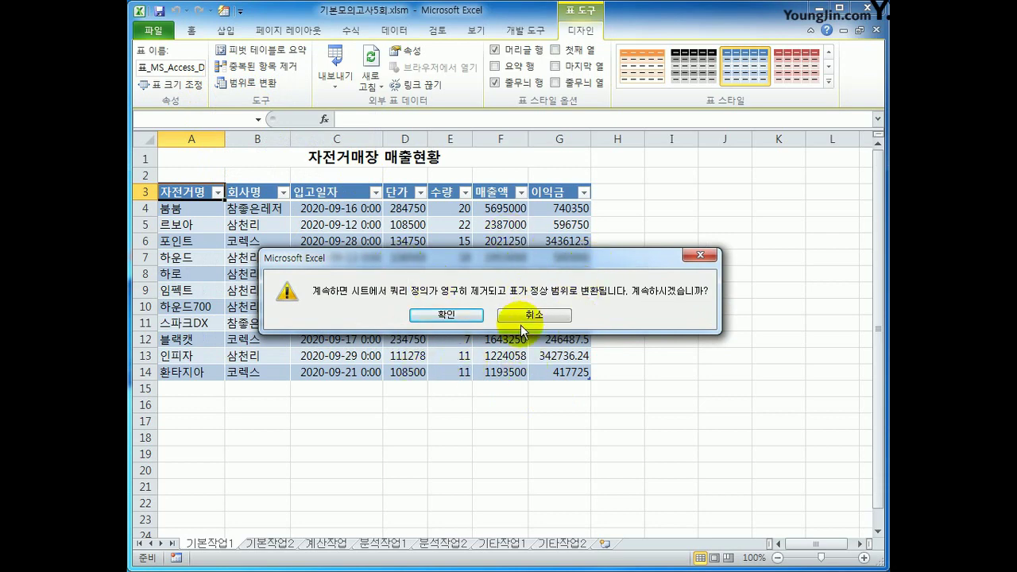
left_click(446, 315)
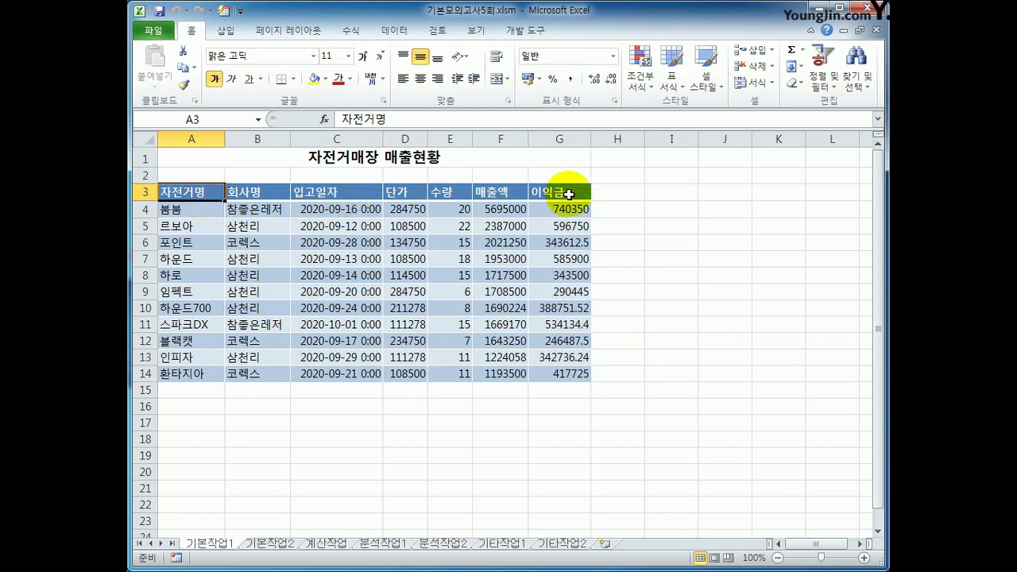
left_click_drag(340, 209, 371, 381)
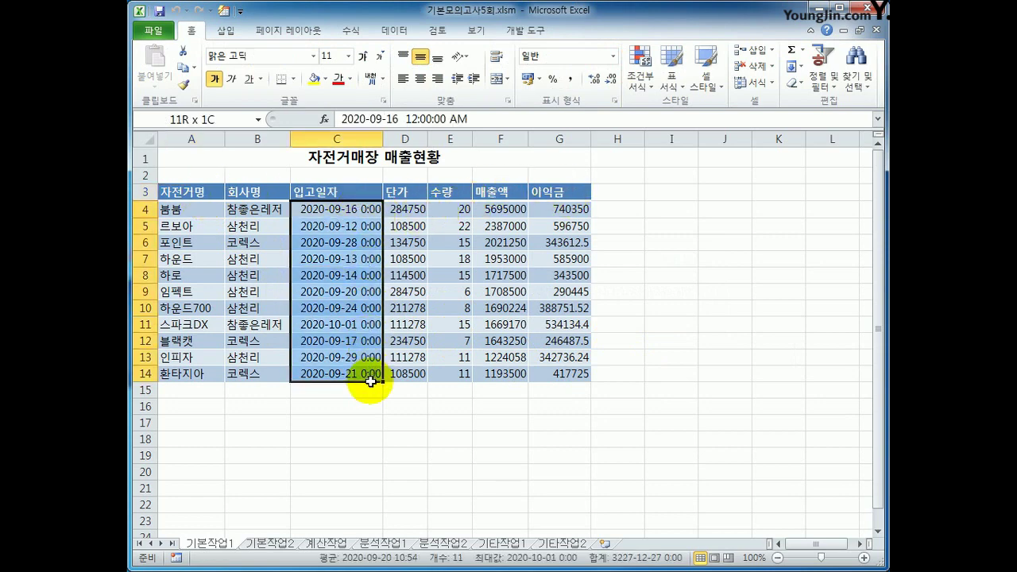
left_click_drag(501, 209, 506, 375)
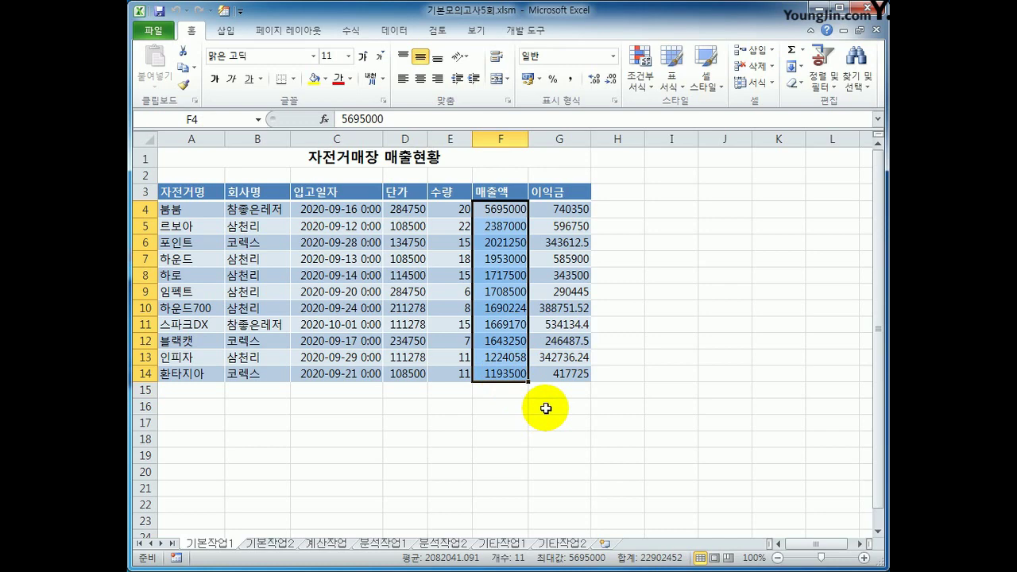
On the 기본작업2 sheet, enter the criteria labels 최대 in cell A26 and 최소 in cell B26.
left_click(271, 543)
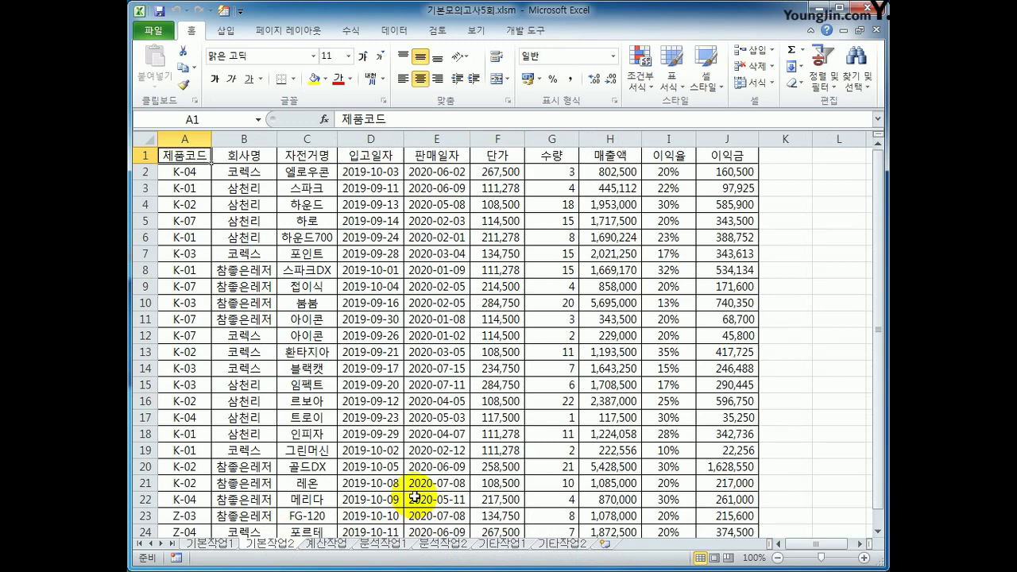
scroll(415, 491, "down", 5)
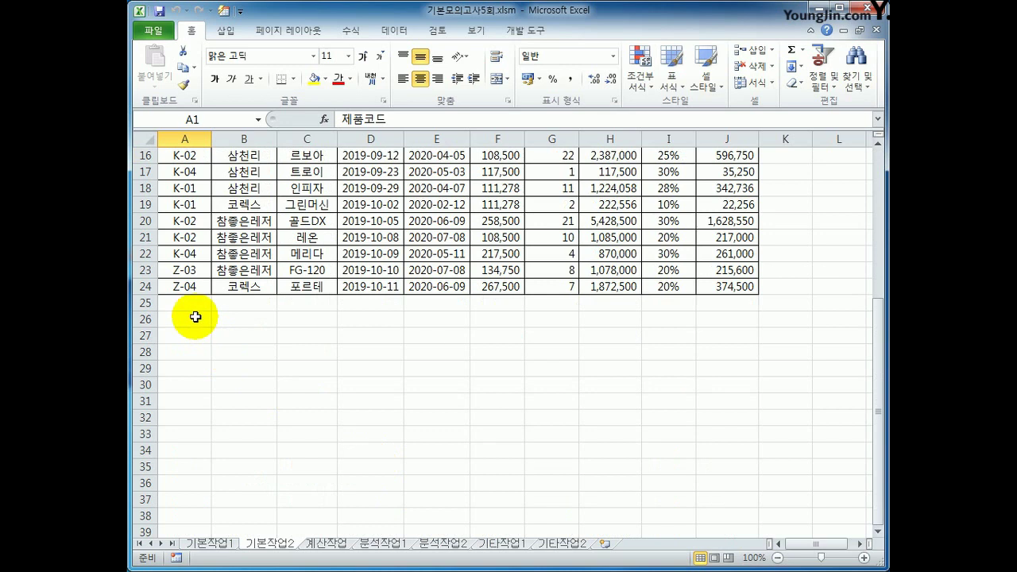
left_click(200, 320)
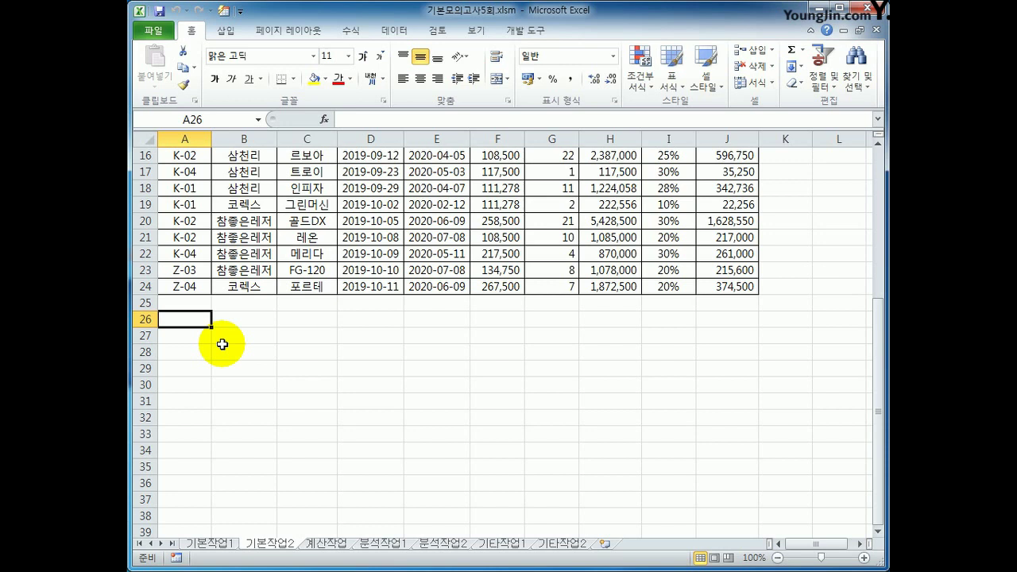
type("=+")
key("BackSpace")
key("BackSpace")
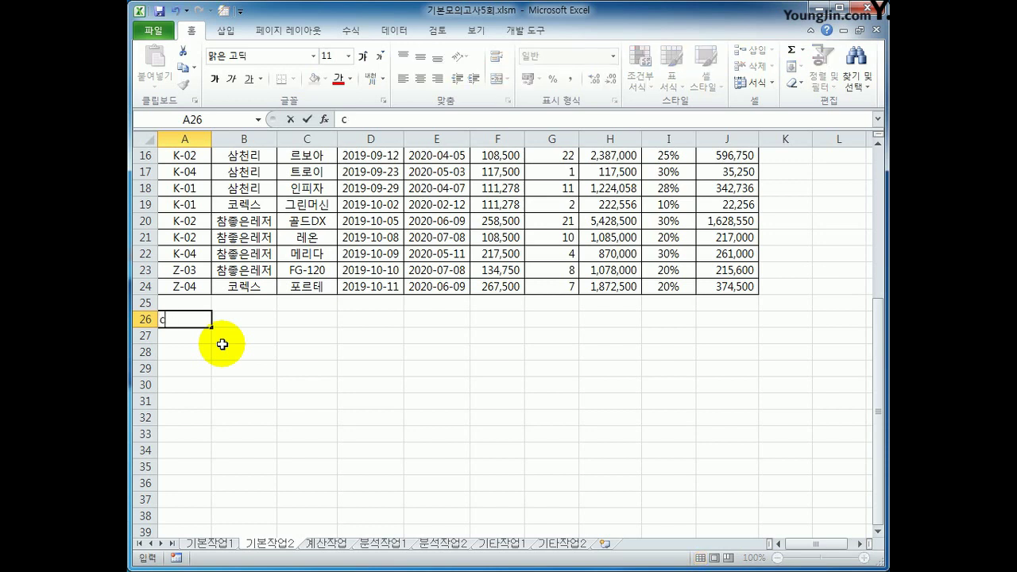
type("최대")
key("Tab")
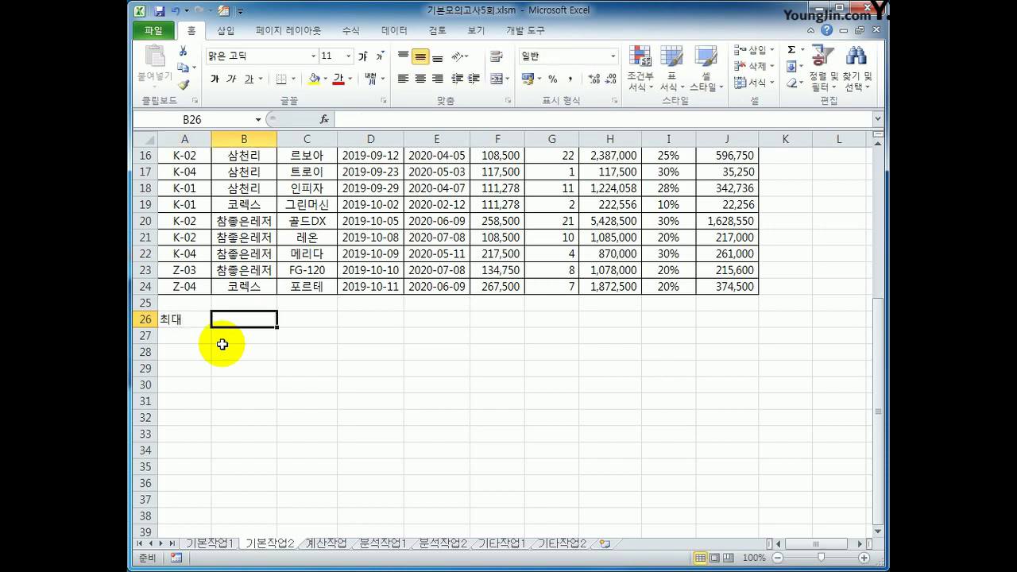
type("초최소")
key("Return")
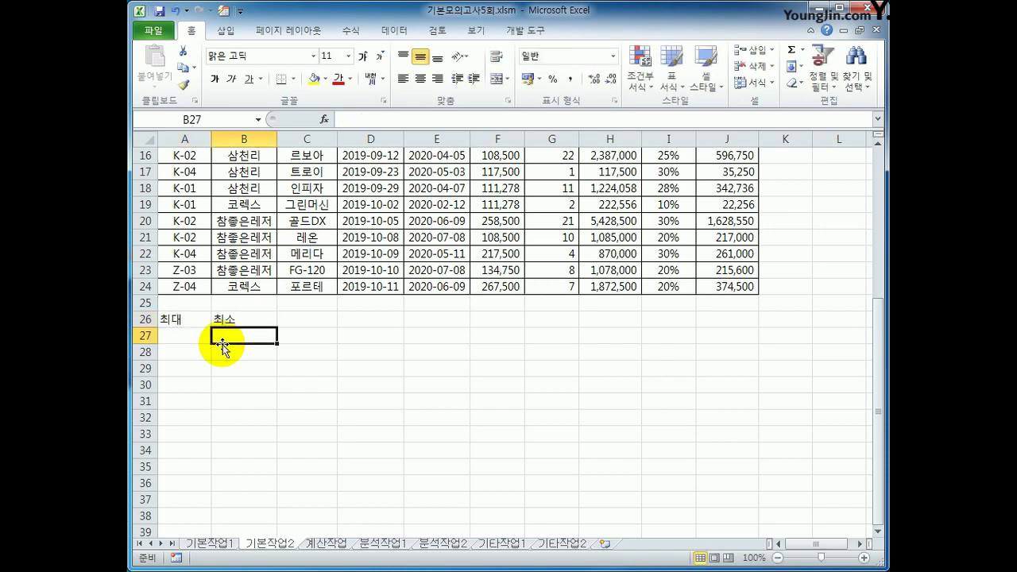
Enter the criteria formula =H2=LARGE($H$2:$H$24,1) in cell A27, below the 최대 label.
left_click(201, 336)
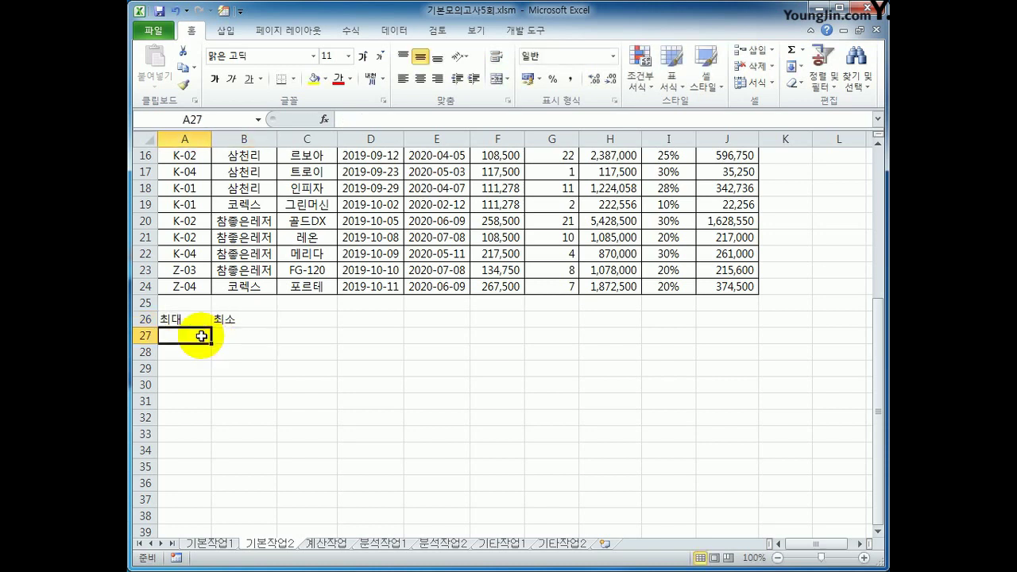
scroll(201, 336, "up", 5)
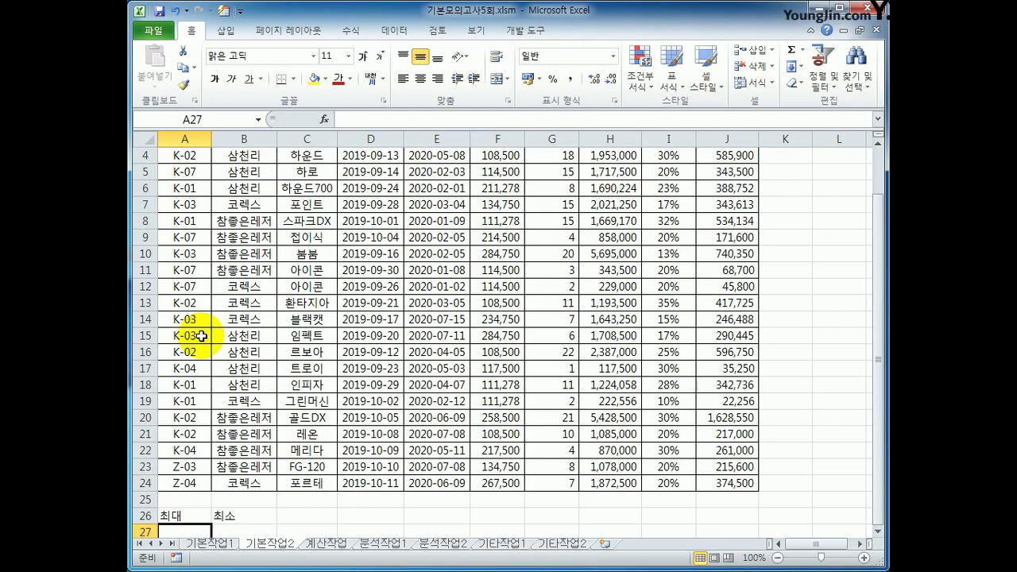
left_click(630, 178)
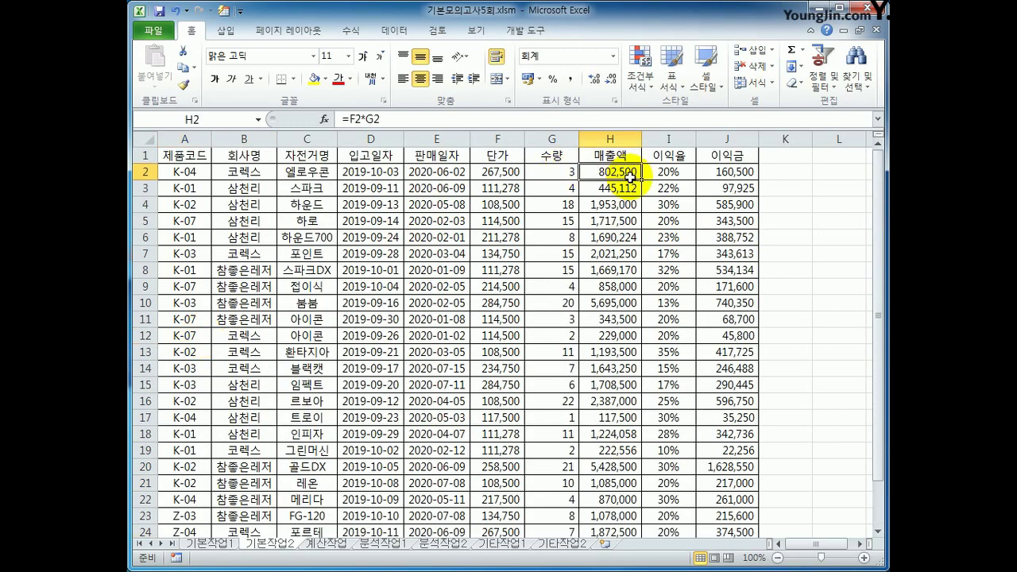
scroll(594, 210, "down", 5)
left_click(174, 335)
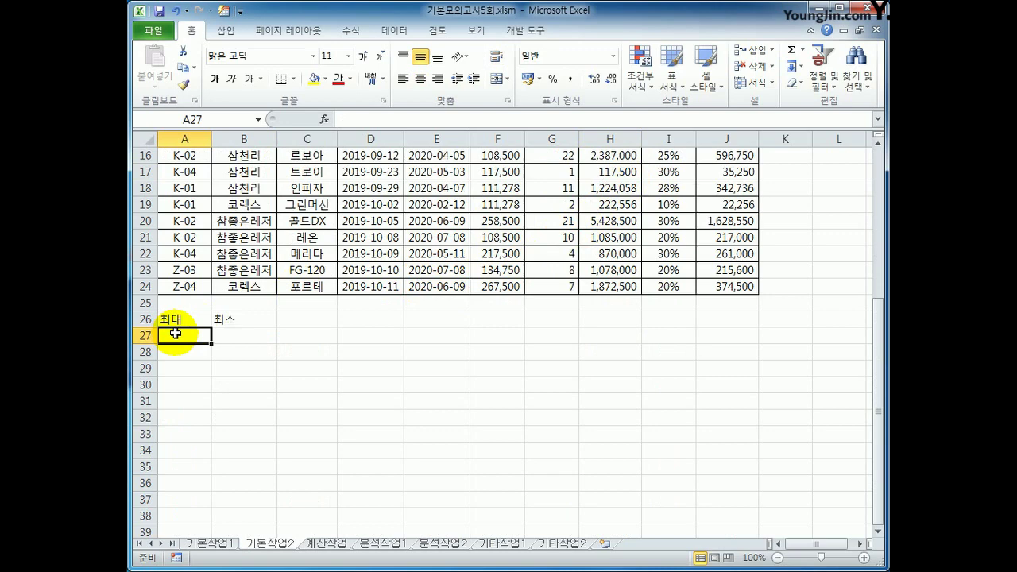
type("=")
scroll(374, 397, "up", 5)
left_click(618, 171)
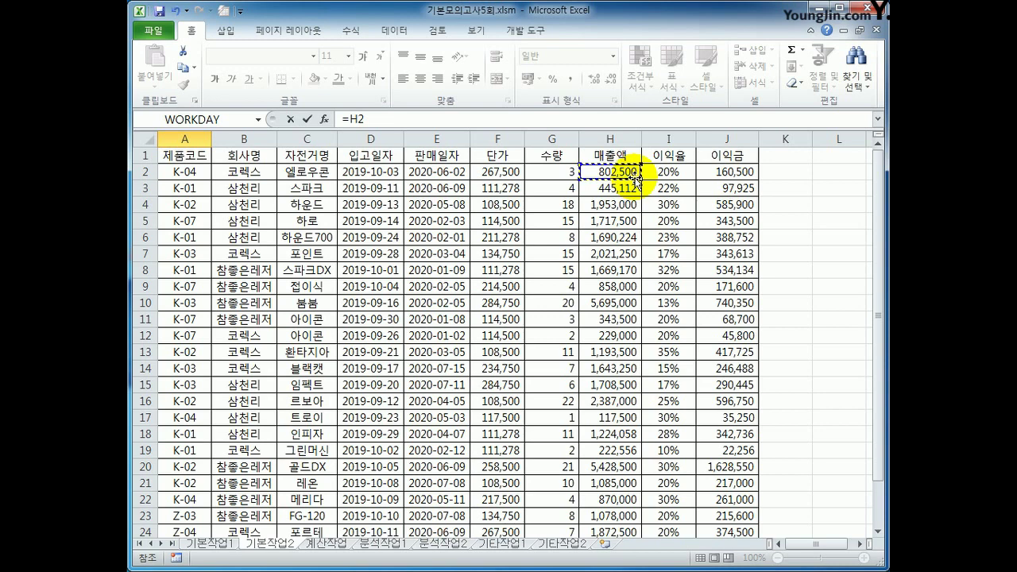
type("=large(")
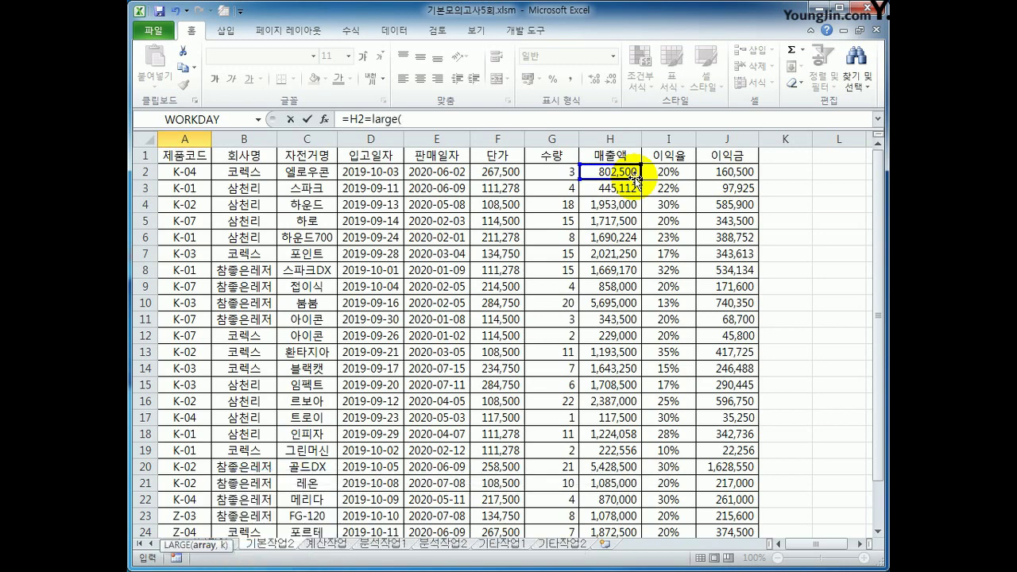
left_click(597, 171)
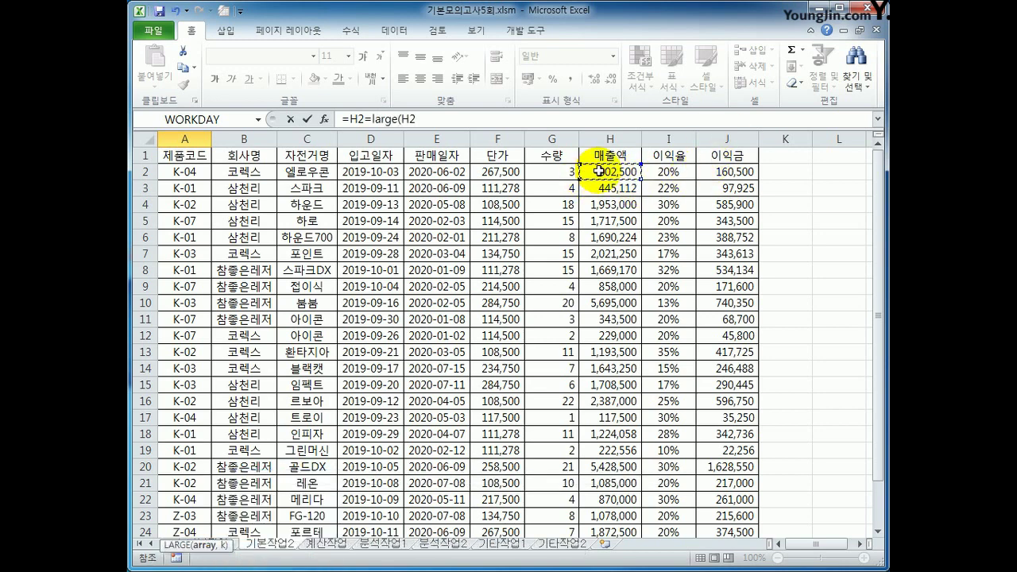
left_click_drag(597, 171, 610, 506)
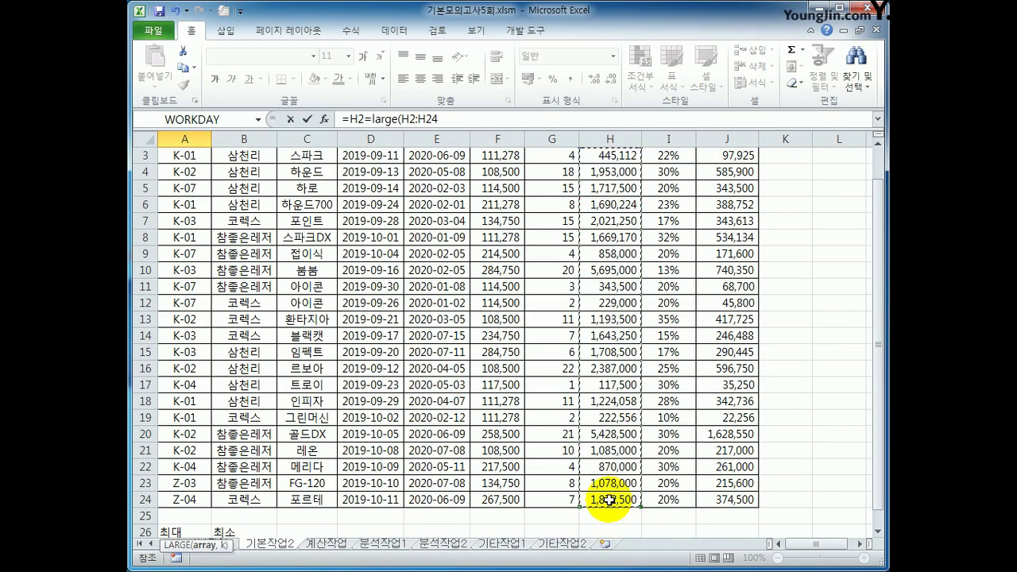
key("F4")
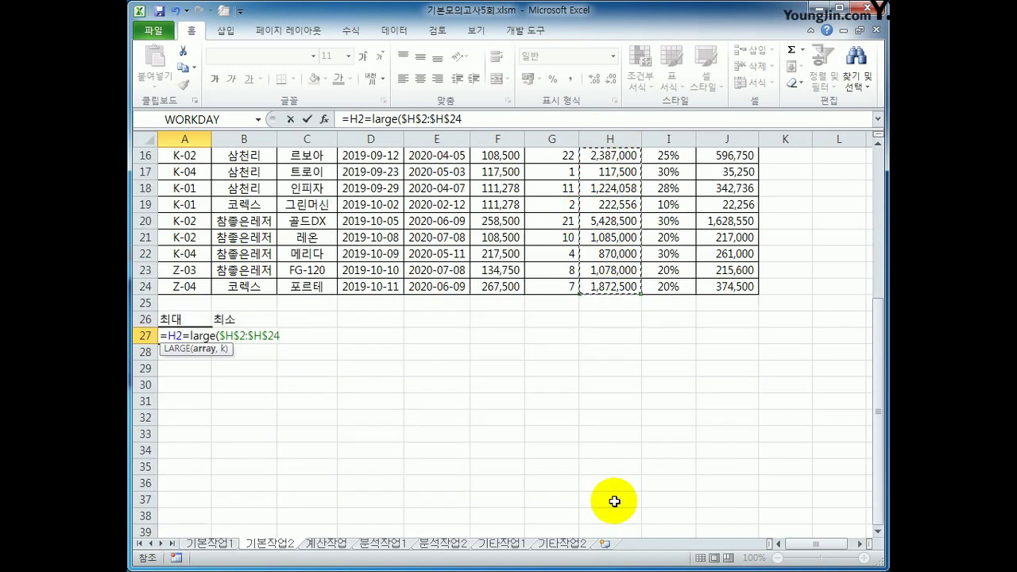
type(",1)")
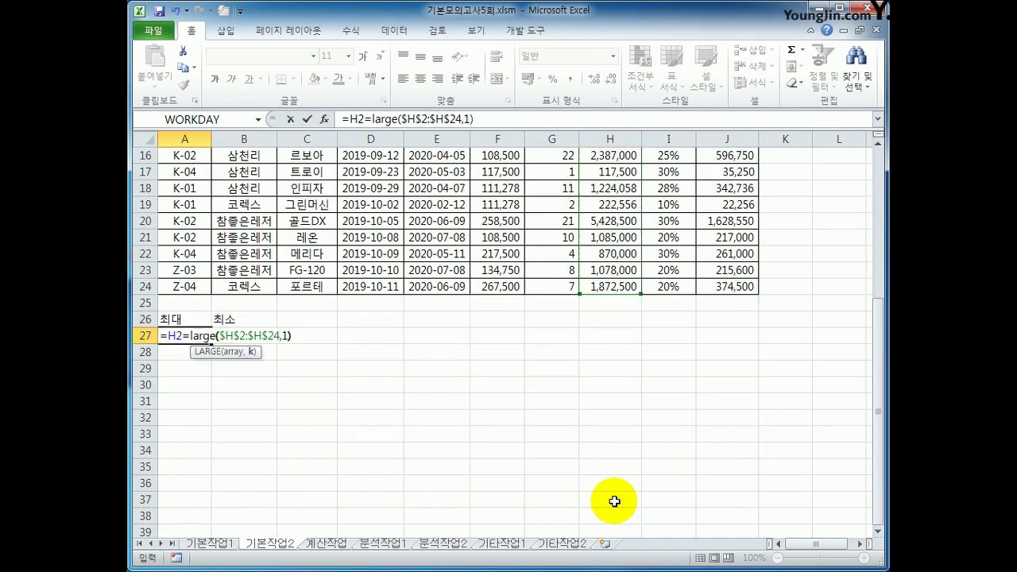
key("Return")
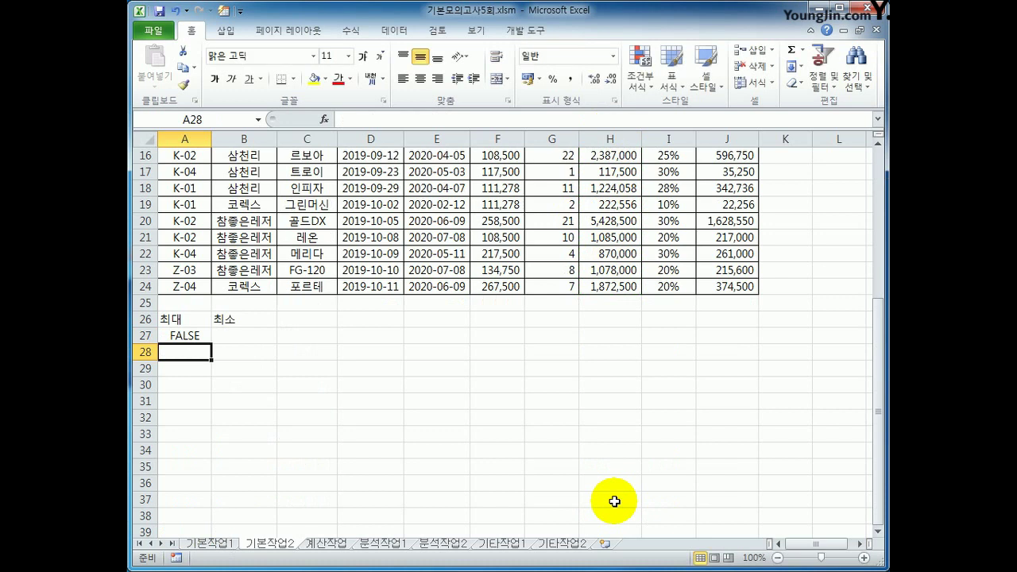
Review the H2 reference and the LARGE part of the criteria formula in cell A27.
key("Up")
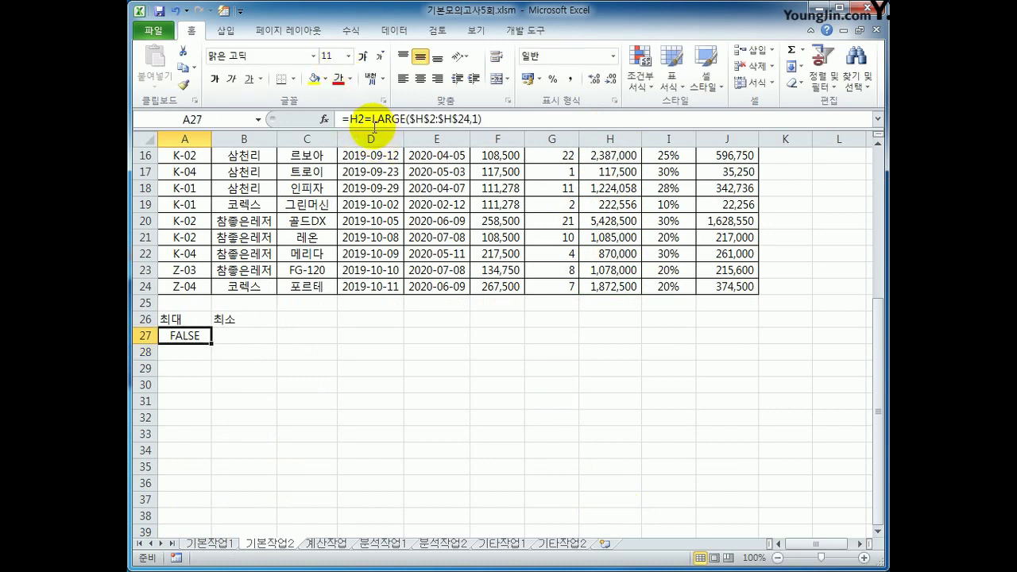
left_click_drag(372, 121, 482, 119)
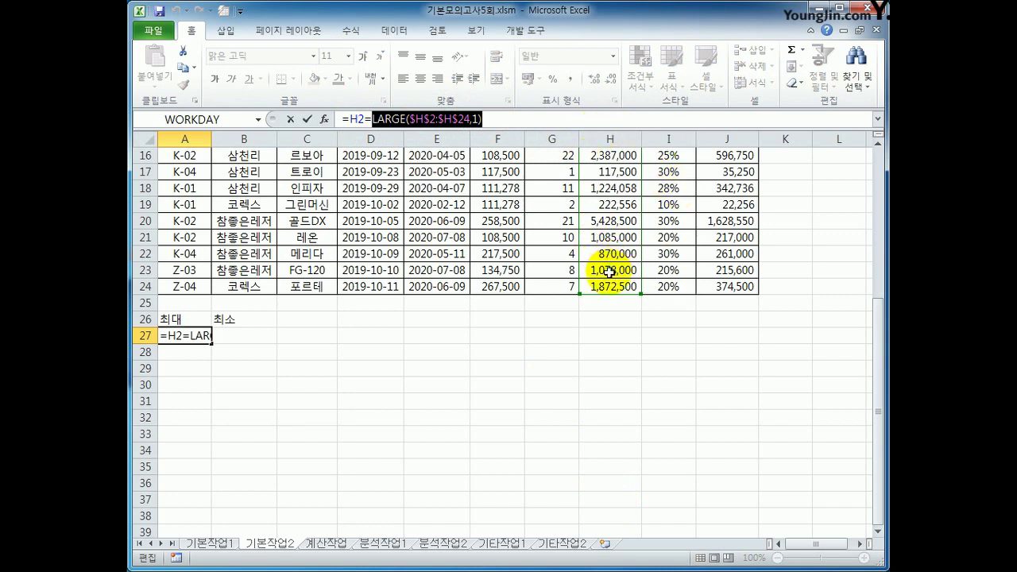
double_click(357, 119)
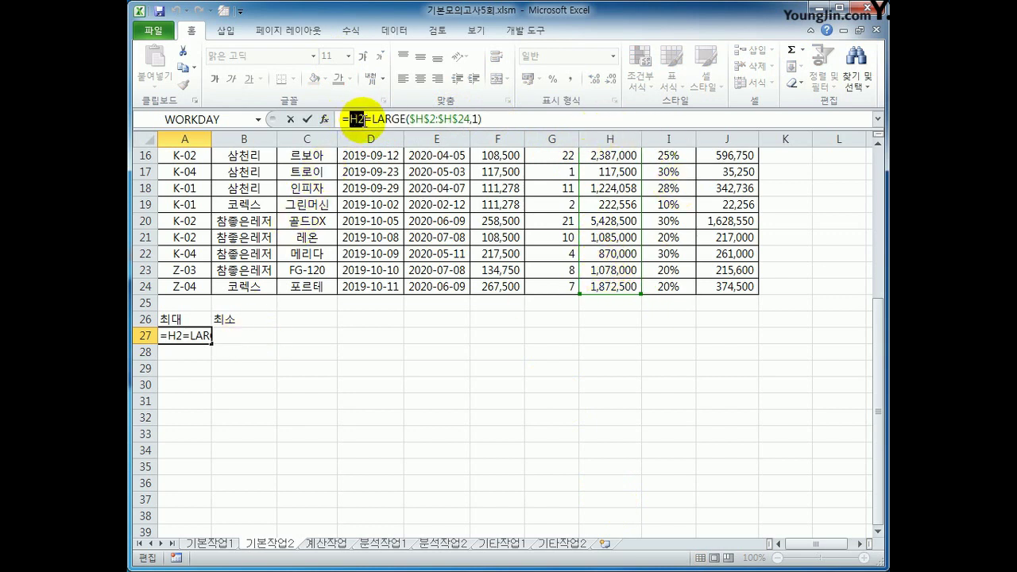
key("ctrl+Return")
Enter the criteria formula =H2=SMALL($H$2:$H$24,1) in cell B28, one row below the 최대 formula, in the 최소 column.
left_click(246, 347)
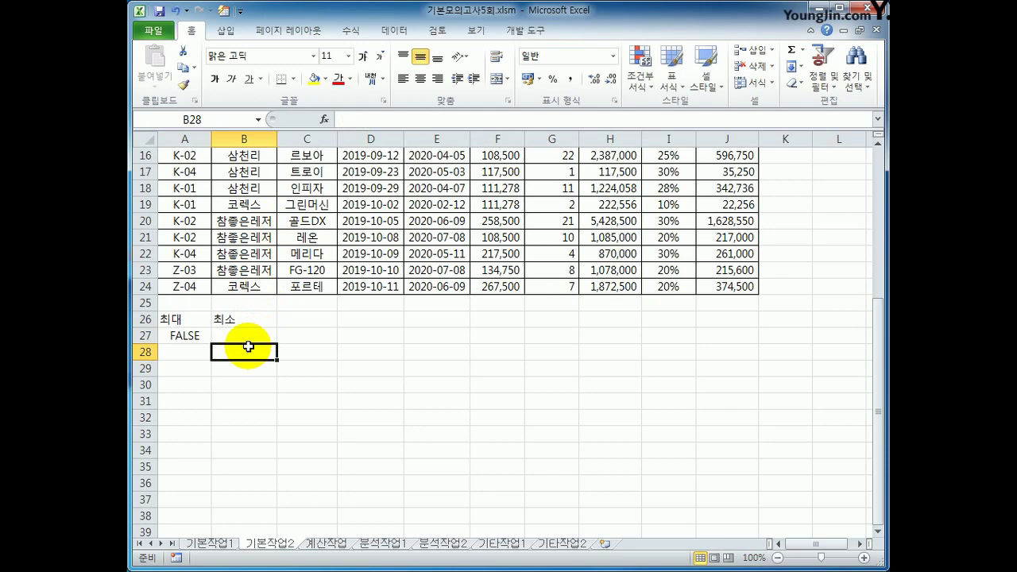
type("=")
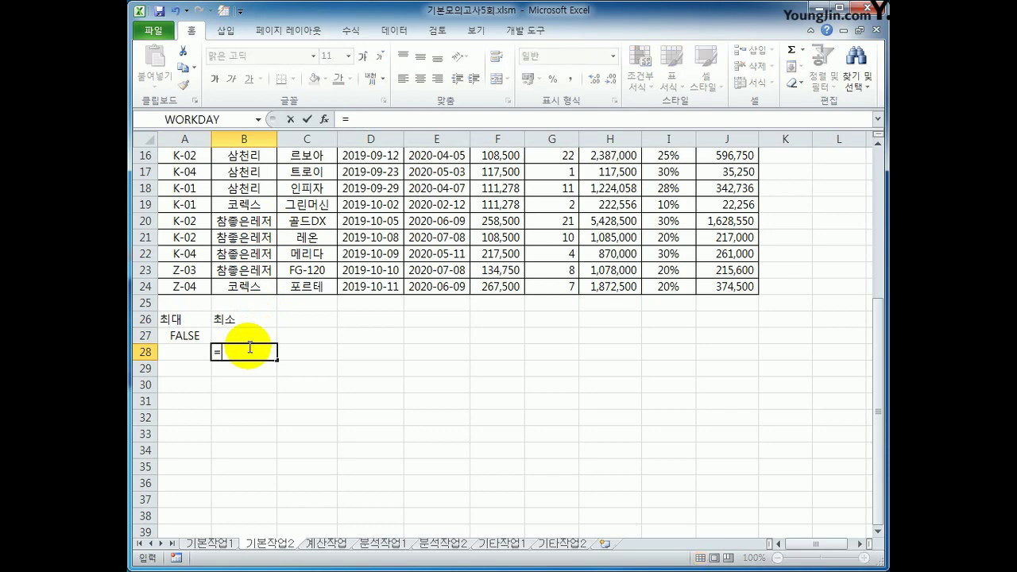
scroll(444, 334, "up", 5)
left_click(600, 171)
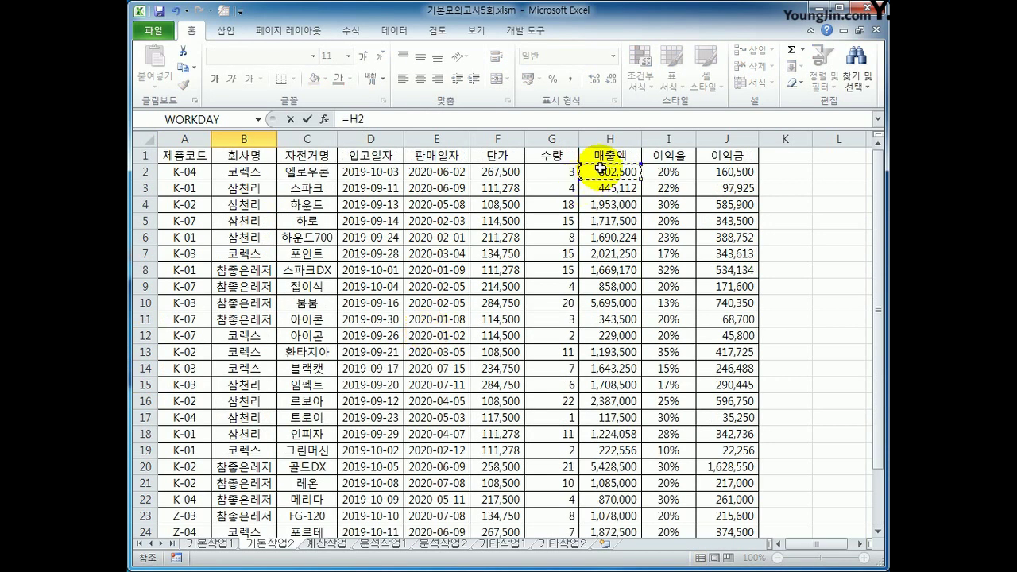
type("=sm")
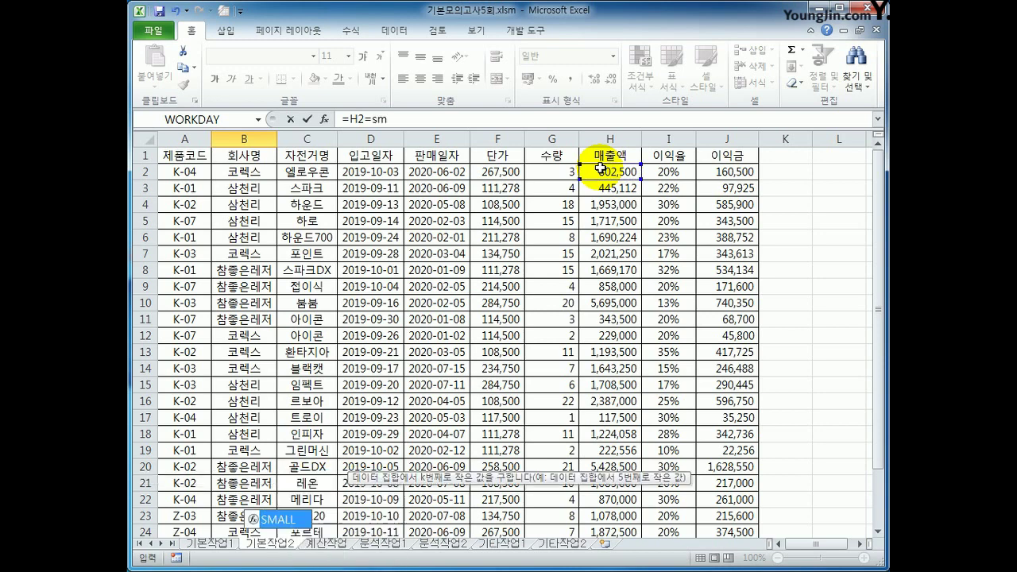
type("all(")
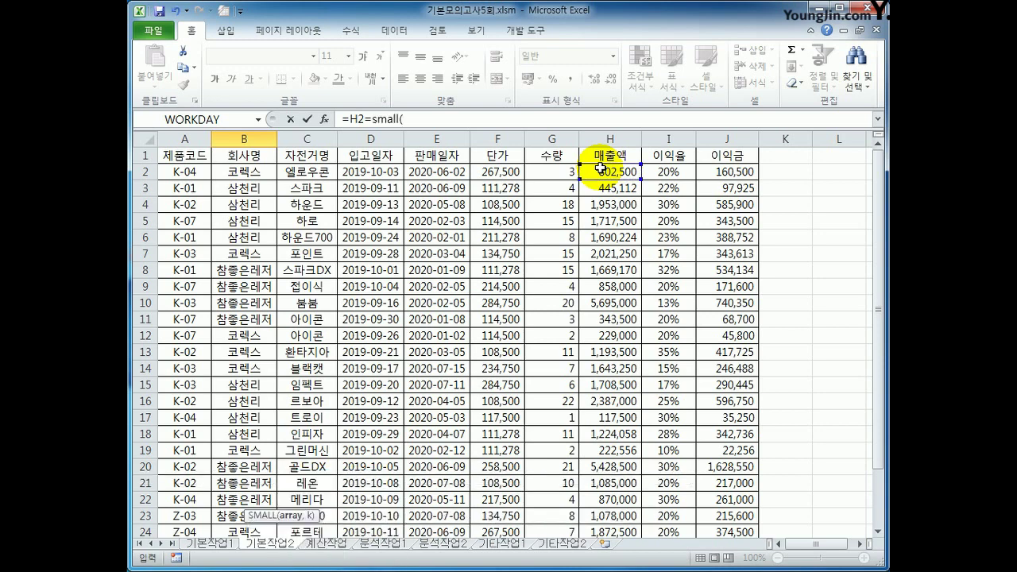
left_click_drag(600, 168, 606, 505)
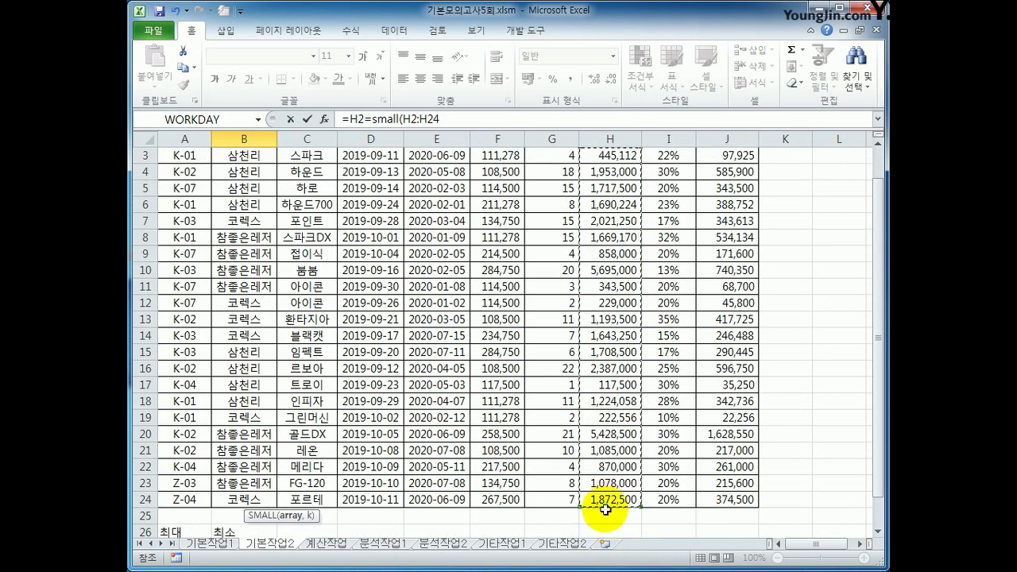
key("F4")
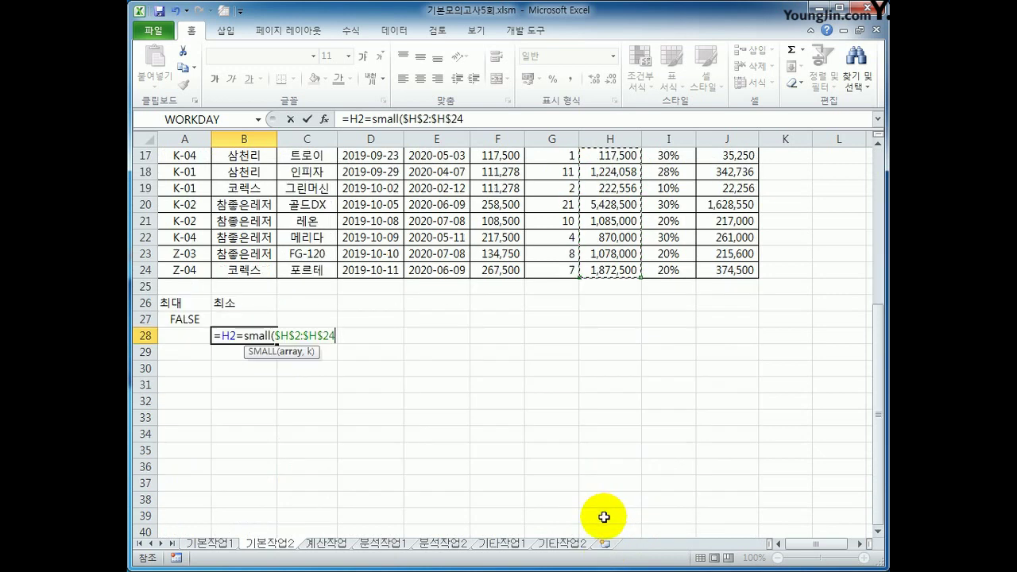
type(",1)")
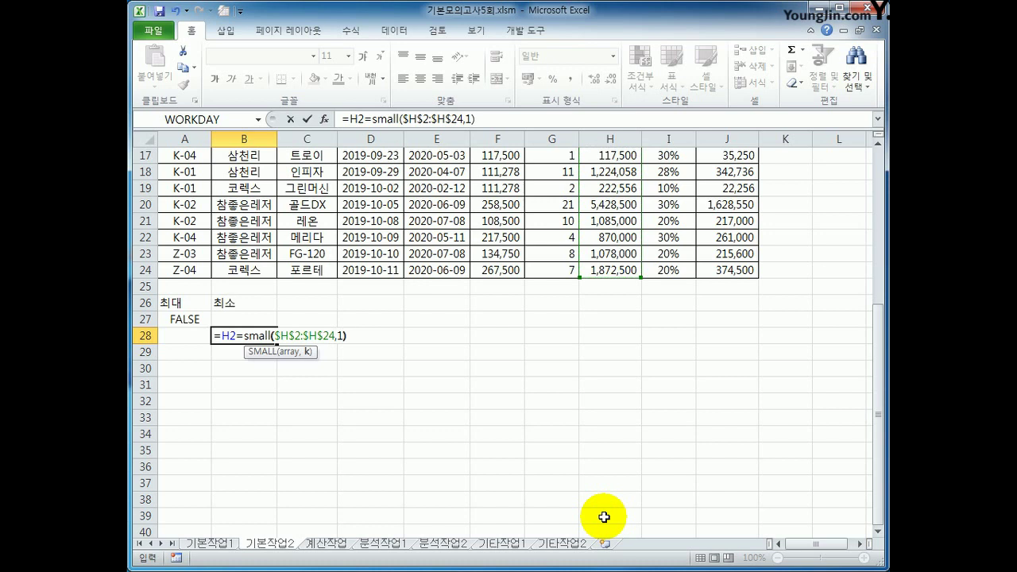
key("Return")
key("Up")
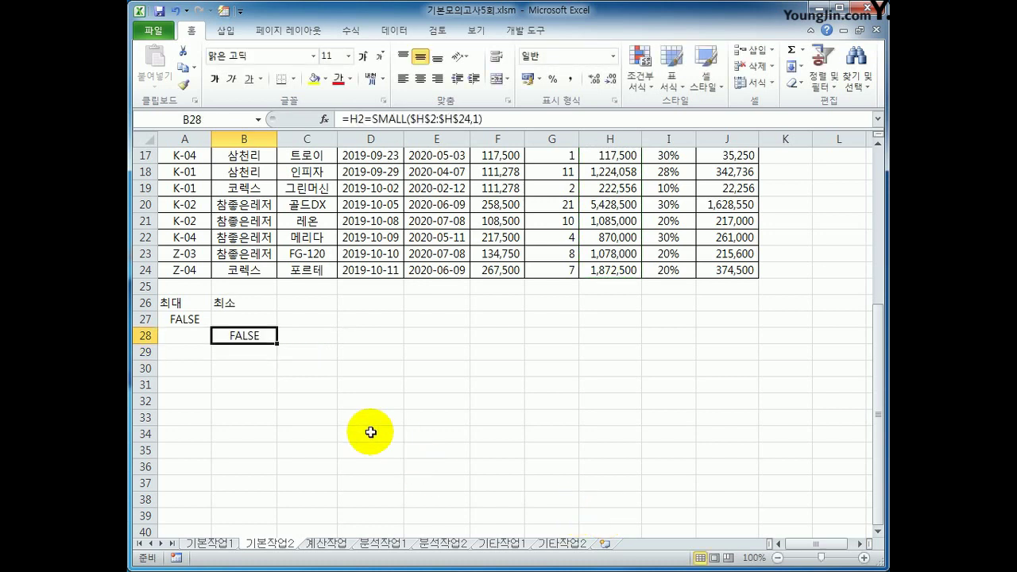
left_click(191, 318)
left_click(221, 337)
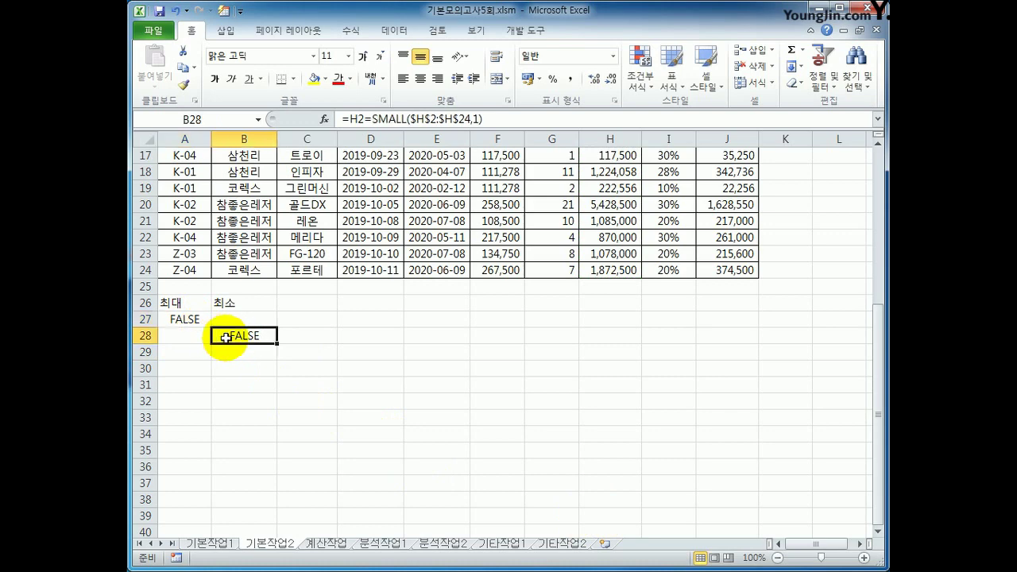
Copy the 회사명, 자전거명 and 매출액 headers from row 1 and paste them starting at cell A30.
scroll(225, 338, "up", 5)
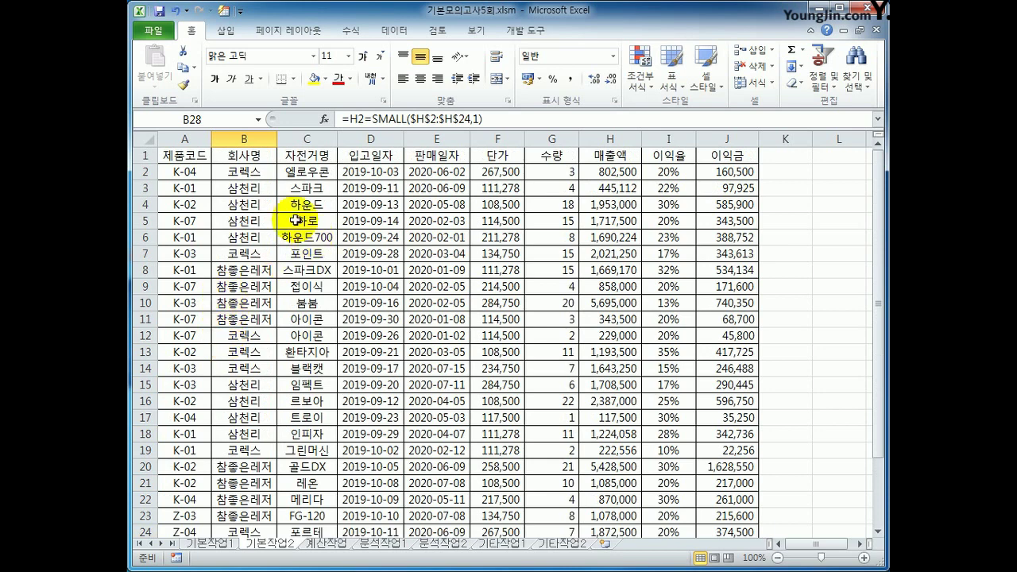
left_click(253, 156)
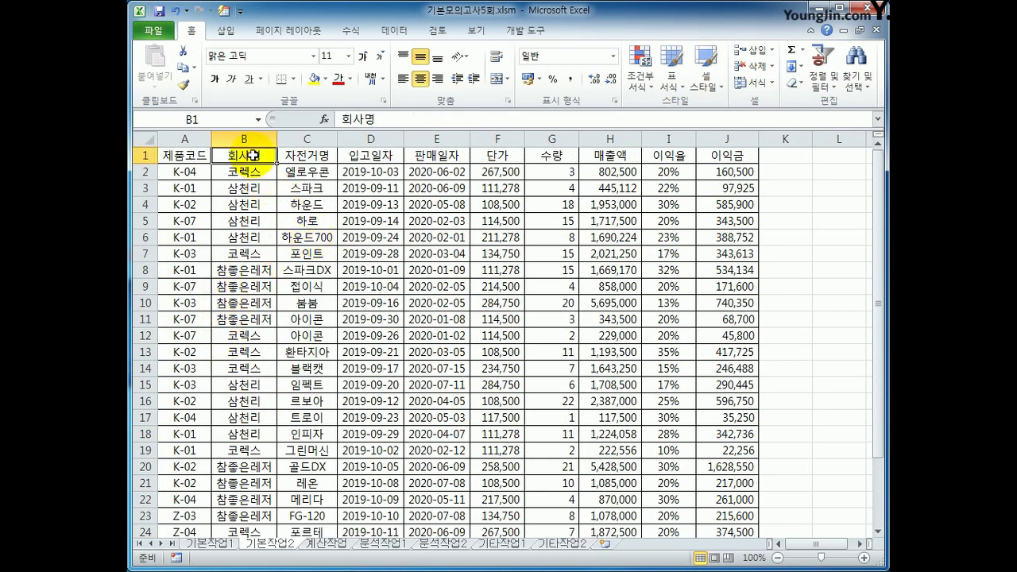
left_click(322, 156, "ctrl")
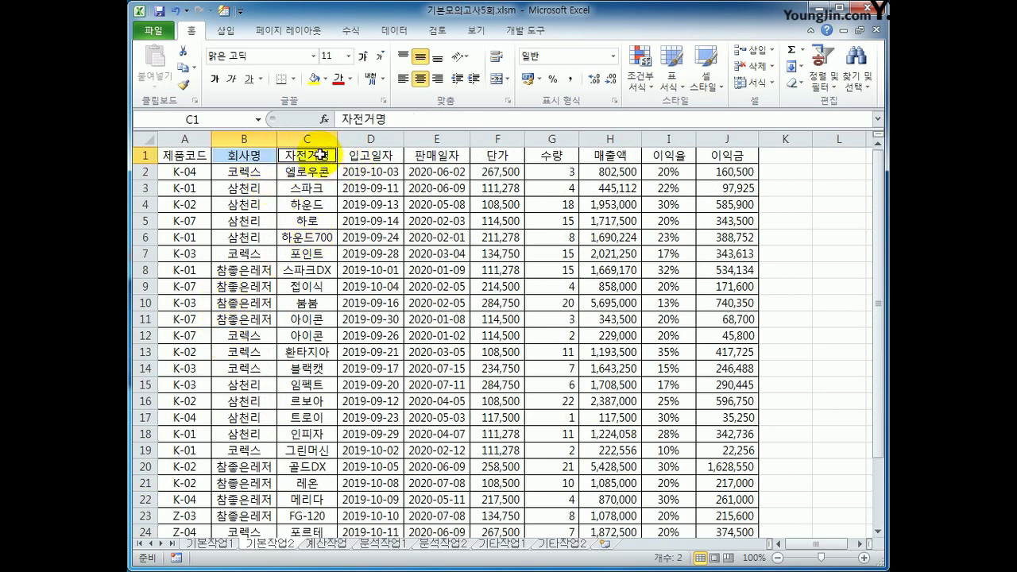
left_click(610, 154, "ctrl")
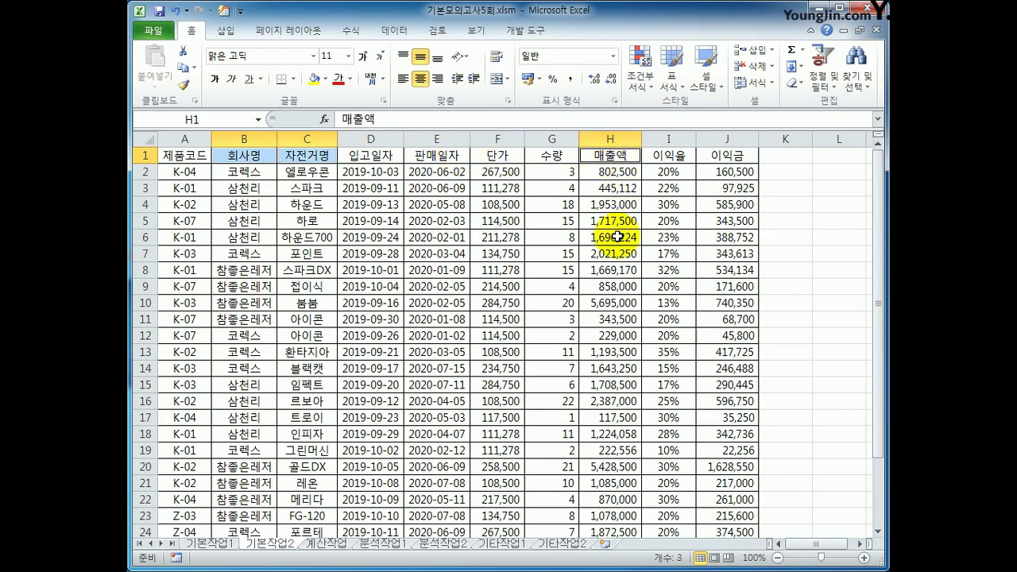
key("ctrl+c")
scroll(617, 236, "down", 4)
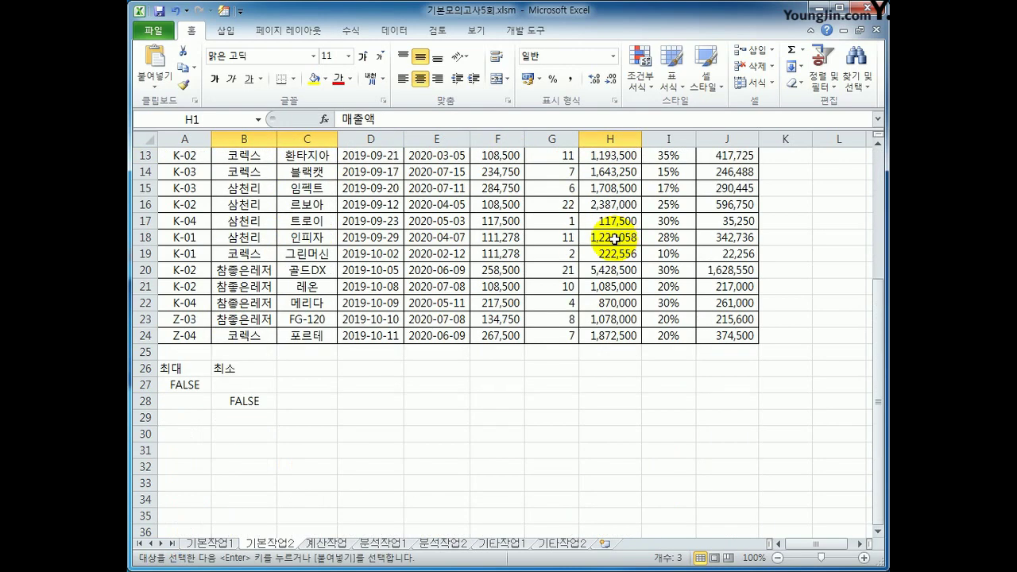
scroll(614, 238, "up", 3)
scroll(616, 235, "up", 1)
scroll(603, 237, "down", 4)
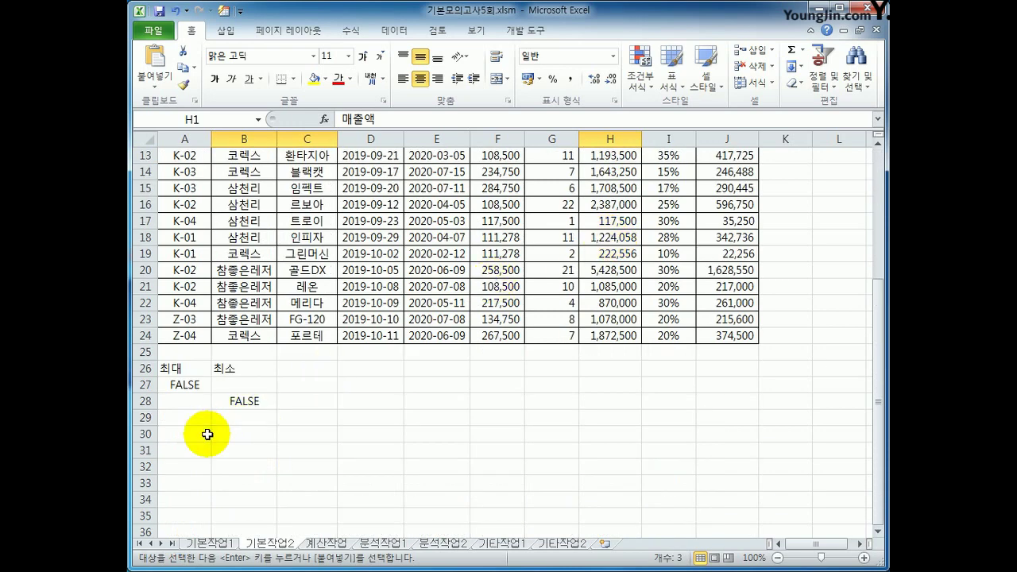
left_click(179, 434)
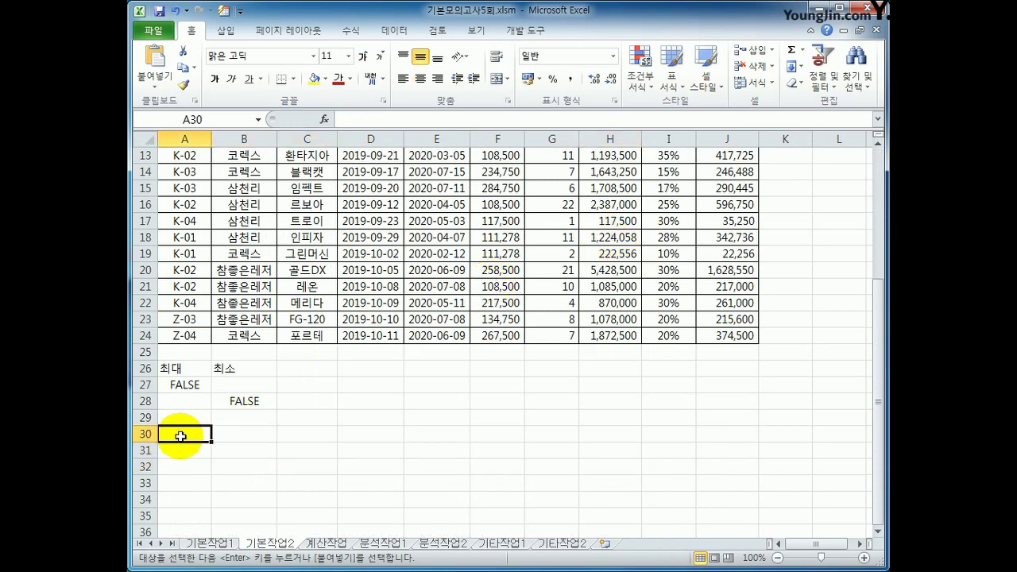
key("ctrl+v")
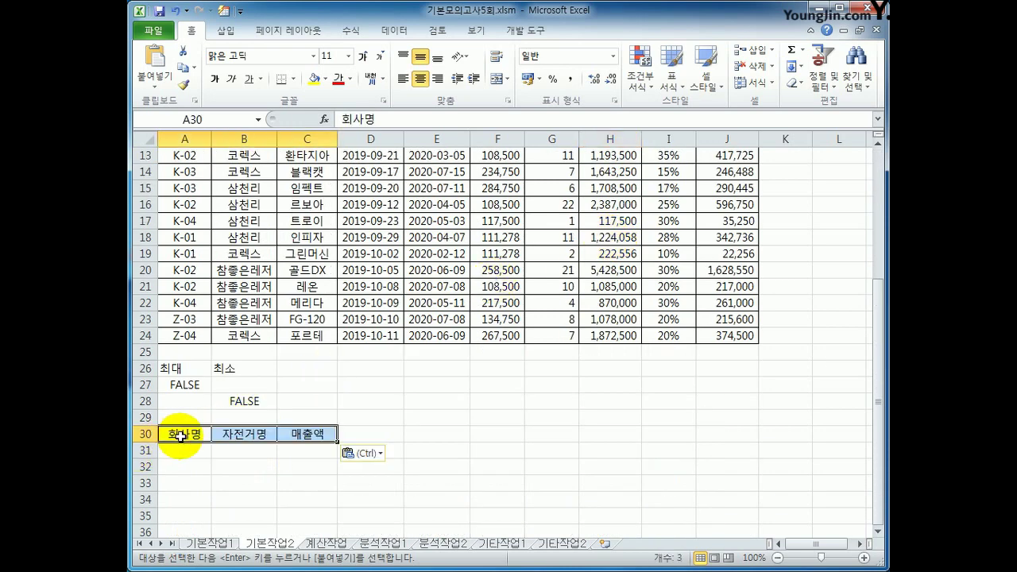
Run an advanced filter on $A$1:$J$24 with criteria range $A$26:$B$28, copying the results to $A$30:$C$30.
left_click(387, 271)
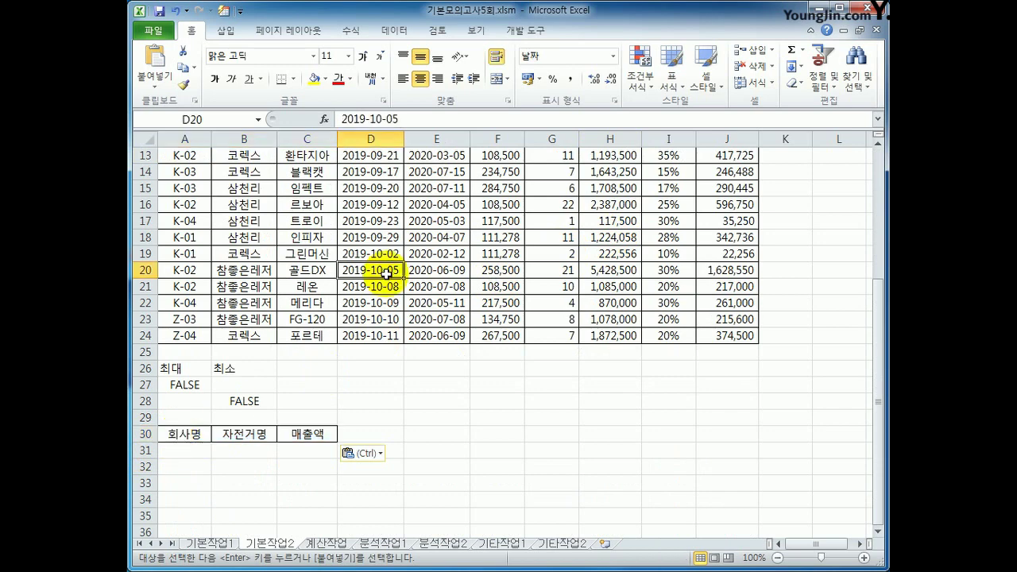
left_click(394, 30)
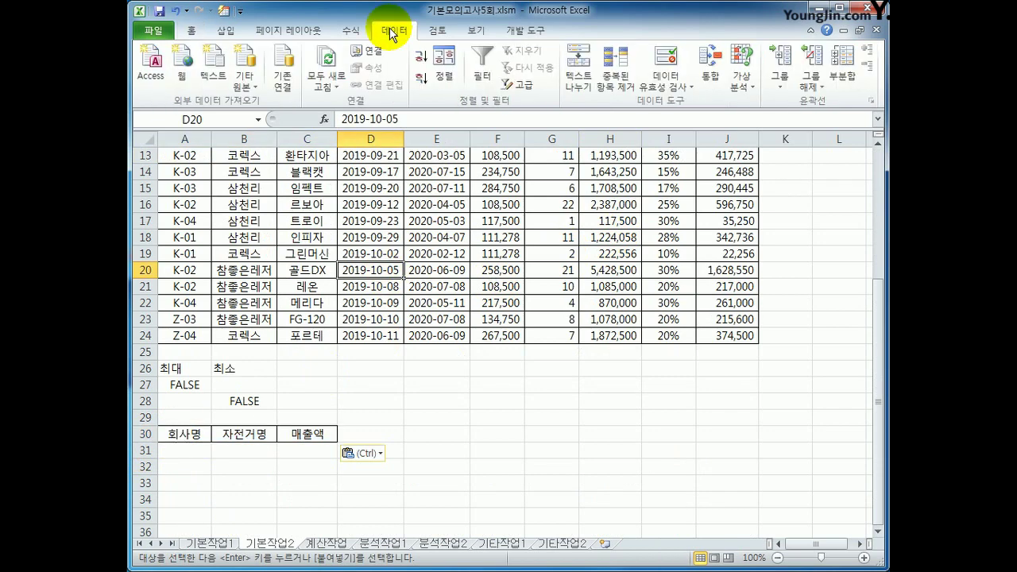
left_click(517, 85)
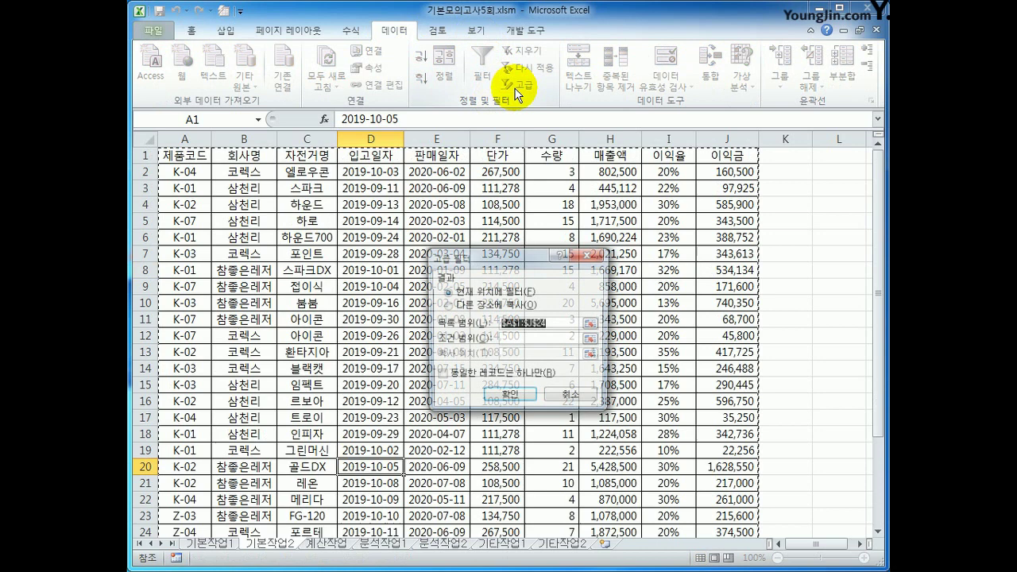
left_click(527, 340)
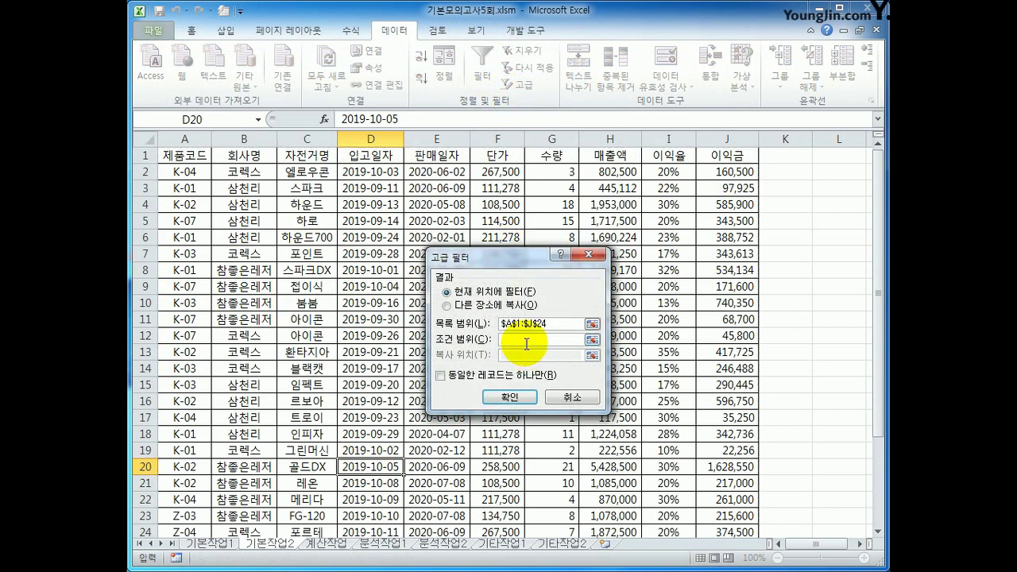
scroll(527, 344, "down", 3)
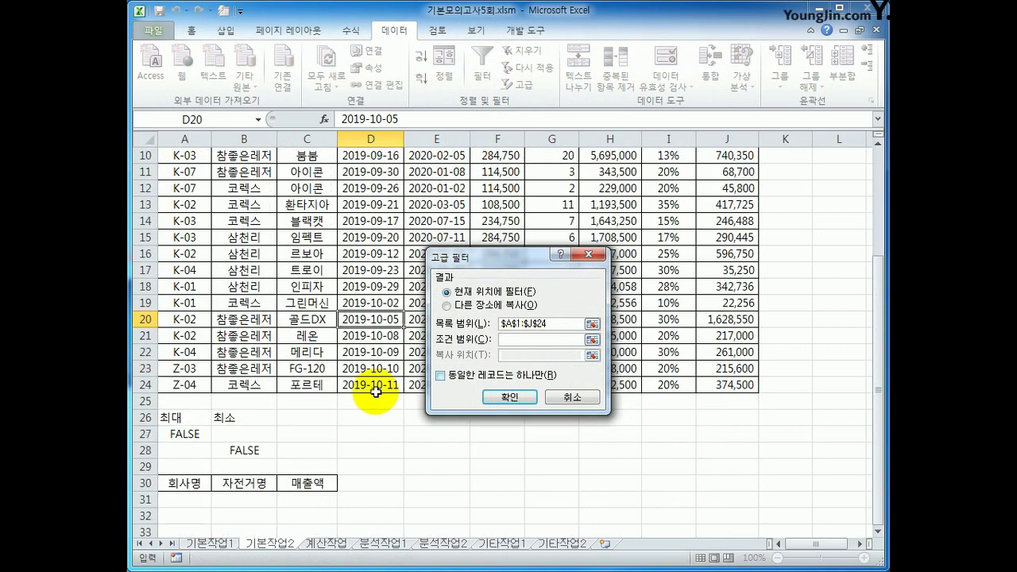
left_click_drag(190, 417, 231, 448)
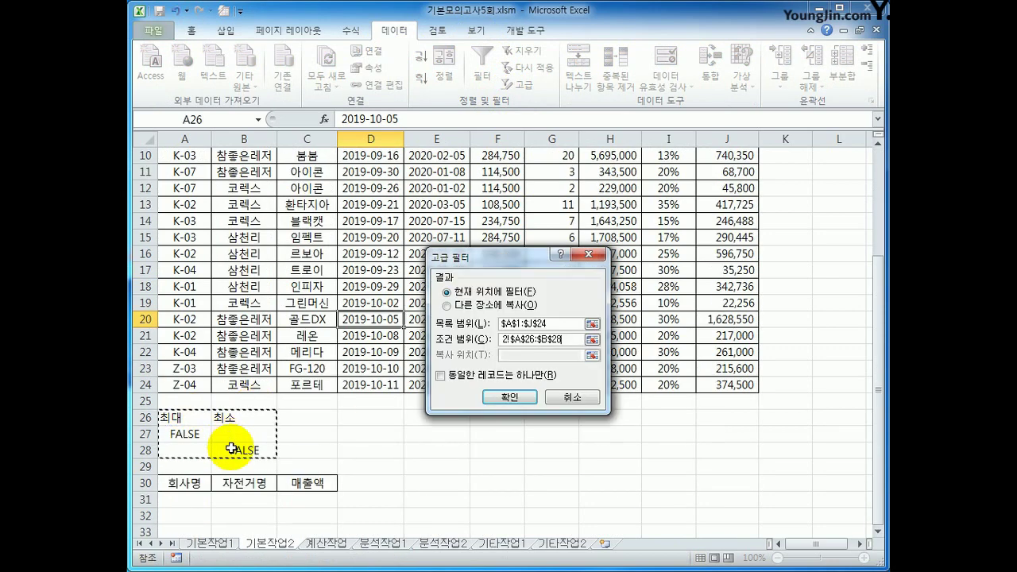
left_click(468, 306)
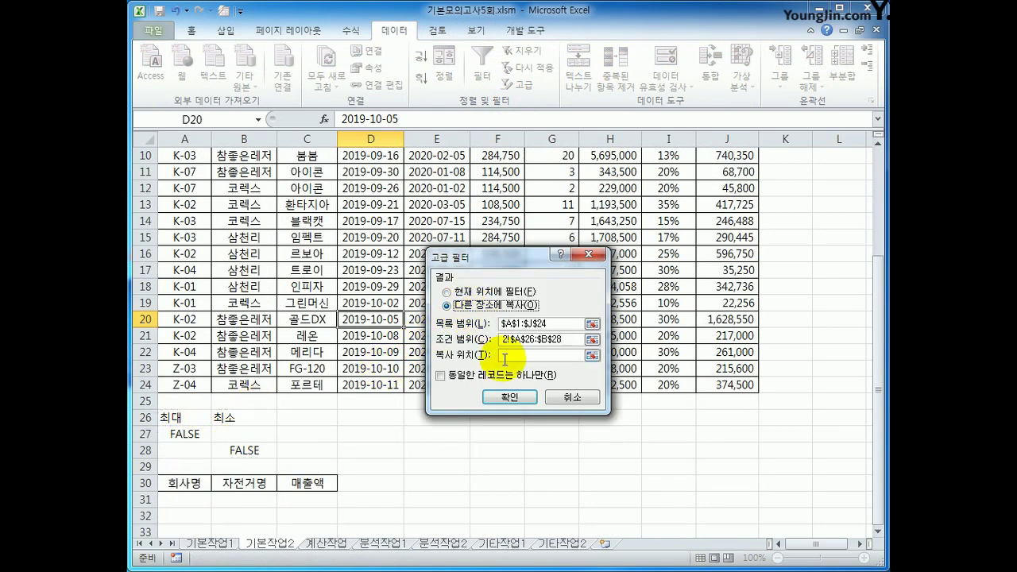
left_click(502, 355)
left_click_drag(184, 482, 313, 482)
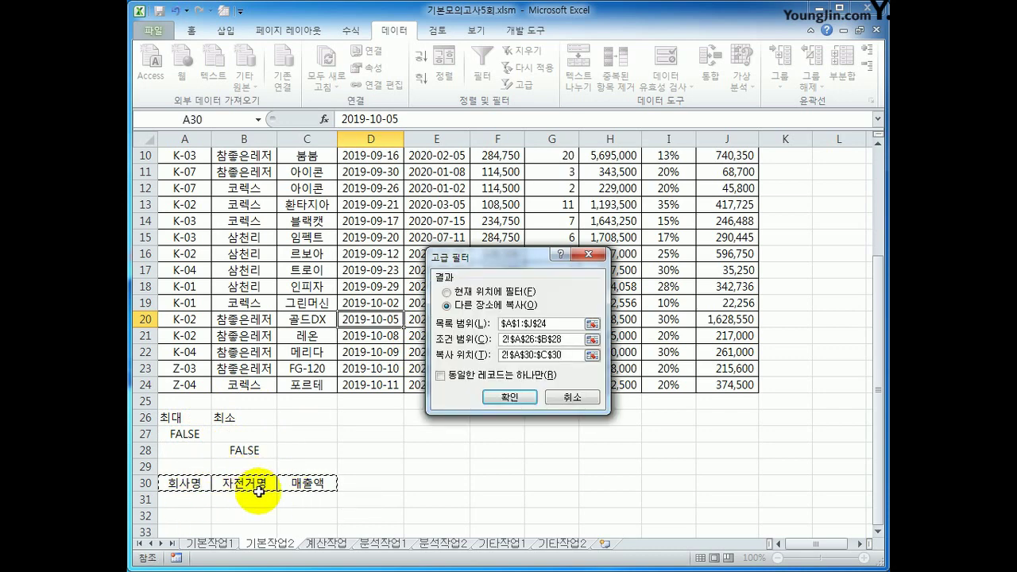
left_click(514, 394)
Widen column A so the company names fit on one line and reduce row 31 to single-line height.
scroll(518, 390, "down", 3)
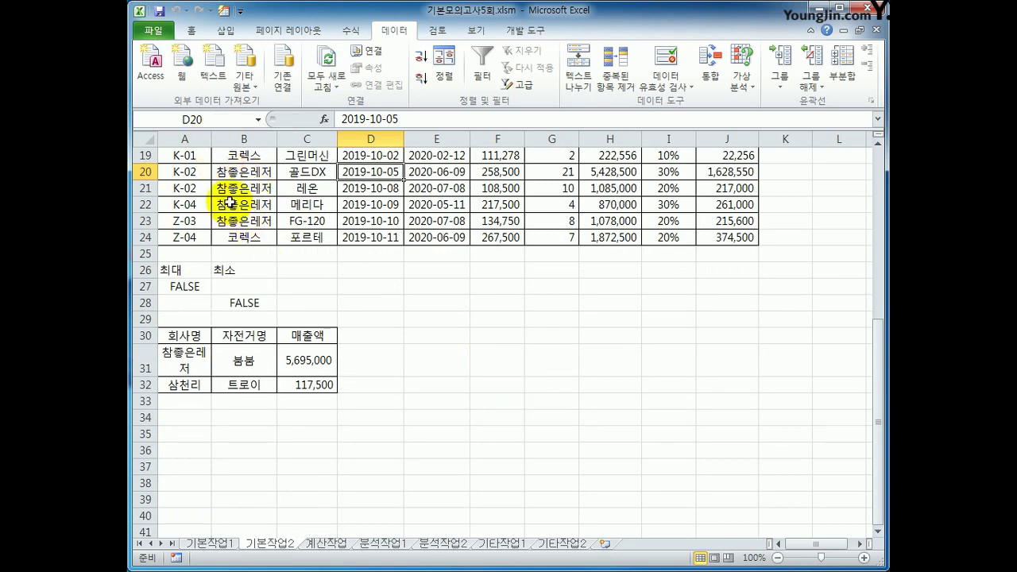
left_click_drag(208, 135, 225, 136)
left_click_drag(147, 373, 148, 360)
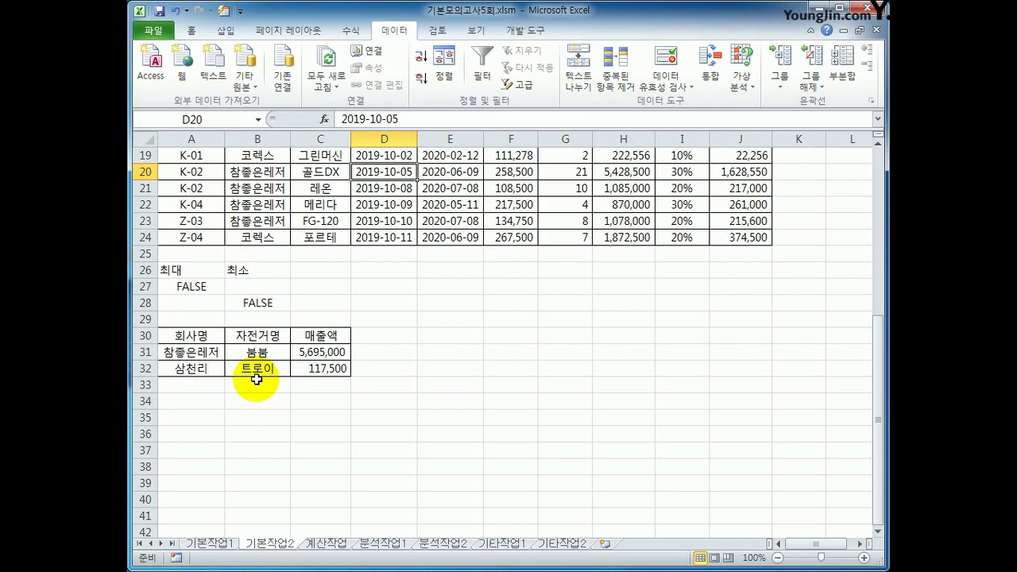
Create a formula-based conditional formatting rule for the data range A2:J24, excluding the header row.
scroll(257, 379, "up", 3)
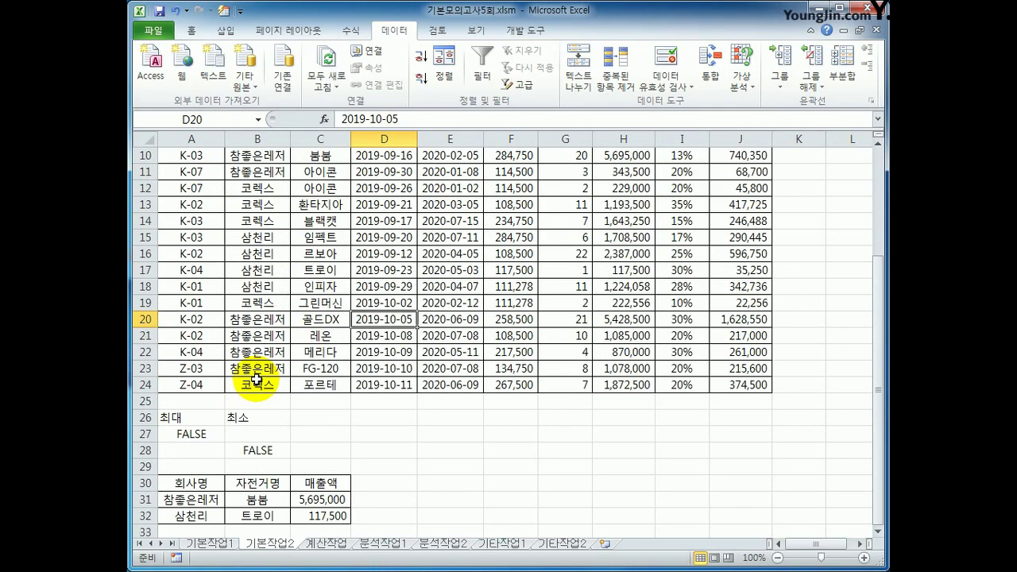
scroll(257, 379, "up", 3)
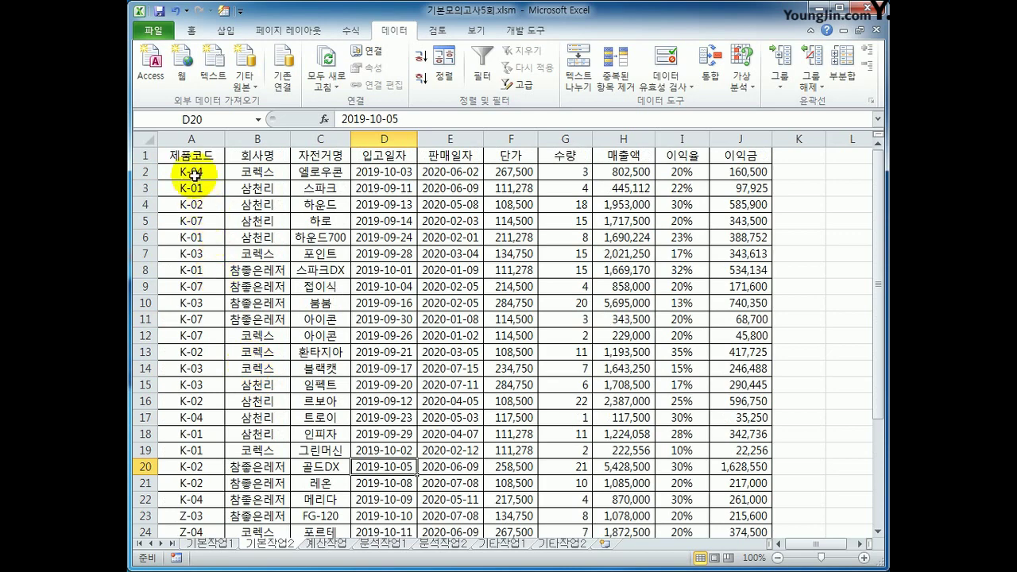
left_click_drag(193, 172, 726, 466)
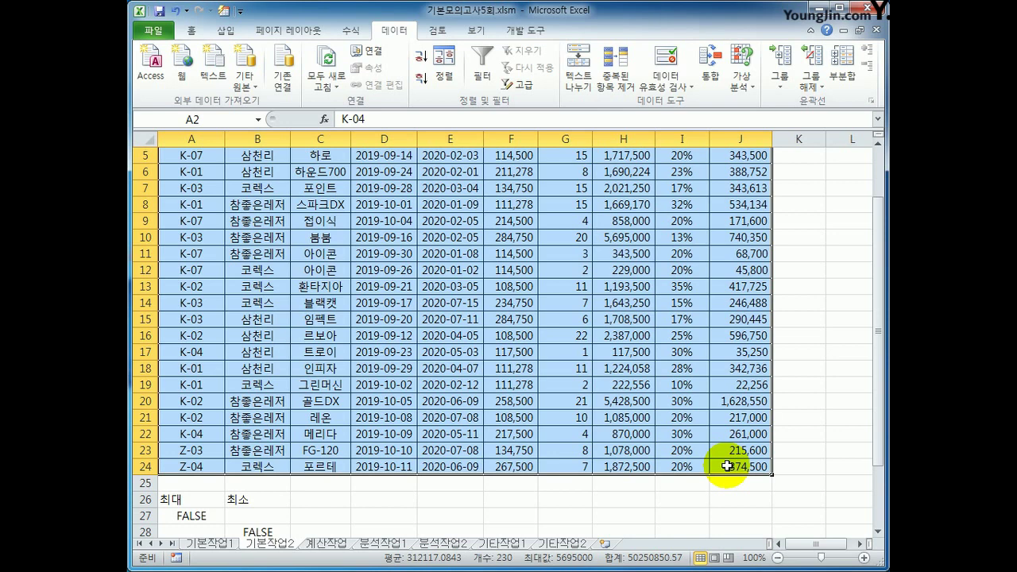
left_click(189, 30)
left_click(650, 86)
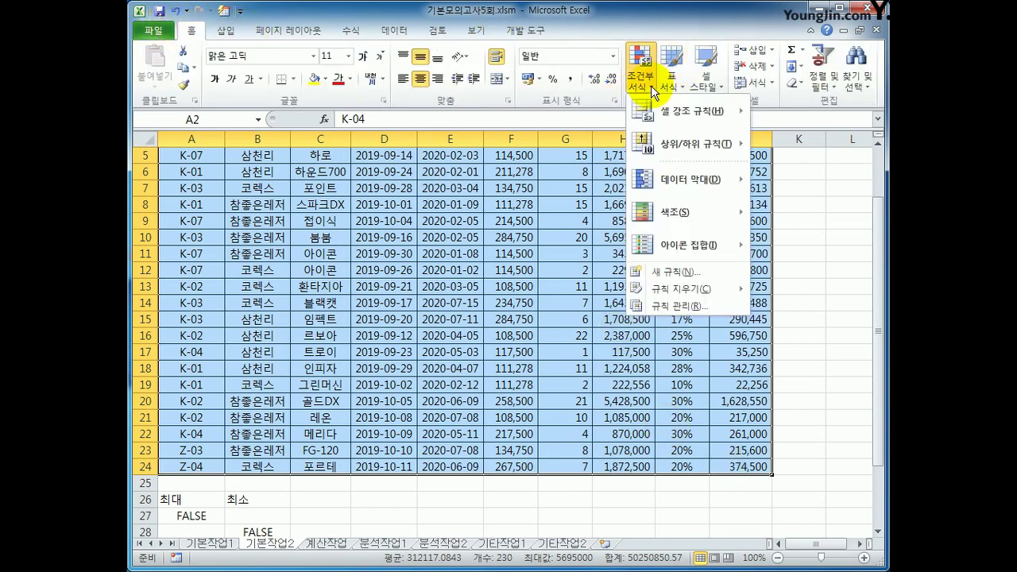
left_click(688, 278)
left_click(517, 302)
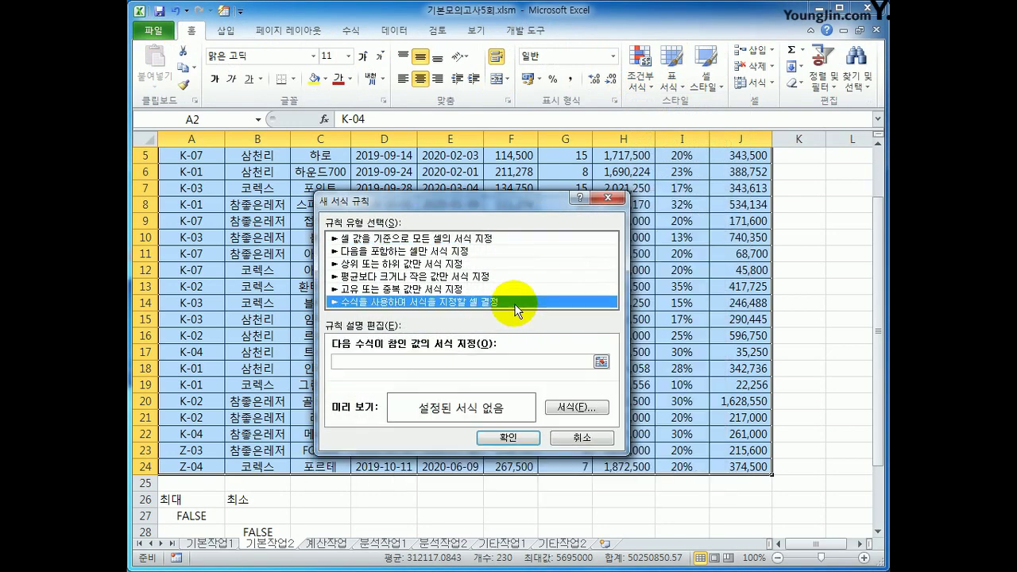
Begin the rule formula with an OR function whose first condition is $I2>20%, keeping only column I absolute.
left_click(471, 359)
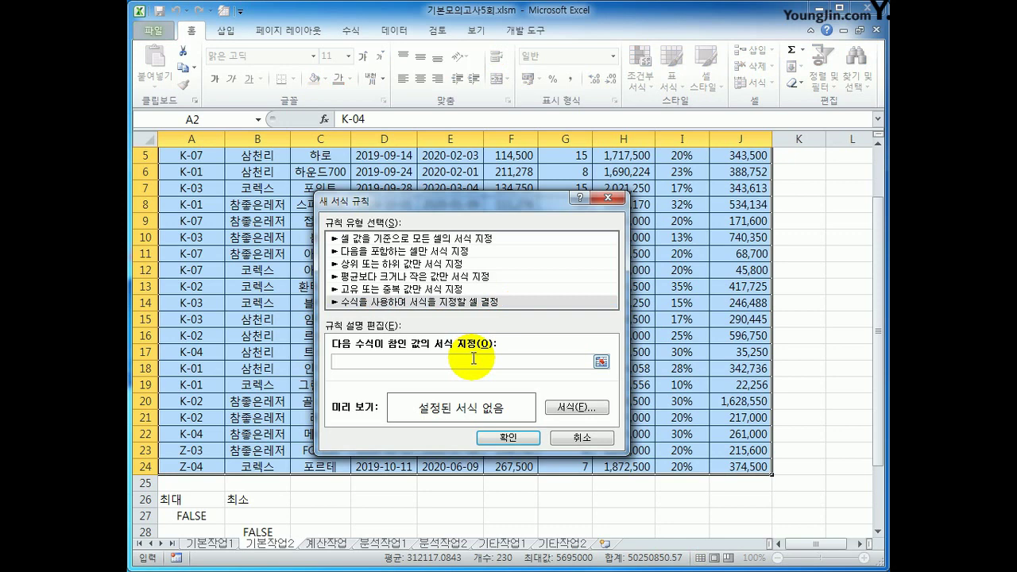
type("ㅋ")
type("ㅋ")
type("or(")
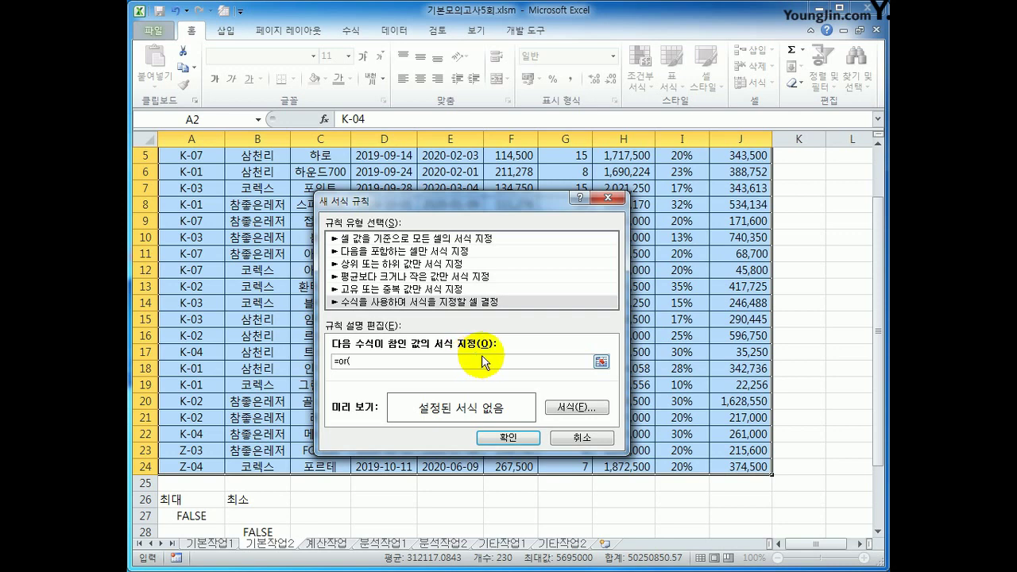
scroll(473, 359, "up", 2)
left_click(683, 171)
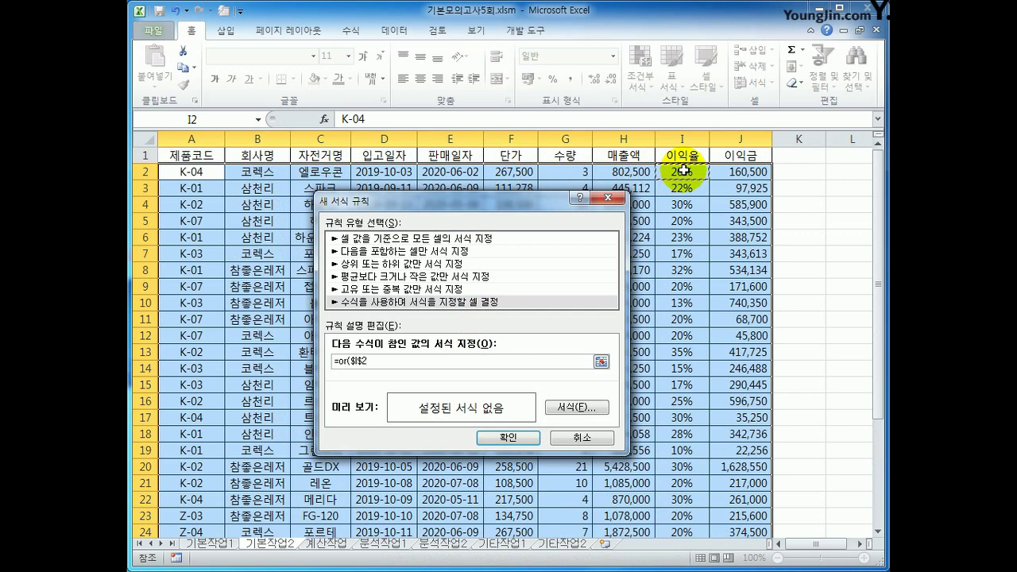
left_click(358, 362)
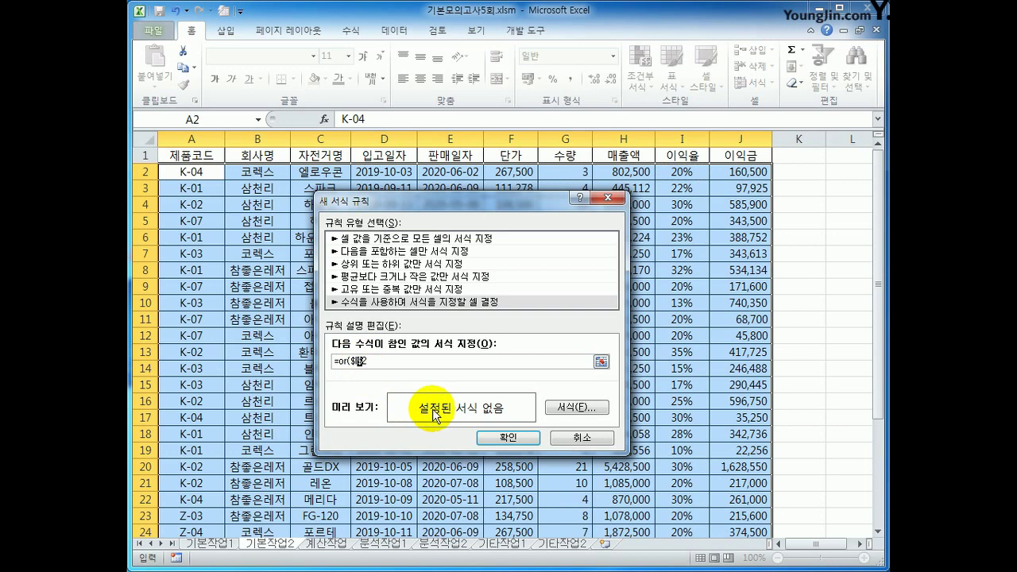
key("Delete")
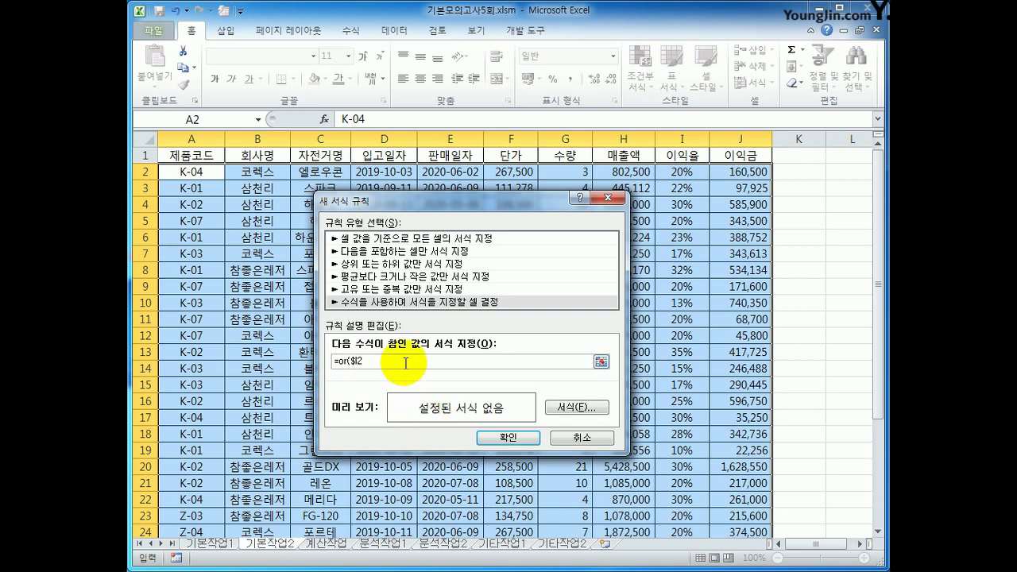
type(">20%,")
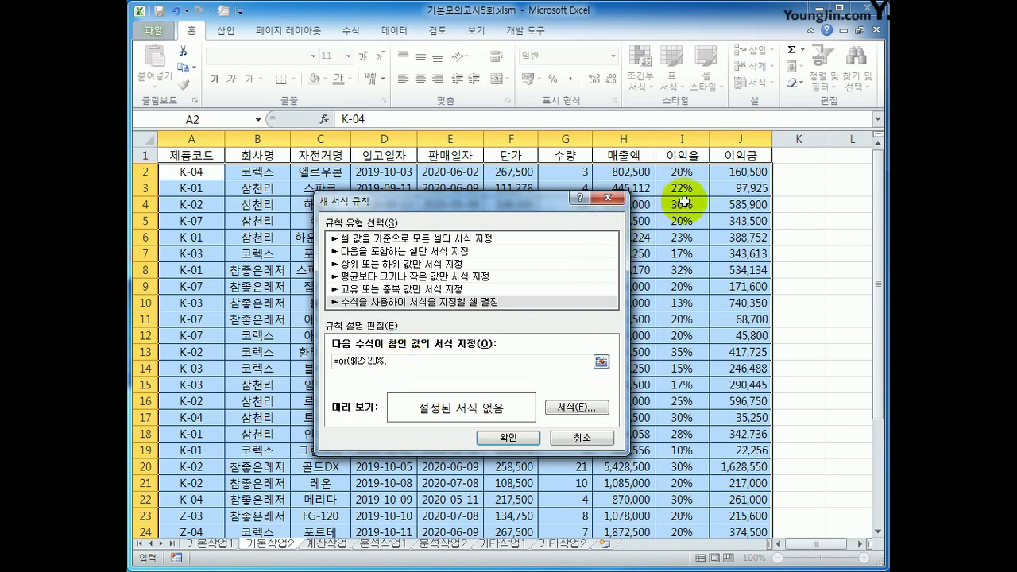
Add the second condition $J2>=500000, completing the rule formula as =or($I2>20%,$J2>=500000).
left_click(726, 175)
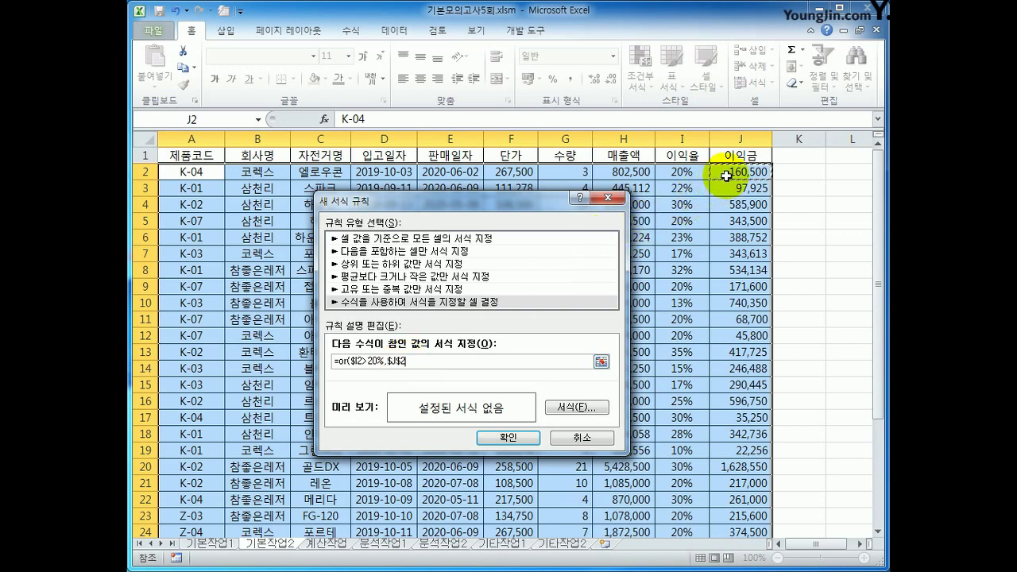
left_click(405, 362)
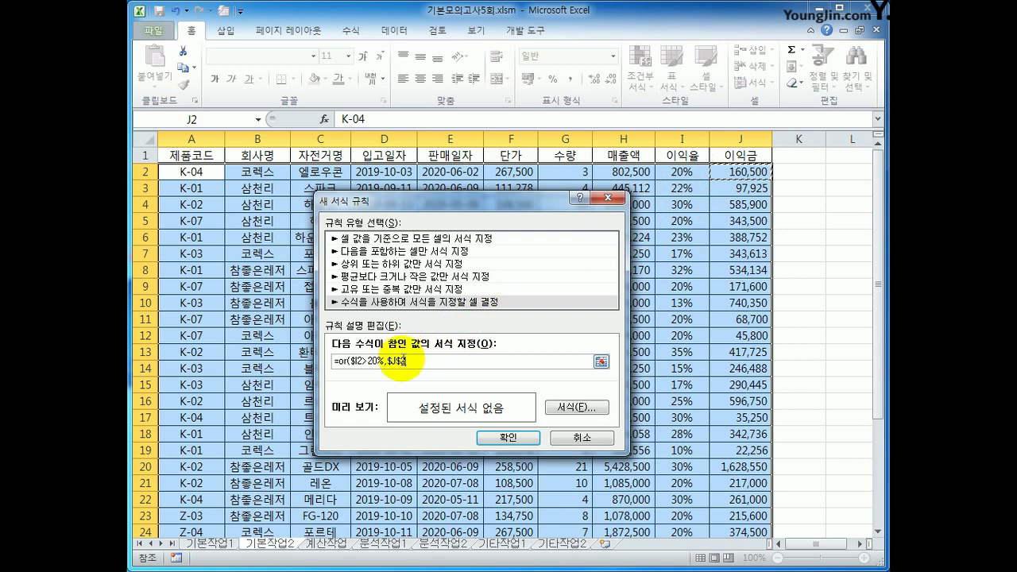
key("F4")
key("F4")
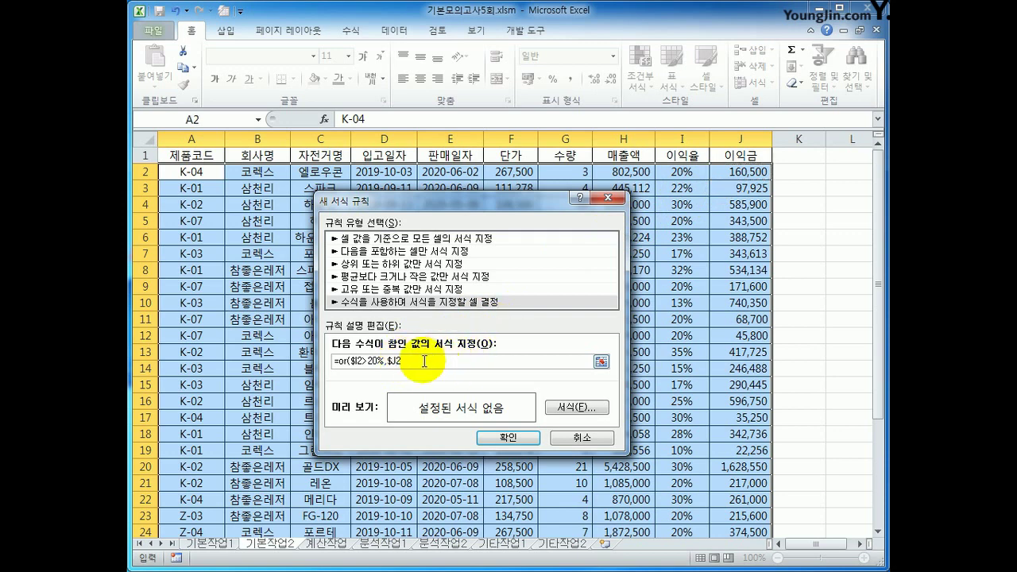
type(">=500000")
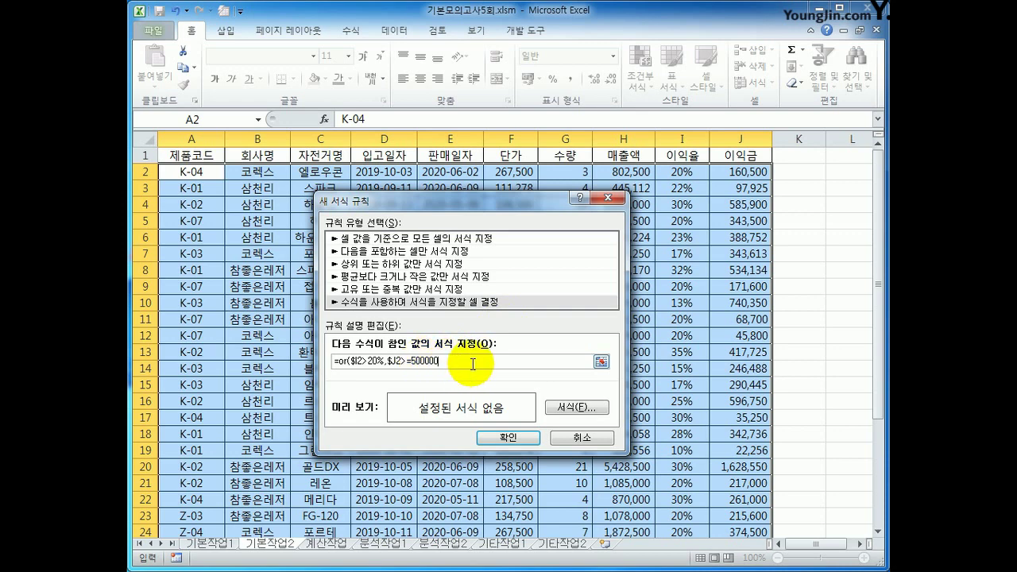
type(")")
Set the rule's font style to 기울임꼴 and its font color to standard blue, and apply the rule.
left_click(559, 408)
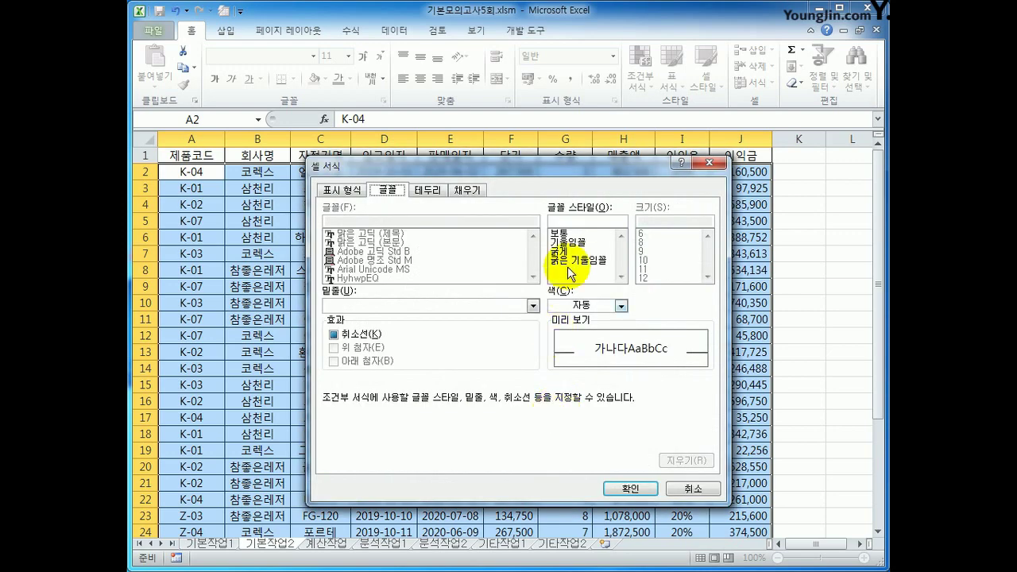
left_click(572, 243)
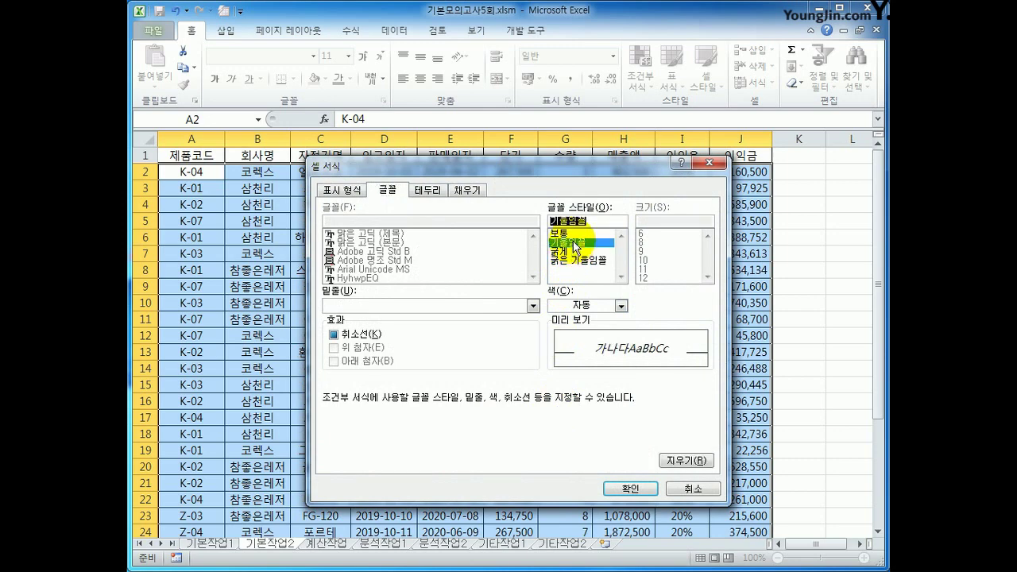
left_click(620, 305)
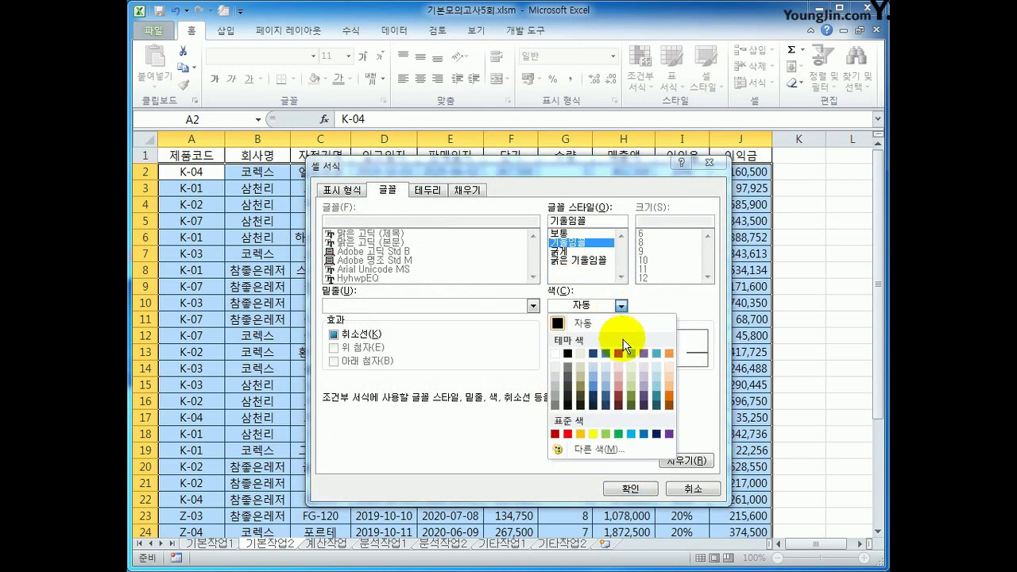
left_click(638, 432)
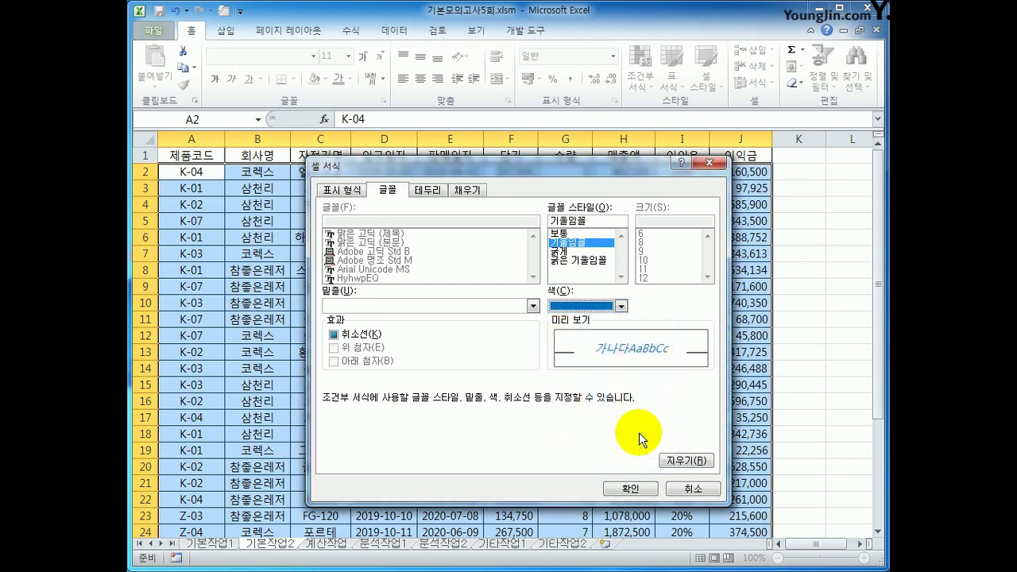
left_click(627, 488)
left_click(530, 443)
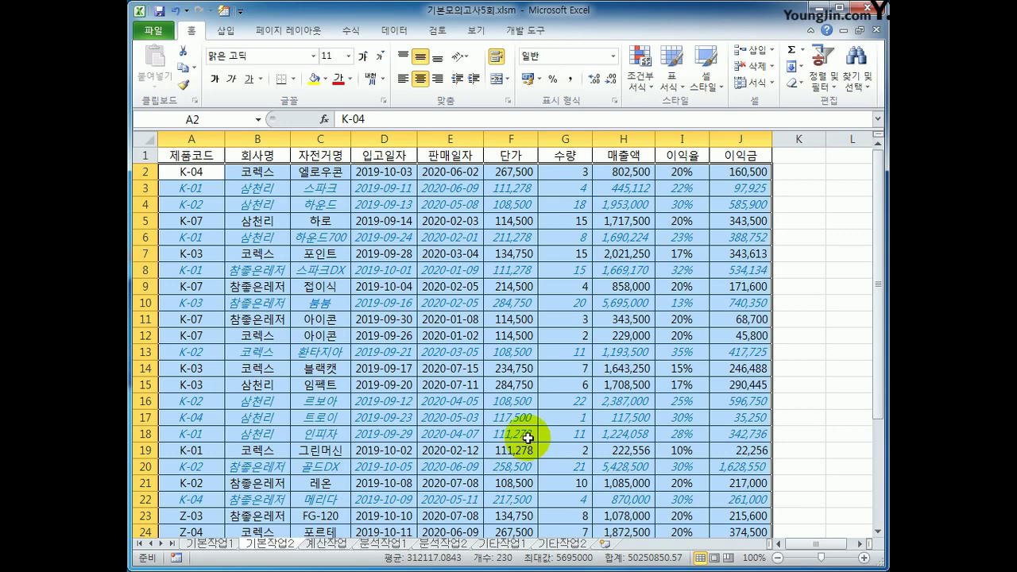
Check the formatted rows against their 이익율 and 이익금 values, including the 붐붐 row.
left_click(675, 172)
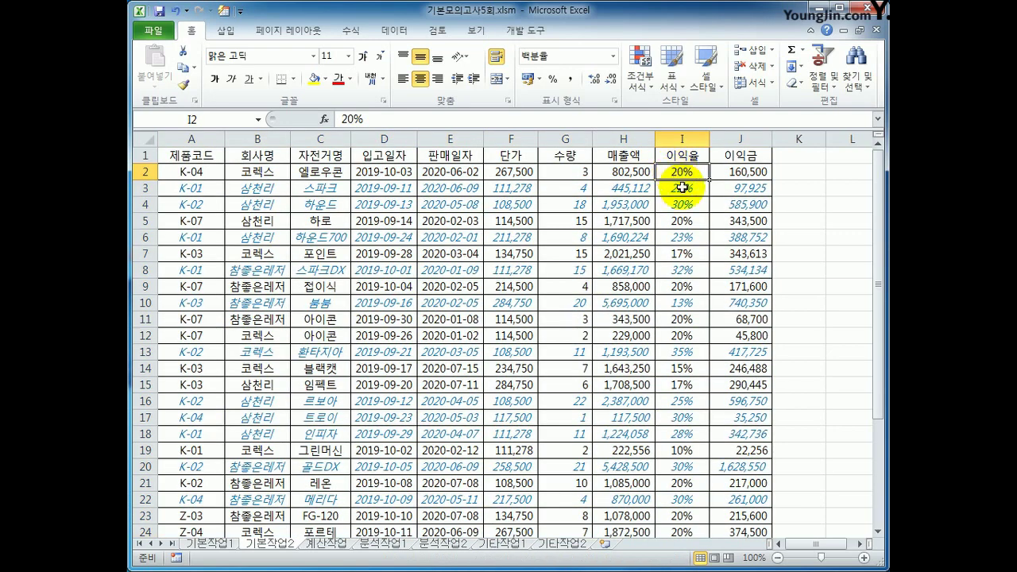
left_click(682, 188)
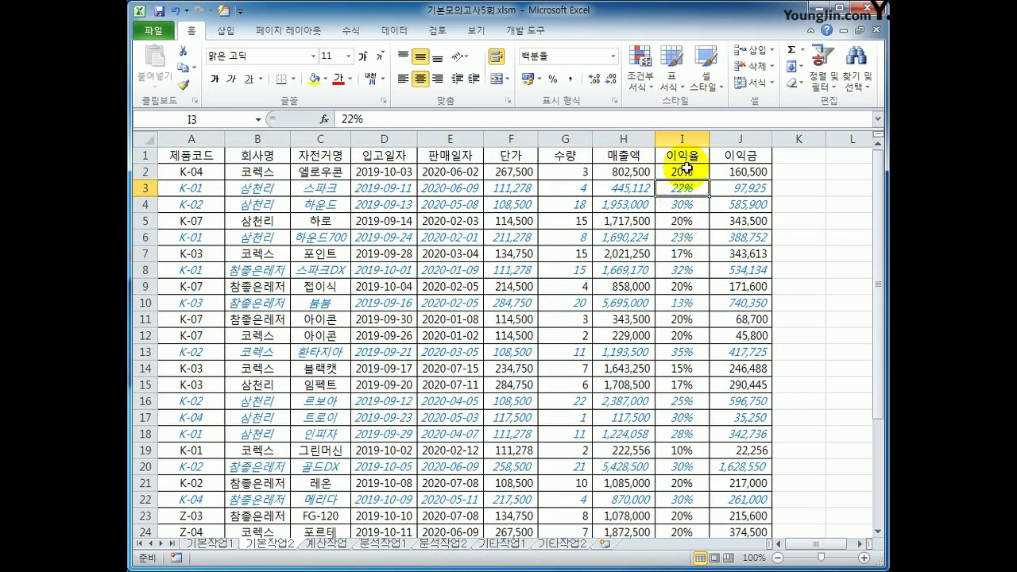
left_click(685, 168)
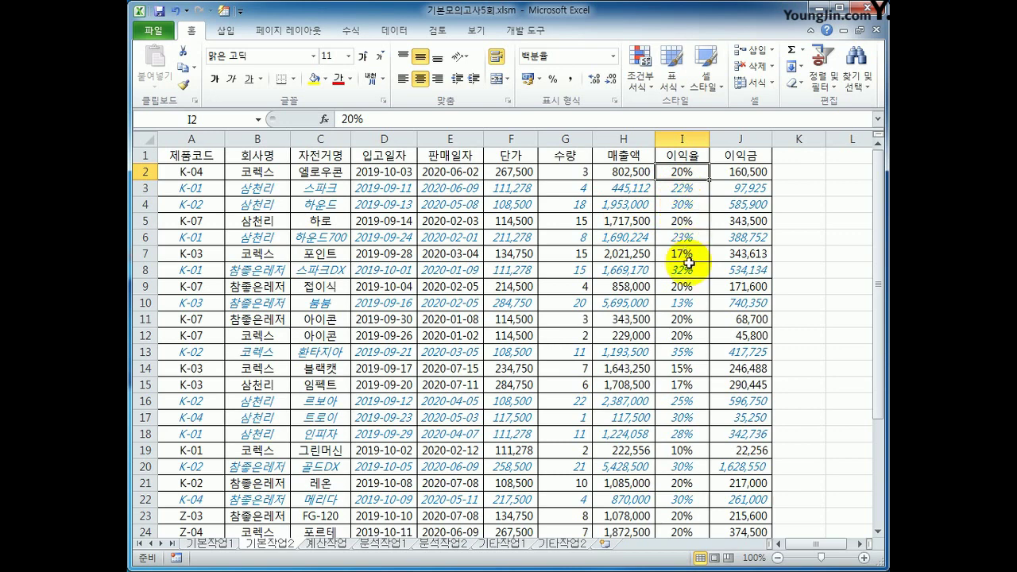
left_click(681, 302)
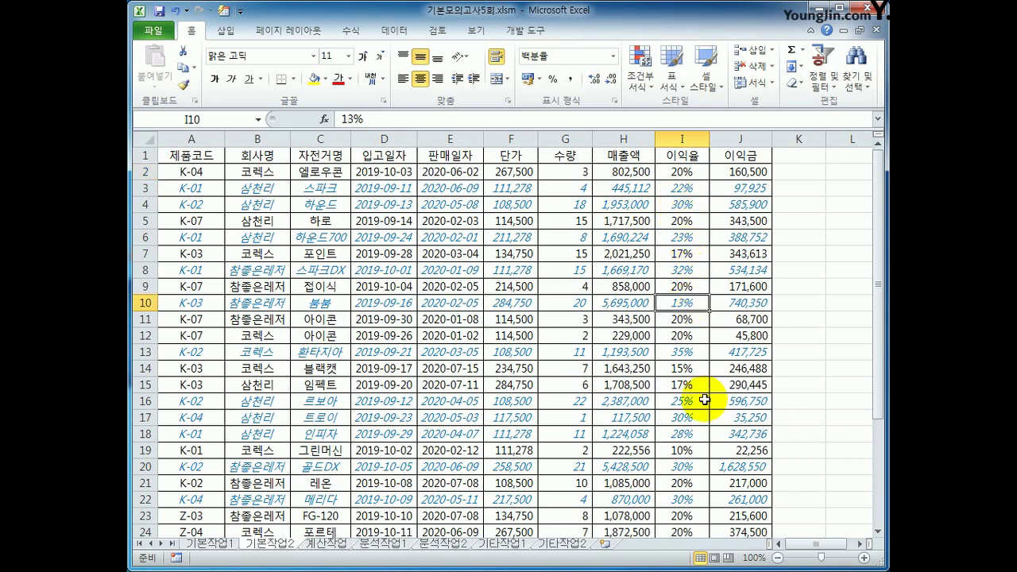
left_click(748, 303)
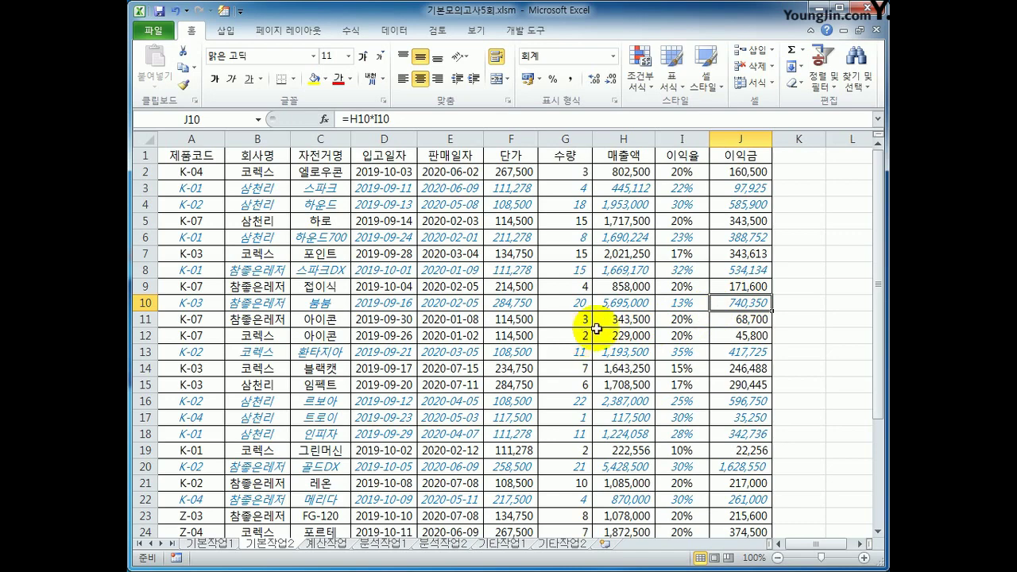
Turn on the 숨김 protection option for the 이익금 formulas in J2:J24, keeping 잠금 on.
left_click(738, 171)
left_click_drag(739, 172, 732, 460)
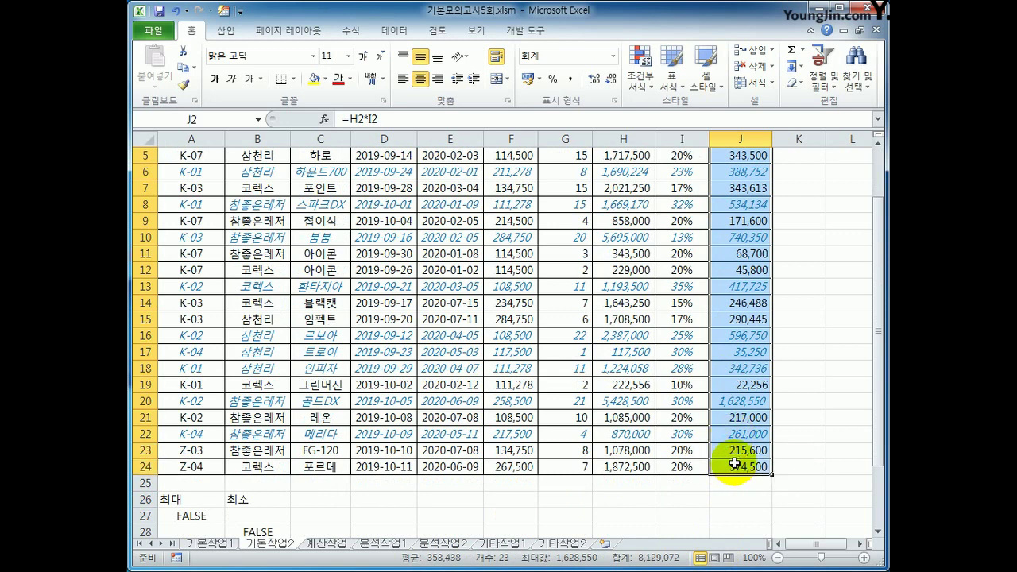
scroll(731, 457, "up", 2)
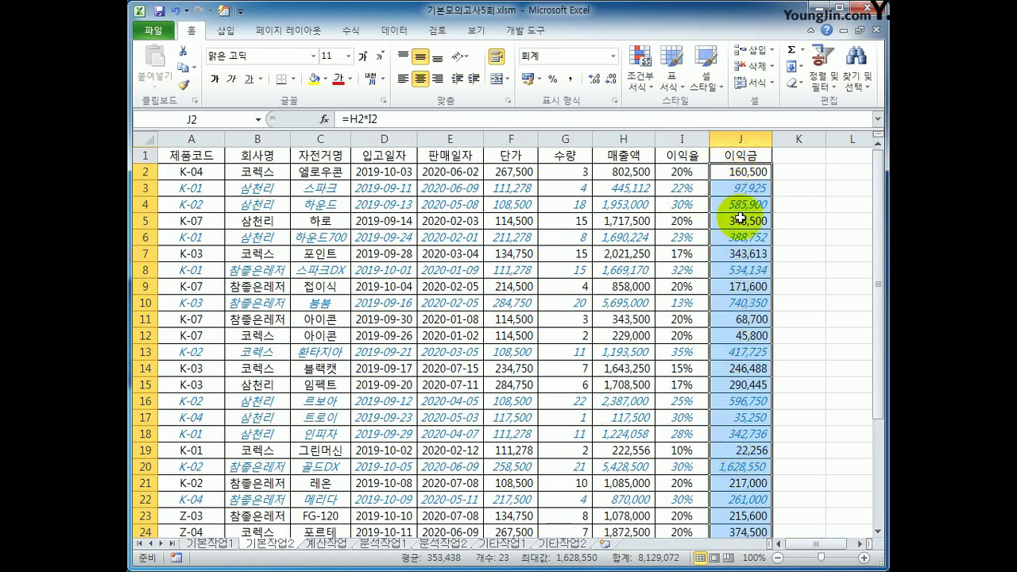
right_click(729, 172)
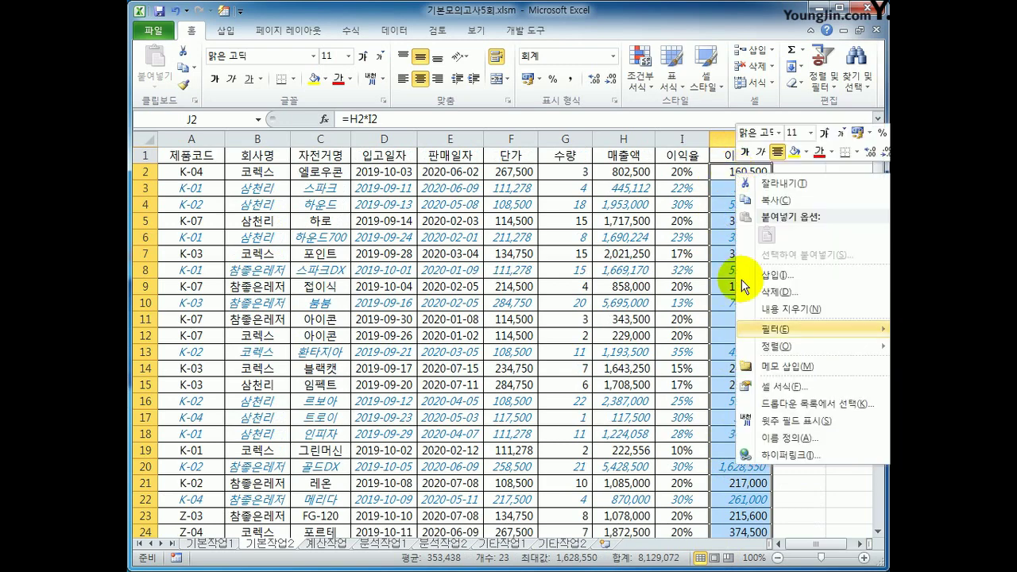
left_click(751, 386)
left_click_drag(612, 237, 302, 106)
left_click(440, 132)
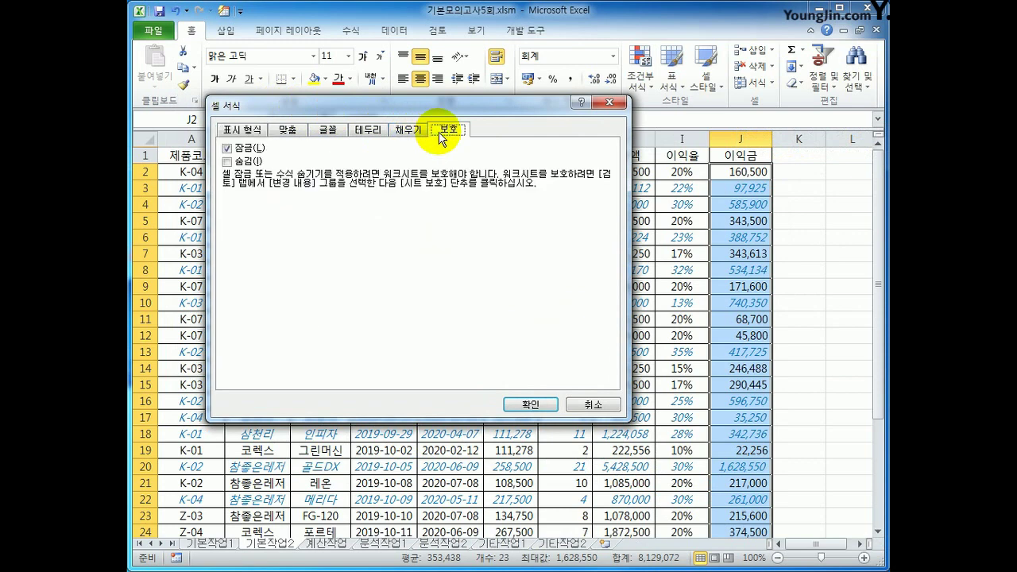
left_click(247, 163)
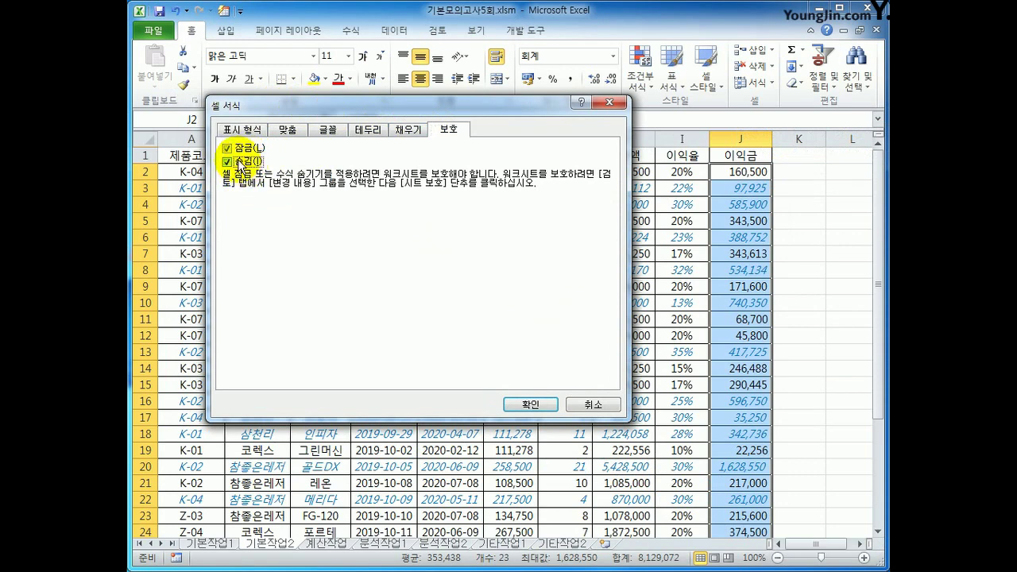
left_click(531, 405)
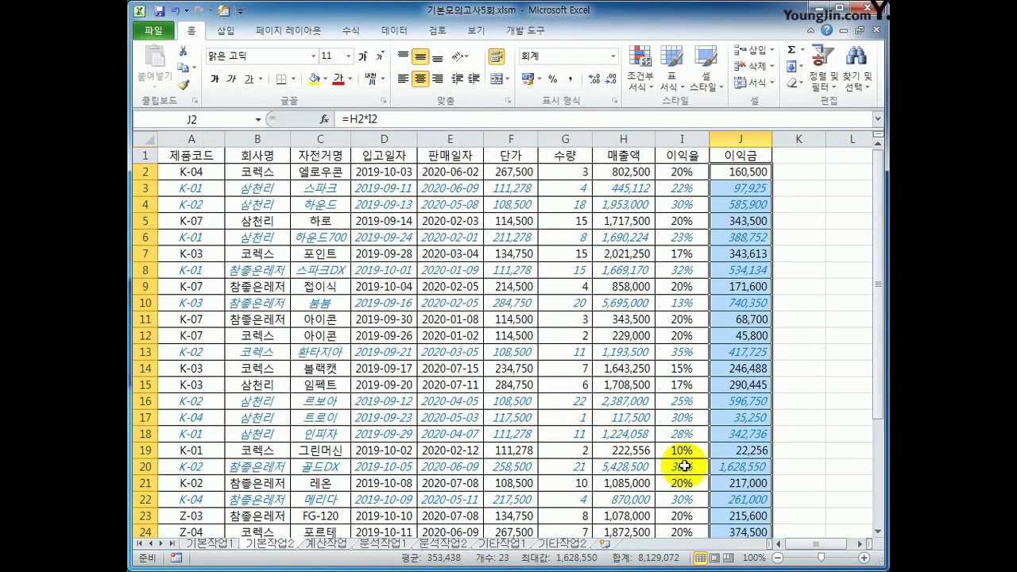
Protect the sheet without a password, allowing selection of both locked and unlocked cells.
left_click(727, 171)
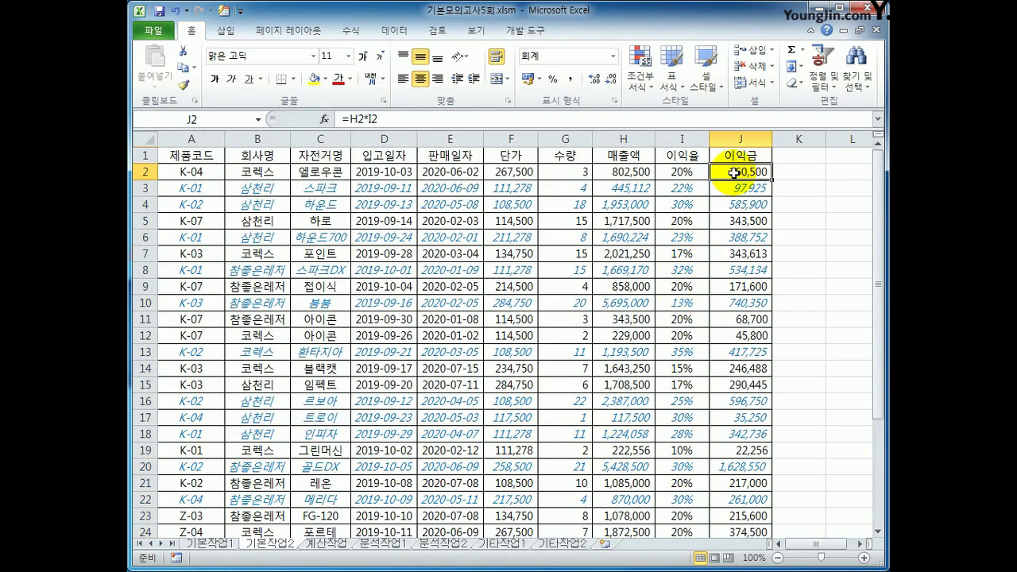
left_click(436, 30)
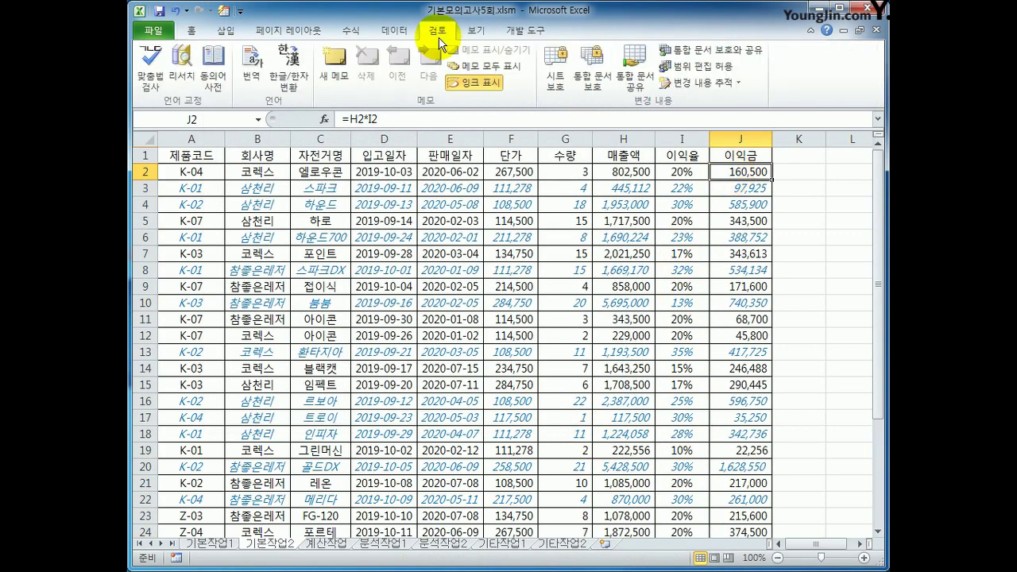
left_click(554, 76)
left_click_drag(449, 216, 354, 185)
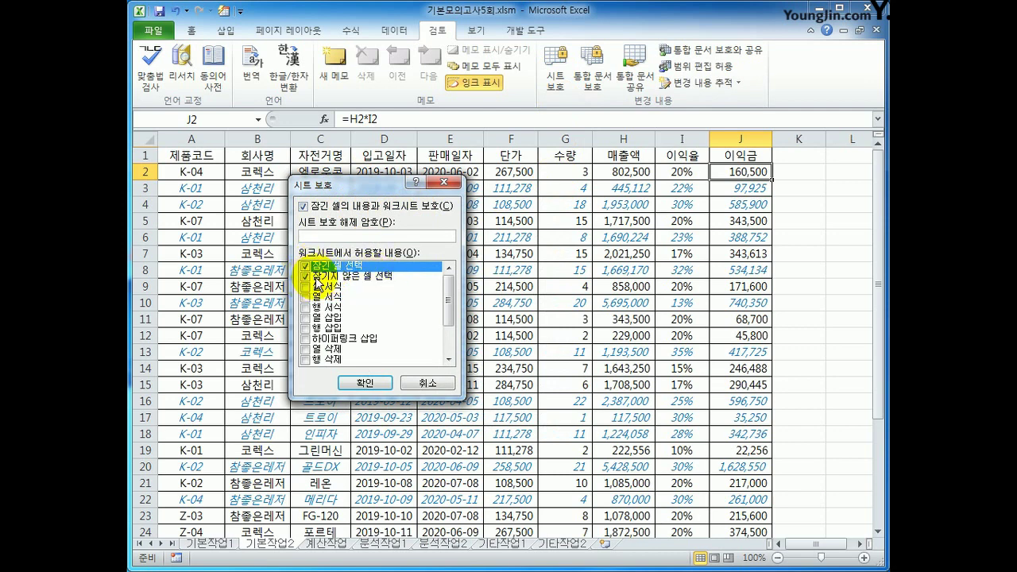
left_click(362, 383)
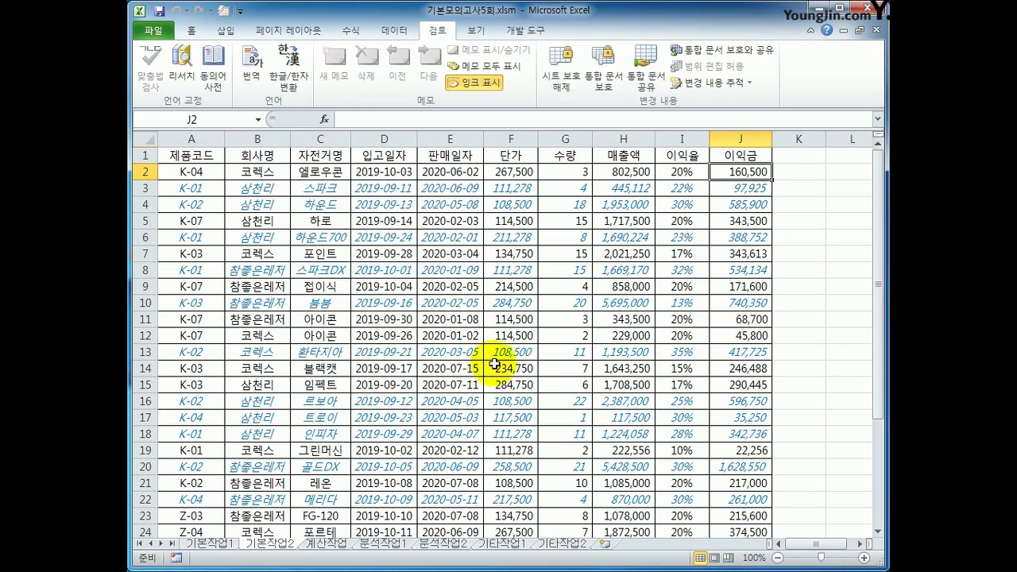
Protect the workbook's structure (구조) without a password, leaving window protection off.
left_click(605, 79)
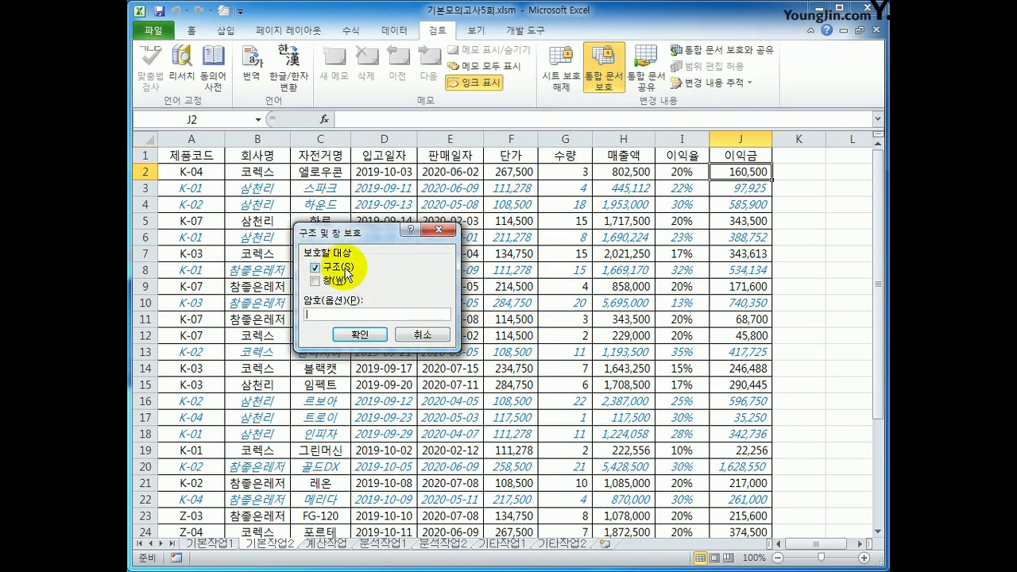
left_click(359, 334)
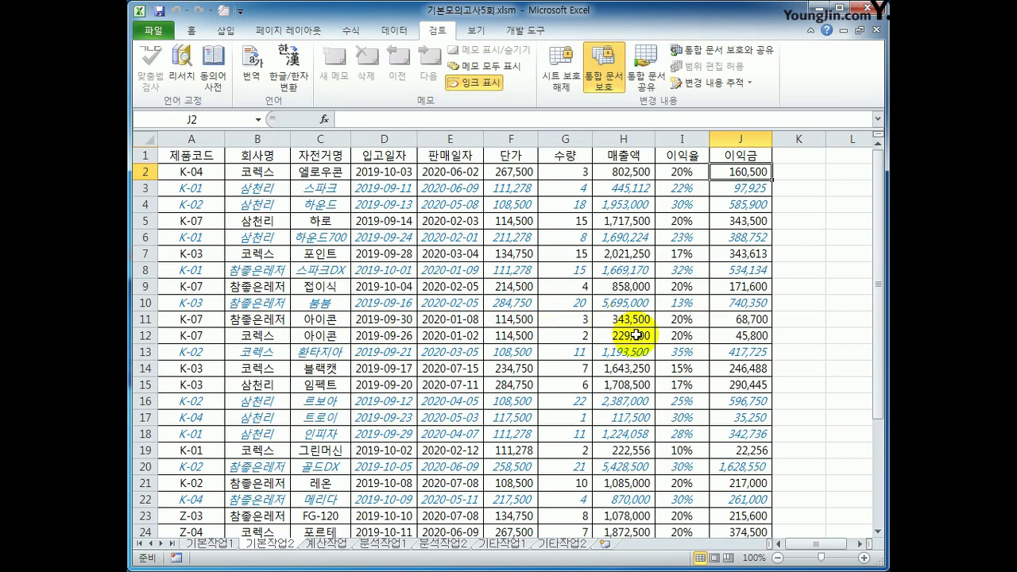
On the 계산작업 sheet, start the 매출액 formula in F3 as E3 multiplied by a VLOOKUP of B3.
left_click(327, 544)
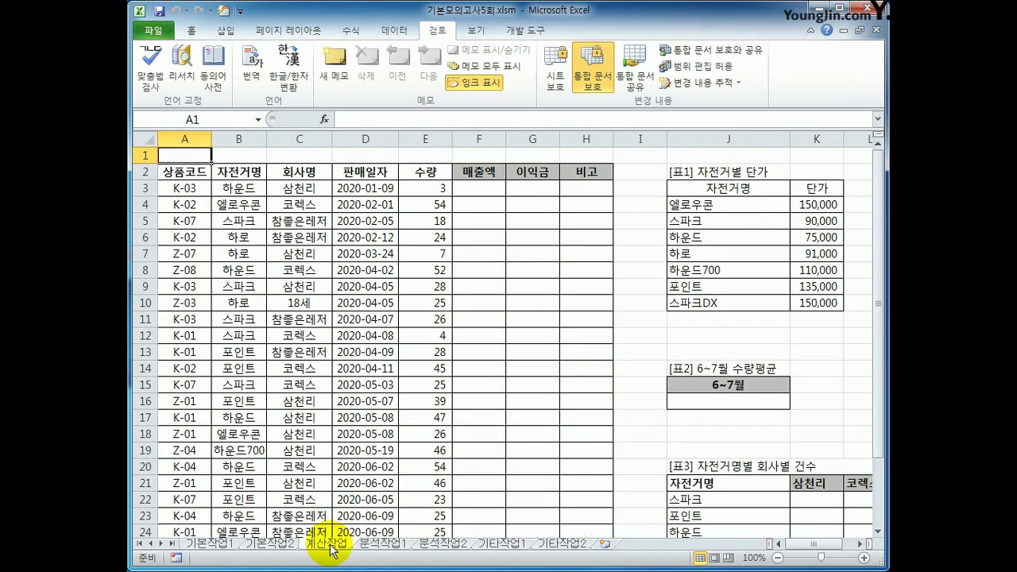
left_click(480, 191)
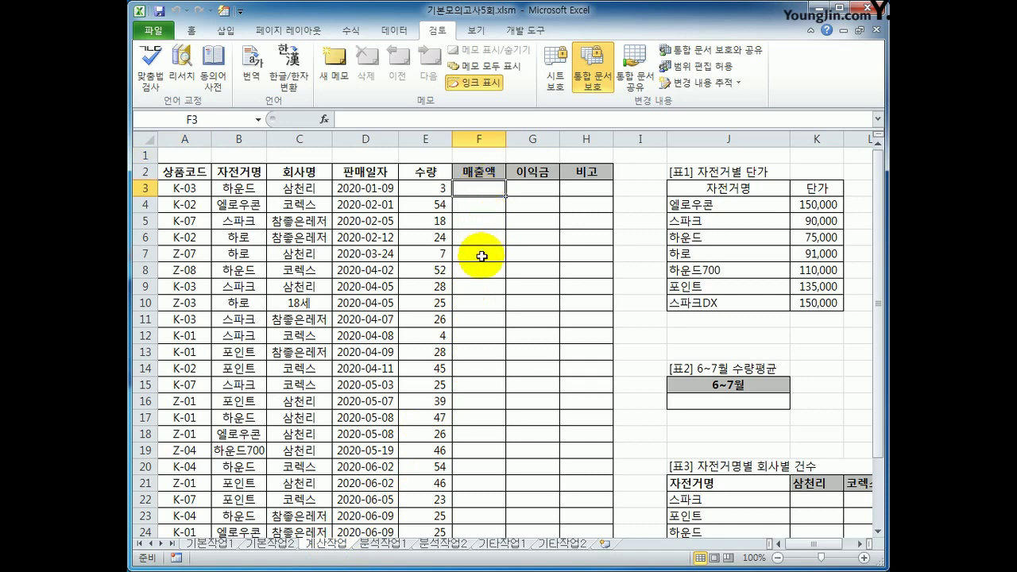
type("=")
key("Left")
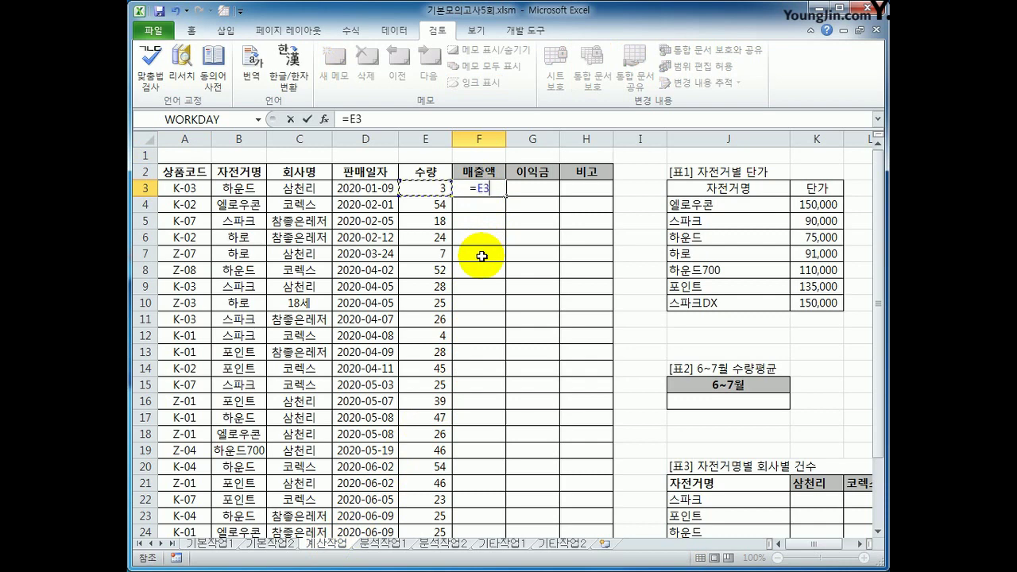
type("*")
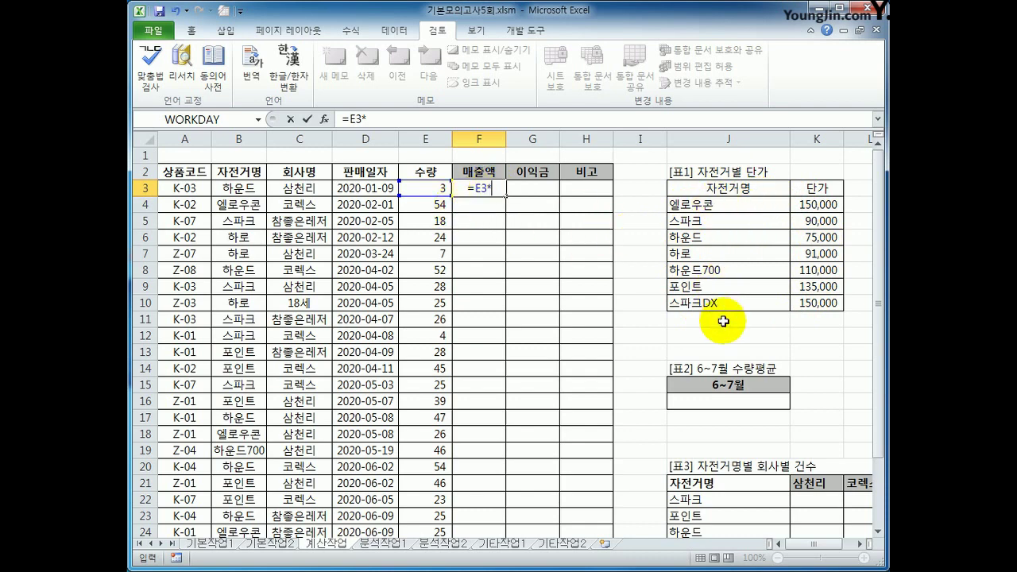
type("VLOOKUP(")
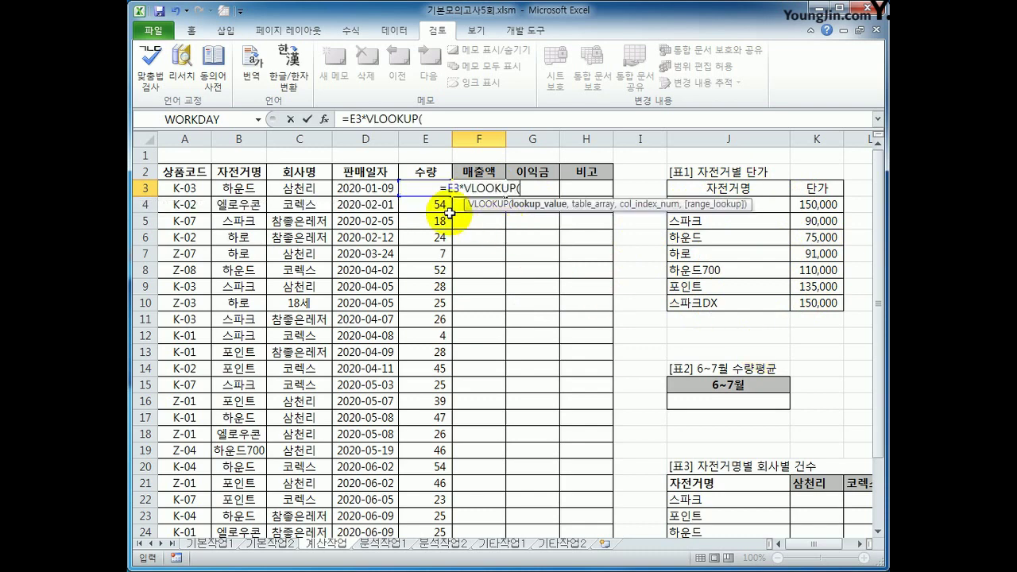
left_click(263, 190)
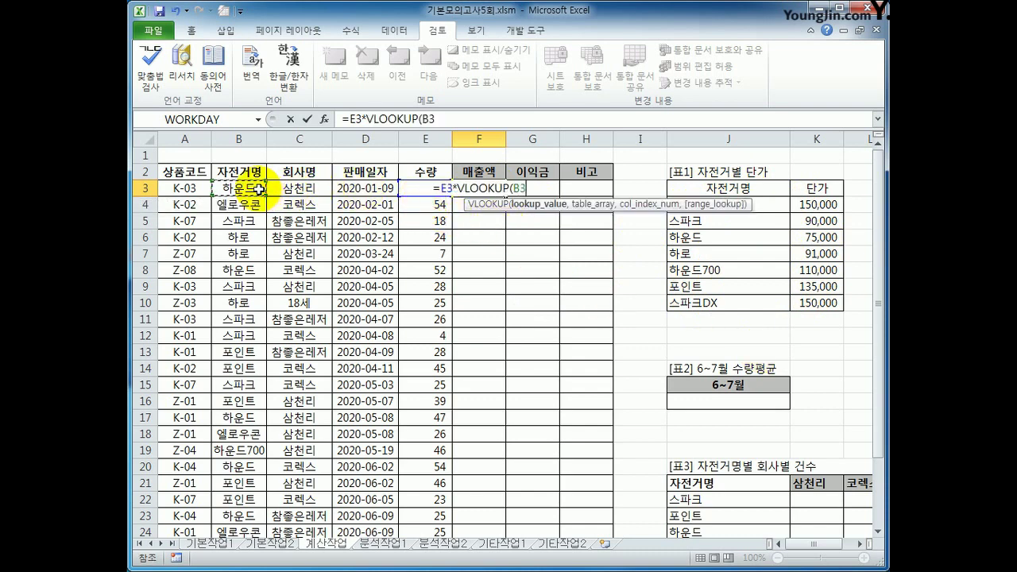
Complete the F3 VLOOKUP with absolute table range $J$4:$K$10, column 2 and exact match 0, and enter the formula.
type(",")
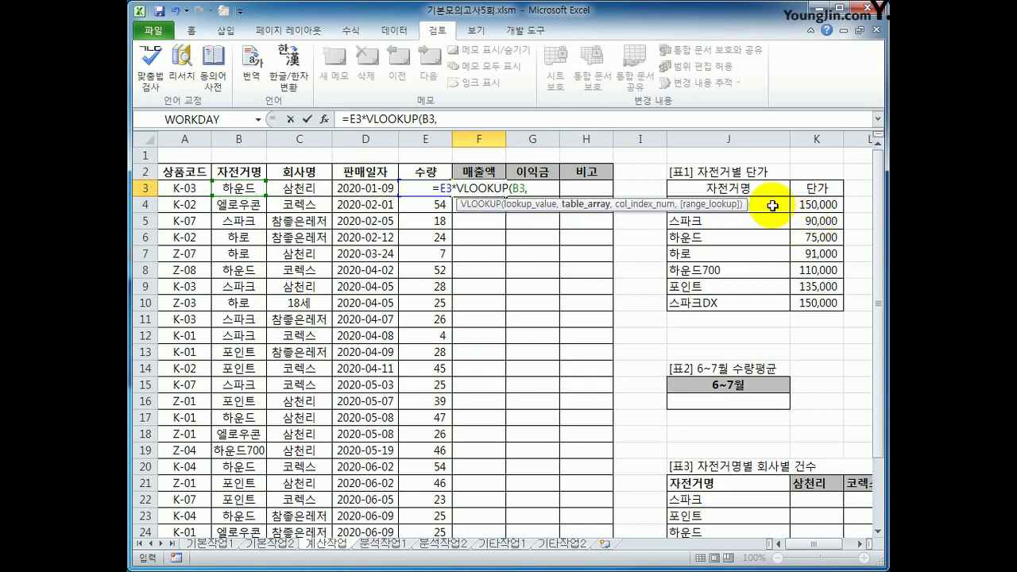
left_click_drag(715, 204, 818, 302)
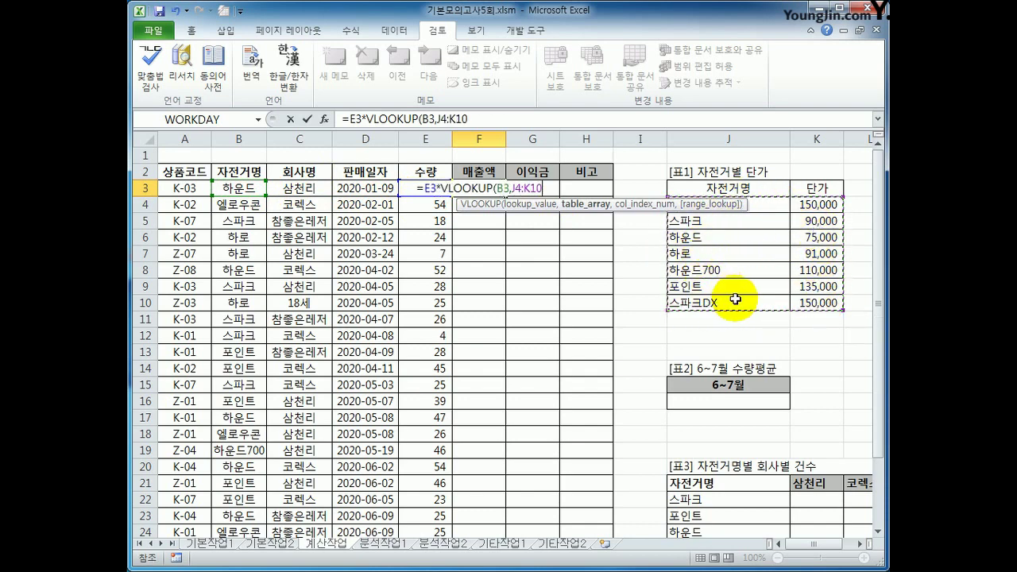
key("F4")
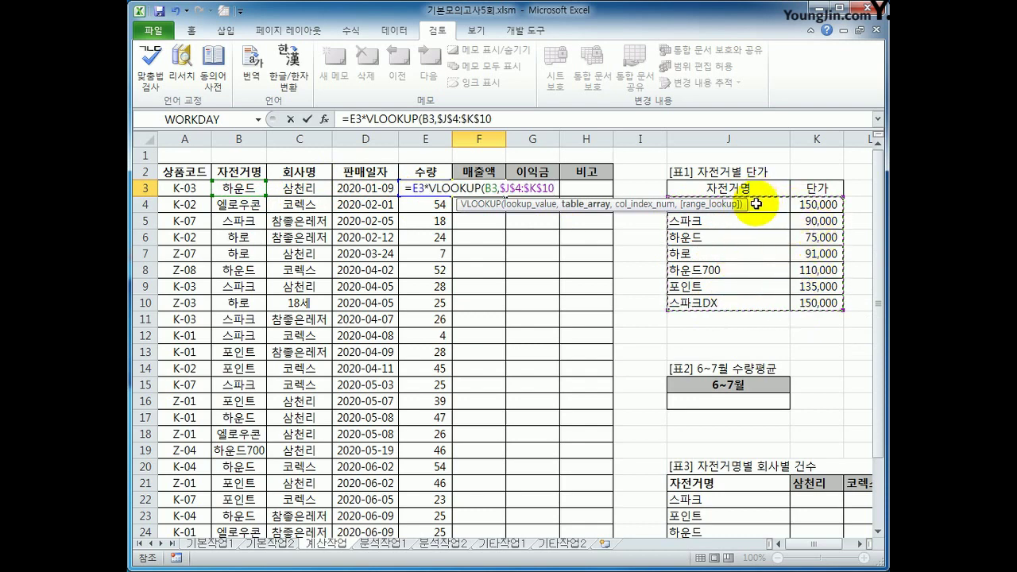
type(",")
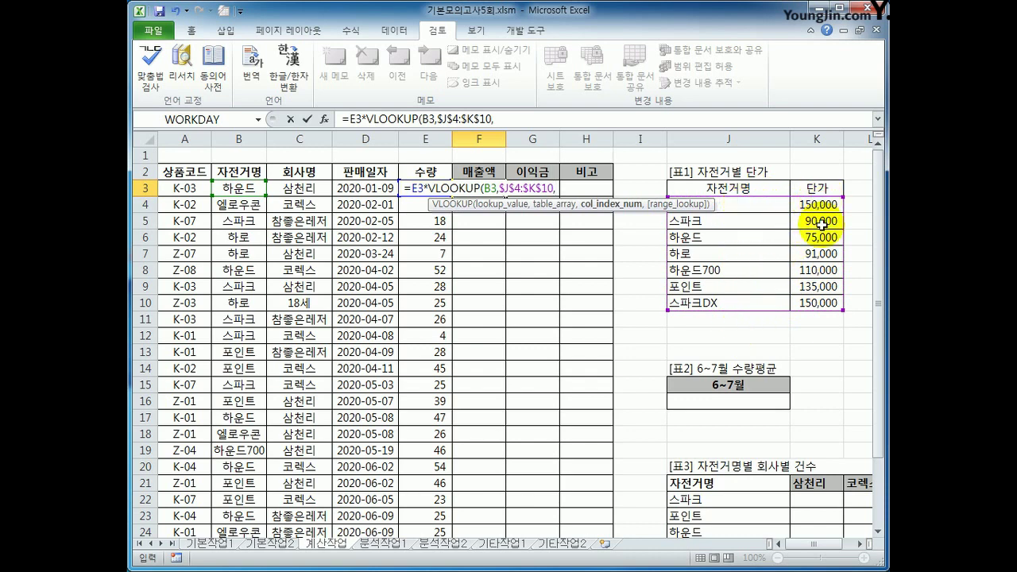
type("2")
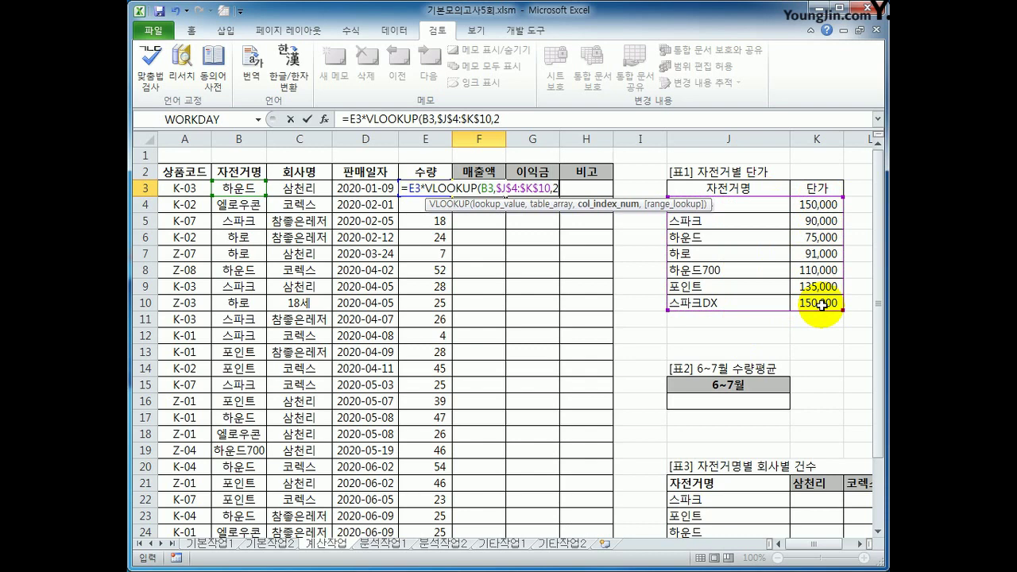
type(",")
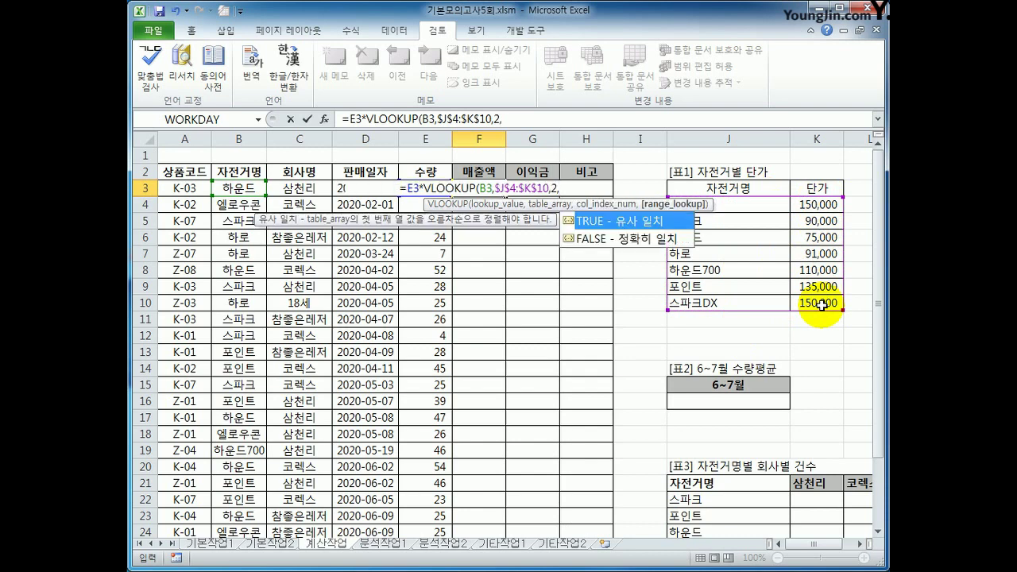
type("0)")
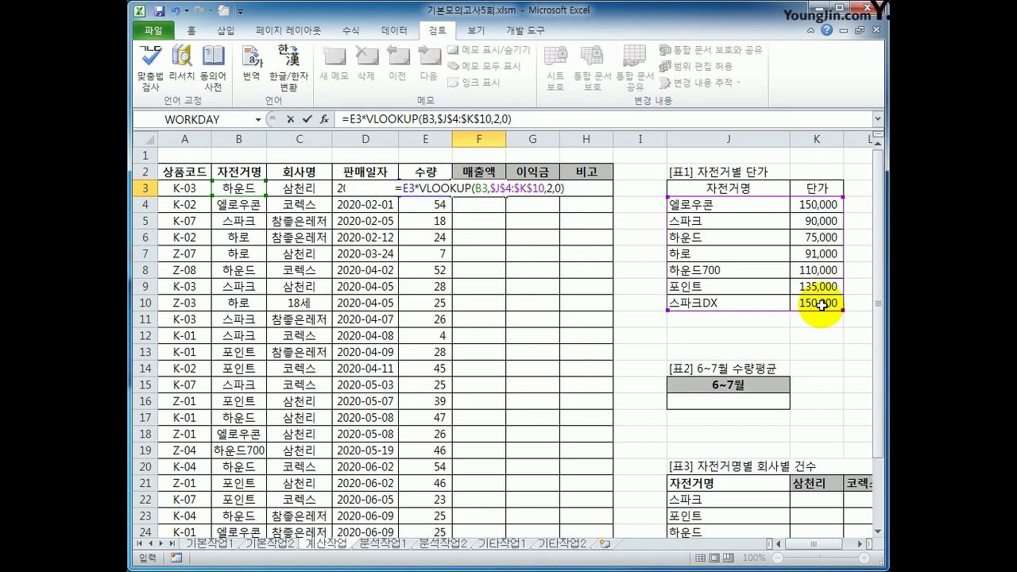
key("ctrl+Return")
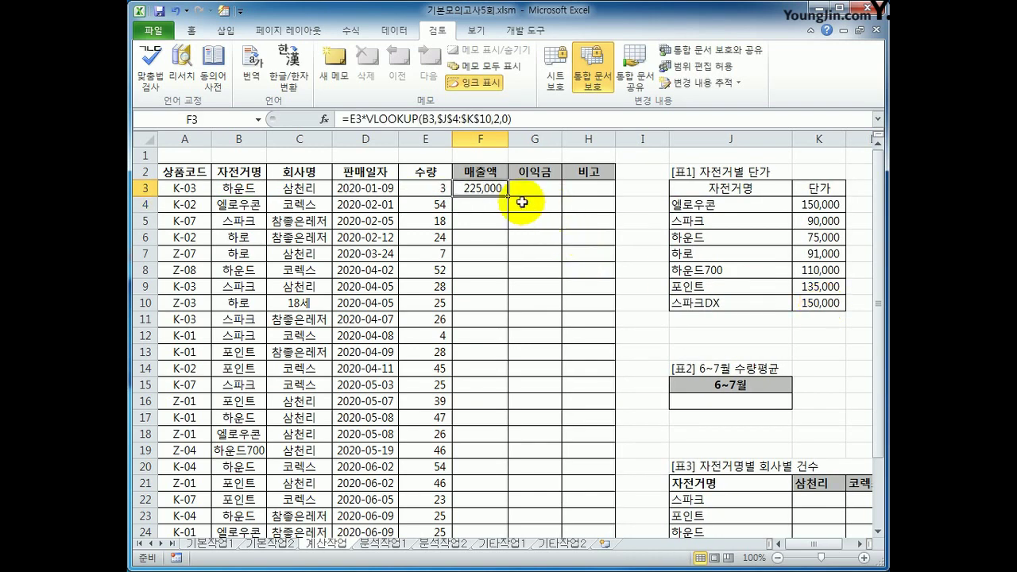
Fill the 매출액 formula down from F3 through the table and autofit column F's width.
double_click(507, 196)
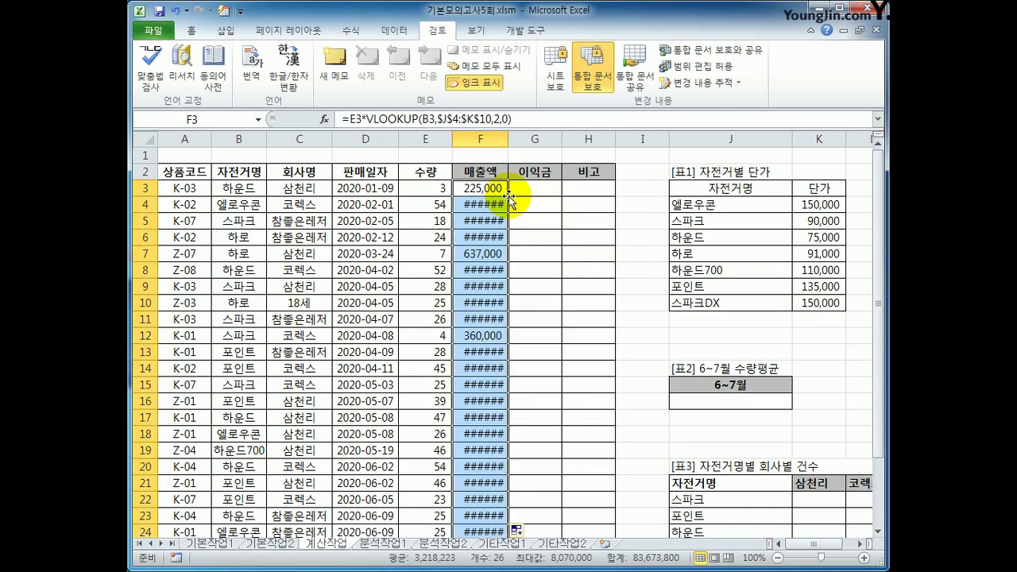
double_click(507, 139)
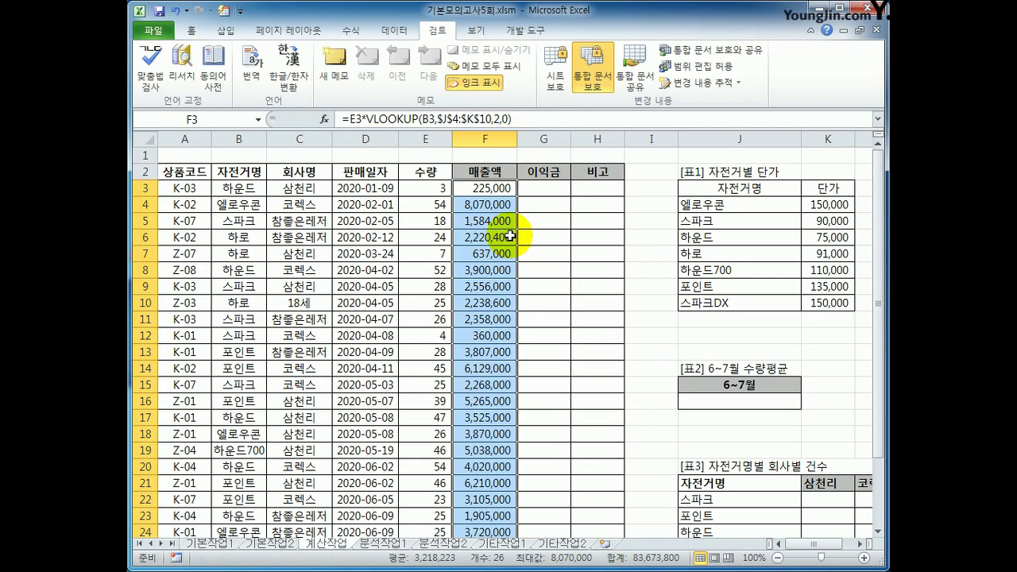
Start the 이익금 formula in G3 with an IF testing whether the month of D3 is <=4.
left_click(533, 187)
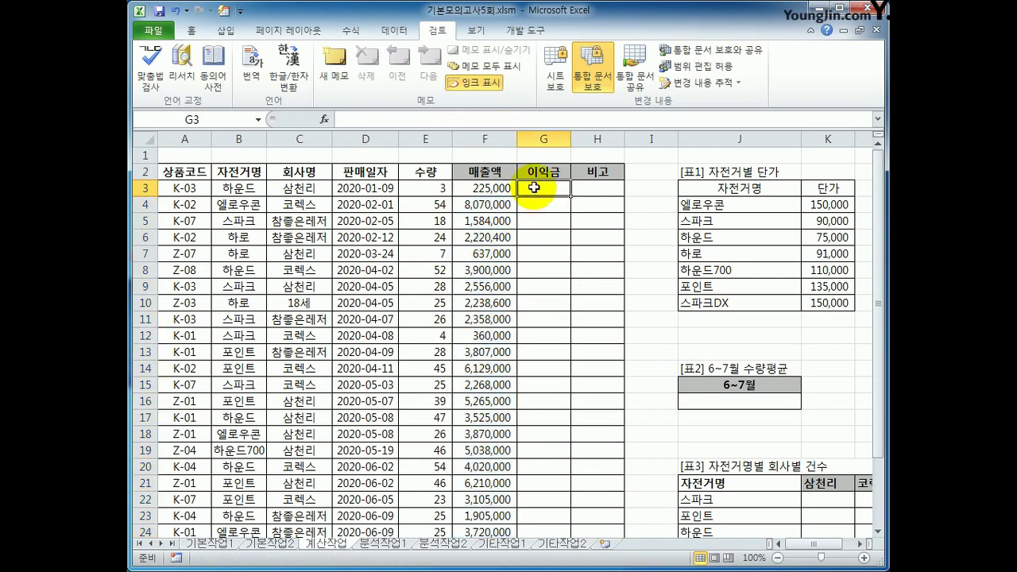
left_click(370, 192)
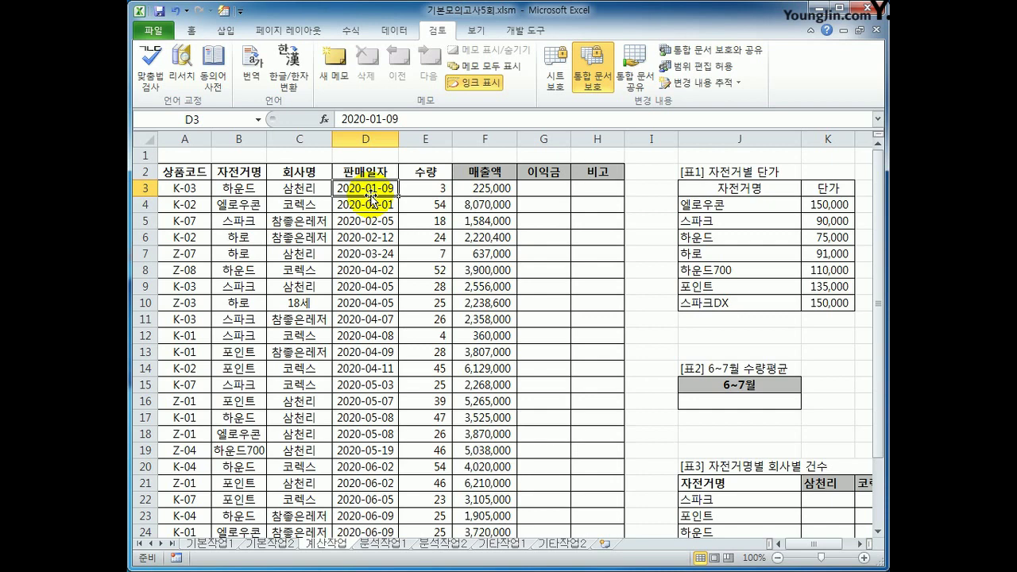
left_click(528, 188)
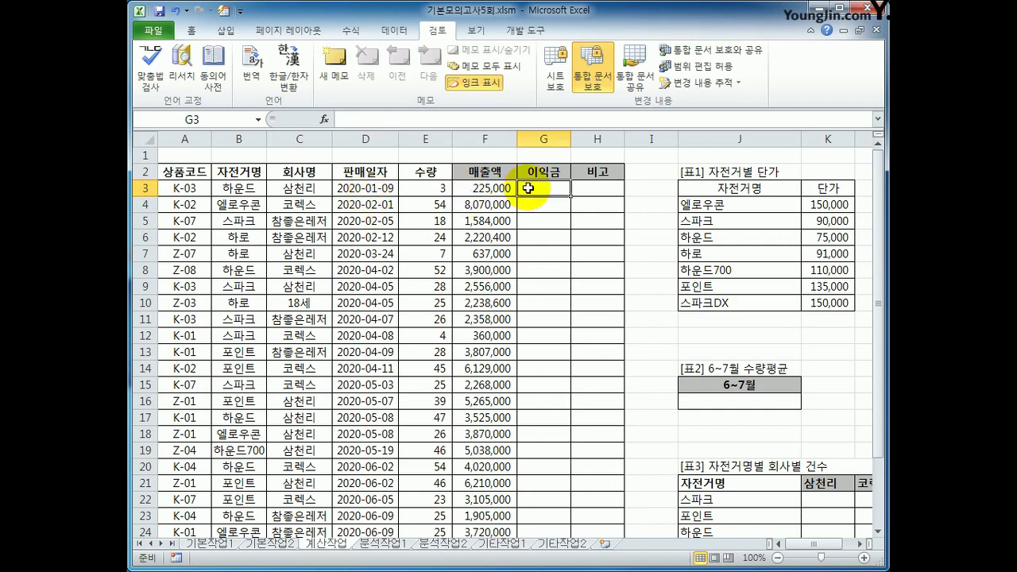
type("=i")
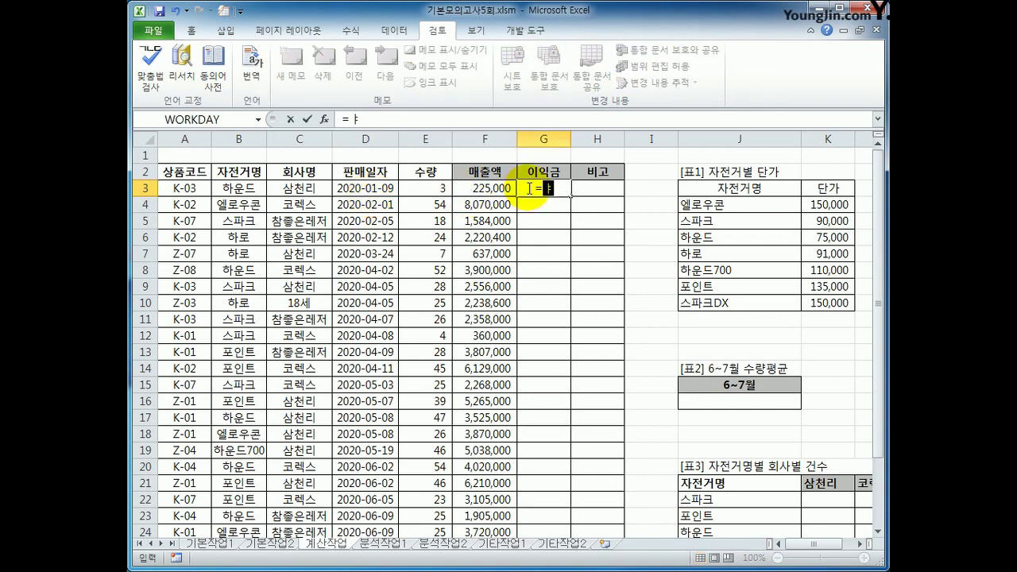
type("f(")
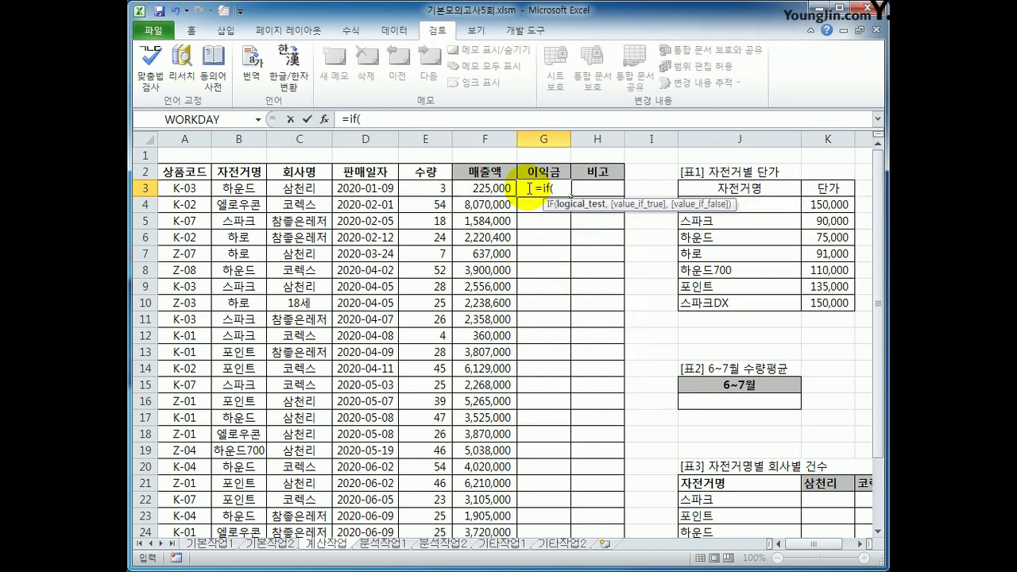
type("month(")
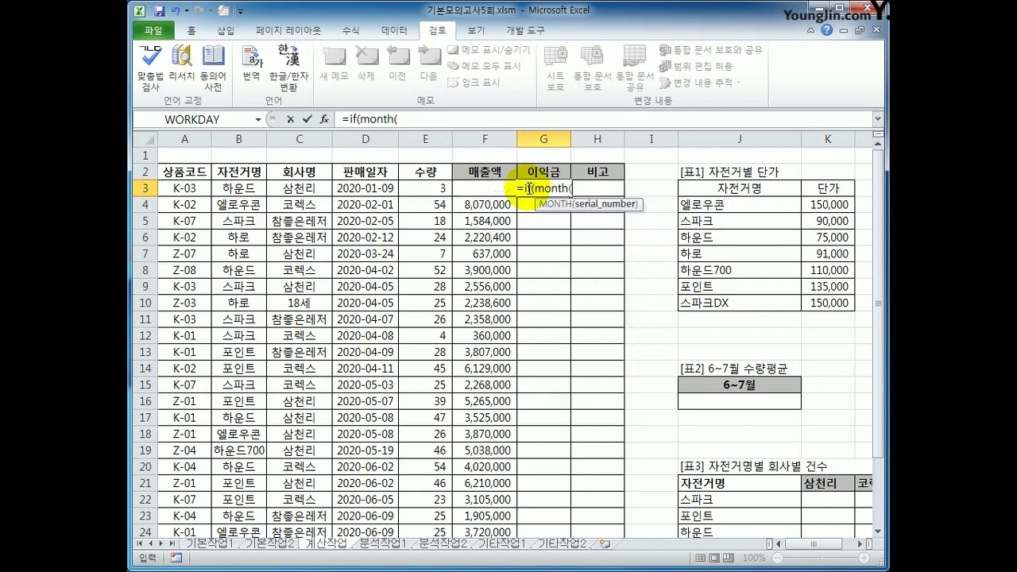
left_click(368, 189)
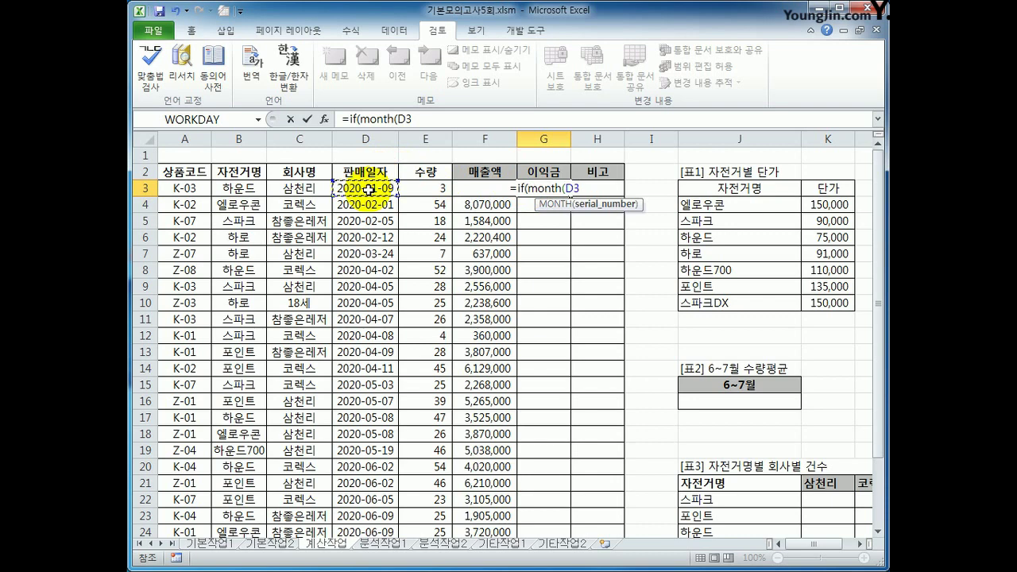
type(")")
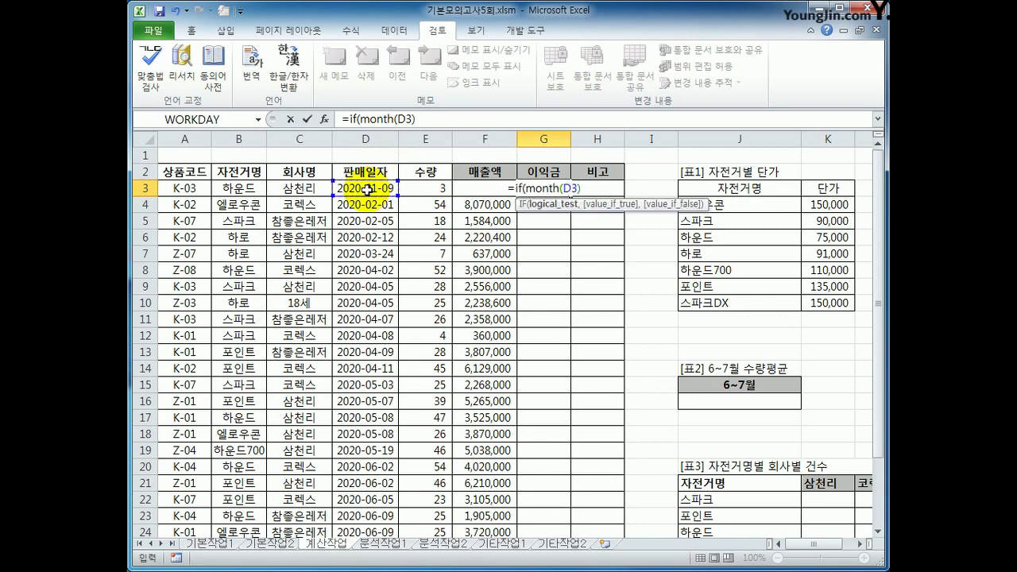
type("<")
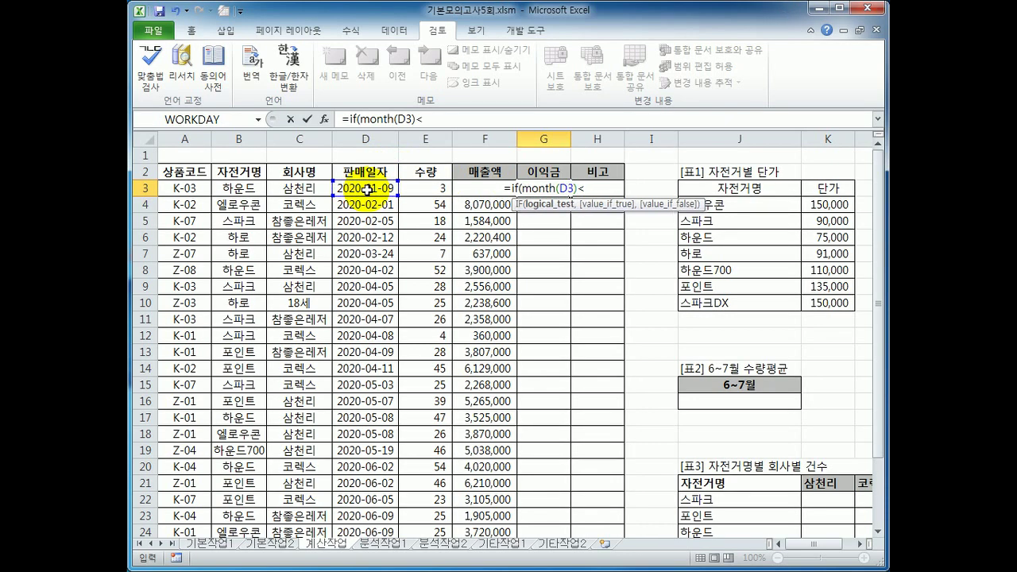
type("=4")
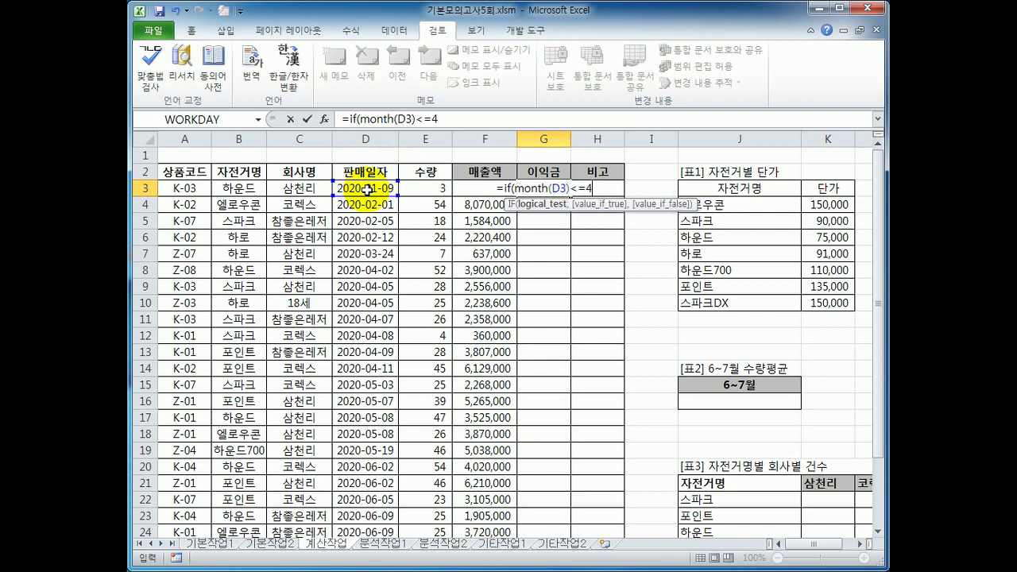
Complete the G3 IF formula with F3*20% when the month test is true and F3*30% otherwise, and enter it.
type(",")
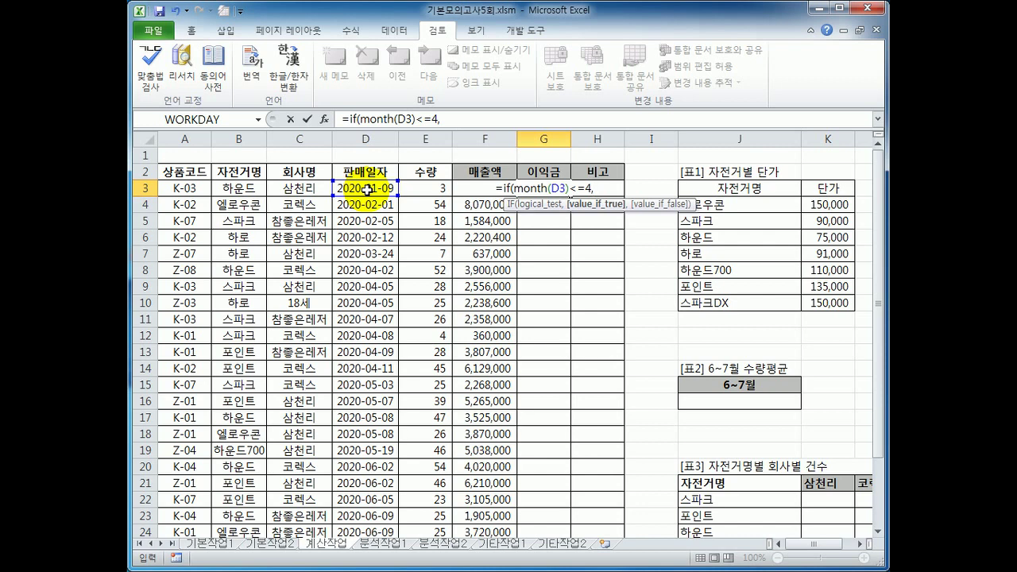
key("Left")
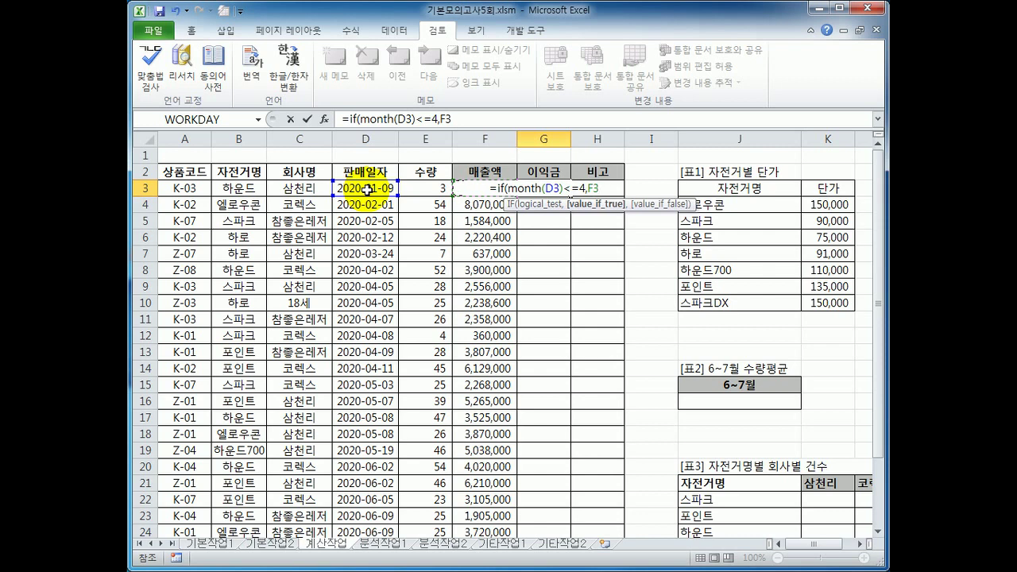
type("*20")
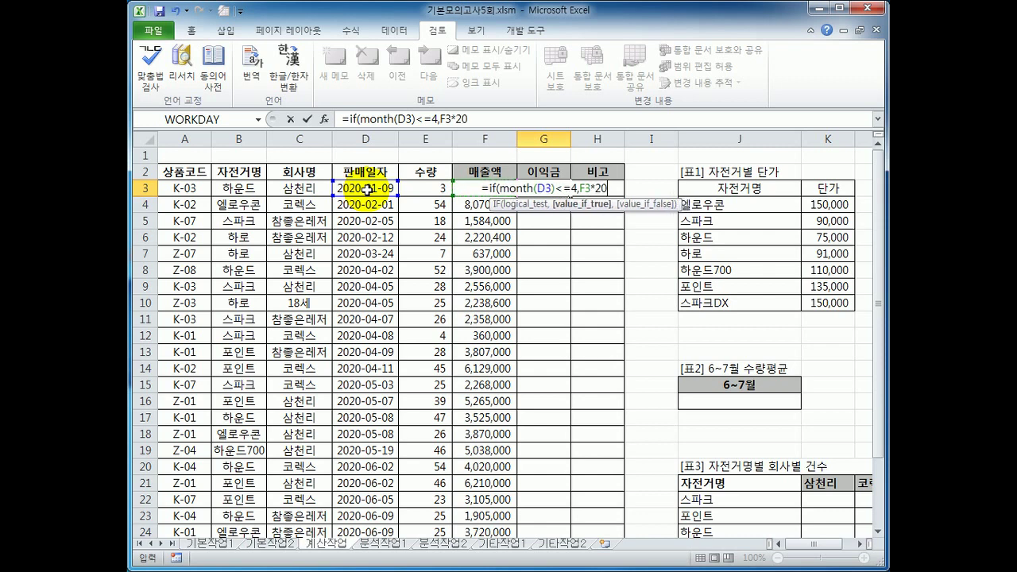
type("%,")
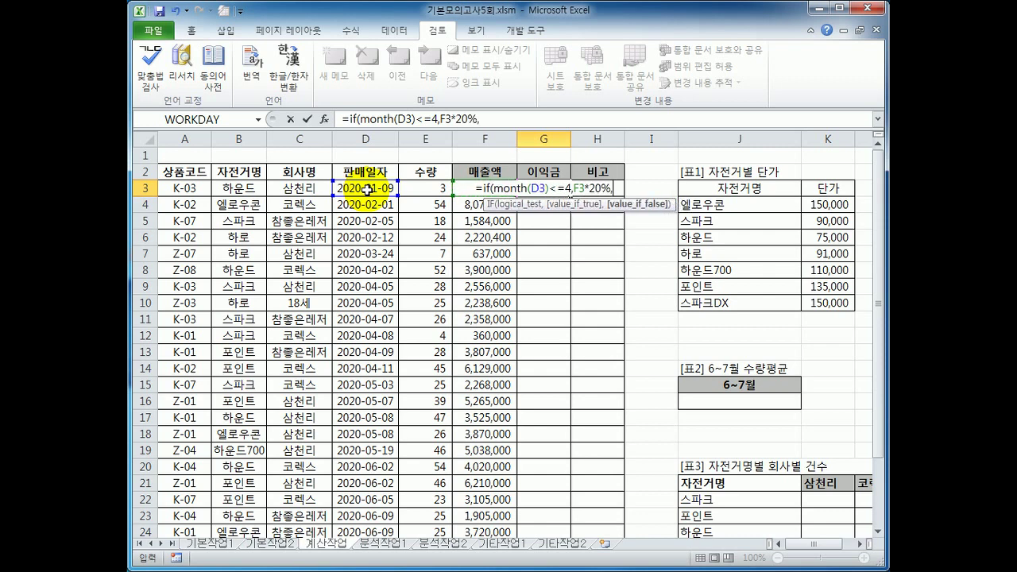
key("Left")
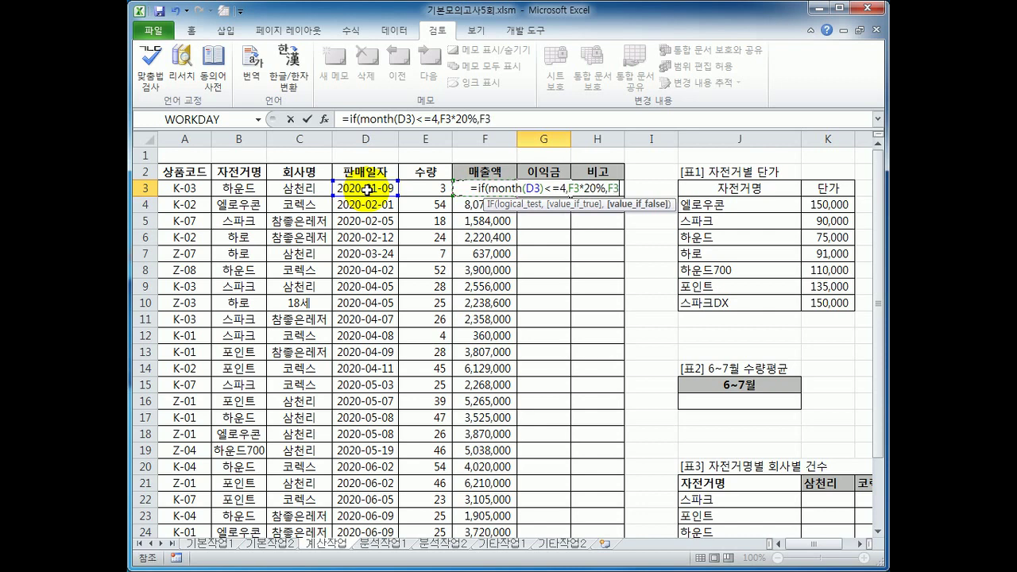
type("*3")
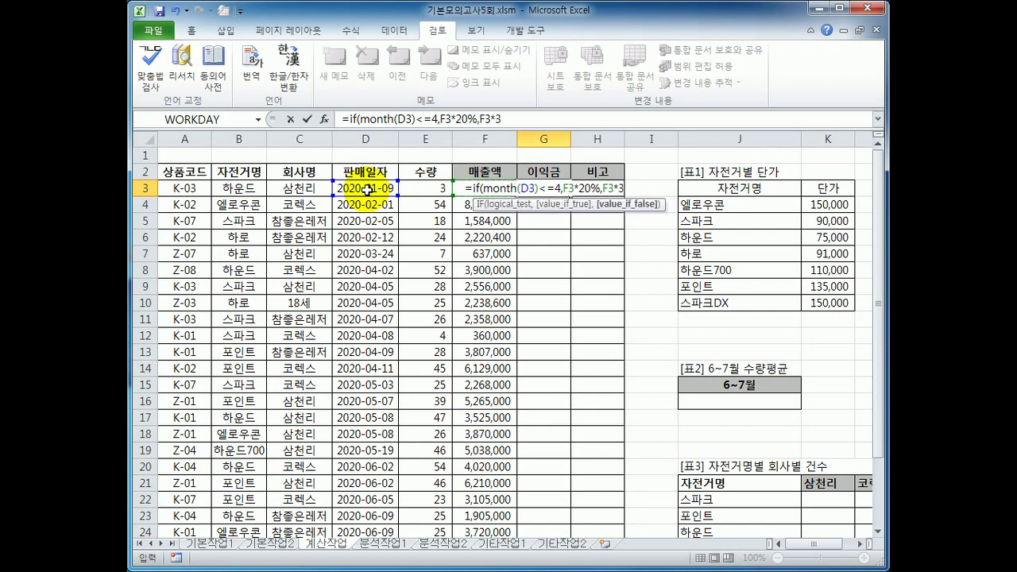
type("0%")
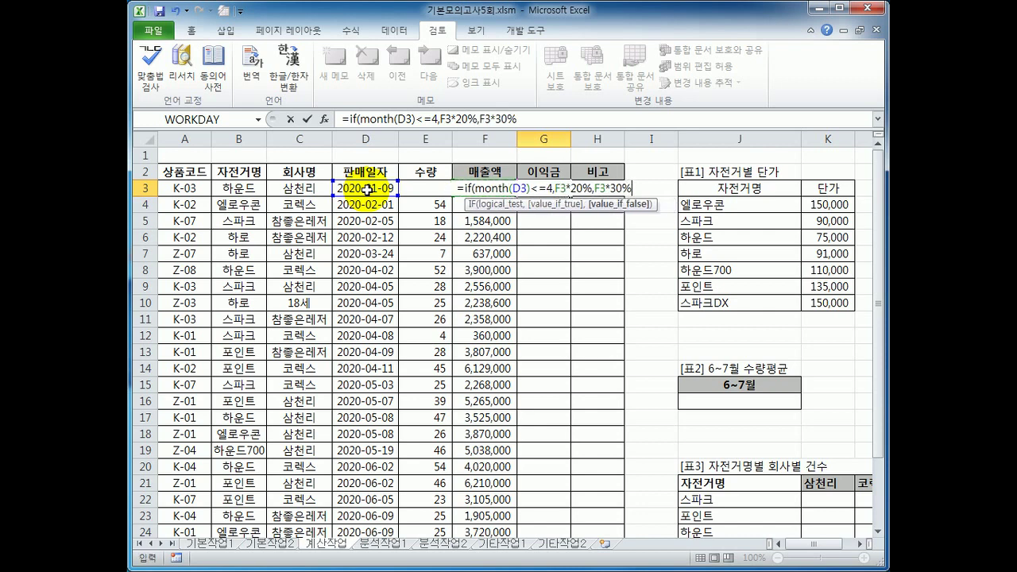
type(")")
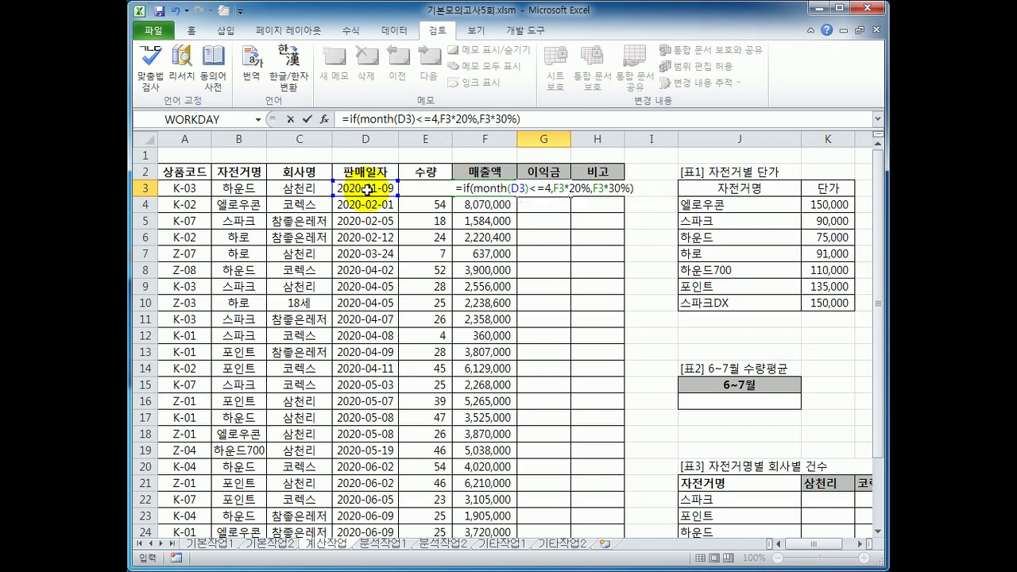
key("Return")
Fill the 이익금 formula down from G3 through the table and autofit column G's width.
key("Up")
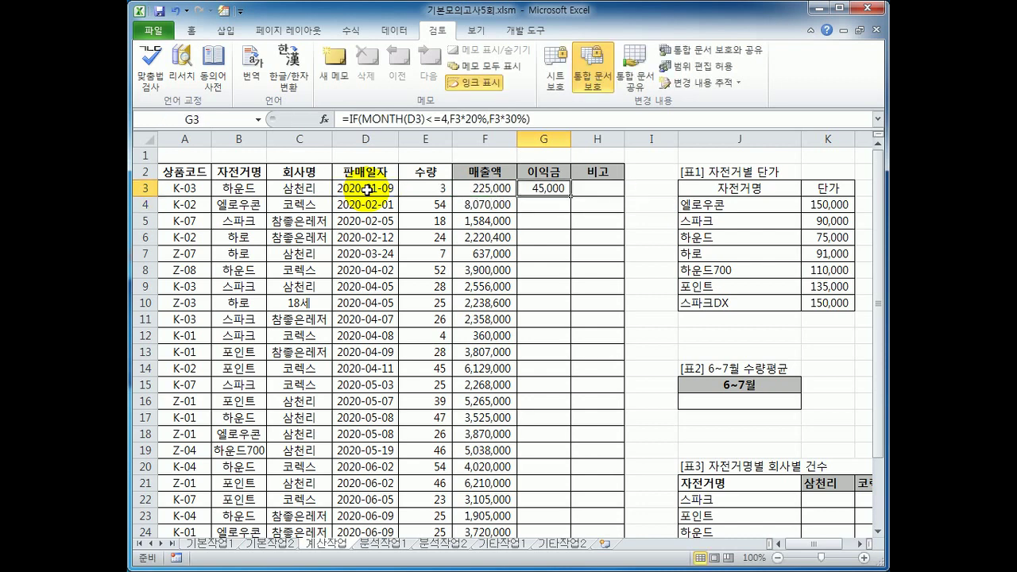
double_click(571, 197)
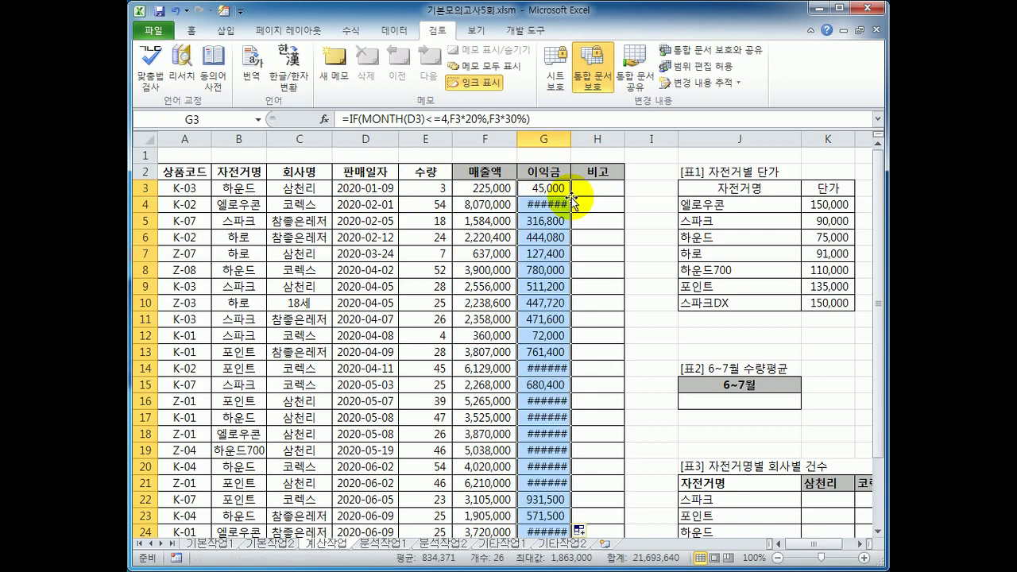
double_click(570, 138)
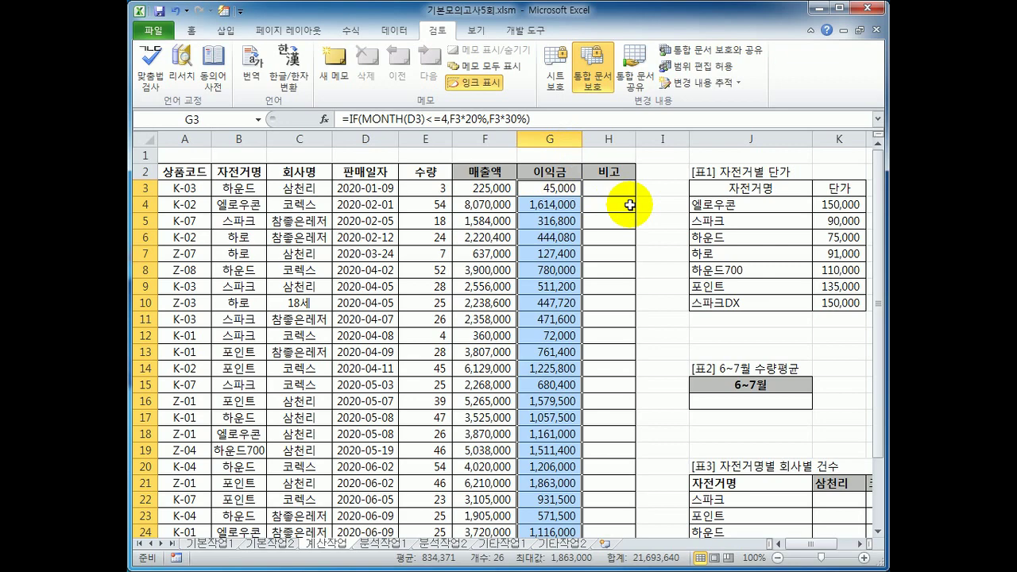
Start the 6~7월 수량평균 formula in J16 of 표2 as an AVERAGE with a nested IF.
scroll(607, 238, "down", 3)
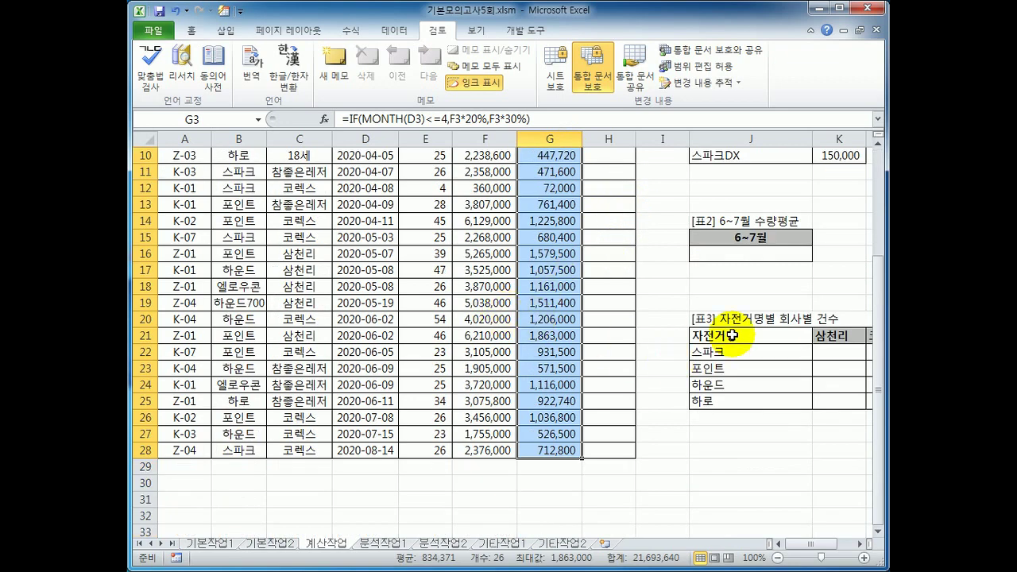
left_click(746, 254)
left_click(863, 544)
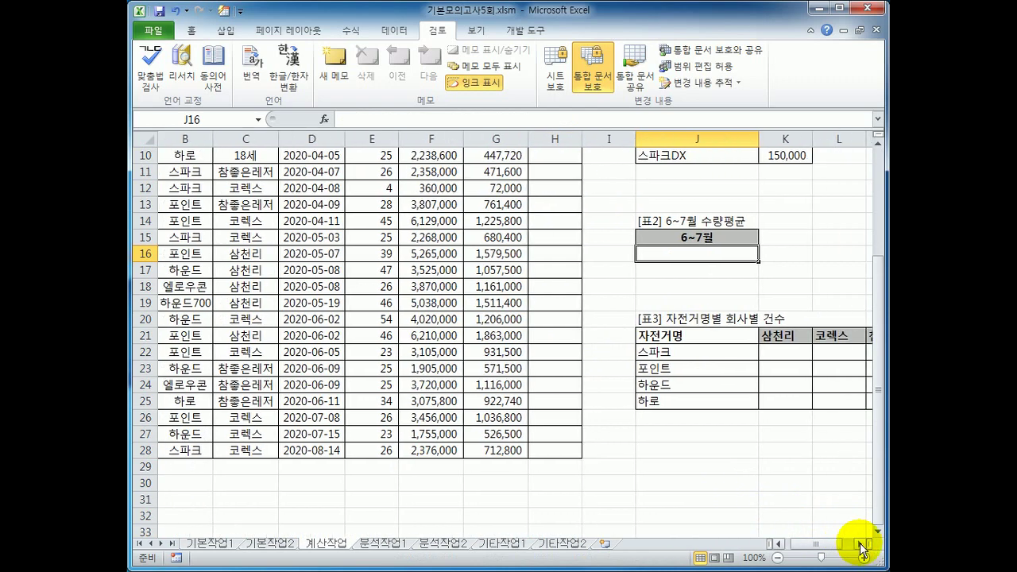
scroll(802, 494, "up", 3)
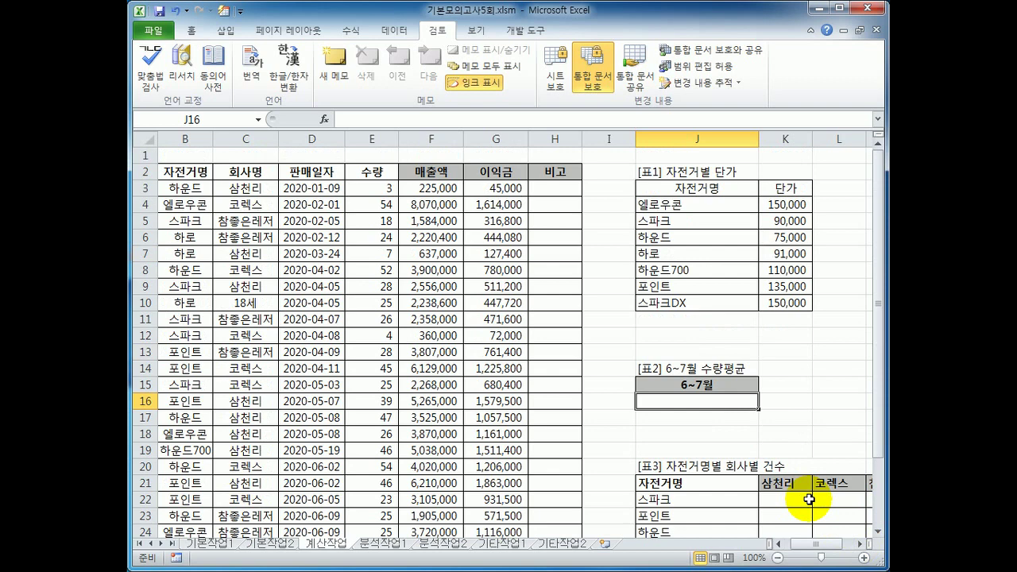
type("=ave")
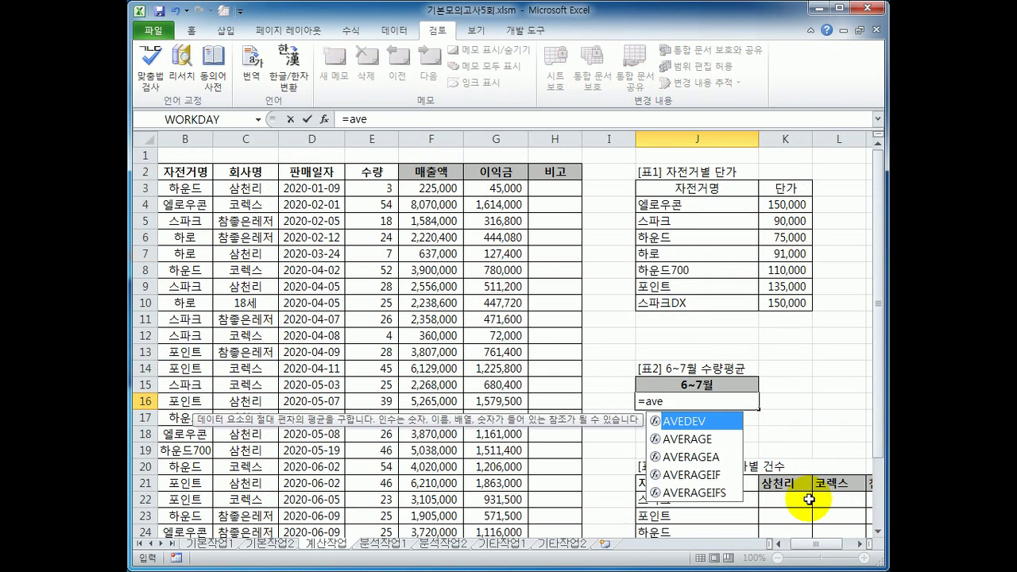
key("Down")
key("Tab")
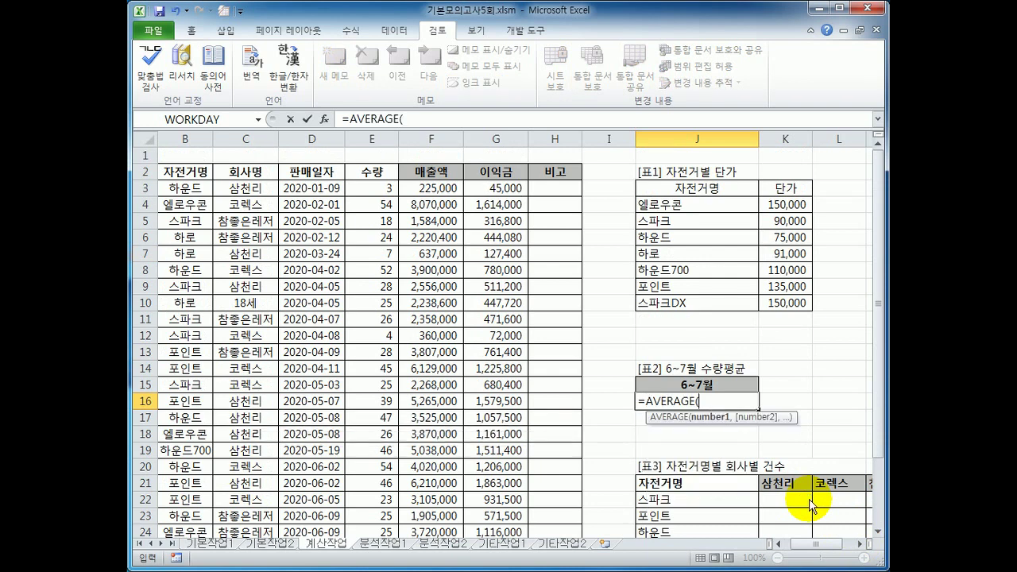
type("if(")
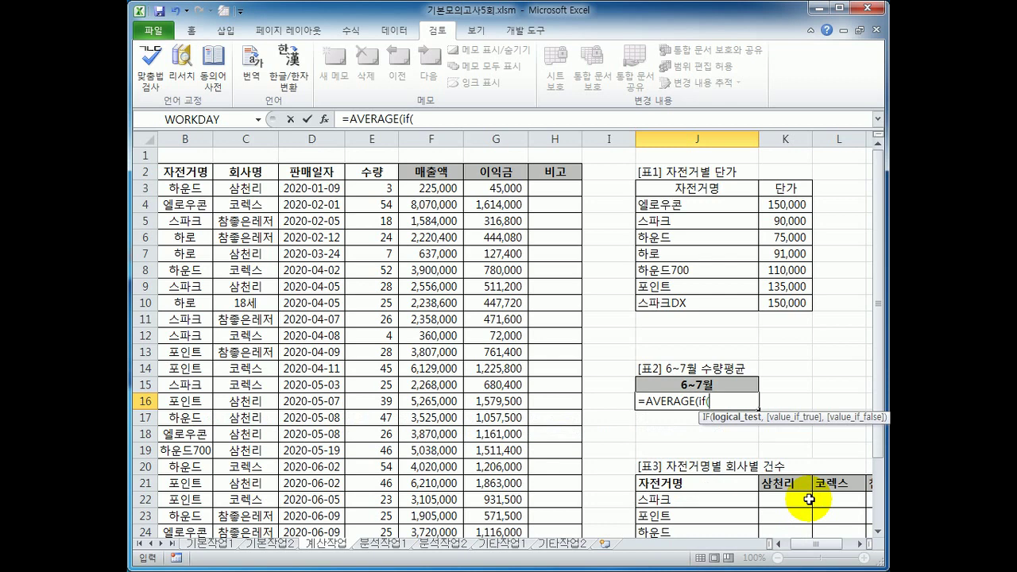
Add the first IF condition to the J16 formula, testing whether the MONTH of D3:D28 equals 6.
type("month(")
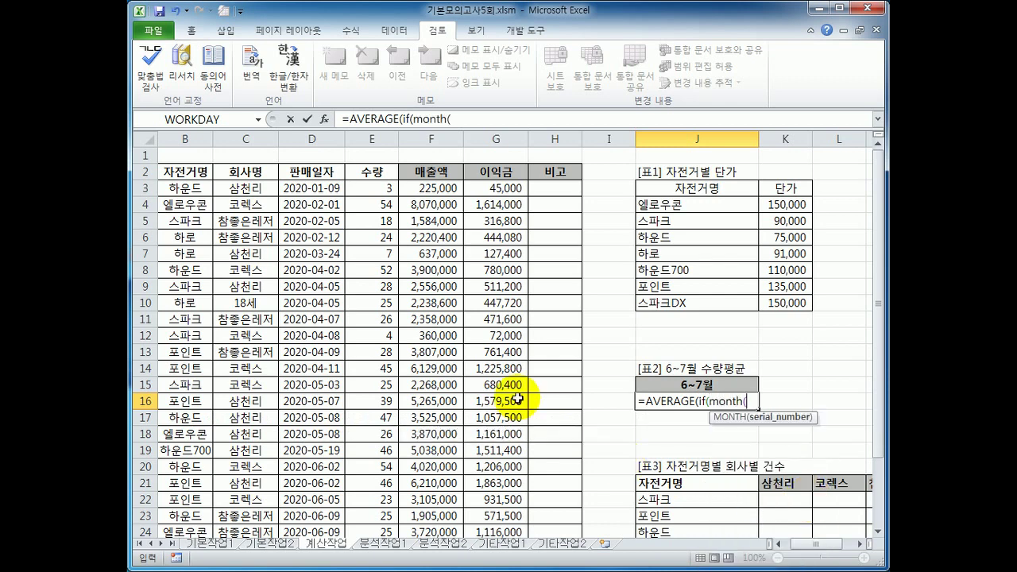
left_click(330, 189)
left_click_drag(329, 189, 331, 512)
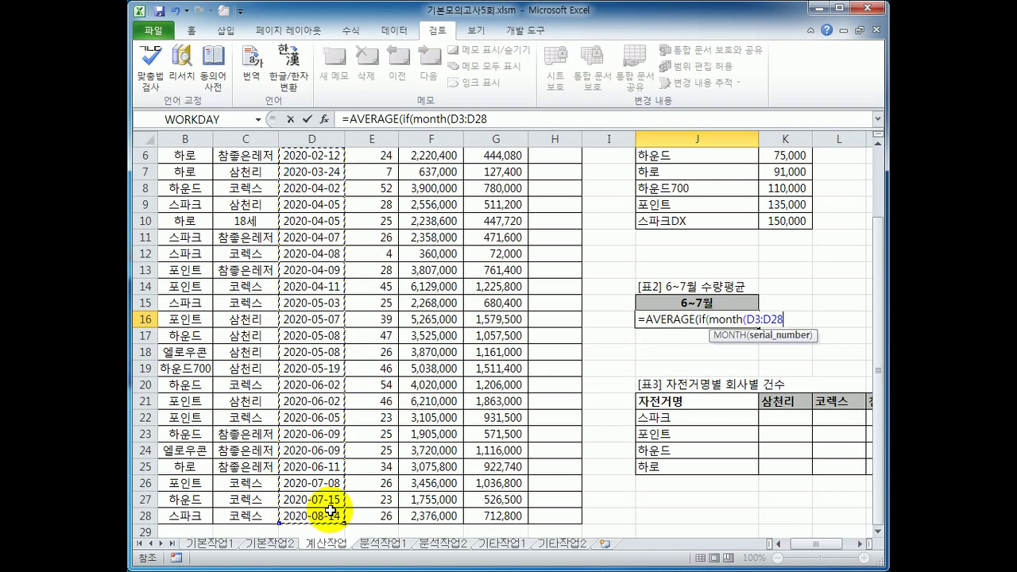
type(")=")
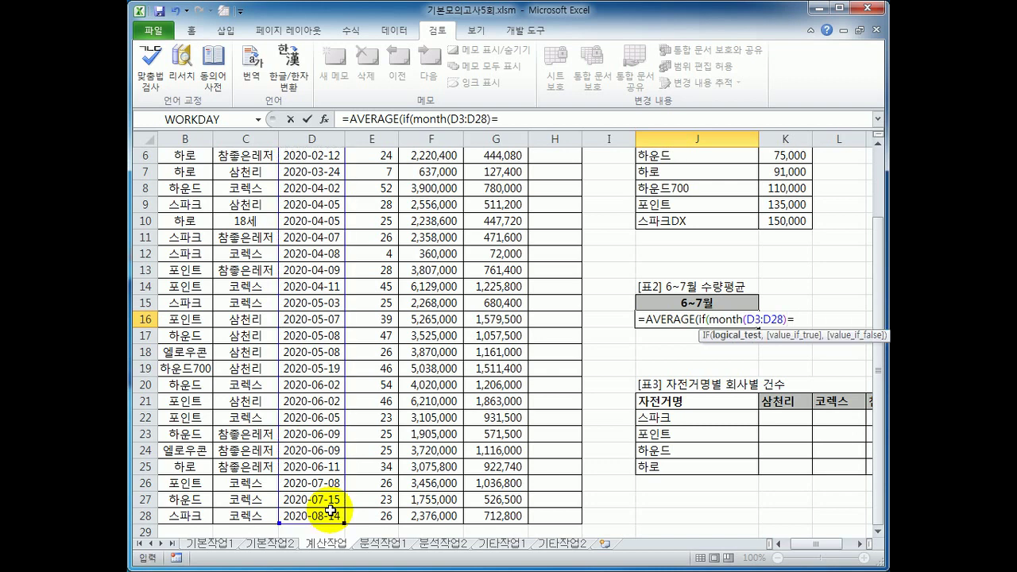
type("6")
Enclose the June condition in parentheses and add the alternative +(MONTH(D3:D28)=7) to complete the IF's logical test.
left_click(414, 119)
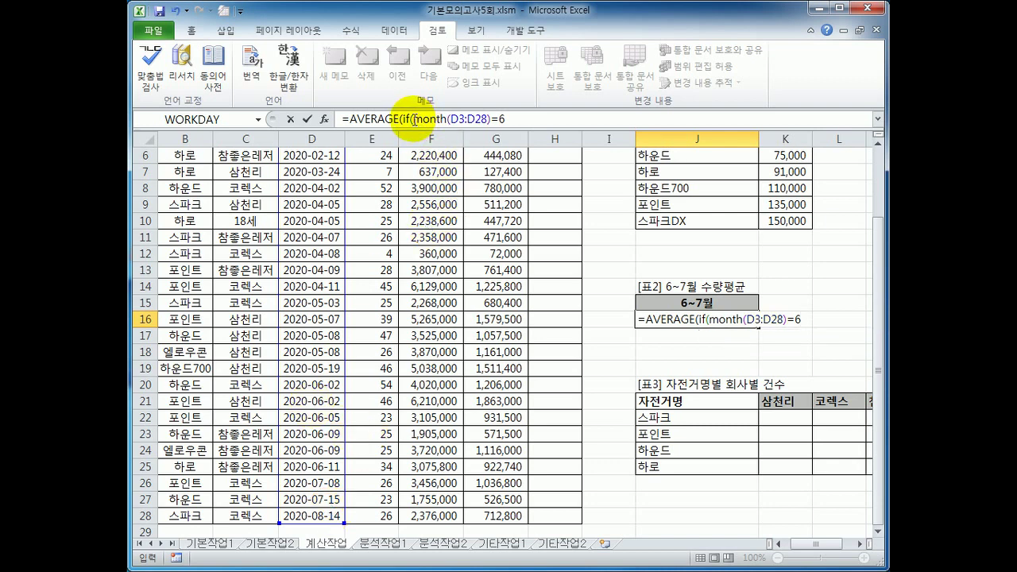
type("(")
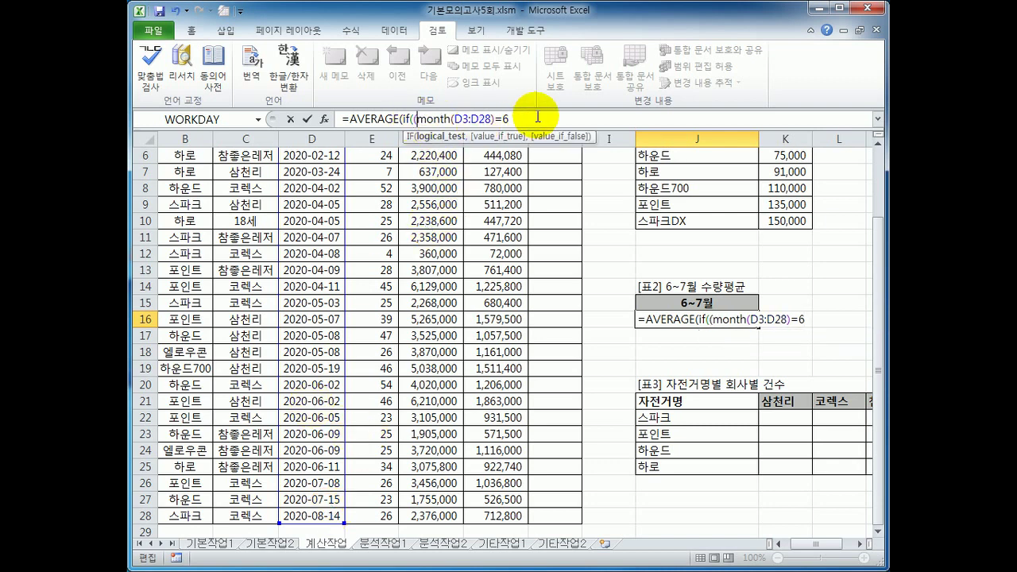
left_click(535, 117)
type(")*")
key("BackSpace")
type("+(mon")
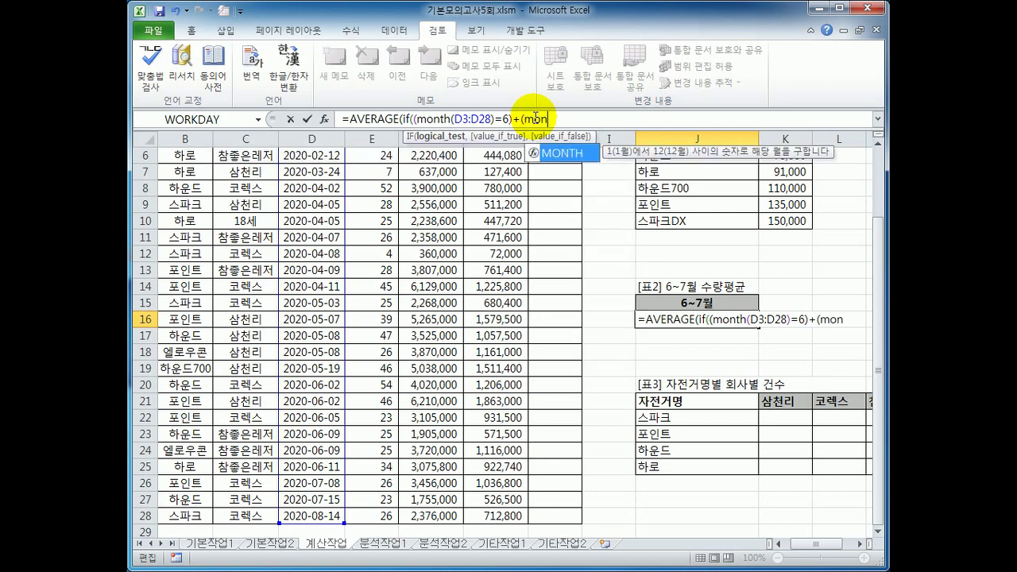
key("Tab")
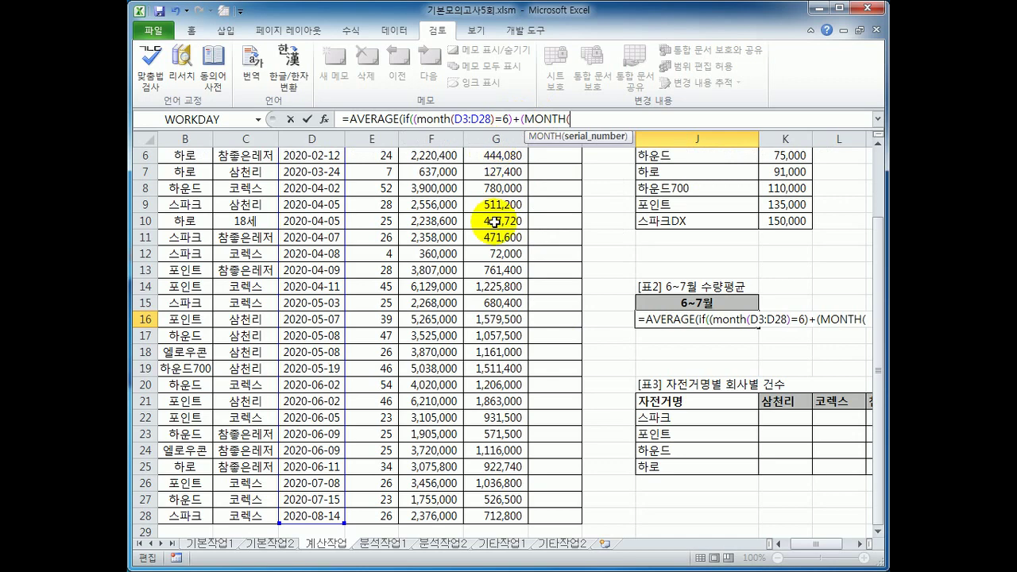
left_click_drag(874, 279, 873, 154)
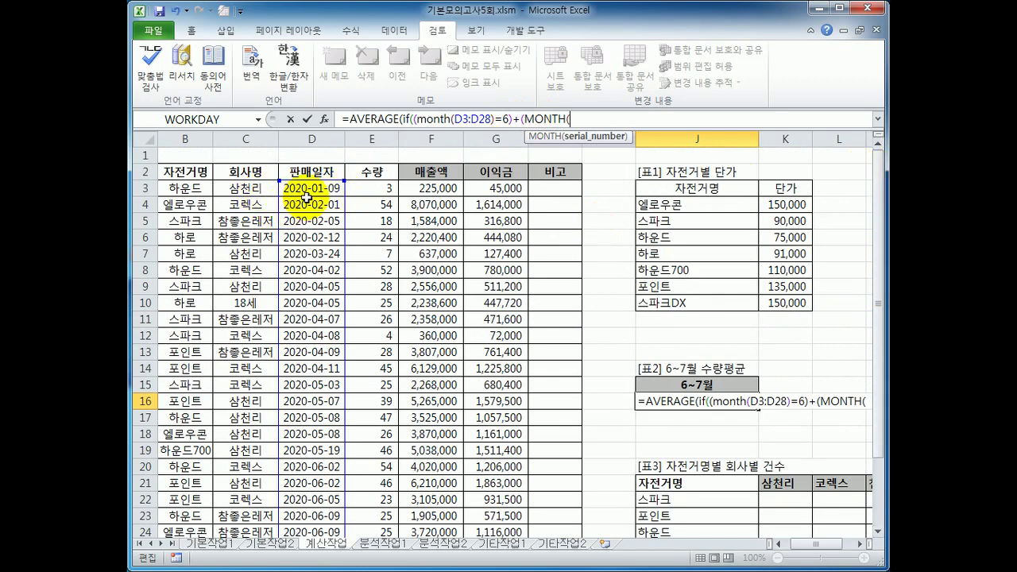
left_click_drag(308, 189, 328, 481)
type(")=7")
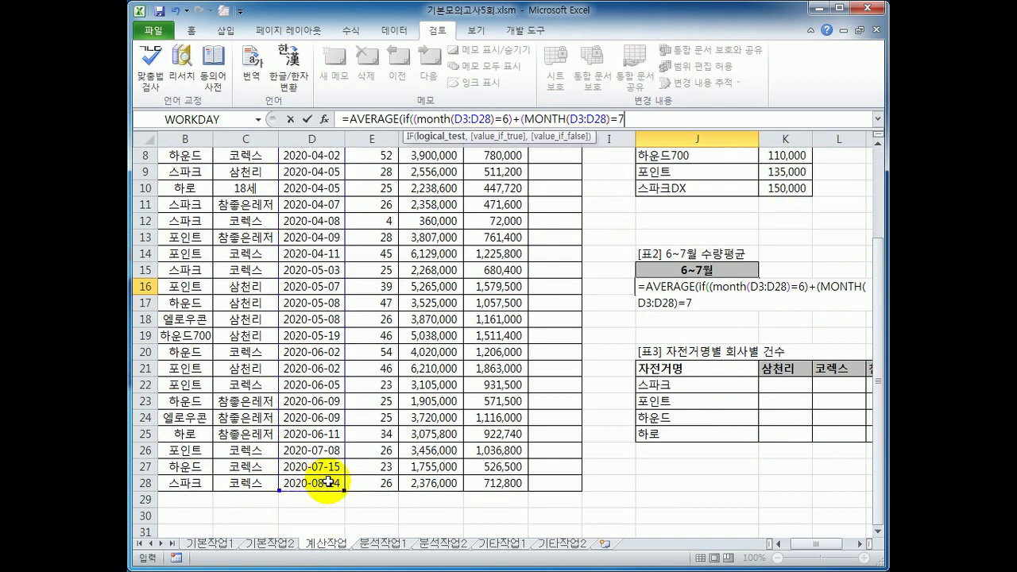
type("),")
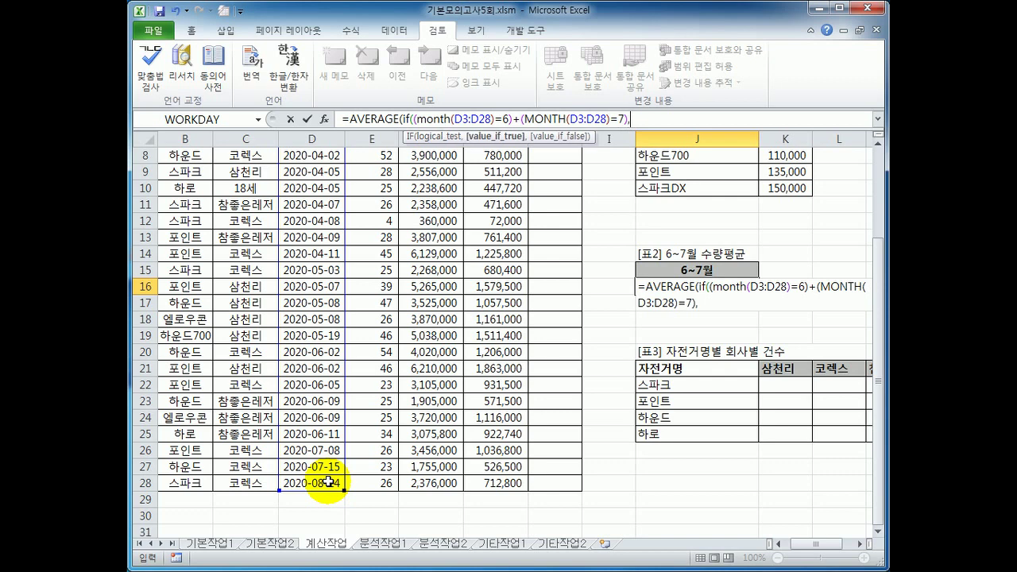
Use E3:E28 as the IF's true value, close both functions, and enter the J16 formula as an array formula.
left_click_drag(877, 436, 882, 318)
left_click_drag(371, 188, 385, 483)
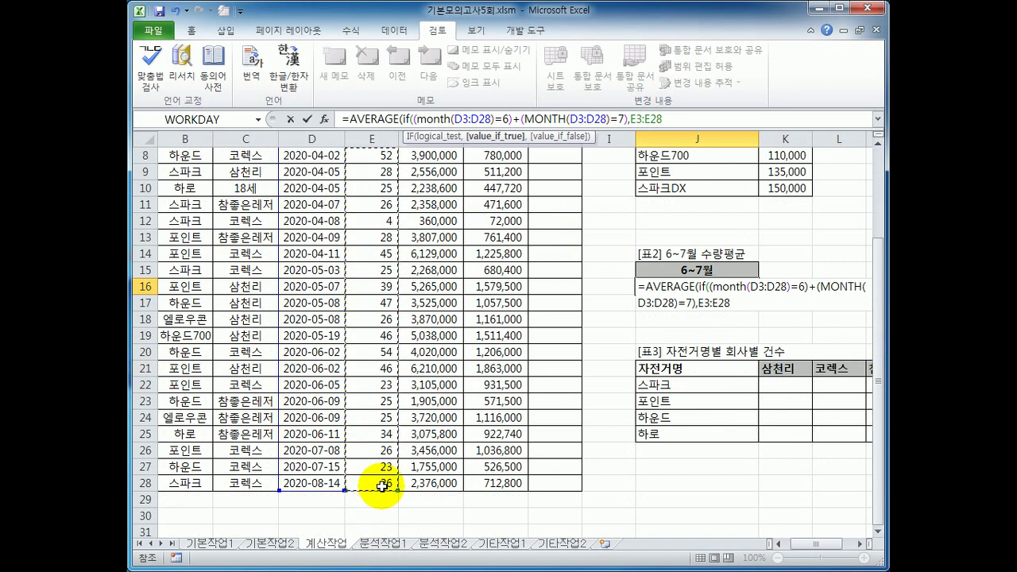
type(")")
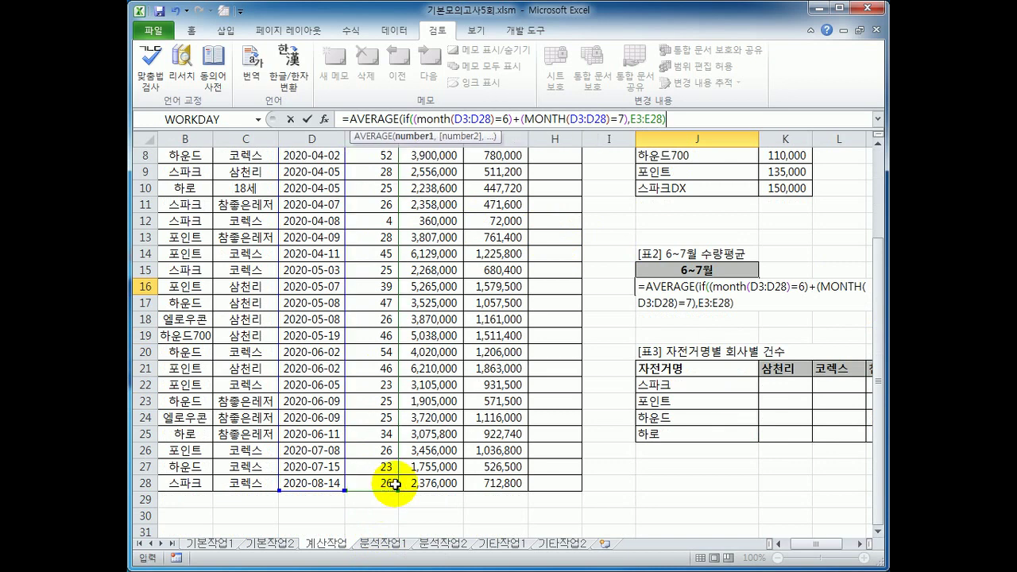
type(")")
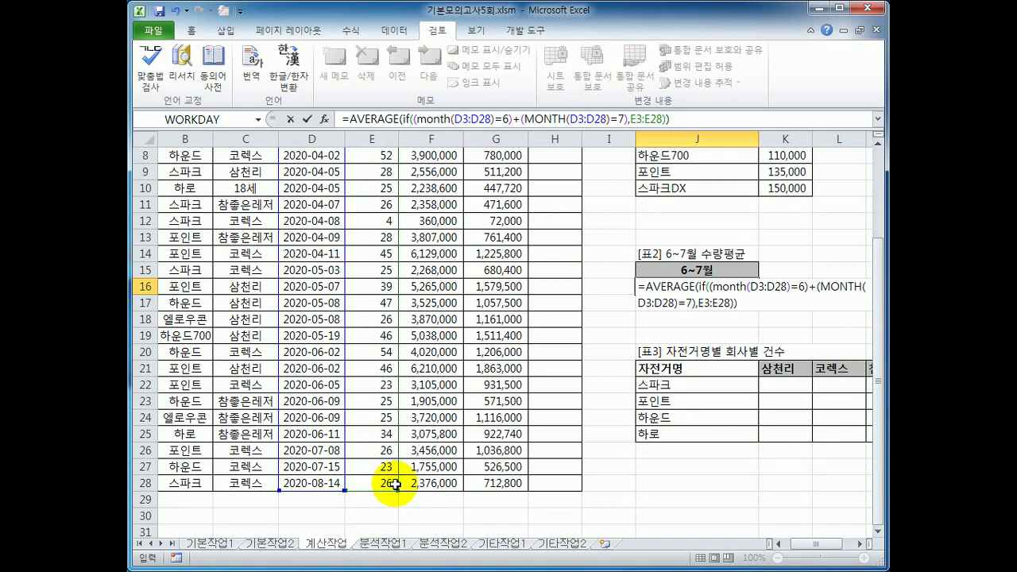
key("ctrl+shift+Return")
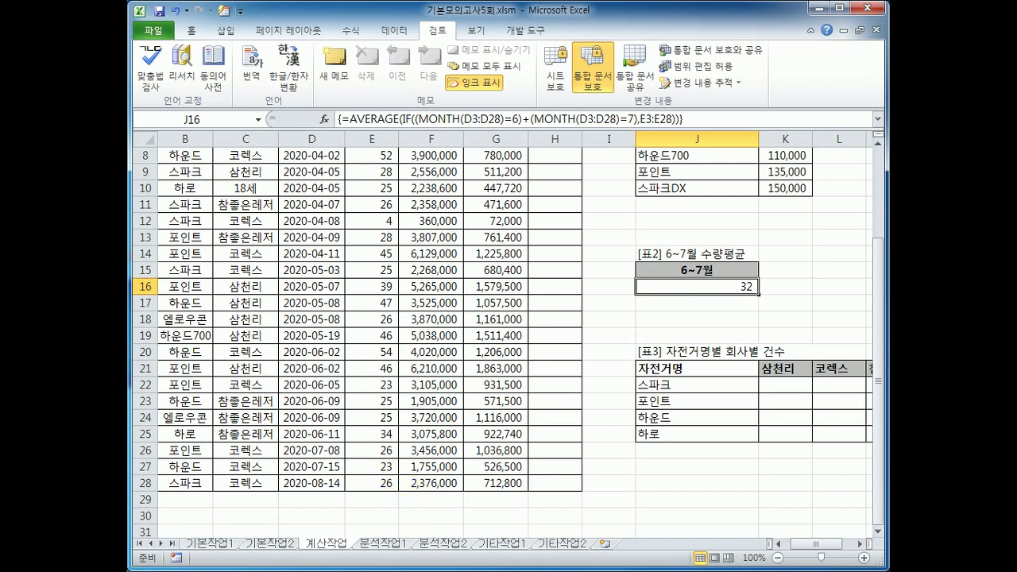
Start the 표3 count formula in K22 as a SUM, opening a parenthesis for its first condition.
left_click(858, 544)
left_click(859, 544)
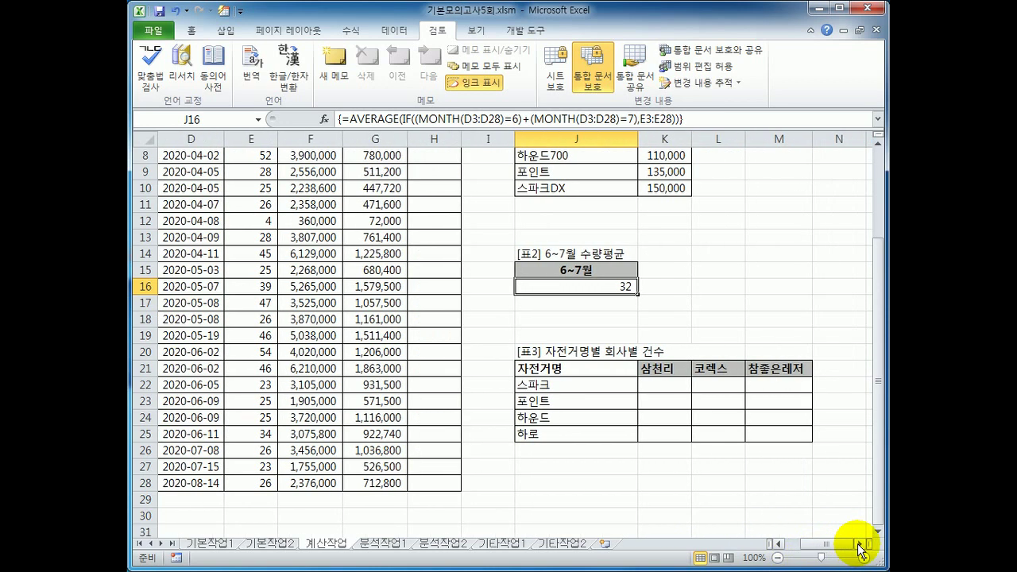
left_click(659, 386)
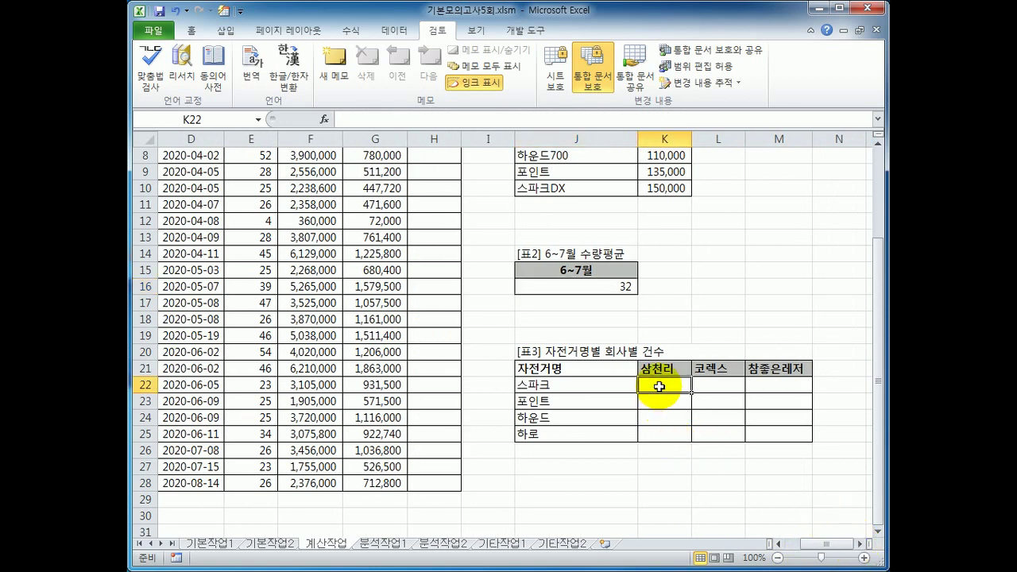
left_click_drag(576, 384, 583, 439)
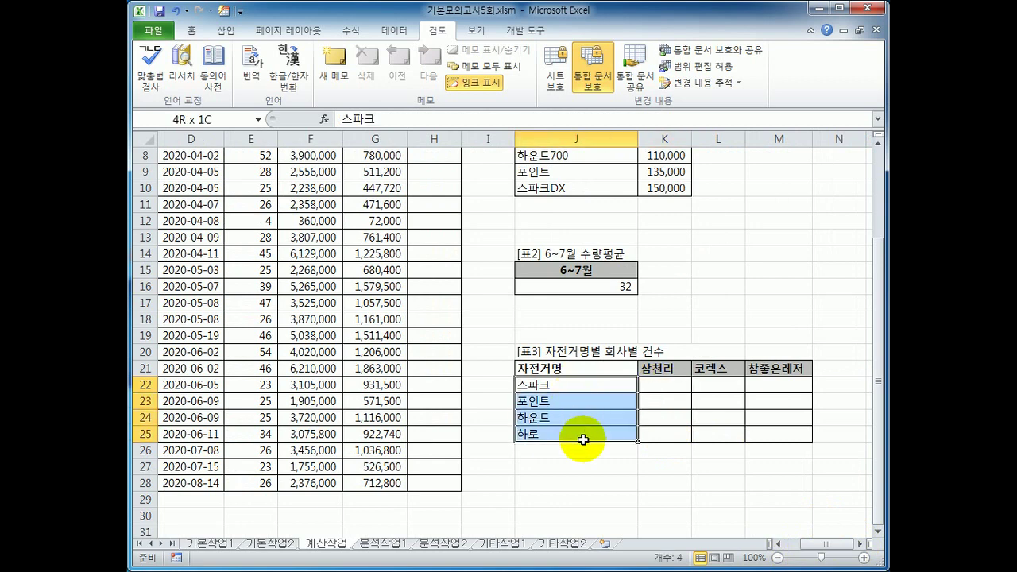
left_click_drag(651, 368, 765, 368)
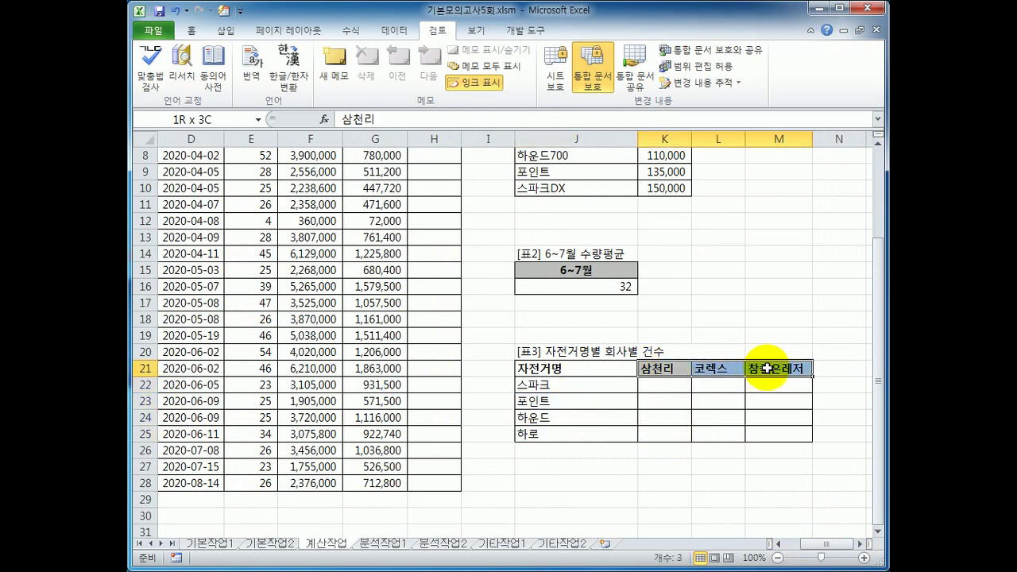
left_click(680, 389)
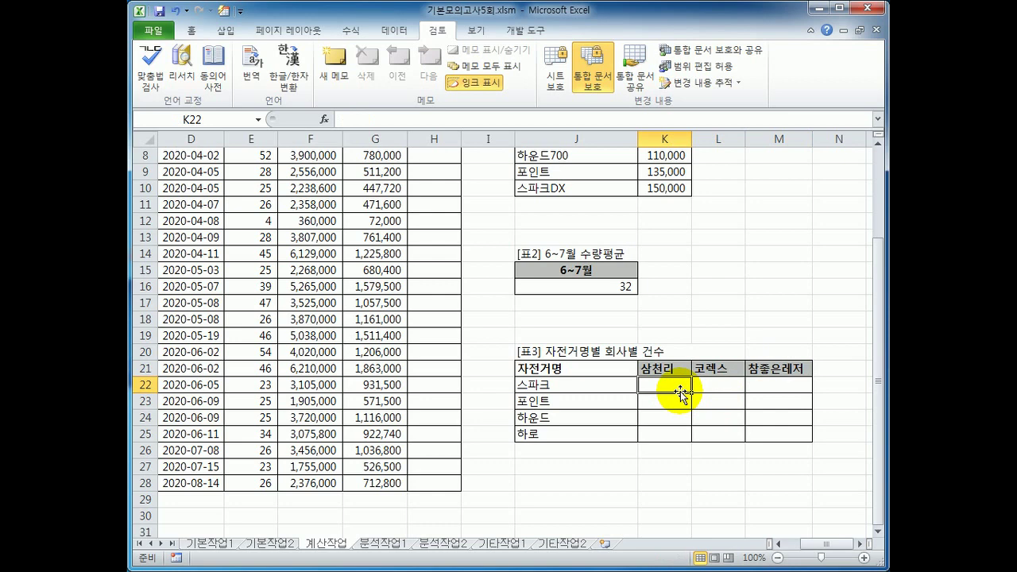
type("=su")
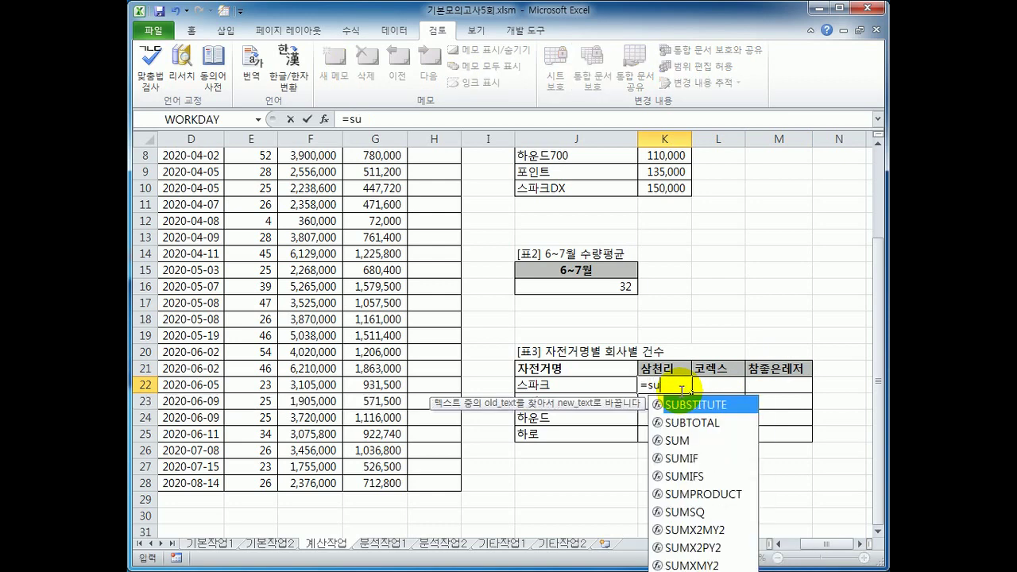
type("m((")
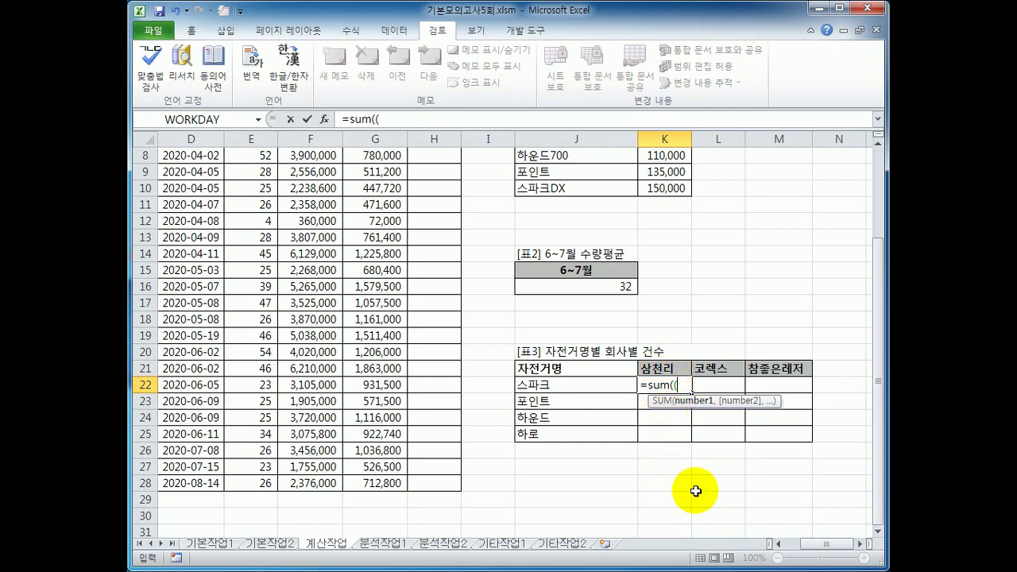
Begin the first condition of the K22 formula with the 자전거명 range as absolute $B$3:$B$28, followed by an equals sign.
left_click_drag(807, 544, 792, 554)
scroll(363, 297, "up", 2)
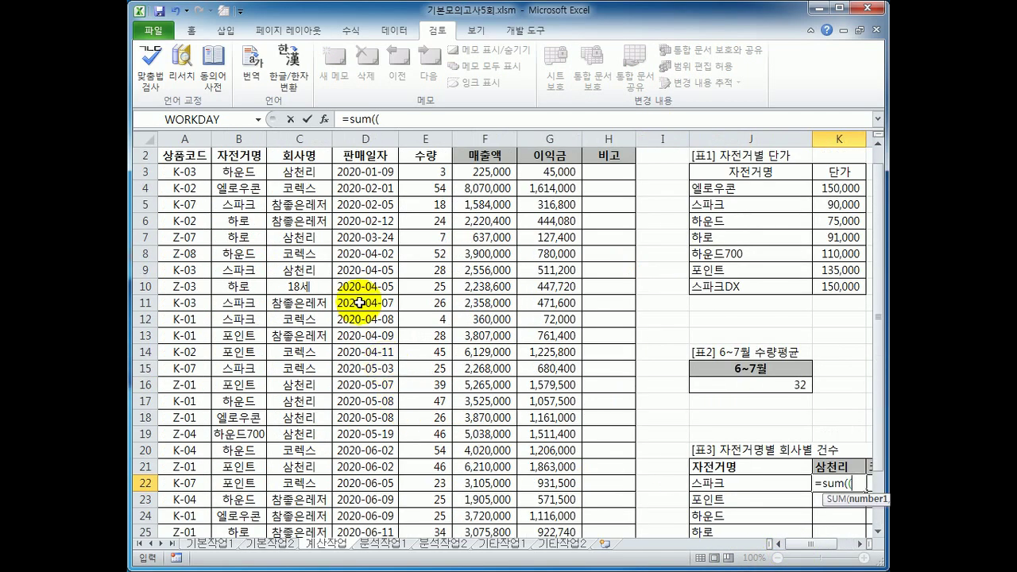
left_click(241, 172)
left_click_drag(241, 171, 246, 522)
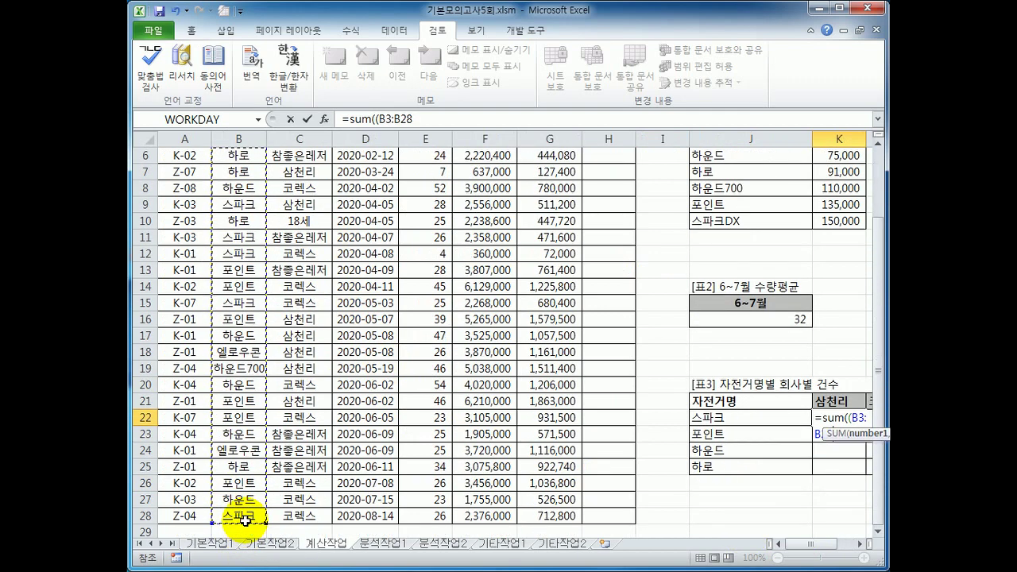
key("F4")
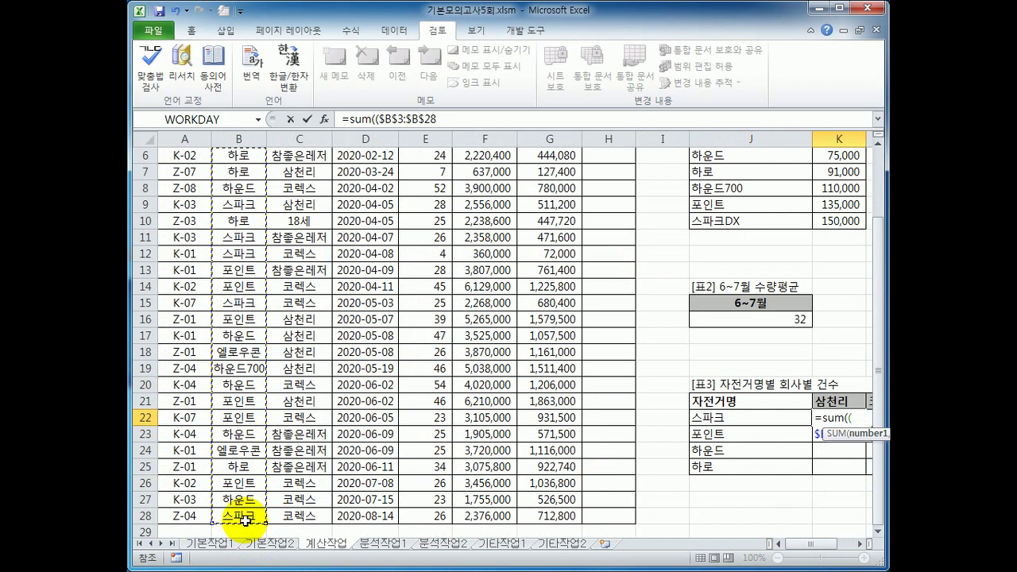
type("=")
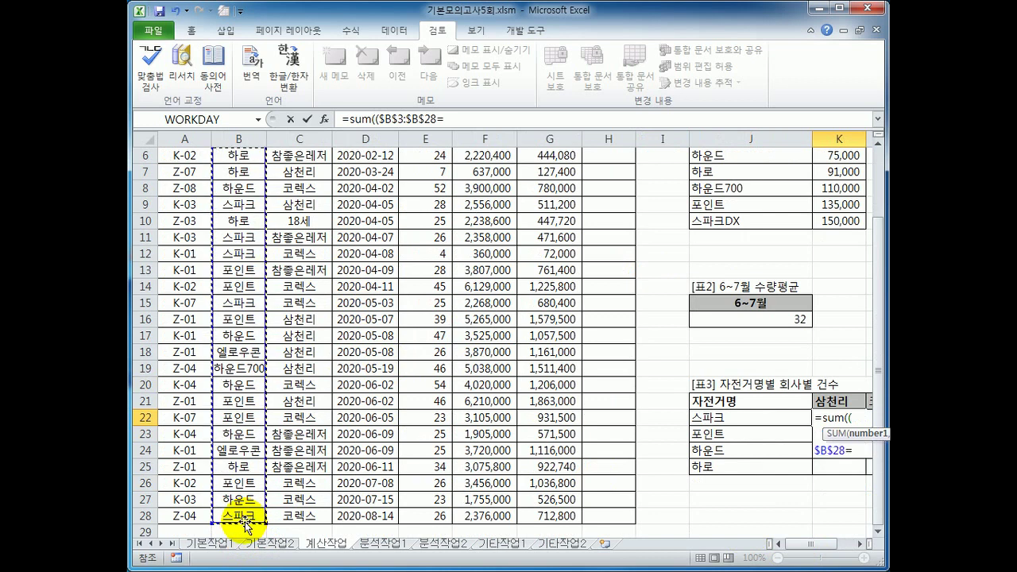
Compare the 자전거명 range with J22, locking only its column as $J22, and close the first condition.
left_click(753, 427)
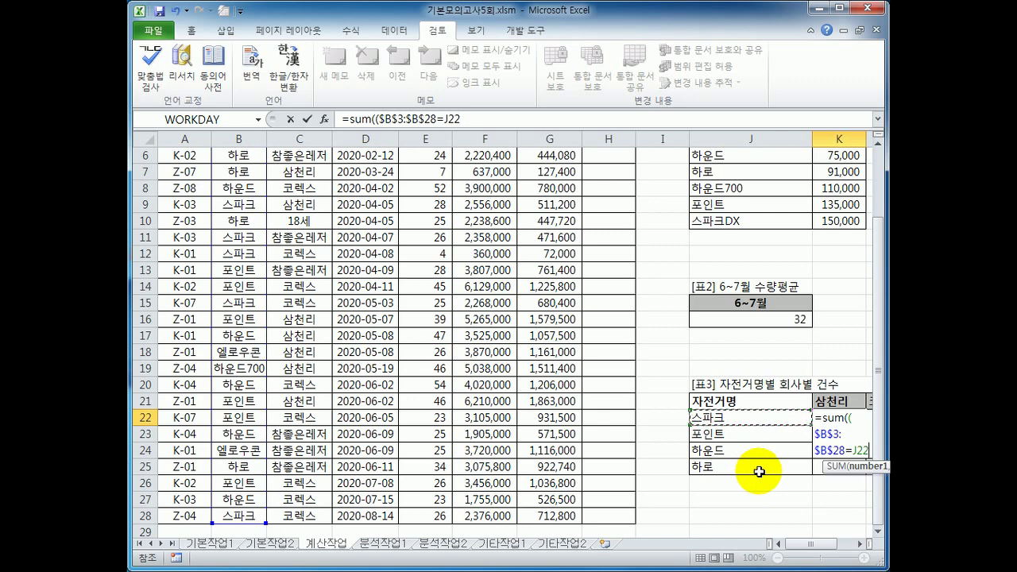
left_click(471, 124)
key("F4")
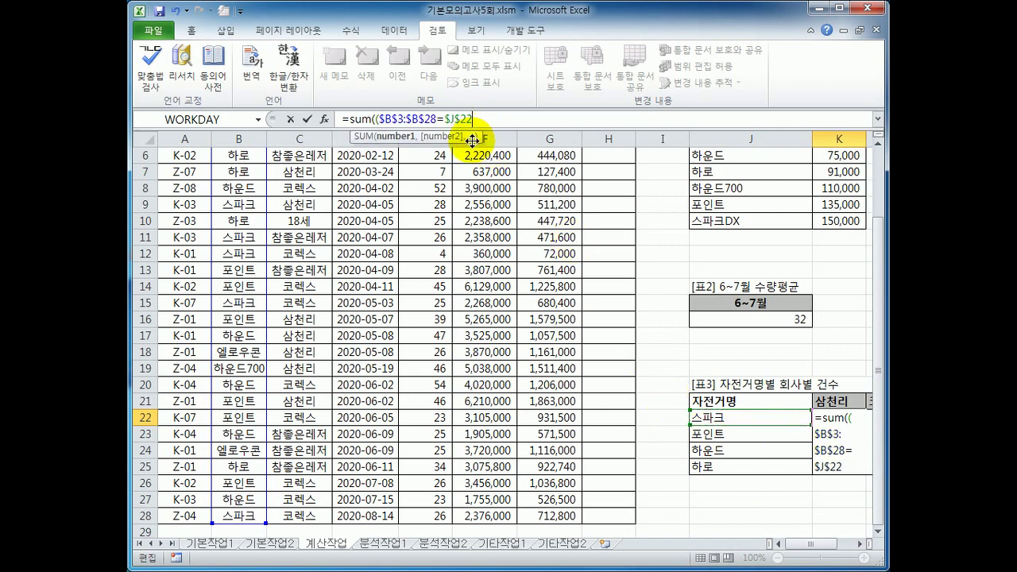
key("F4")
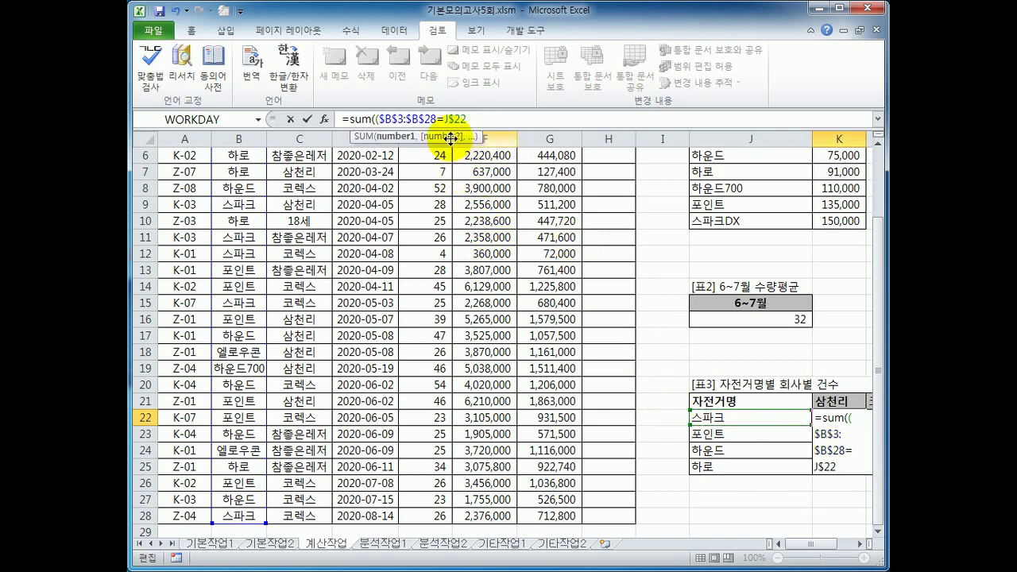
key("F4")
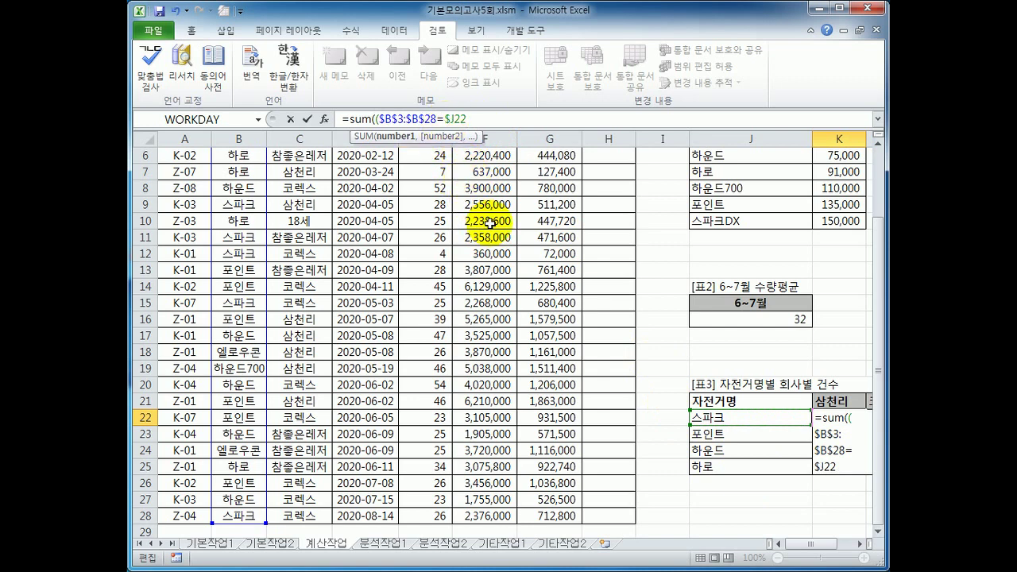
type(")")
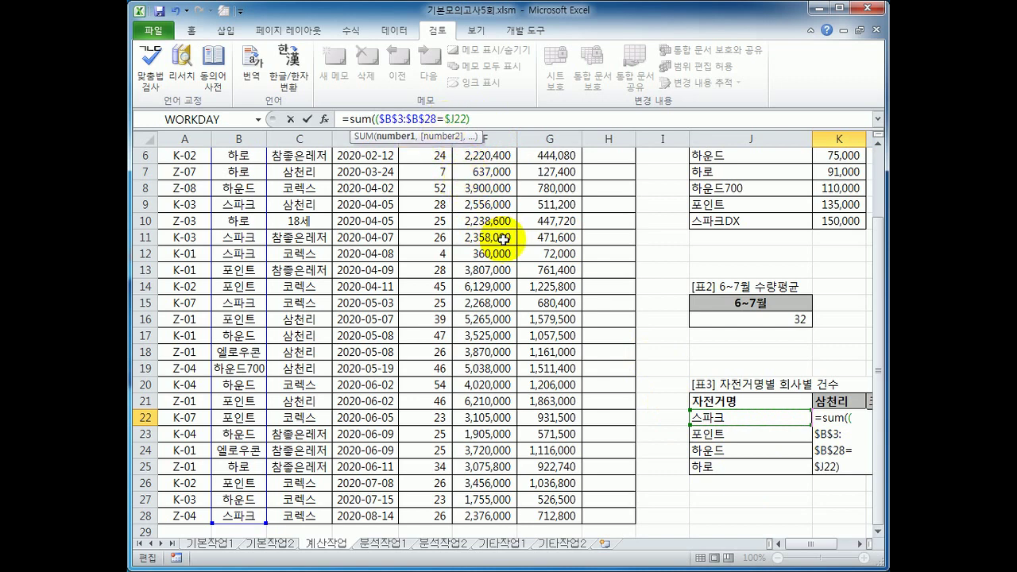
Multiply by a second parenthesized condition in the K22 formula, beginning with the absolute 회사명 range $C$3:$C$28 and an equals sign.
type("*(")
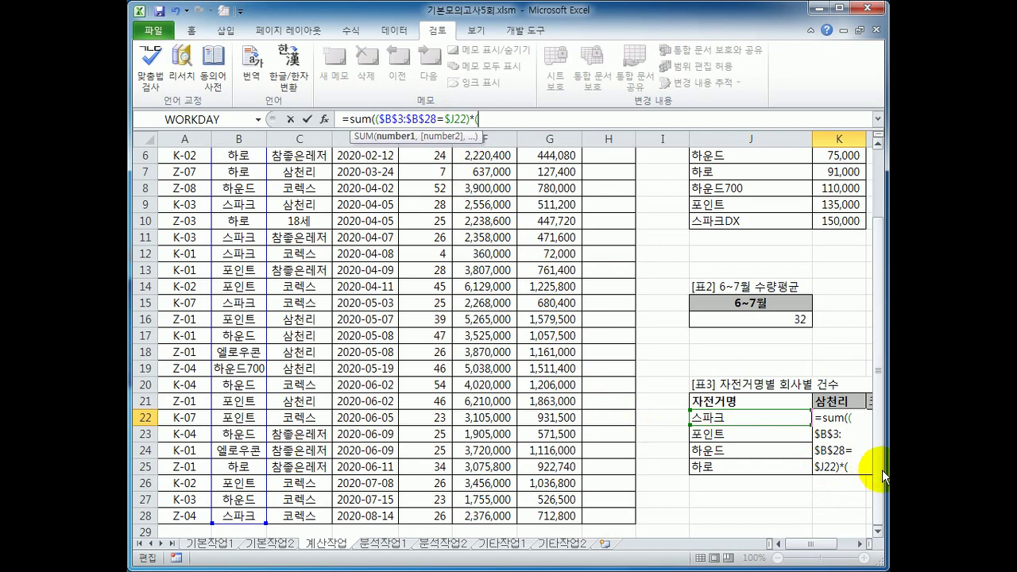
scroll(873, 469, "up", 2)
left_click_drag(295, 189, 310, 475)
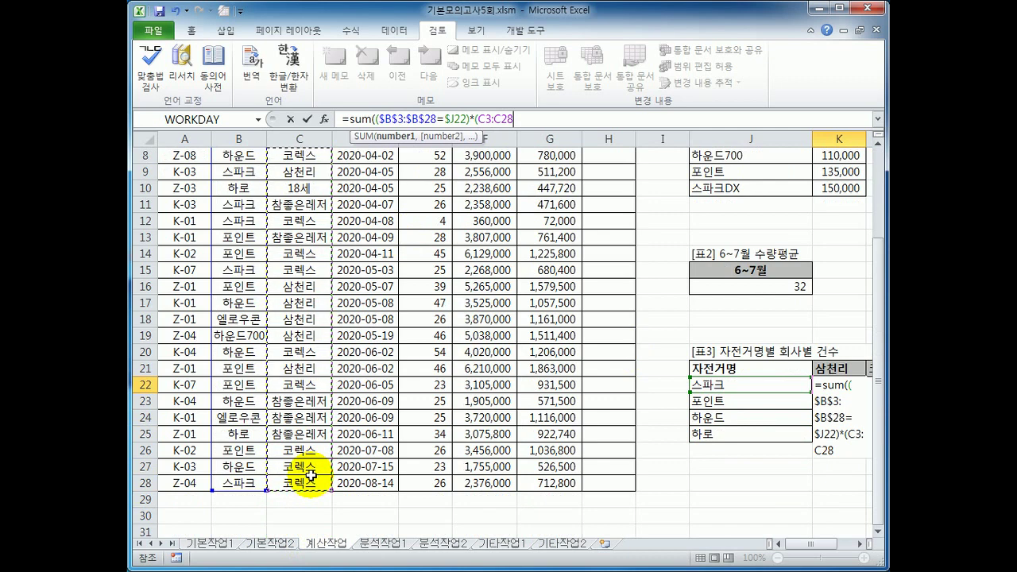
key("F4")
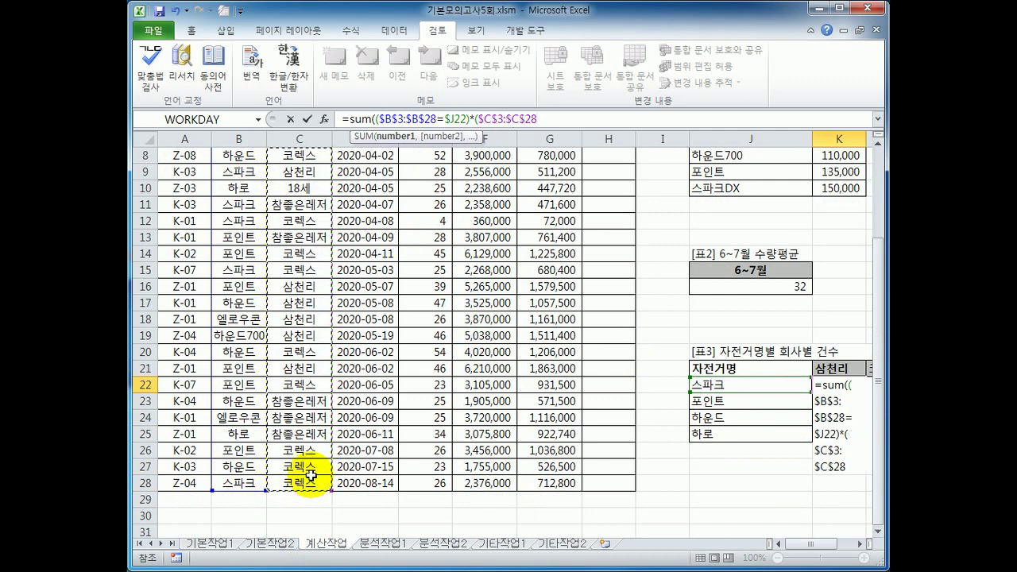
type("=")
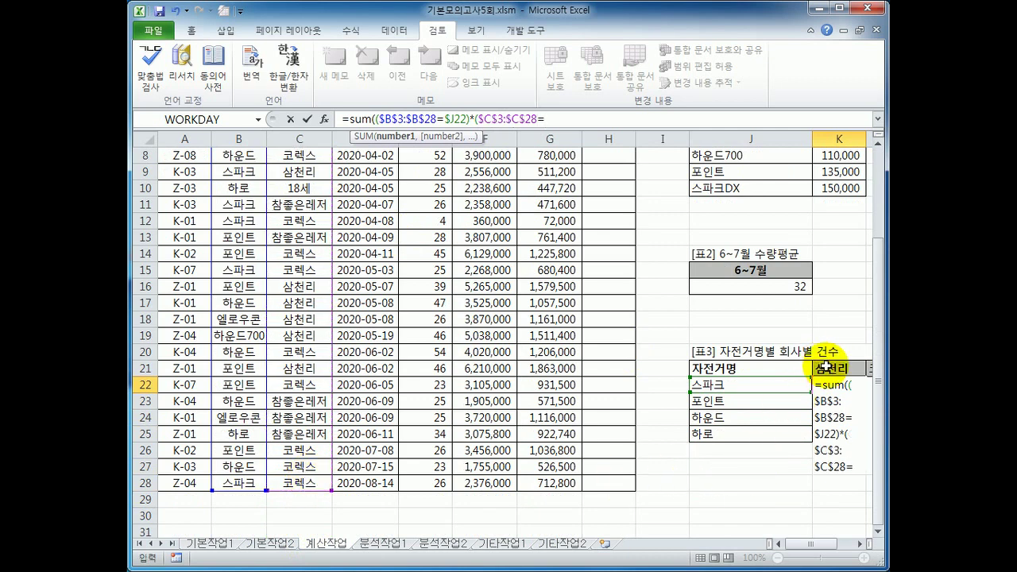
Compare the 회사명 range with the 삼천리 heading in K21, locking only its row as K$21.
left_click(826, 367)
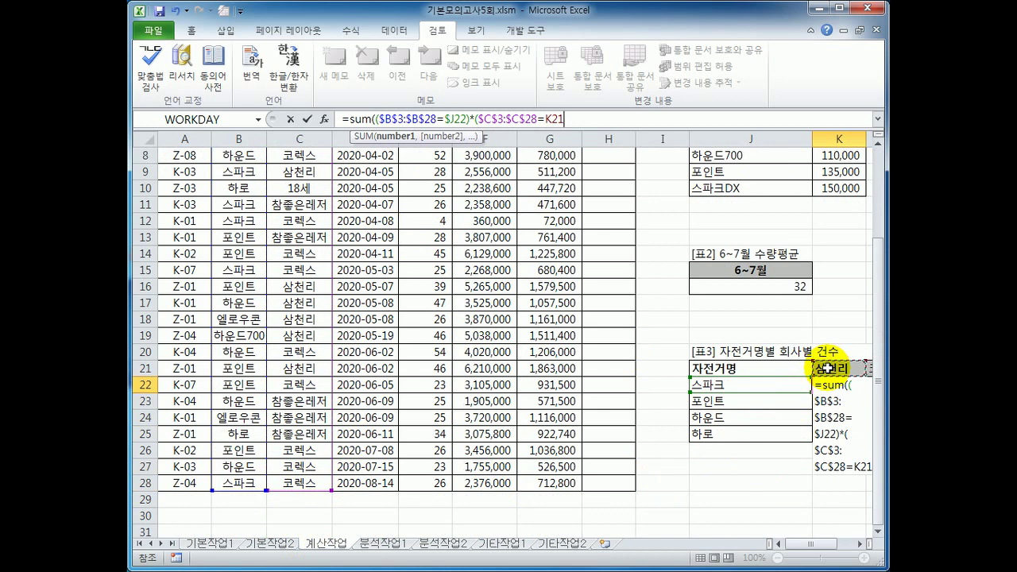
left_click(864, 545)
left_click(864, 544)
left_click(864, 545)
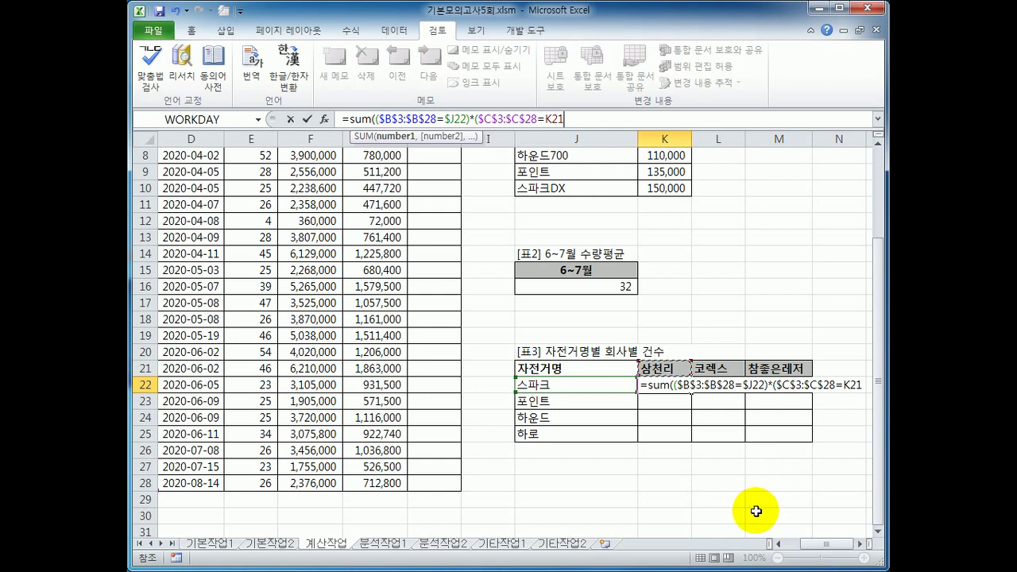
key("F4")
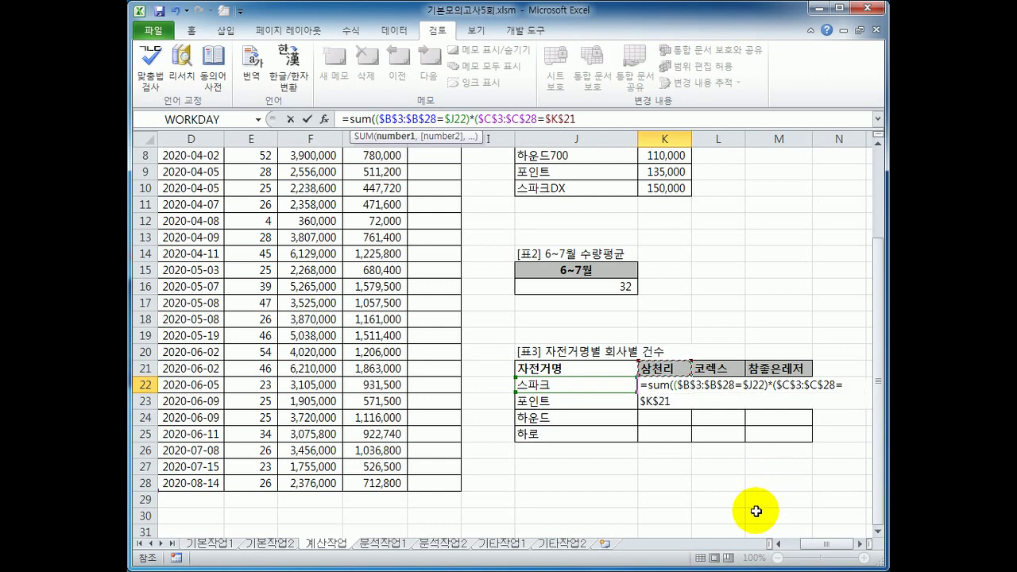
key("F4")
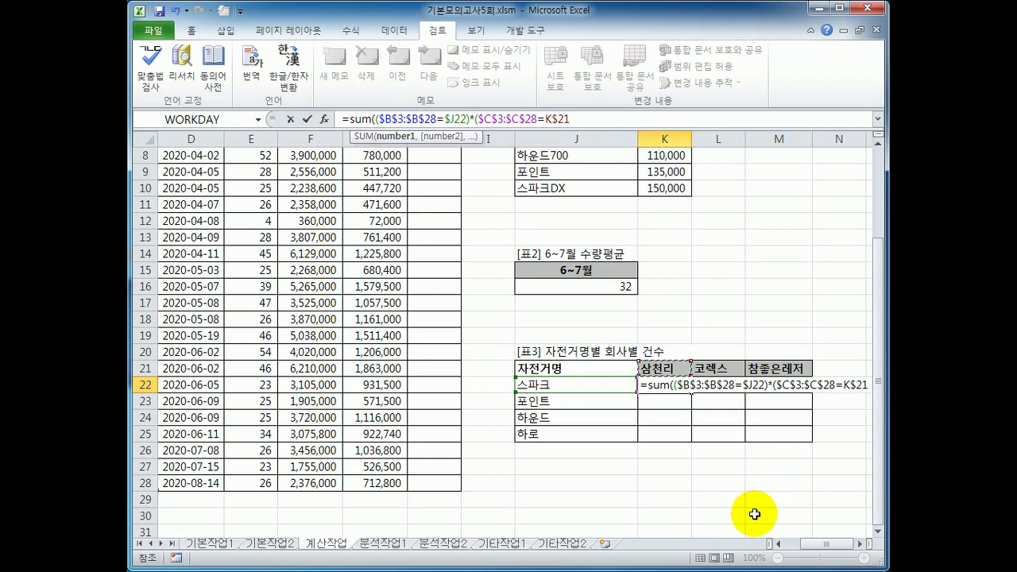
Close the condition and SUM, enter K22 as an array formula, and fill it across K22:M25.
type("))")
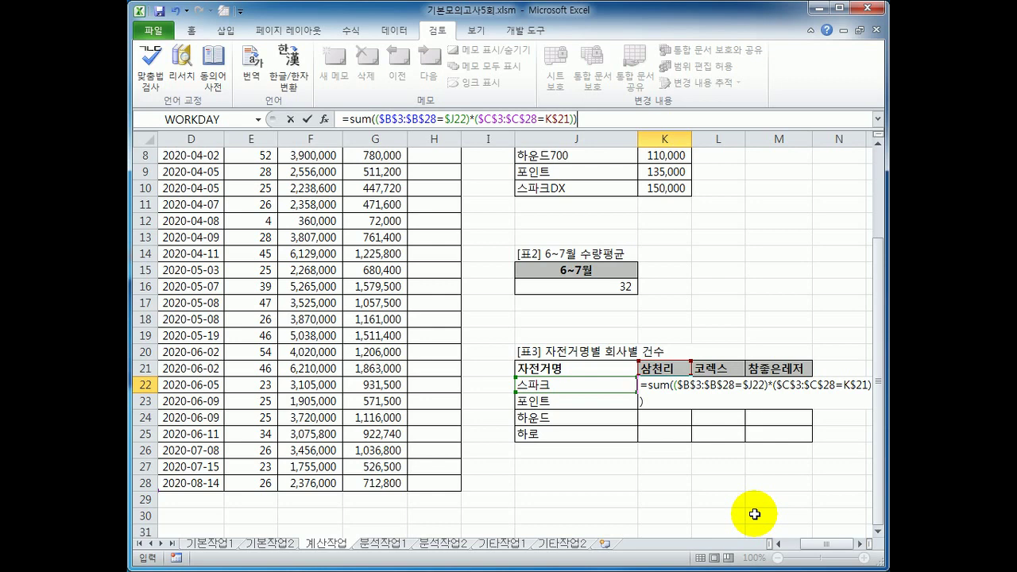
key("ctrl+shift+Return")
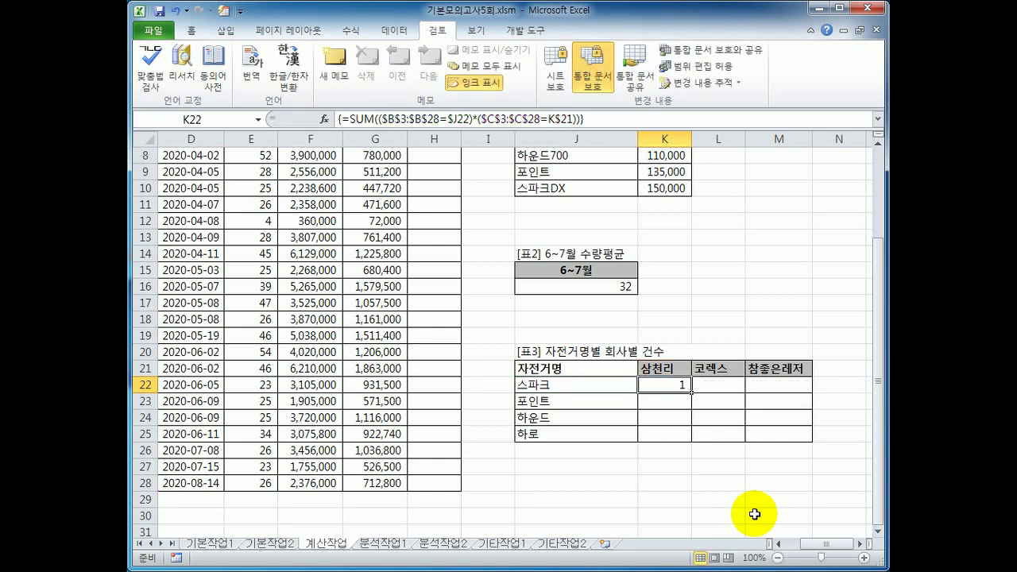
left_click_drag(691, 392, 806, 443)
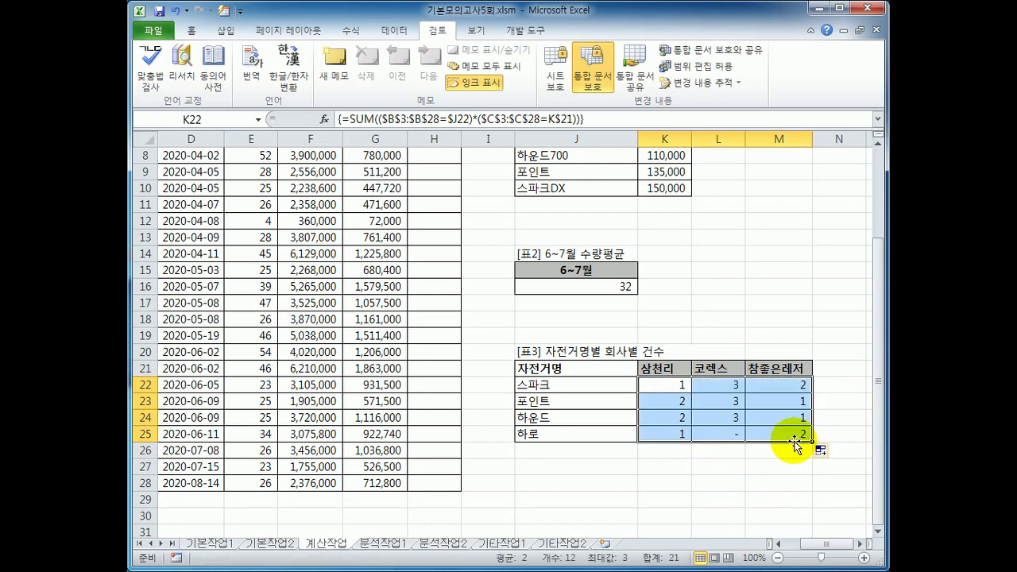
Select H3 in the 비고 column, then open the Visual Basic editor and insert a new module.
scroll(556, 421, "up", 3)
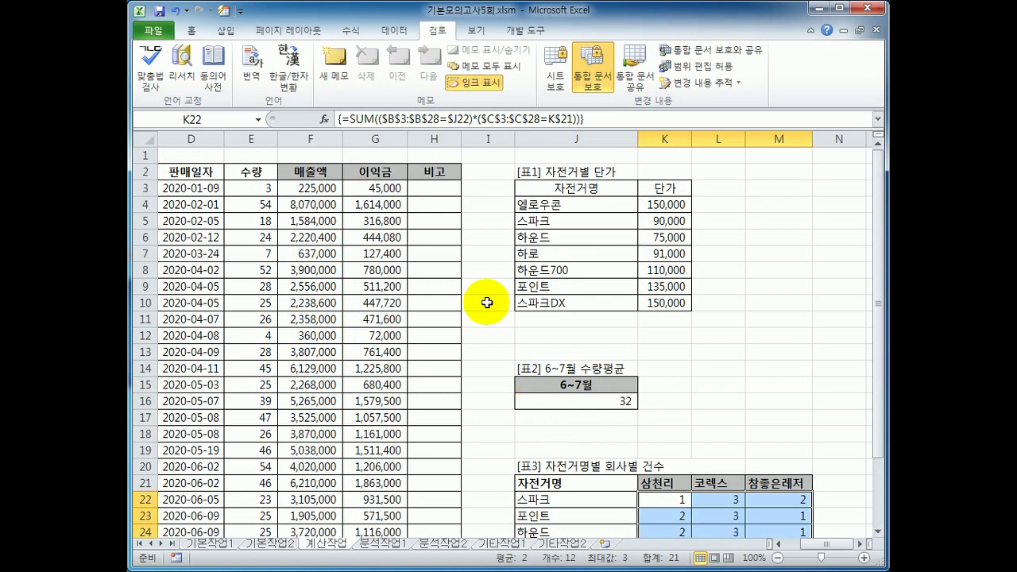
left_click(436, 196)
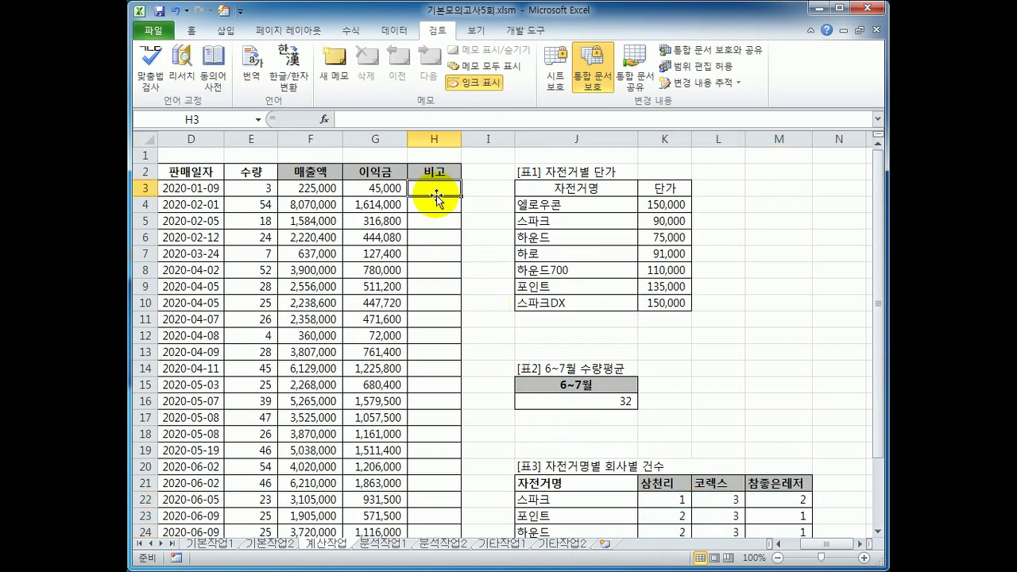
left_click(517, 32)
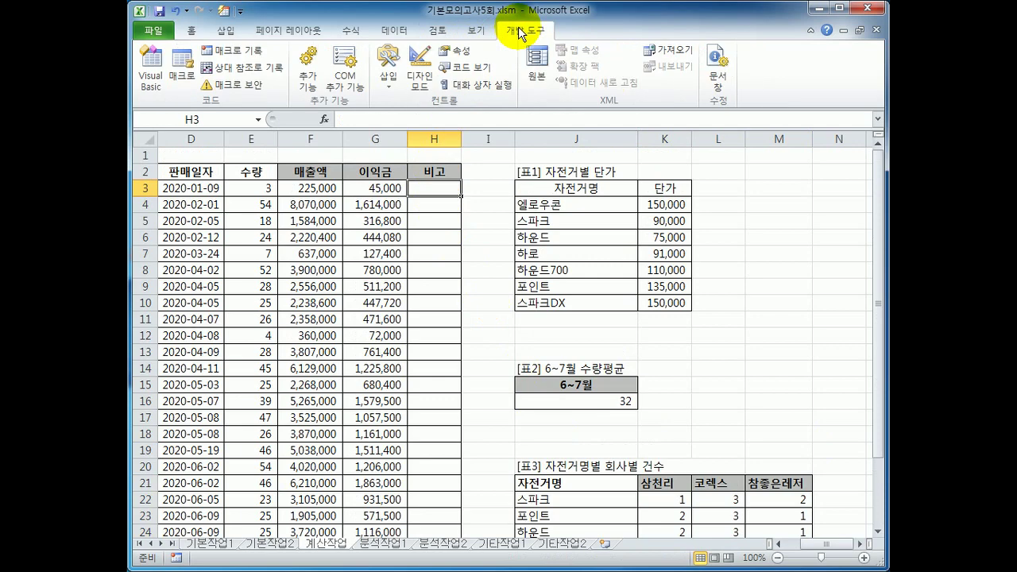
left_click(150, 79)
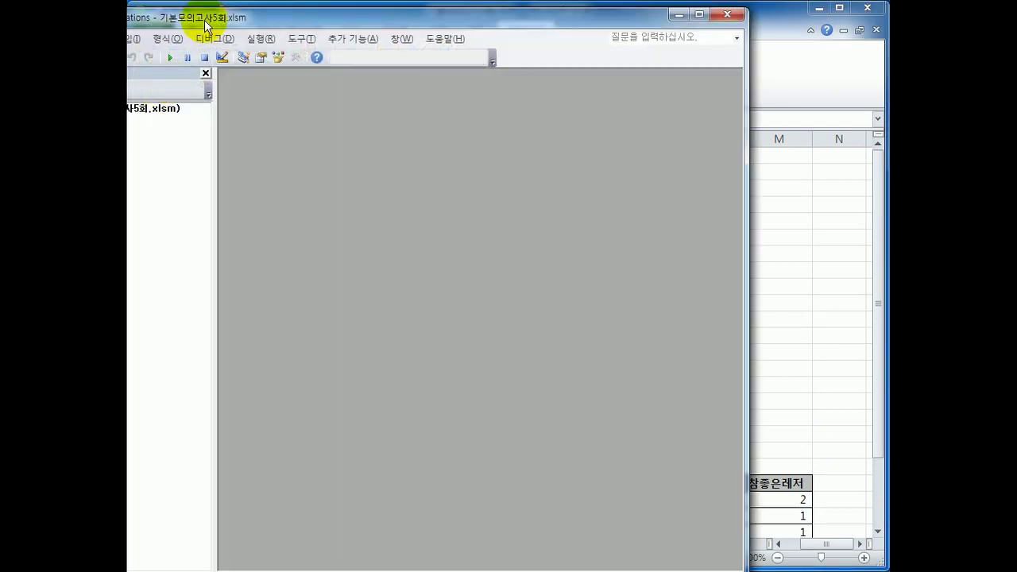
left_click_drag(205, 27, 363, 18)
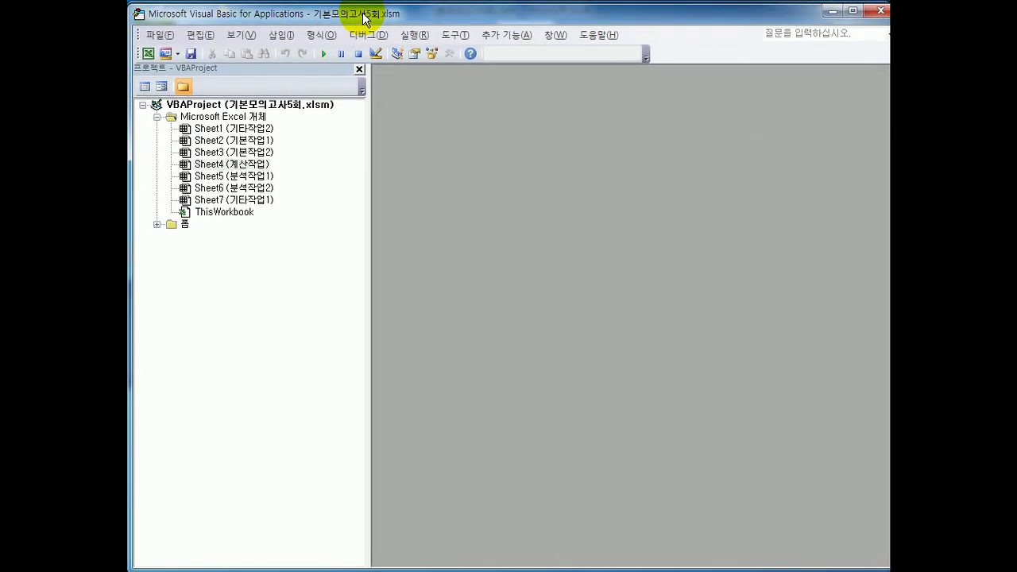
left_click(282, 35)
left_click(292, 85)
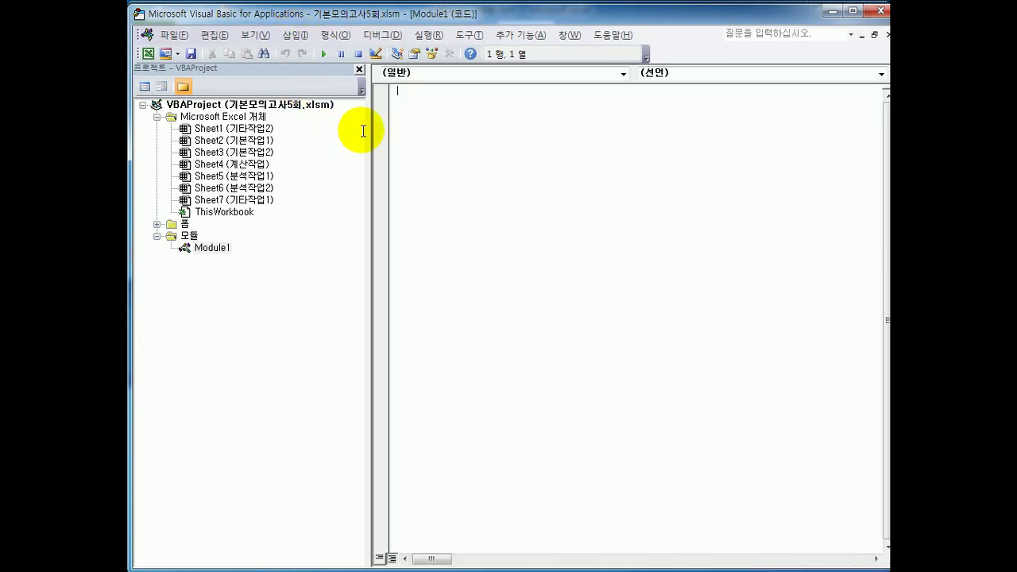
Declare the public function fn비고 with the argument 수량 in the new module.
type("publi")
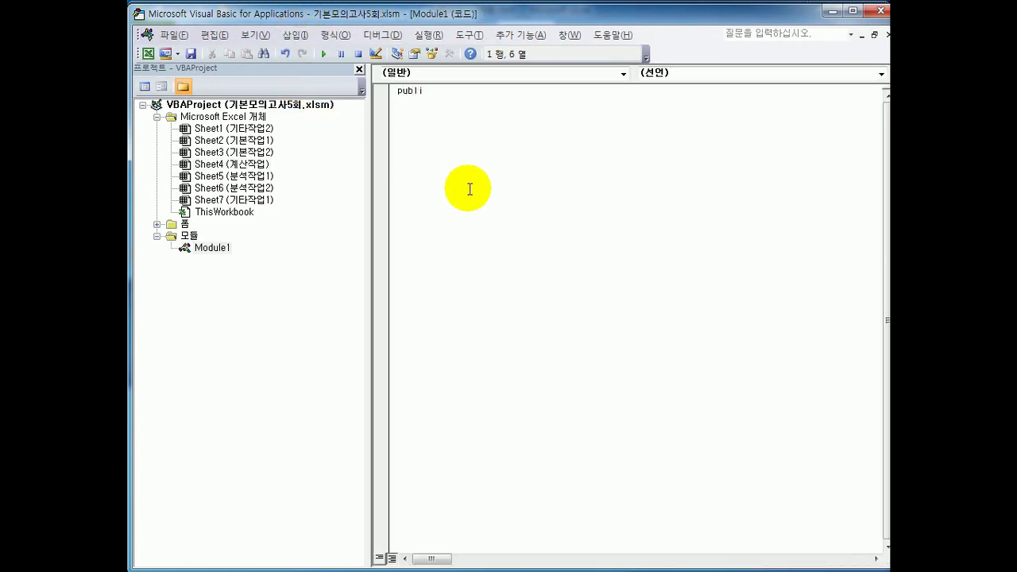
type("c function fn비고(수량)")
key("Return")
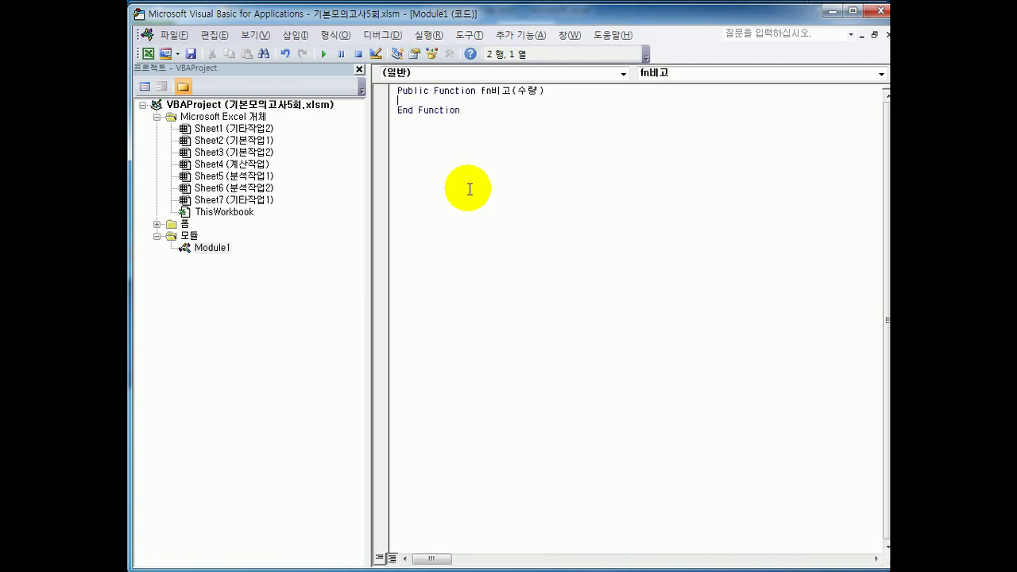
Start a Select Case block on 수량 inside fn비고, with the first condition Case Is >= 30.
key("Return")
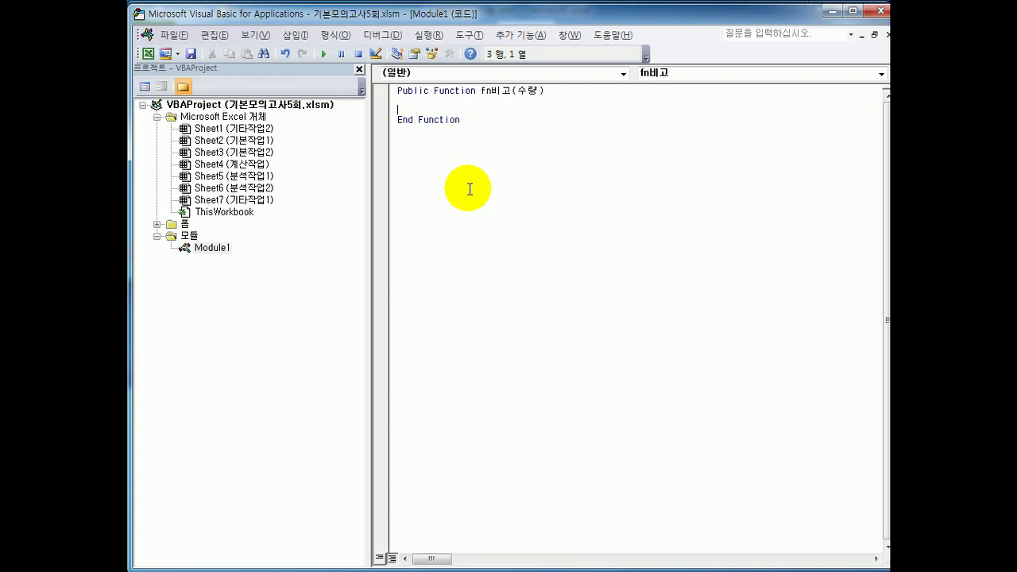
key("Tab")
type("select case 수량")
key("Return")
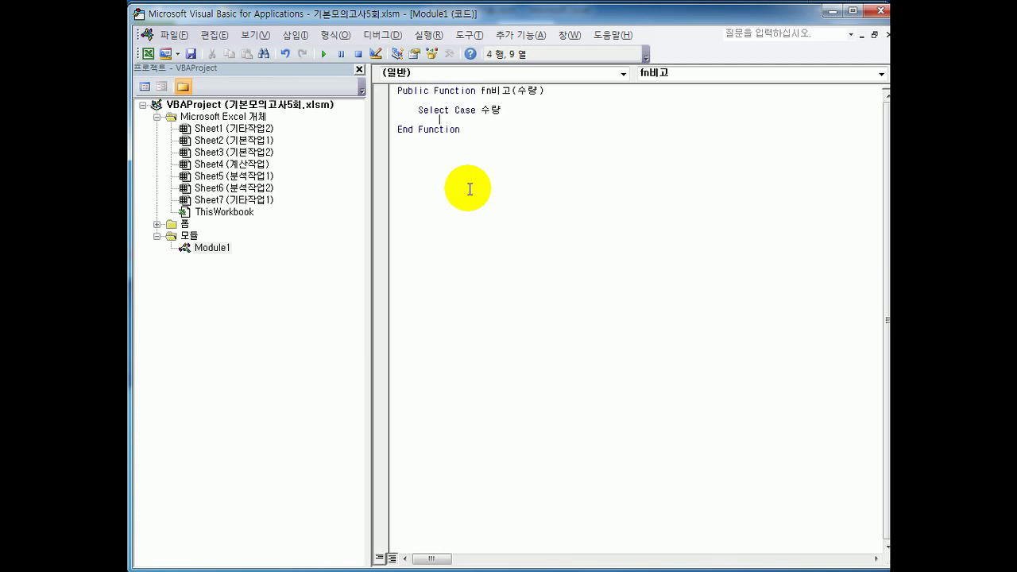
type("case is >= 30")
key("Return")
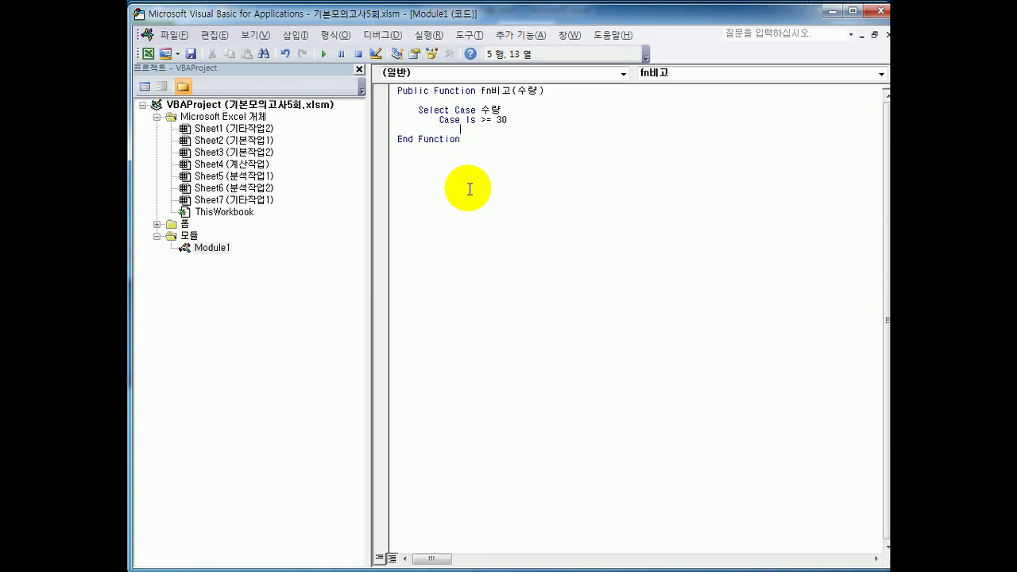
Make fn비고 return "단체구매" for the >= 30 case.
type("fn비고")
type(" =")
type("\"eks")
key("BackSpace")
key("BackSpace")
key("BackSpace")
type("단체구매\"")
key("Return")
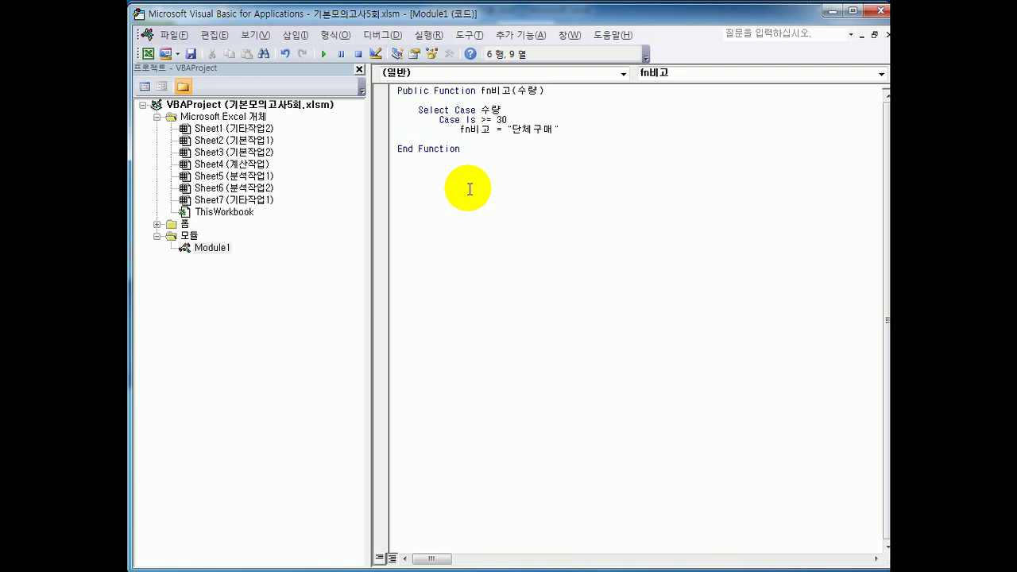
Add a Case Is < 5 branch in which fn비고 returns "개인구매".
type("cal")
key("BackSpace")
type("se if")
type(" <5")
key("Return")
key("Tab")
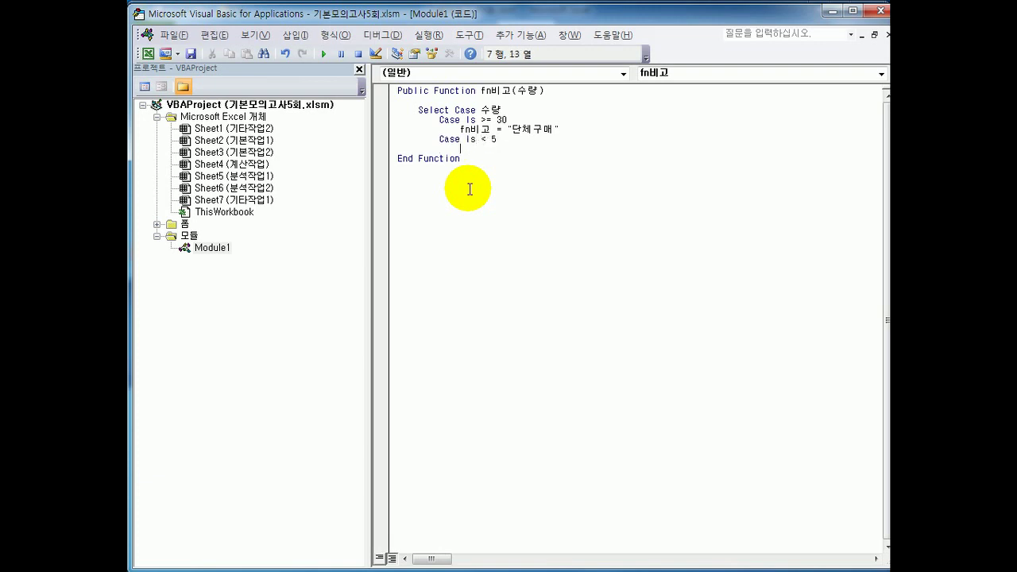
type("fn비고 ")
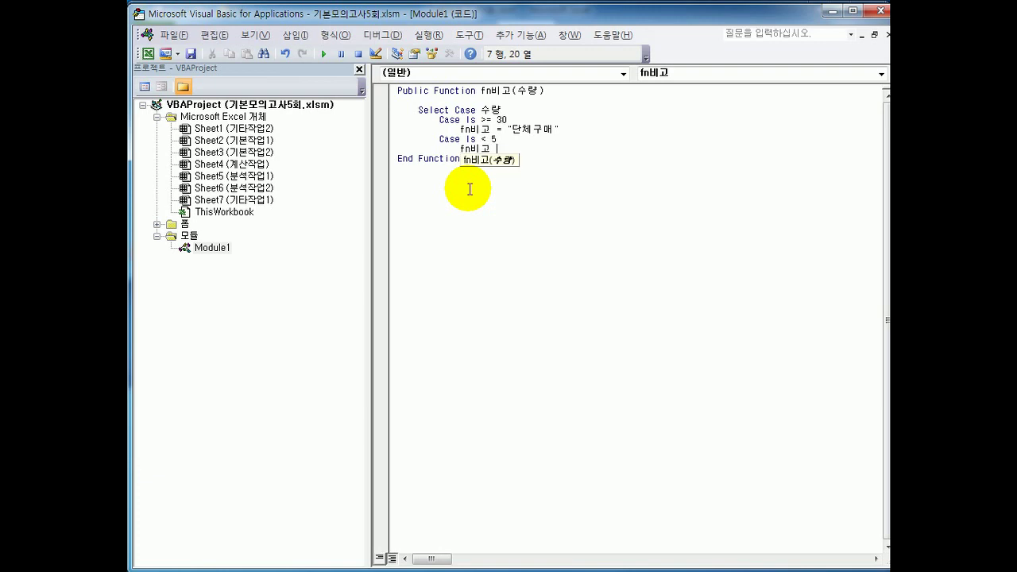
type("= \"개인구매\"")
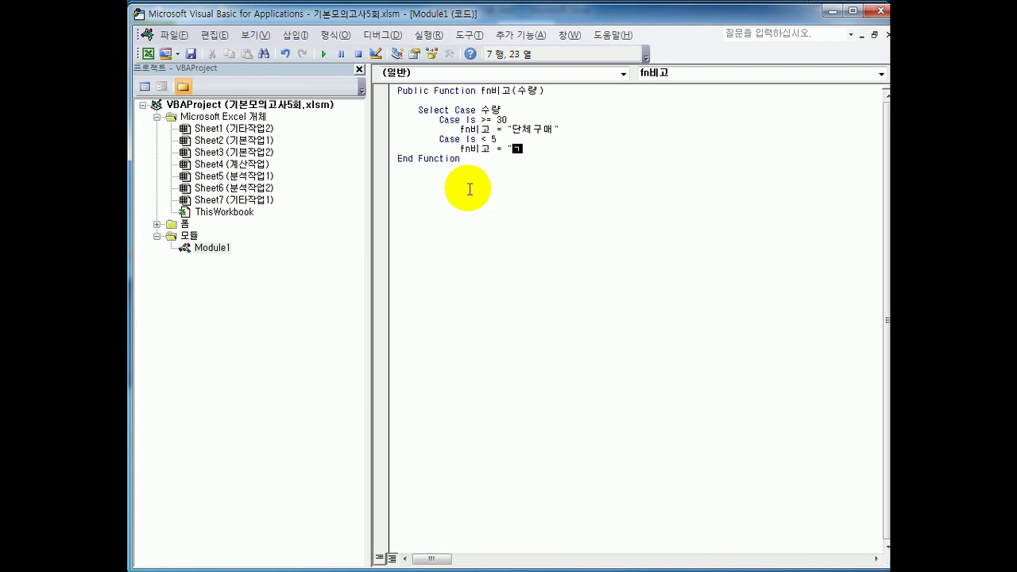
key("Return")
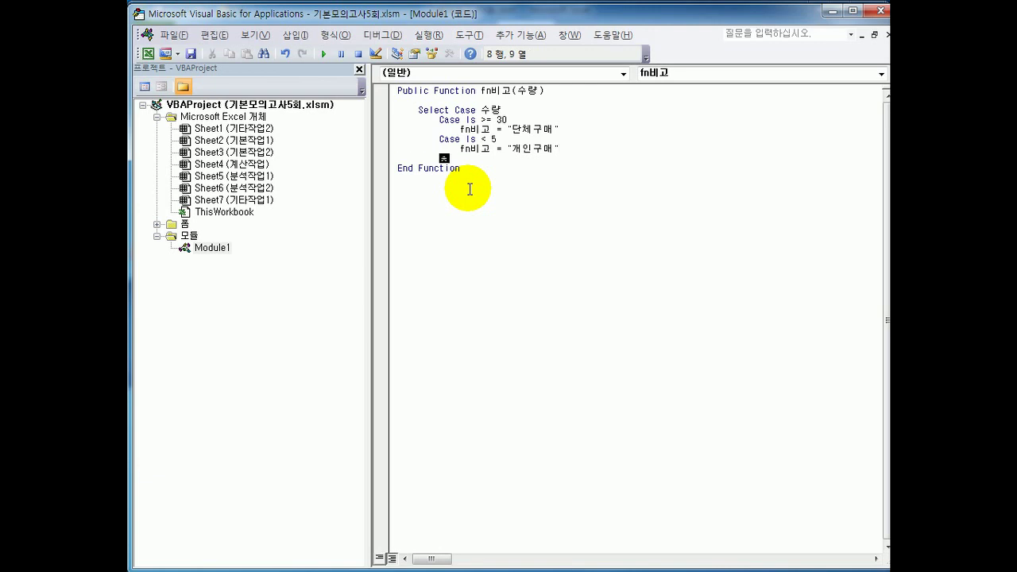
Add a Case Else branch that sets fn비고 to an empty string "", and close the block with End Select.
type("case else")
key("Return")
key("Tab")
type("fn비고 ")
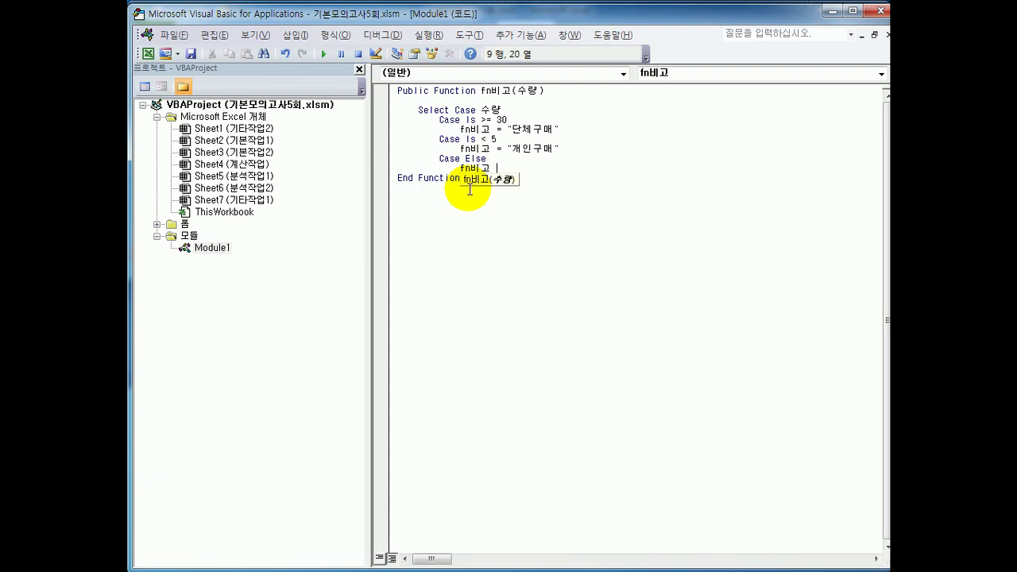
type("= \"\"")
key("Return")
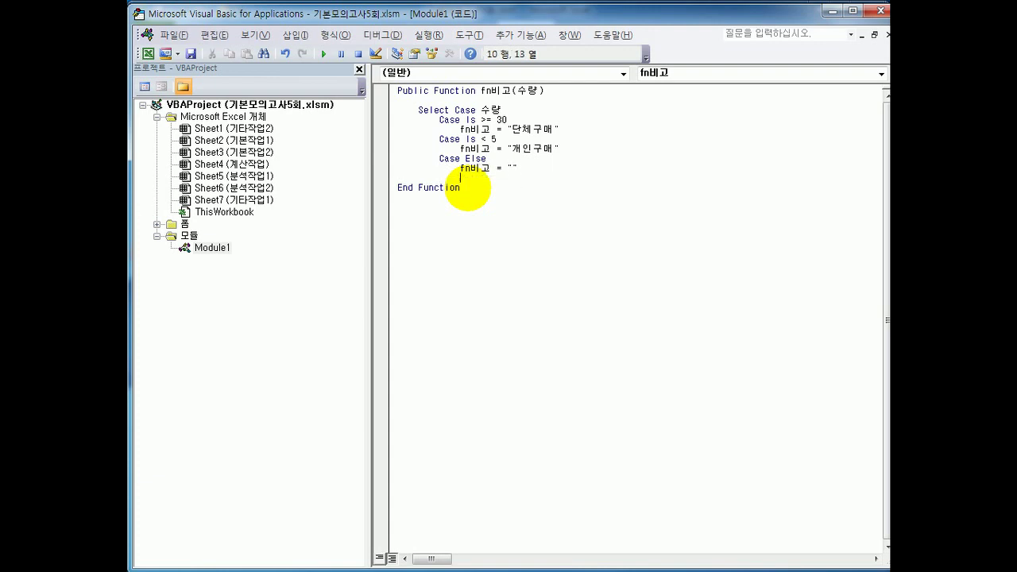
key("BackSpace")
type("end select")
key("Return")
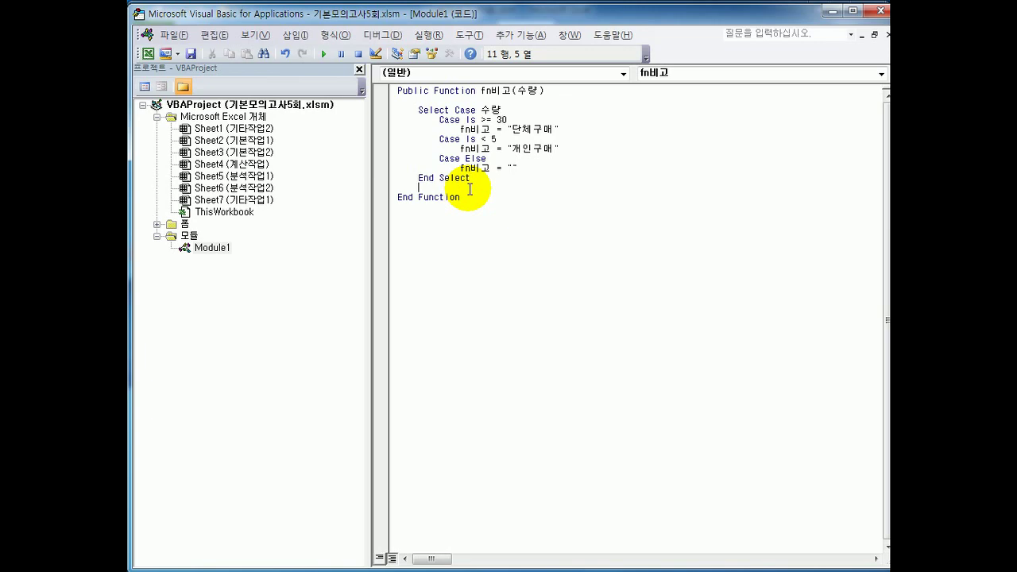
Return to the Excel sheet and insert the user-defined function fn비고 in H3 with E3 as its 수량 argument.
left_click(880, 10)
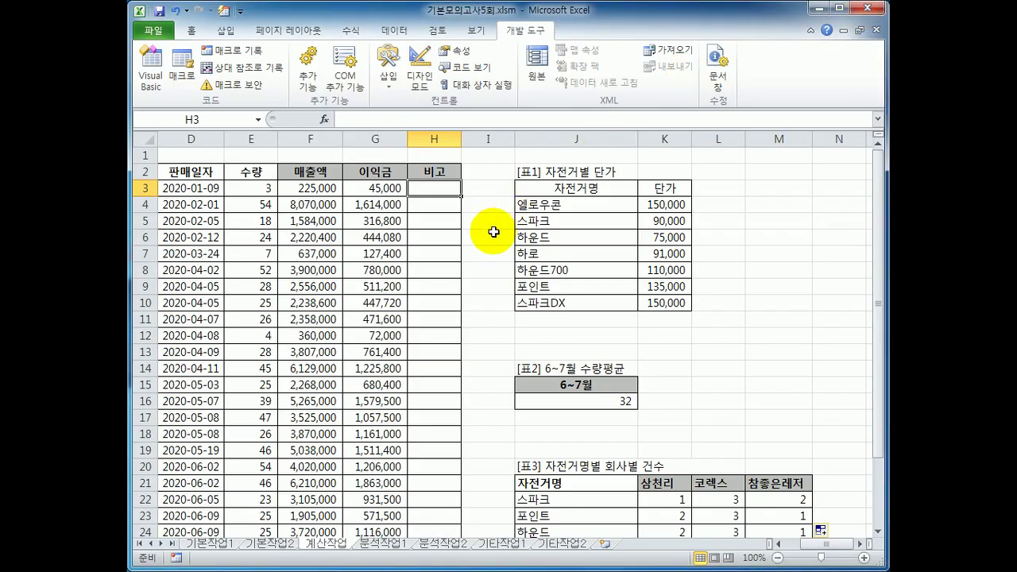
left_click(326, 117)
left_click(386, 231)
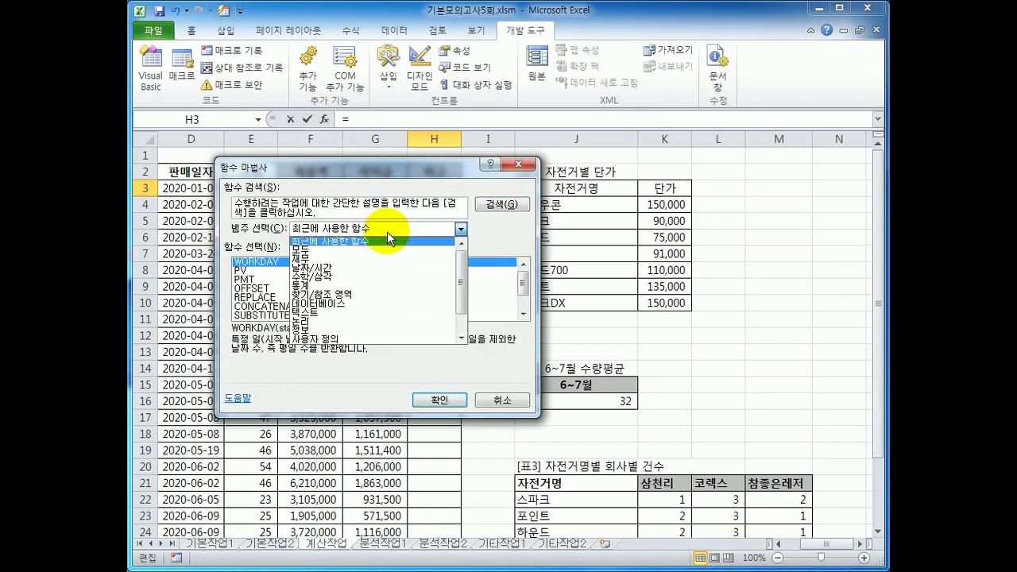
left_click(377, 338)
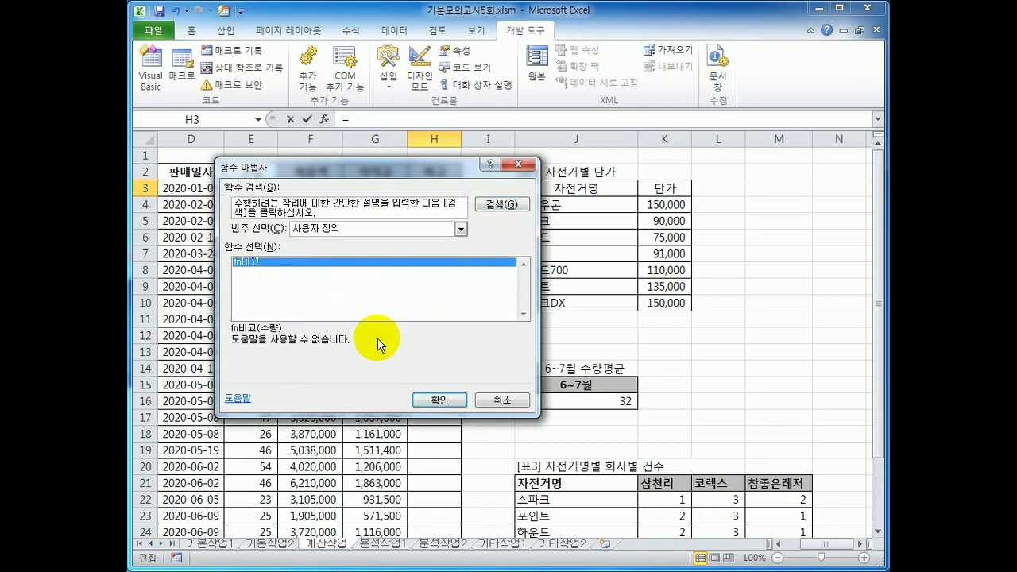
left_click(449, 403)
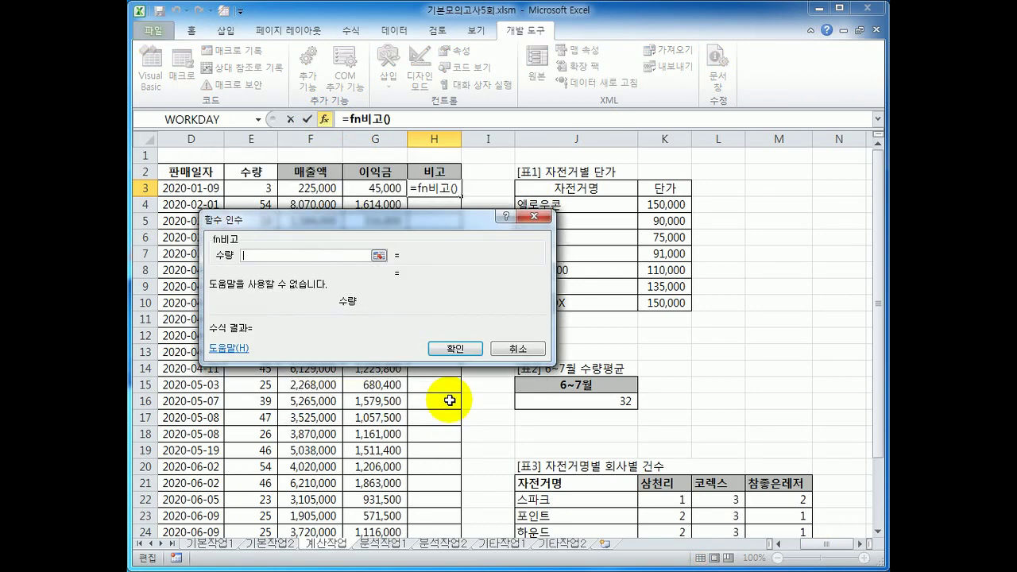
left_click(267, 189)
left_click(444, 347)
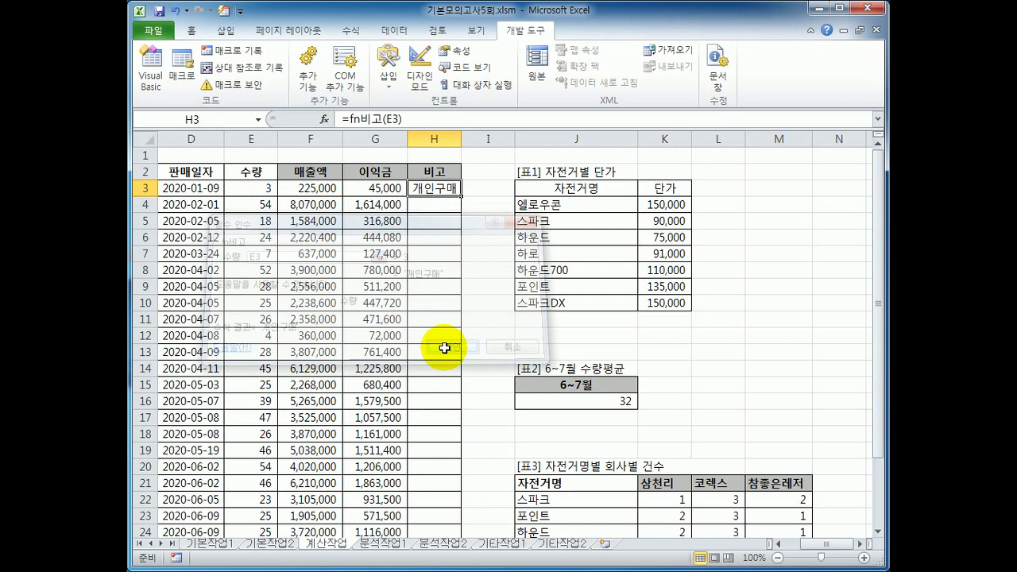
Fill the fn비고 formula down the 비고 column and check the first few cells, H3 to H7.
double_click(460, 196)
left_click(451, 205)
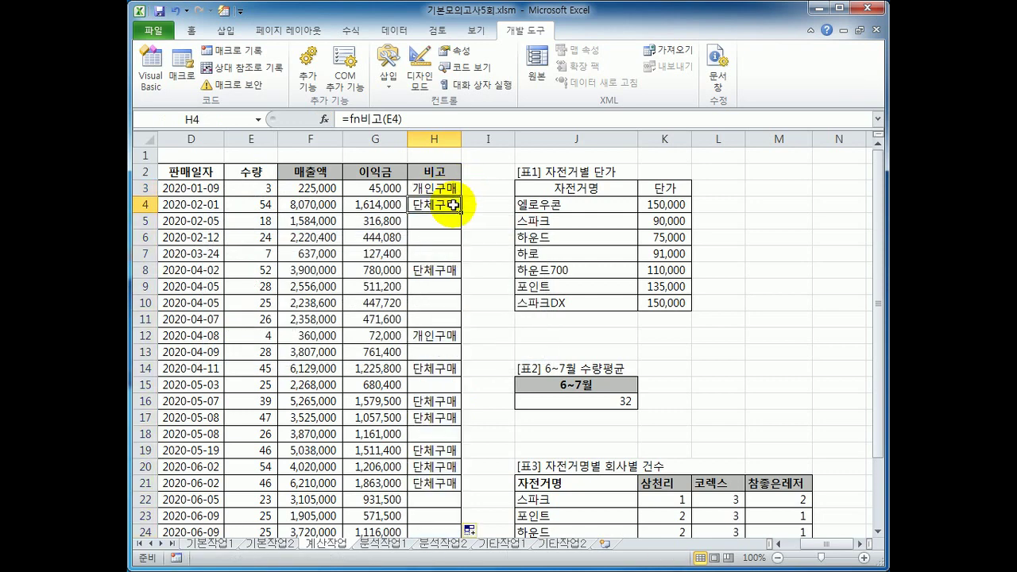
left_click(447, 189)
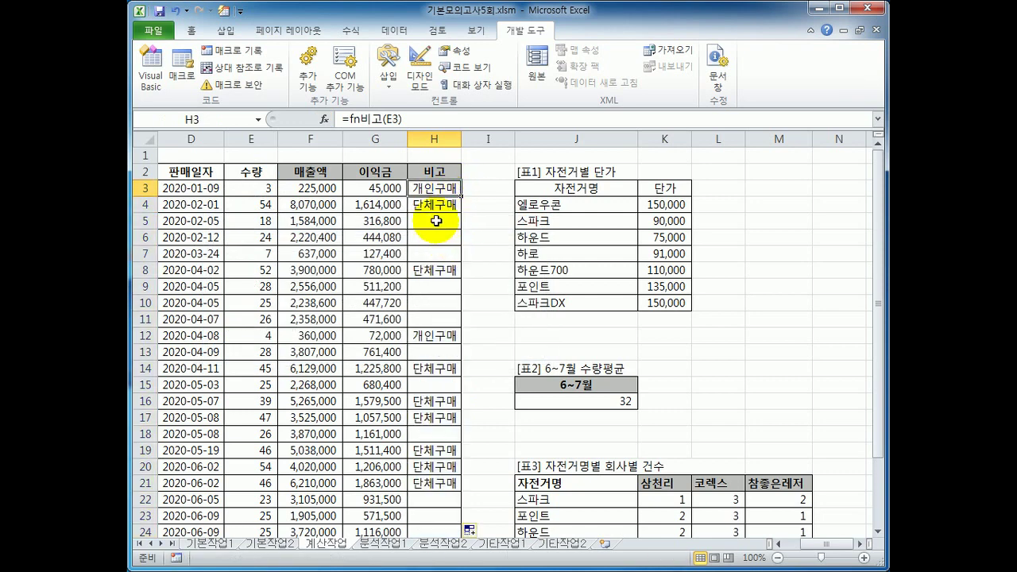
left_click_drag(445, 221, 438, 254)
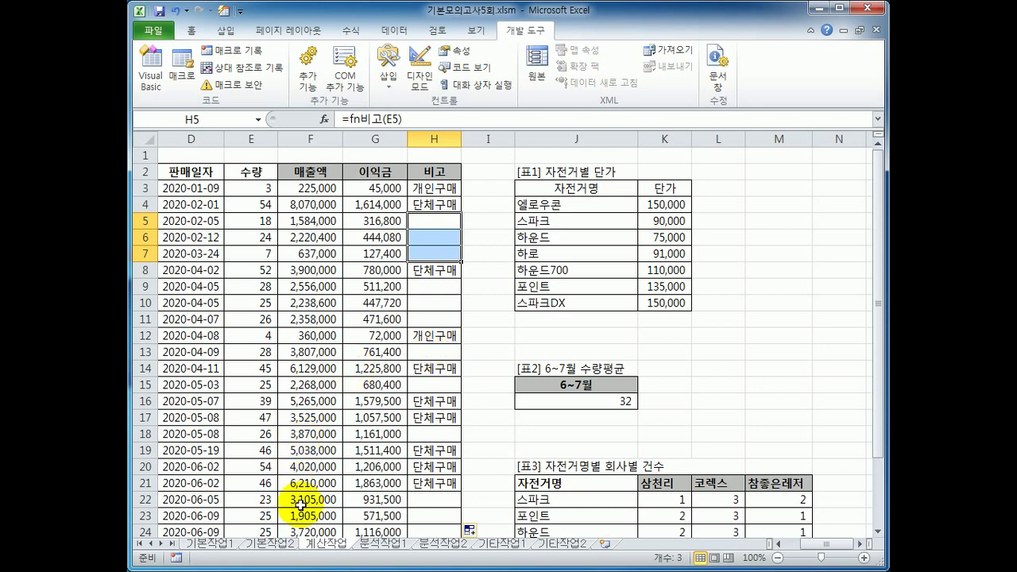
On the 분석작업1 sheet, create a pivot table from the range A1:G39, placed in the existing worksheet at I4.
left_click(380, 543)
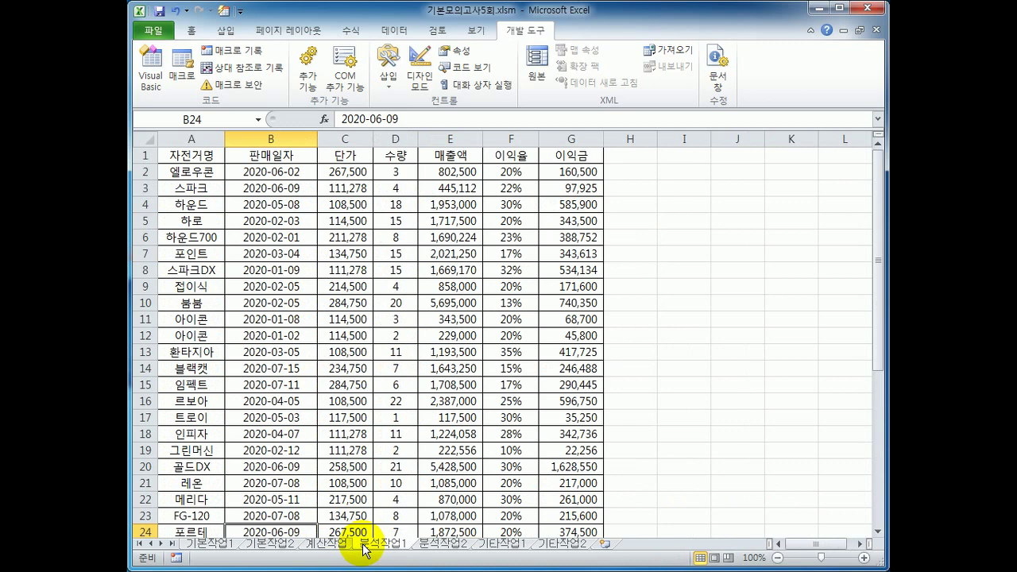
left_click(199, 156)
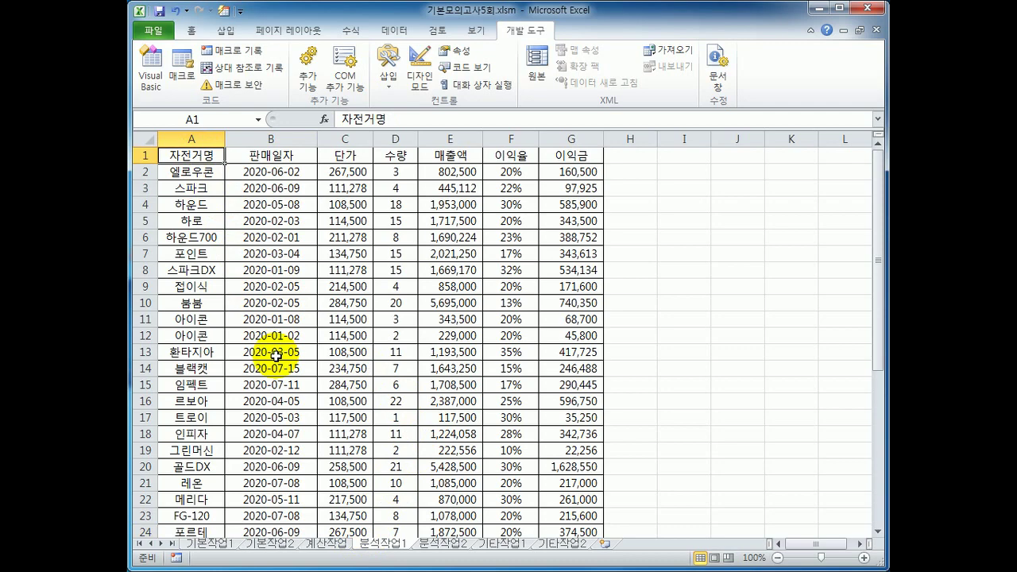
left_click(224, 30)
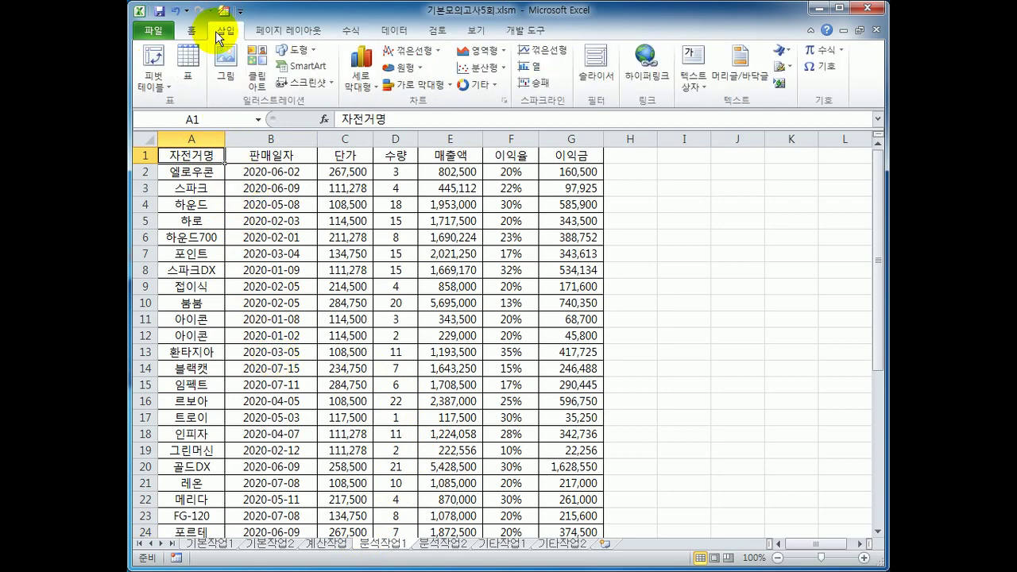
left_click(155, 57)
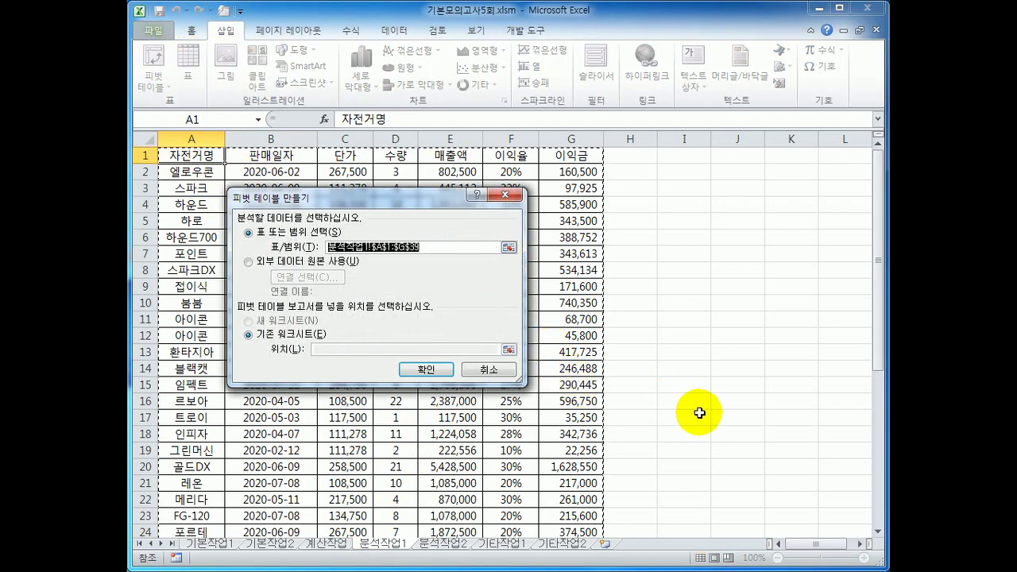
scroll(699, 412, "down", 8)
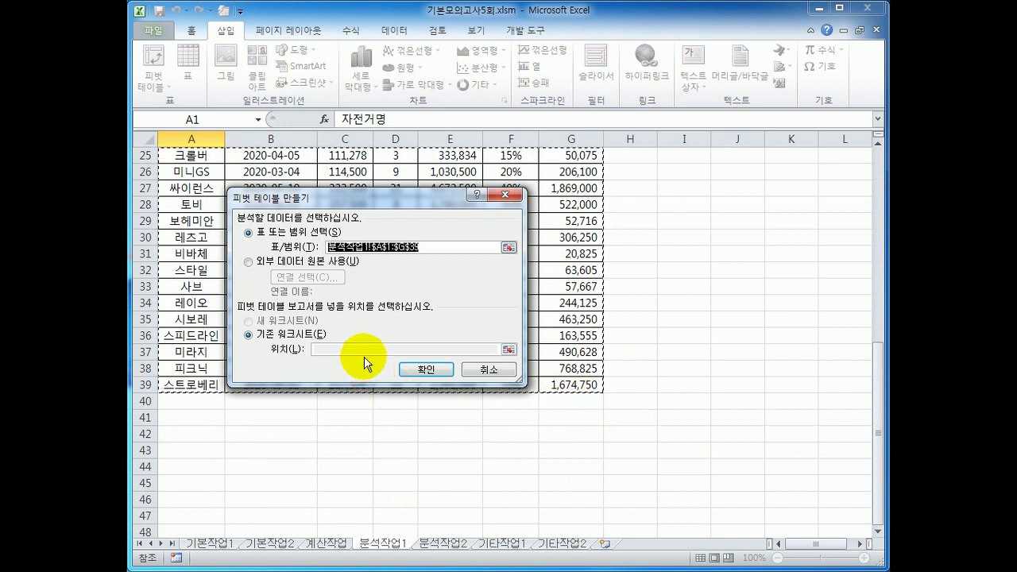
left_click(281, 338)
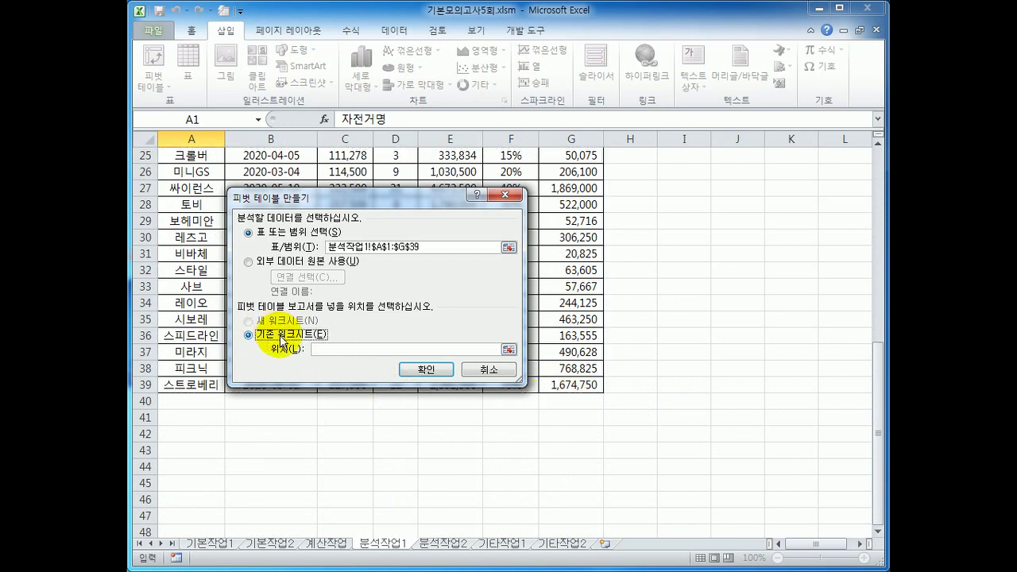
left_click(331, 348)
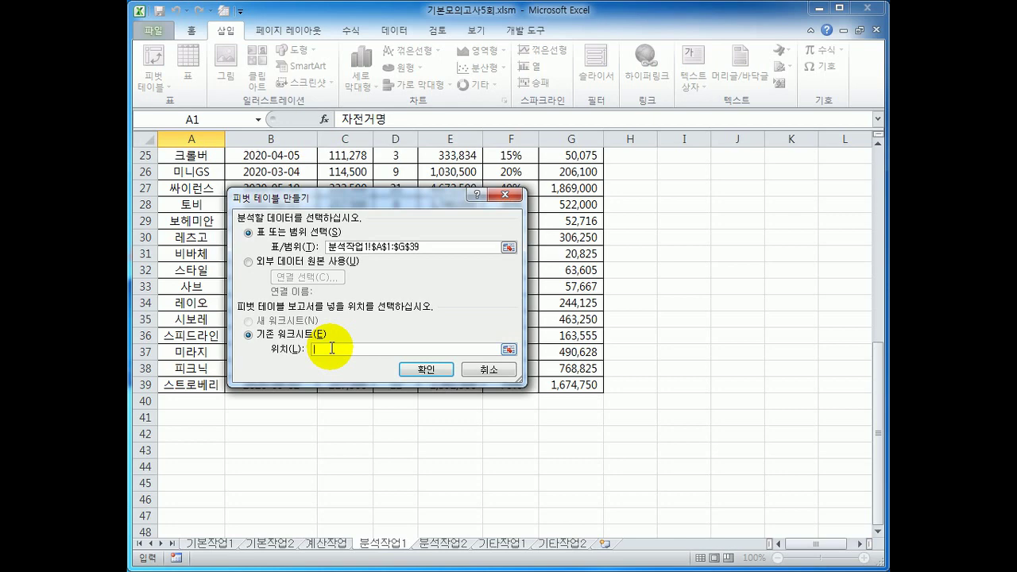
scroll(577, 357, "up", 8)
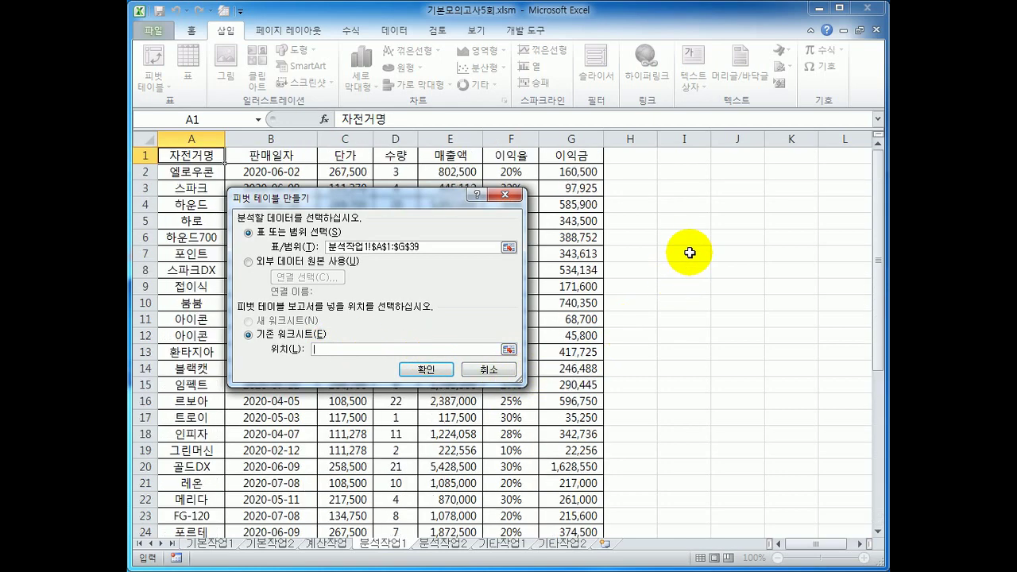
left_click(688, 208)
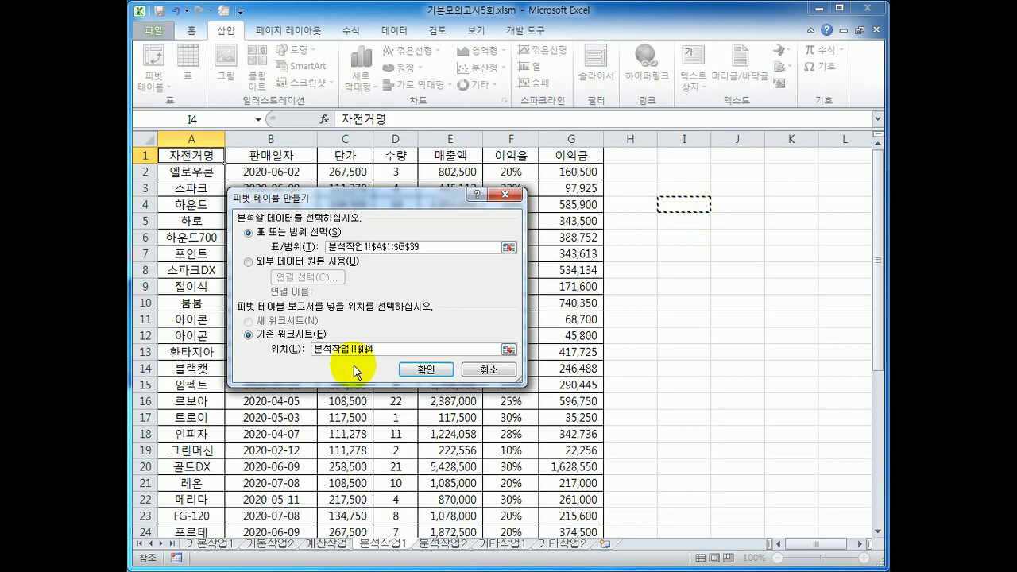
left_click(421, 369)
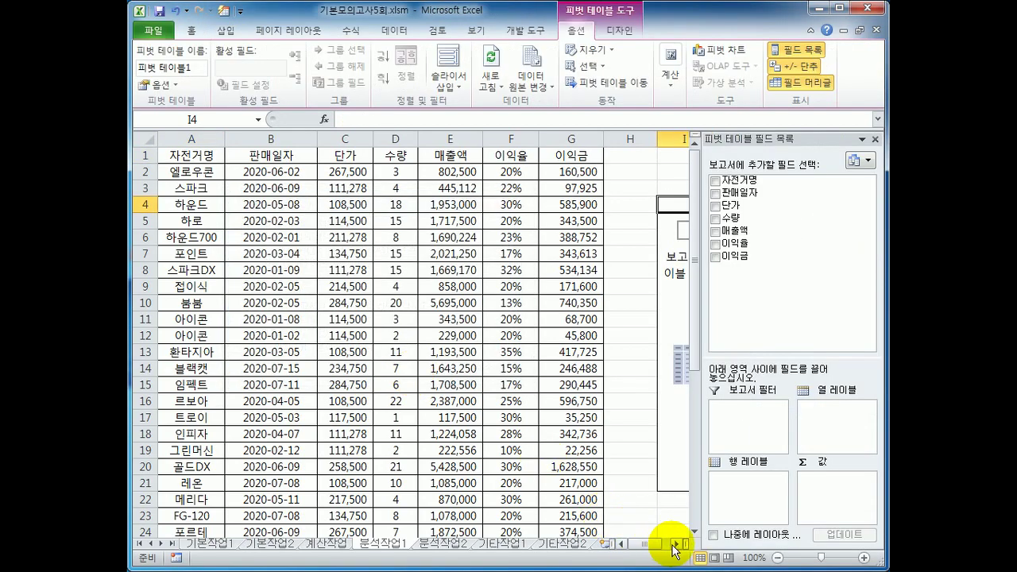
Set 판매일자 as the pivot table's report filter, 매출액 as its row label, and 자전거명, 단가 and 이익금 as its values.
left_click(676, 544)
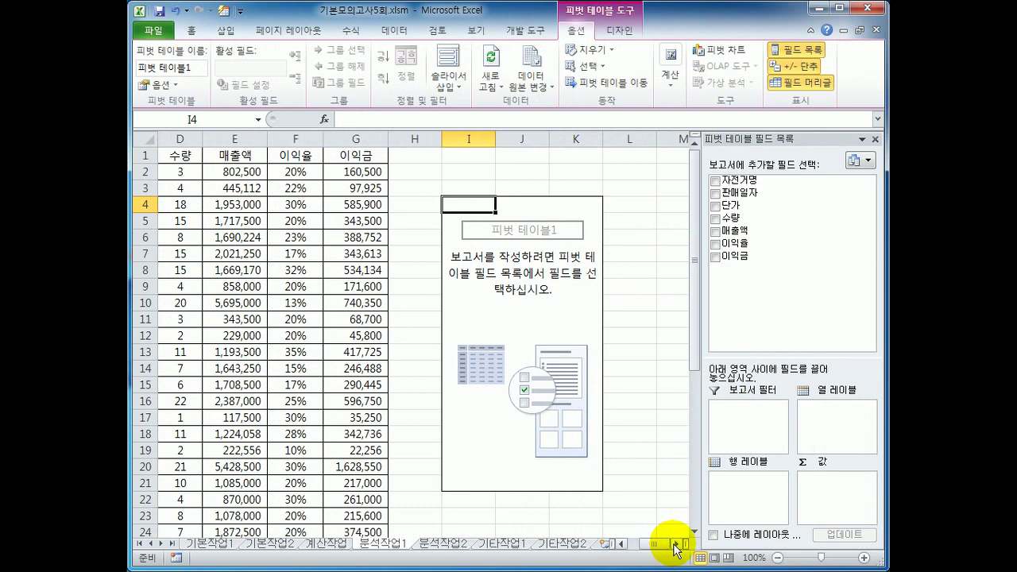
left_click_drag(761, 198, 769, 443)
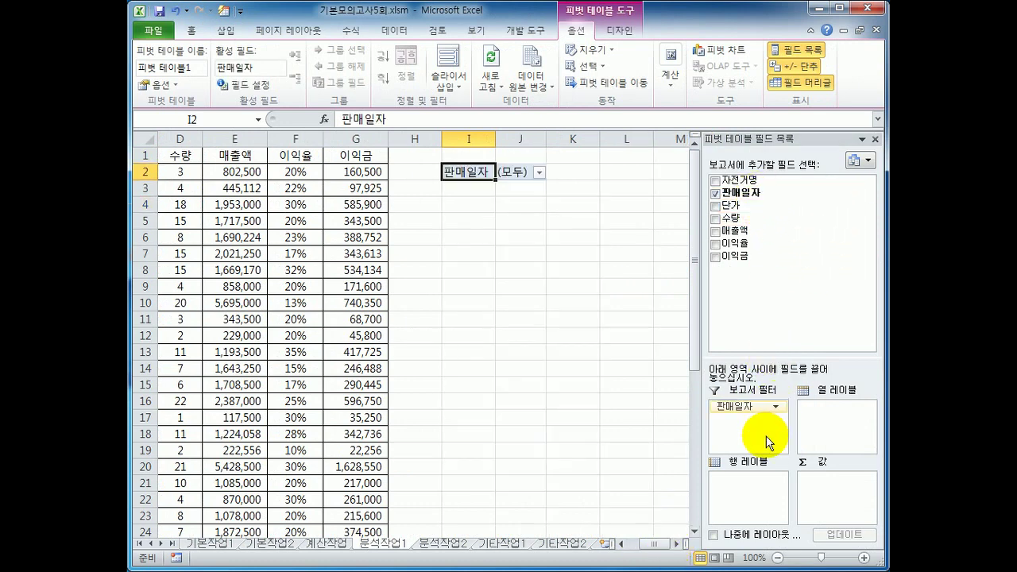
left_click_drag(727, 231, 759, 489)
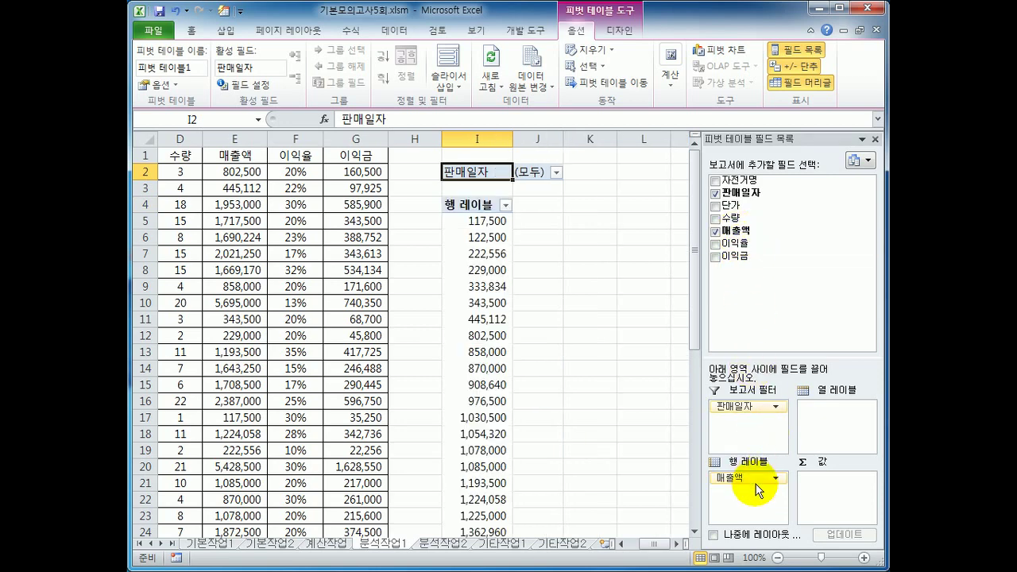
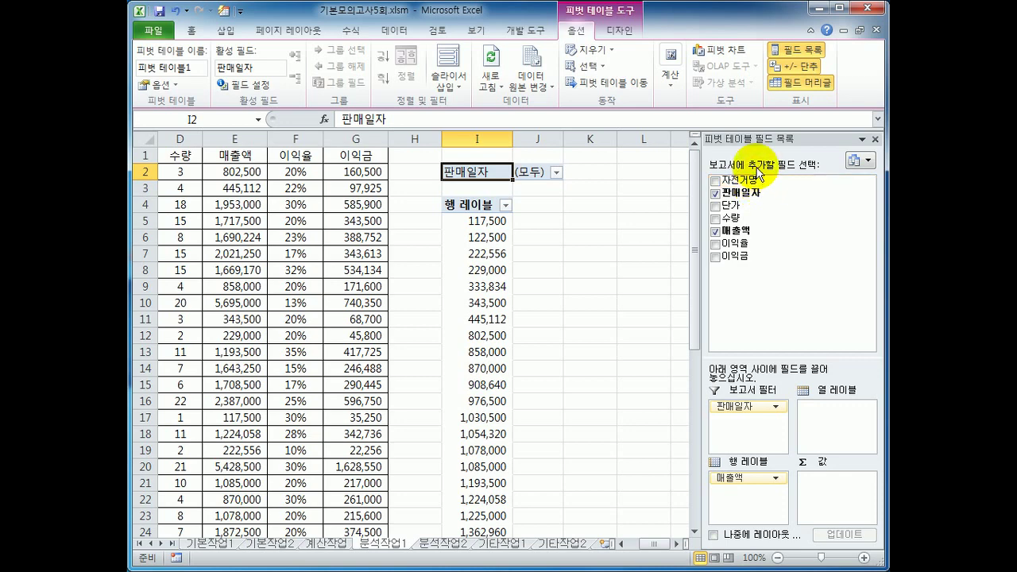
left_click_drag(755, 184, 836, 485)
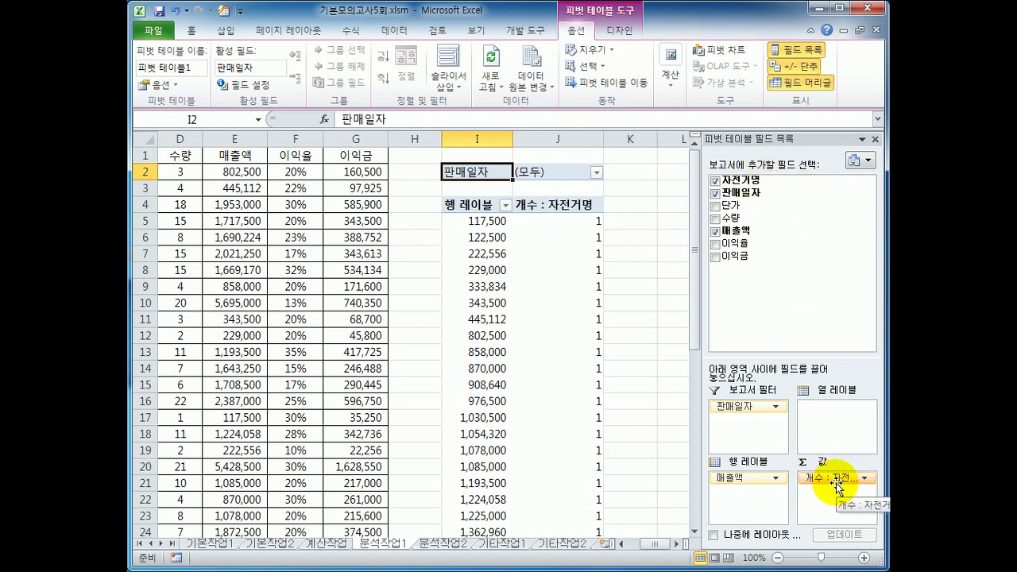
left_click_drag(761, 205, 833, 520)
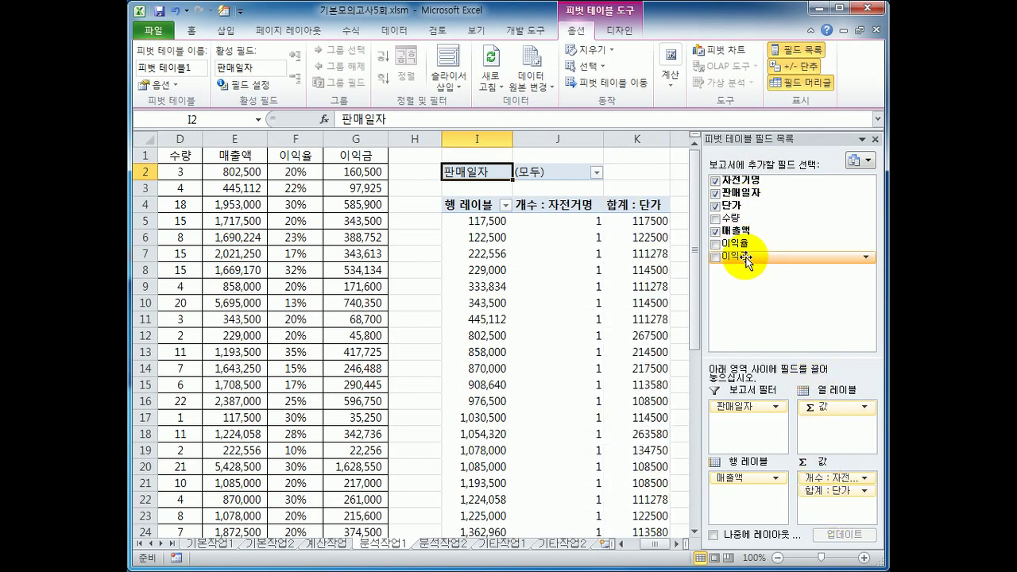
left_click_drag(741, 254, 820, 520)
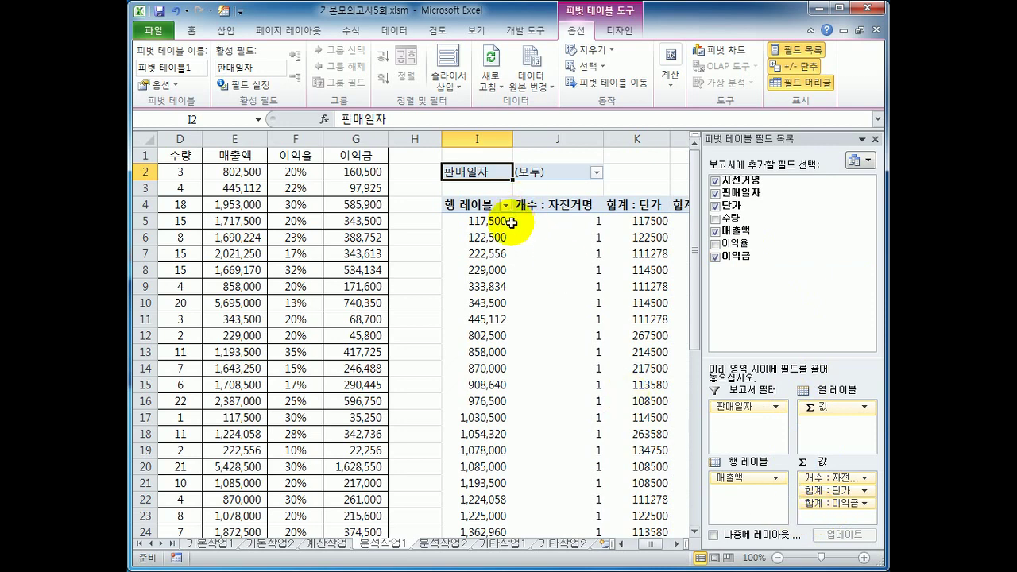
Change the pivot table's report layout to tabular form (테이블 형식으로 표시).
left_click(633, 44)
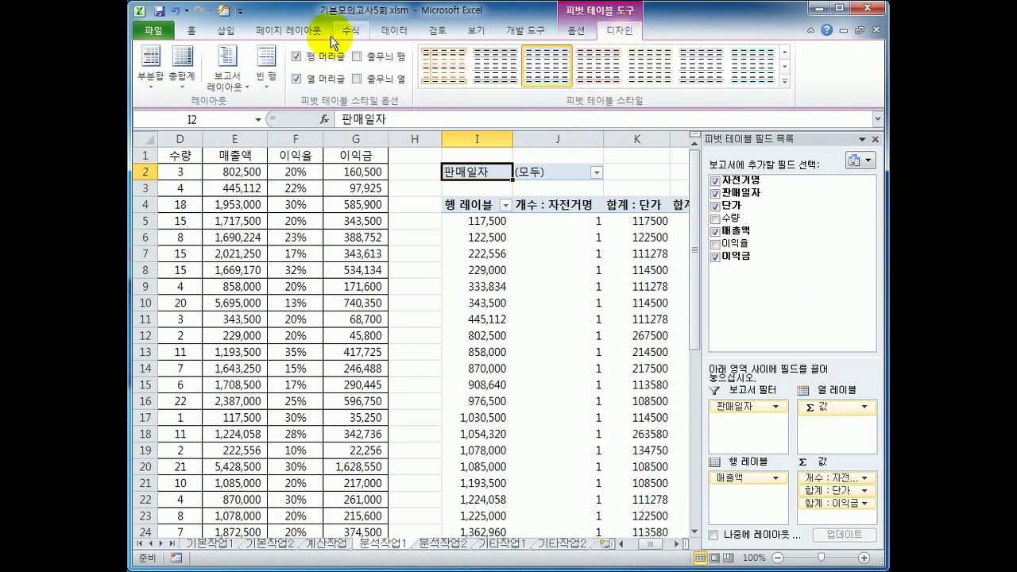
left_click(238, 76)
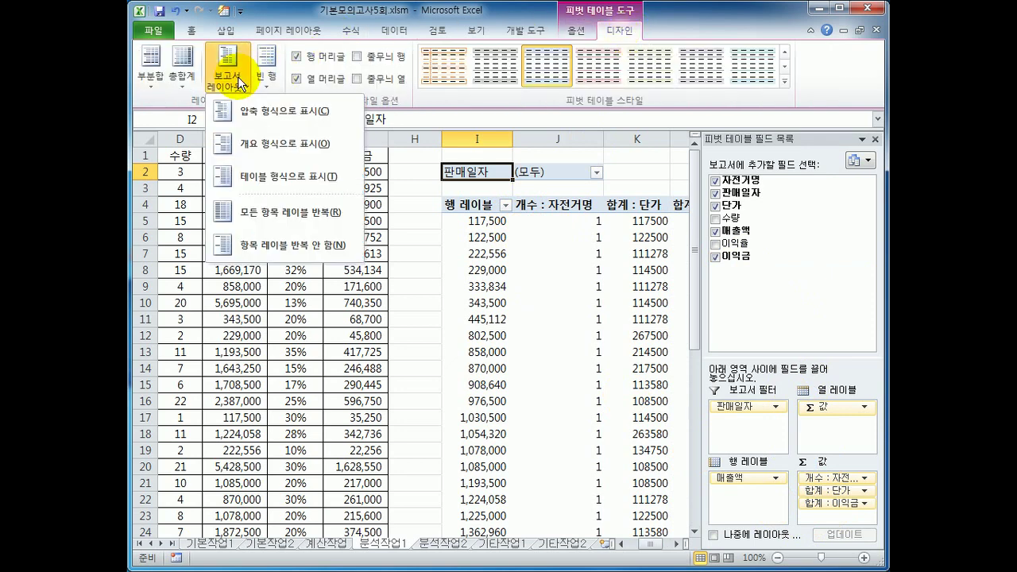
left_click(280, 177)
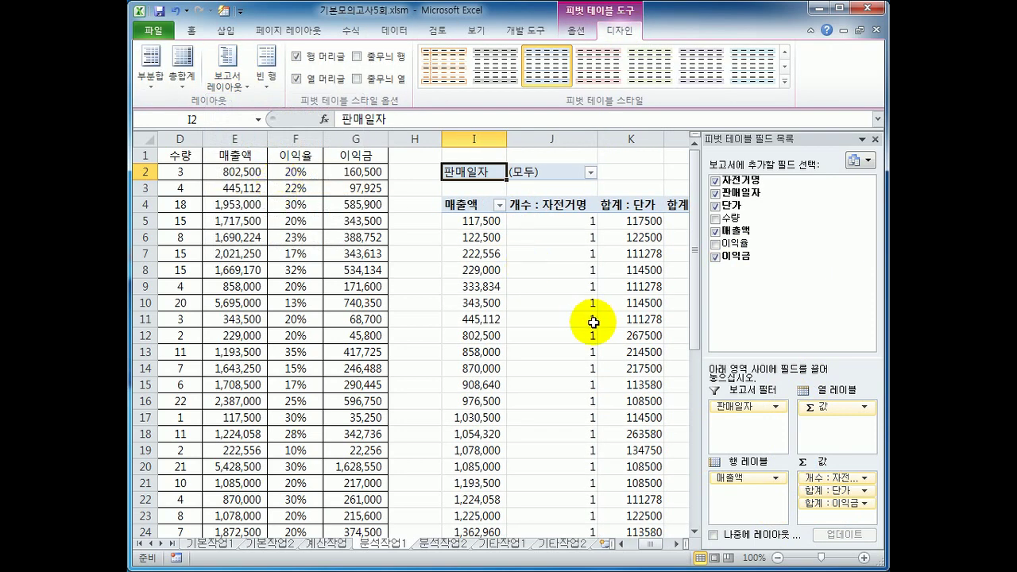
Group the 매출액 row values from 0 to 6000000 in intervals of 1000000.
mouse_move(593, 322)
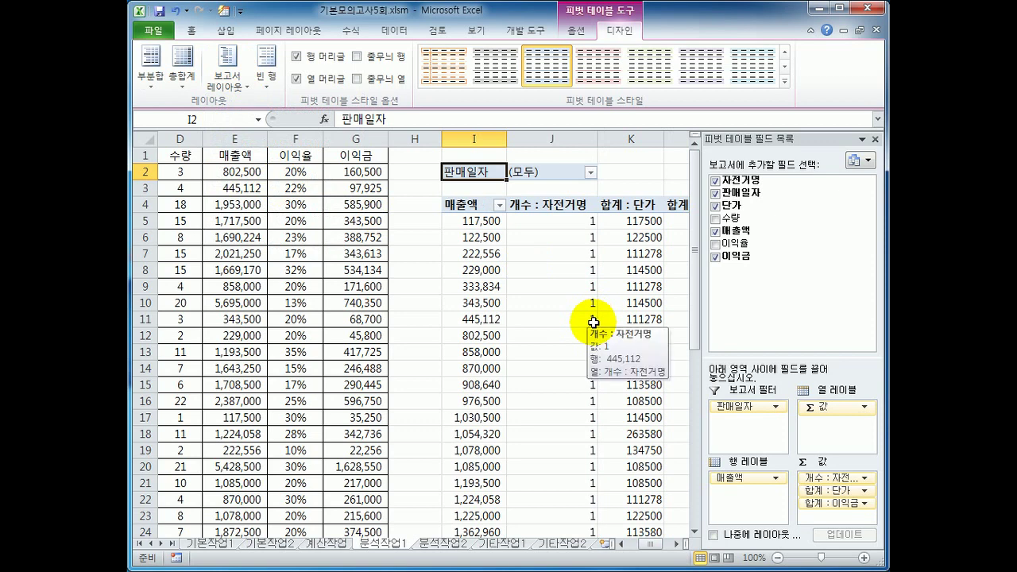
left_click(471, 221)
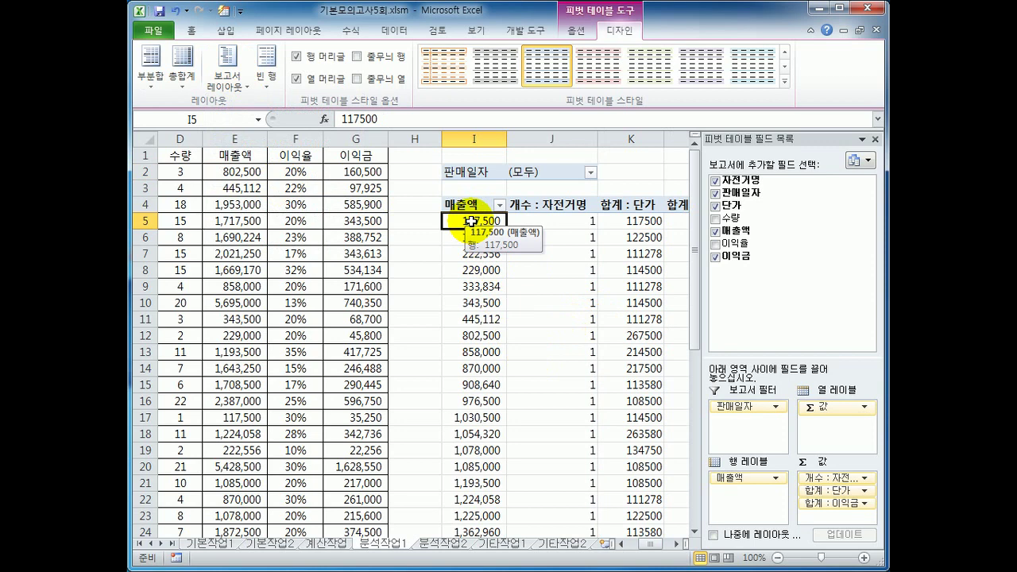
right_click(471, 222)
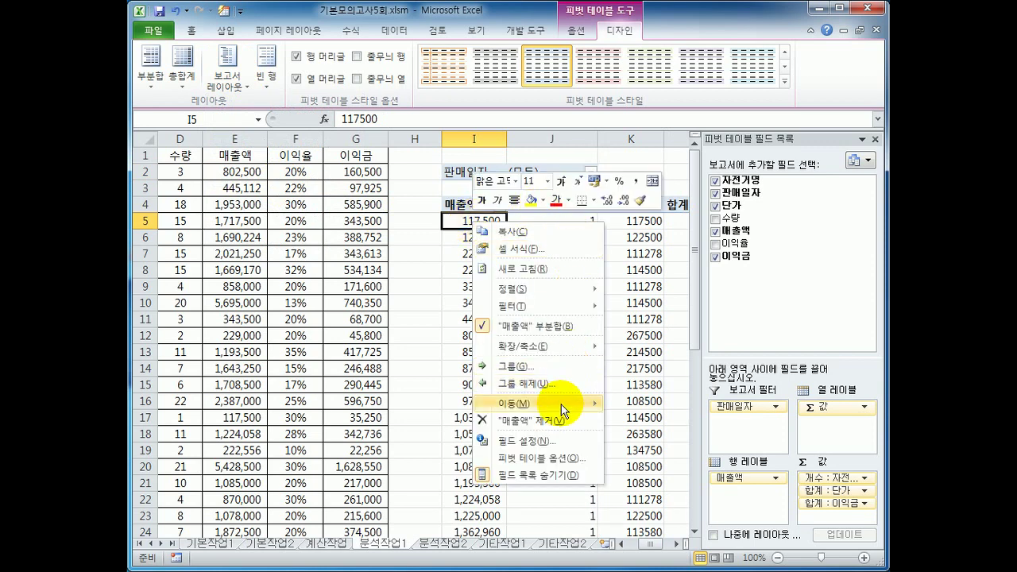
left_click(555, 370)
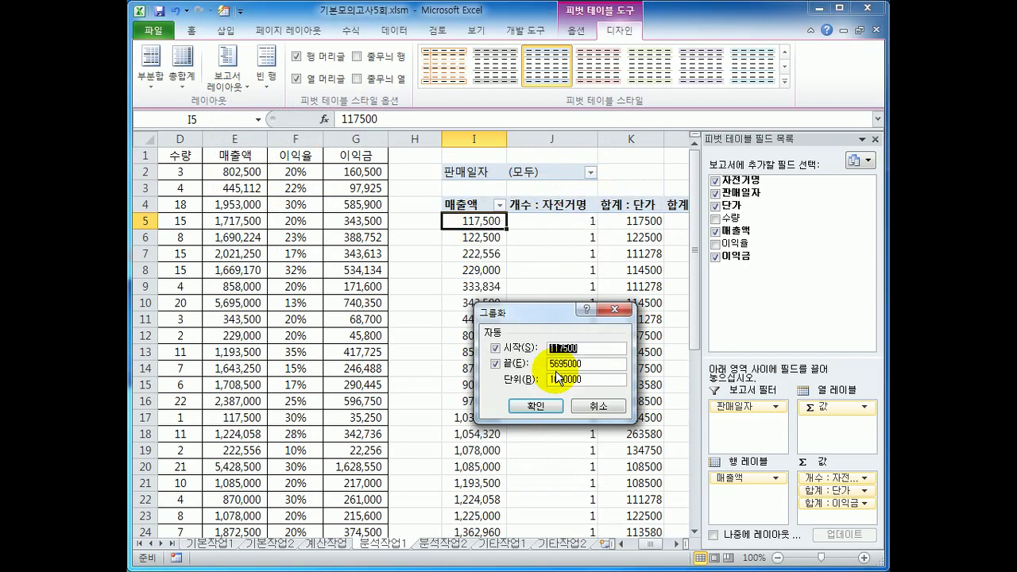
type("0")
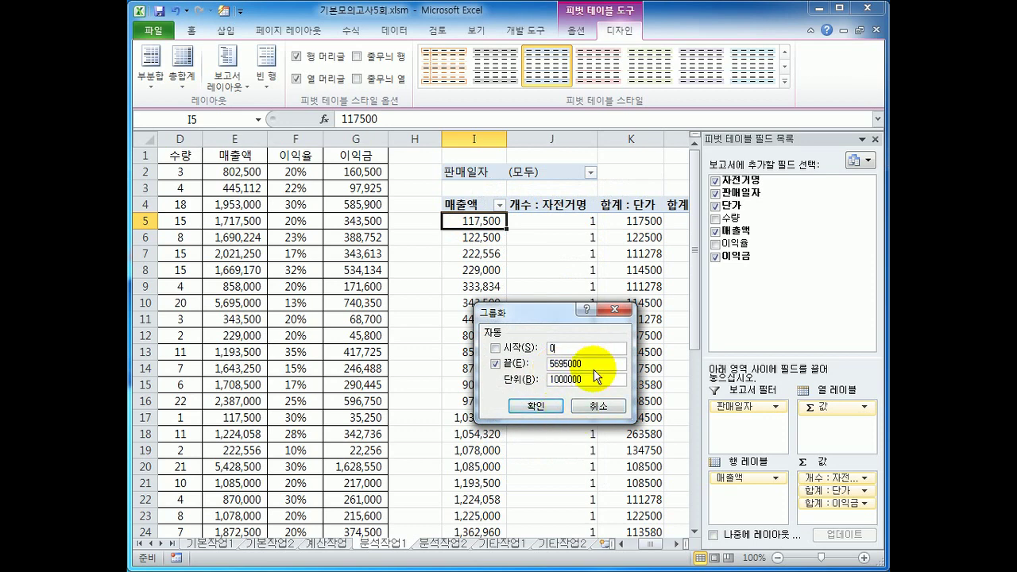
double_click(592, 363)
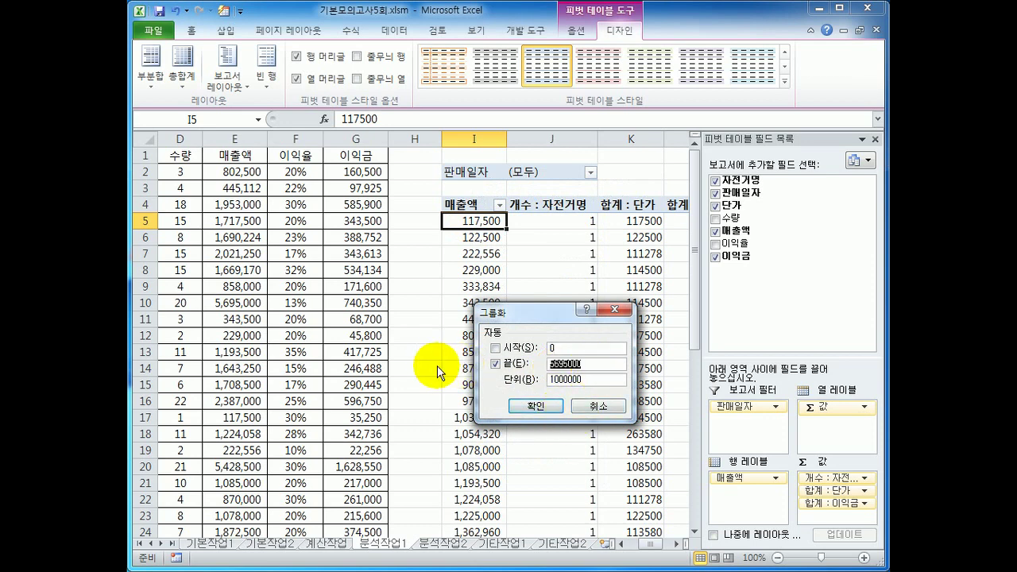
type("6000000")
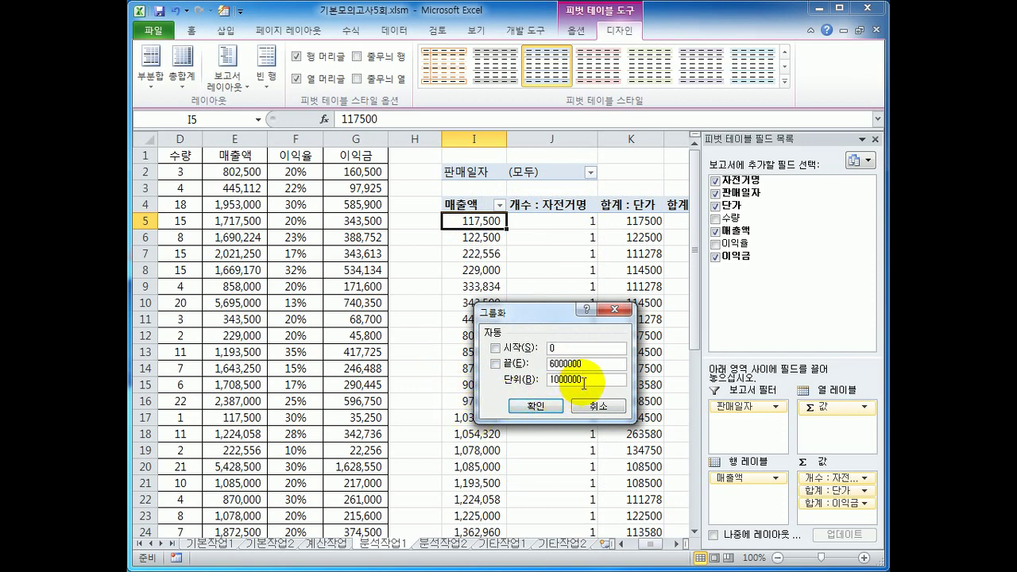
left_click(535, 405)
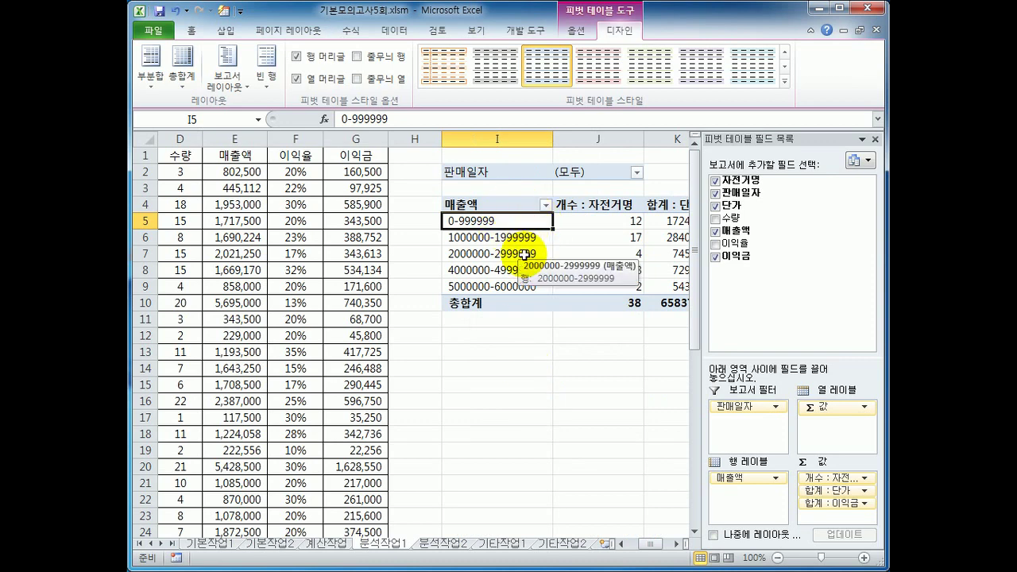
Format the 합계 : 단가 value field with the 숫자 category and the thousands separator through its value field settings.
left_click(678, 544)
left_click(678, 544)
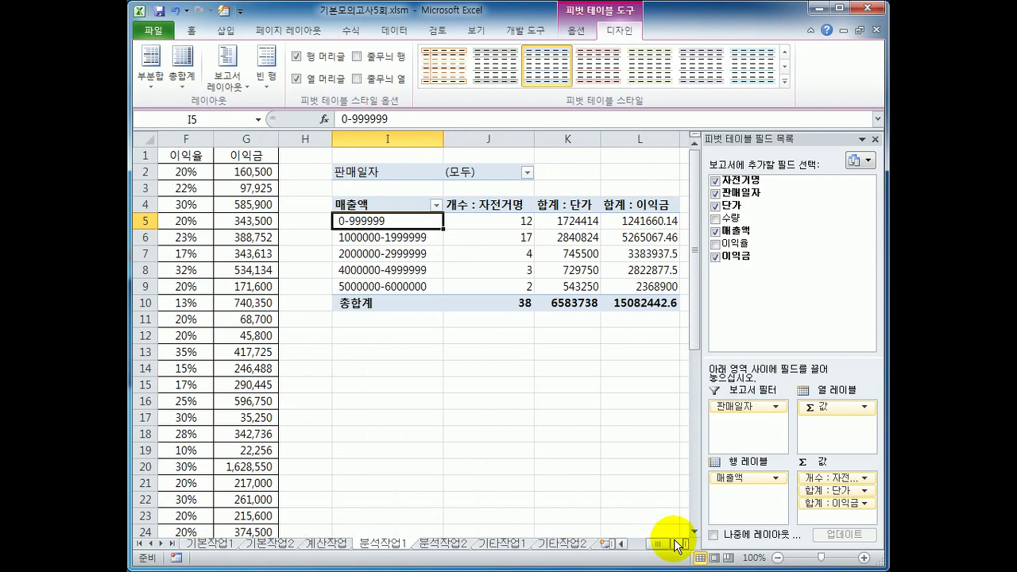
left_click(678, 544)
left_click(529, 200)
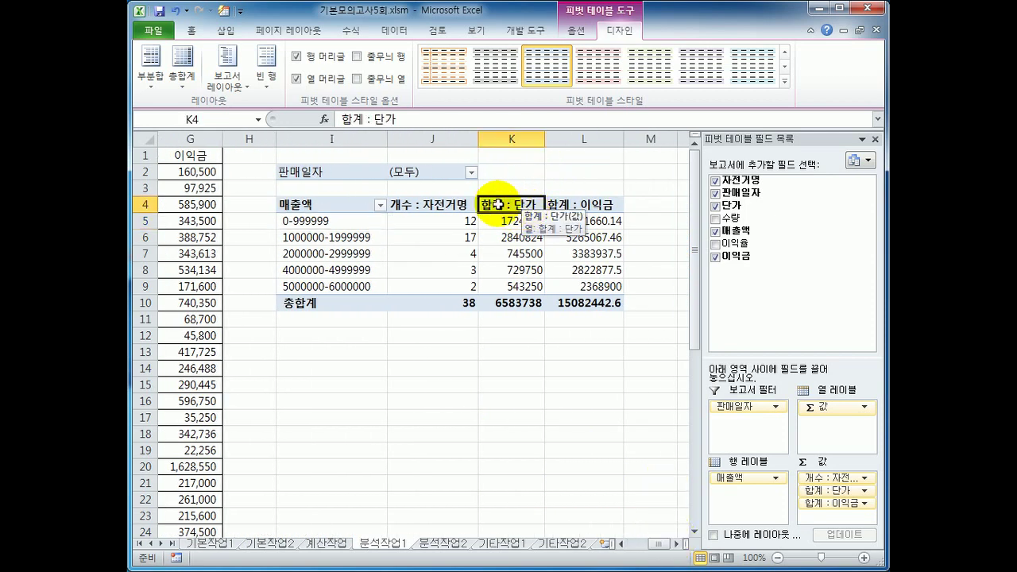
right_click(502, 209)
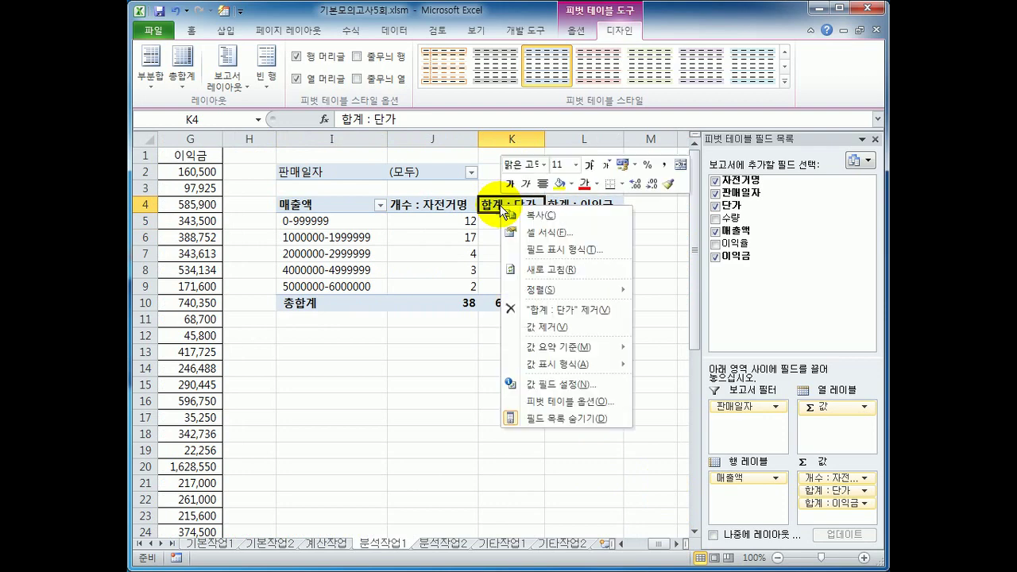
left_click(610, 385)
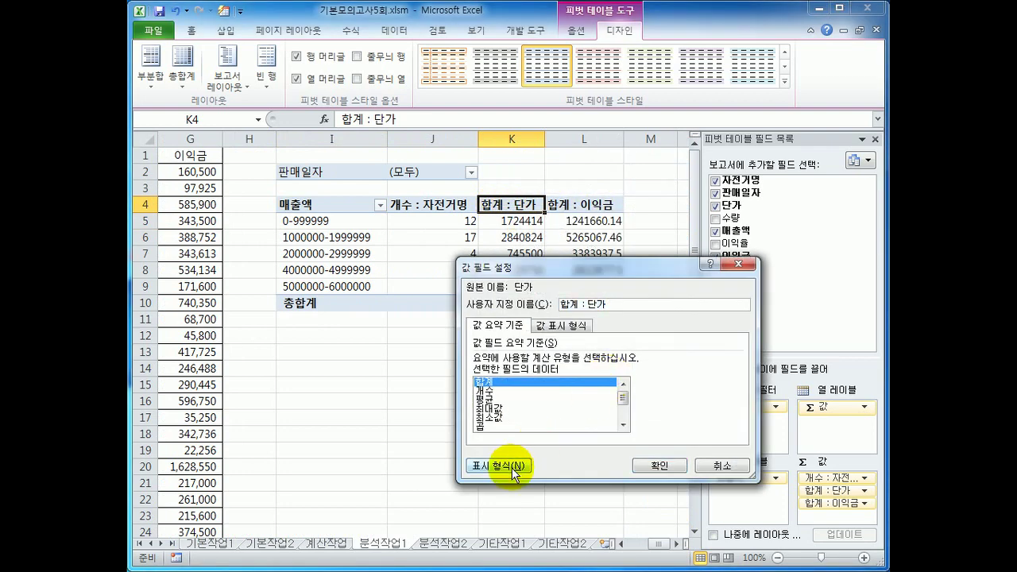
left_click(514, 472)
left_click(420, 281)
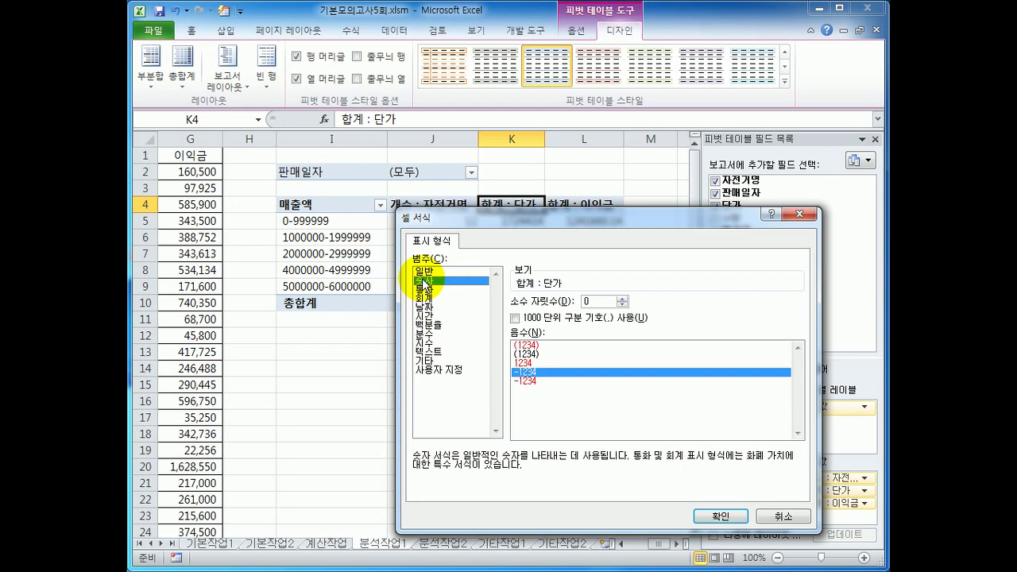
left_click(549, 318)
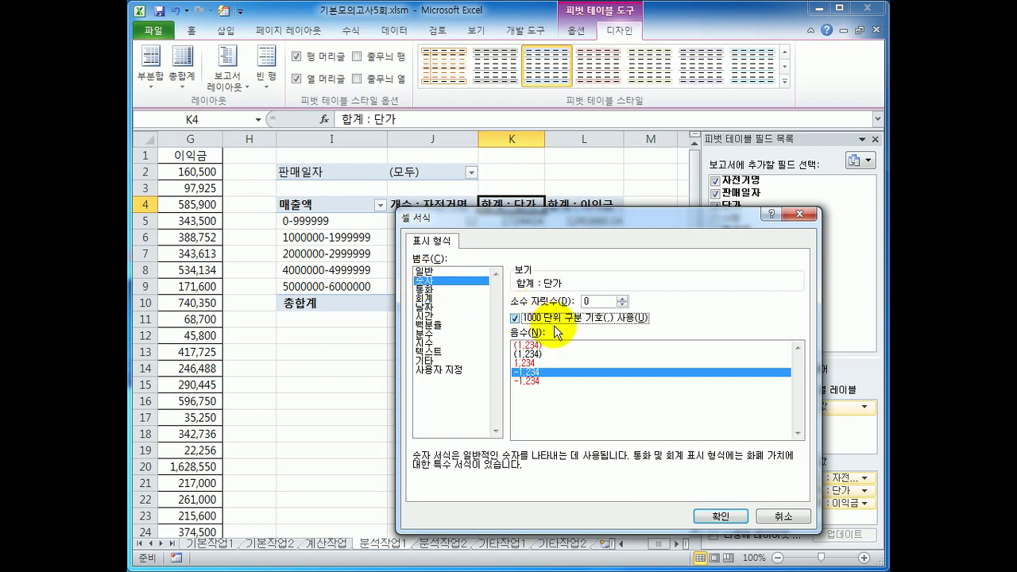
left_click(705, 516)
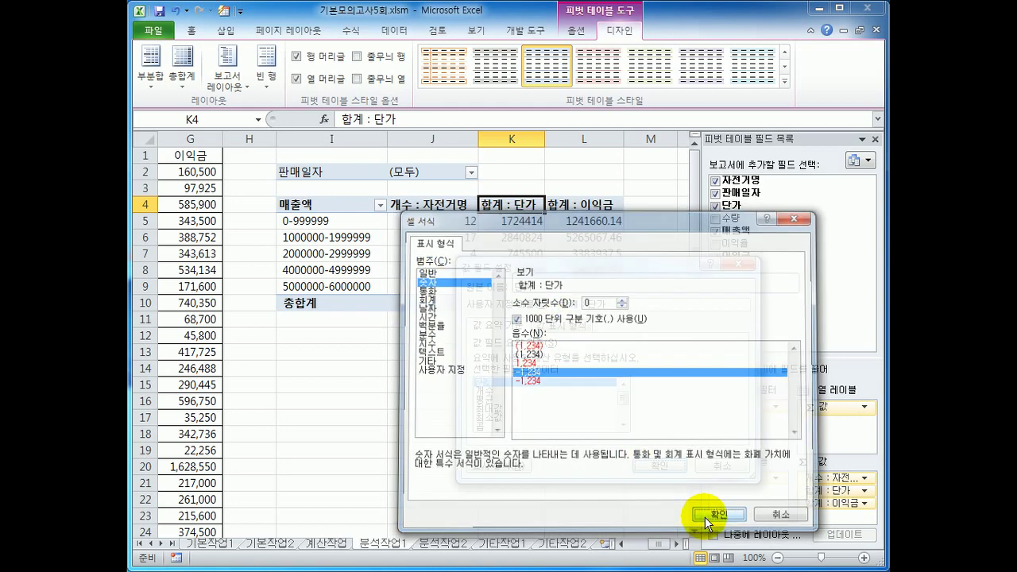
left_click(645, 468)
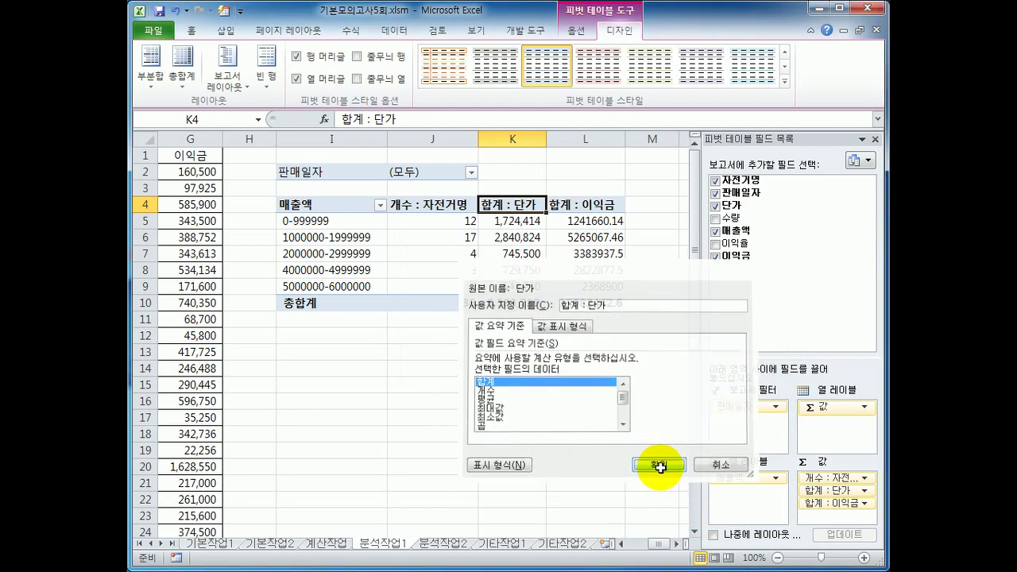
Format the 합계 : 이익금 value field with the 숫자 category and the thousands separator through its value field settings.
left_click(567, 205)
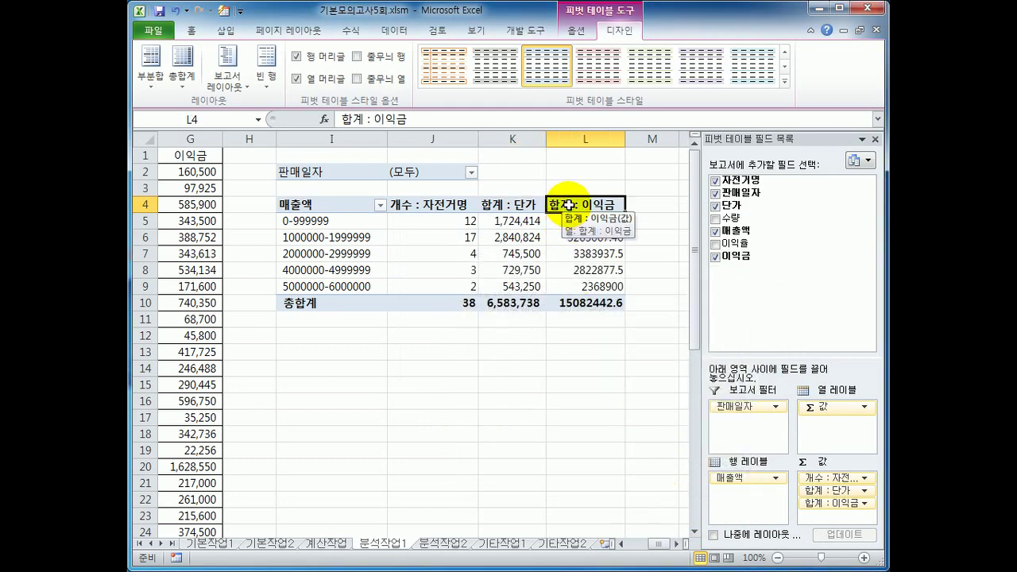
right_click(568, 206)
left_click(678, 384)
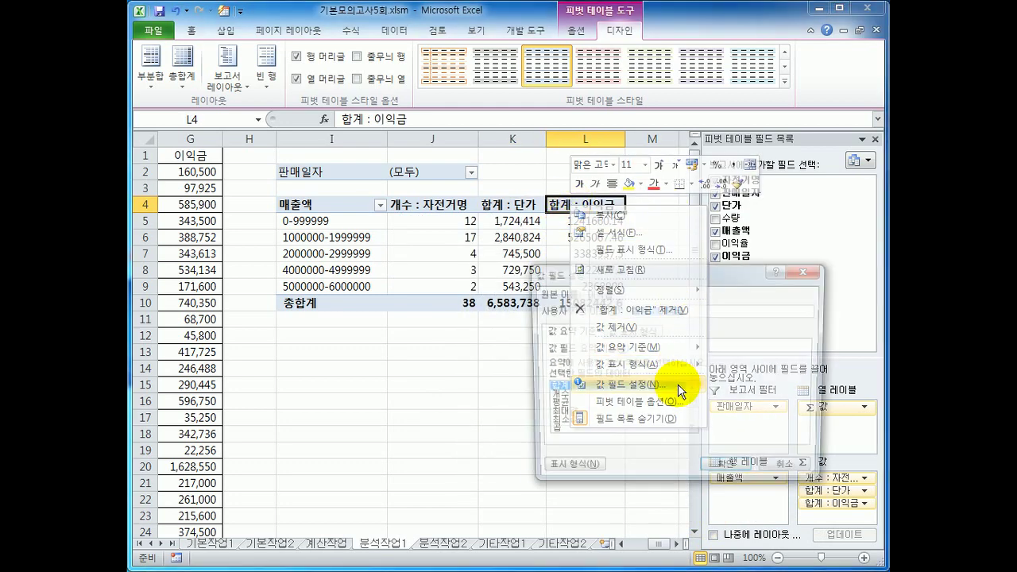
left_click(595, 472)
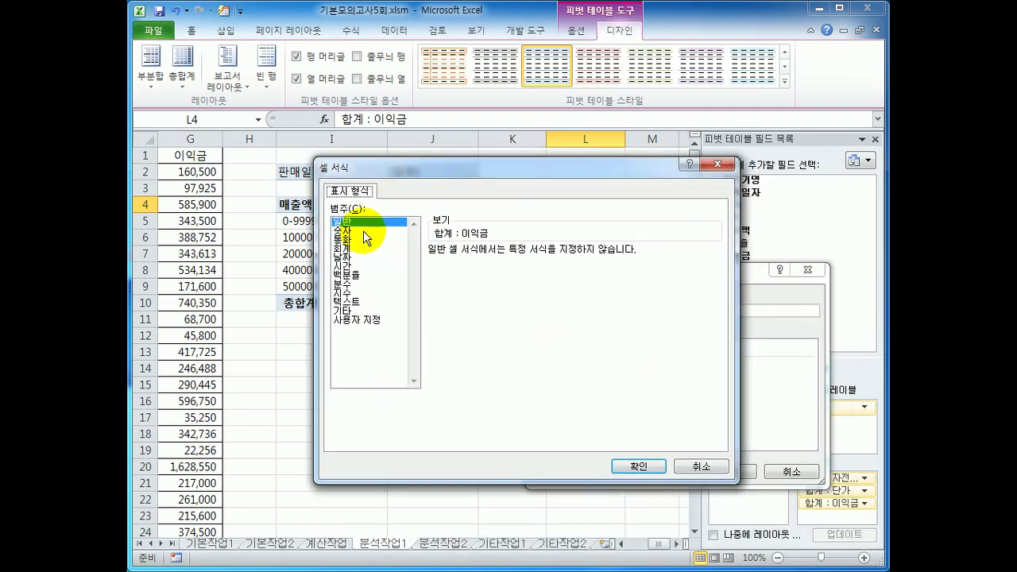
left_click(363, 230)
left_click(443, 267)
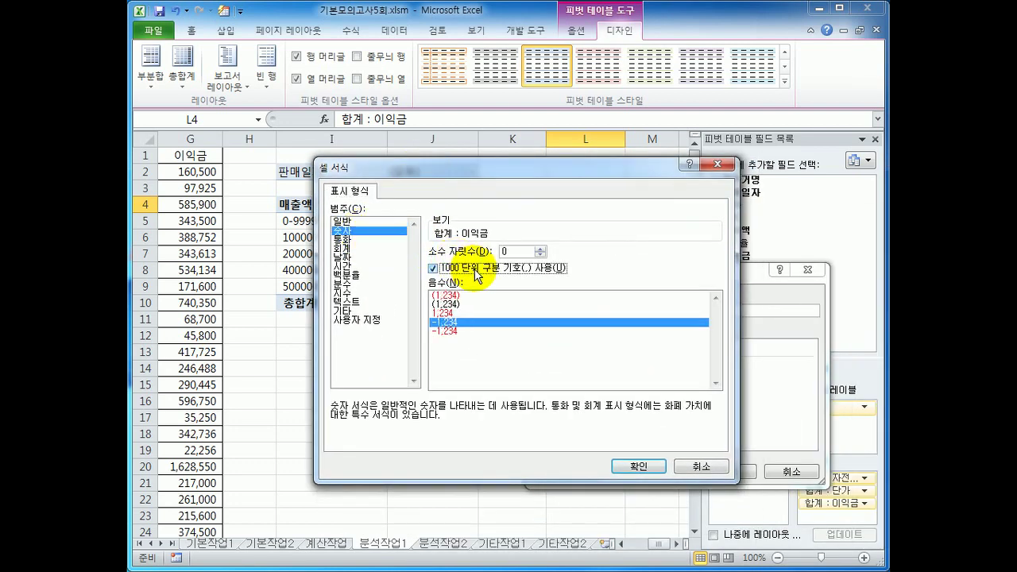
left_click(616, 465)
left_click(719, 470)
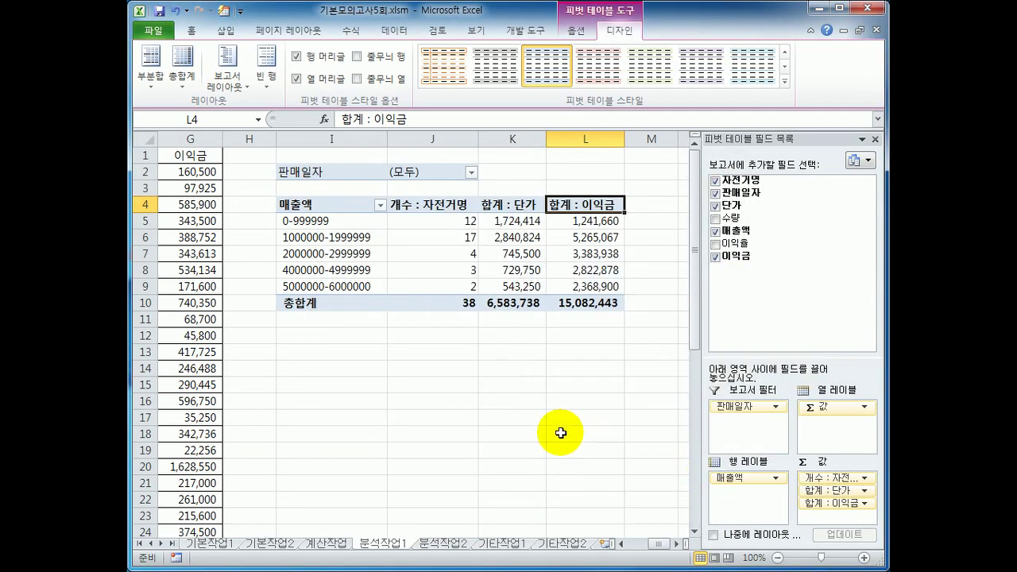
Rename the 개수 : 자전거명 value field as 자전거수 through its value field settings.
left_click(459, 210)
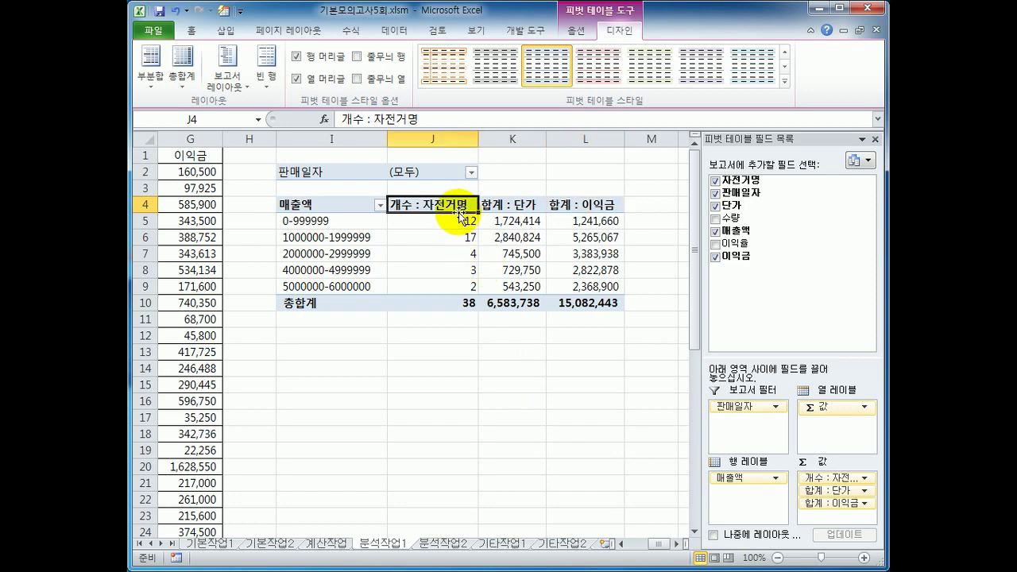
right_click(421, 205)
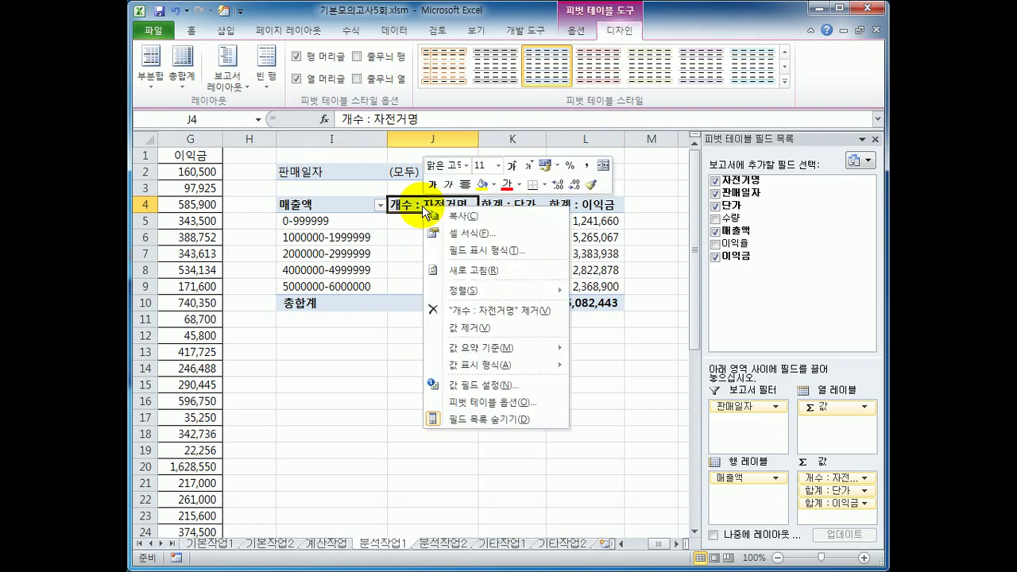
left_click(547, 389)
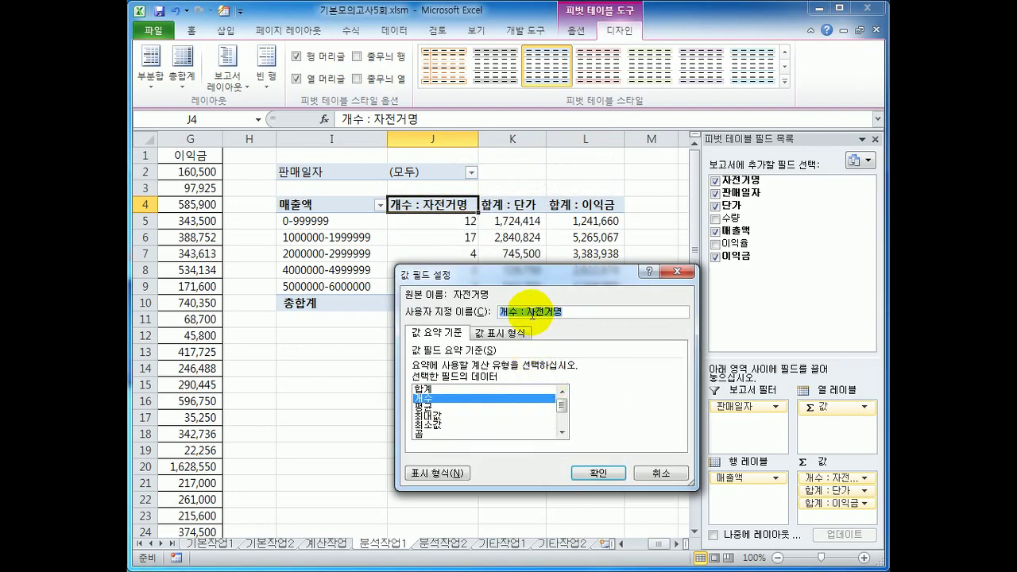
left_click_drag(525, 311, 482, 324)
key("Delete")
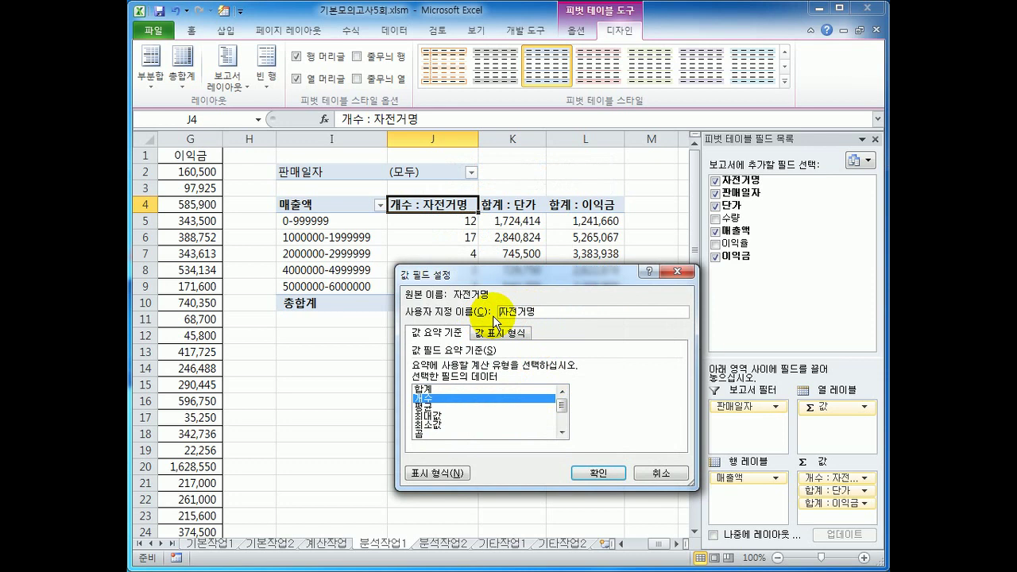
key("End")
key("BackSpace")
type("ㅅㅜ")
left_click(598, 473)
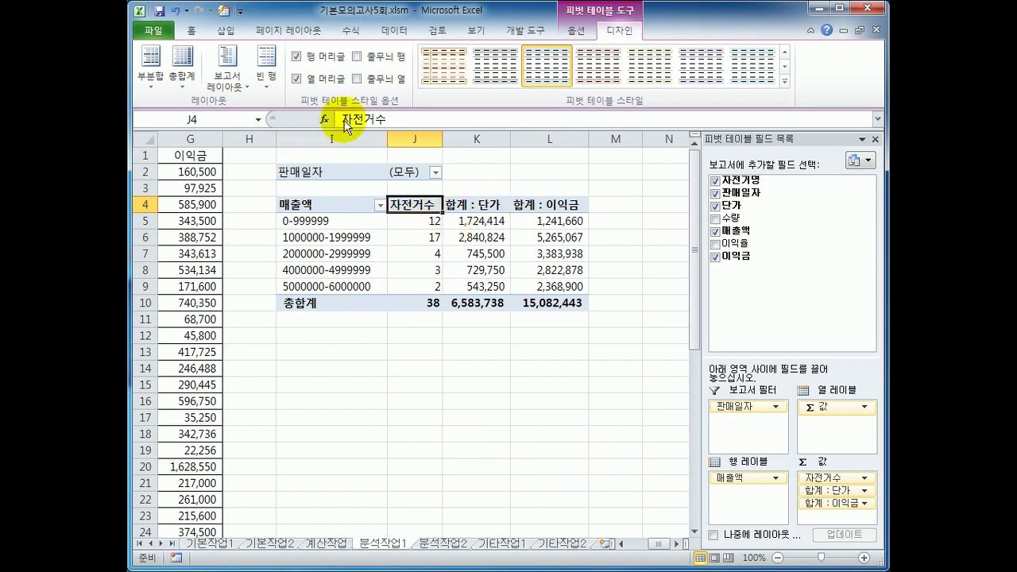
Look up the 자동 서식 command under 모든 명령 in the Quick Access Toolbar customization options.
left_click(239, 11)
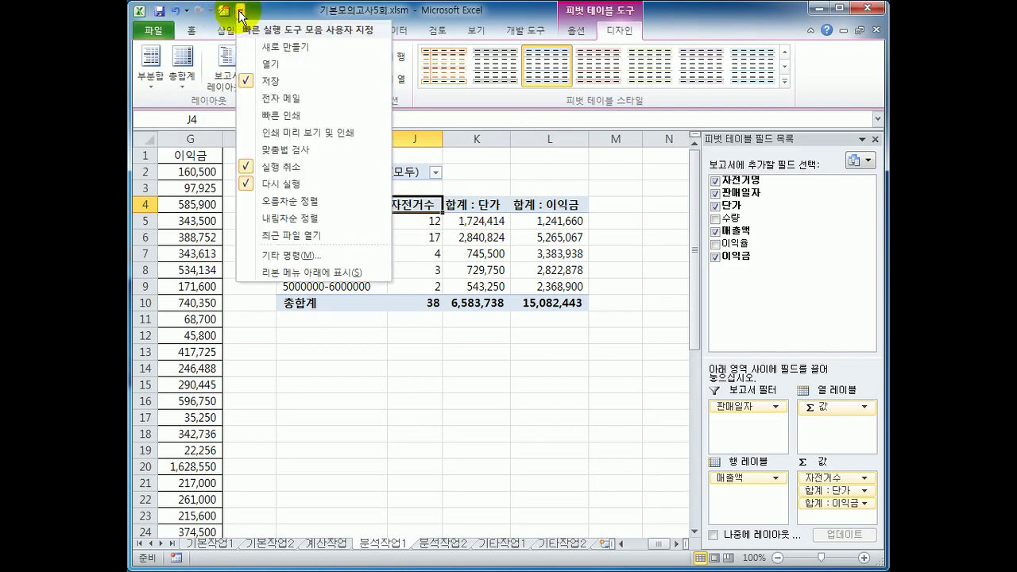
left_click(310, 259)
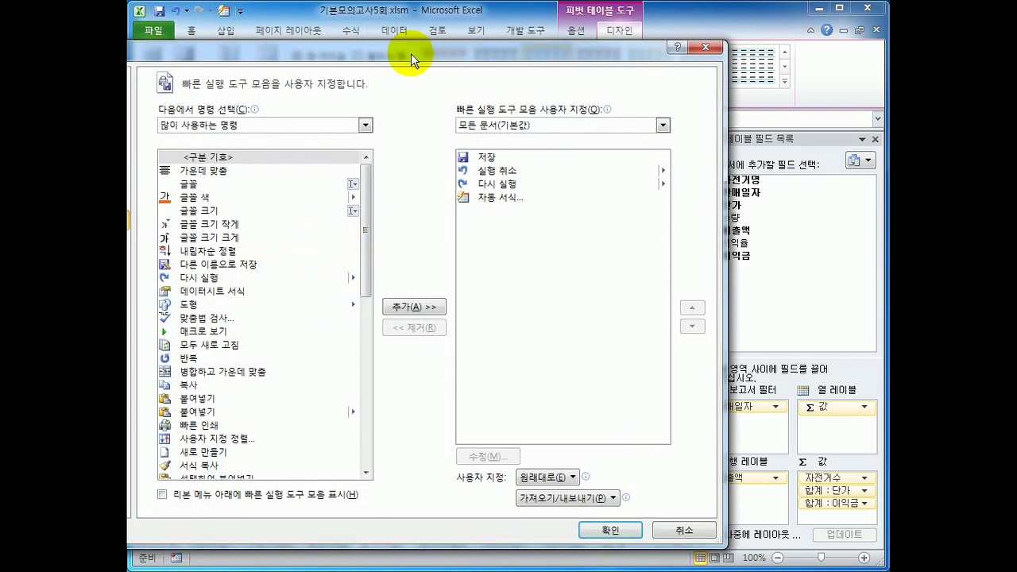
left_click(391, 97)
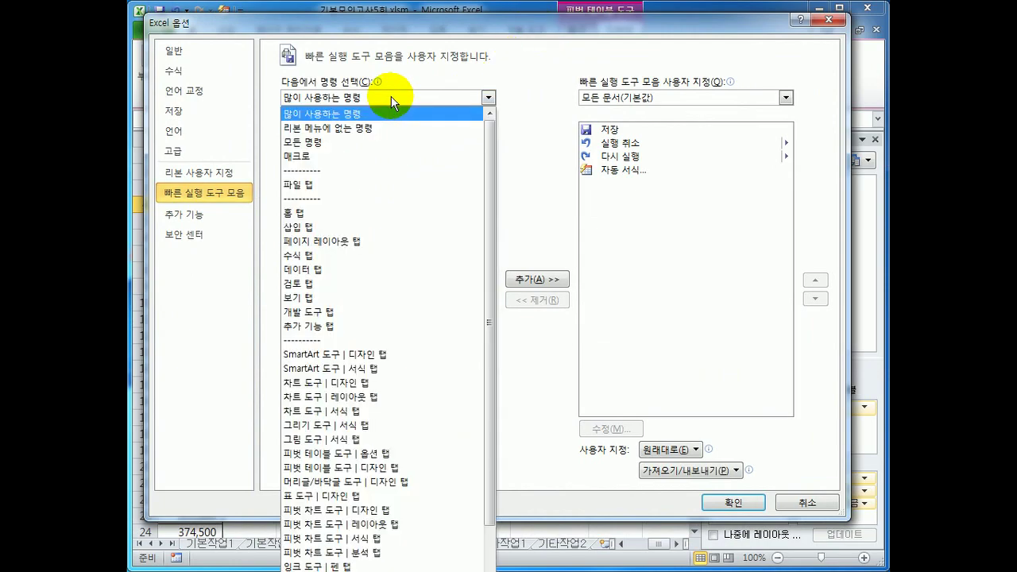
left_click(389, 143)
left_click_drag(490, 146, 484, 358)
left_click(389, 364)
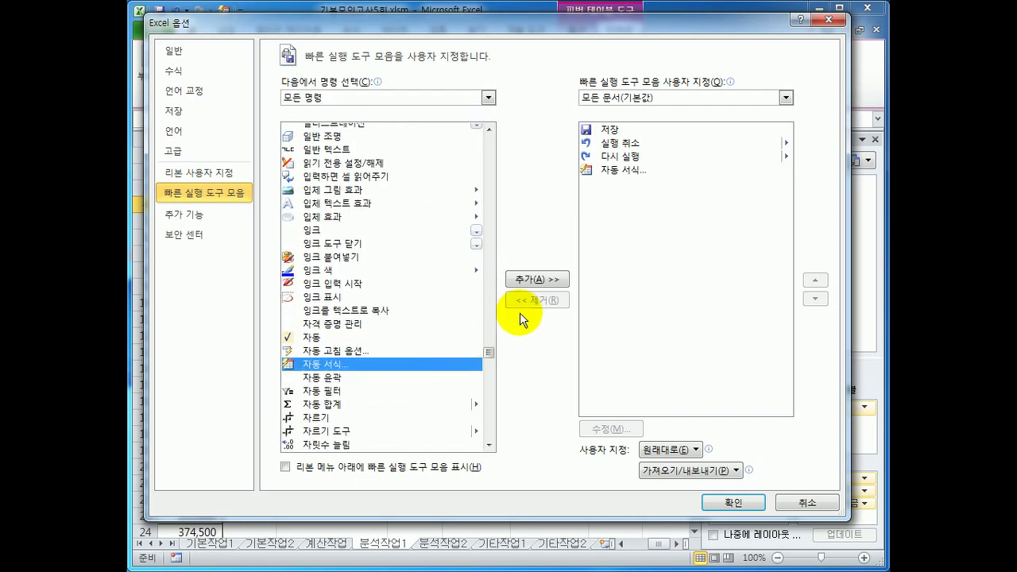
left_click(746, 503)
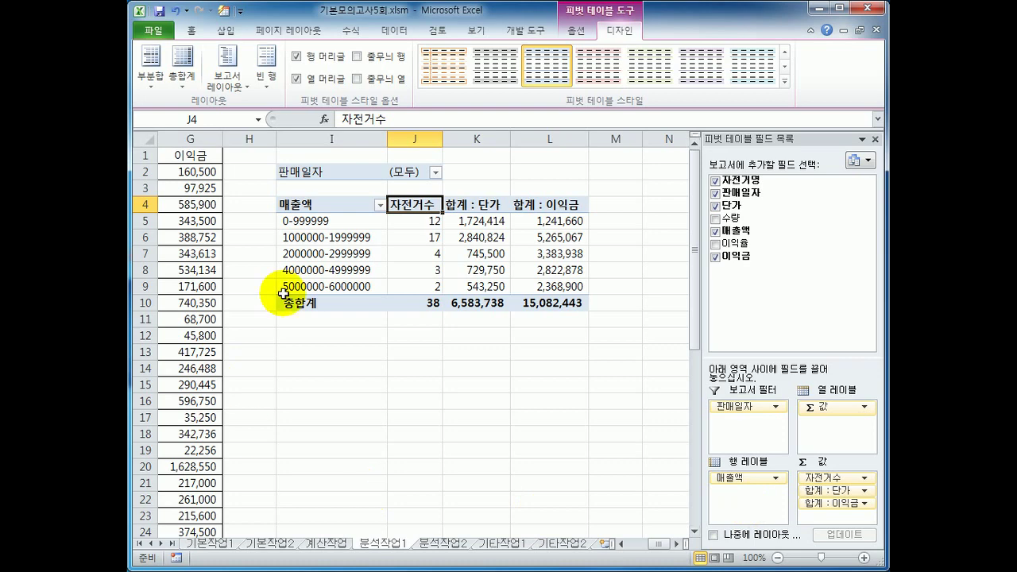
Apply the 보고서 1 AutoFormat (자동 서식) to the pivot table and switch to the 분석작업2 sheet.
left_click(224, 10)
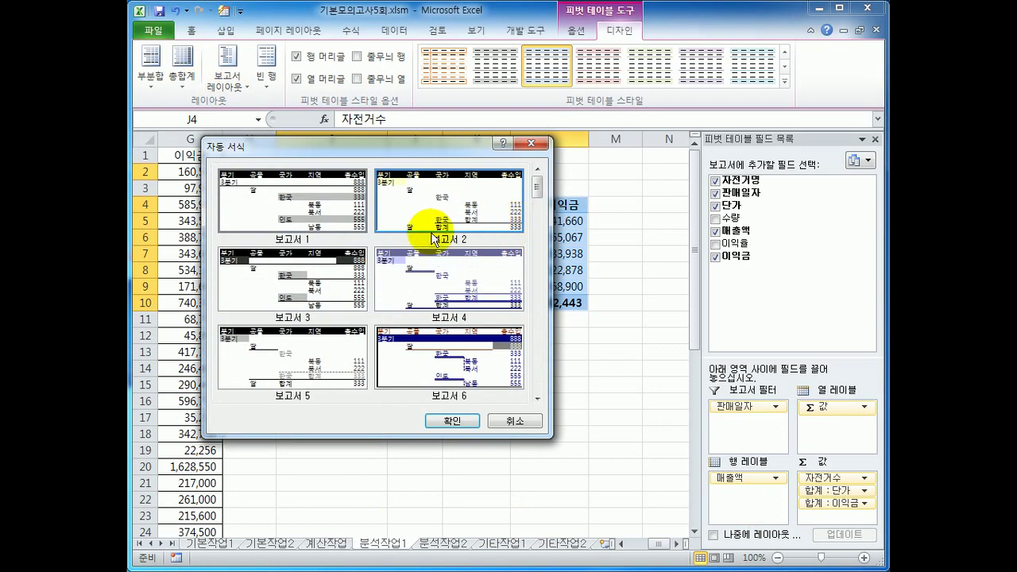
left_click(341, 205)
left_click(448, 421)
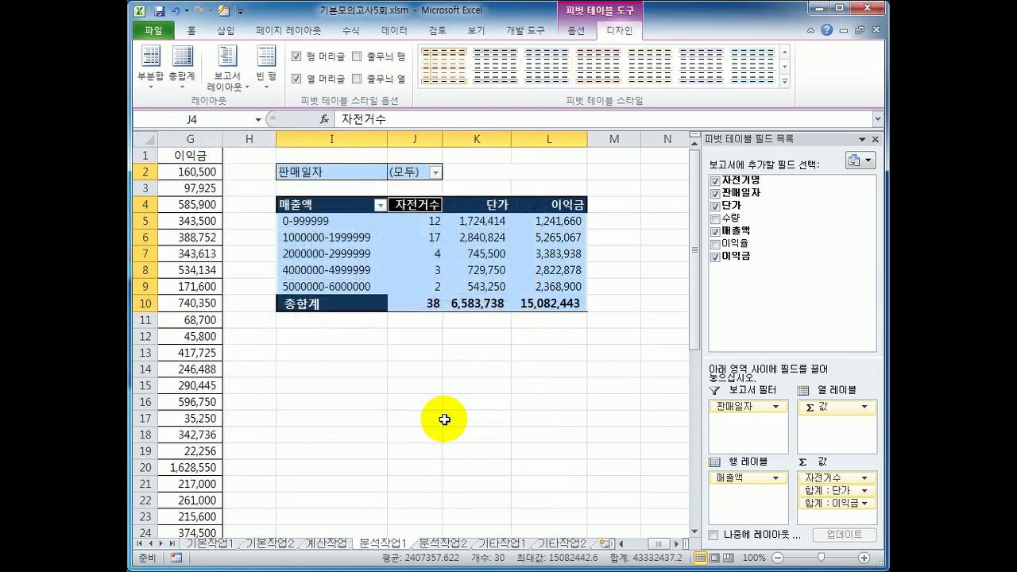
left_click(645, 383)
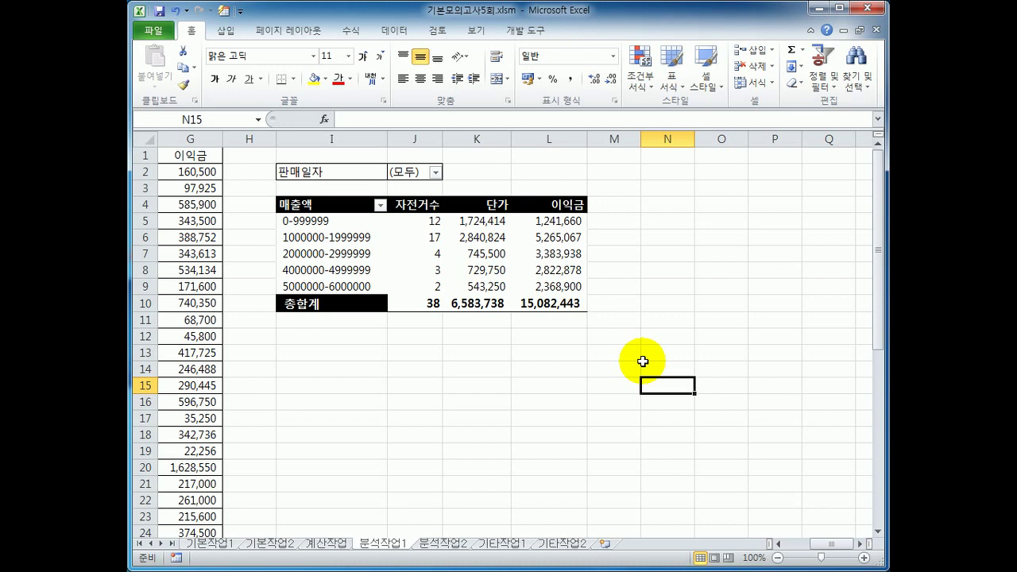
left_click(443, 542)
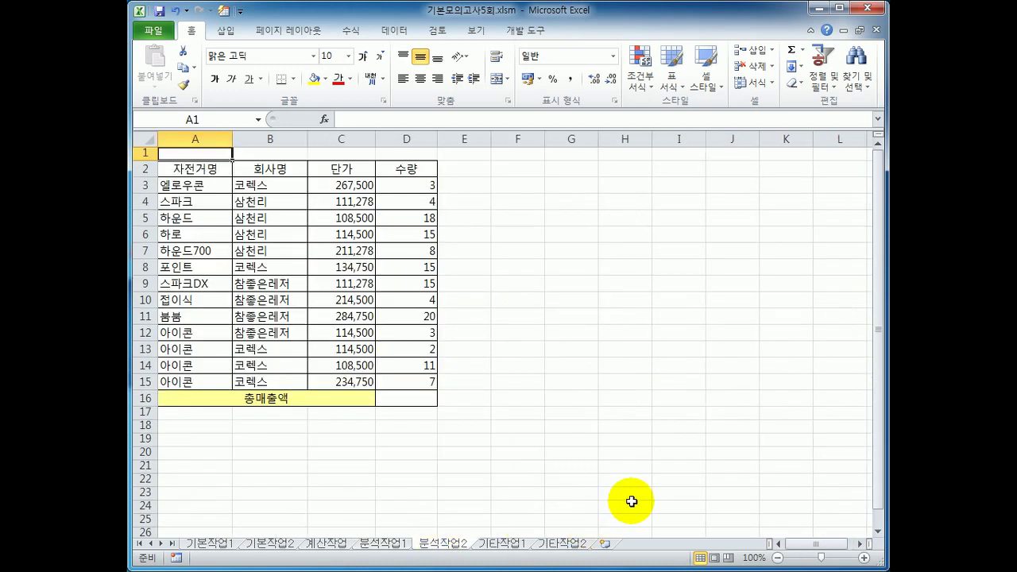